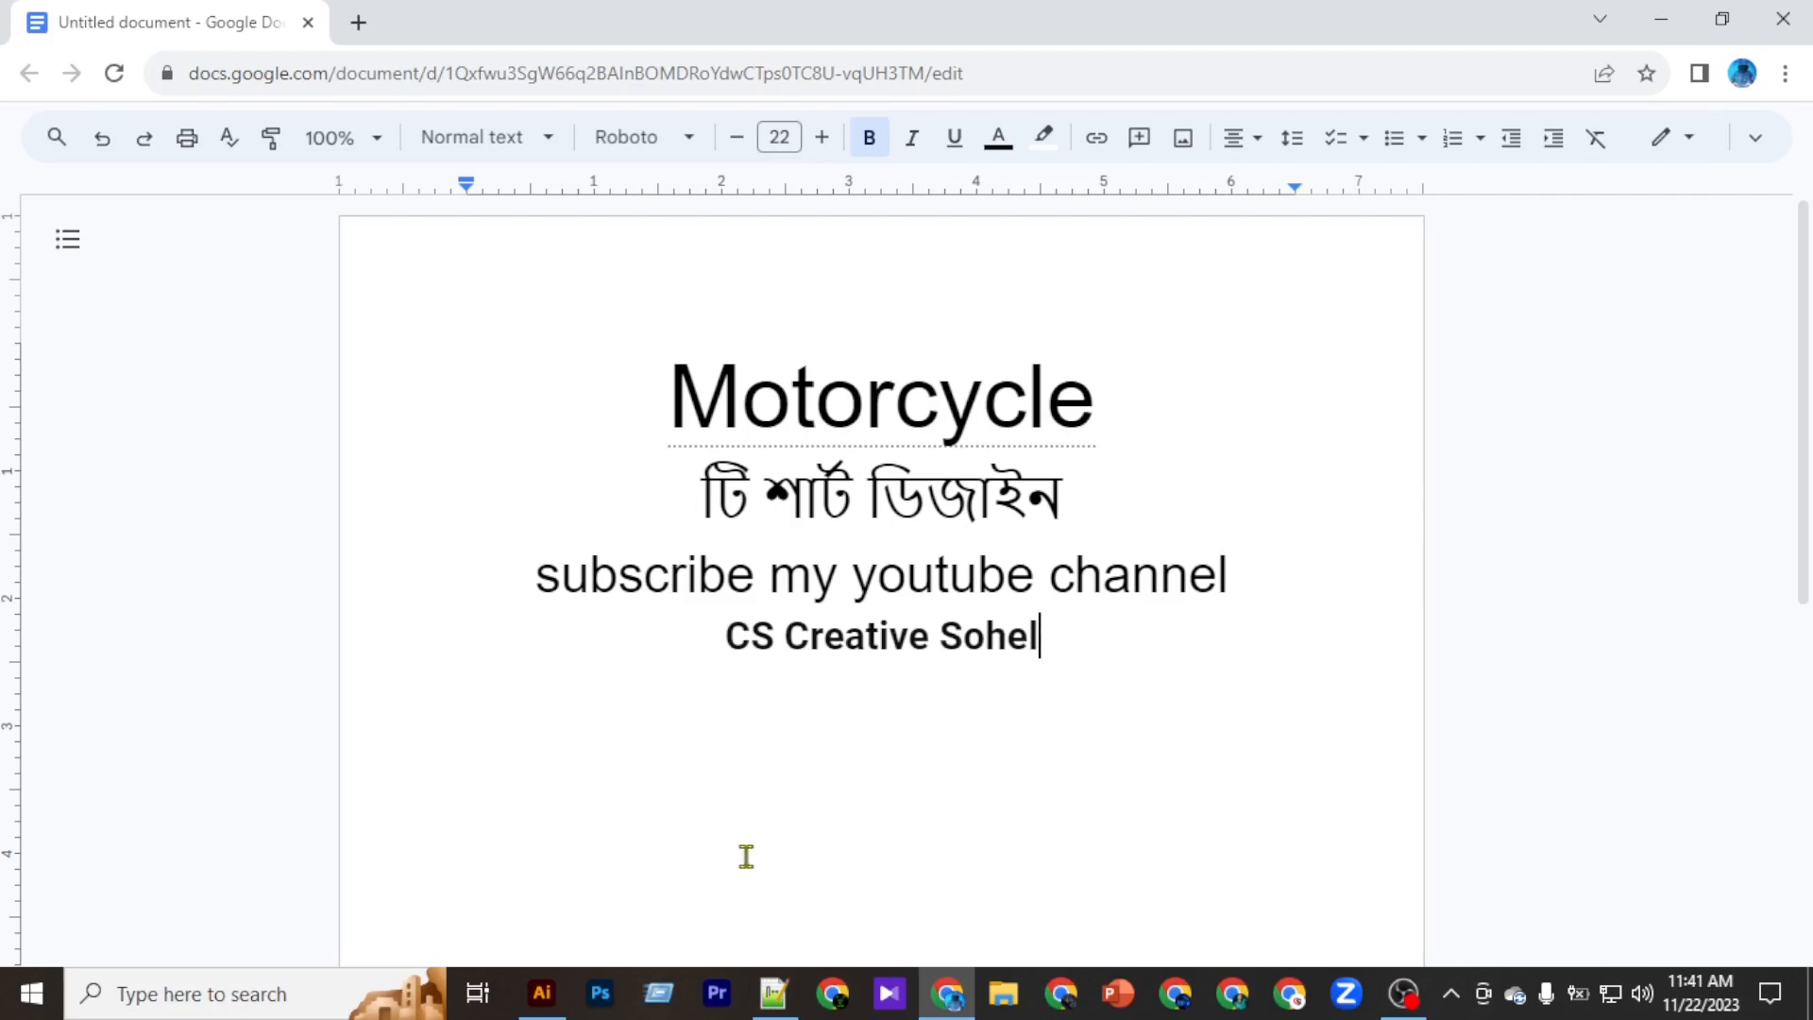
# Switch to Illustrator and create a new document from the A4 preset.
pyautogui.click(541, 992)
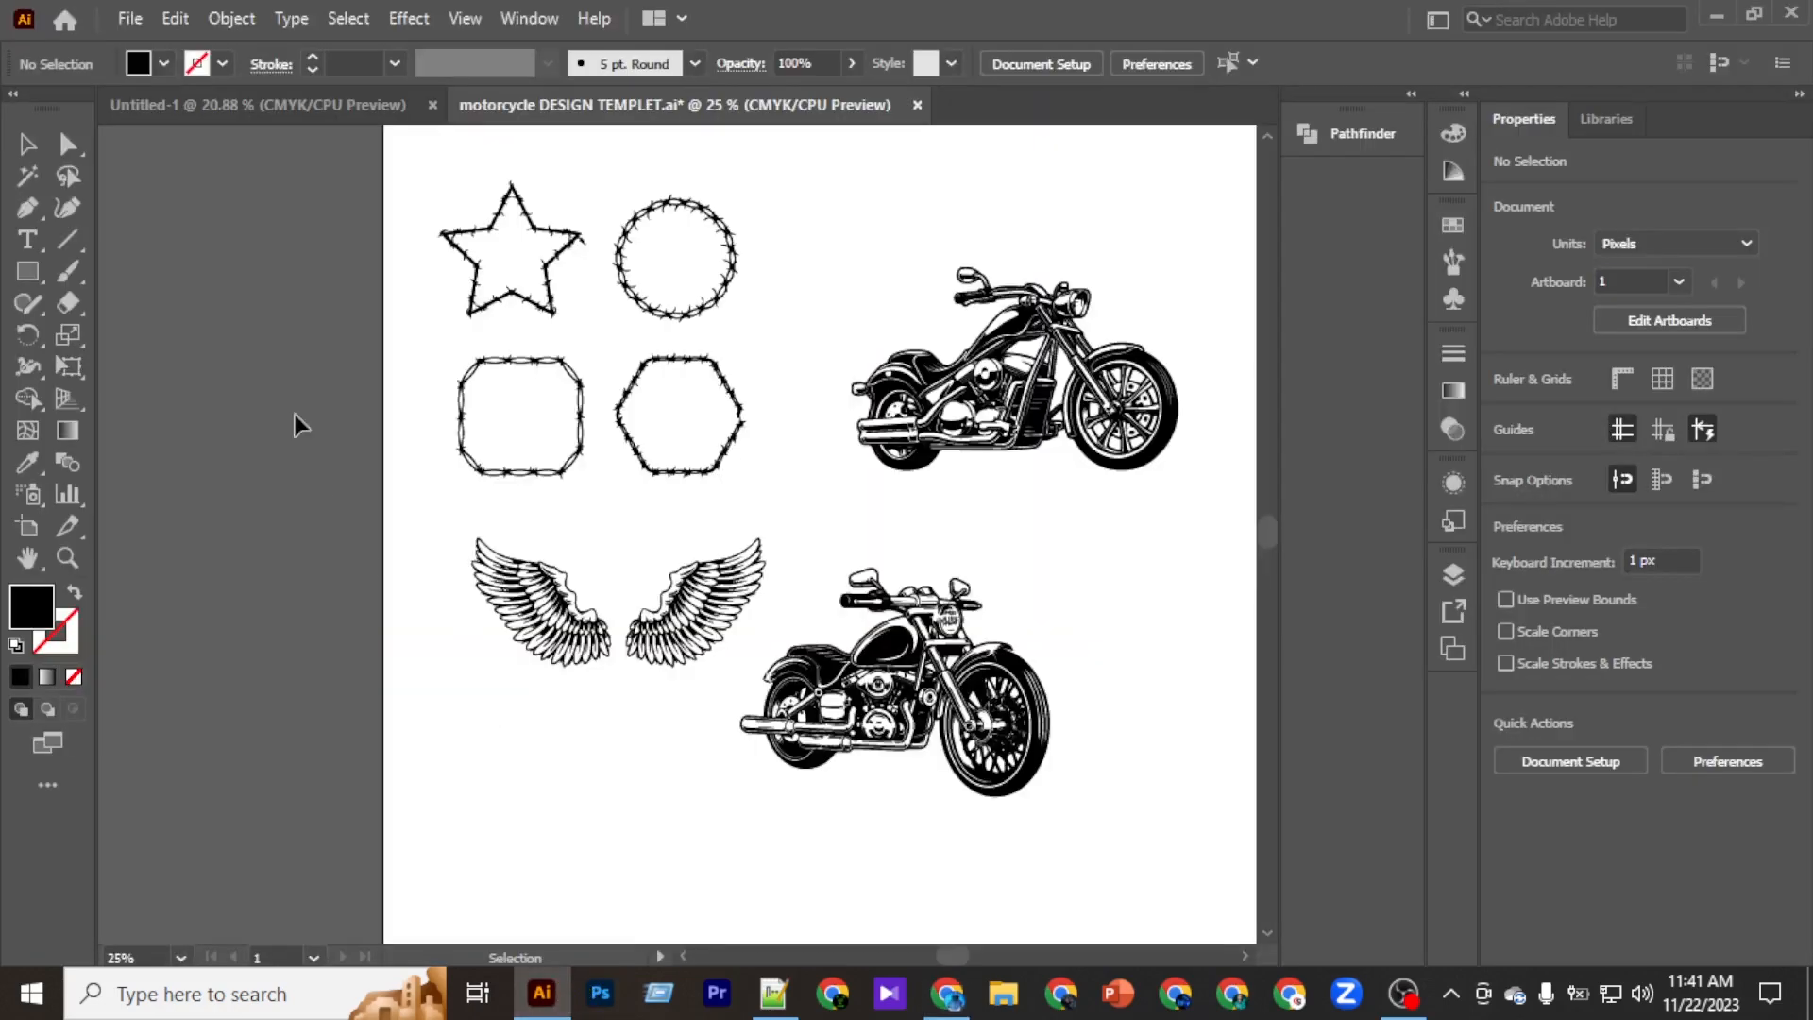
pyautogui.scroll(2, 294, 416)
pyautogui.click(131, 19)
pyautogui.click(143, 45)
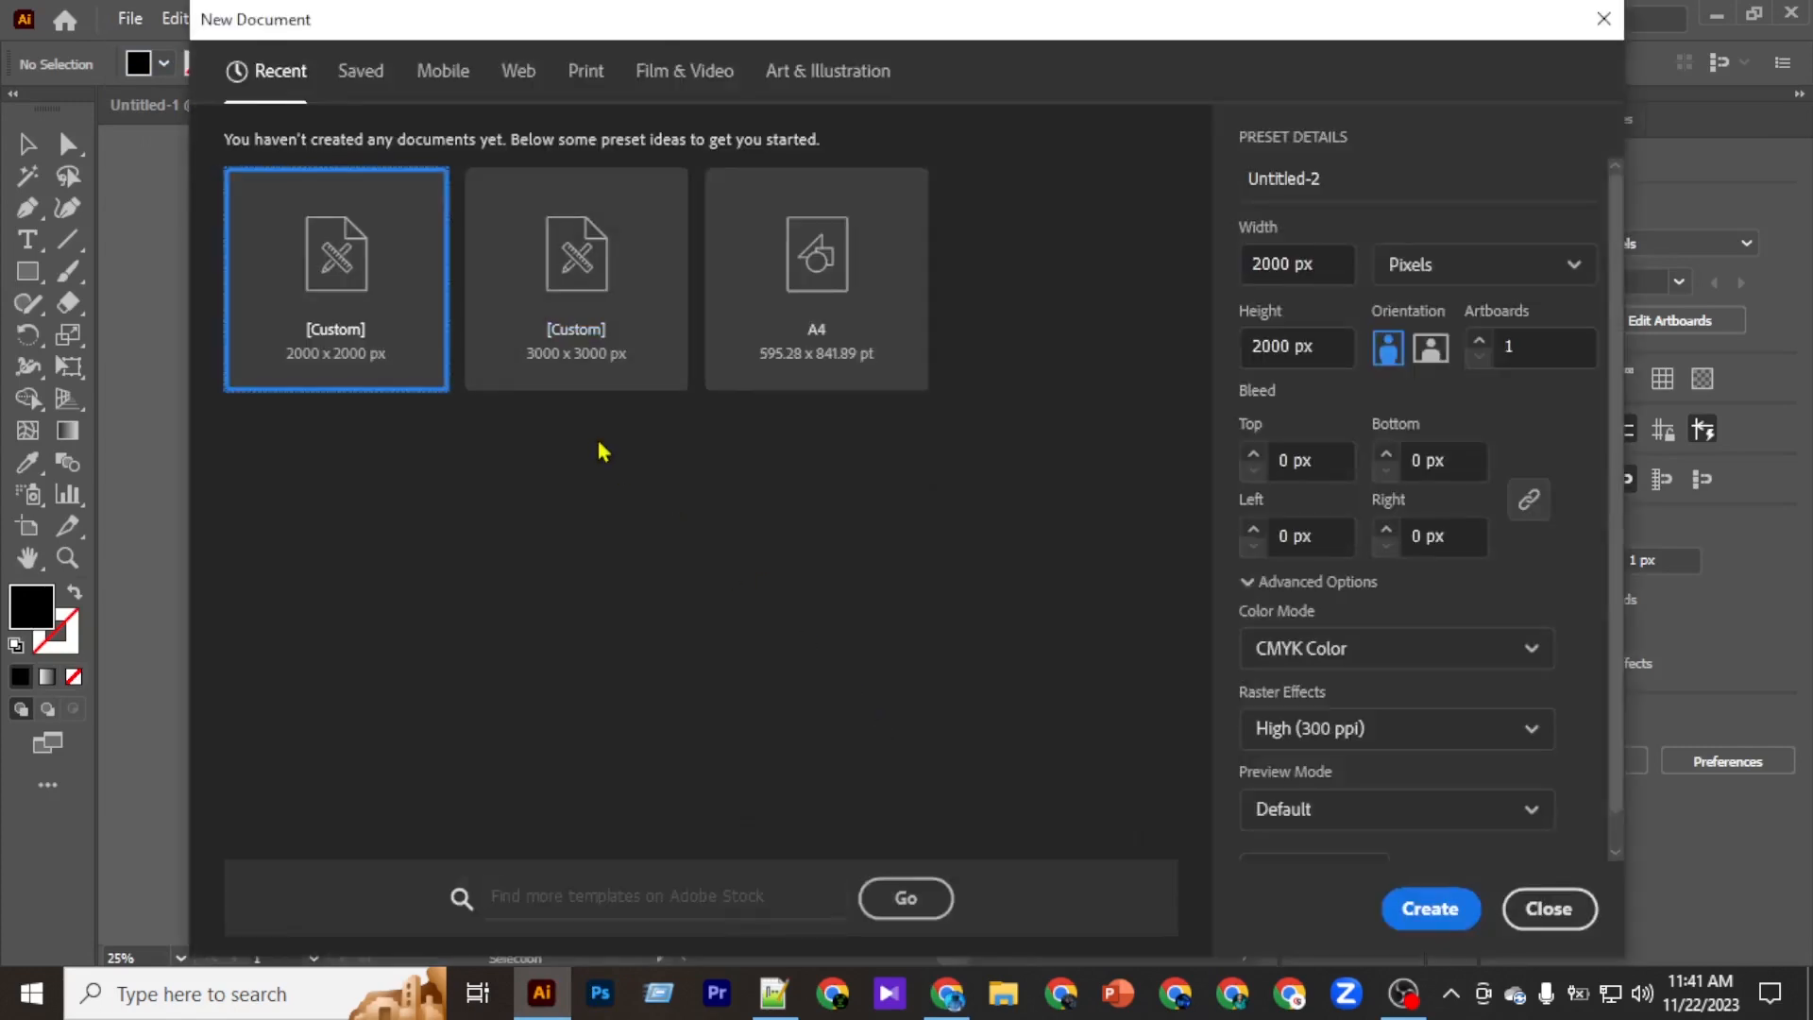
pyautogui.click(861, 326)
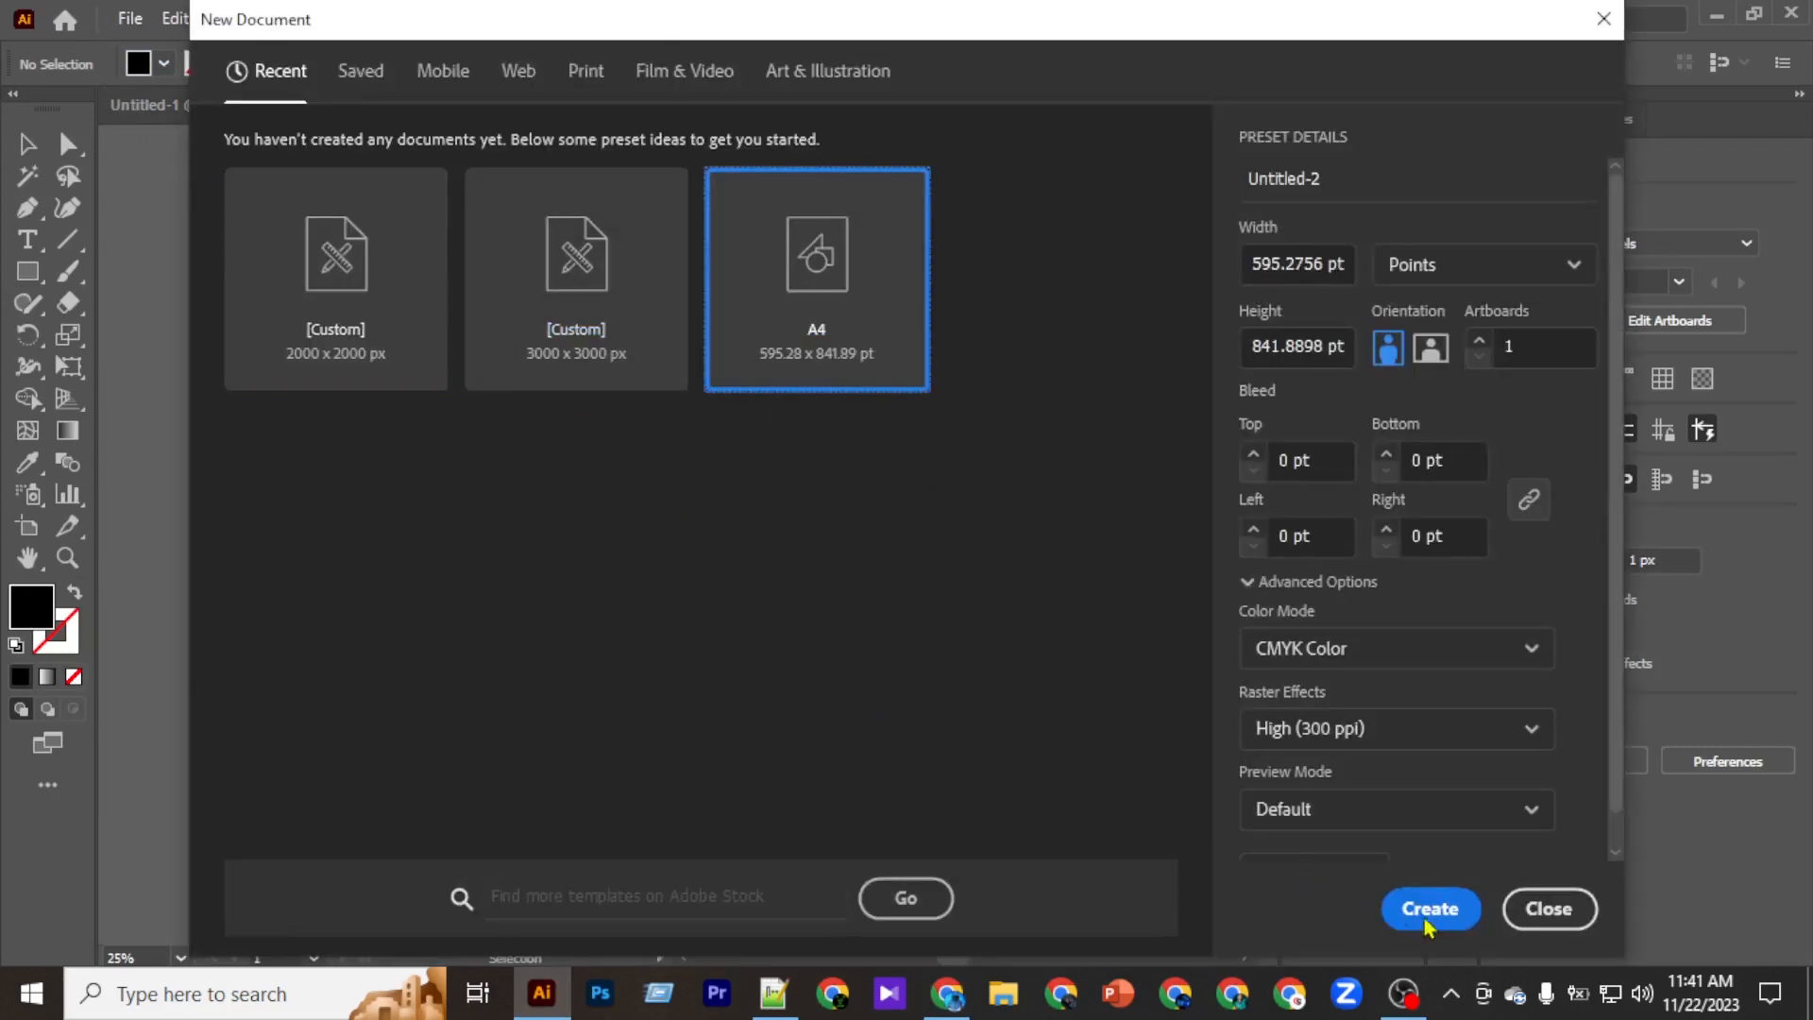
pyautogui.click(1429, 908)
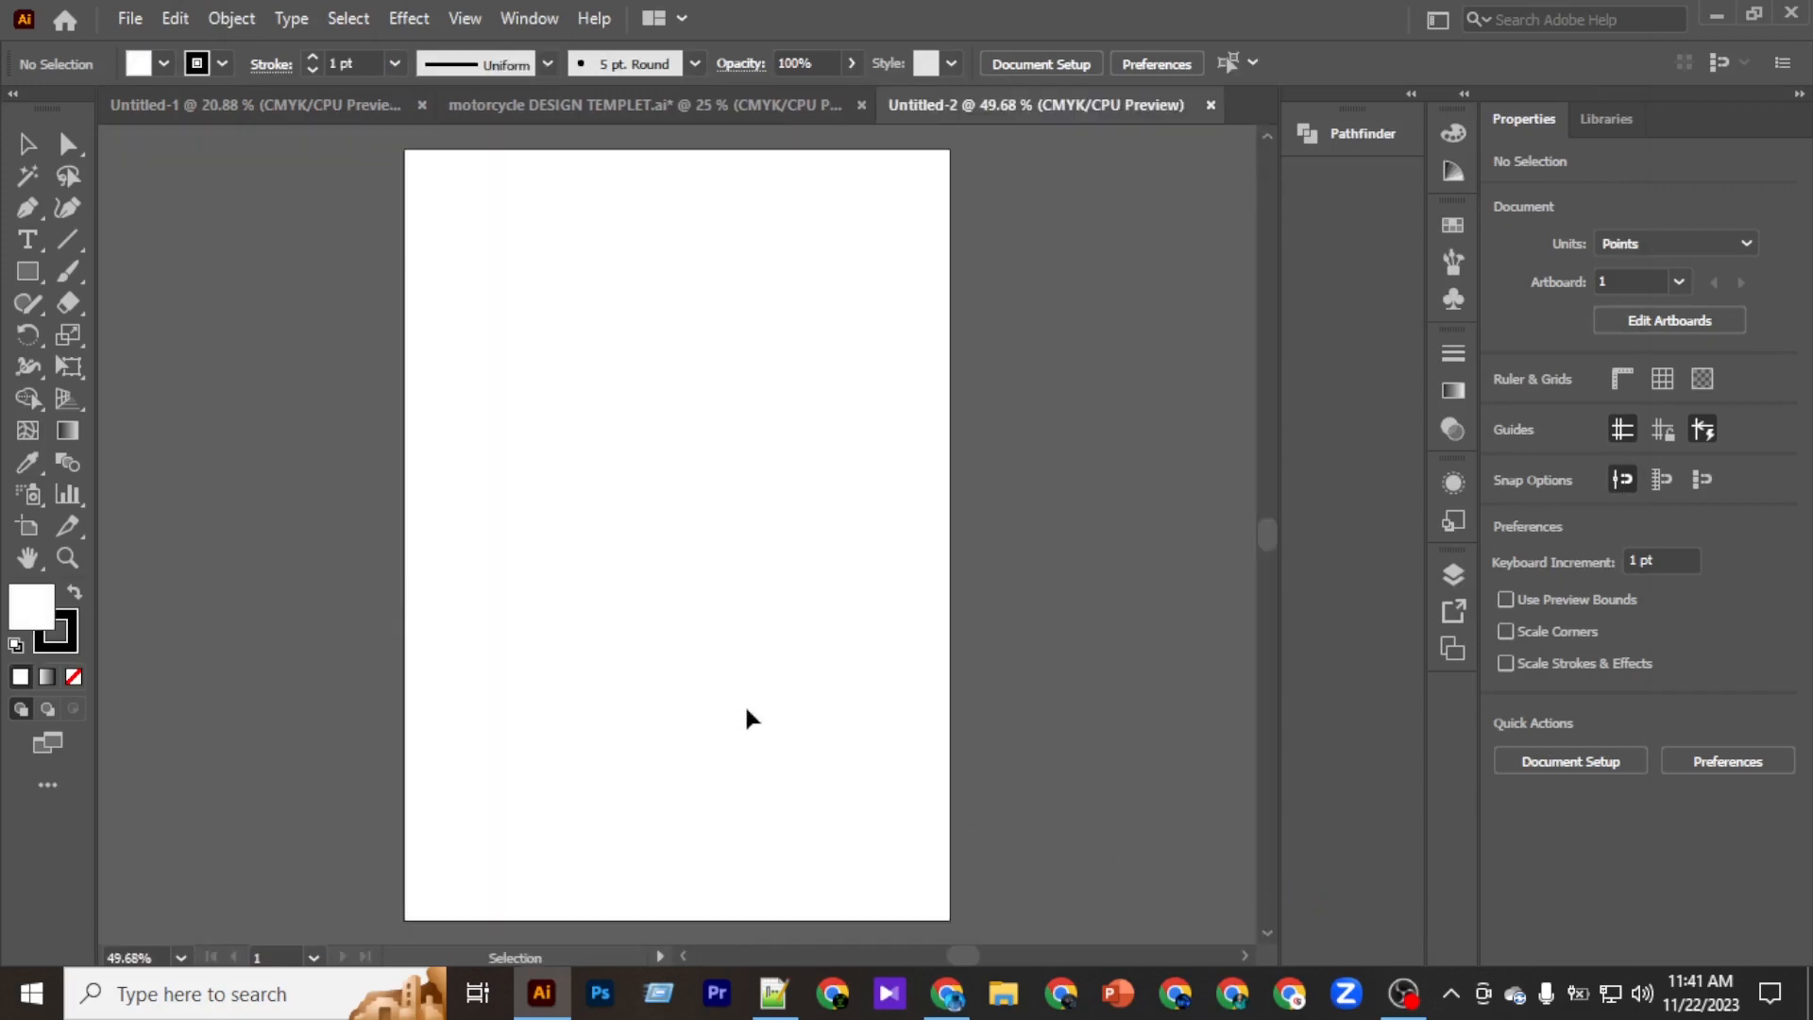
# Draw a rectangle covering the whole artboard, about 595 by 842 pt.
pyautogui.keyDown('alt'); pyautogui.scroll(-1, 744, 699); pyautogui.keyUp('alt')
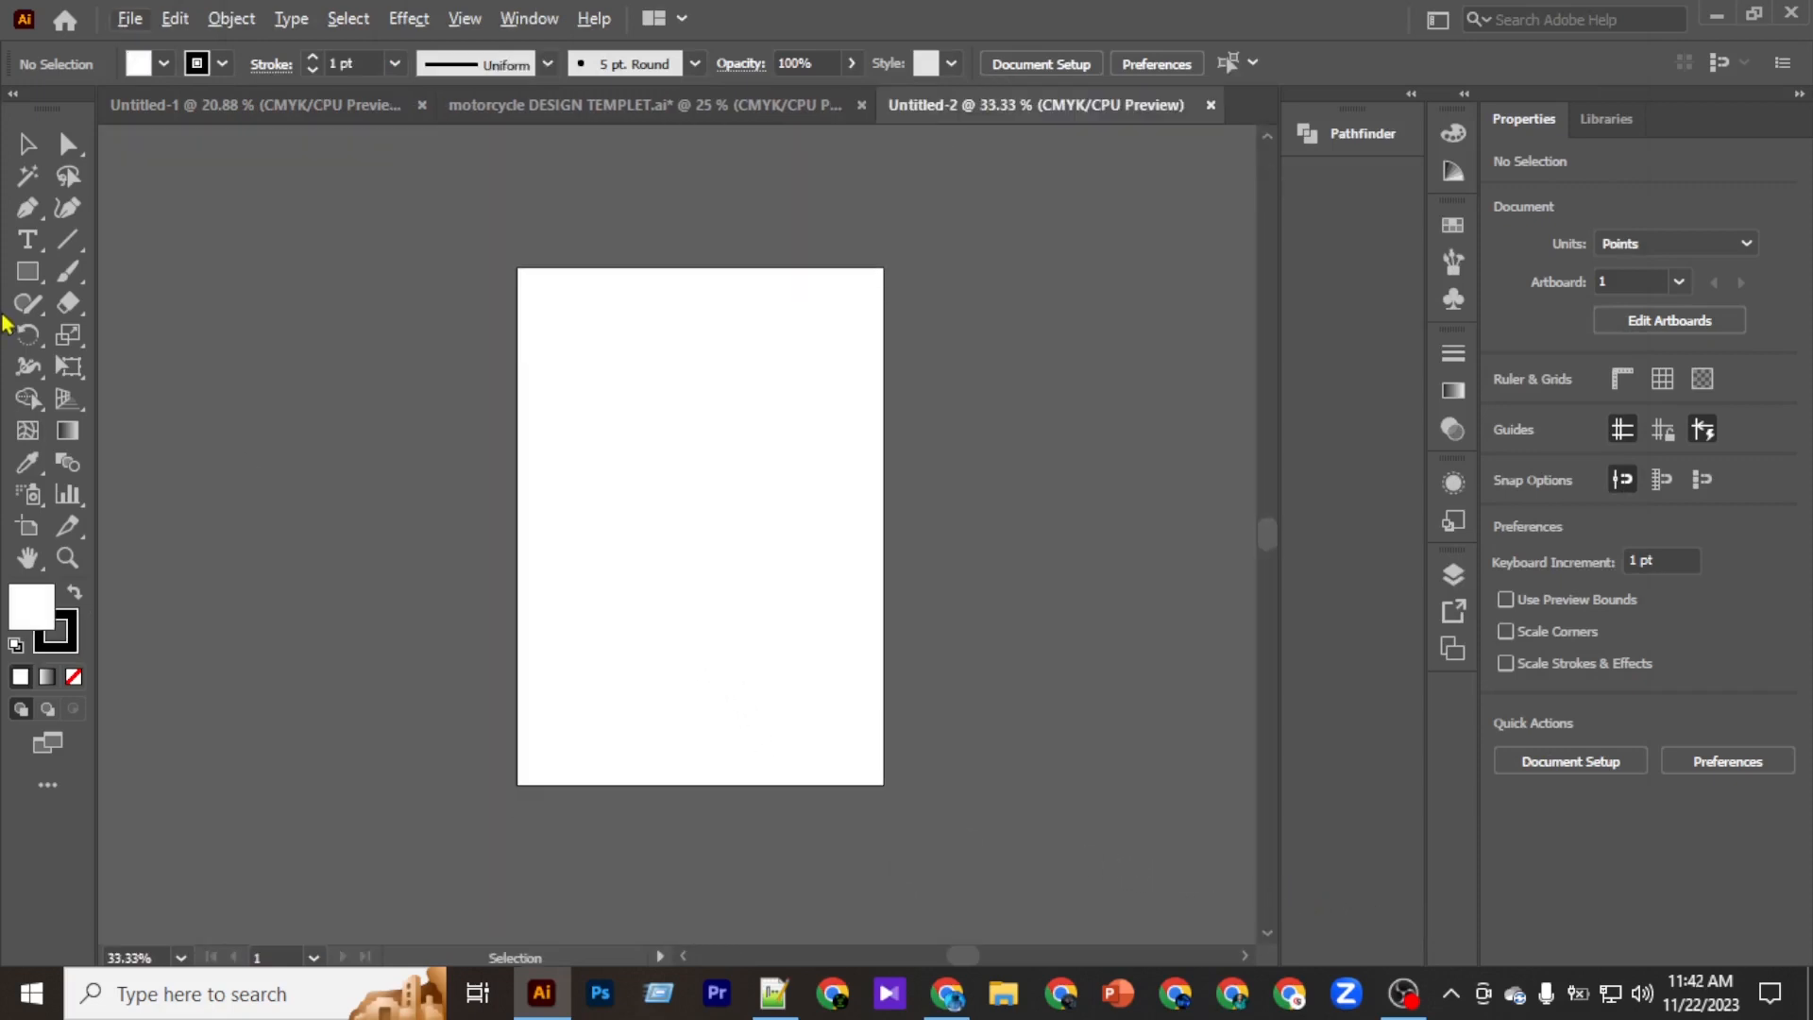
pyautogui.click(34, 280)
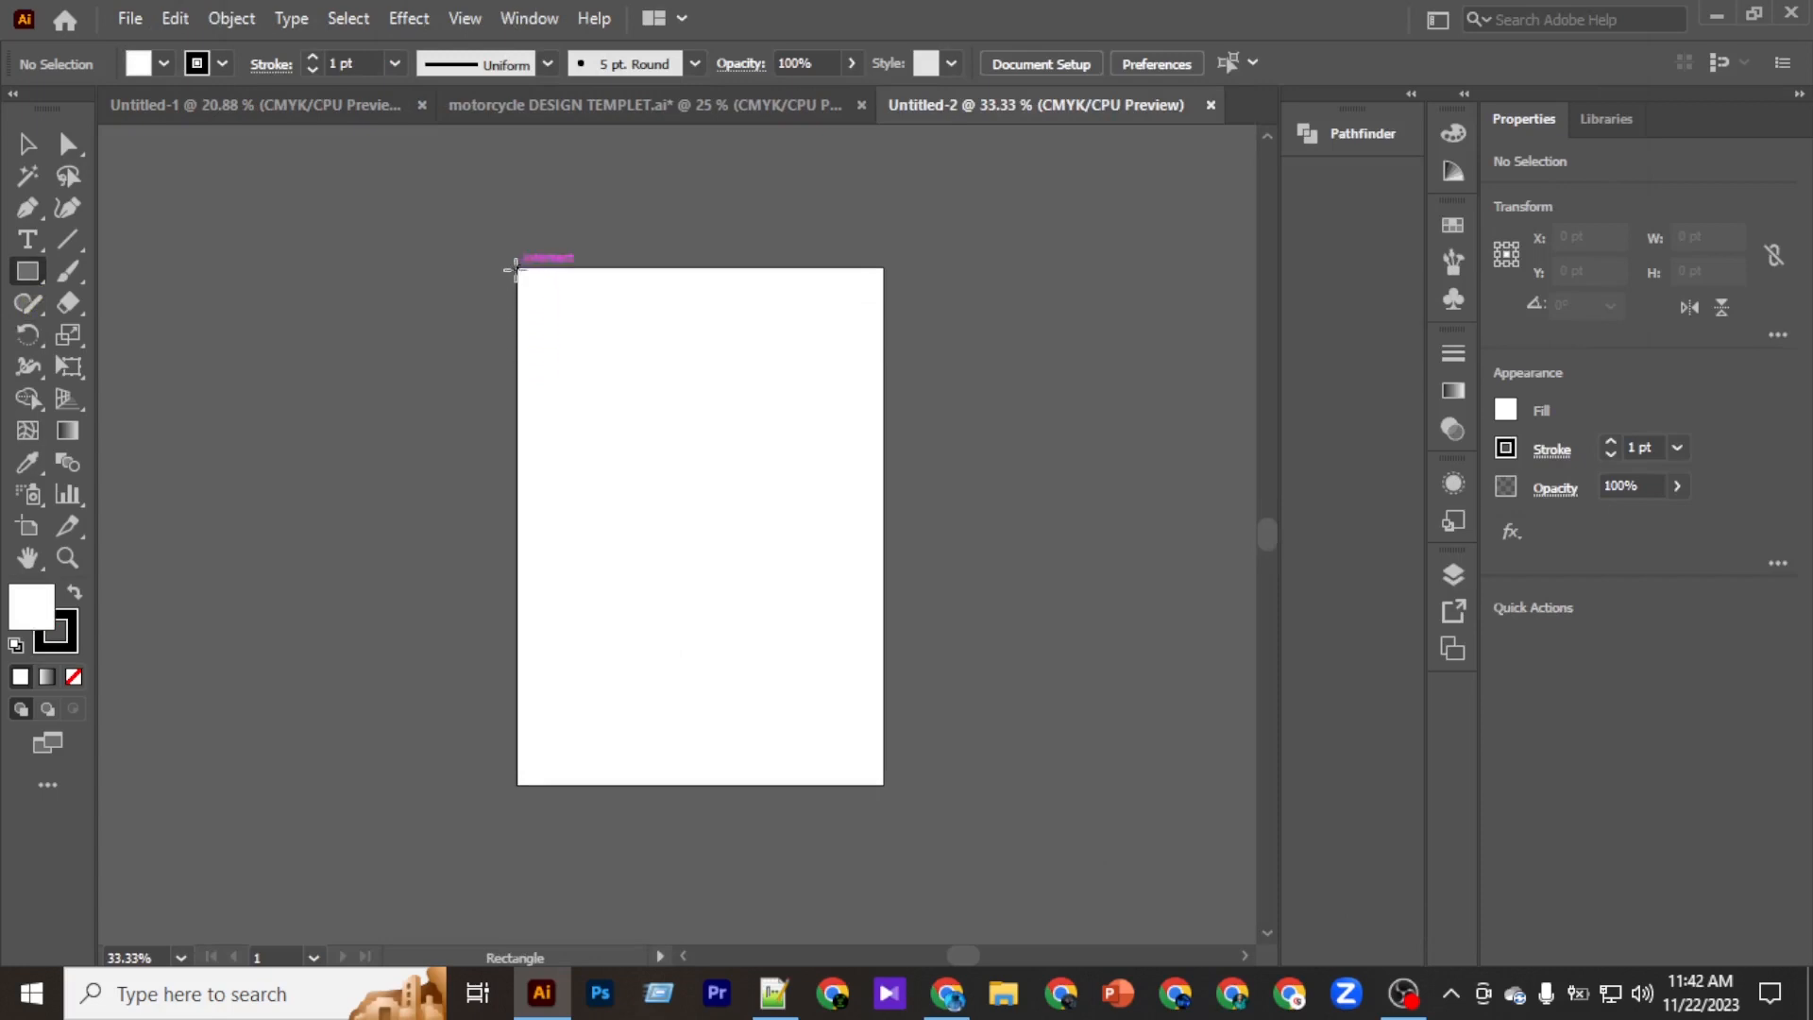
pyautogui.moveTo(514, 271); pyautogui.dragTo(882, 783)
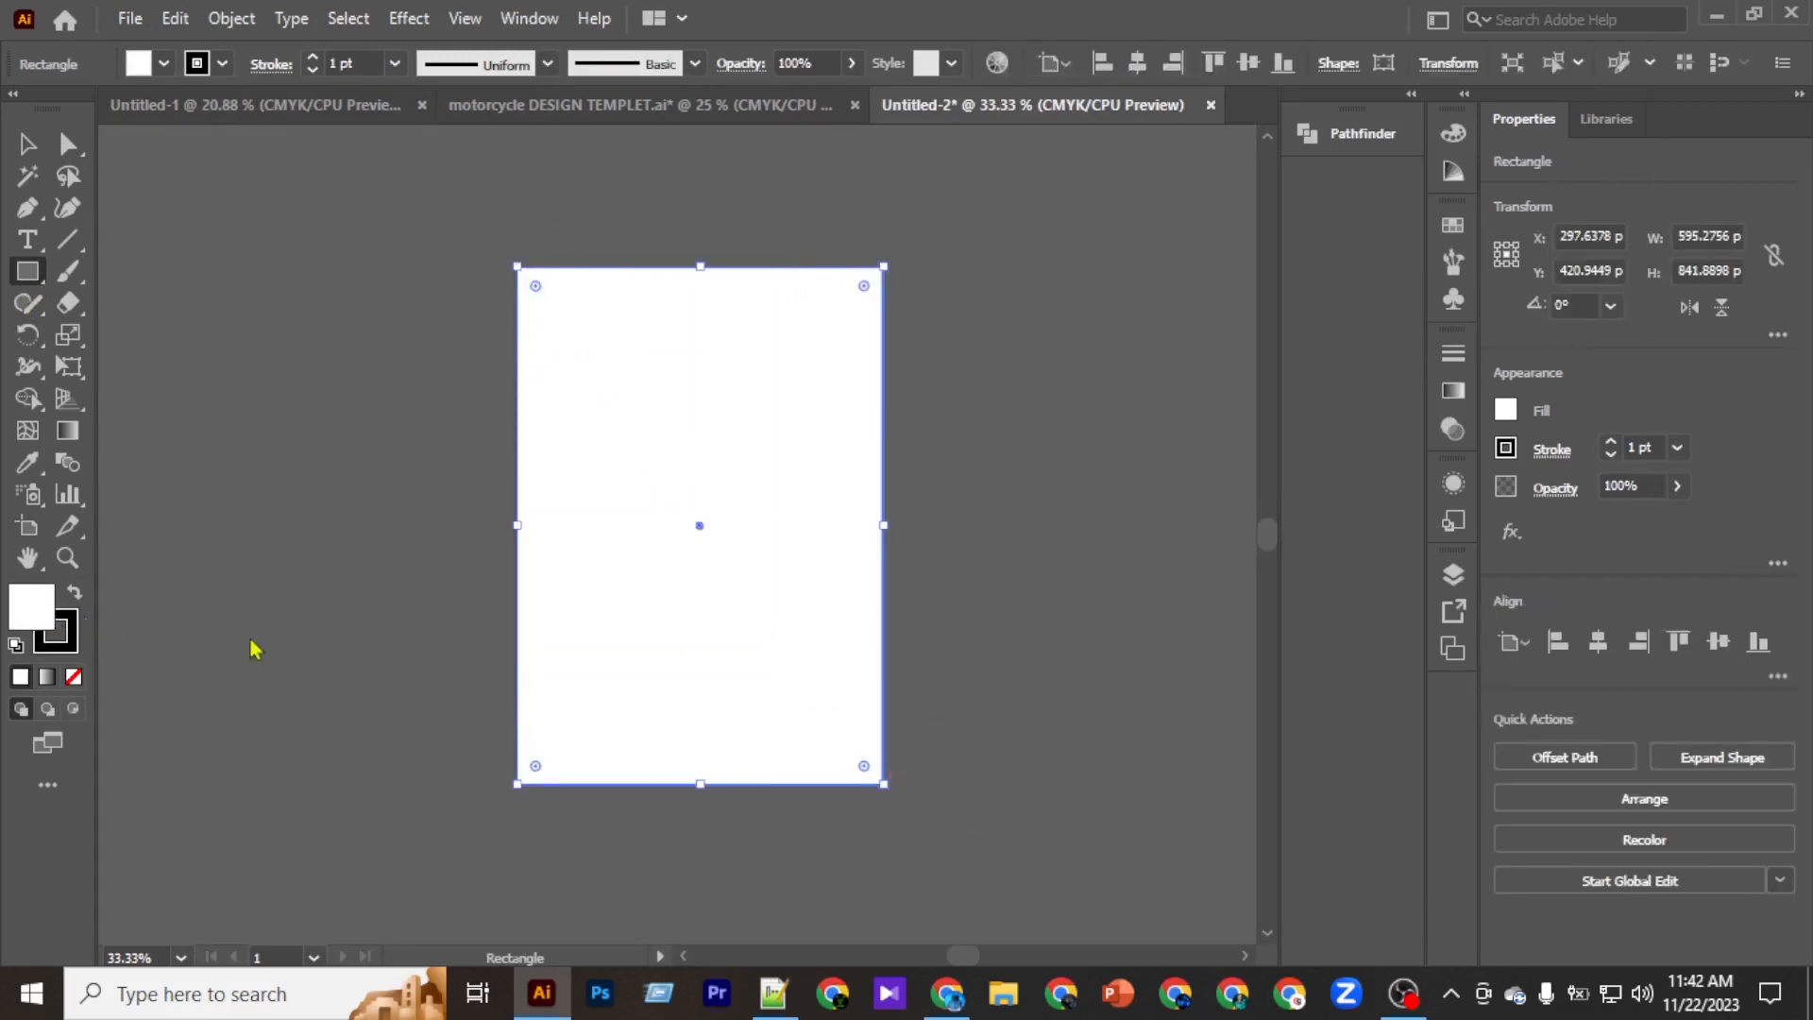
# Fill the artboard-sized rectangle with black and remove its stroke.
pyautogui.doubleClick(31, 605)
pyautogui.moveTo(870, 635); pyautogui.dragTo(939, 716)
pyautogui.press('Return')
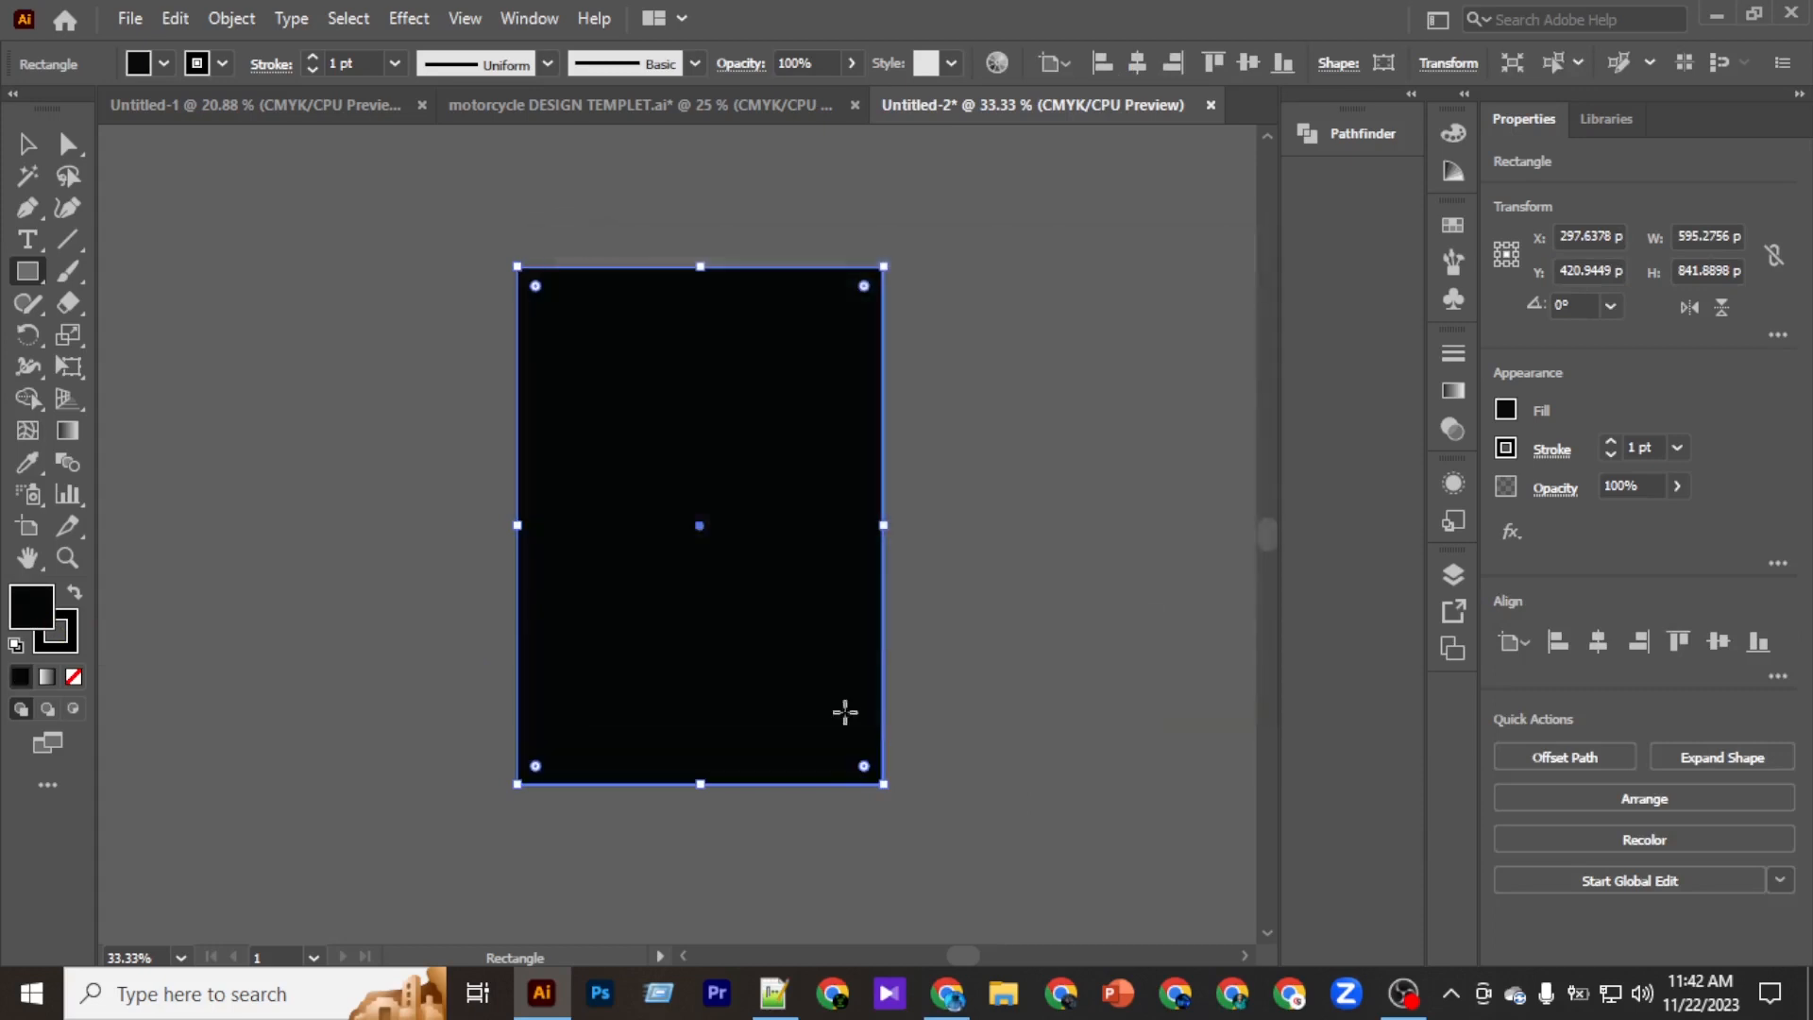
pyautogui.click(65, 644)
pyautogui.click(73, 676)
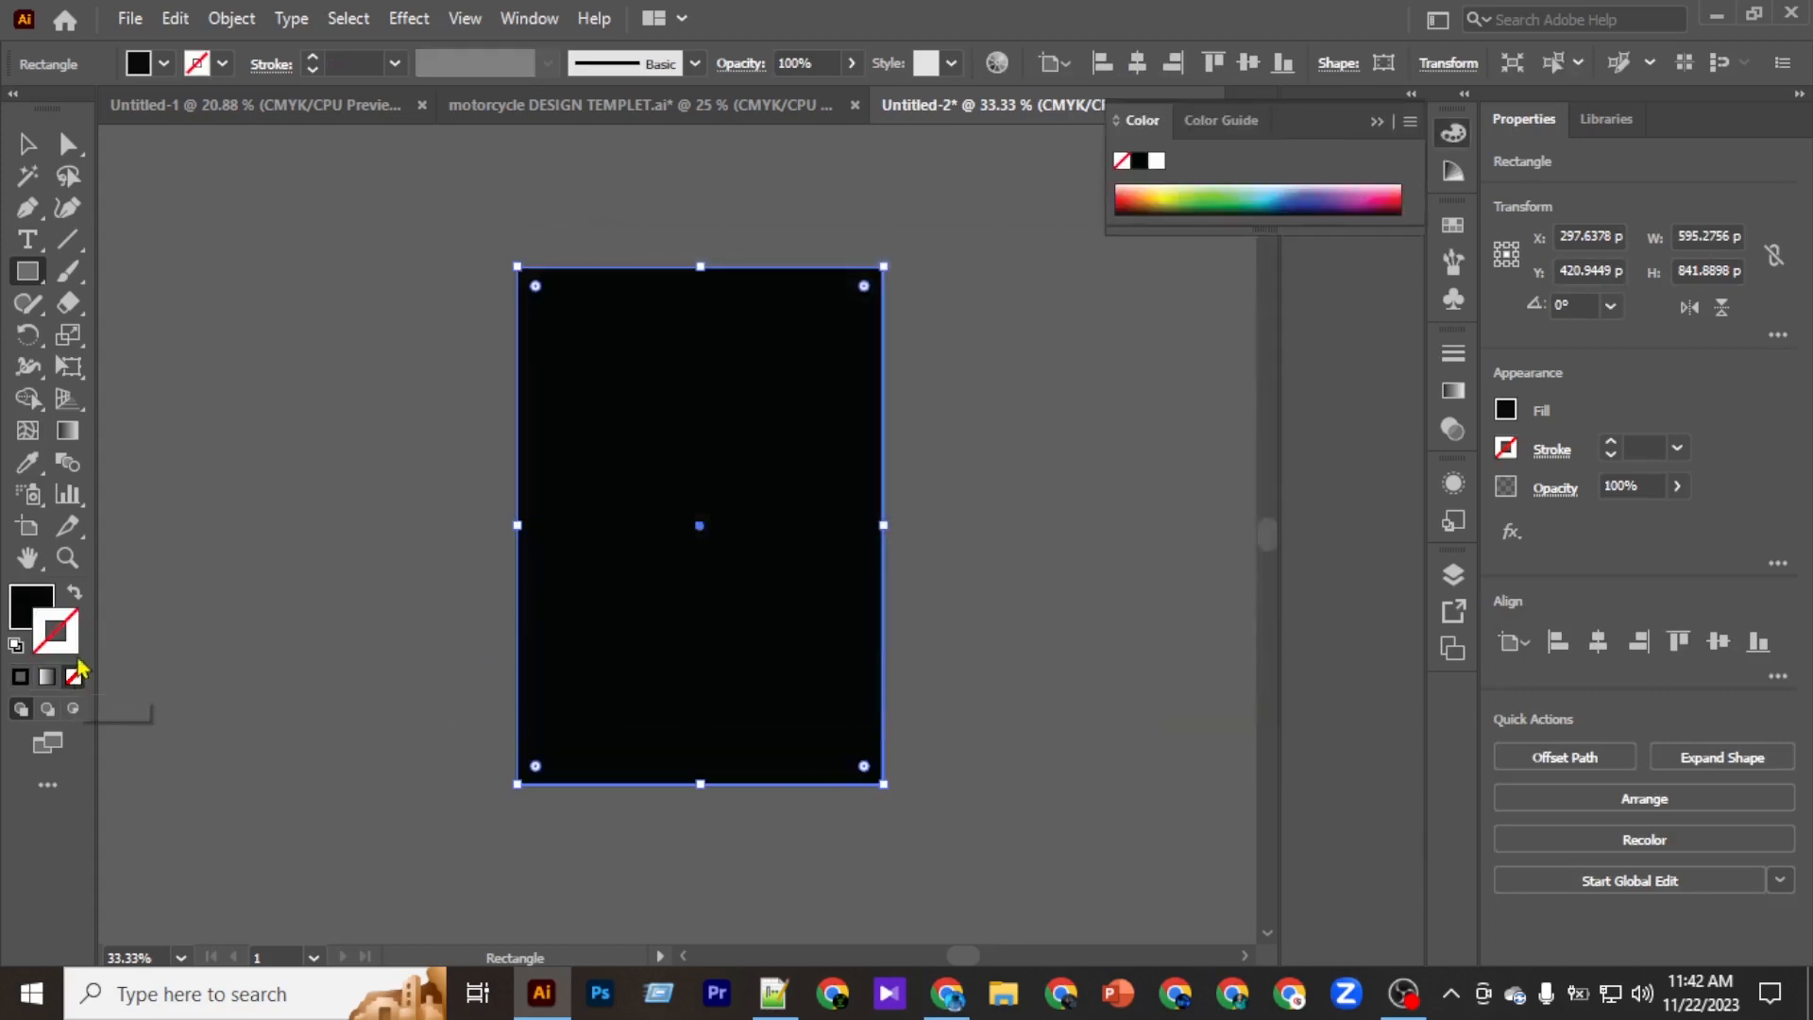
pyautogui.click(28, 146)
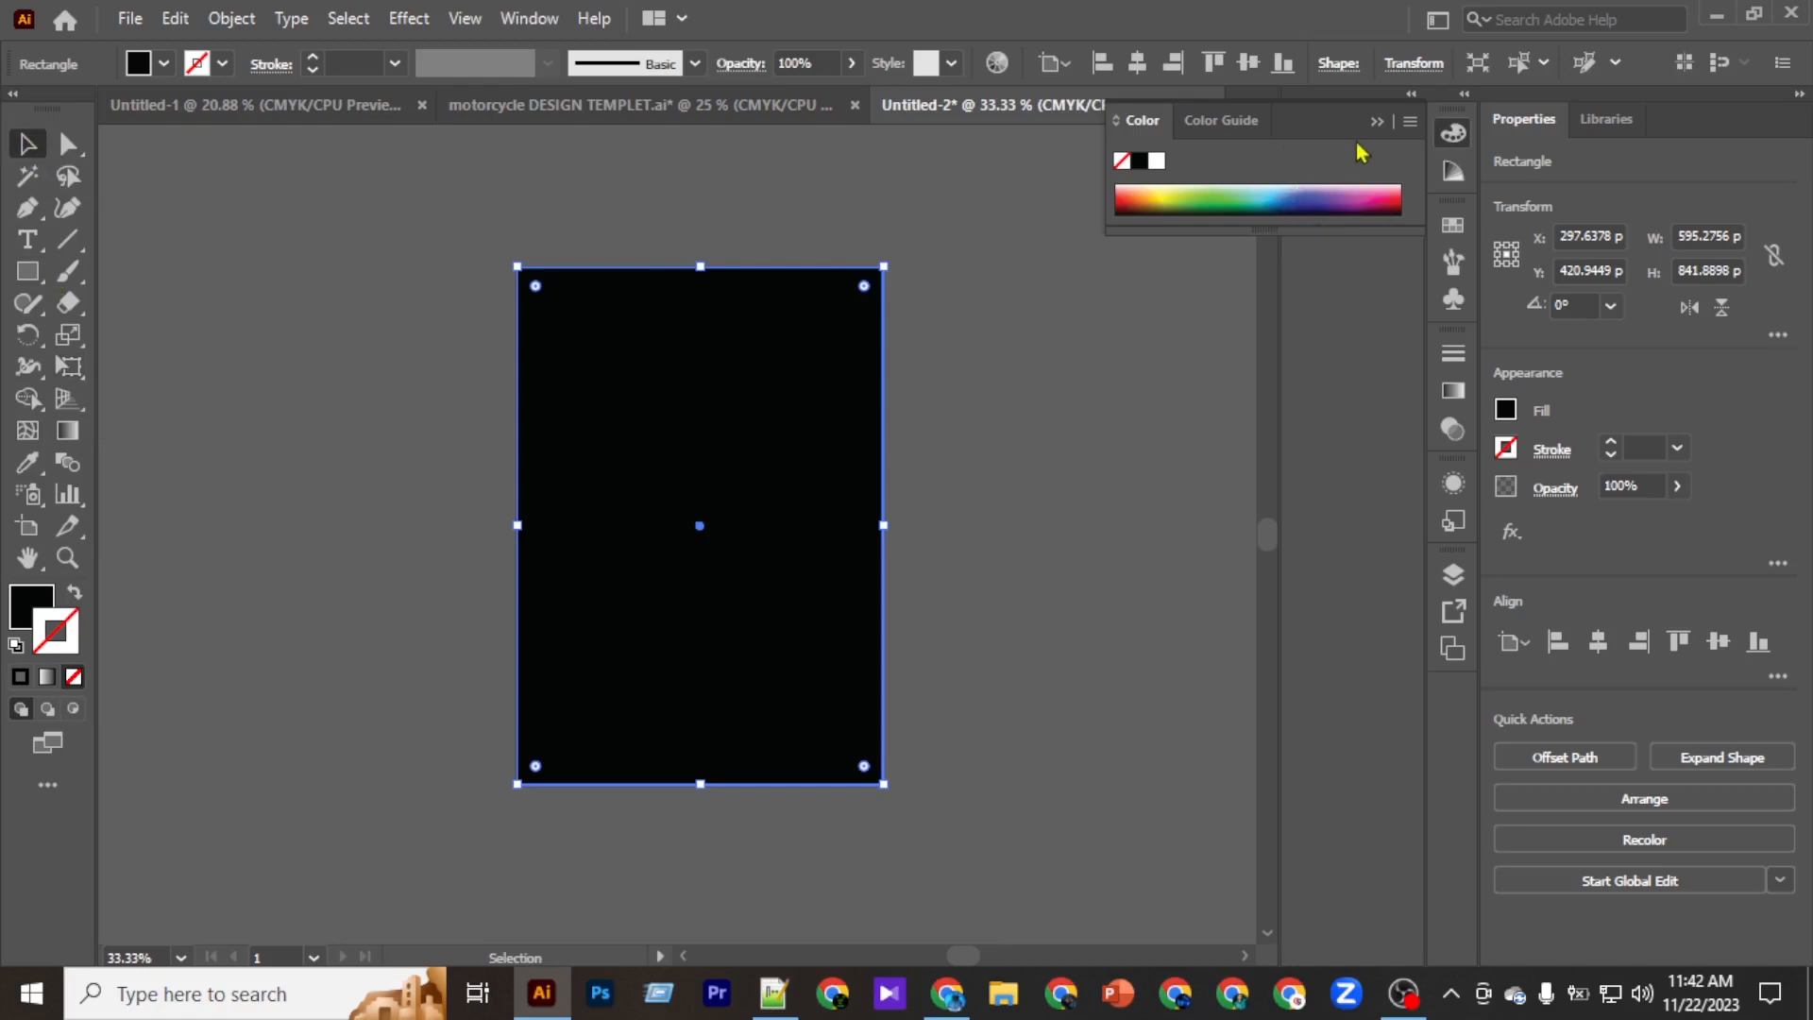
pyautogui.click(1377, 122)
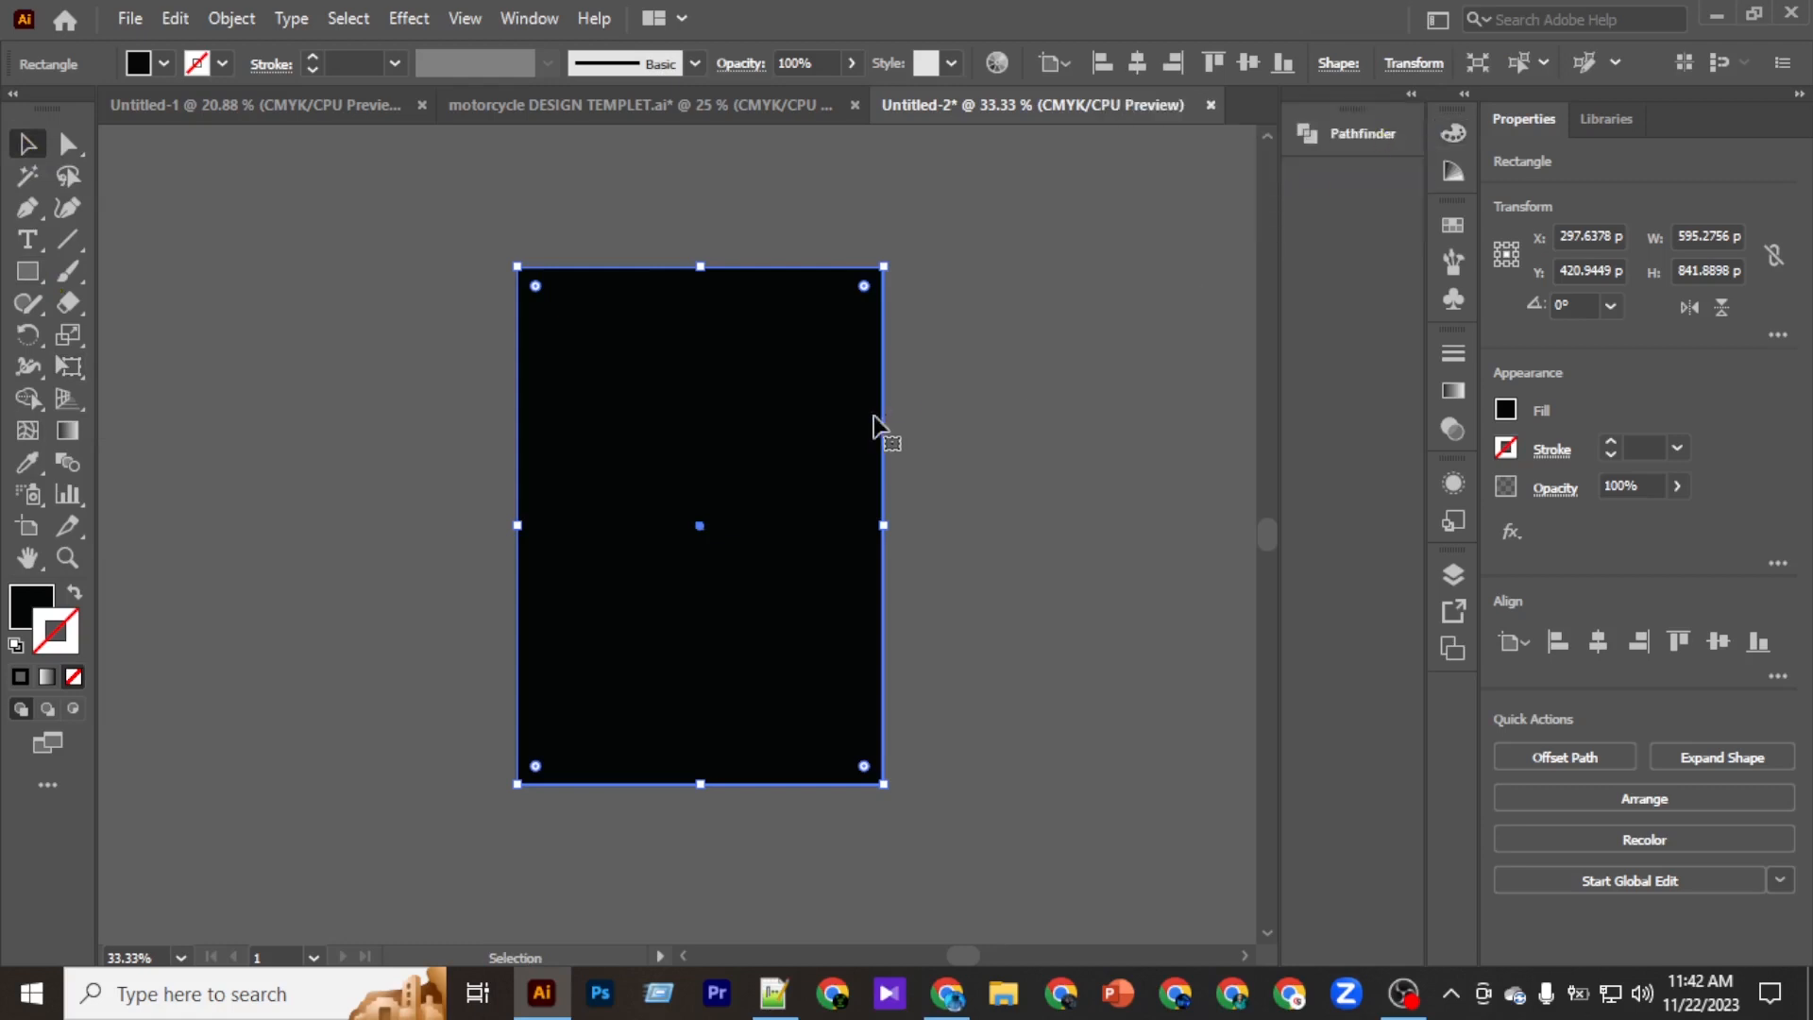
pyautogui.click(934, 478)
pyautogui.click(805, 481)
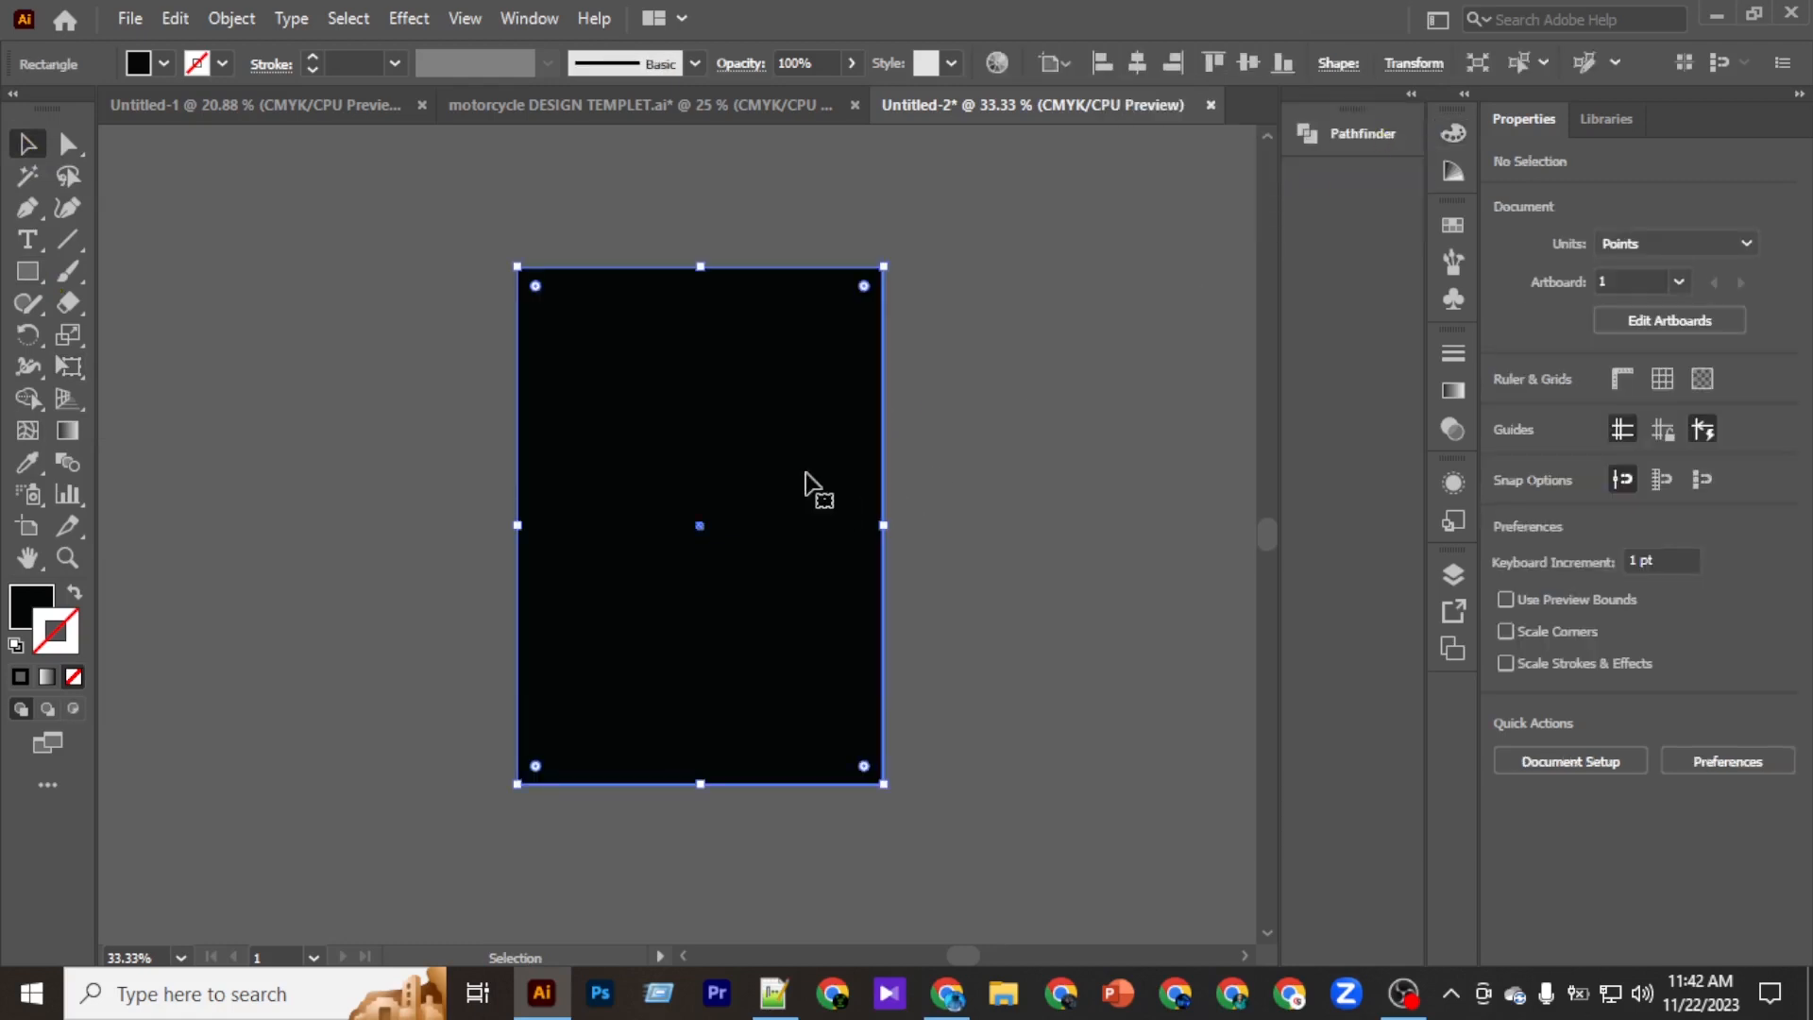
# Show the rulers and place a vertical guide about 82 pt from the artboard's left edge.
pyautogui.scroll(2, 805, 488)
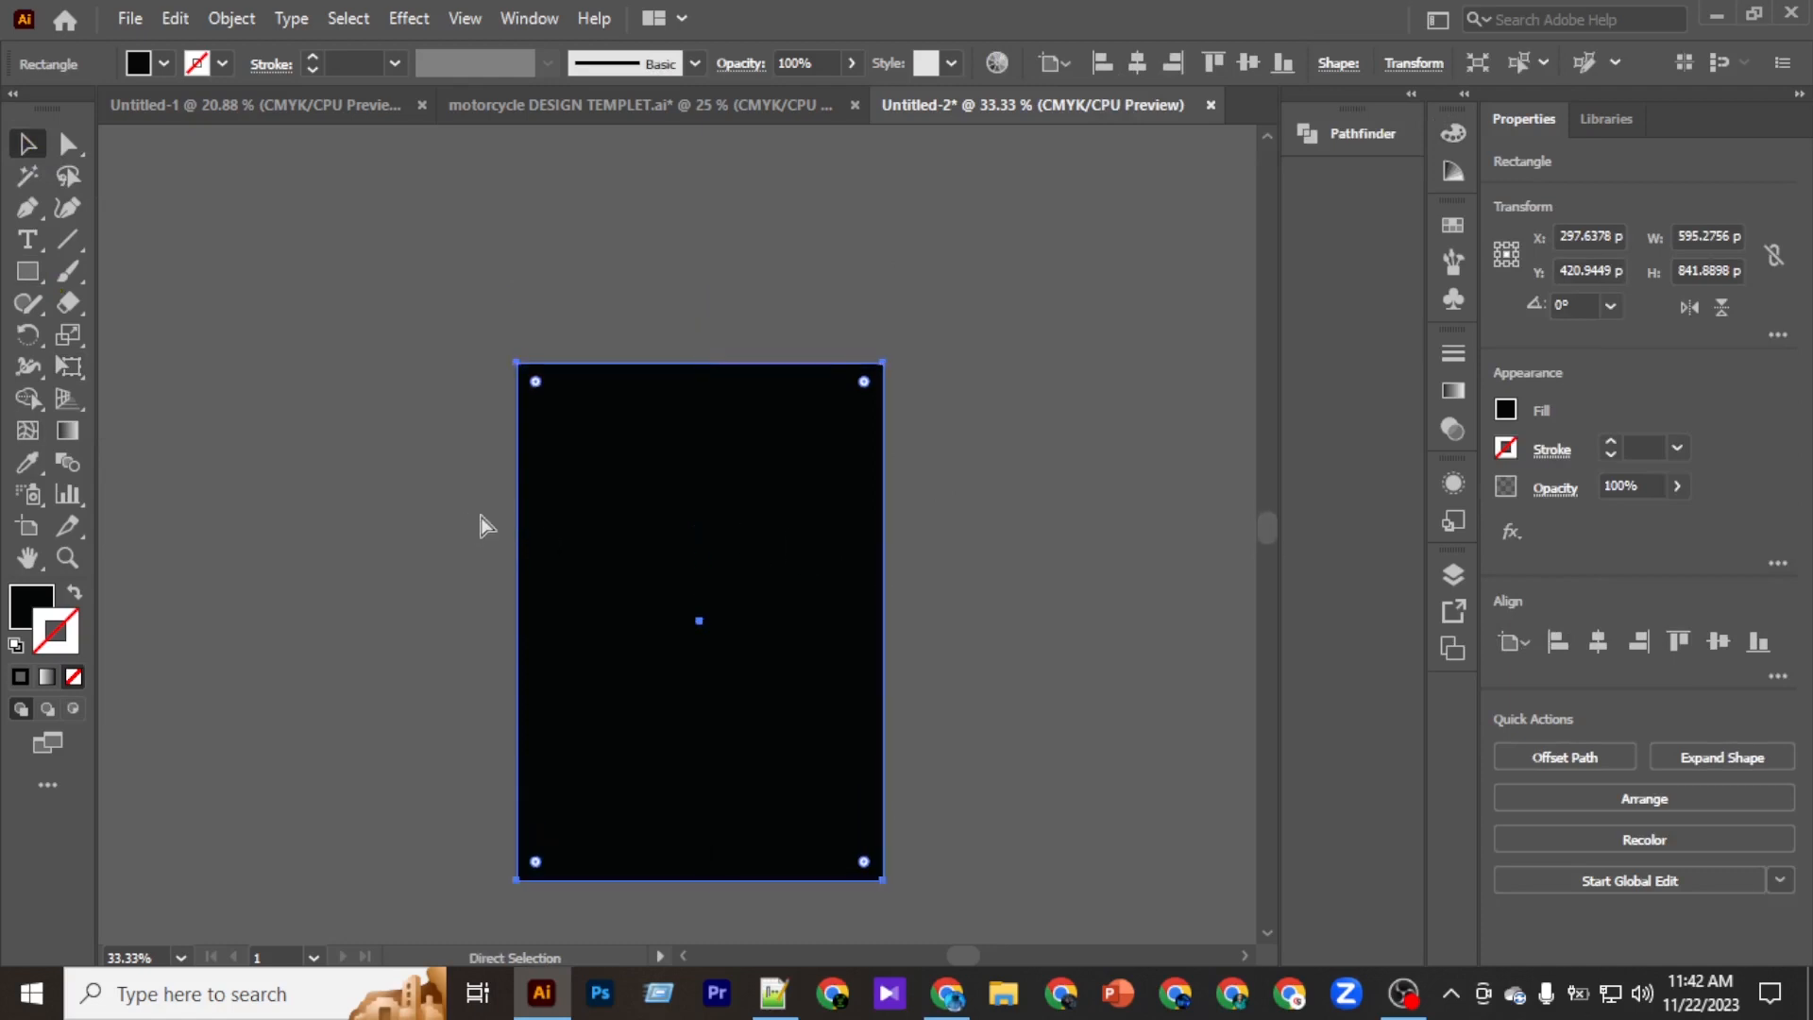
pyautogui.hotkey('ctrl', 'r')
pyautogui.moveTo(112, 416); pyautogui.dragTo(569, 559)
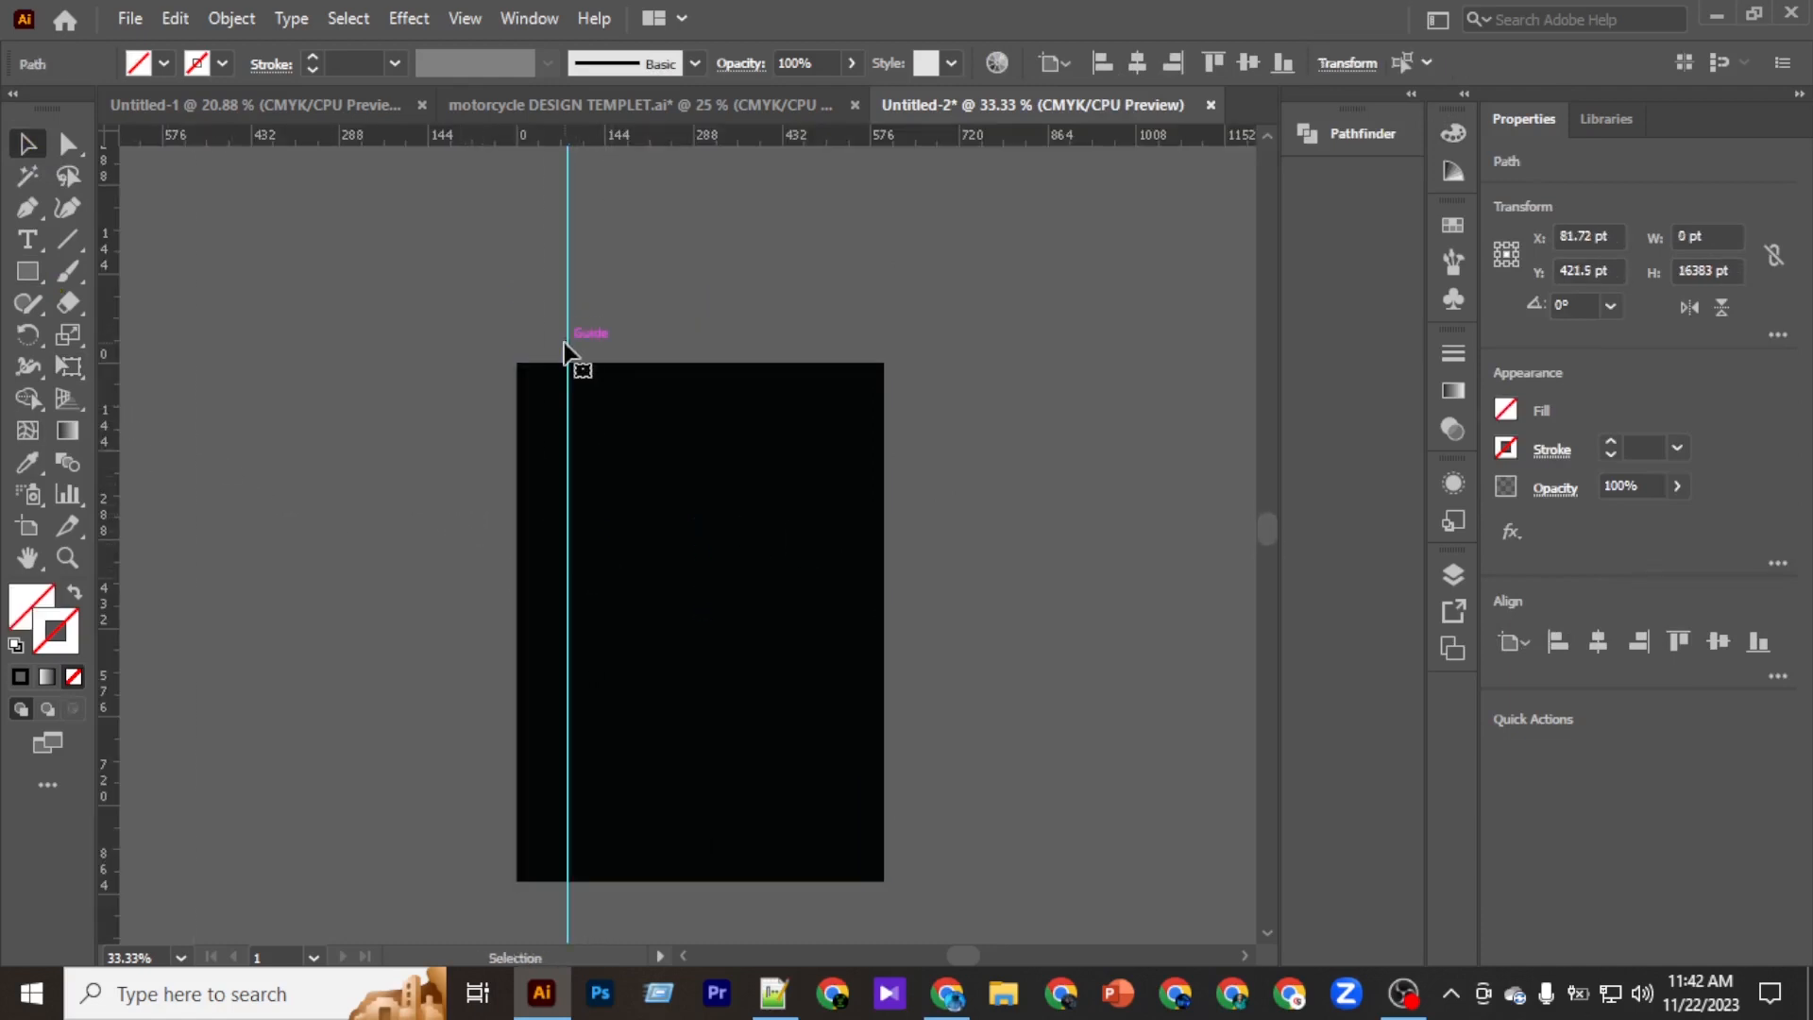
pyautogui.moveTo(572, 344); pyautogui.dragTo(589, 398)
pyautogui.click(591, 317)
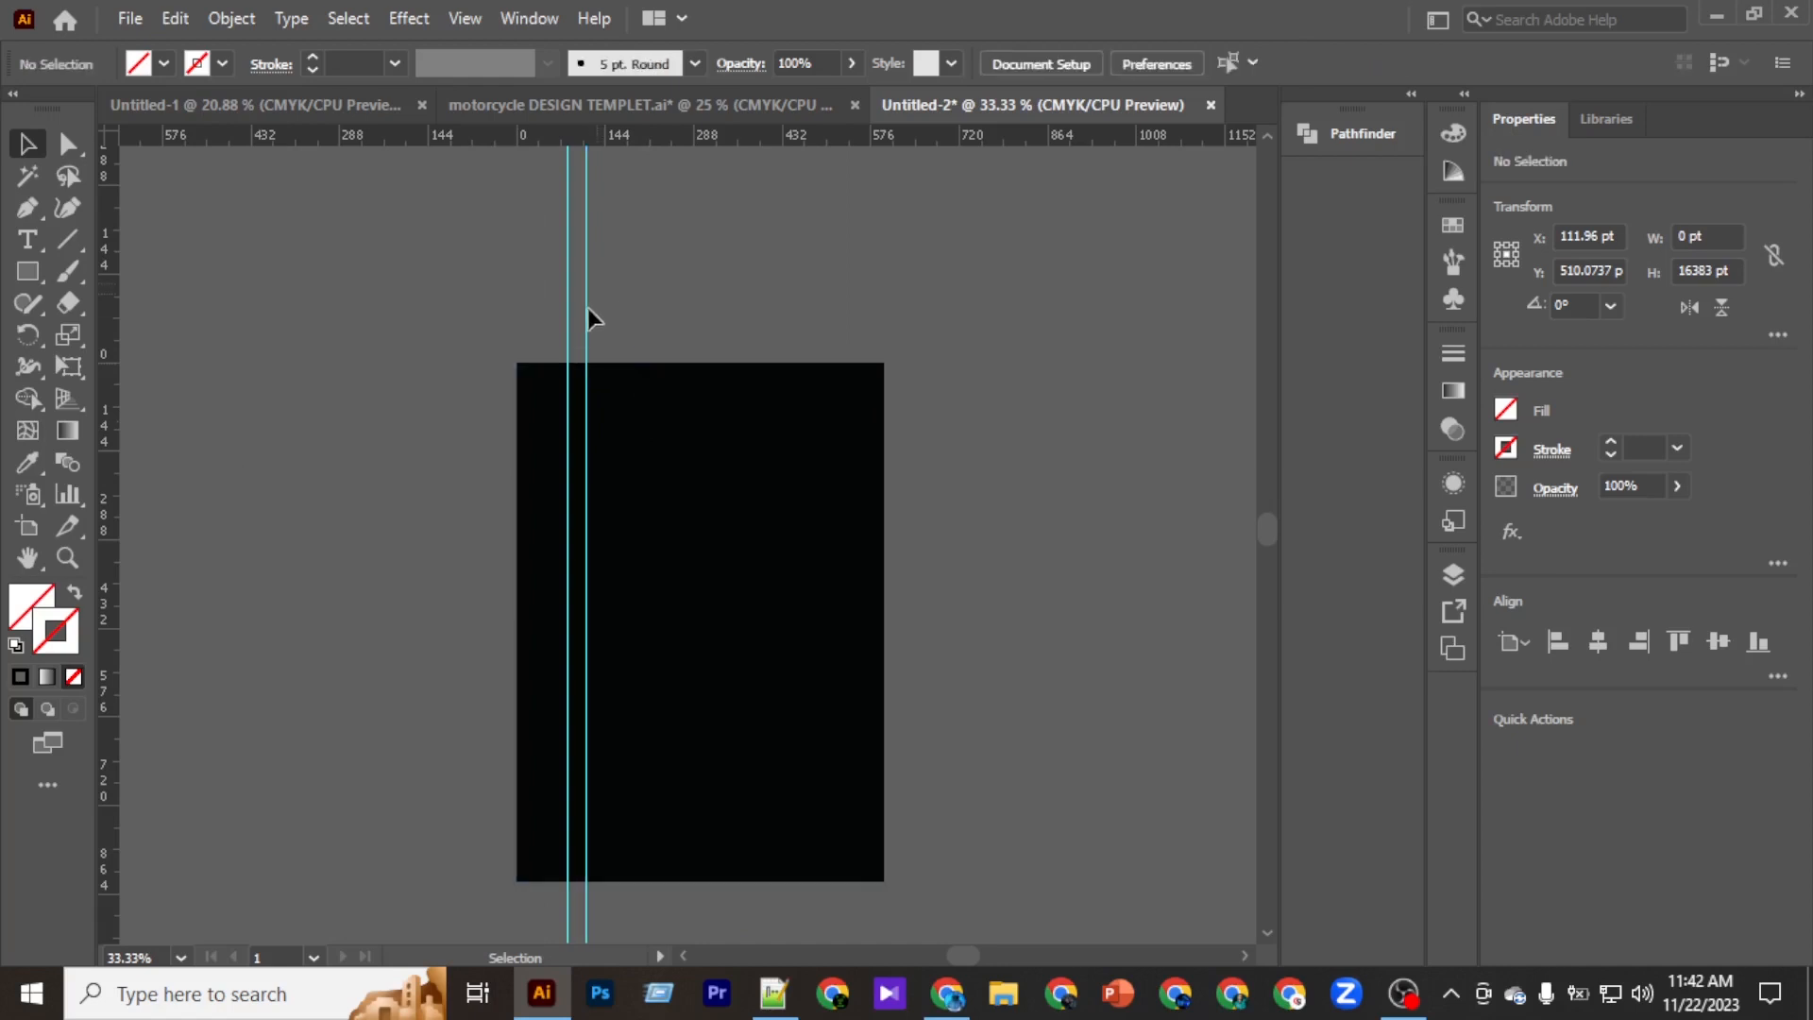
pyautogui.click(582, 313)
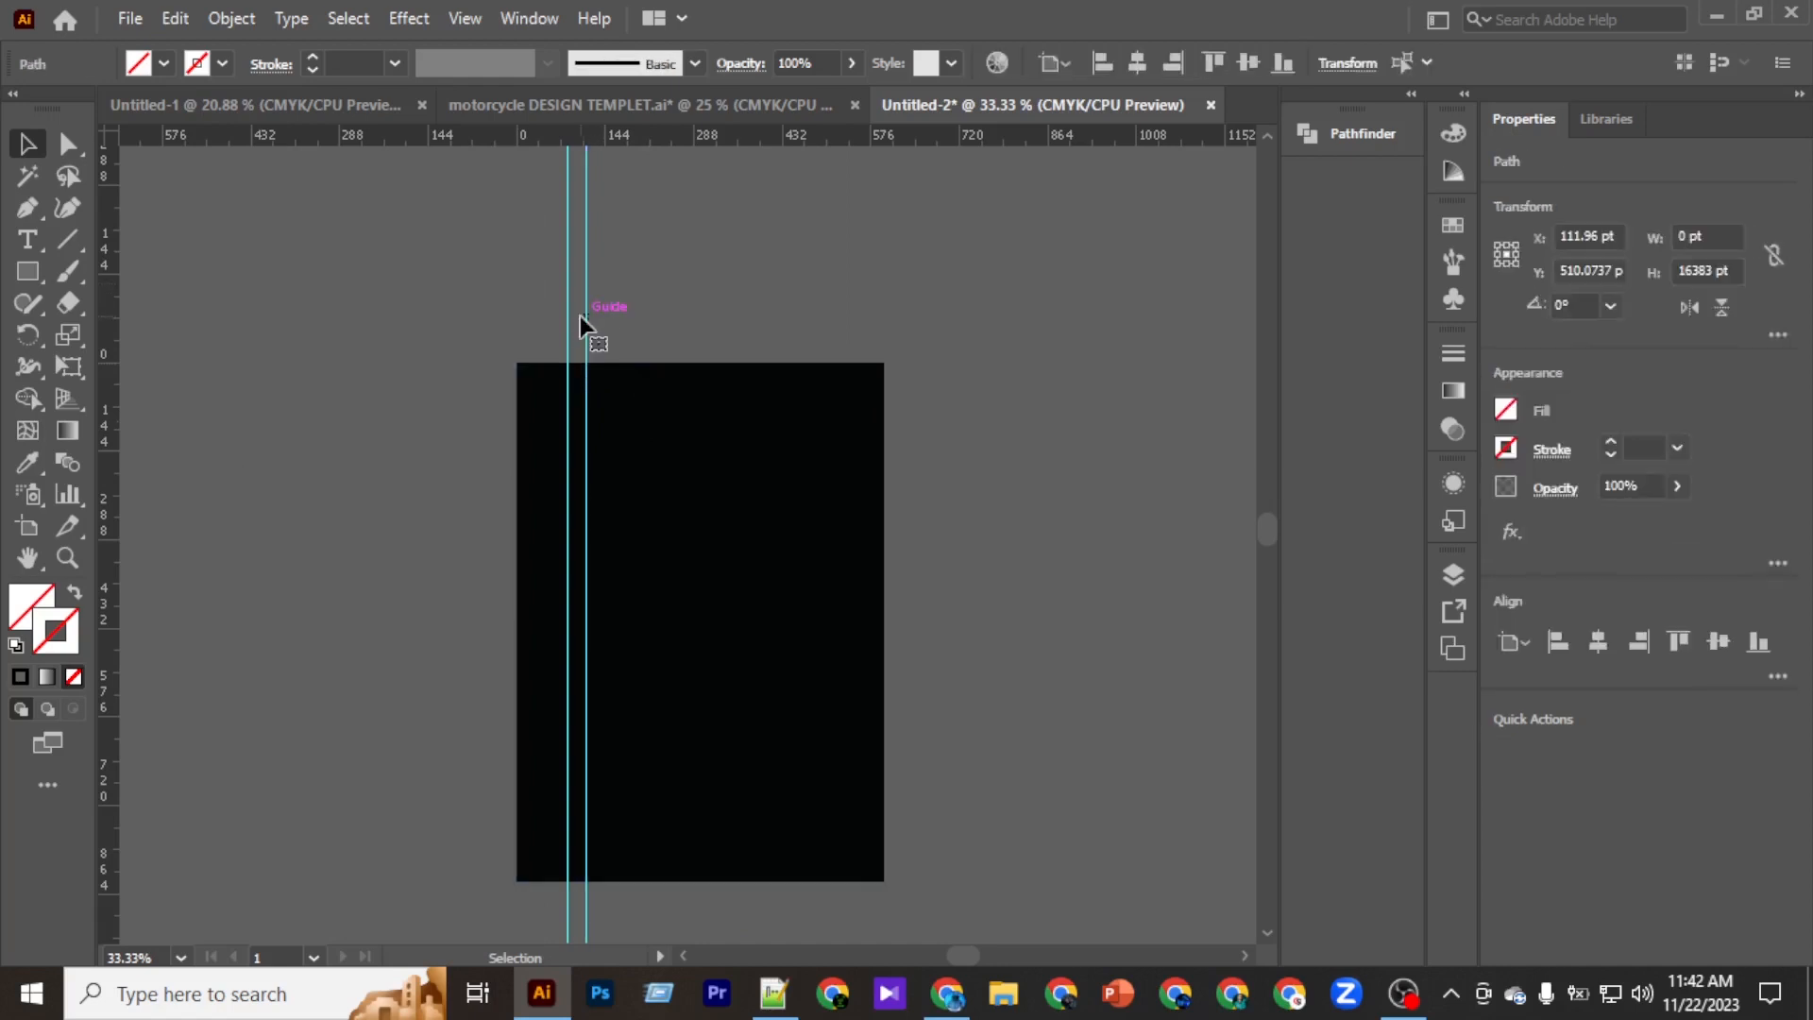
pyautogui.press('Delete')
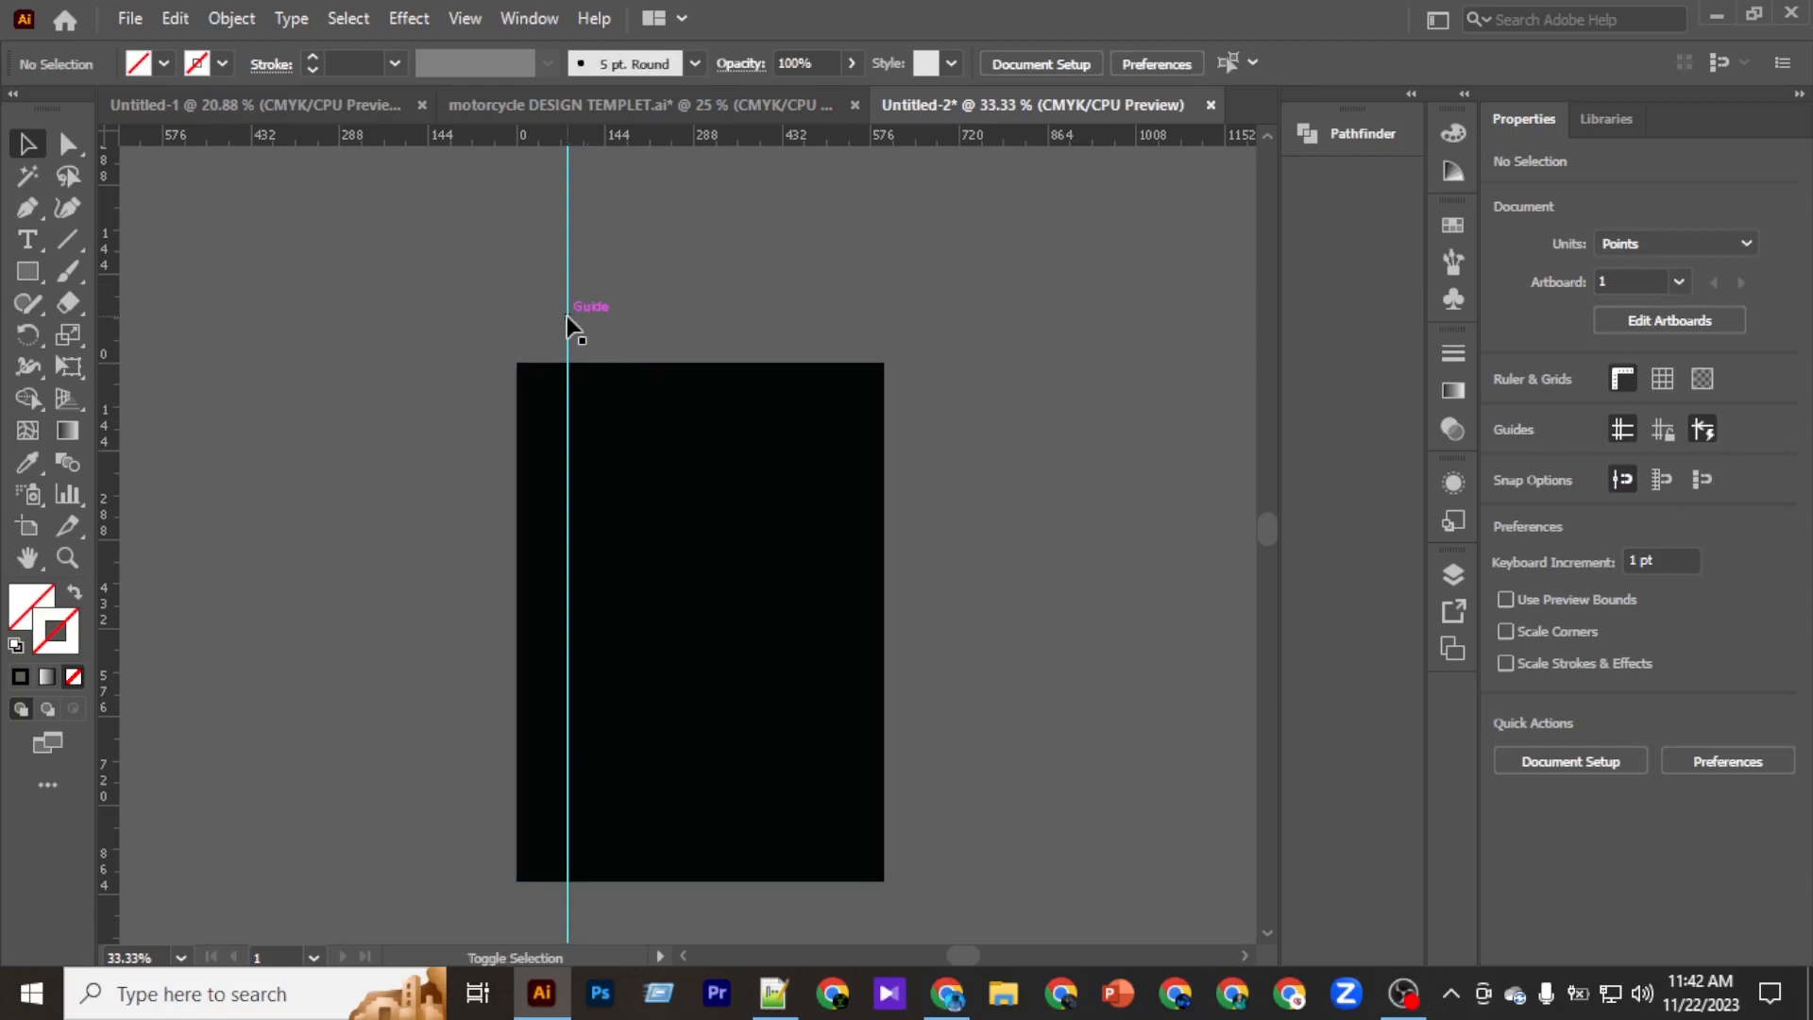
# Move the vertical guide to about X 507 pt and place a copy of it near the artboard's left edge.
pyautogui.moveTo(566, 318); pyautogui.dragTo(829, 357)
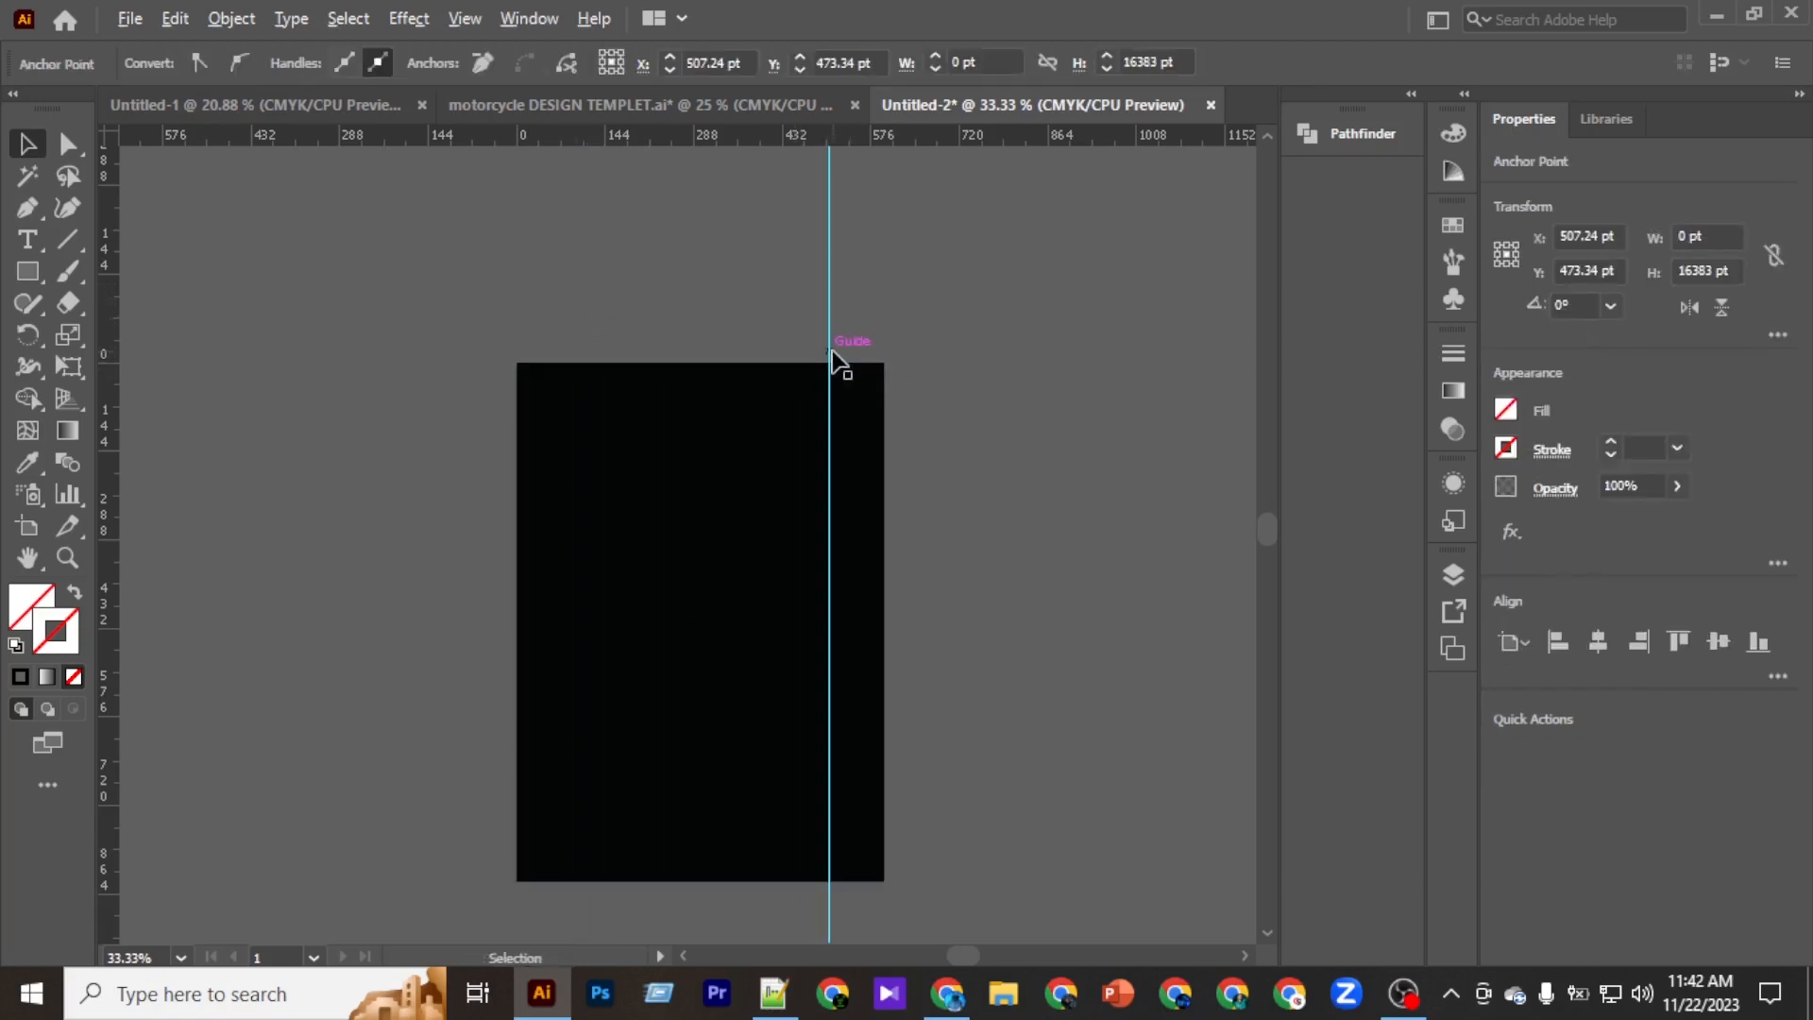
pyautogui.moveTo(829, 356); pyautogui.dragTo(574, 354)
# Group the two vertical guides and center them horizontally on the artboard.
pyautogui.moveTo(557, 275); pyautogui.dragTo(559, 277)
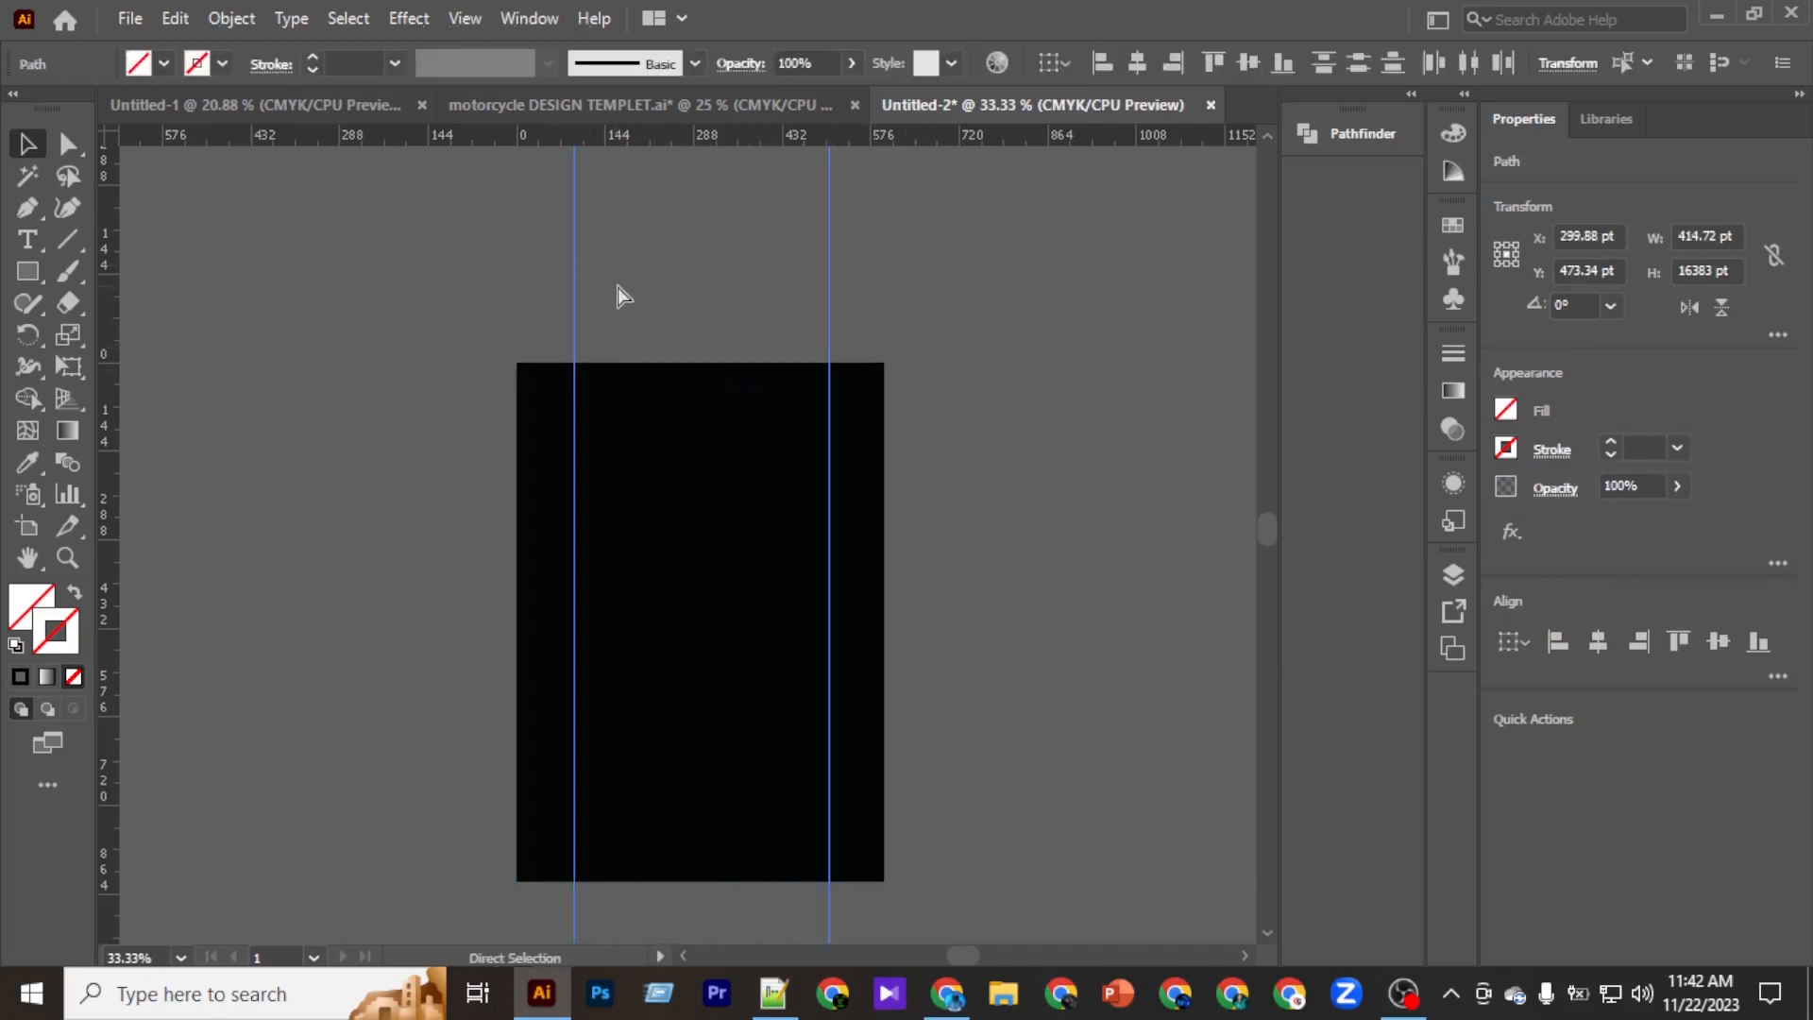
pyautogui.hotkey('ctrl', 'g')
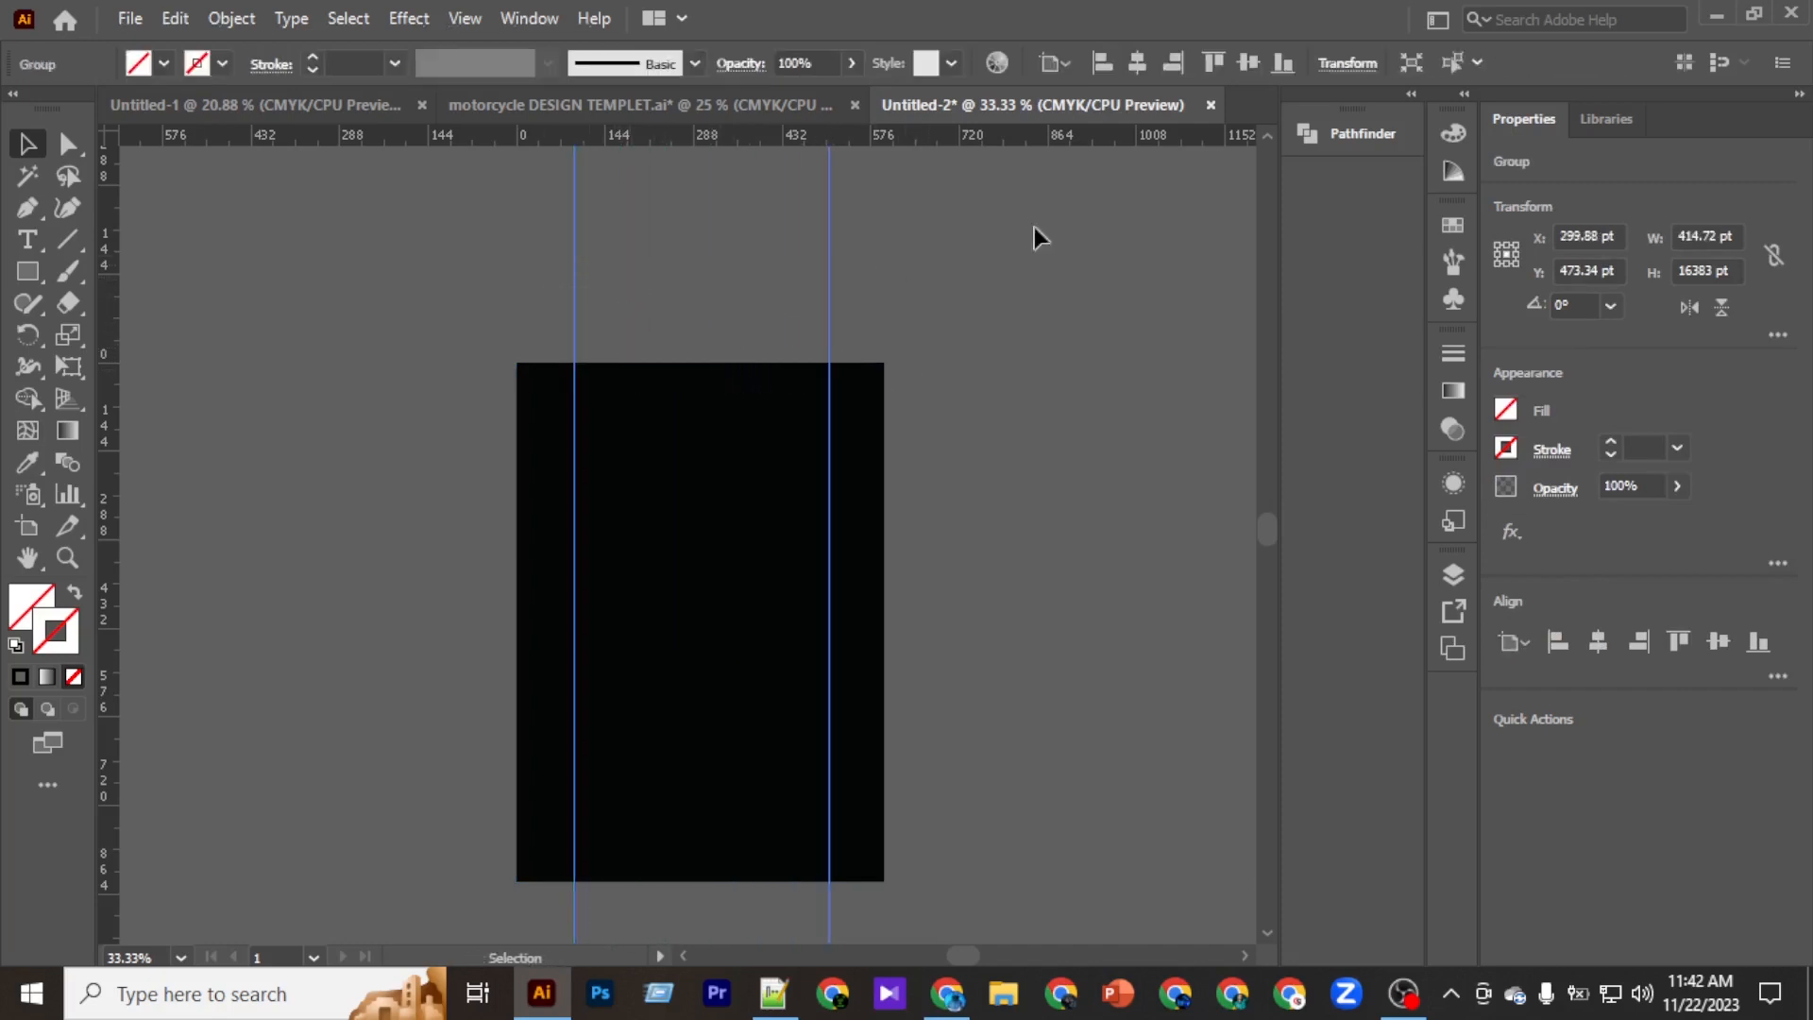
pyautogui.click(1136, 64)
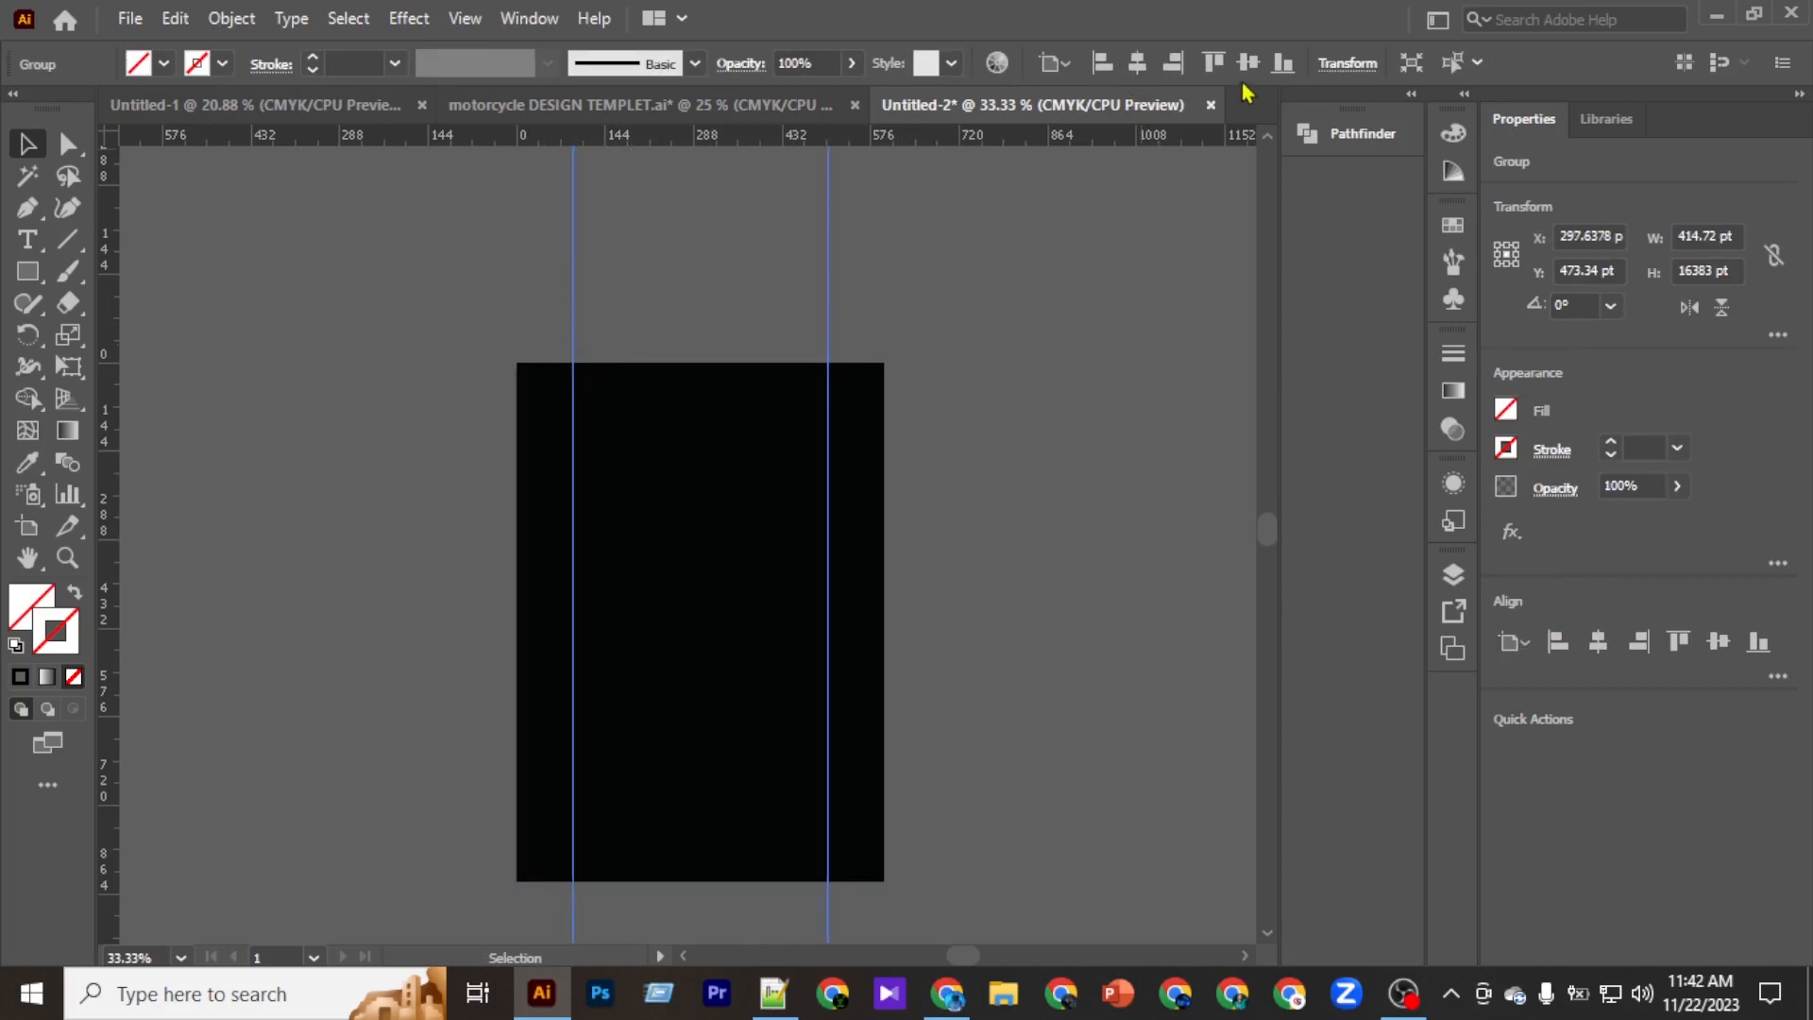
pyautogui.click(1048, 472)
# Bring all the barbed-wire shapes, wings and motorcycles from motorcycle DESIGN TEMPLET.ai into the Untitled-2 document.
pyautogui.click(548, 105)
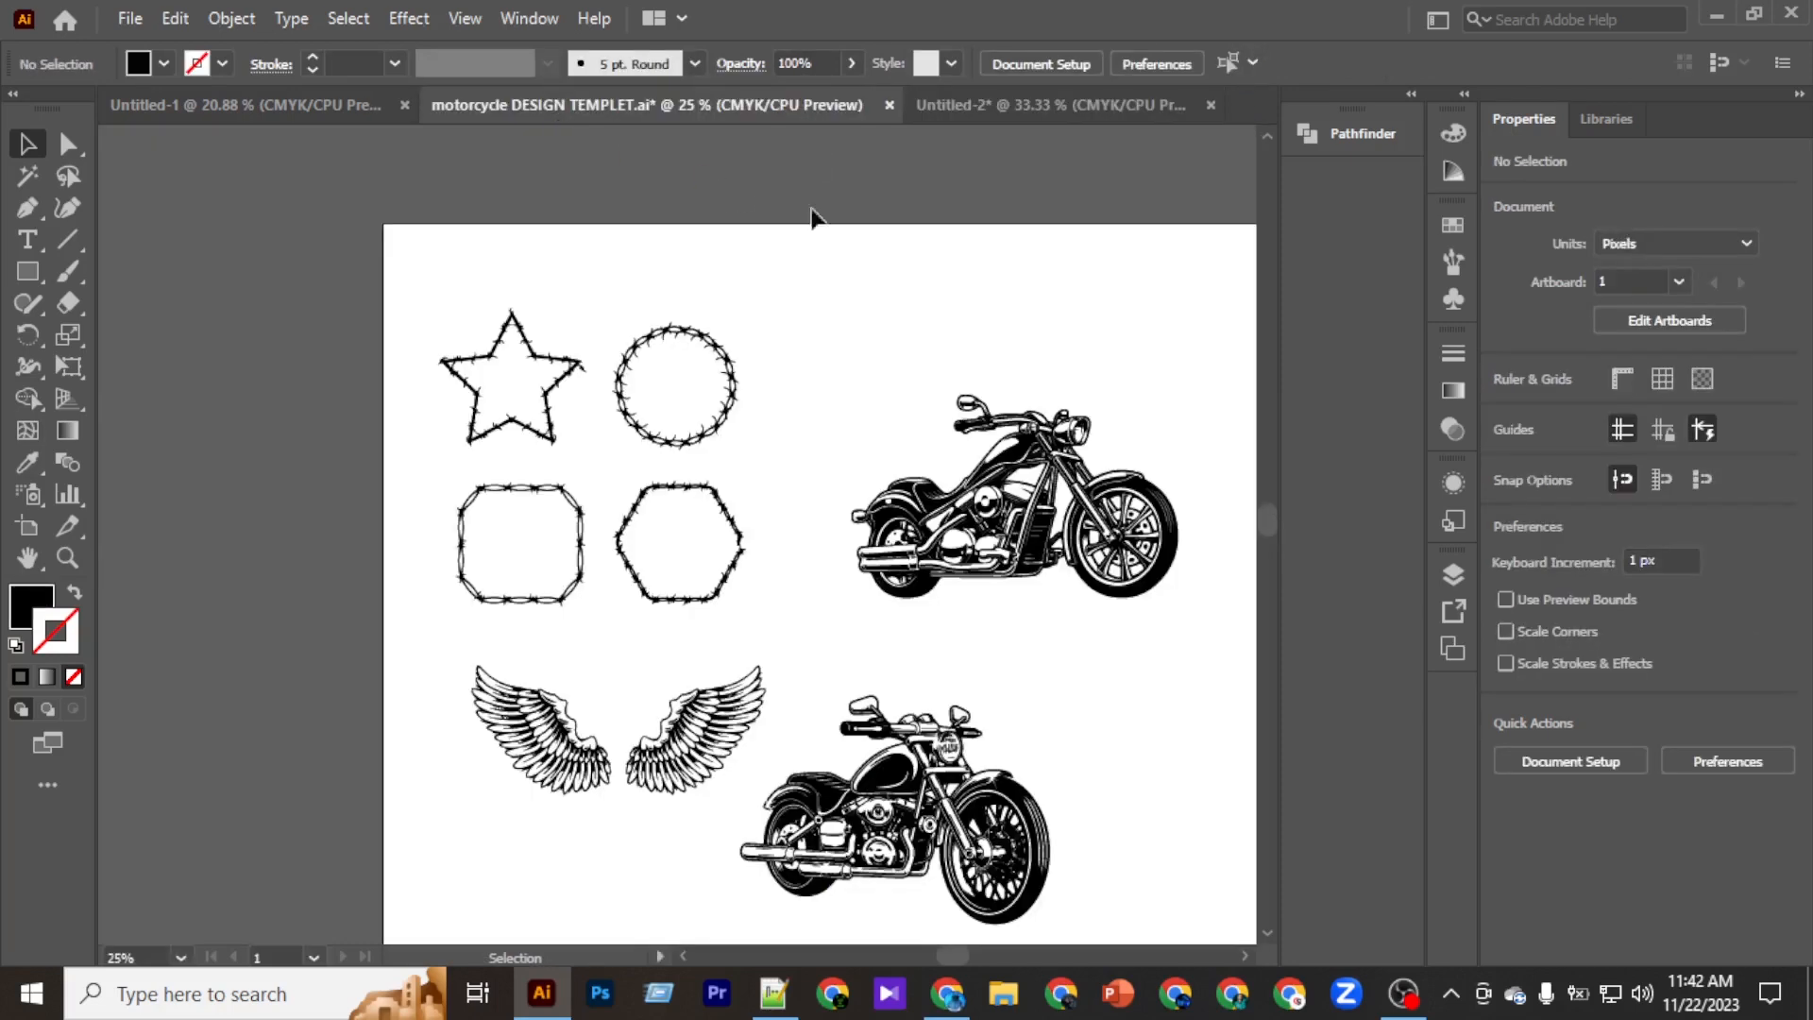
pyautogui.moveTo(411, 277); pyautogui.dragTo(1111, 885)
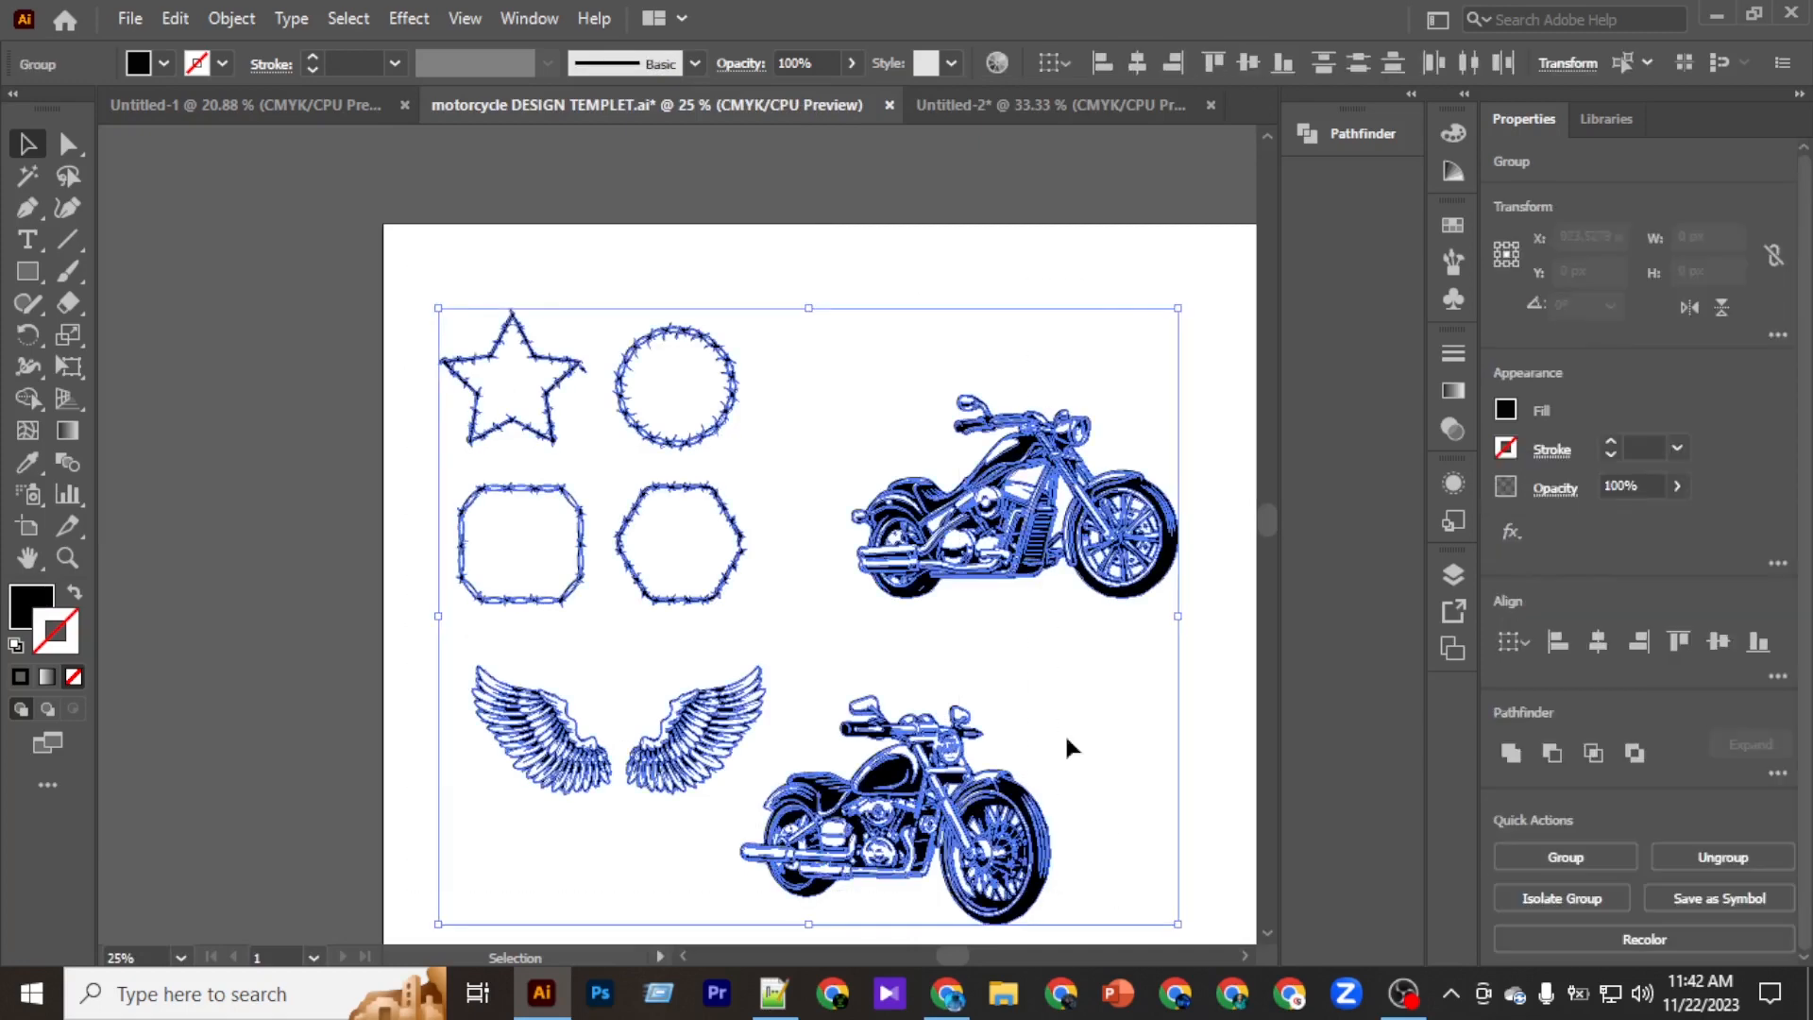
pyautogui.moveTo(1044, 557); pyautogui.dragTo(958, 365)
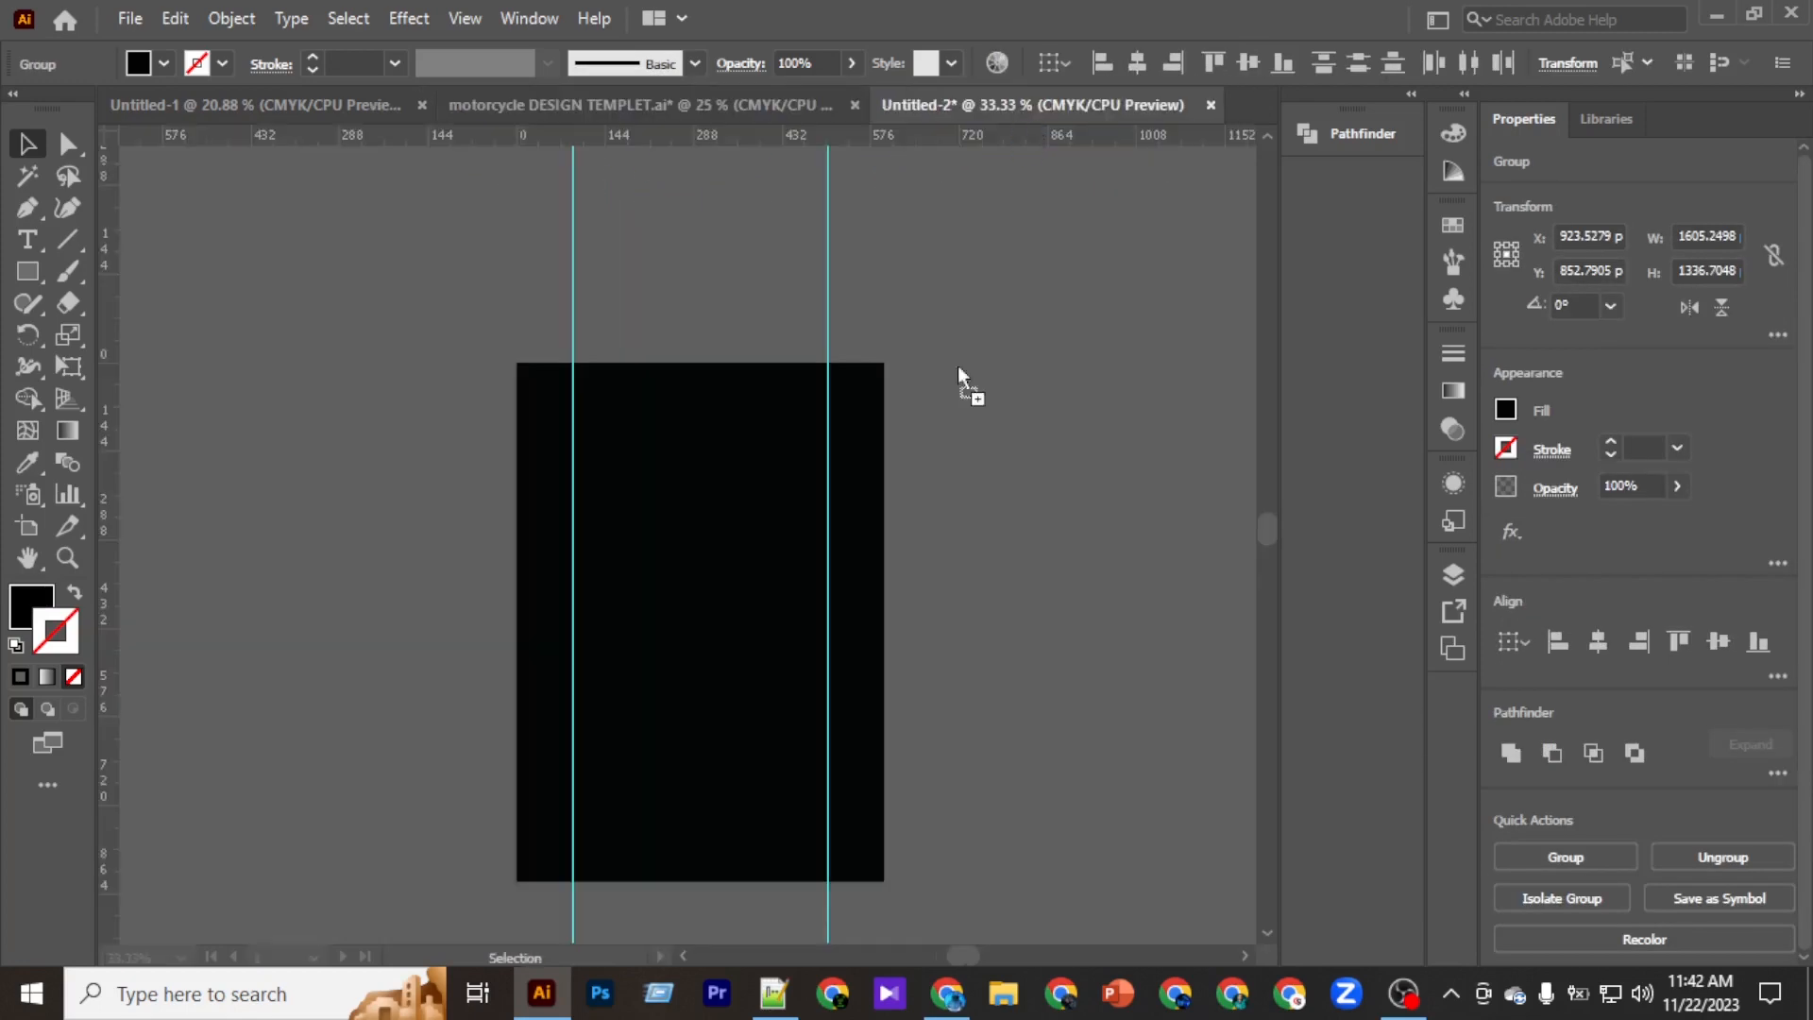
pyautogui.moveTo(893, 575); pyautogui.dragTo(893, 579)
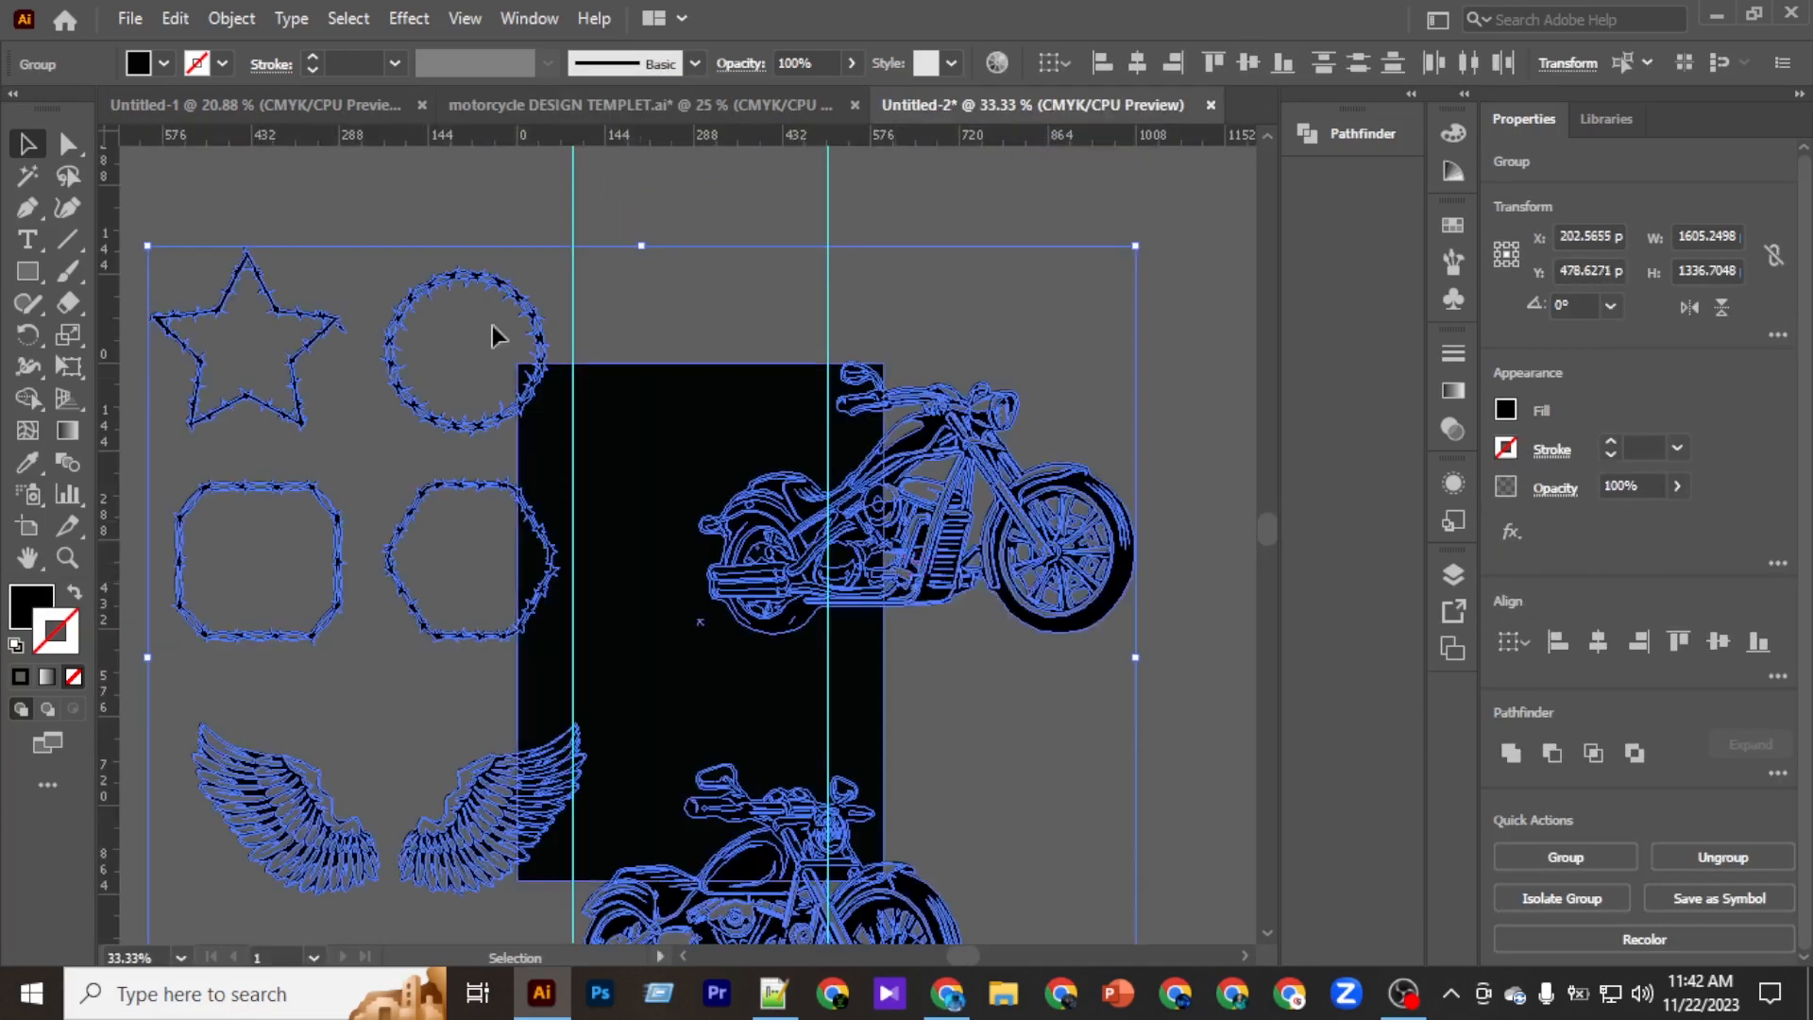
# Scale the imported artwork down to about 569 by 473 pt and move it to the right of the black rectangle.
pyautogui.moveTo(638, 251); pyautogui.dragTo(644, 780)
pyautogui.moveTo(732, 874); pyautogui.dragTo(1131, 527)
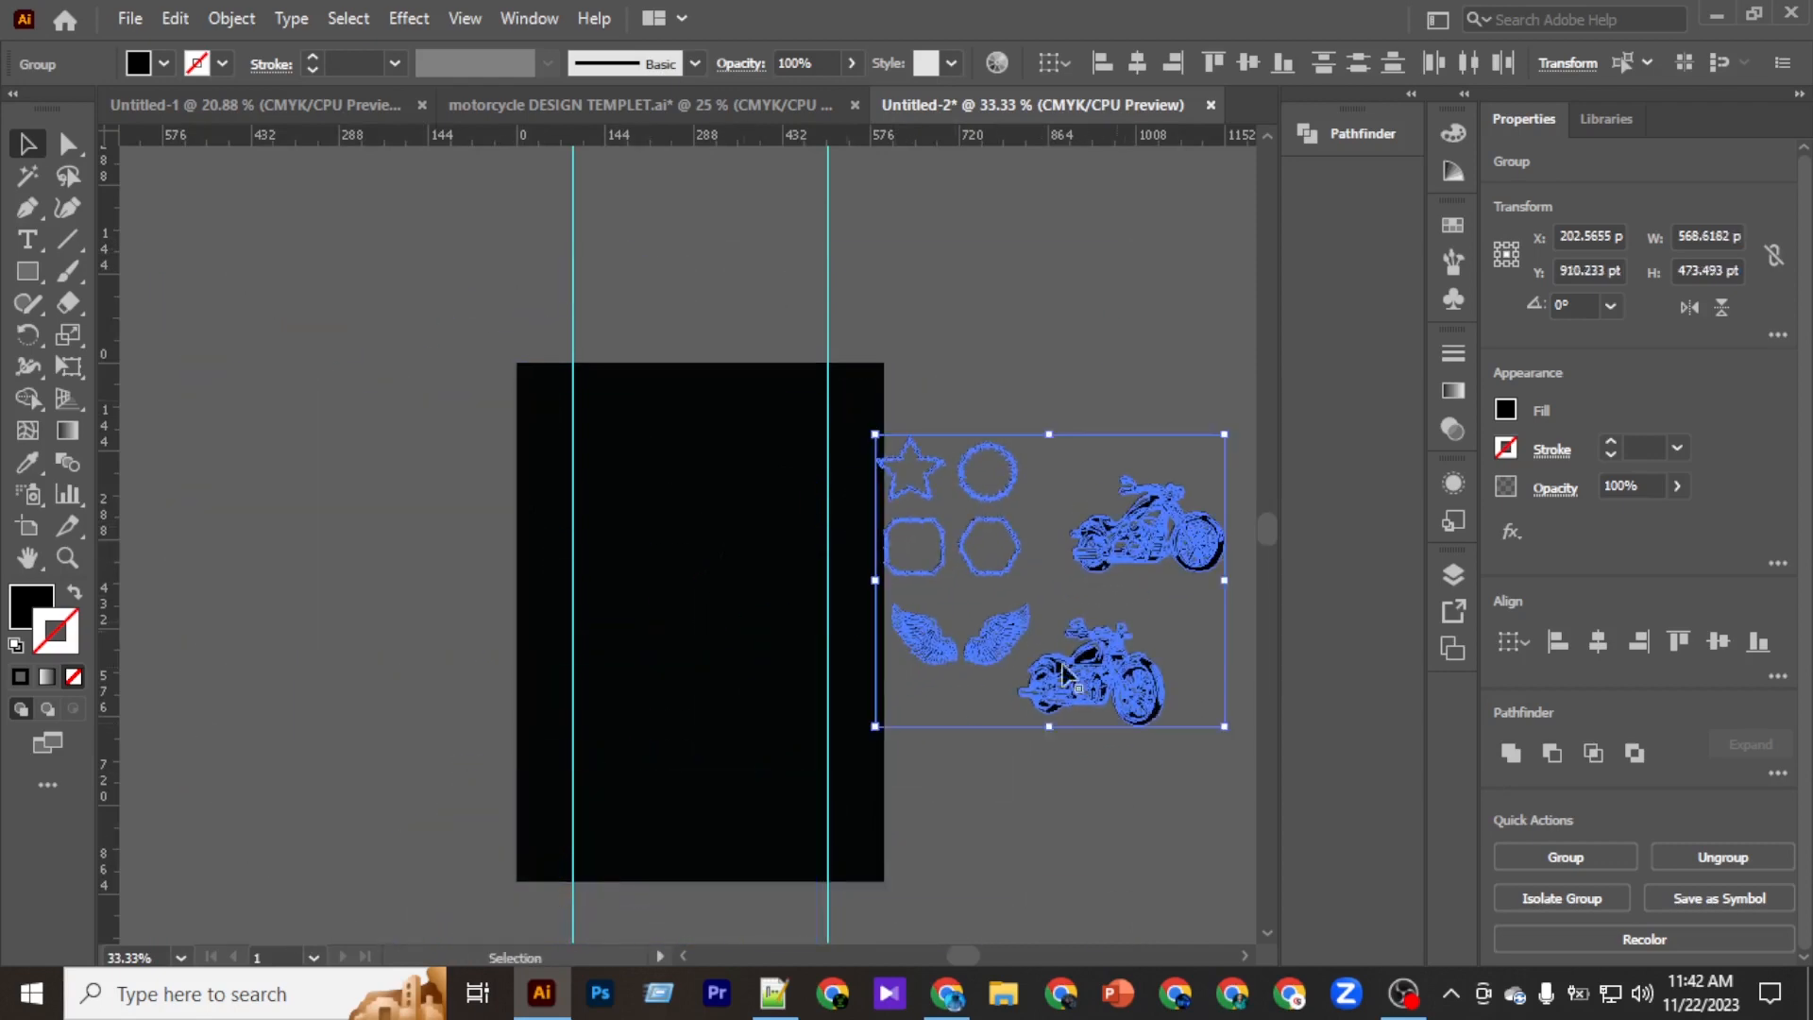
# Copy the line "motorcycle custom 1988 speed trial live to ride" from Notepad++ and paste it as text left of the Illustrator artboard.
pyautogui.click(768, 1009)
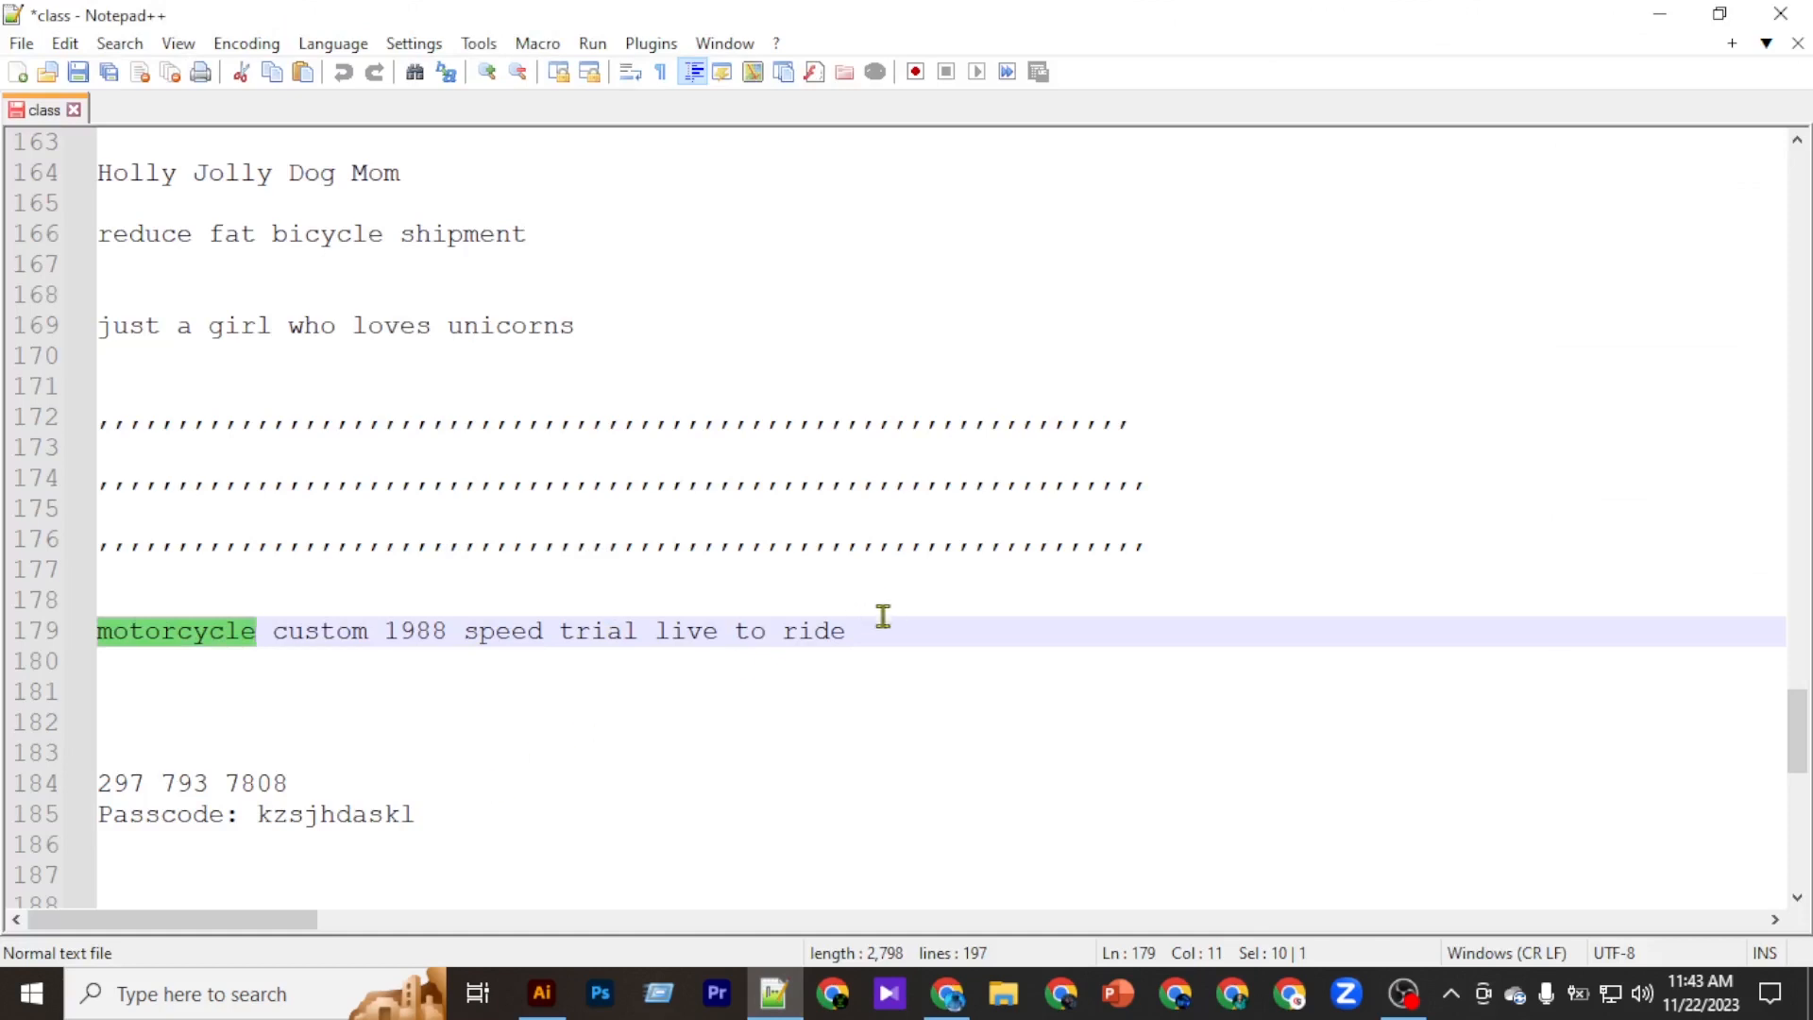
pyautogui.moveTo(883, 616); pyautogui.dragTo(97, 635)
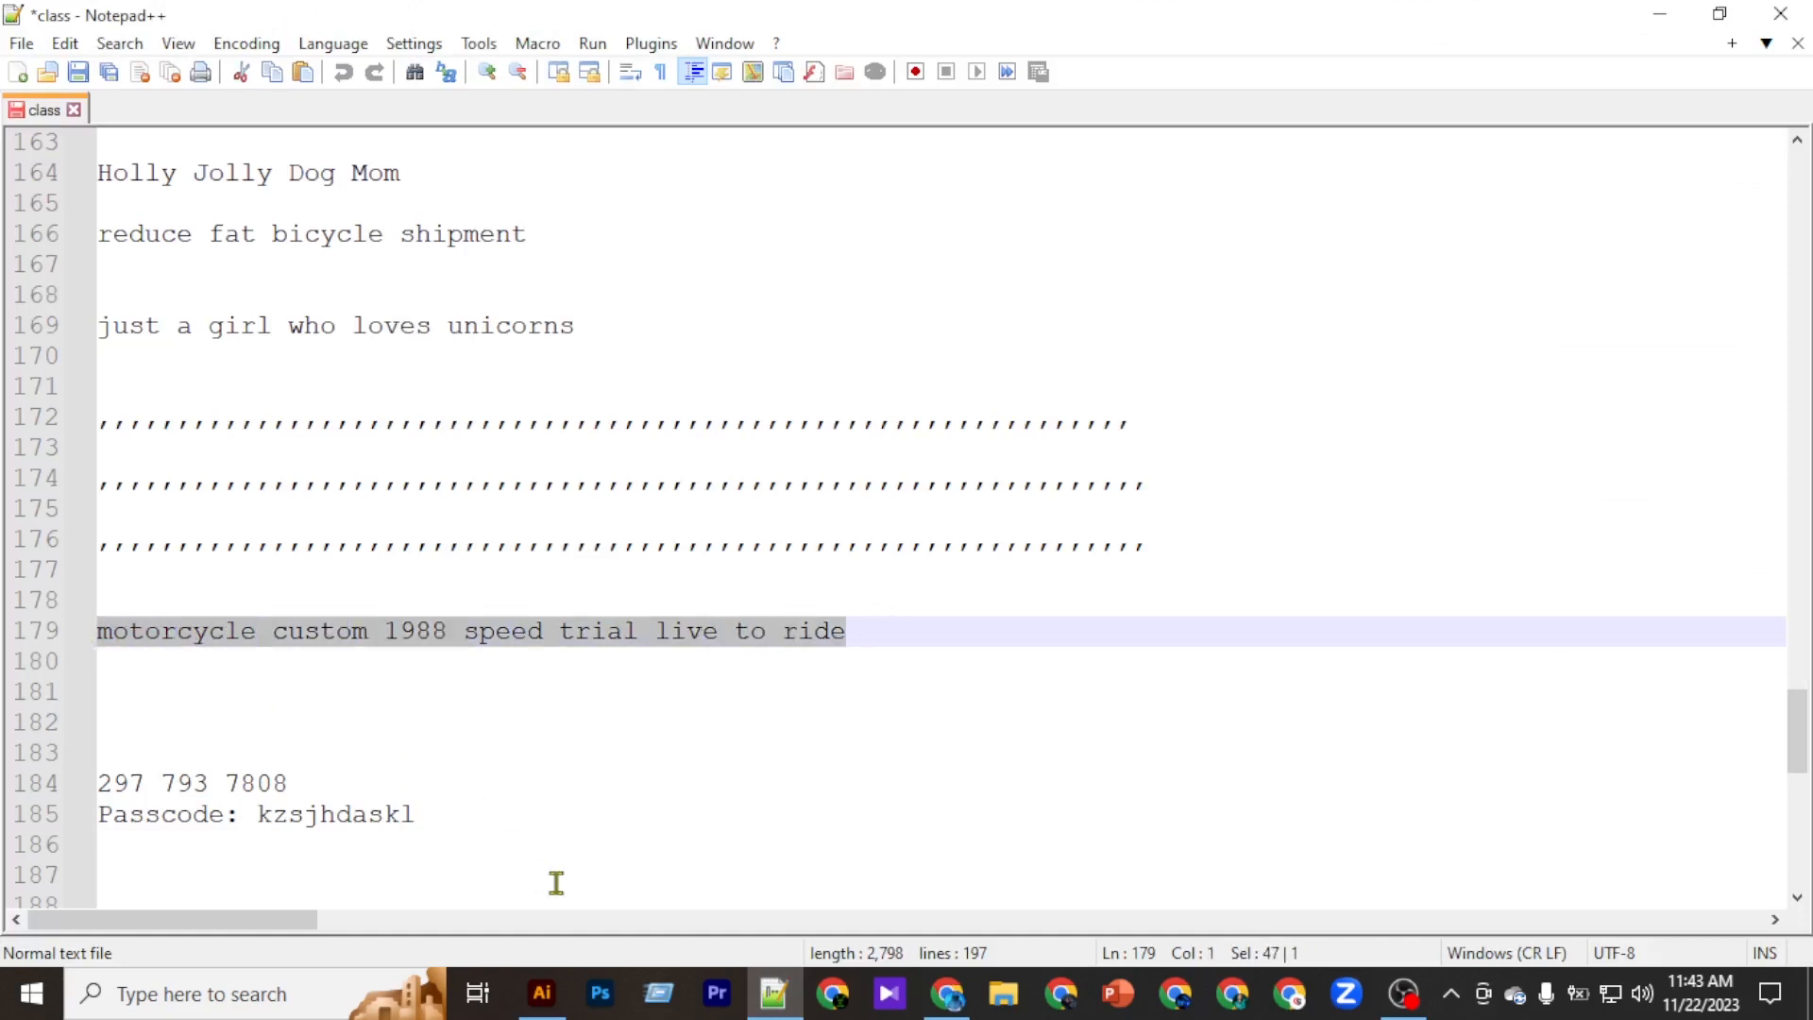
pyautogui.click(541, 994)
pyautogui.click(27, 242)
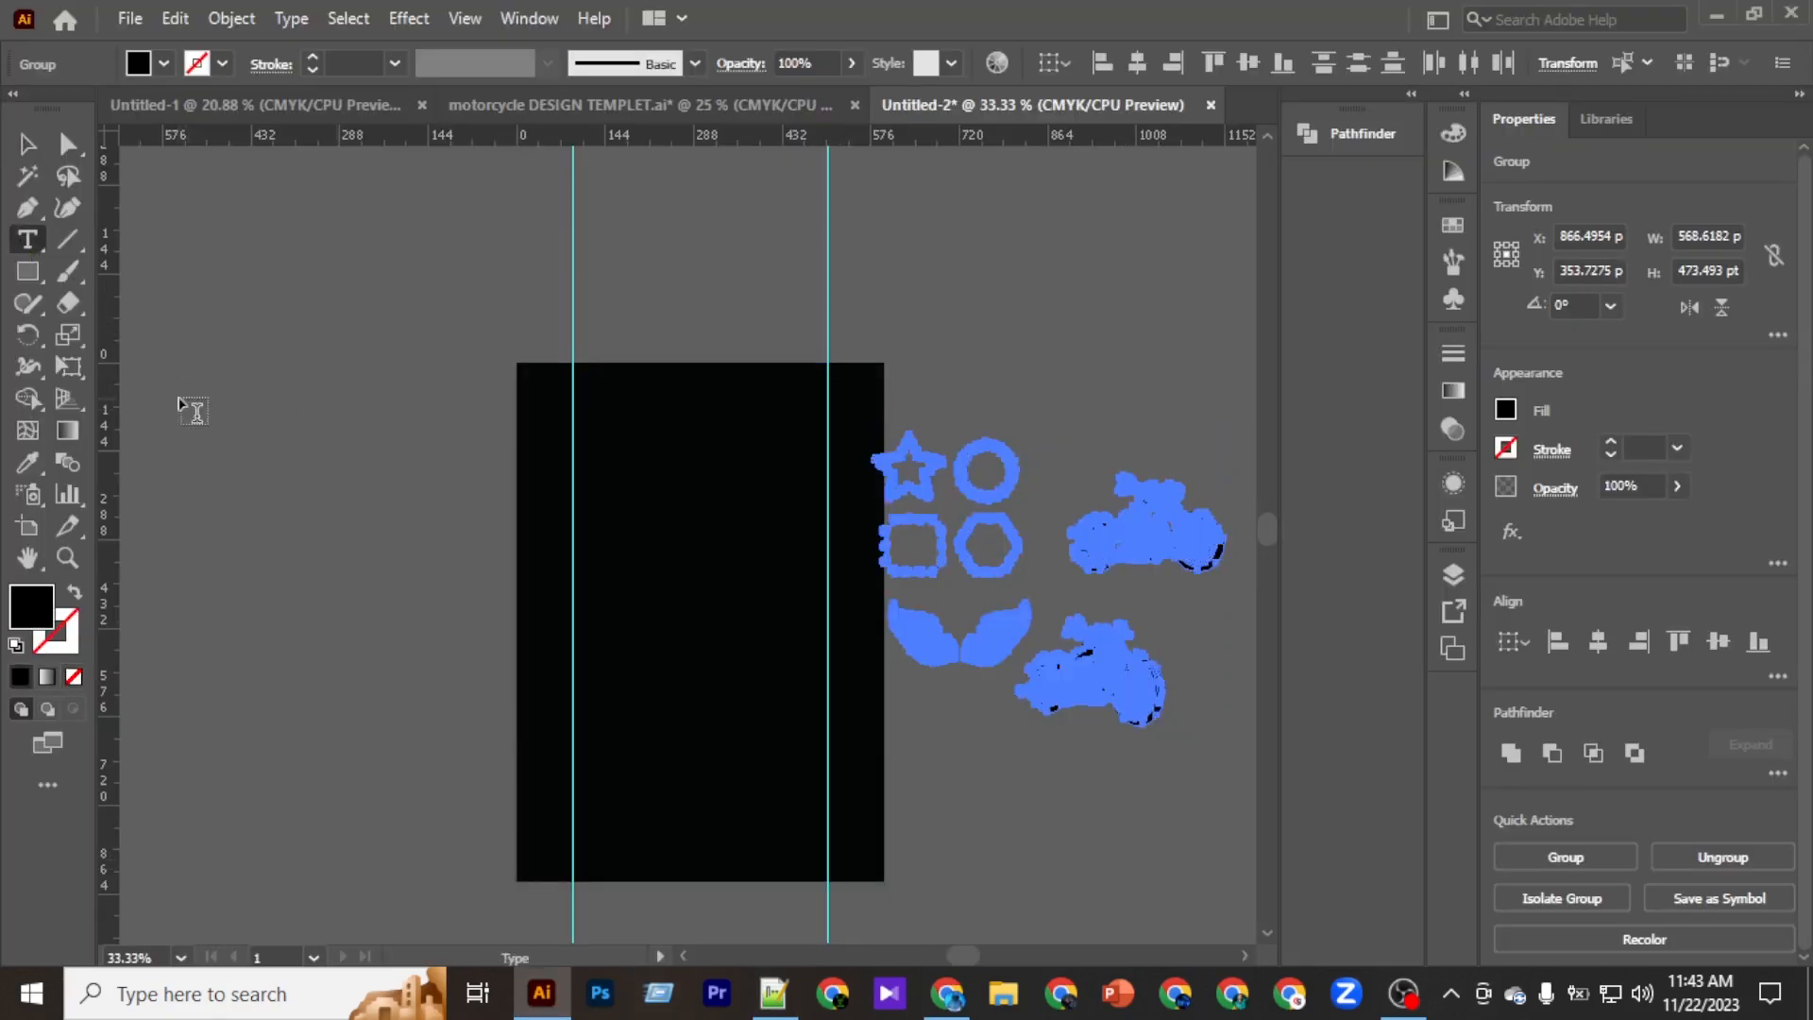
pyautogui.click(218, 393)
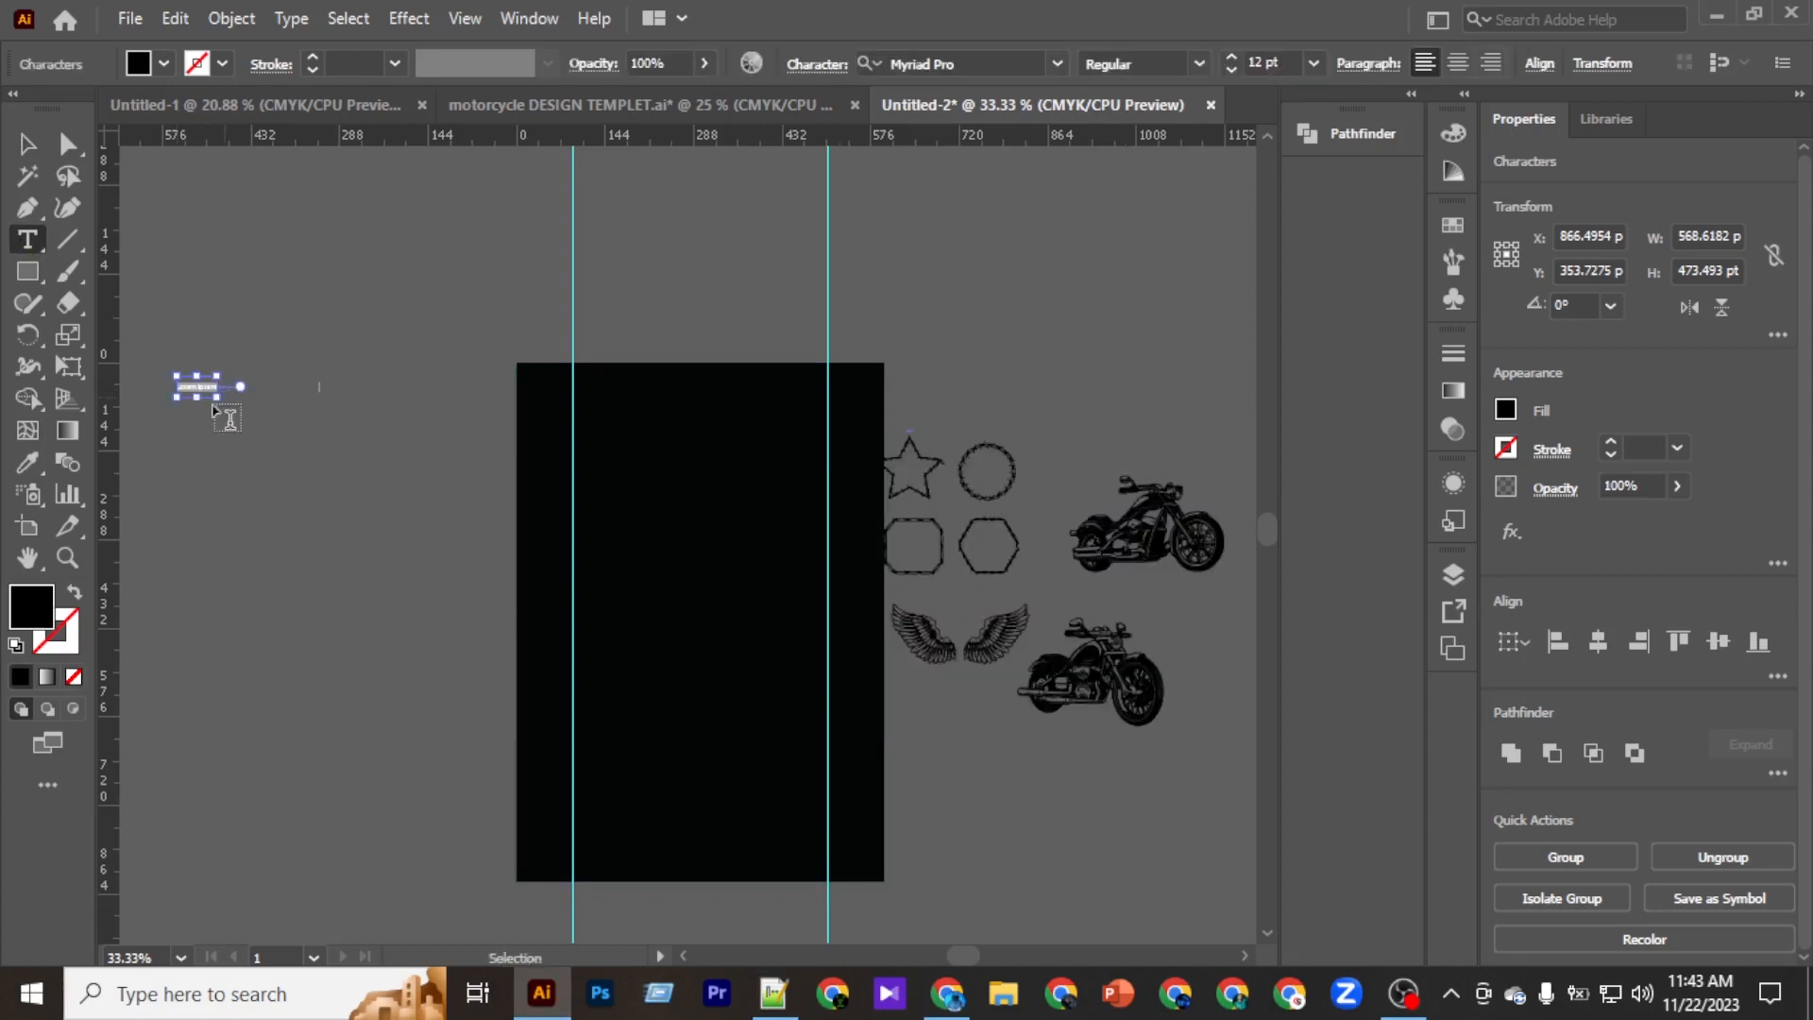
pyautogui.hotkey('ctrl', 'v')
# Enlarge the slogan text to about 47 pt and move it above and to the left of the artboard.
pyautogui.click(28, 145)
pyautogui.moveTo(320, 397); pyautogui.dragTo(740, 612)
pyautogui.hscroll(-5, 572, 485)
pyautogui.scroll(4, 574, 486)
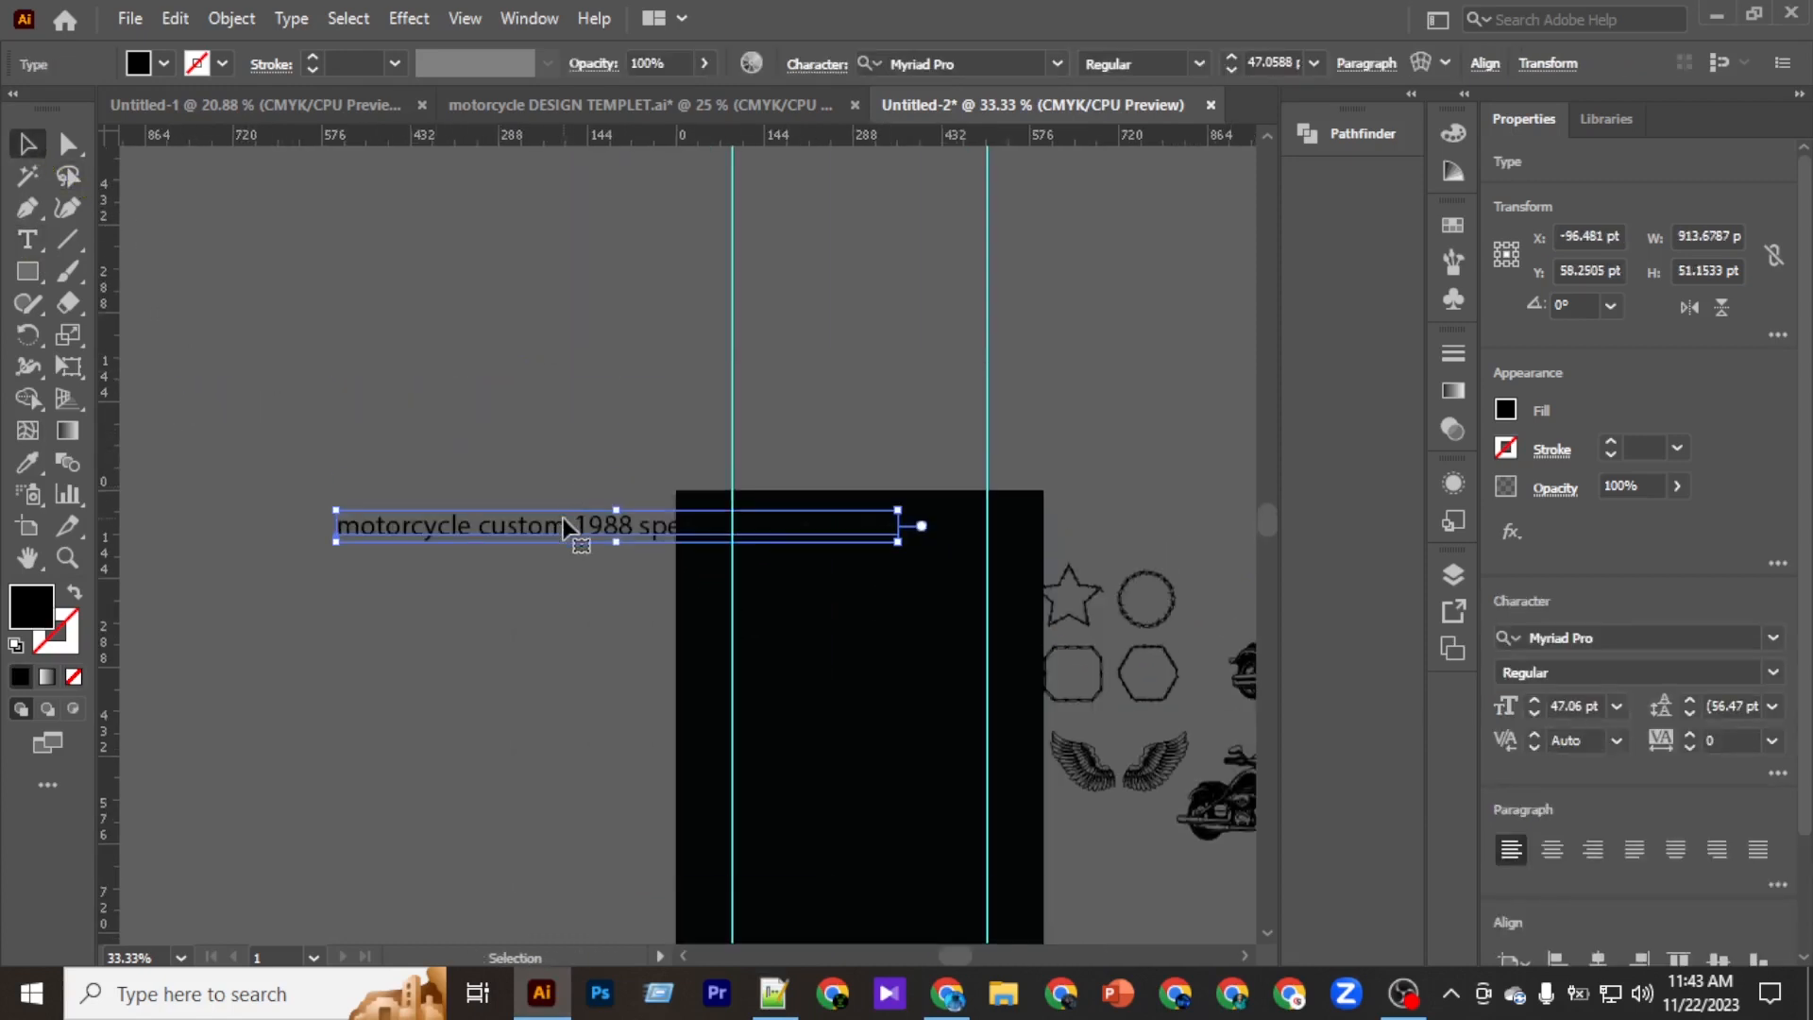
pyautogui.moveTo(564, 521); pyautogui.dragTo(518, 421)
pyautogui.hscroll(-4, 566, 443)
pyautogui.scroll(3, 603, 461)
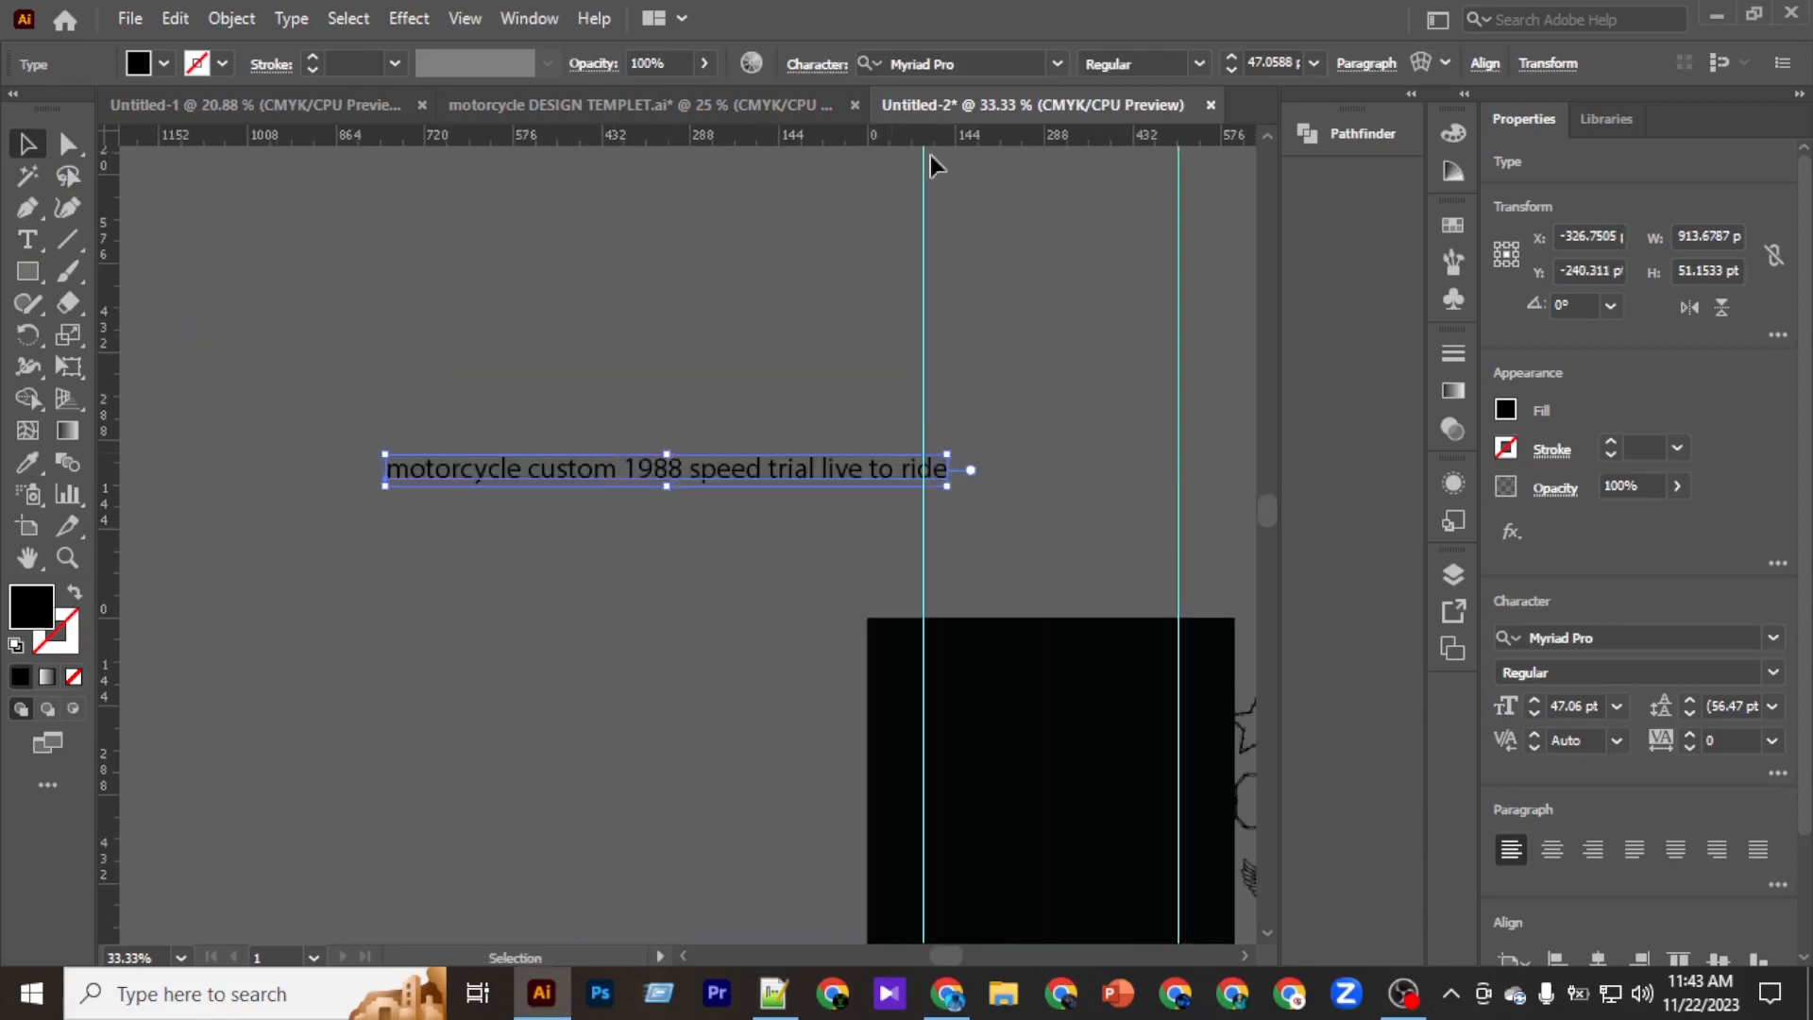
# Change the slogan's font to Heavitas and move the text farther left, clear of the black rectangle.
pyautogui.click(1036, 67)
pyautogui.click(1057, 64)
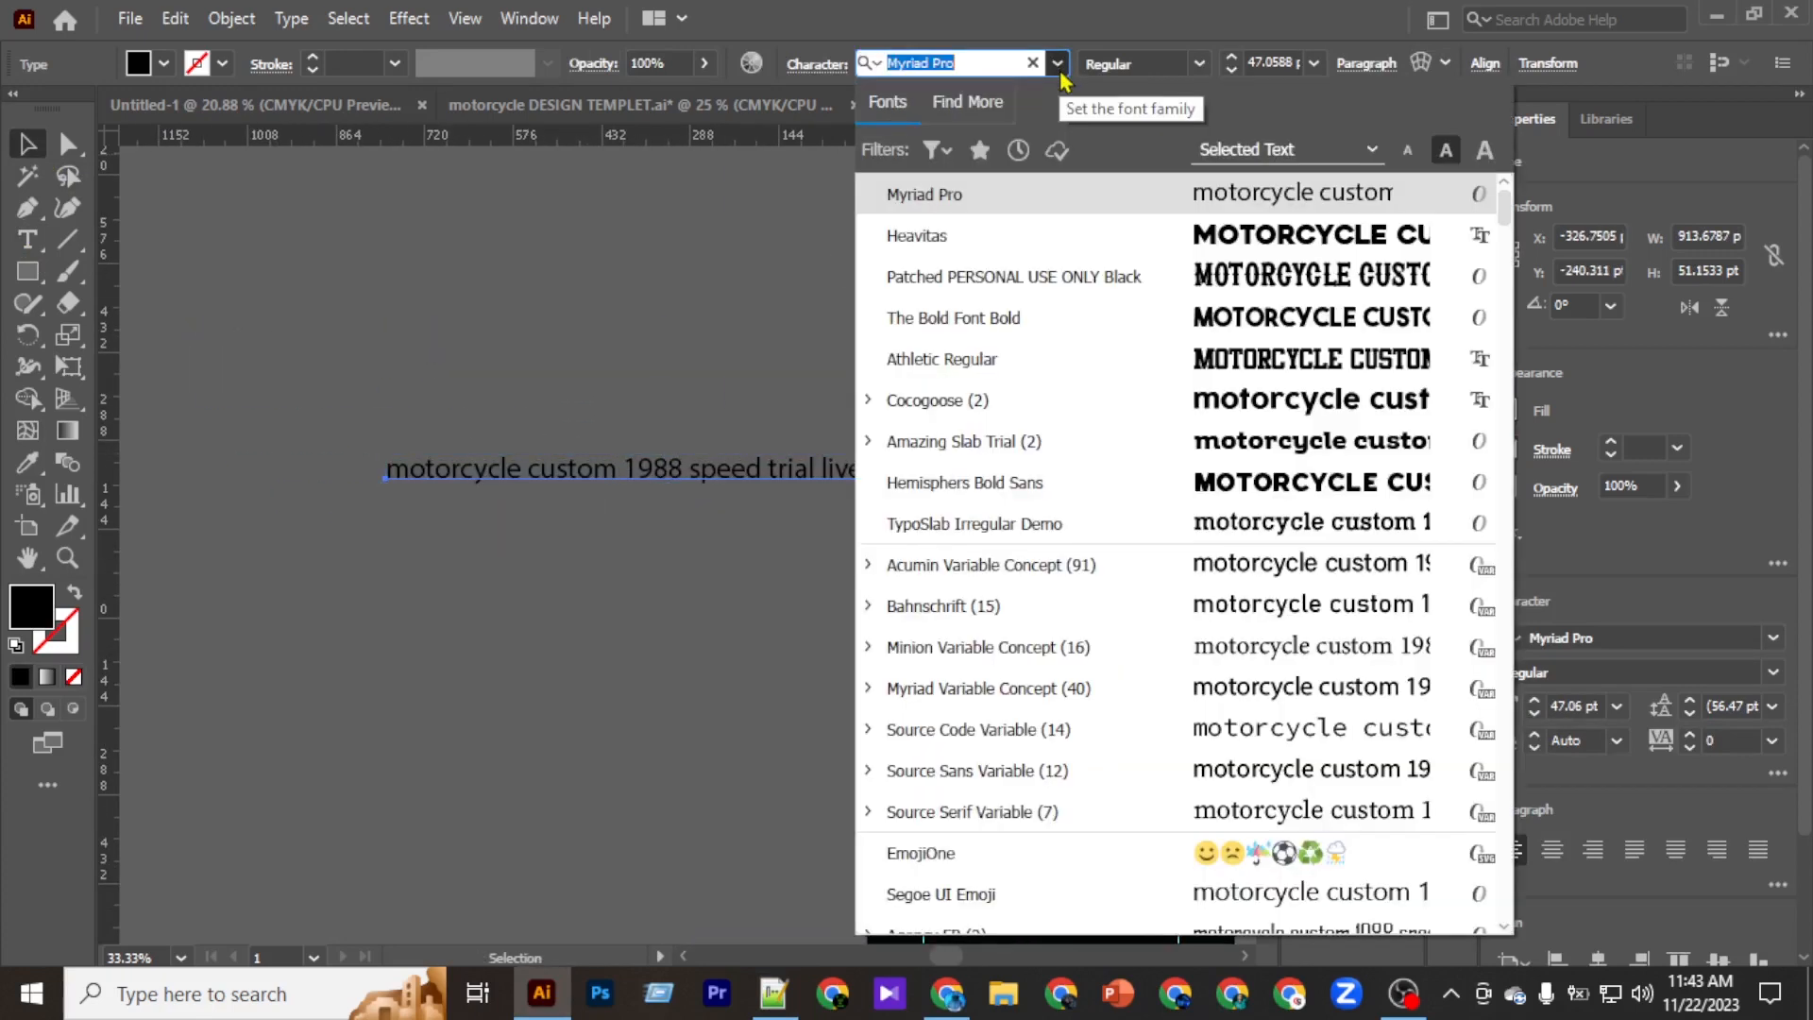
pyautogui.click(1218, 236)
pyautogui.moveTo(862, 475); pyautogui.dragTo(173, 445)
pyautogui.hscroll(-3, 526, 518)
# Cut the word MOTORCYCLE out of the slogan and paste it as a separate text object above the remaining line.
pyautogui.doubleClick(443, 467)
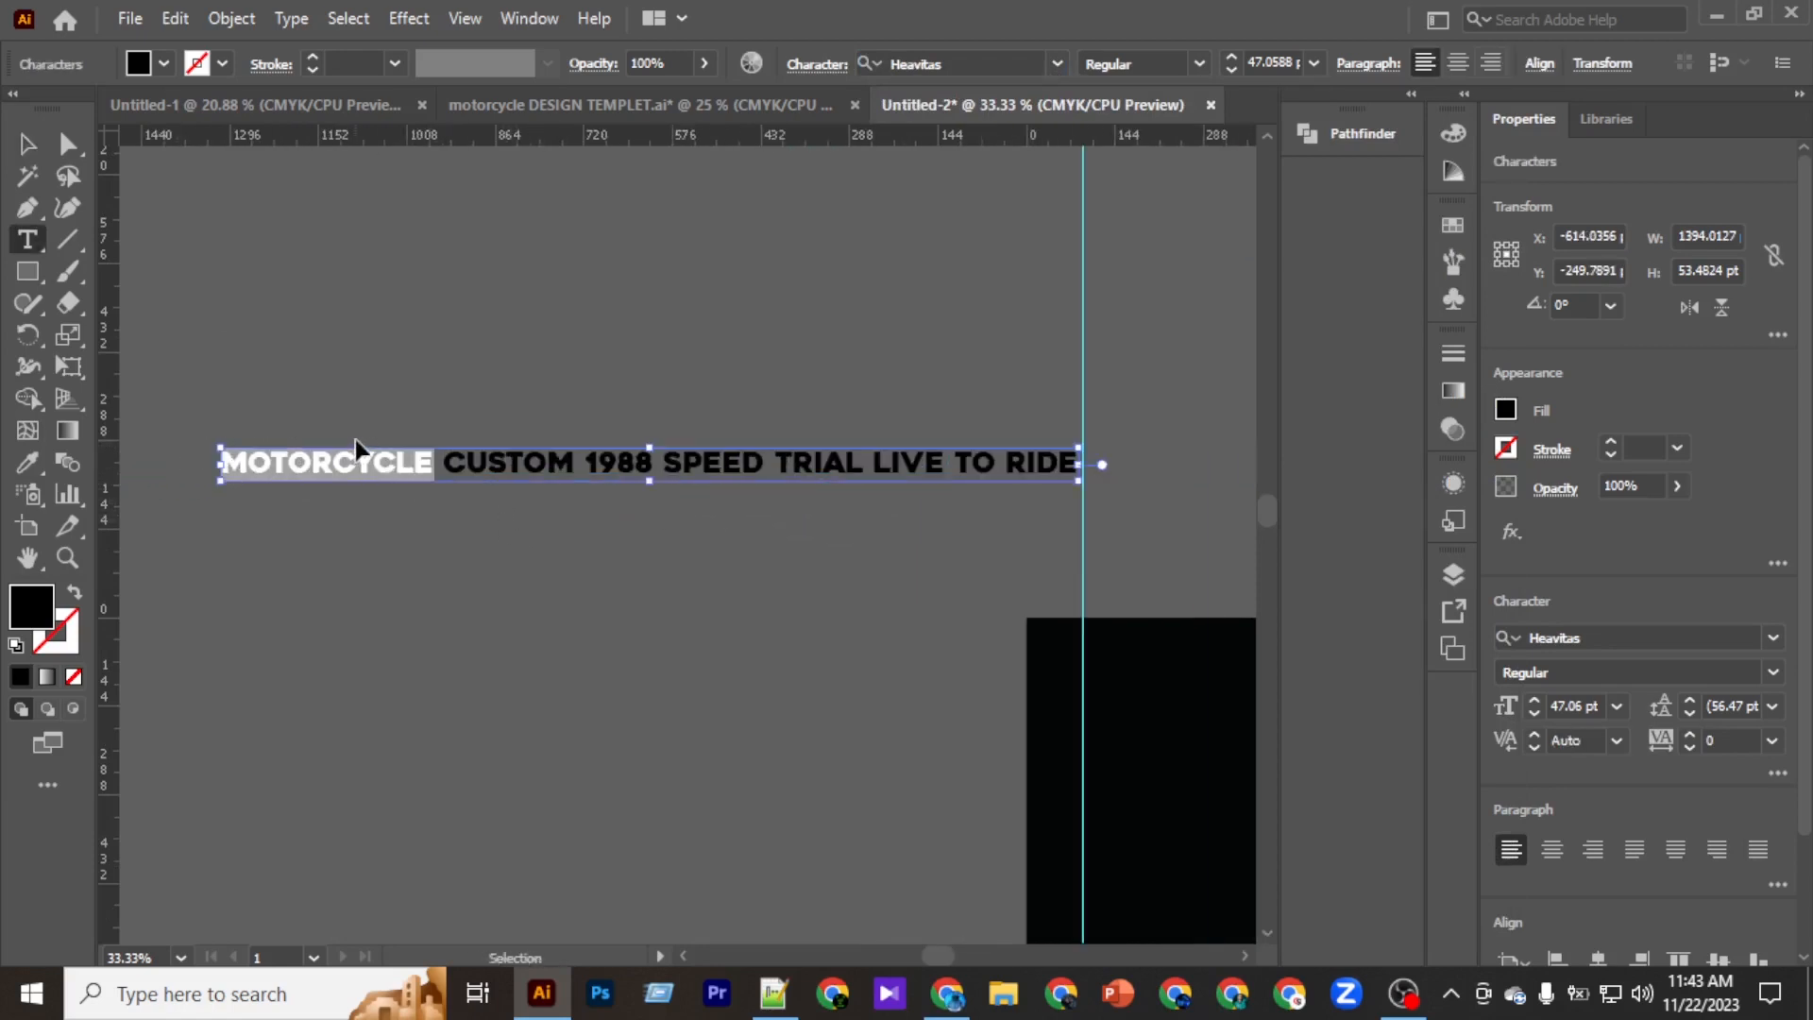
pyautogui.hotkey('ctrl', 'x')
pyautogui.click(397, 360)
pyautogui.hotkey('ctrl', 'v')
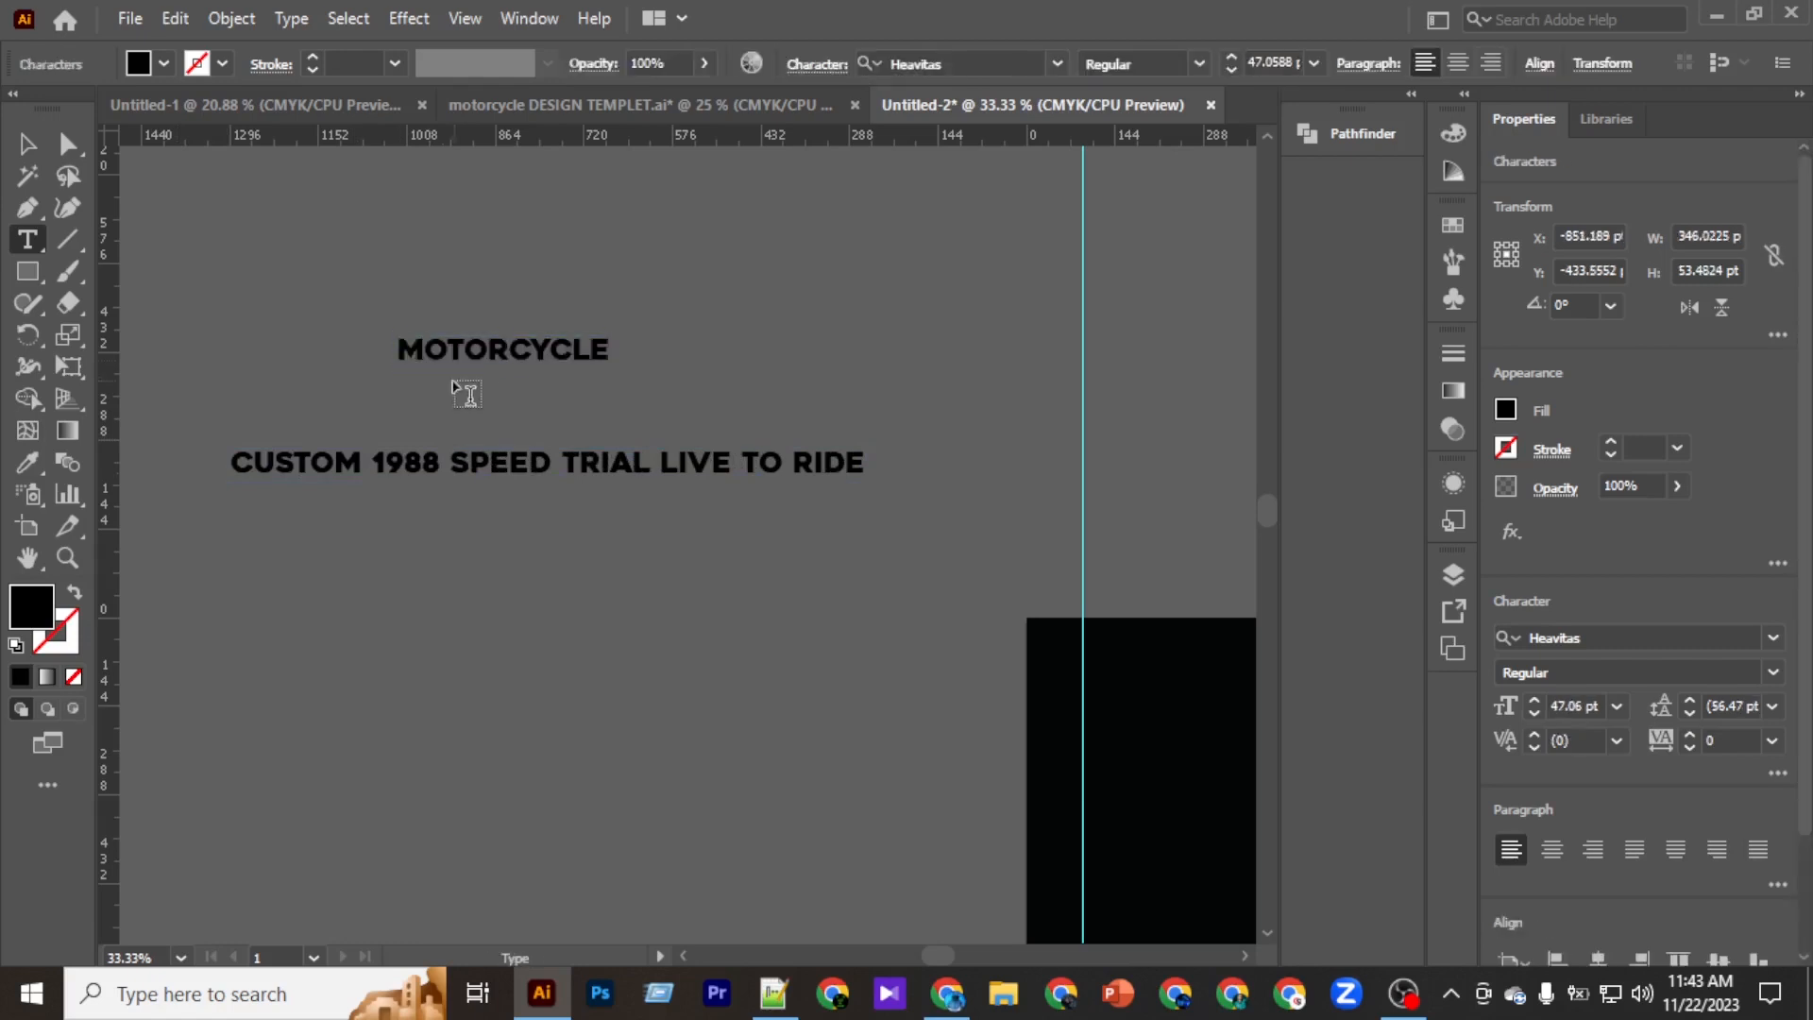
# Cut CUSTOM 1988 out of the remaining slogan line, paste it as a separate text object, and stack it under MOTORCYCLE higher up.
pyautogui.click(29, 179)
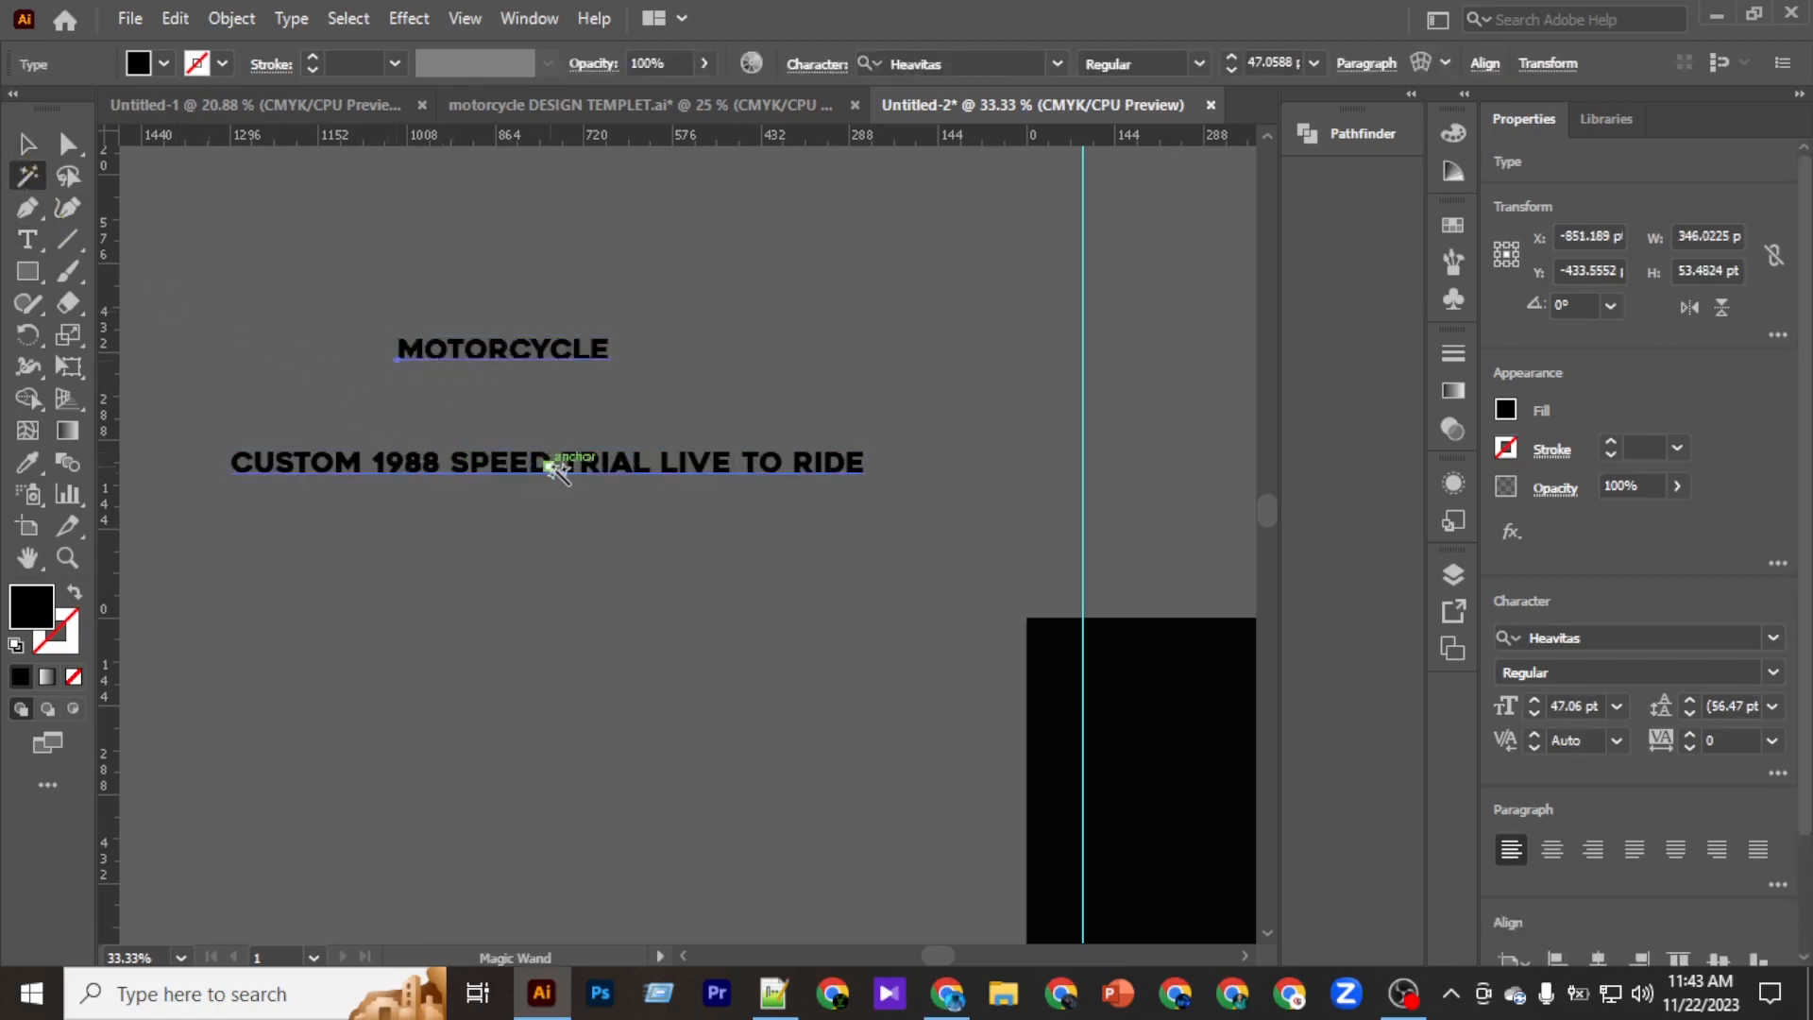
pyautogui.click(27, 143)
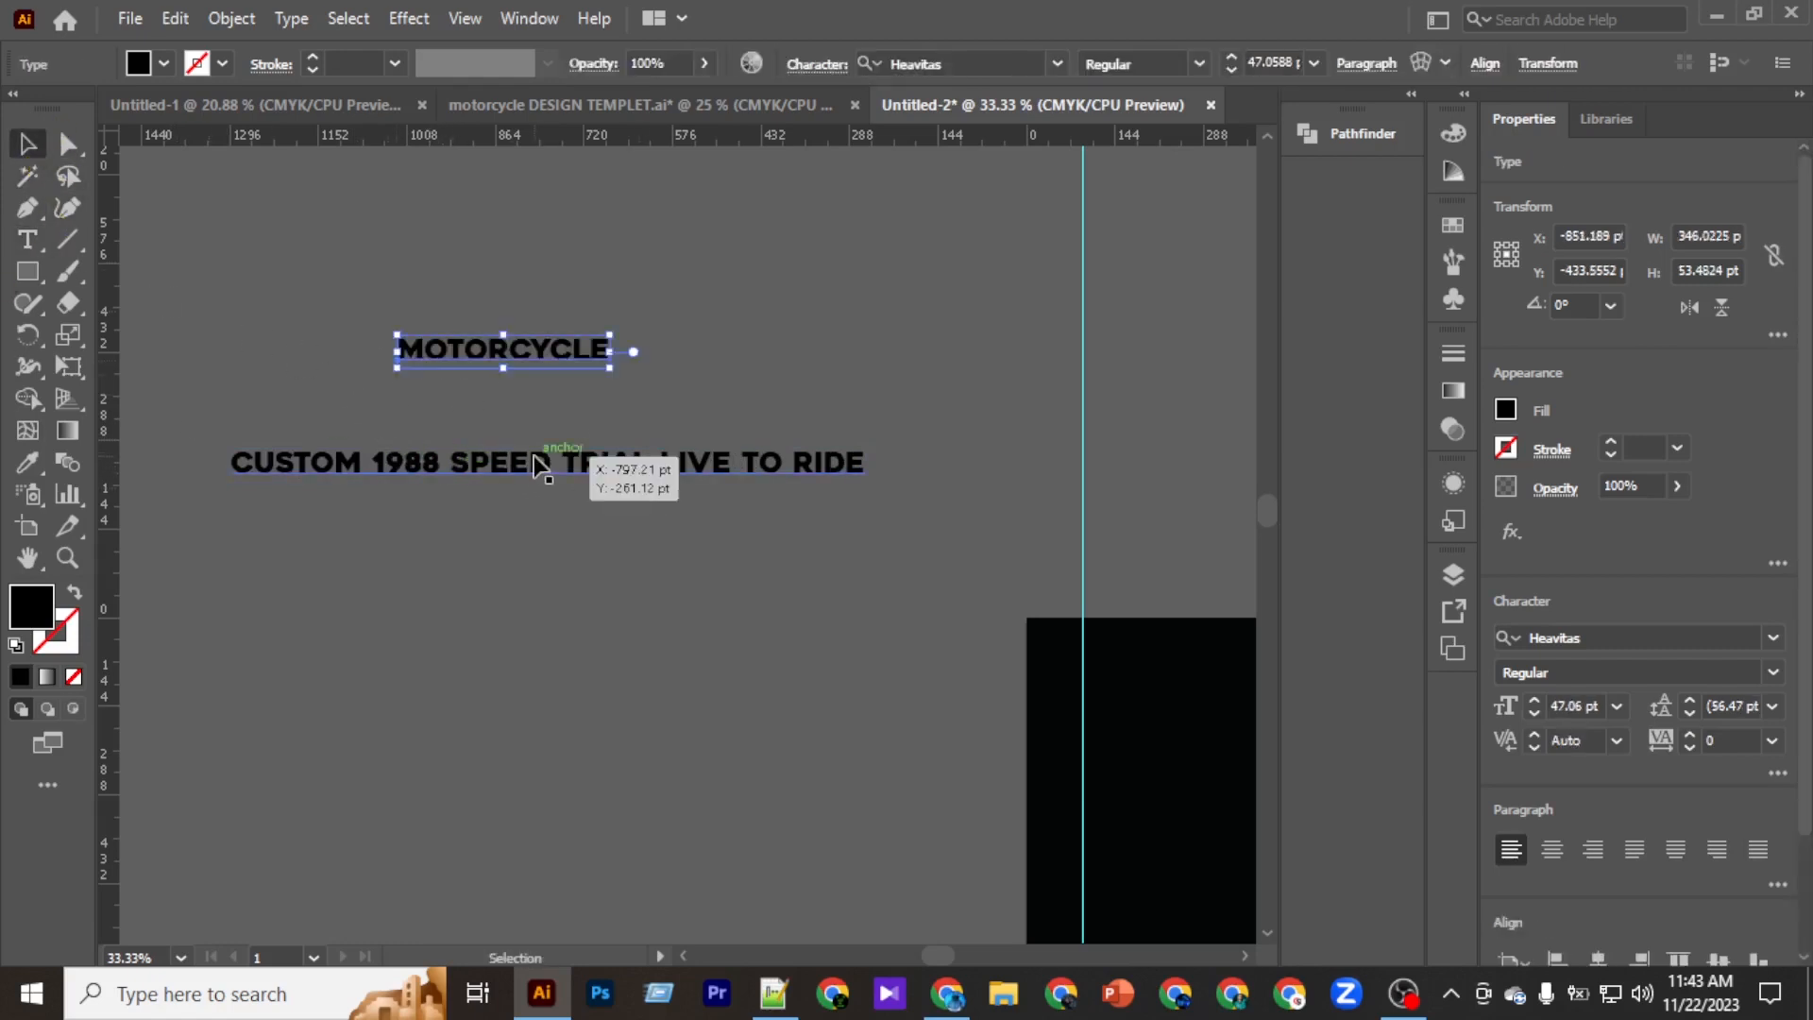
pyautogui.doubleClick(439, 462)
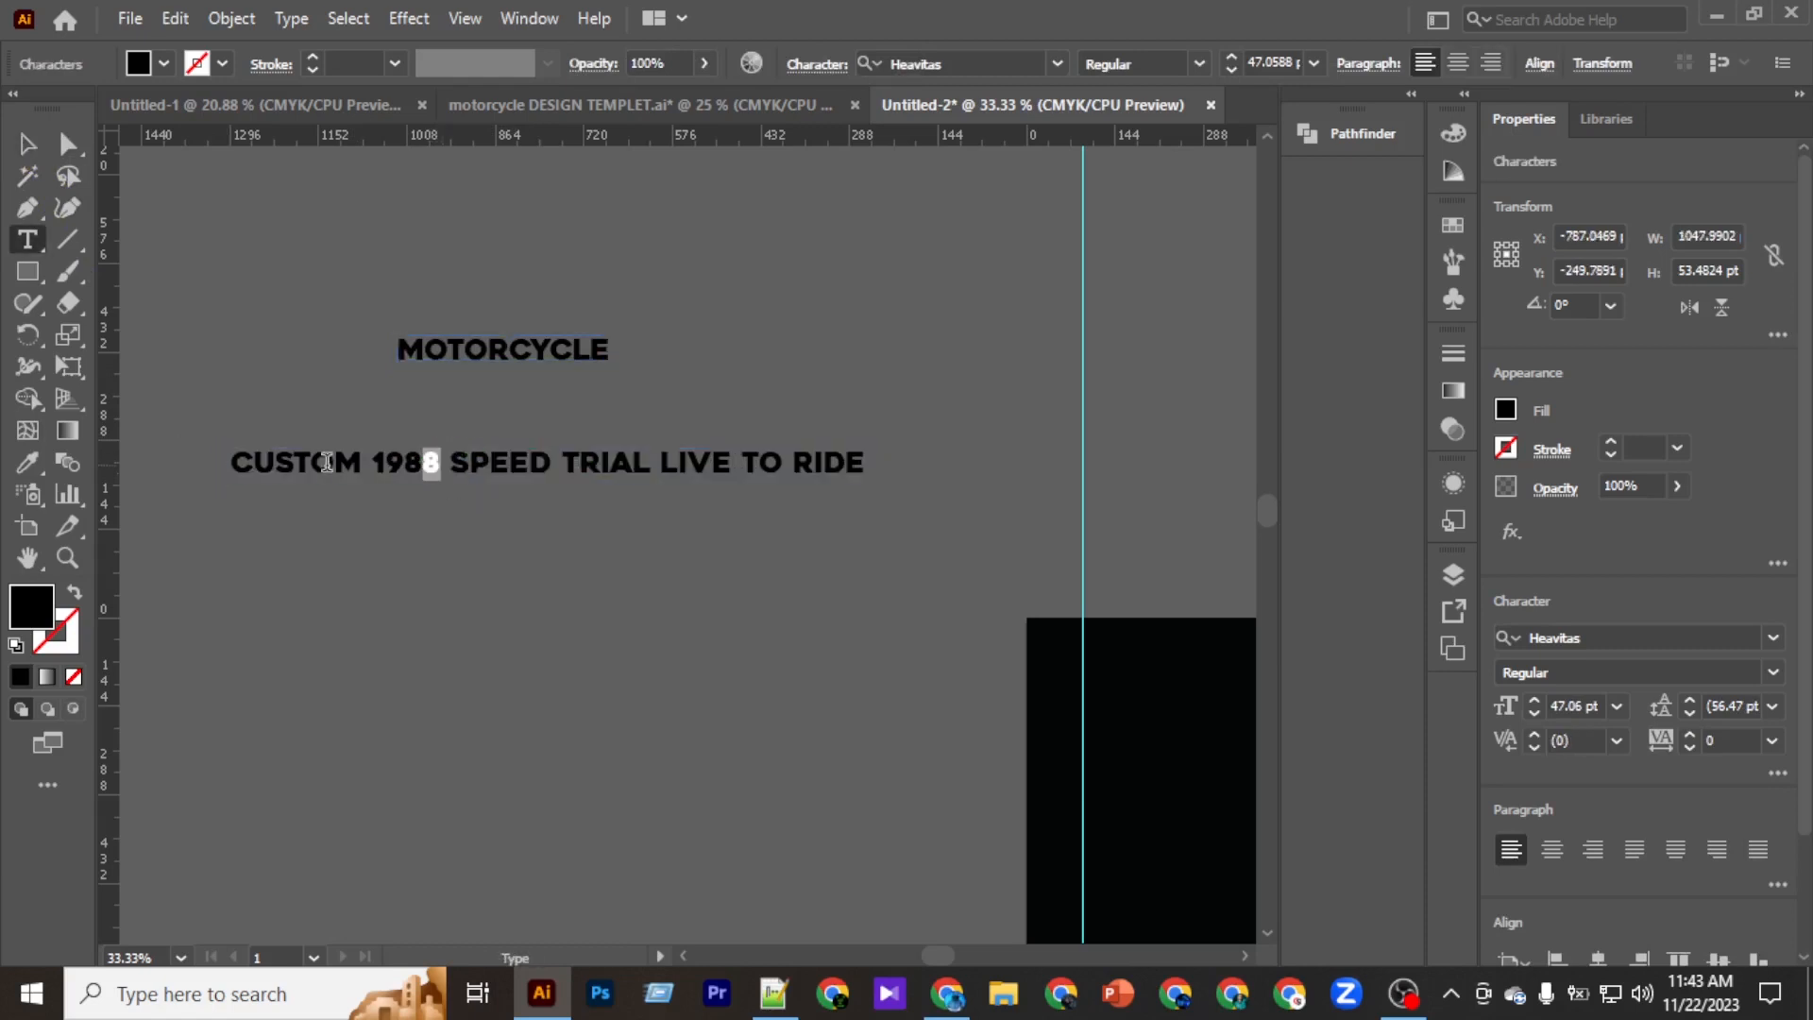
pyautogui.moveTo(327, 462); pyautogui.dragTo(219, 462)
pyautogui.hotkey('ctrl', 'x')
pyautogui.click(486, 398)
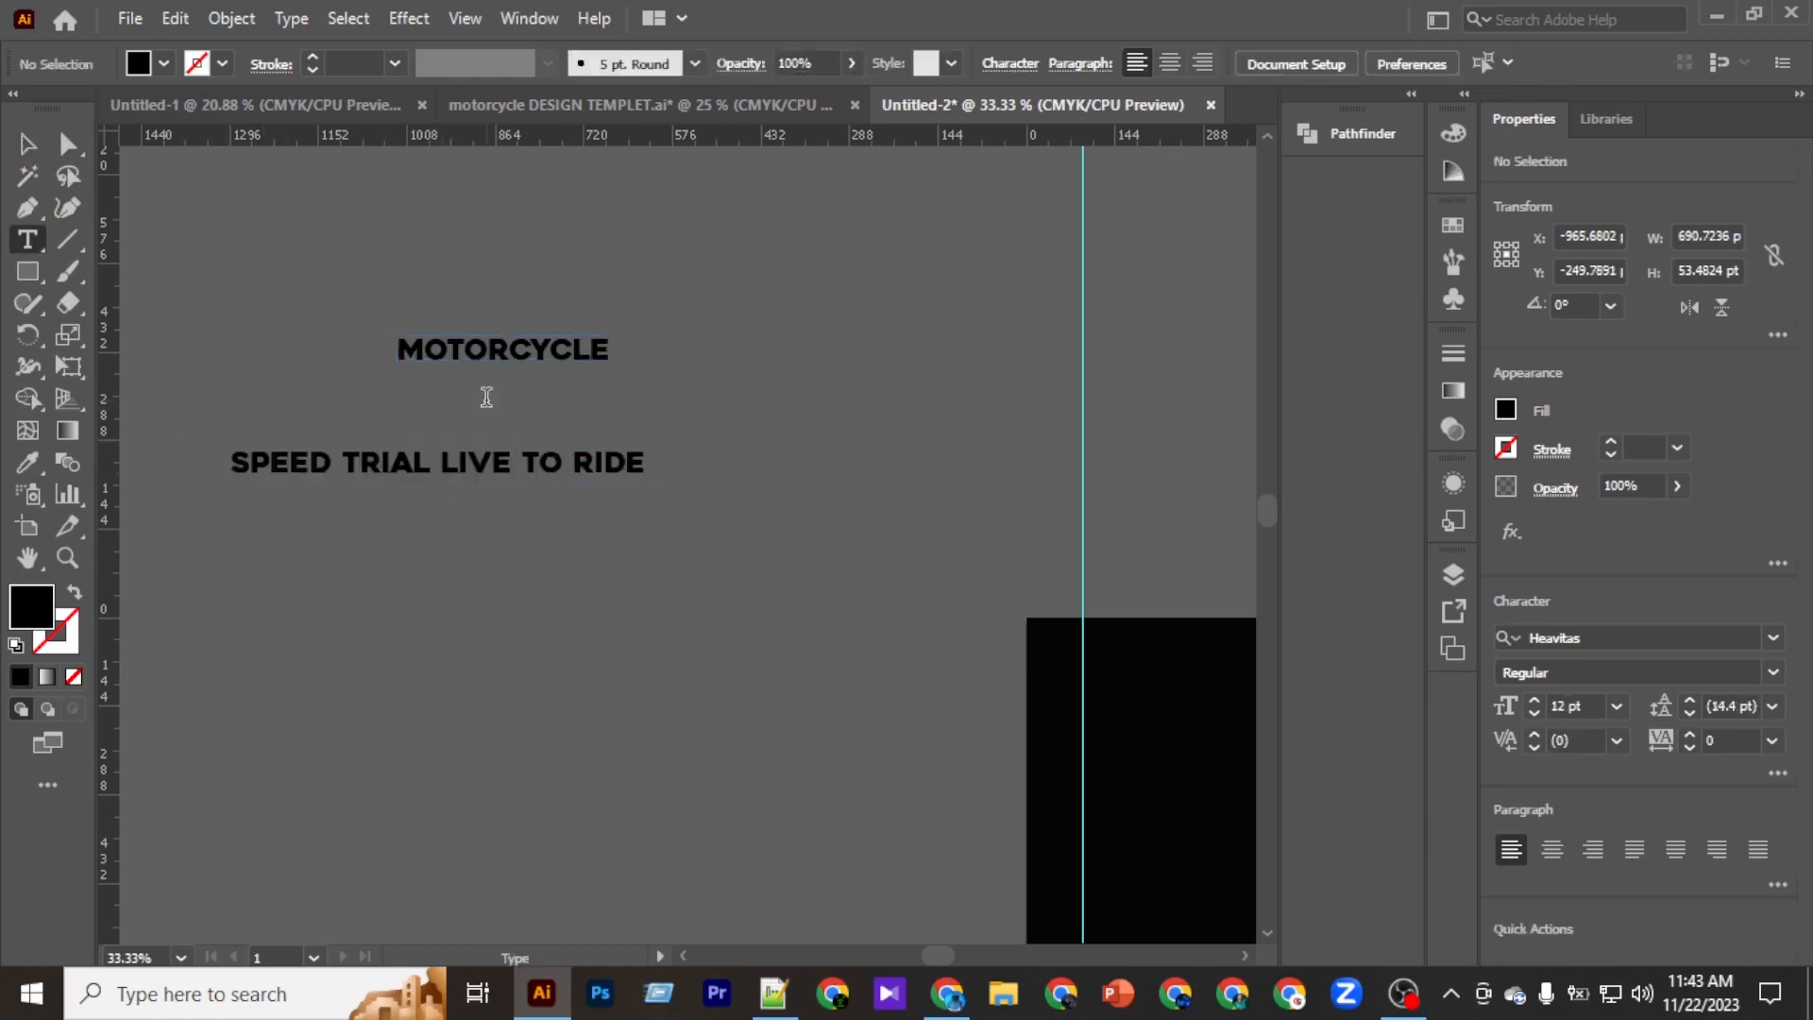
pyautogui.click(486, 398)
pyautogui.hotkey('ctrl', 'v')
pyautogui.click(27, 144)
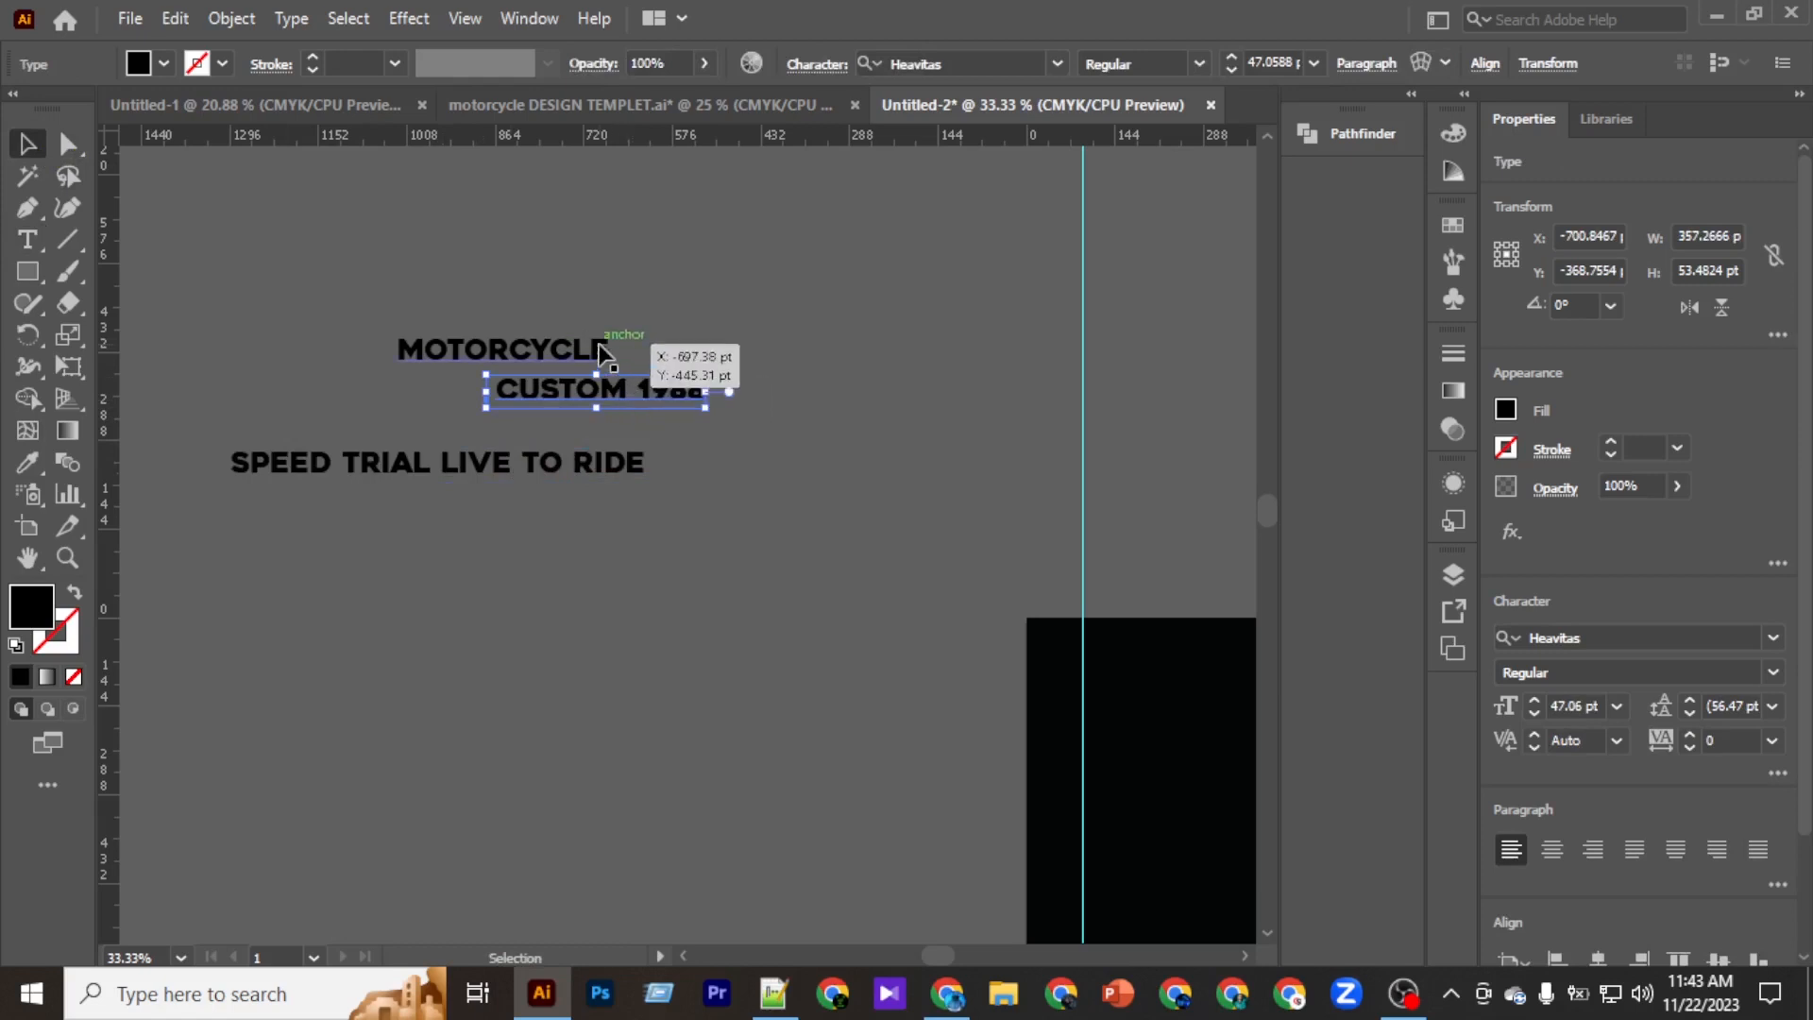
pyautogui.moveTo(599, 347); pyautogui.dragTo(619, 212)
pyautogui.moveTo(640, 380); pyautogui.dragTo(570, 272)
# Cut LIVE TO RIDE out of the remaining line and paste it as a separate text object to the right of SPEED TRIAL.
pyautogui.press('t')
pyautogui.click(444, 467)
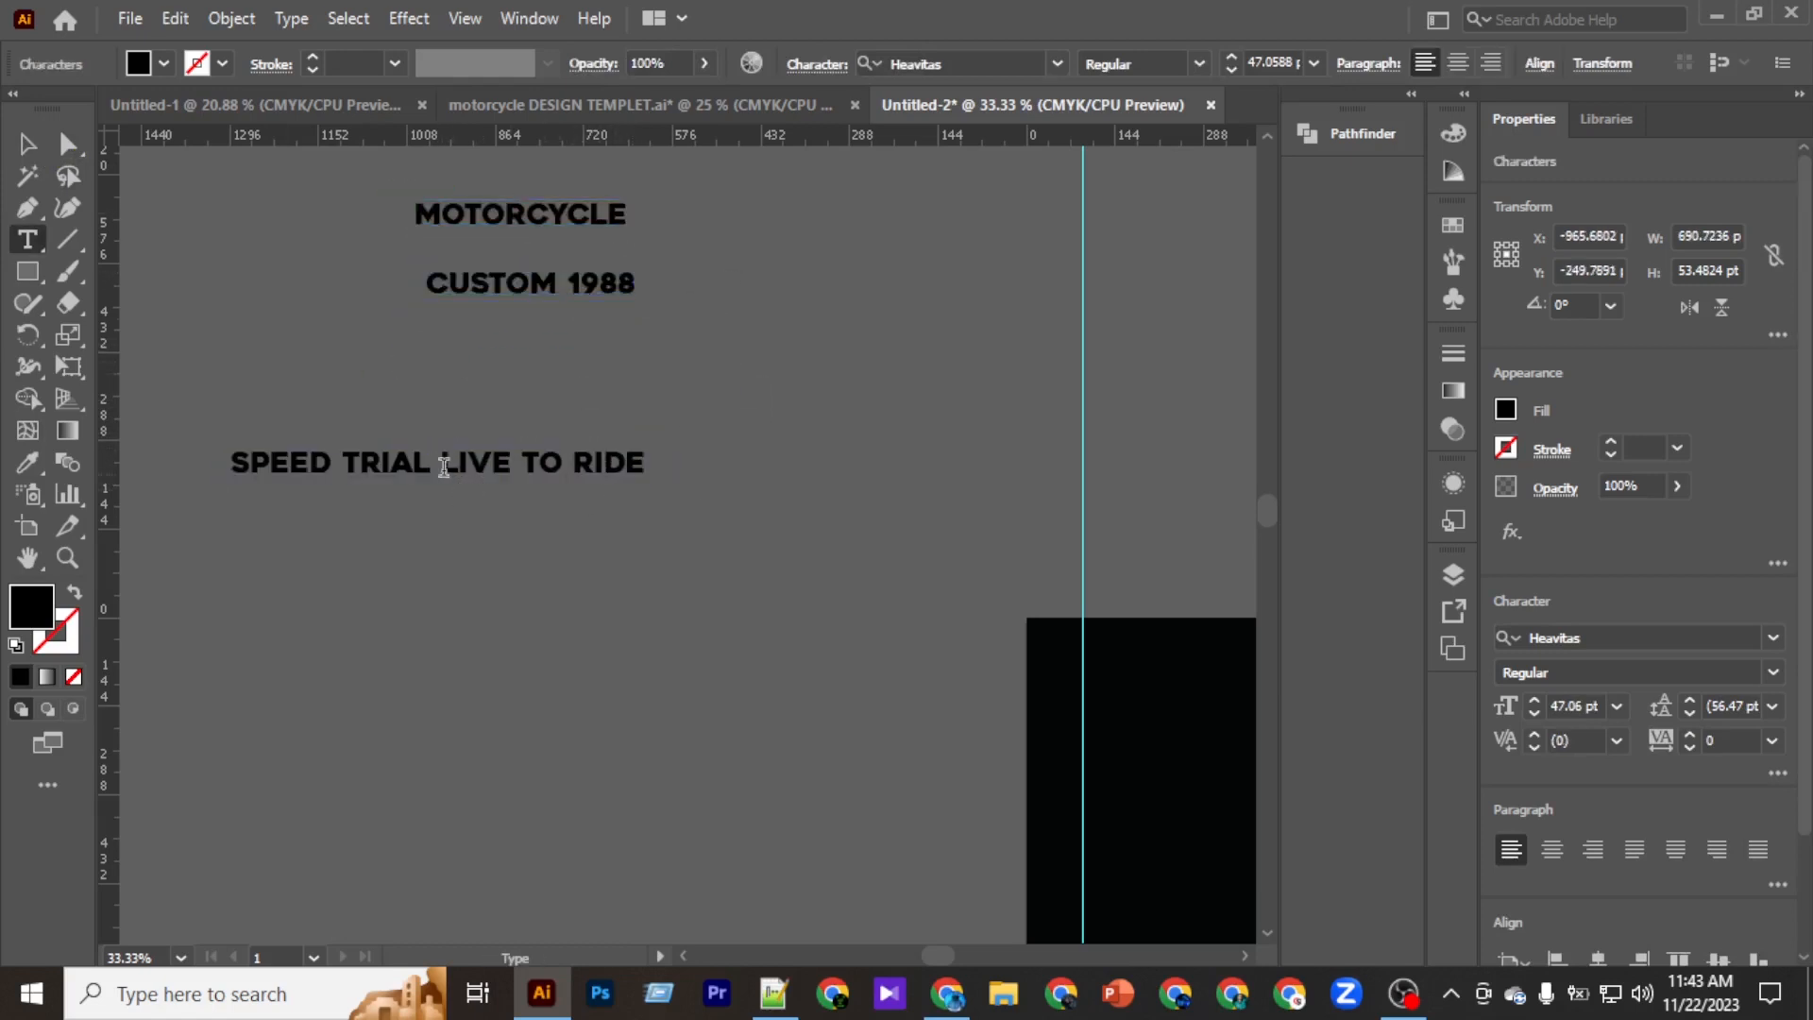
pyautogui.moveTo(439, 460); pyautogui.dragTo(846, 501)
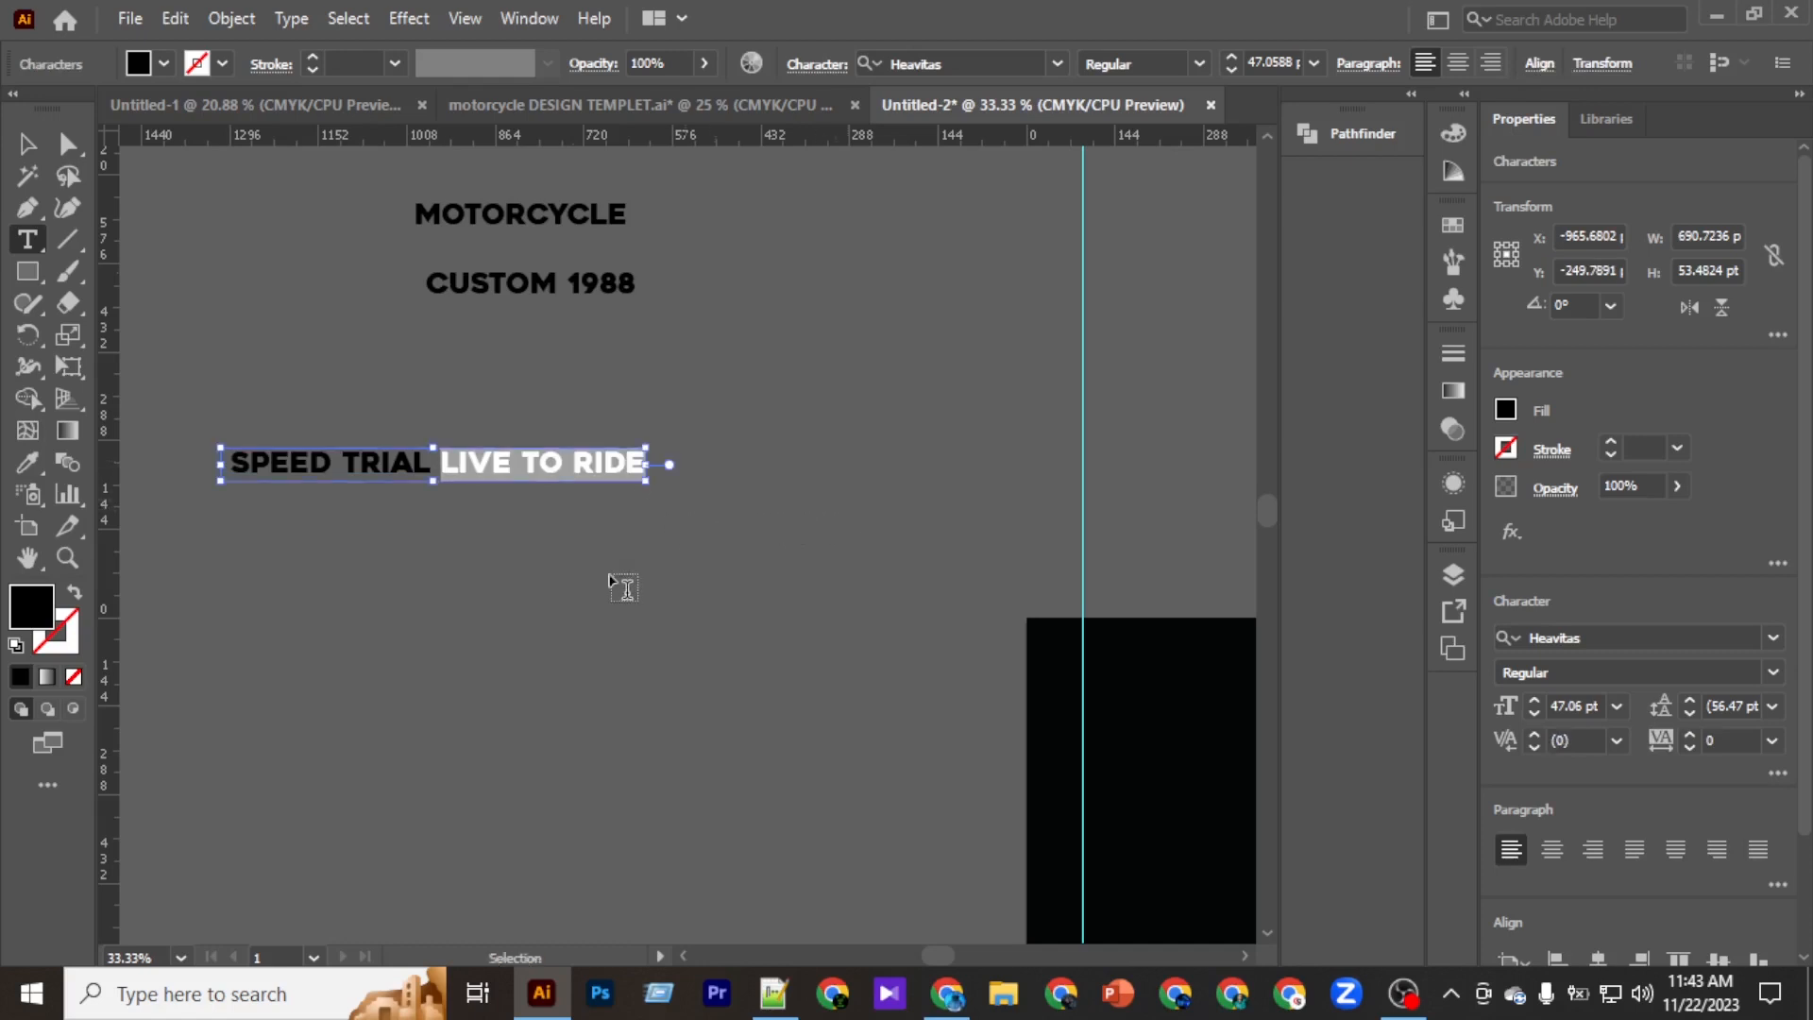
pyautogui.press('BackSpace')
pyautogui.moveTo(578, 559); pyautogui.dragTo(579, 562)
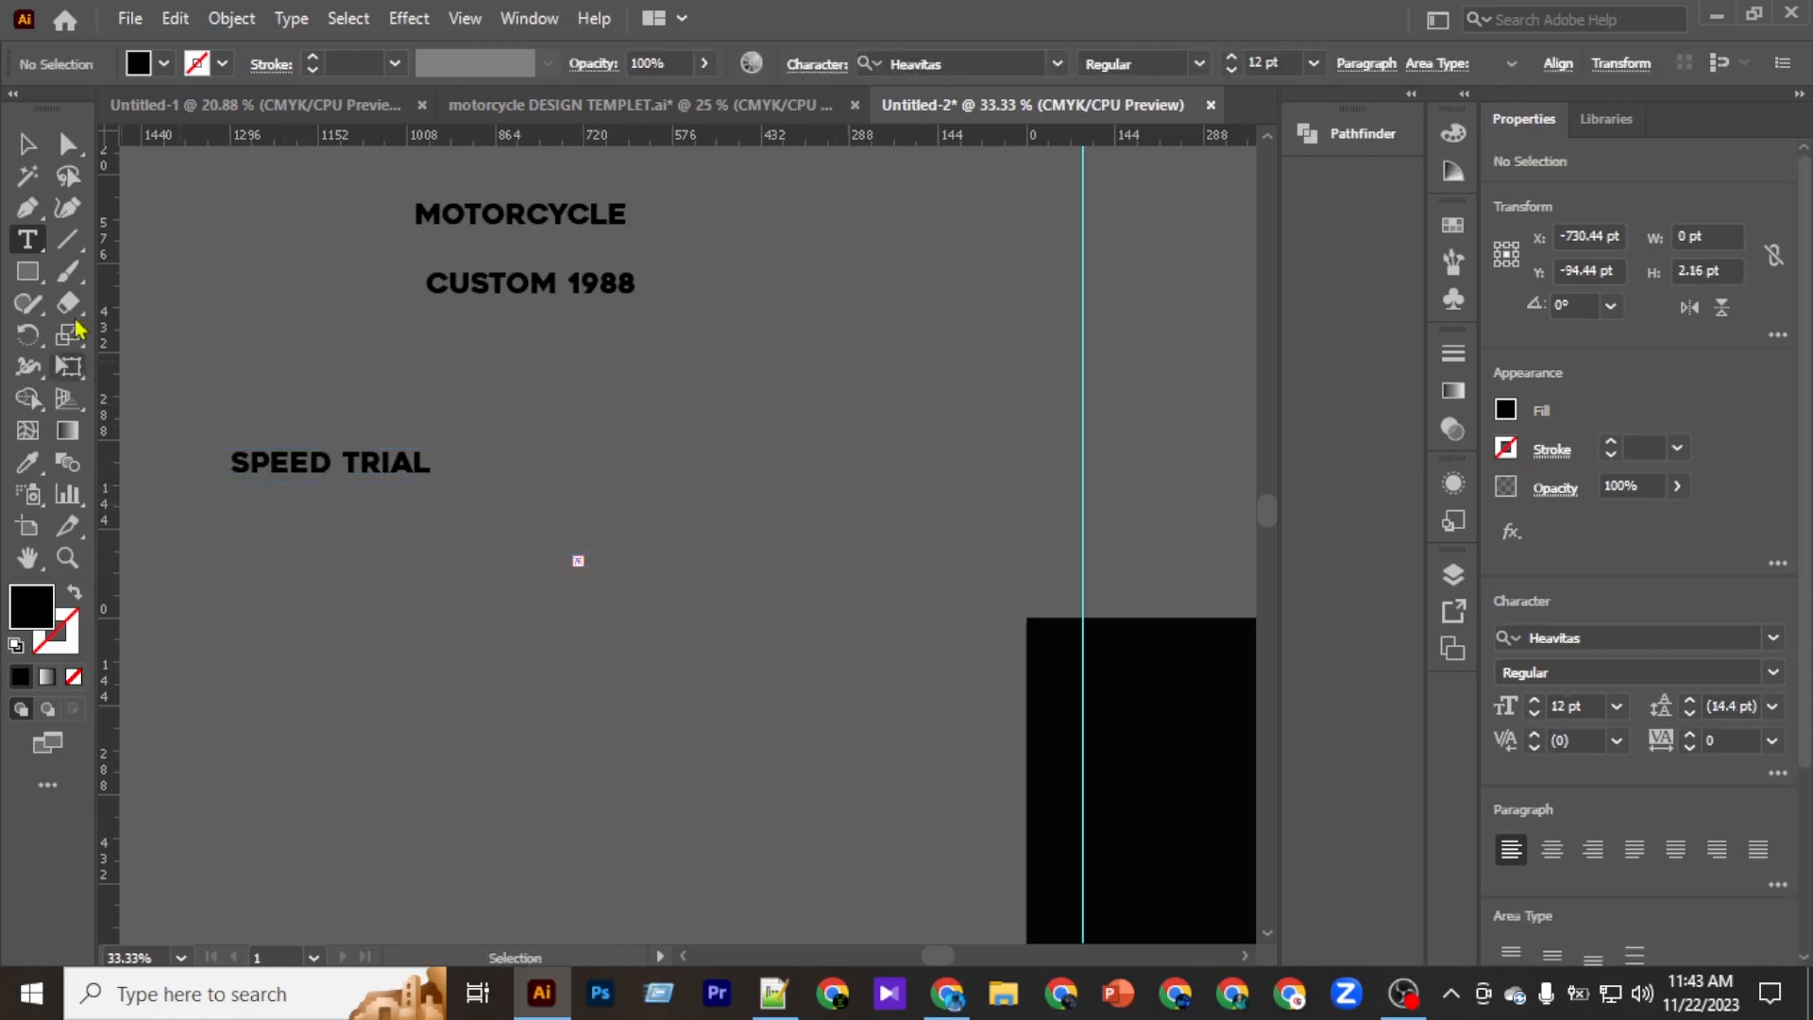
pyautogui.click(530, 472)
pyautogui.press('Escape')
pyautogui.hotkey('ctrl', 'v')
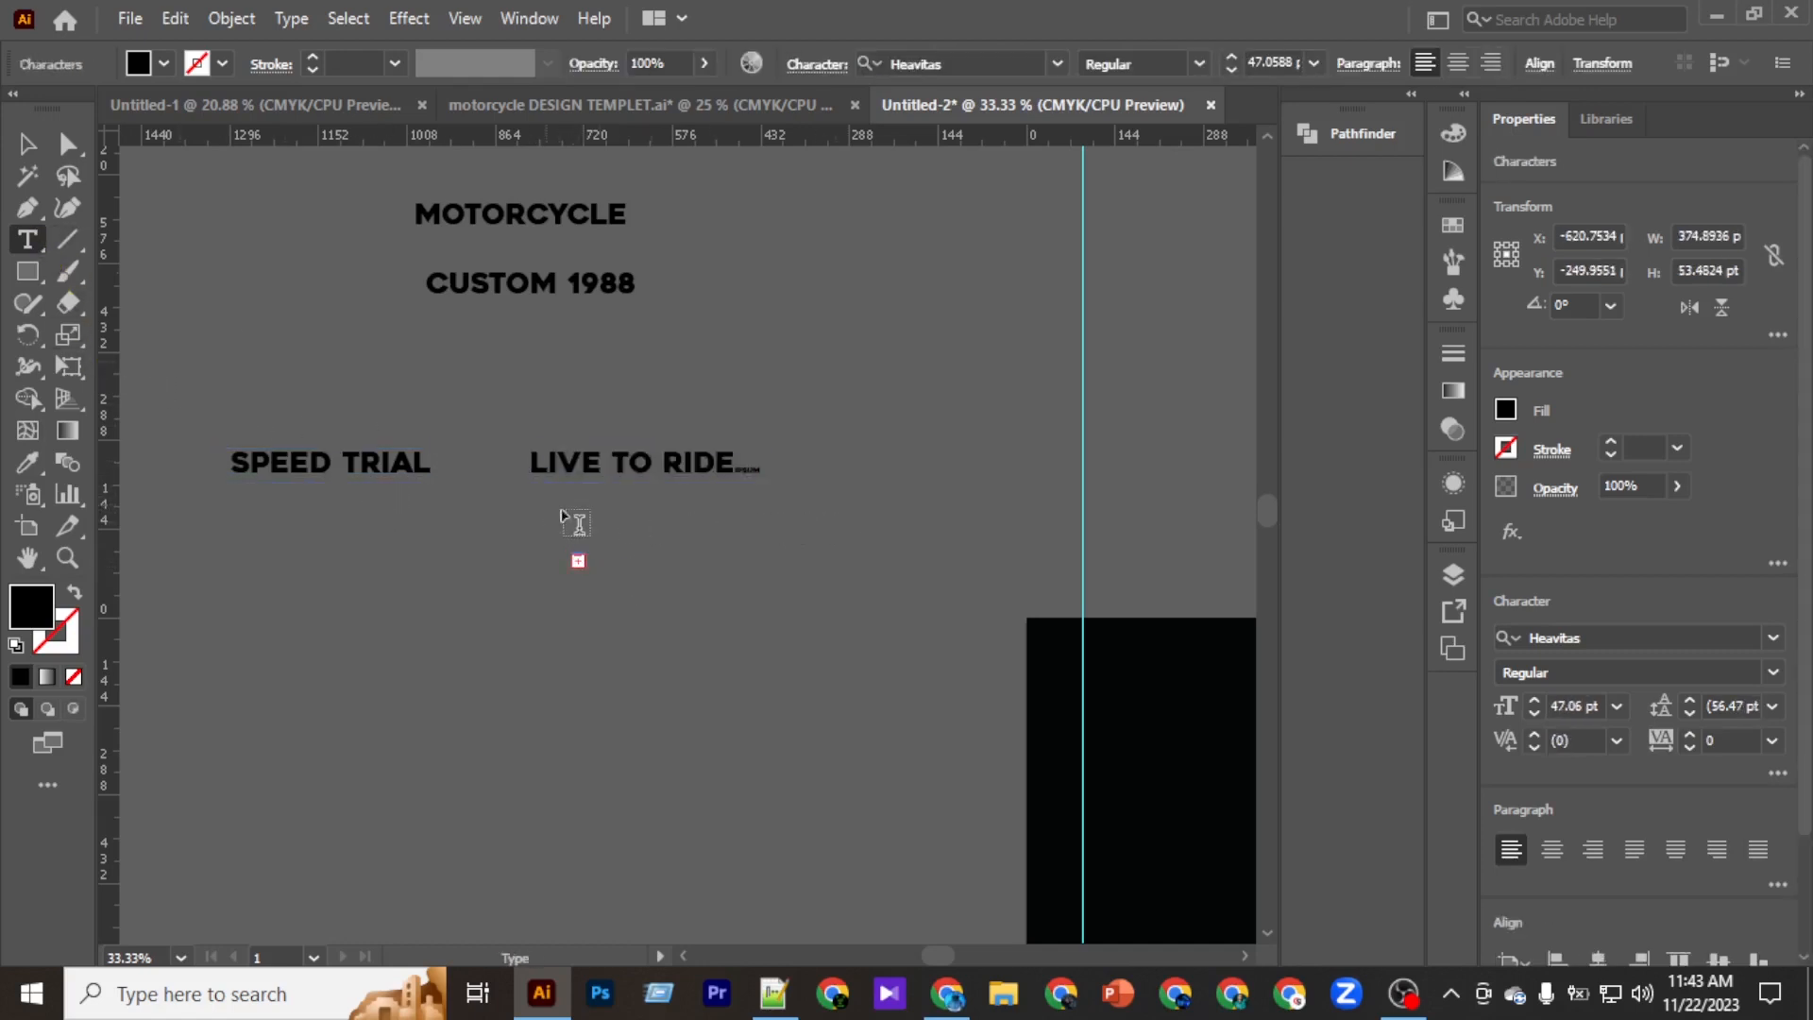
# Delete the stray empty text frame and remove the leftover IPSUM placeholder text after LIVE TO RIDE.
pyautogui.click(28, 145)
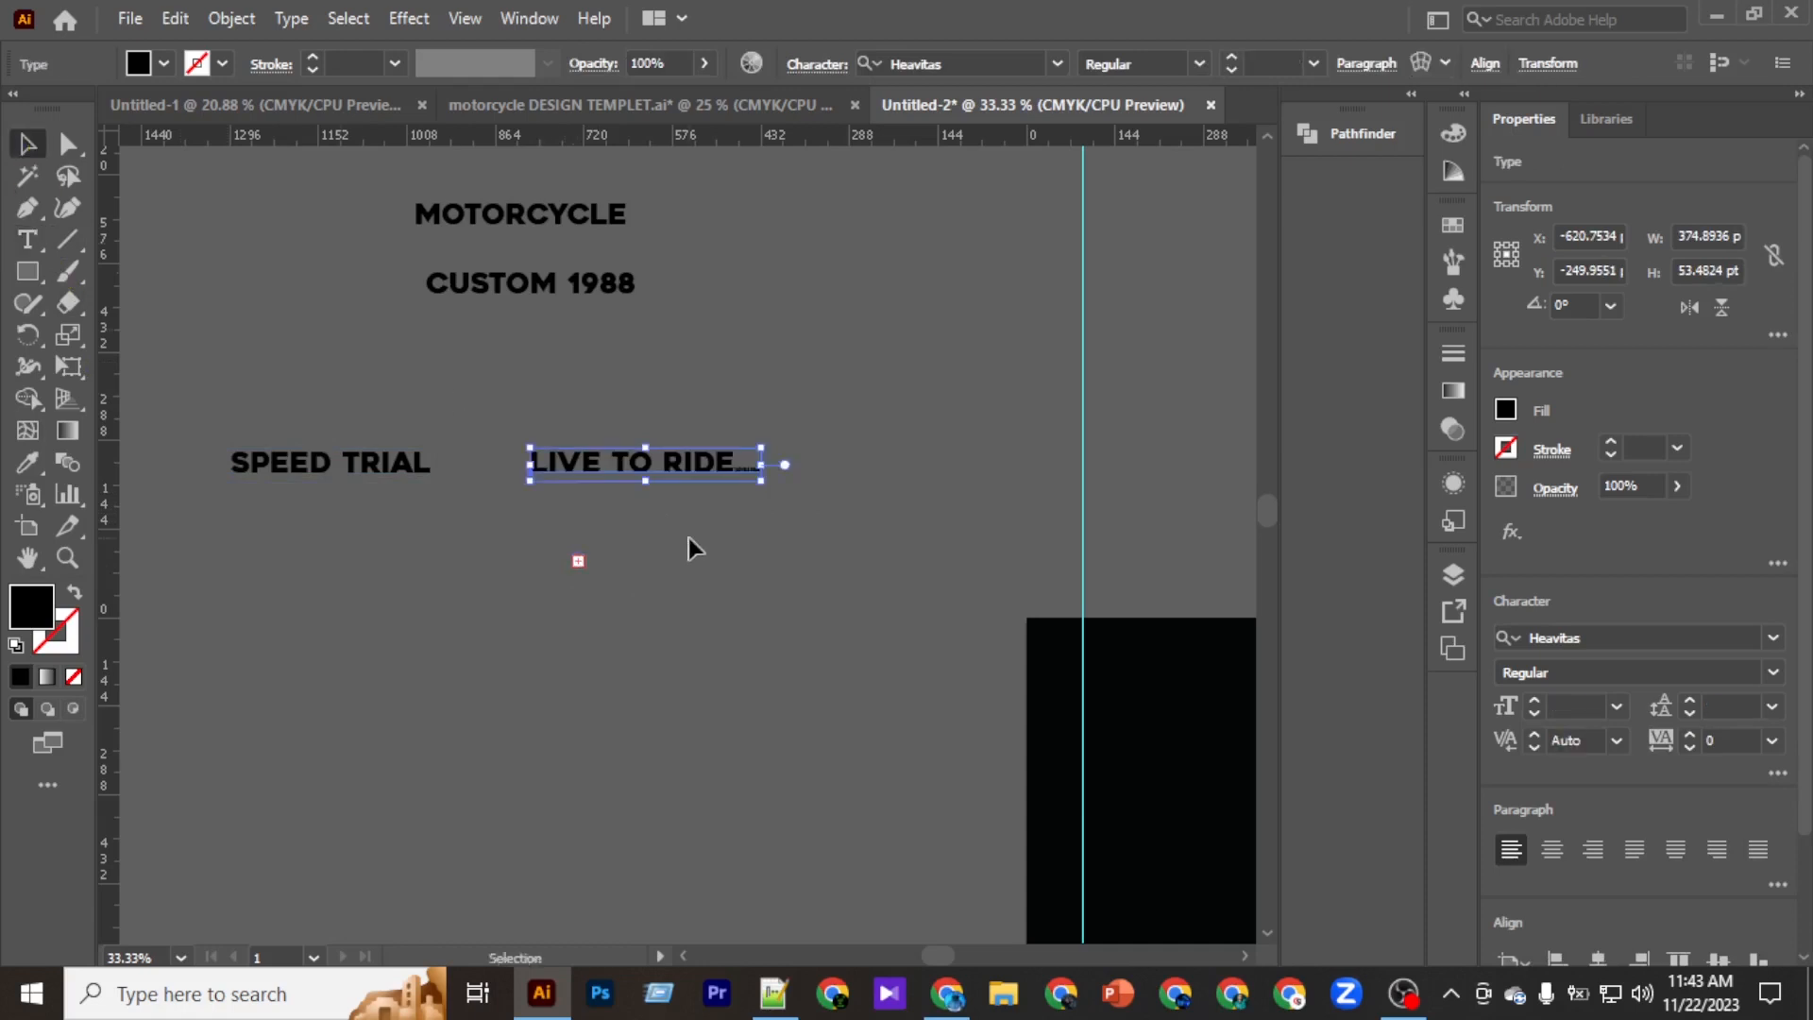
pyautogui.click(578, 563)
pyautogui.press('Delete')
pyautogui.click(741, 474)
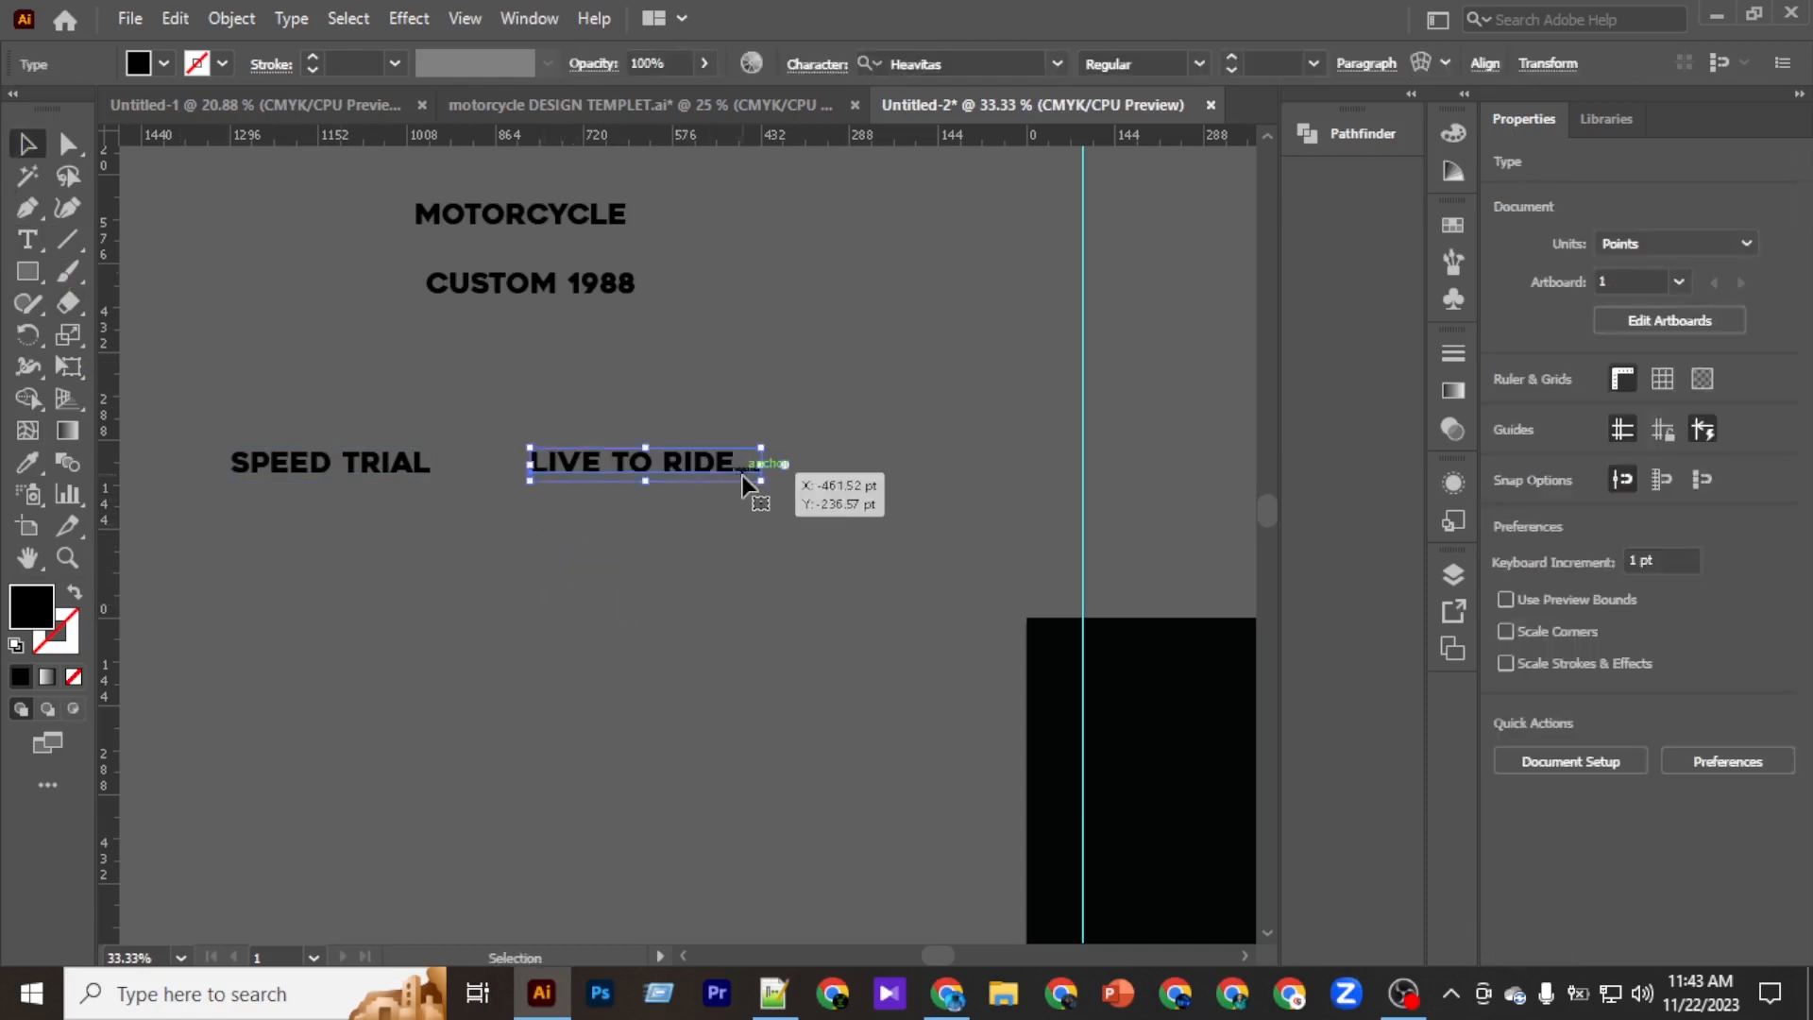
pyautogui.scroll(4, 744, 472)
pyautogui.doubleClick(723, 458)
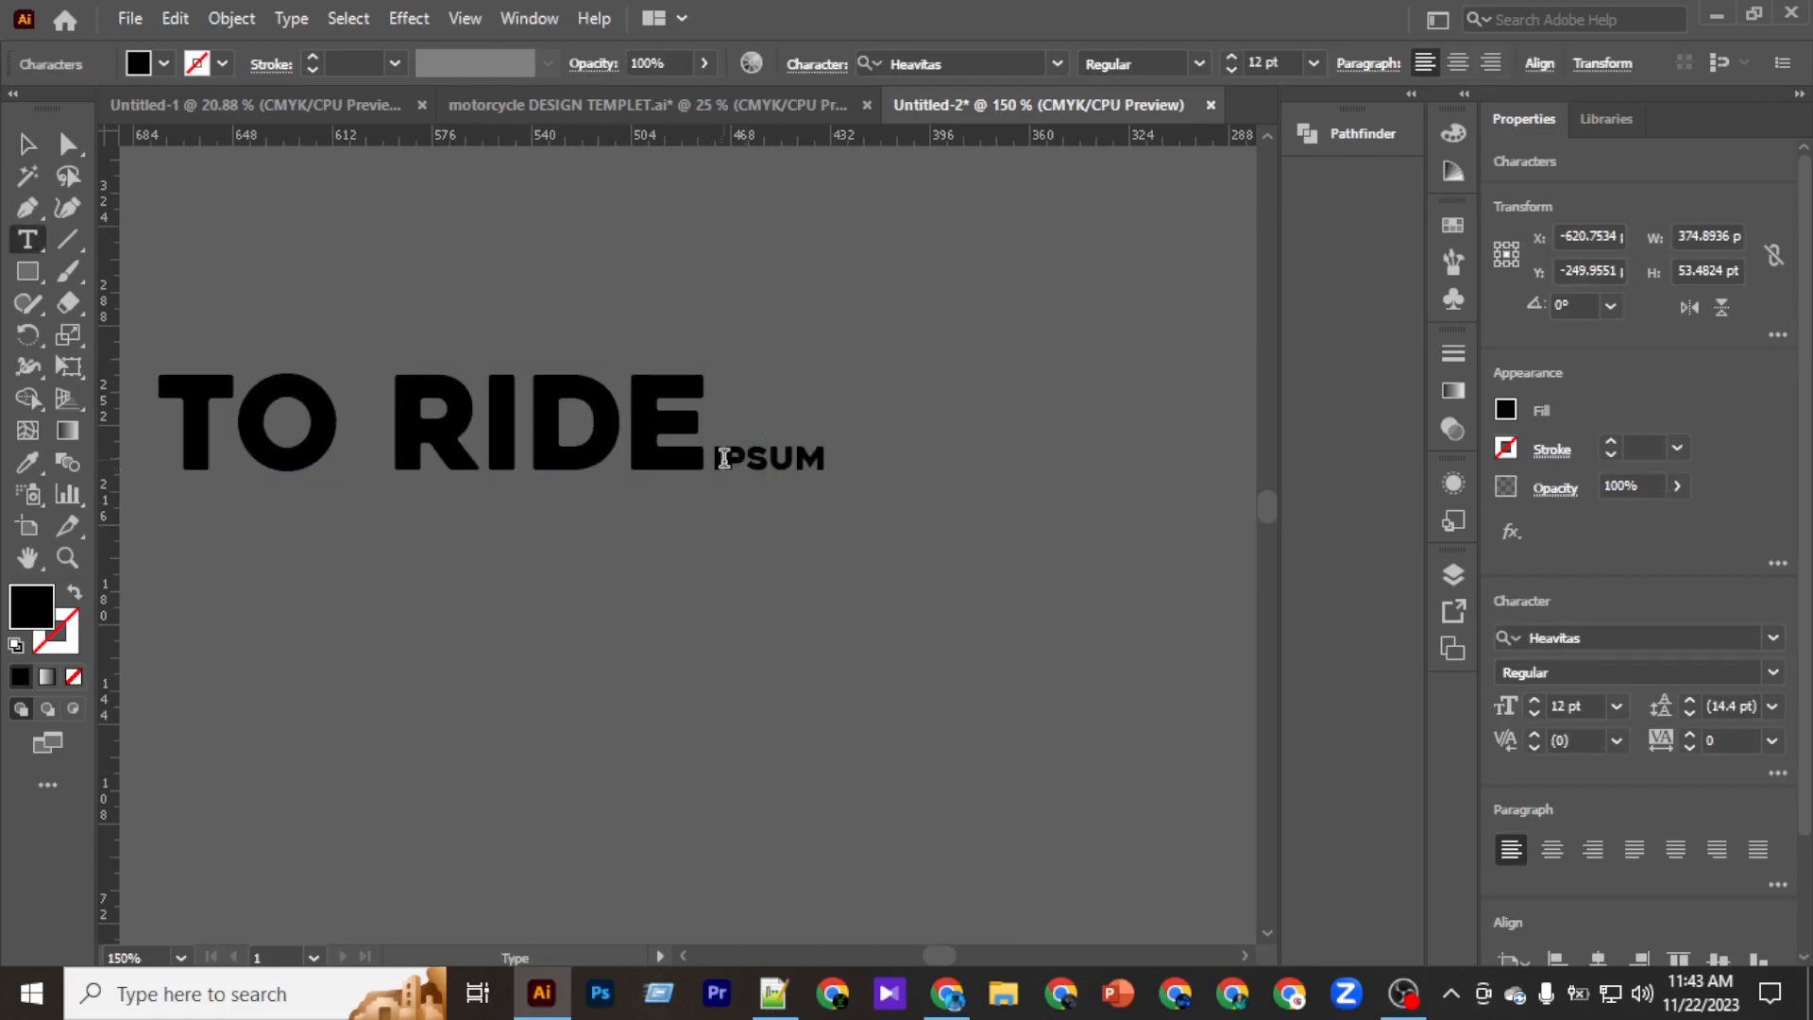
pyautogui.moveTo(715, 454); pyautogui.dragTo(870, 457)
pyautogui.press('BackSpace')
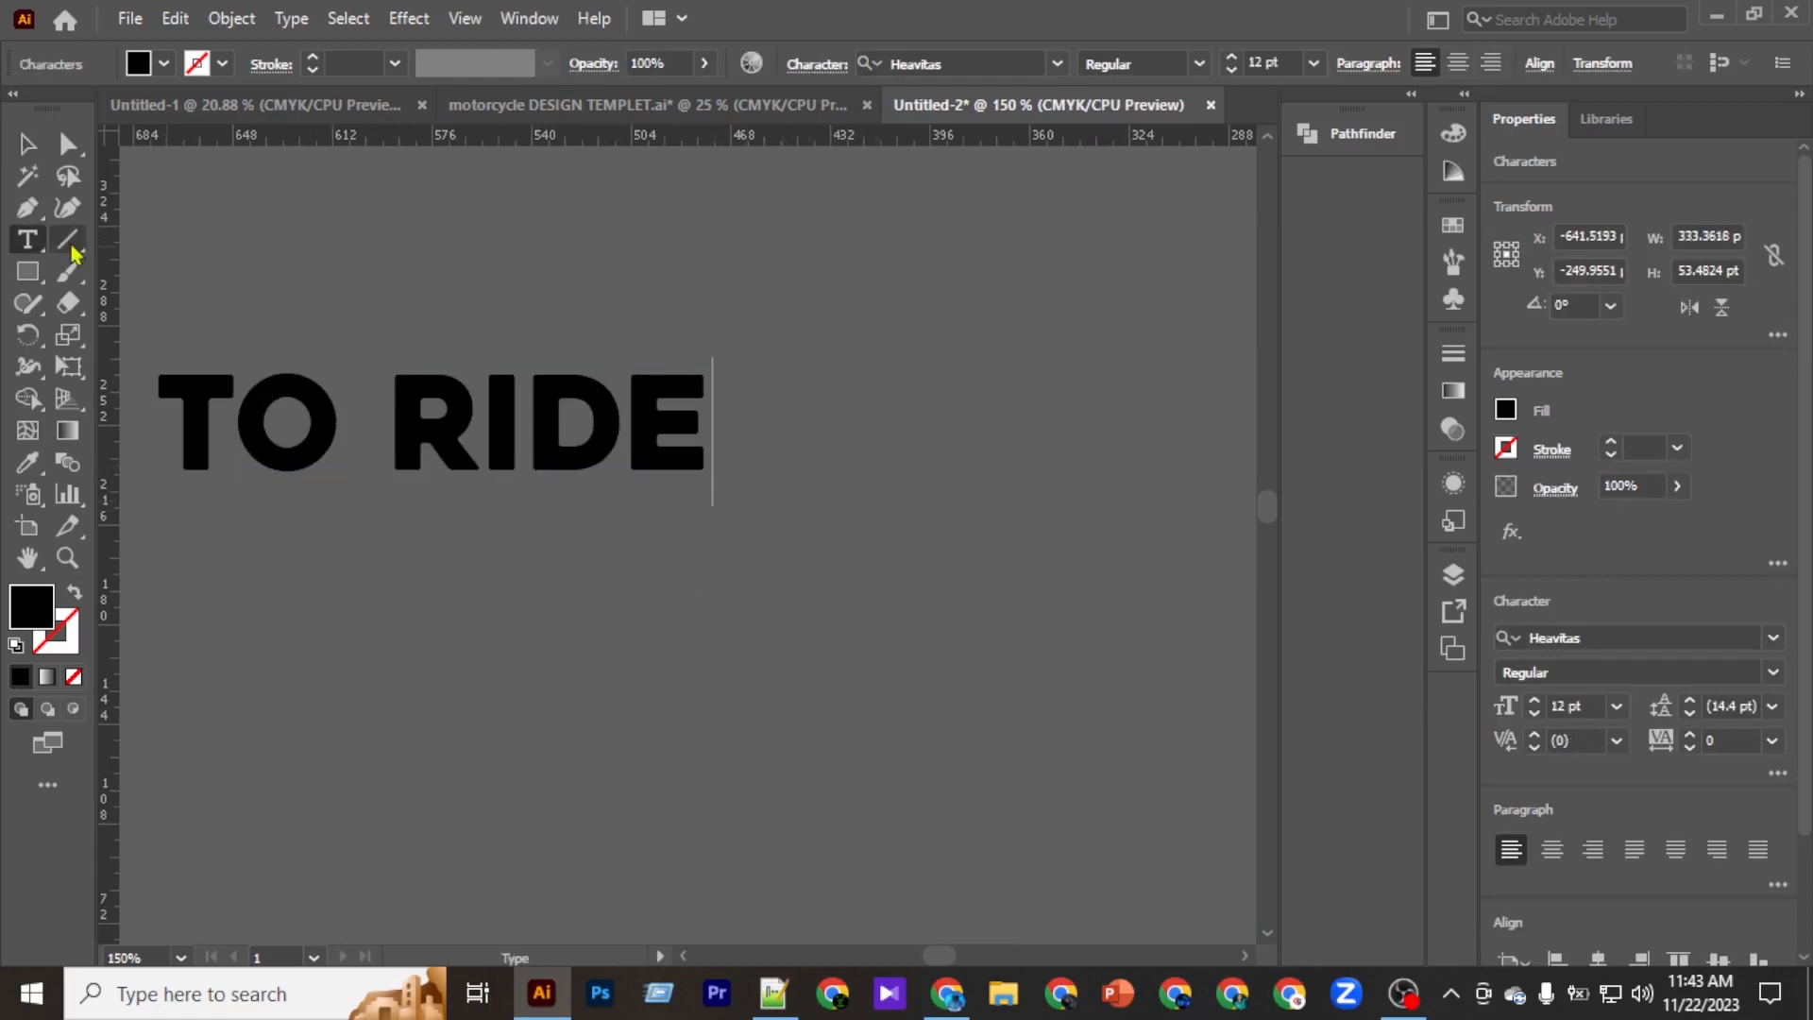
pyautogui.click(27, 147)
pyautogui.click(411, 315)
# Move SPEED TRIAL and LIVE TO RIDE so they stack beneath CUSTOM 1988.
pyautogui.scroll(-4, 410, 316)
pyautogui.scroll(3, 446, 412)
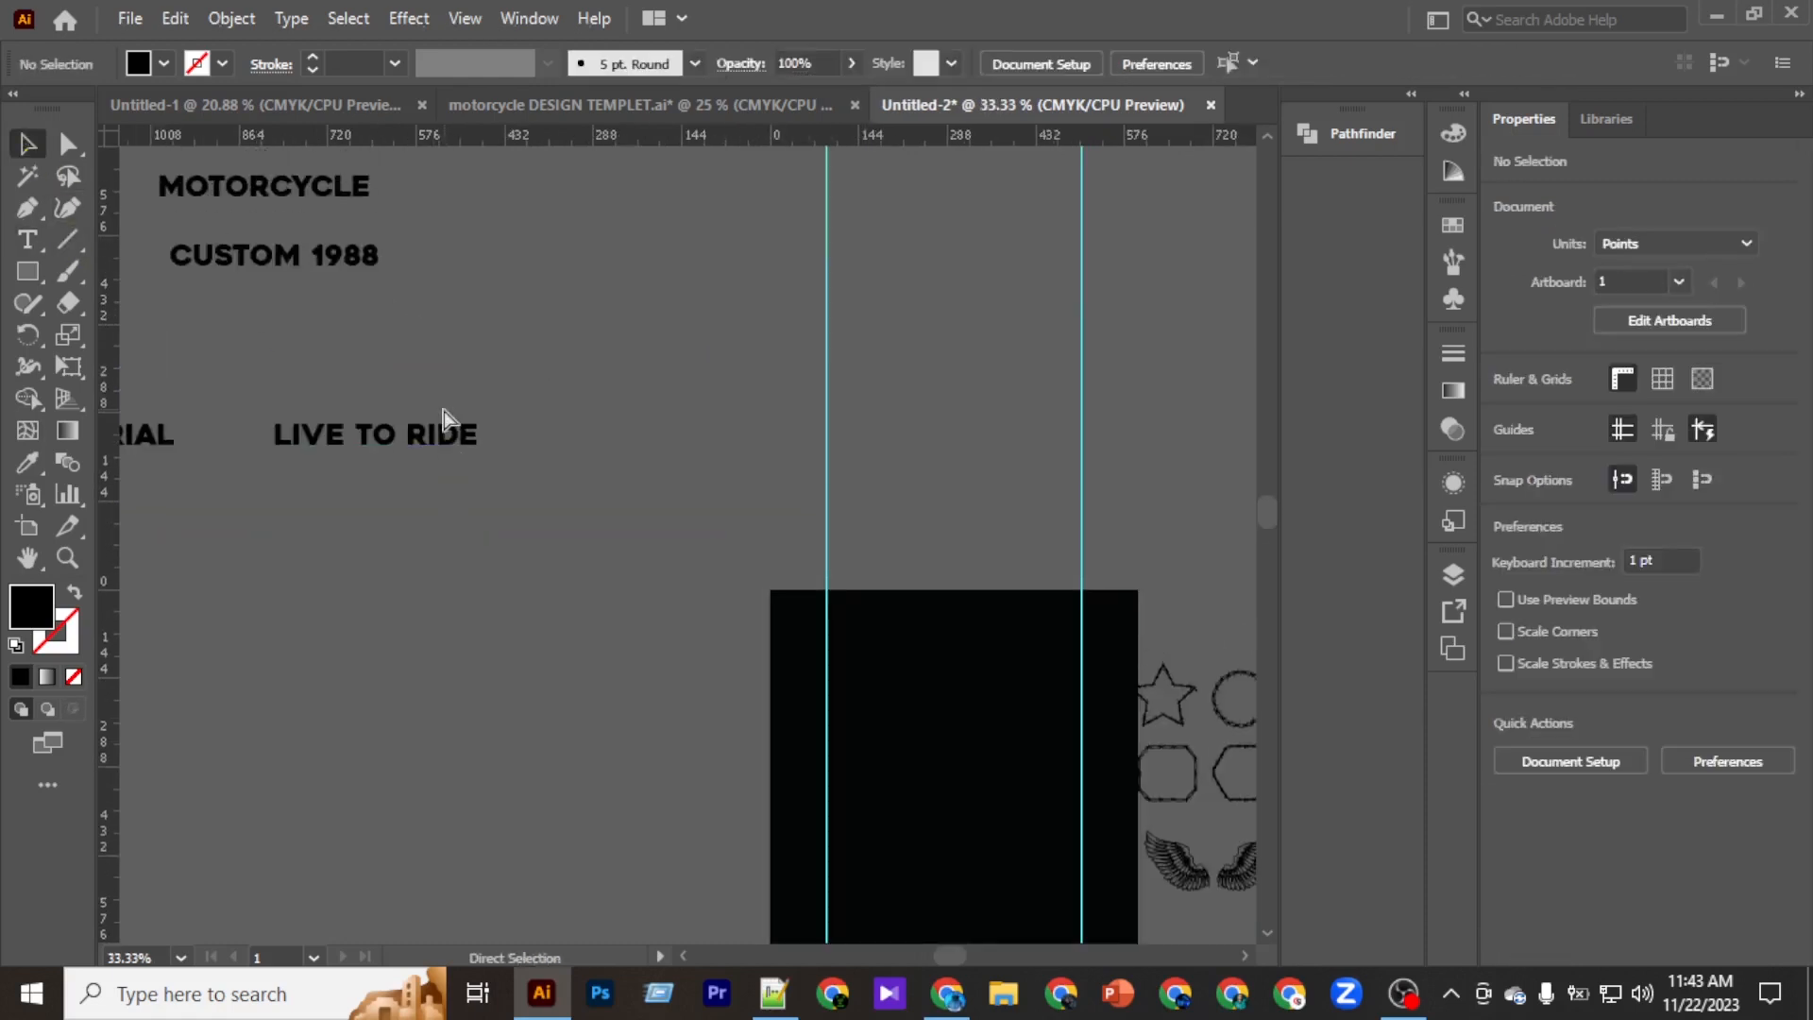
pyautogui.hscroll(-5, 445, 416)
pyautogui.moveTo(311, 431); pyautogui.dragTo(494, 319)
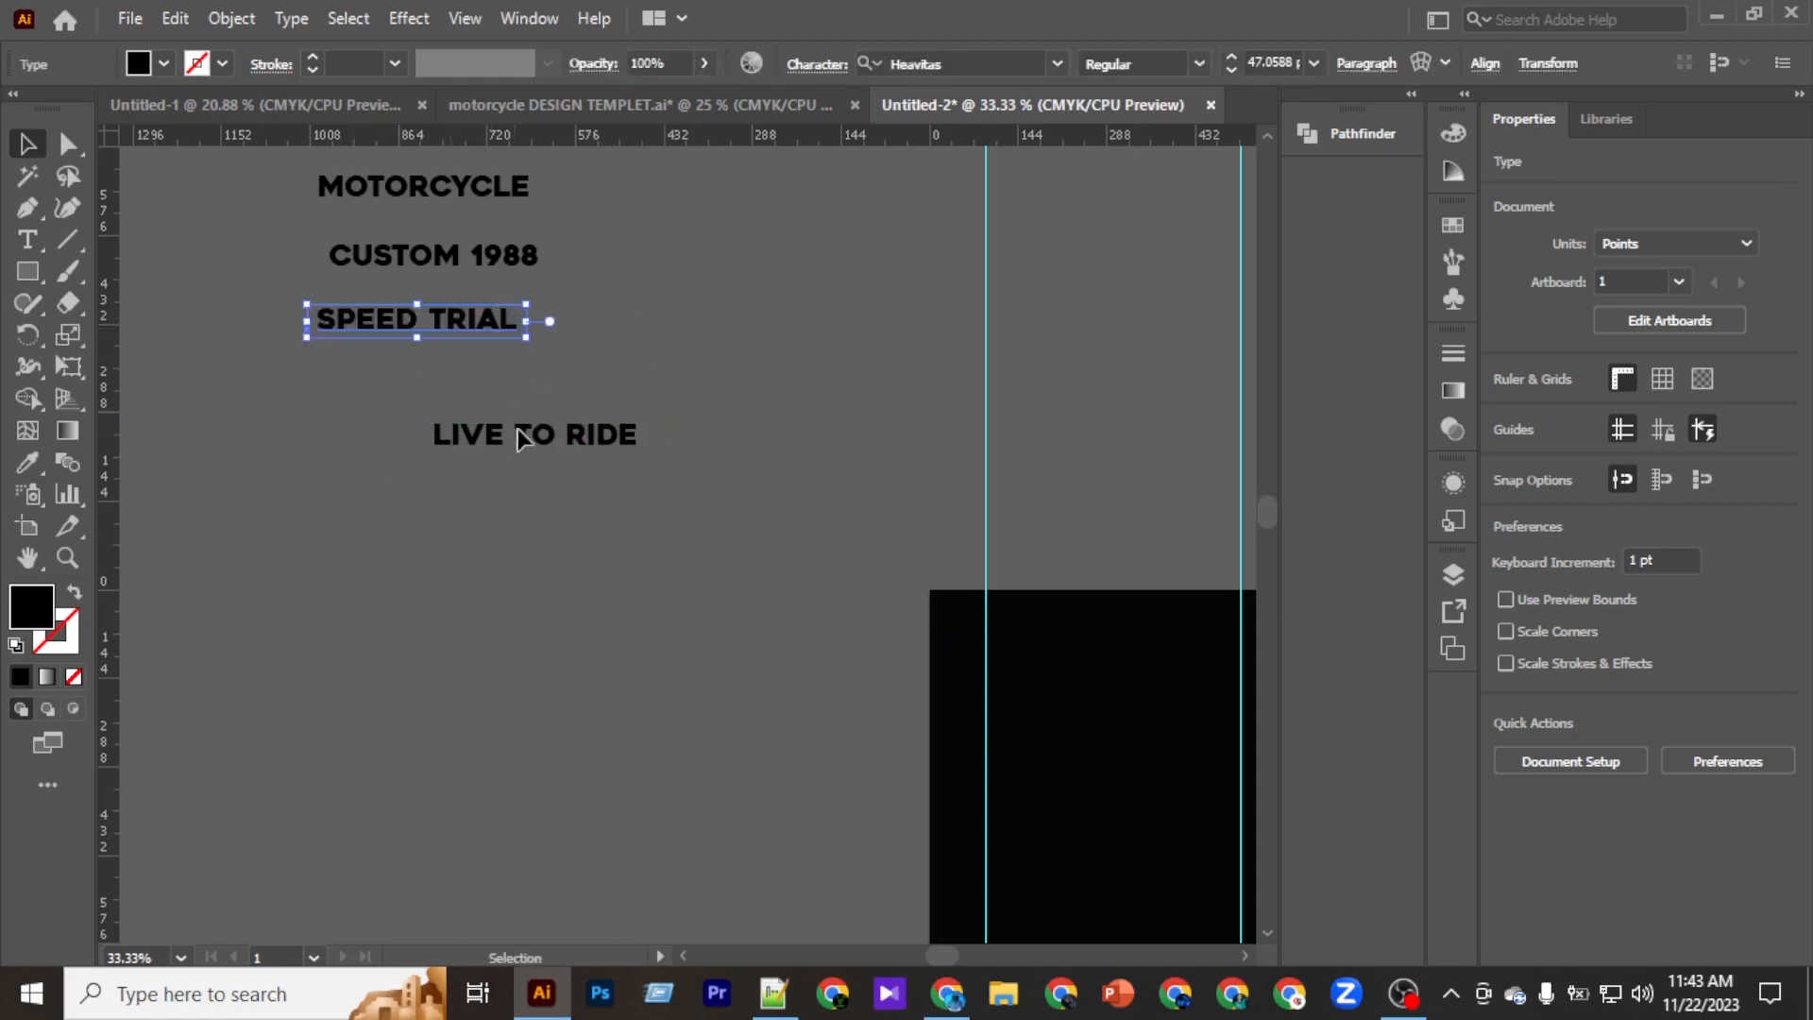
pyautogui.moveTo(516, 428); pyautogui.dragTo(398, 355)
# Group the four slogan lines and move the group above and to the right of the black artboard rectangle.
pyautogui.scroll(2, 517, 479)
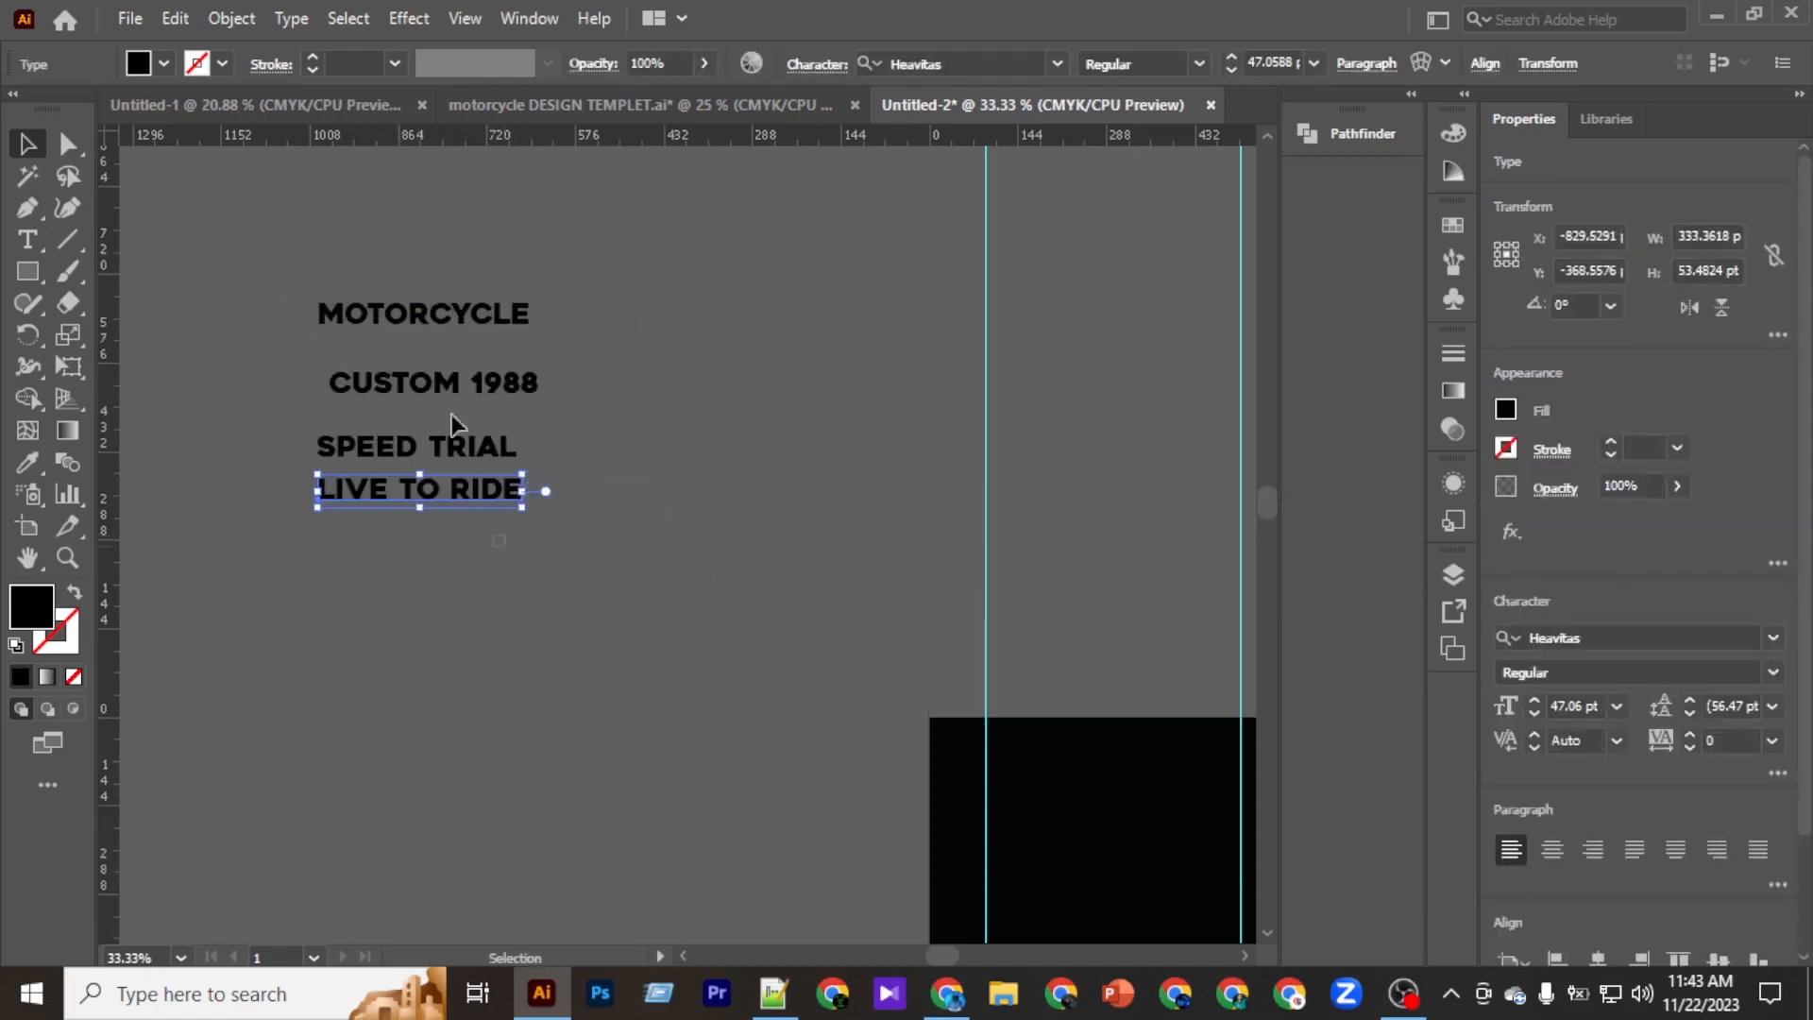
pyautogui.hotkey('ctrl', 'a')
pyautogui.hotkey('ctrl', 'g')
pyautogui.scroll(-2, 495, 422)
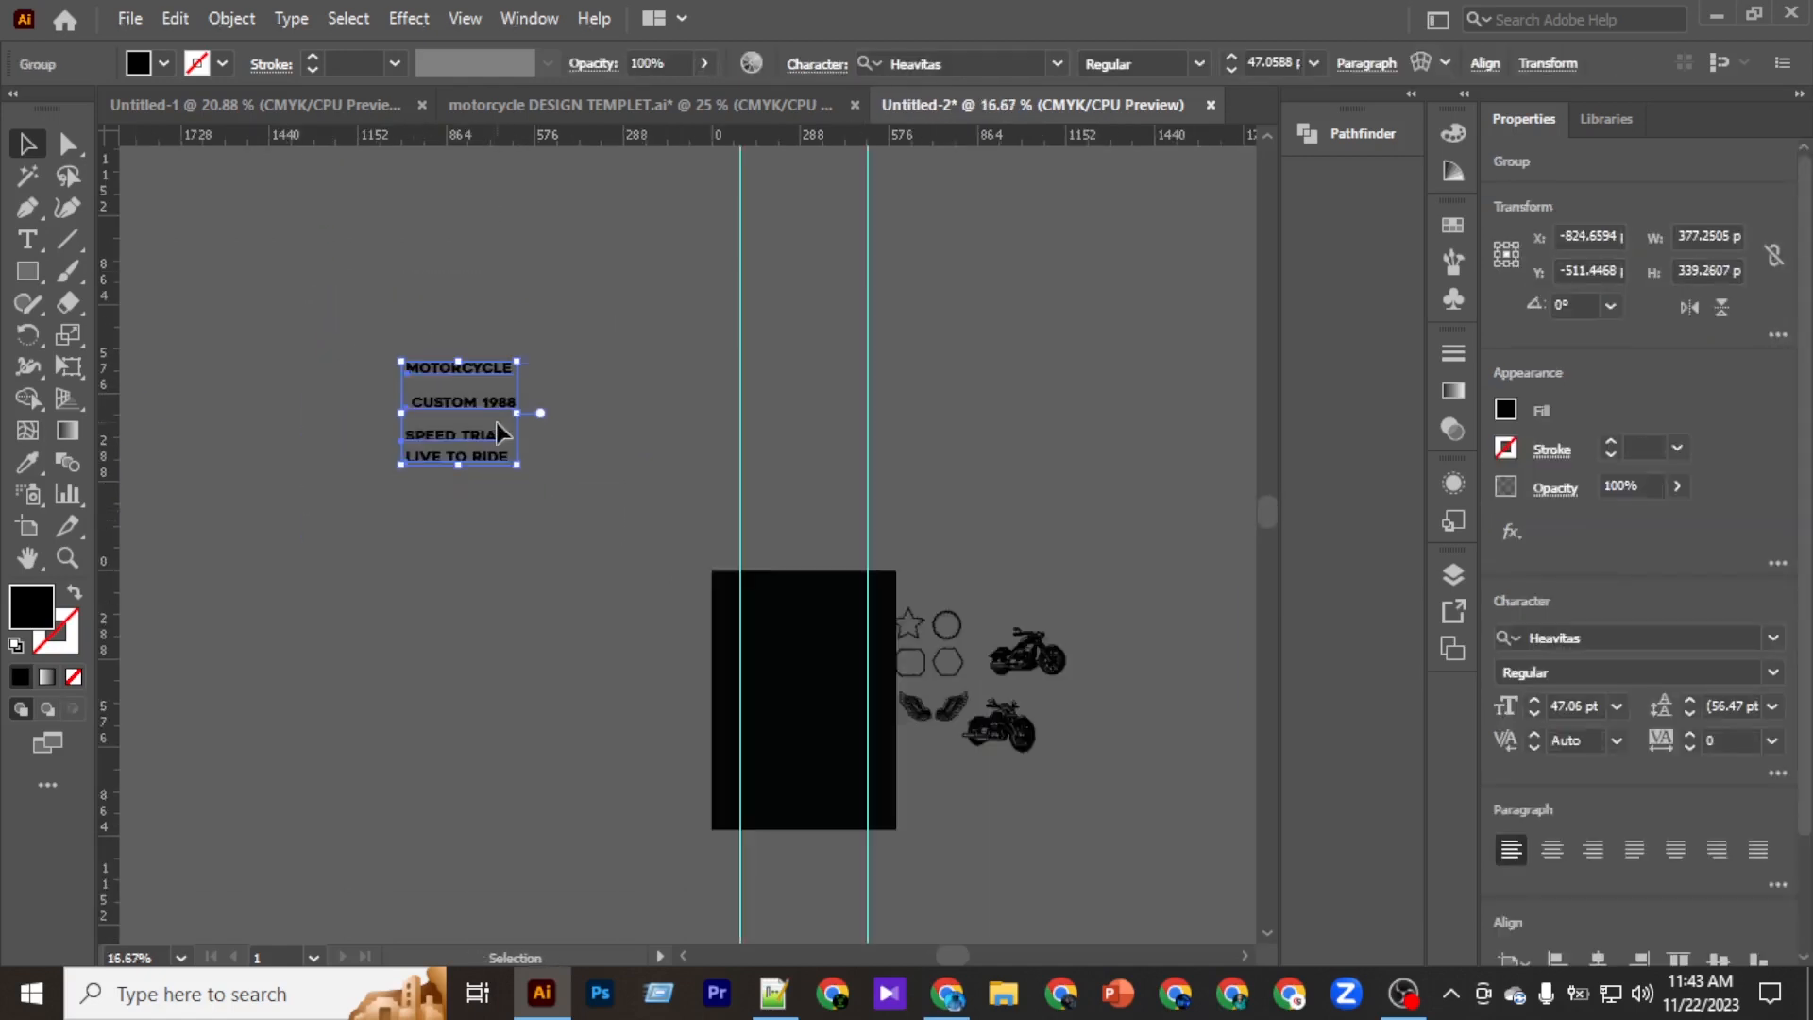
pyautogui.hscroll(3, 496, 422)
pyautogui.moveTo(326, 396); pyautogui.dragTo(861, 417)
# Move the wings above the barbed-wire shapes and offset their paths by 2 pt with round joins.
pyautogui.scroll(3, 829, 733)
pyautogui.click(781, 844)
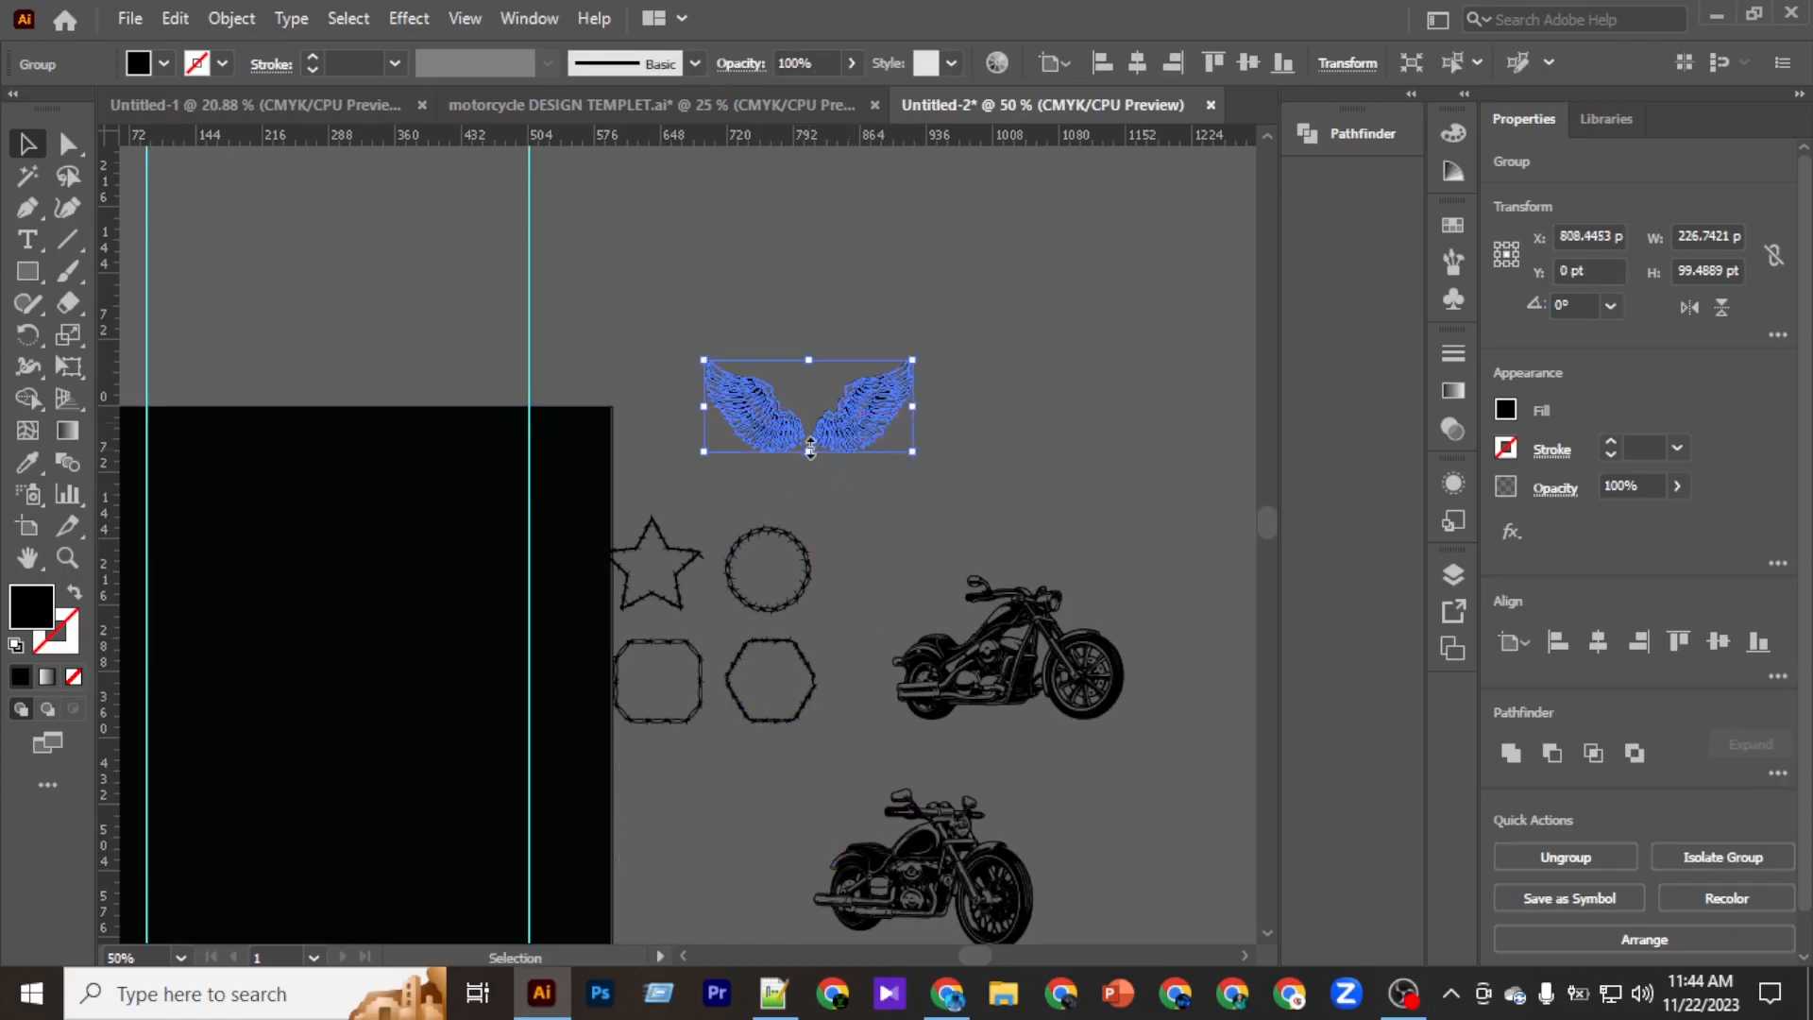
pyautogui.scroll(4, 810, 456)
pyautogui.scroll(2, 810, 456)
pyautogui.click(244, 24)
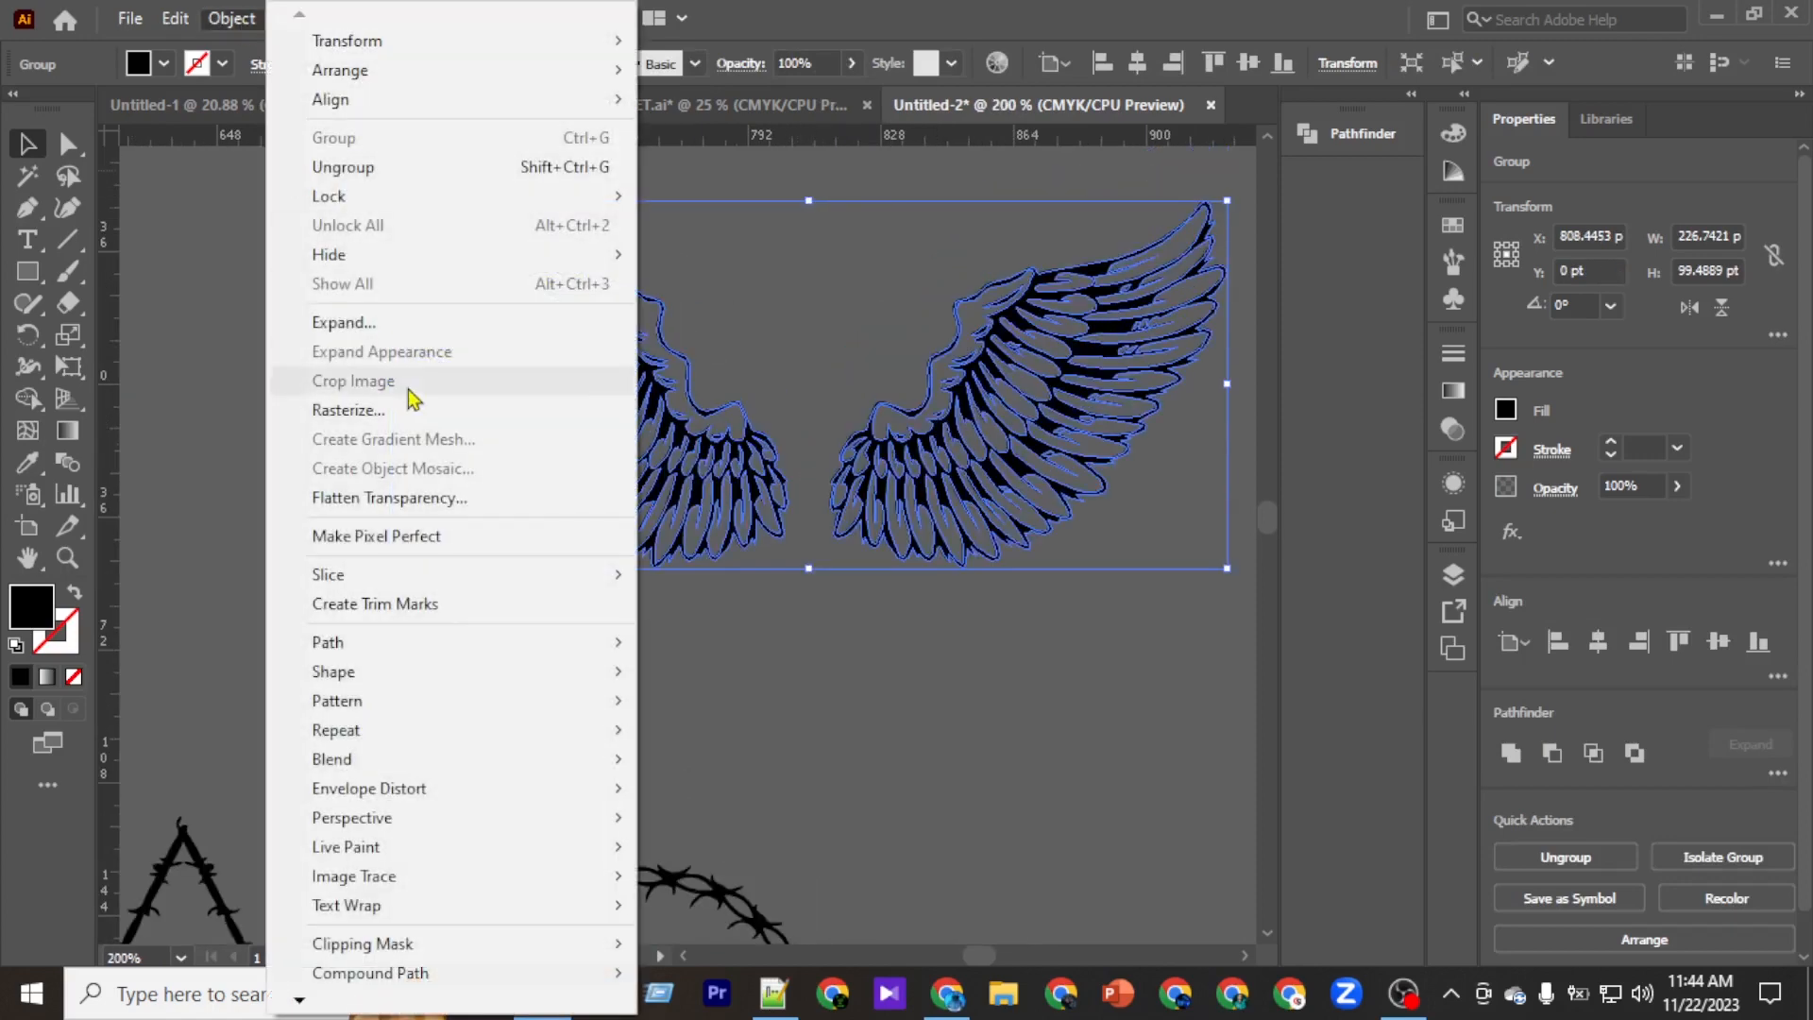
pyautogui.moveTo(388, 643)
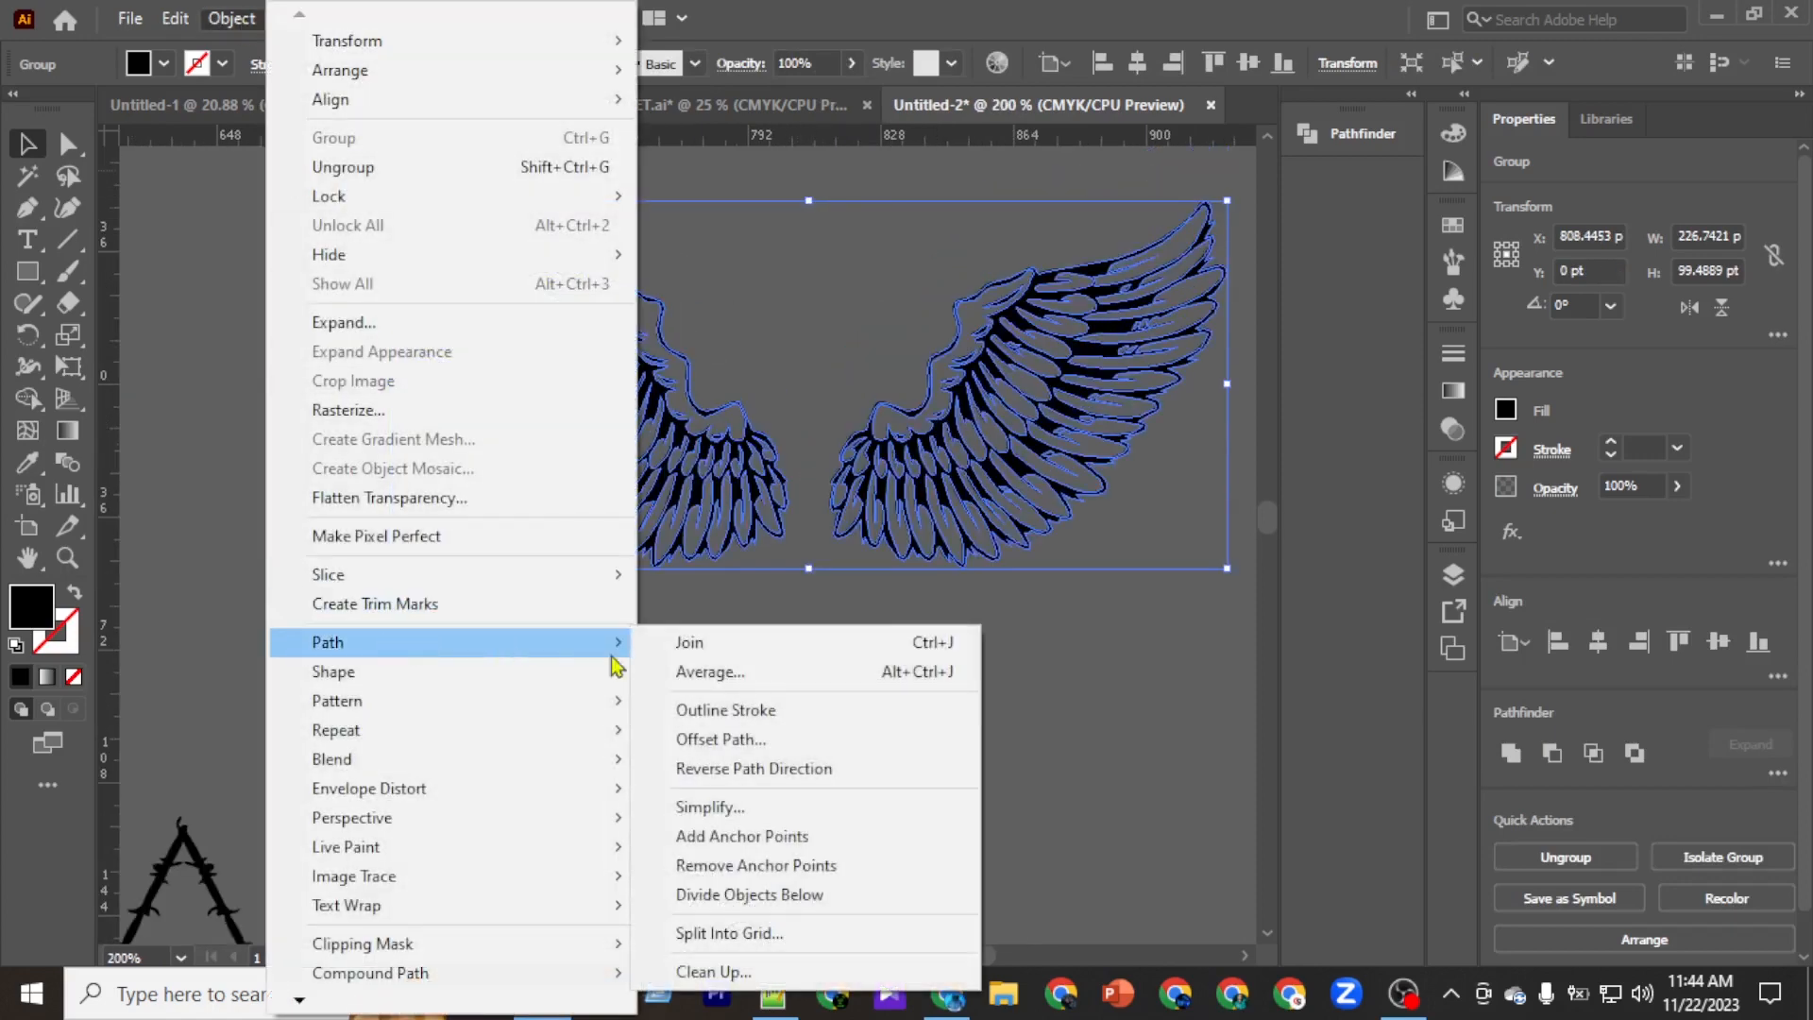
pyautogui.click(758, 740)
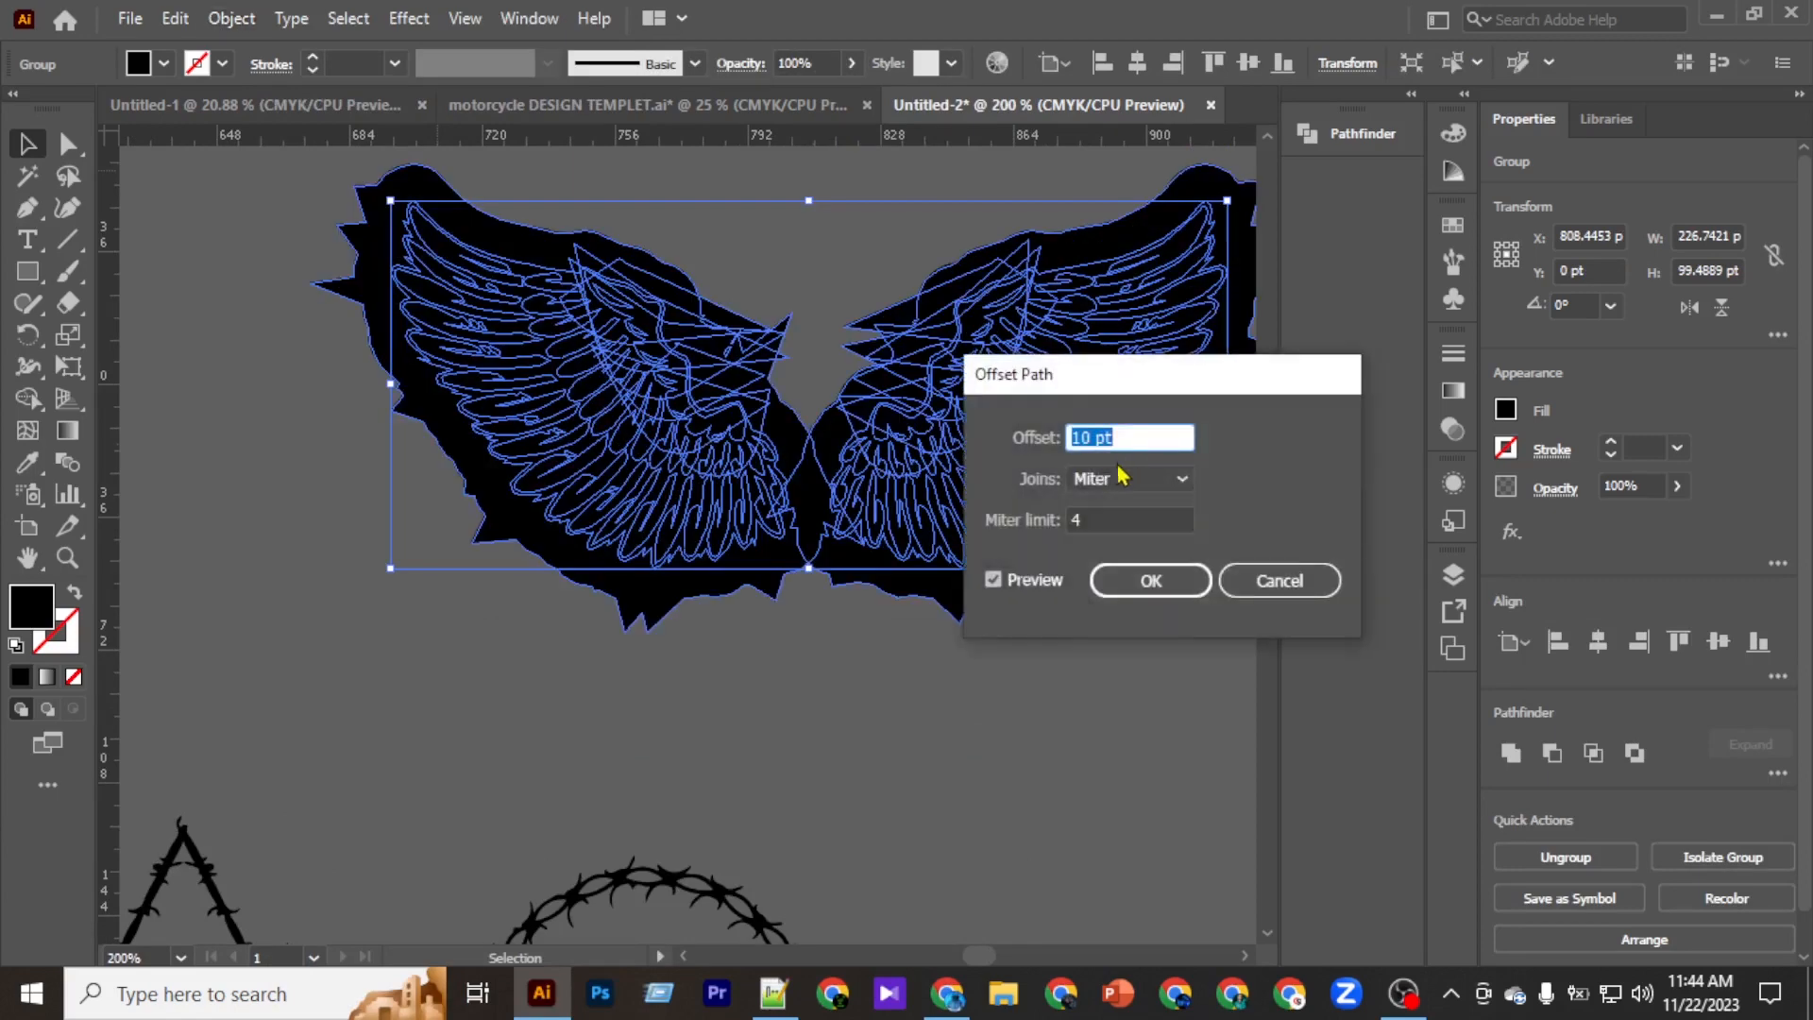
pyautogui.click(1122, 477)
pyautogui.click(1104, 476)
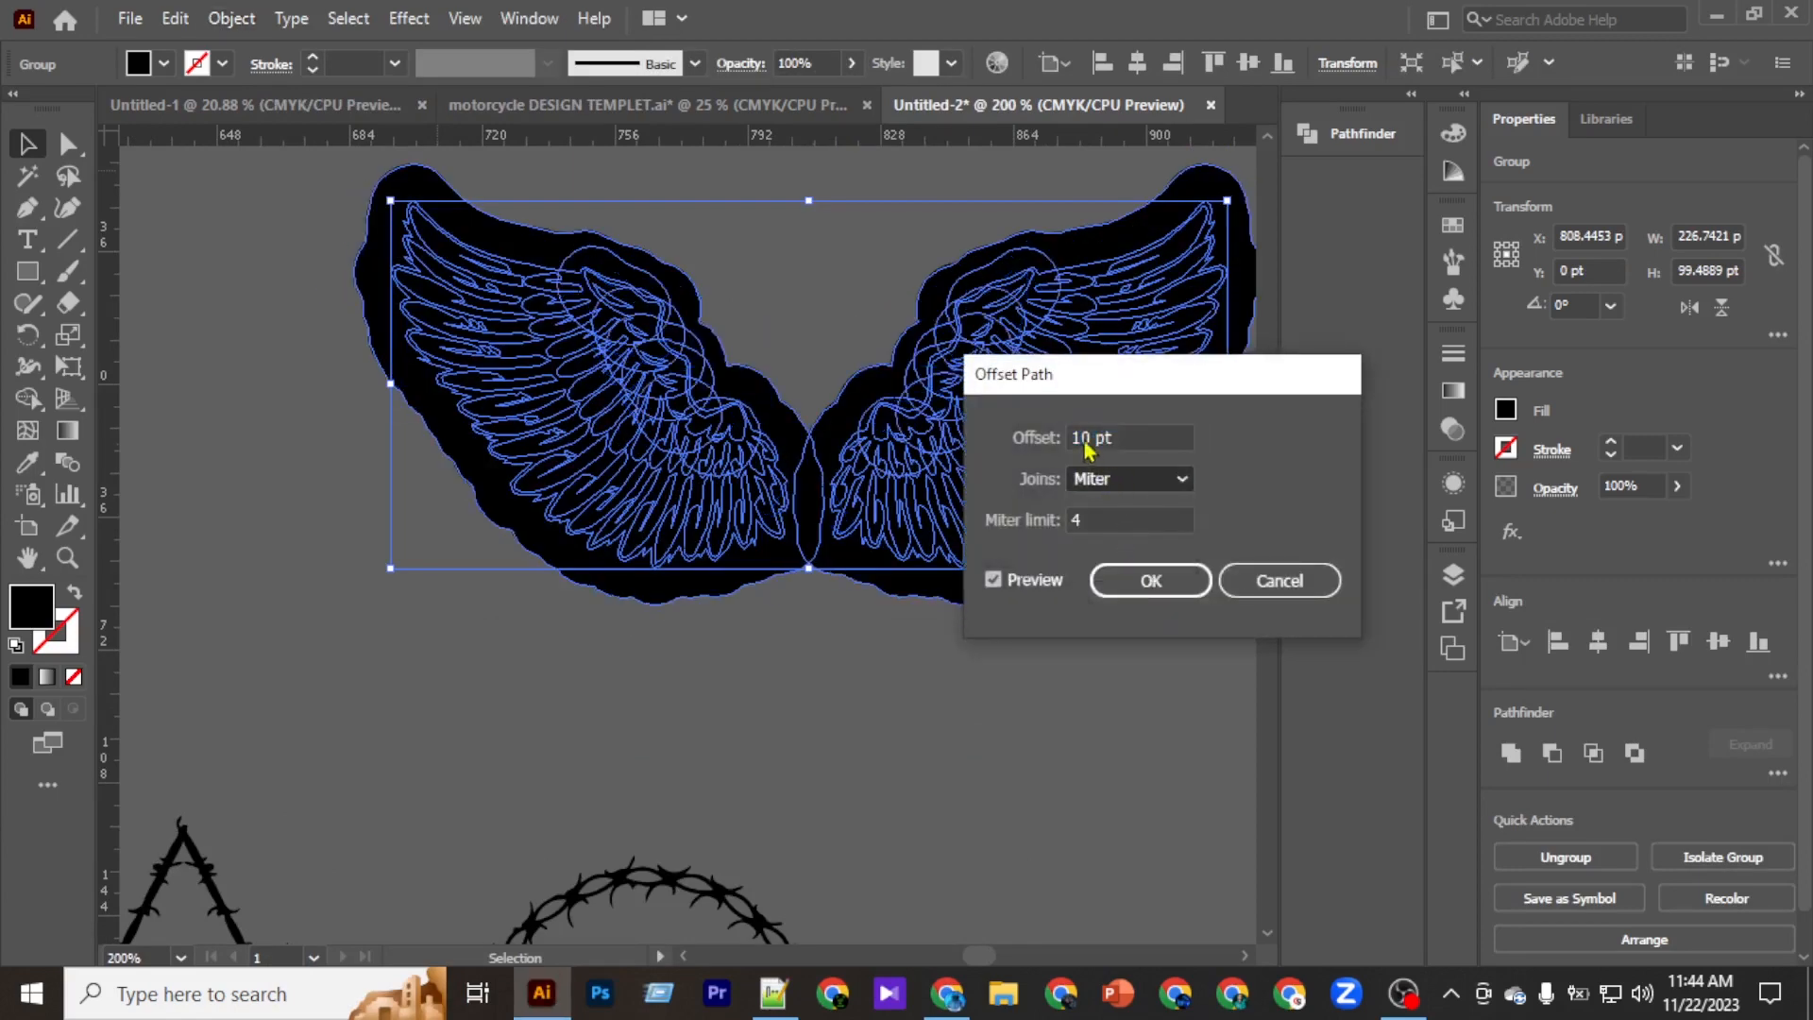
pyautogui.scroll(-8, 1084, 438)
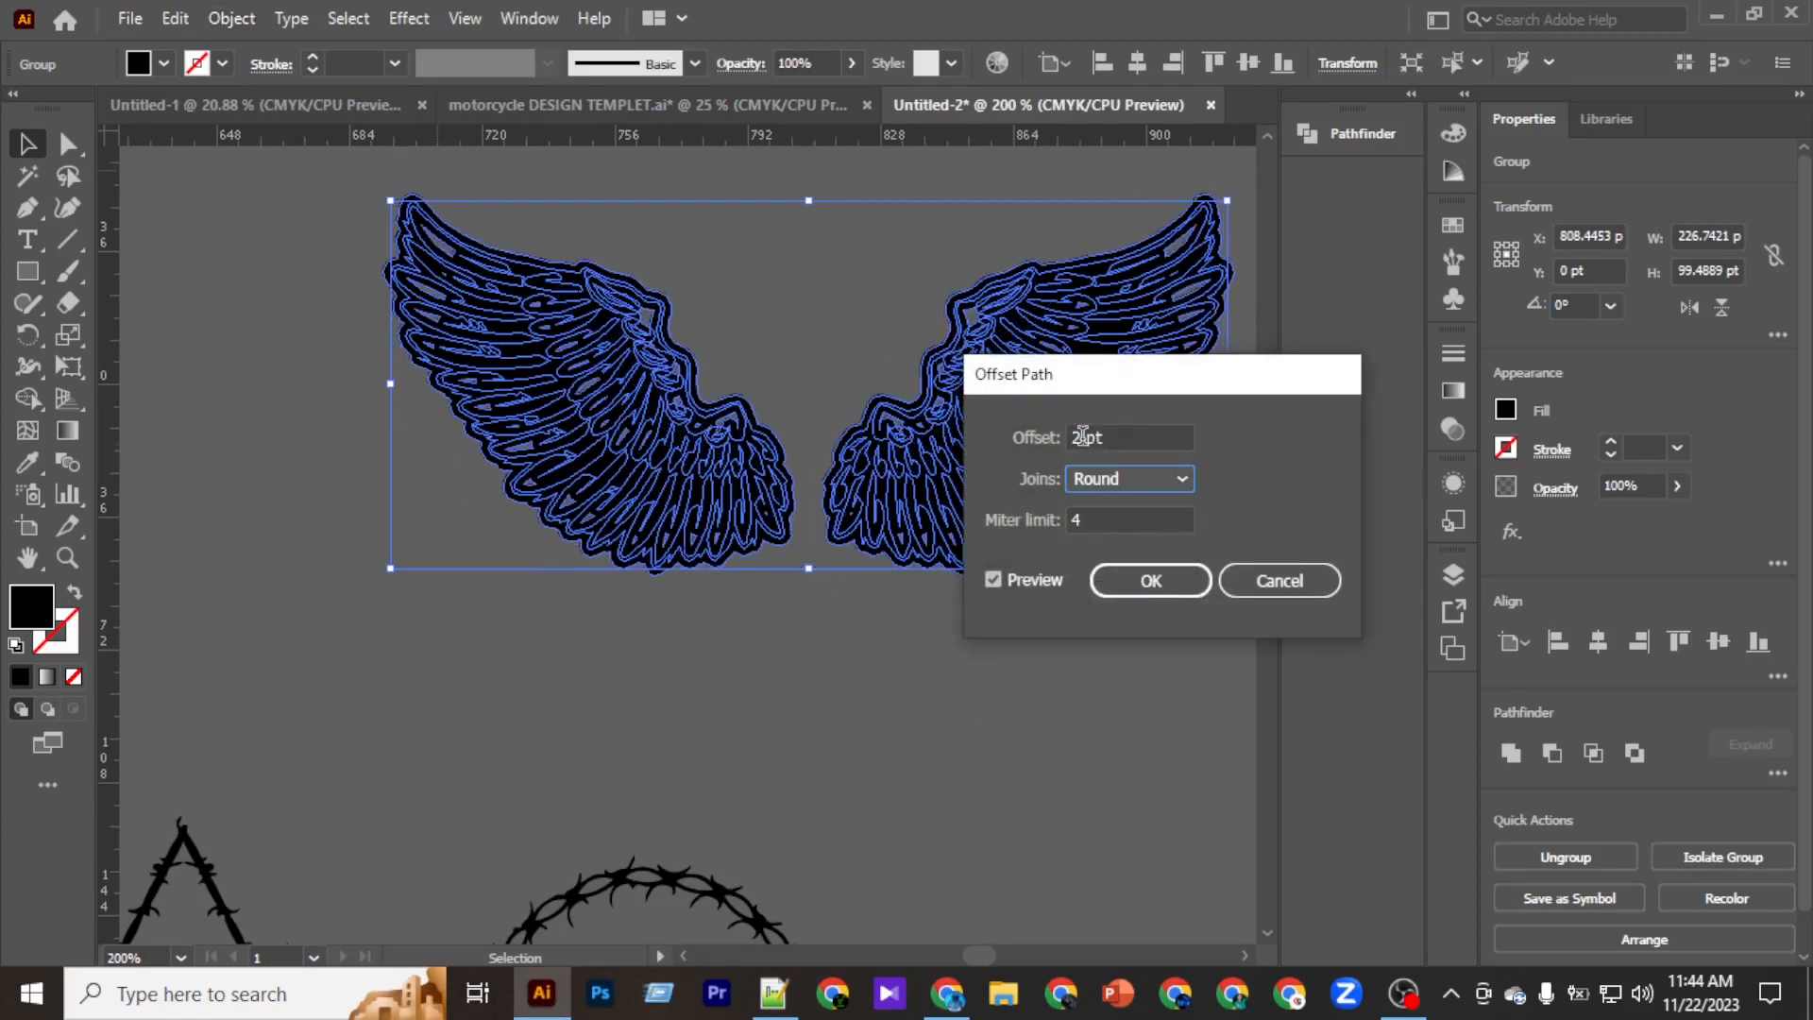
pyautogui.click(1142, 580)
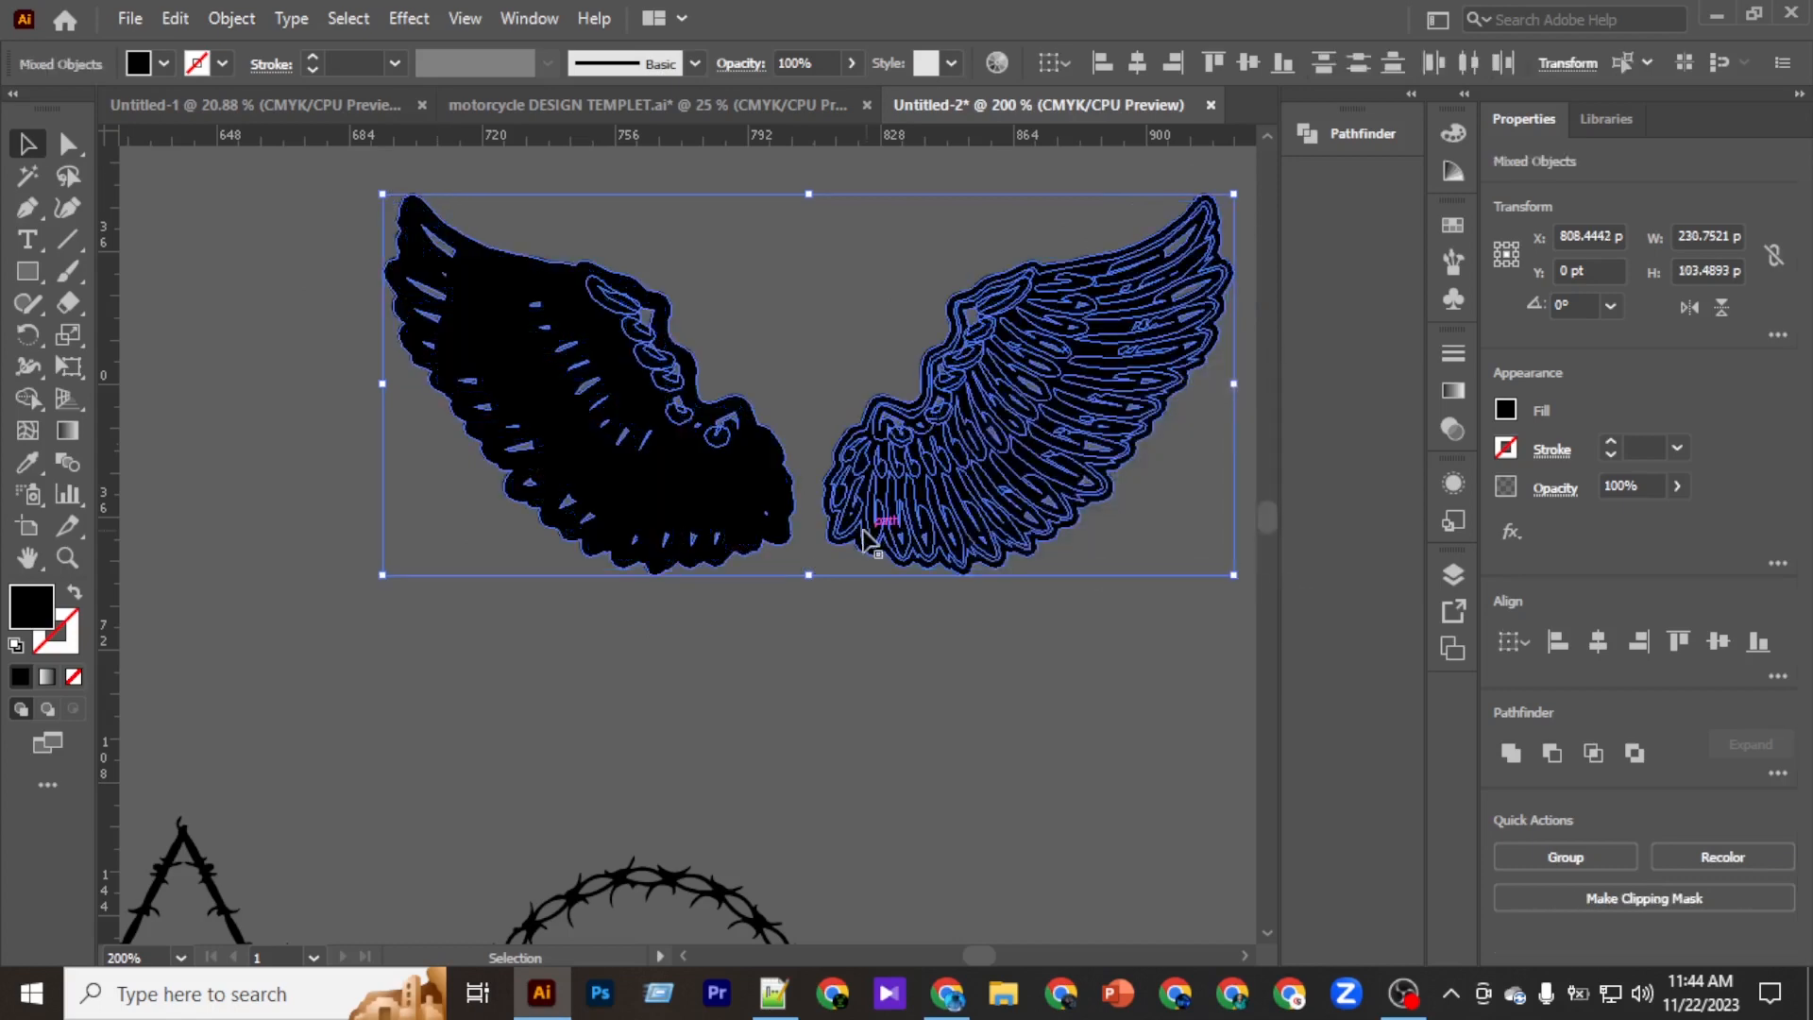
# Cut the offset wing paths, paste them in front at the same place, and unite them into a solid silhouette.
pyautogui.hotkey('ctrl', 'x')
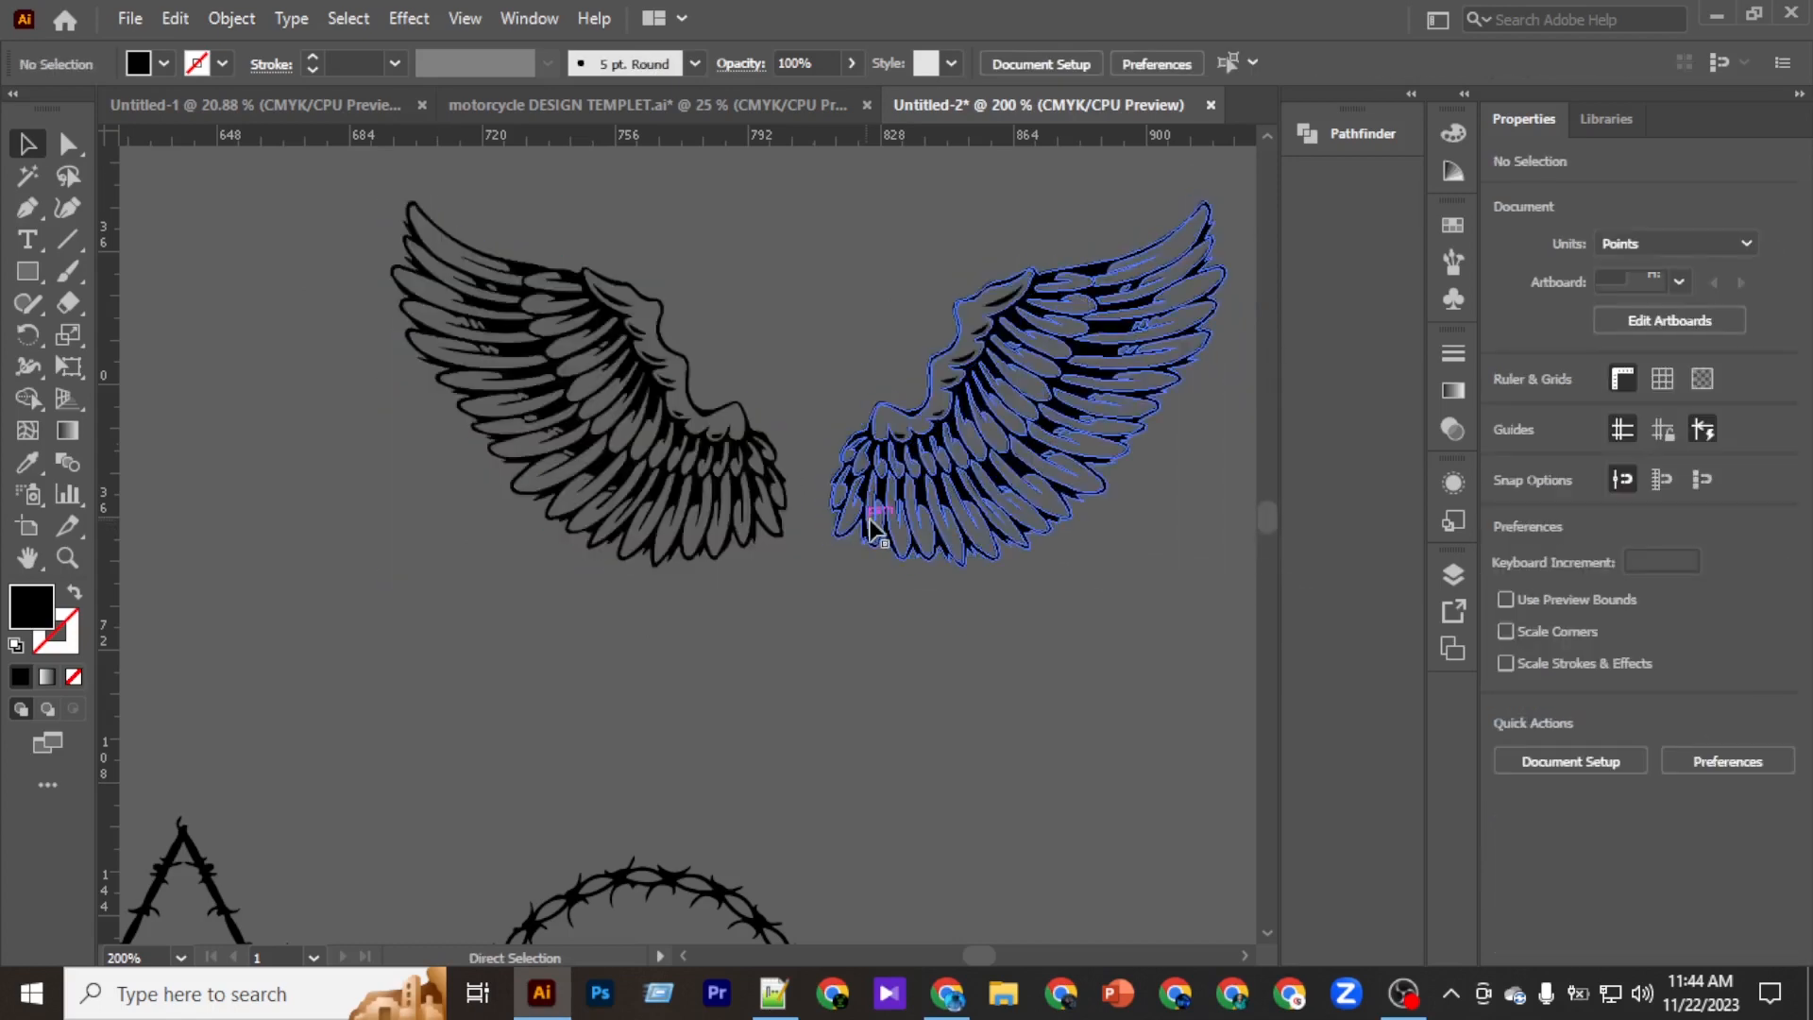
pyautogui.hotkey('ctrl', 'v')
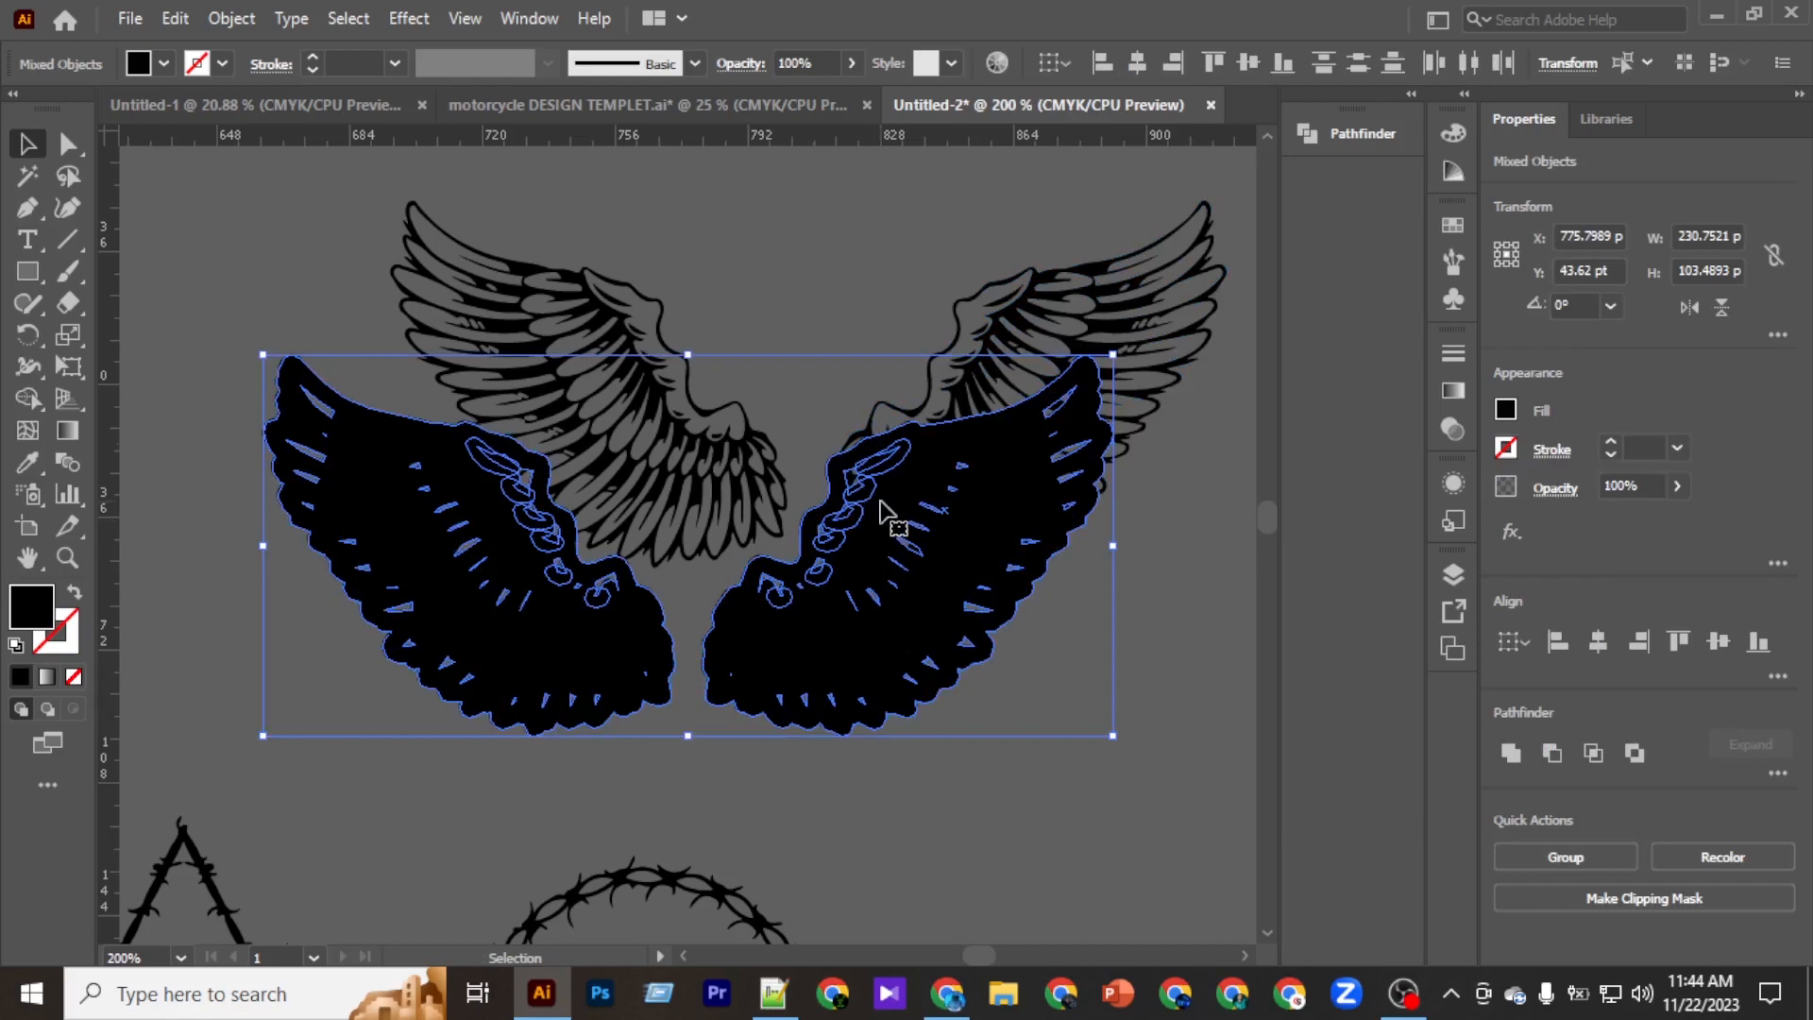
pyautogui.hotkey('ctrl', 'z')
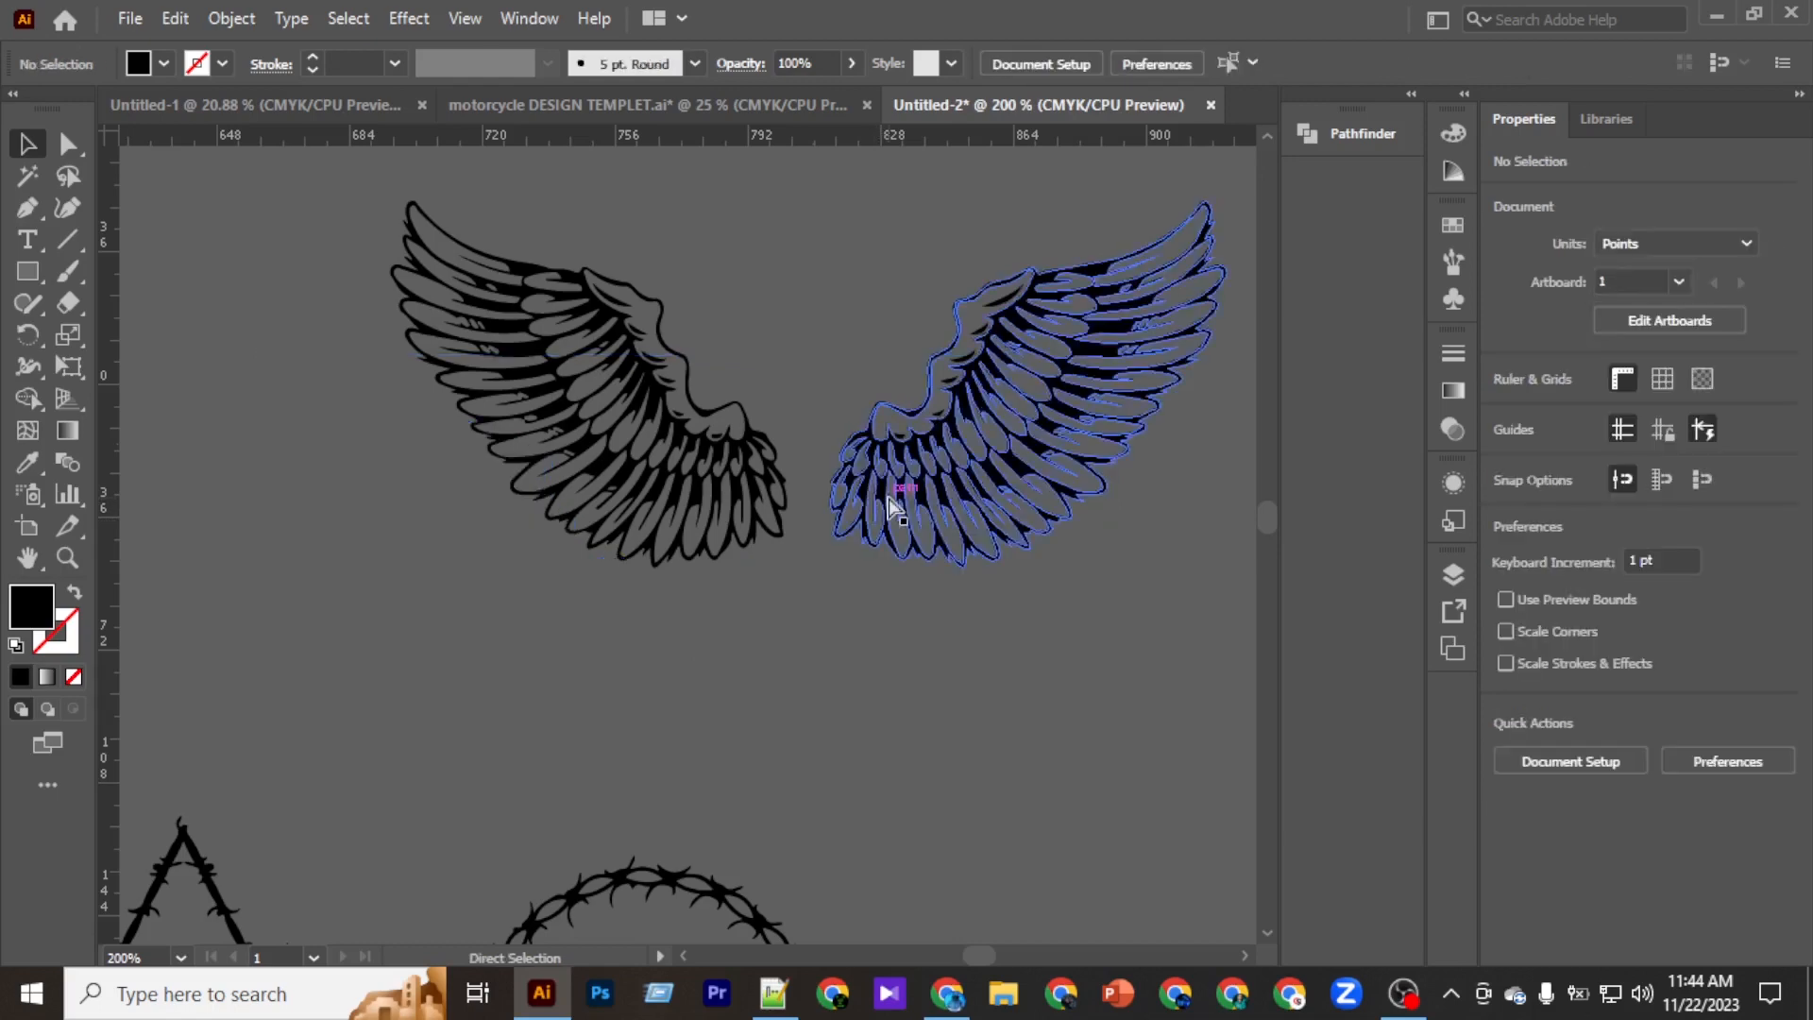
pyautogui.hotkey('ctrl', 'f')
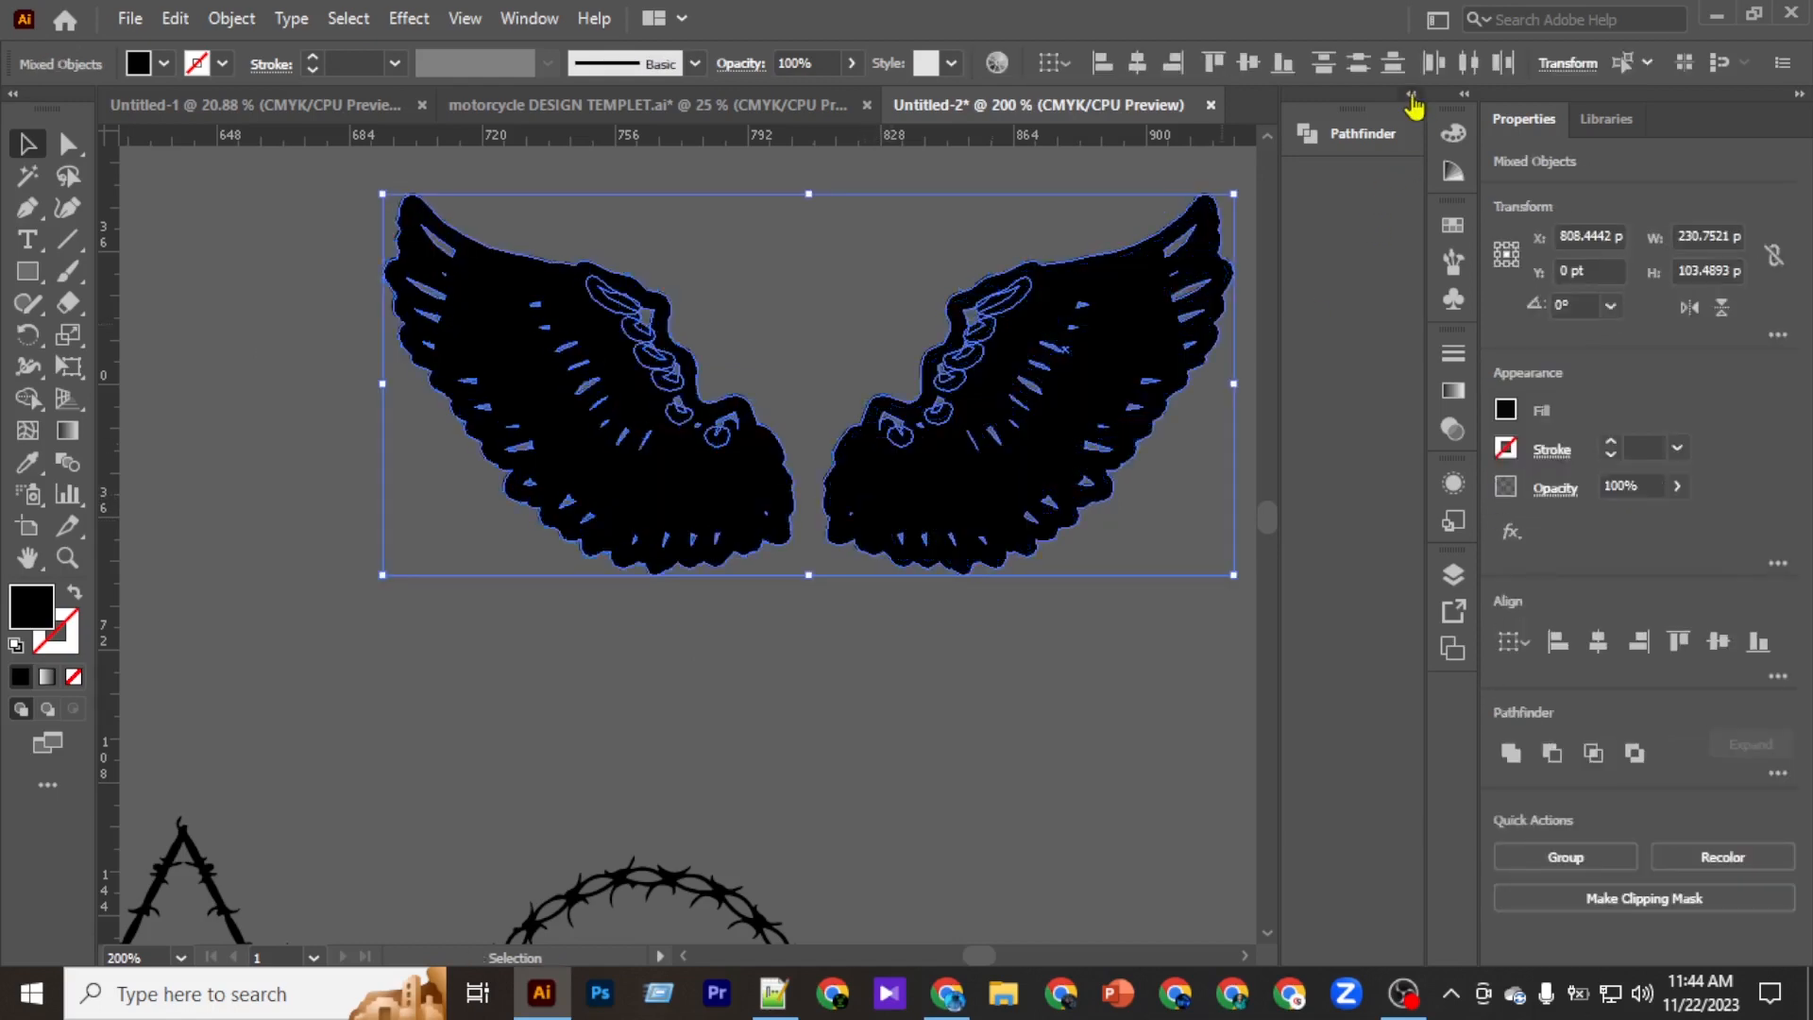
pyautogui.click(1412, 99)
pyautogui.click(1141, 191)
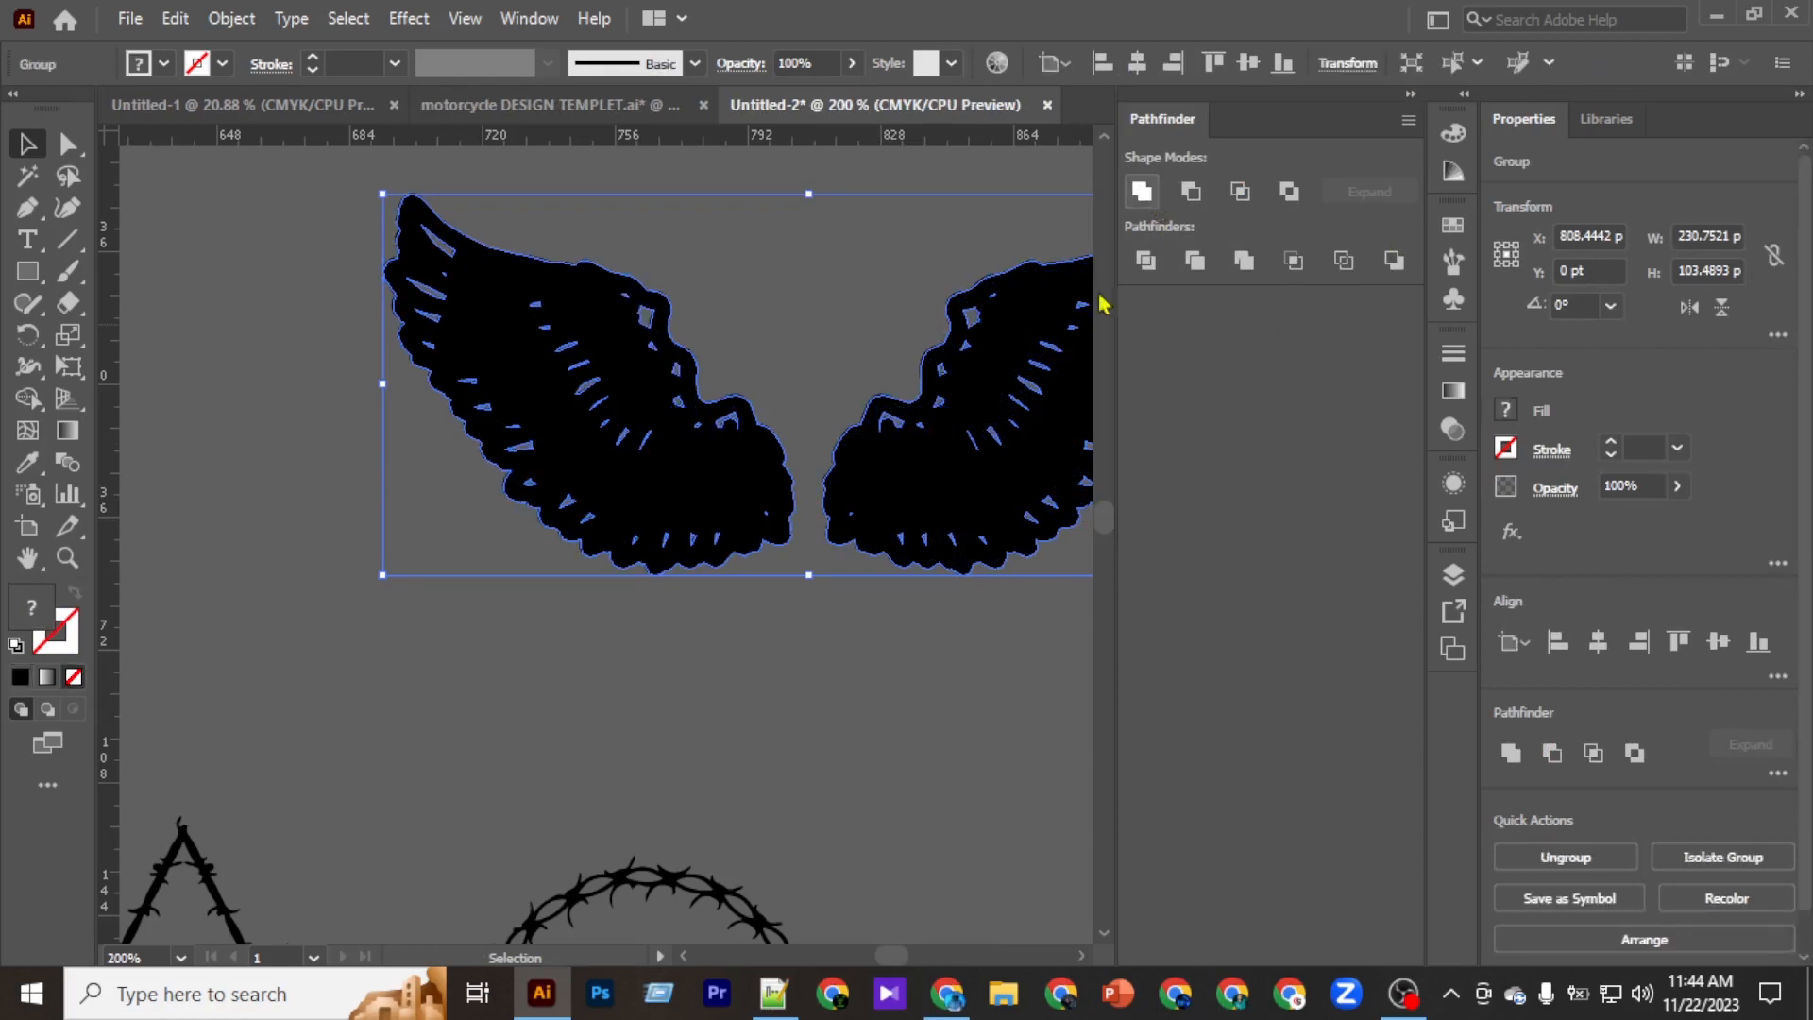
# Fill the wing silhouette with white (FFFFFF) behind the black line art and group both together.
pyautogui.doubleClick(26, 612)
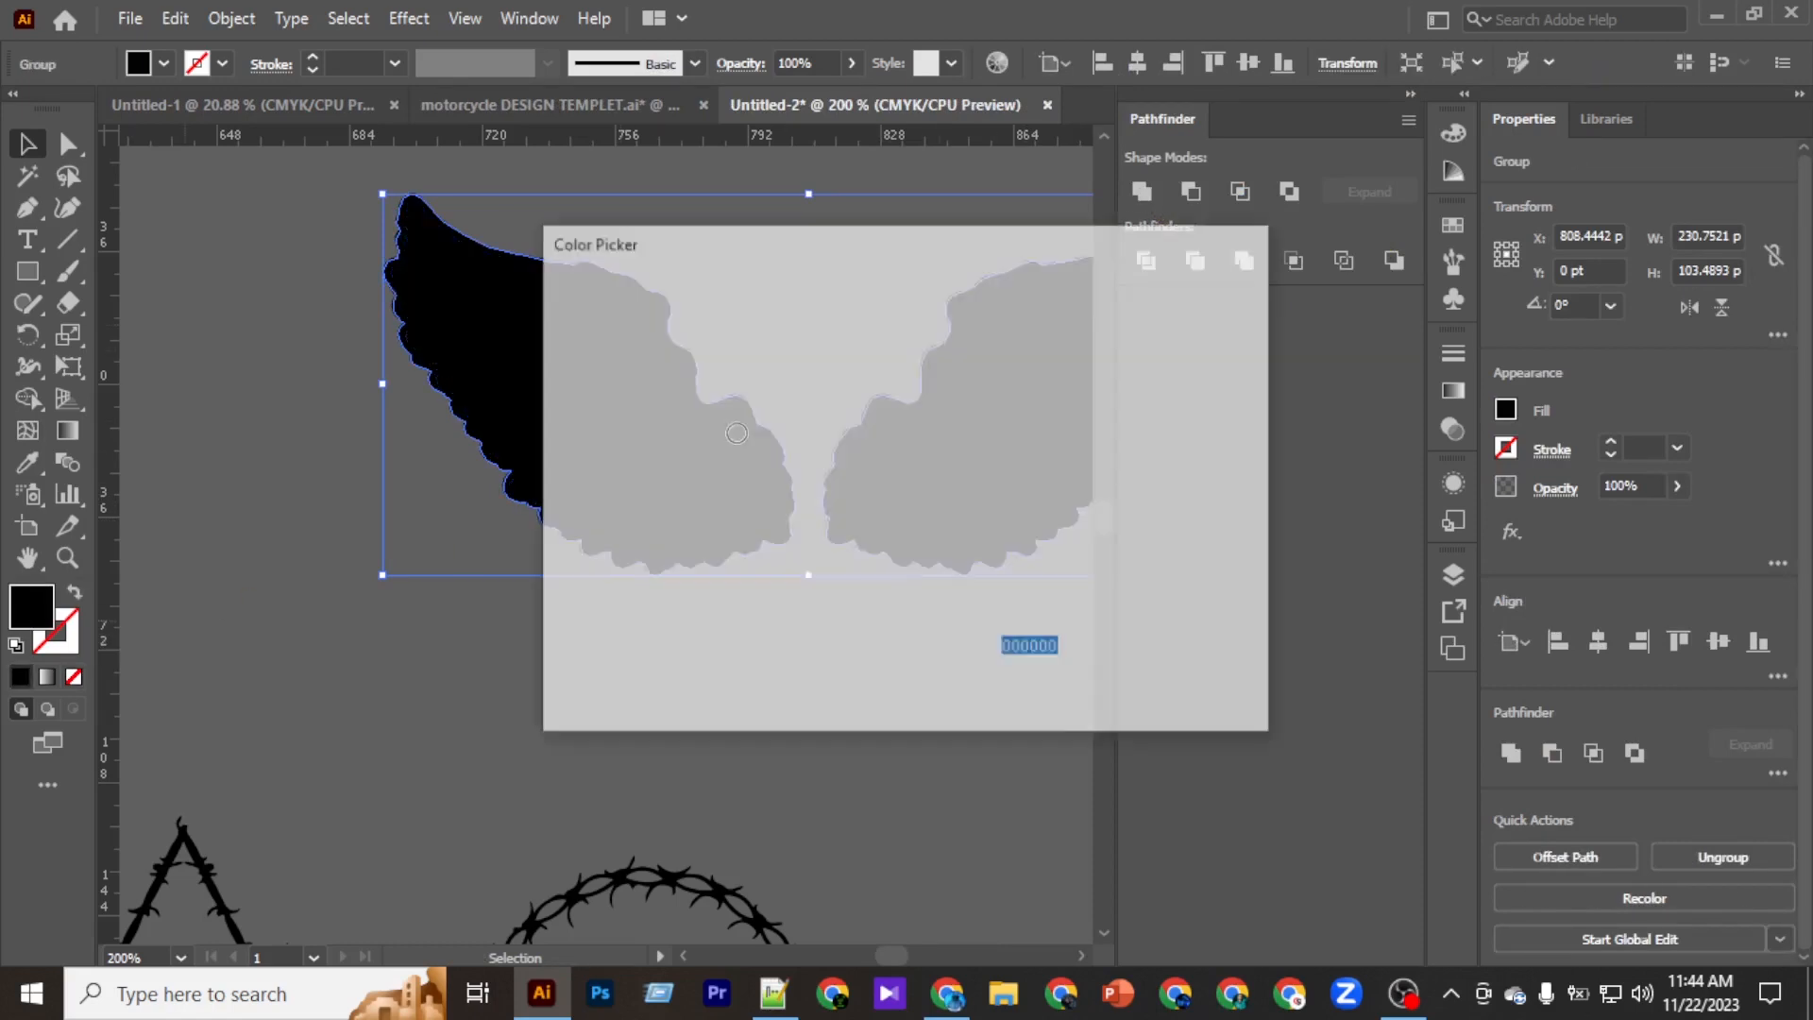
pyautogui.click(563, 322)
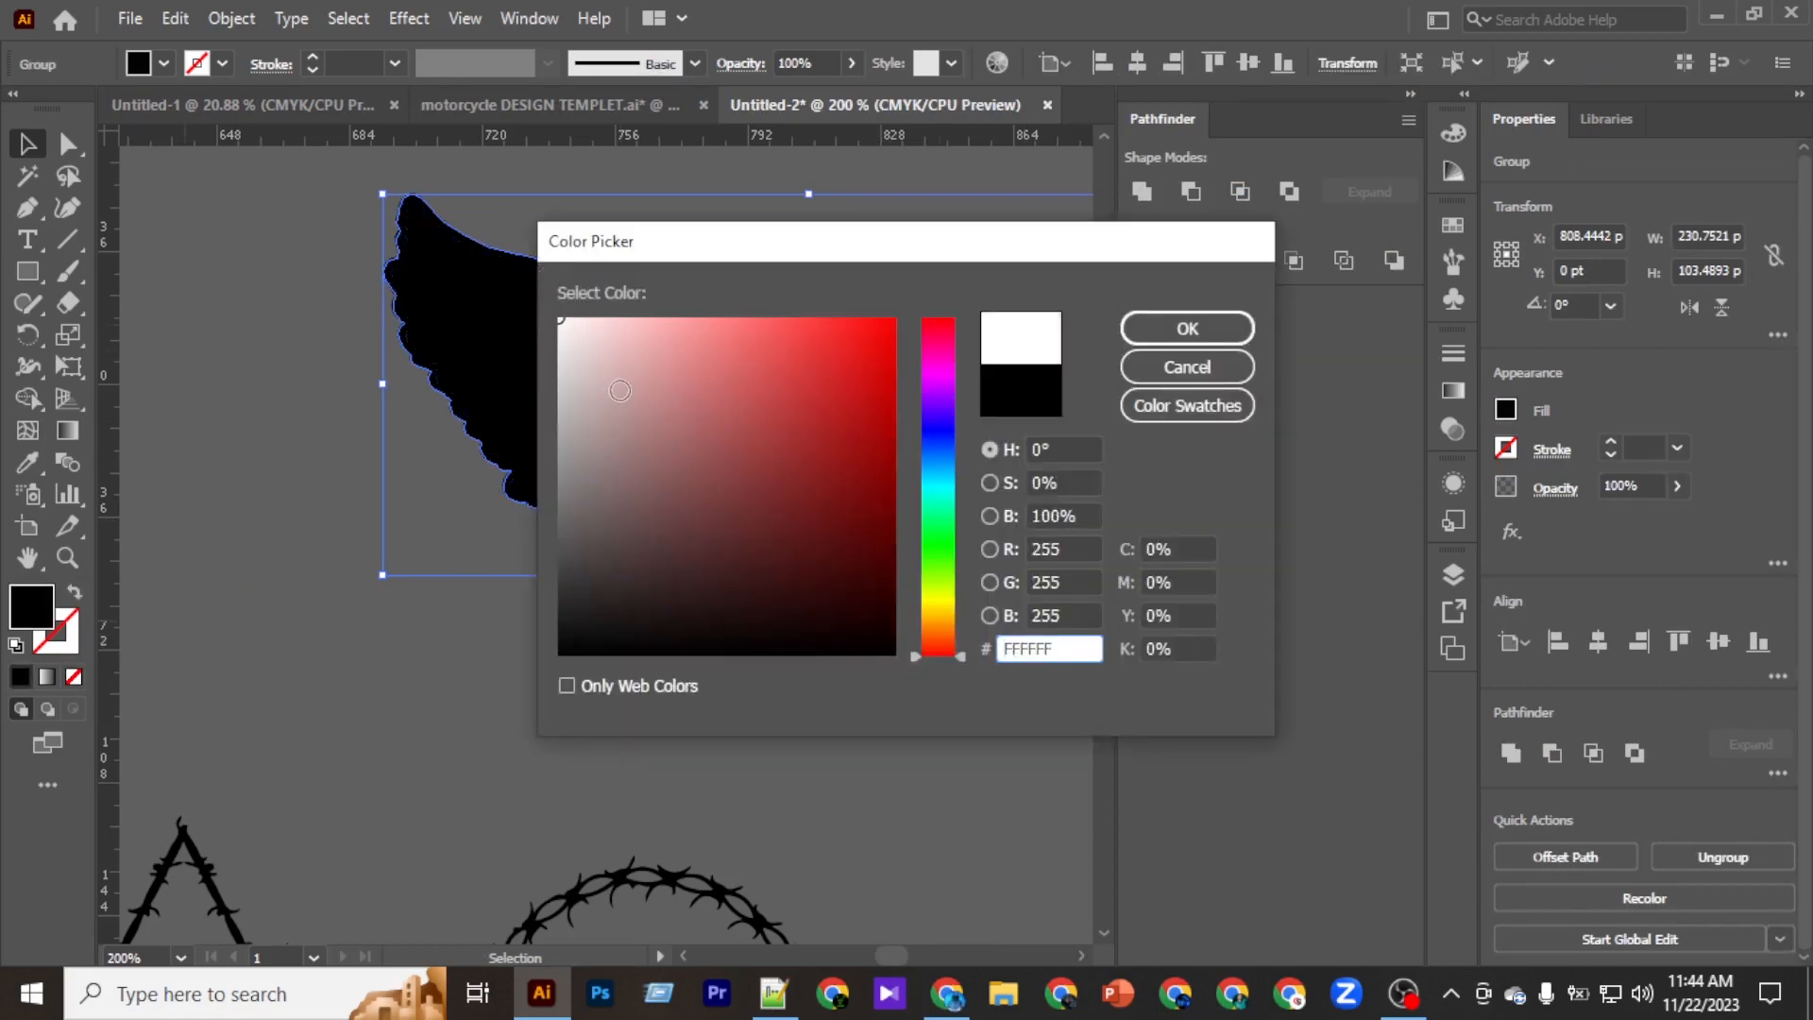
pyautogui.press('Return')
pyautogui.scroll(1, 810, 463)
pyautogui.click(1406, 98)
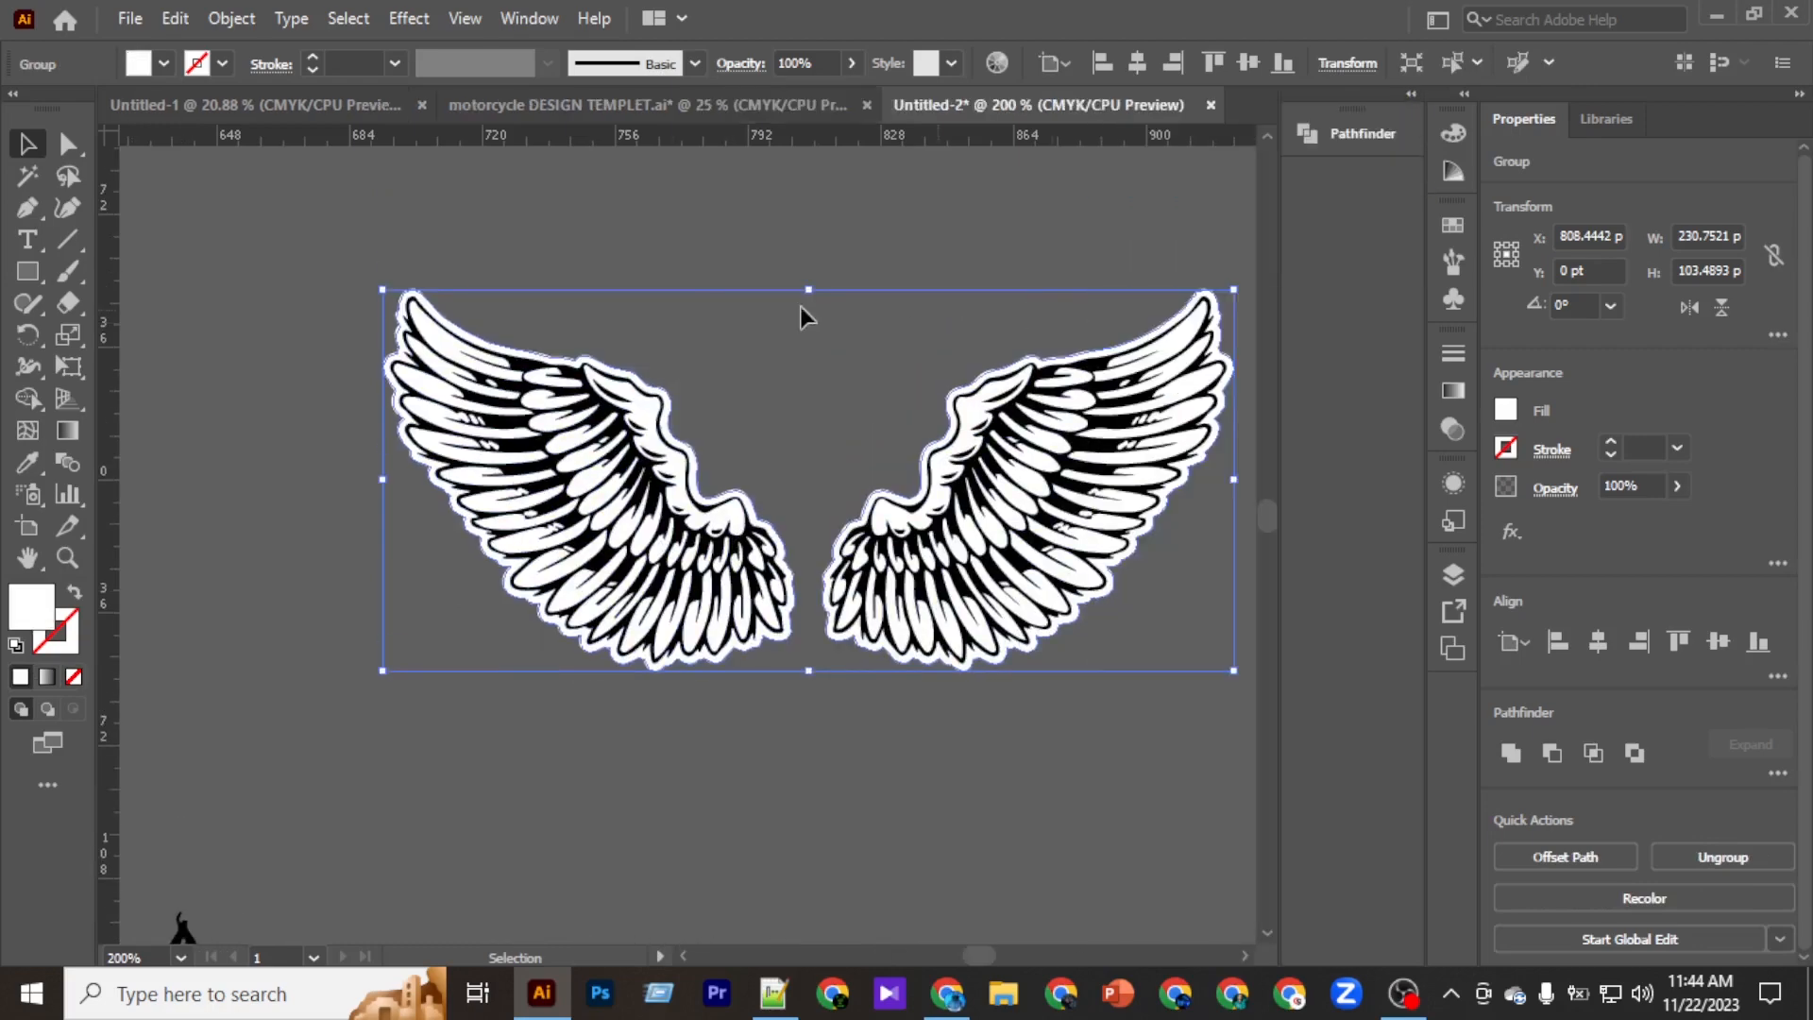
pyautogui.moveTo(352, 233); pyautogui.dragTo(1096, 714)
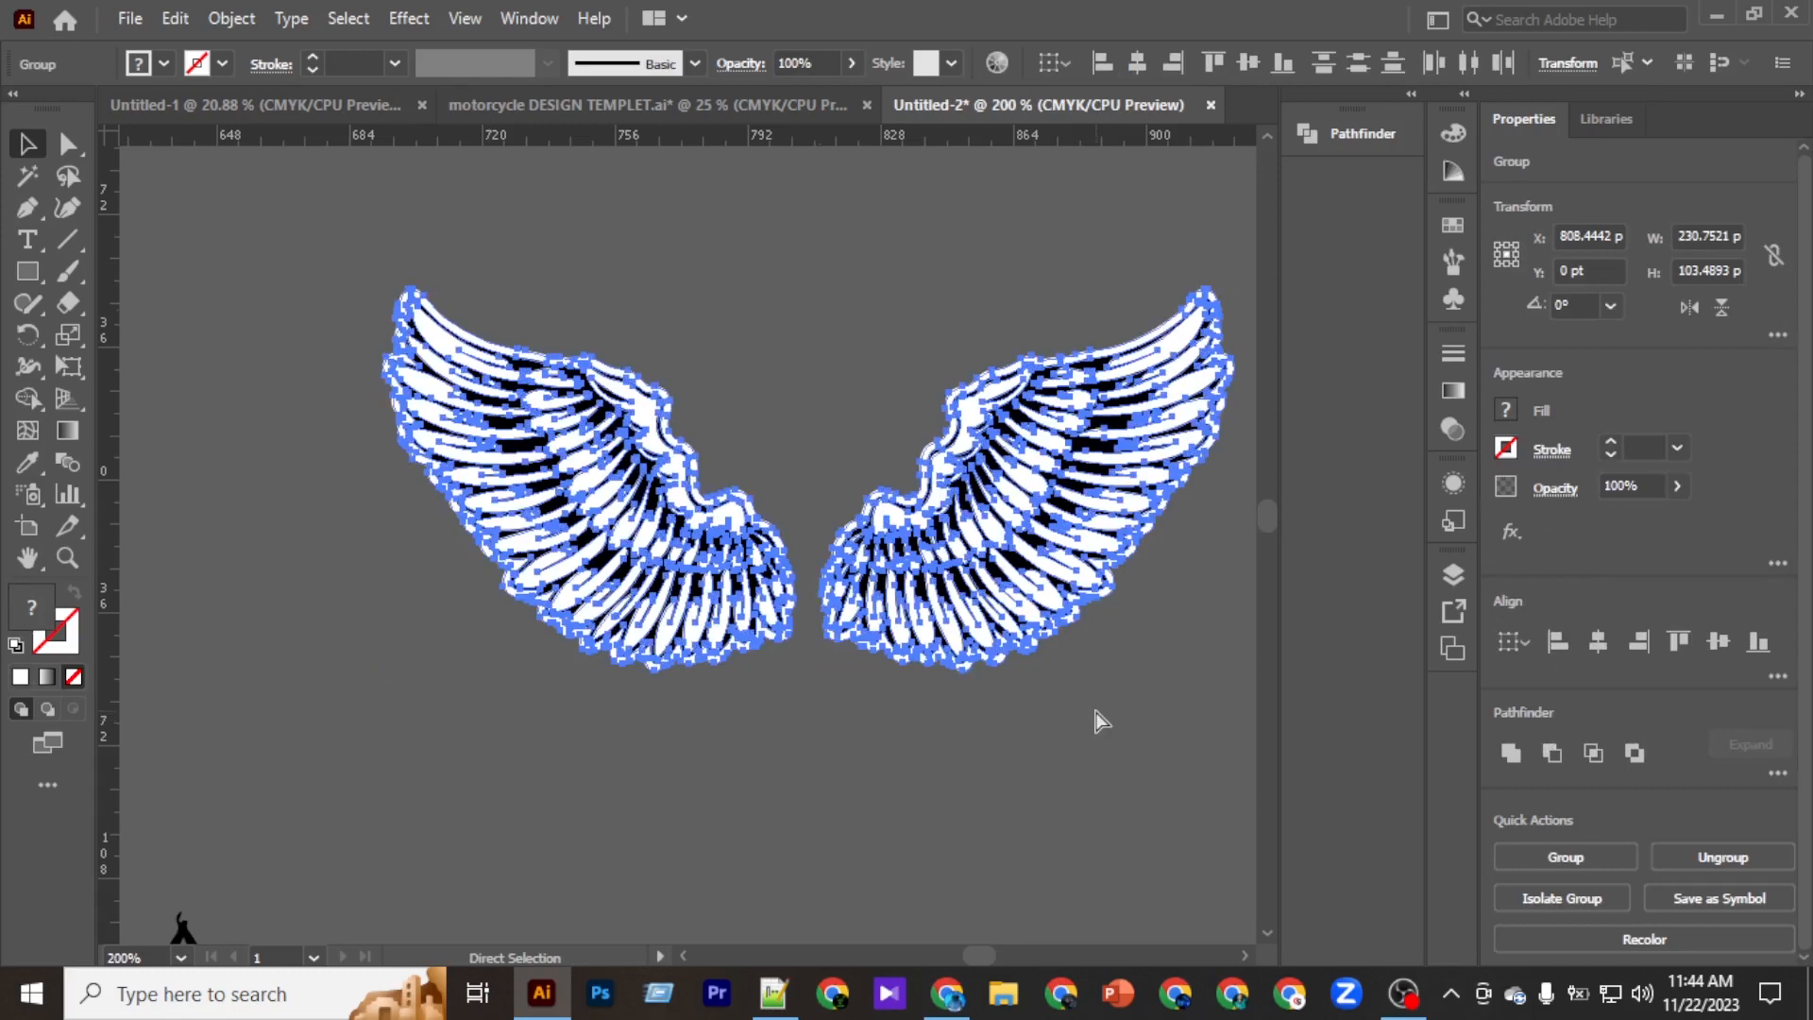
pyautogui.hotkey('ctrl', 'g')
pyautogui.scroll(2, 710, 624)
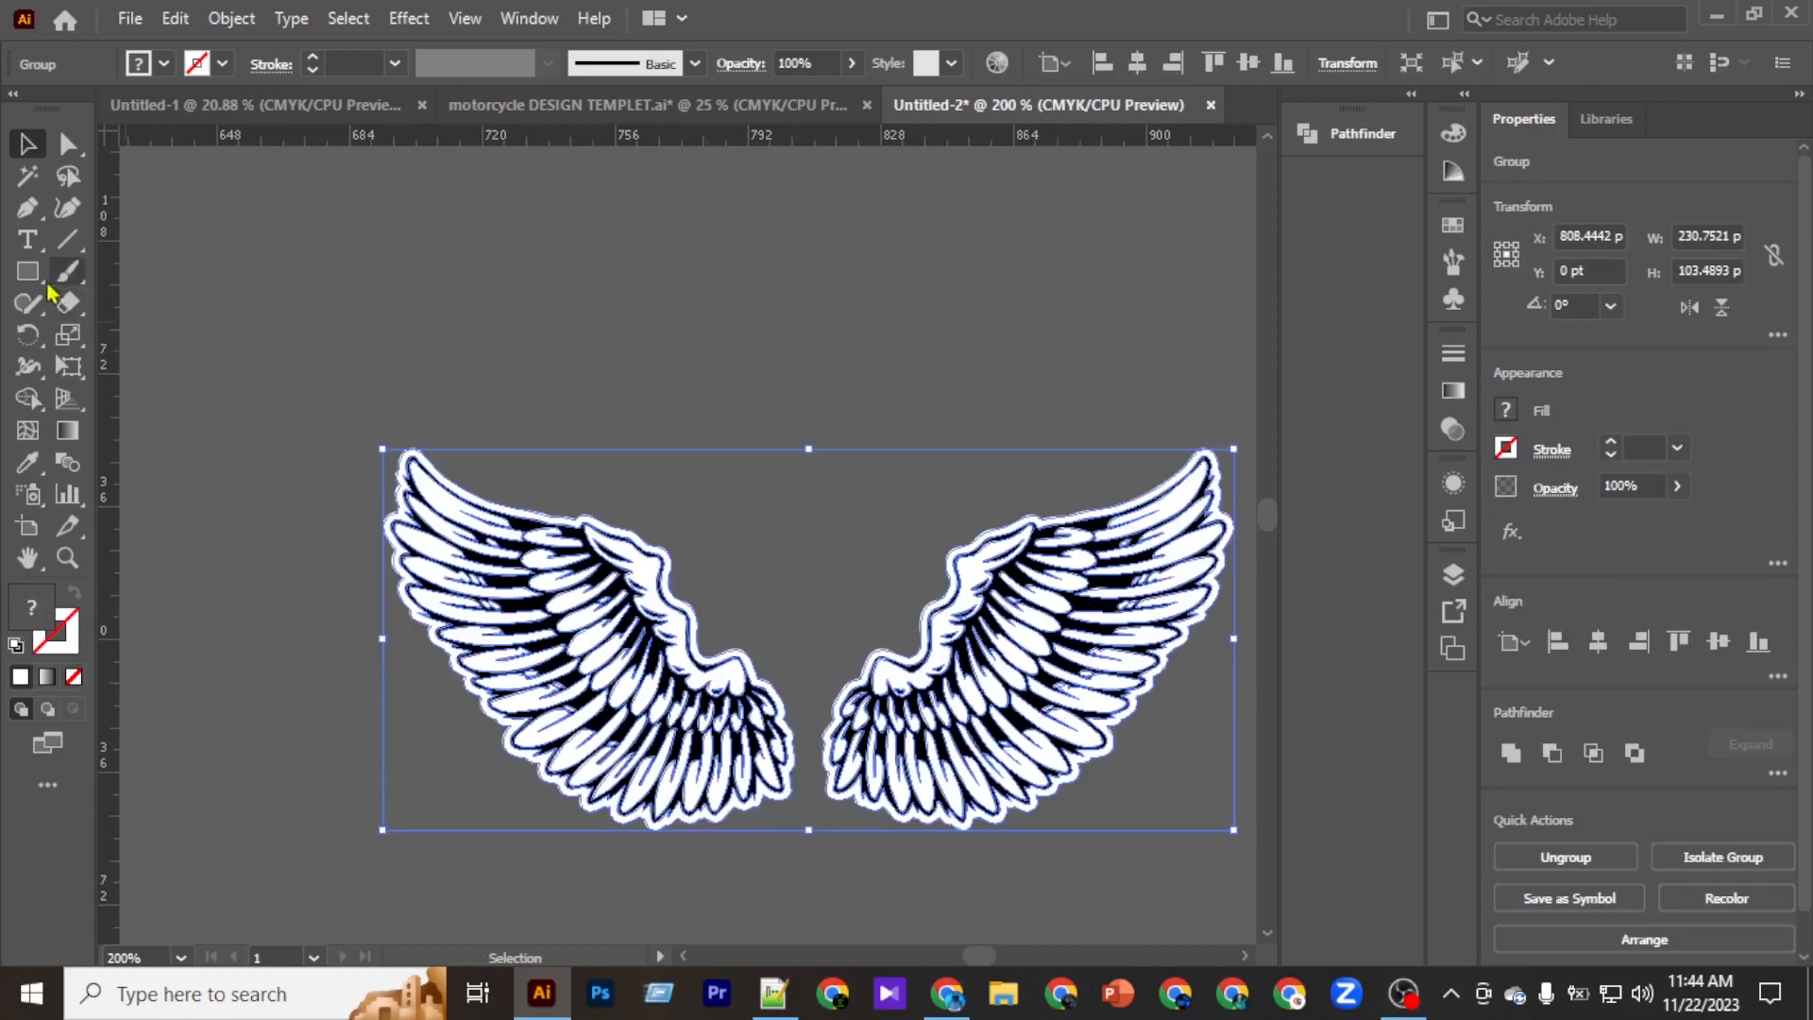
pyautogui.moveTo(28, 272); pyautogui.dragTo(147, 288)
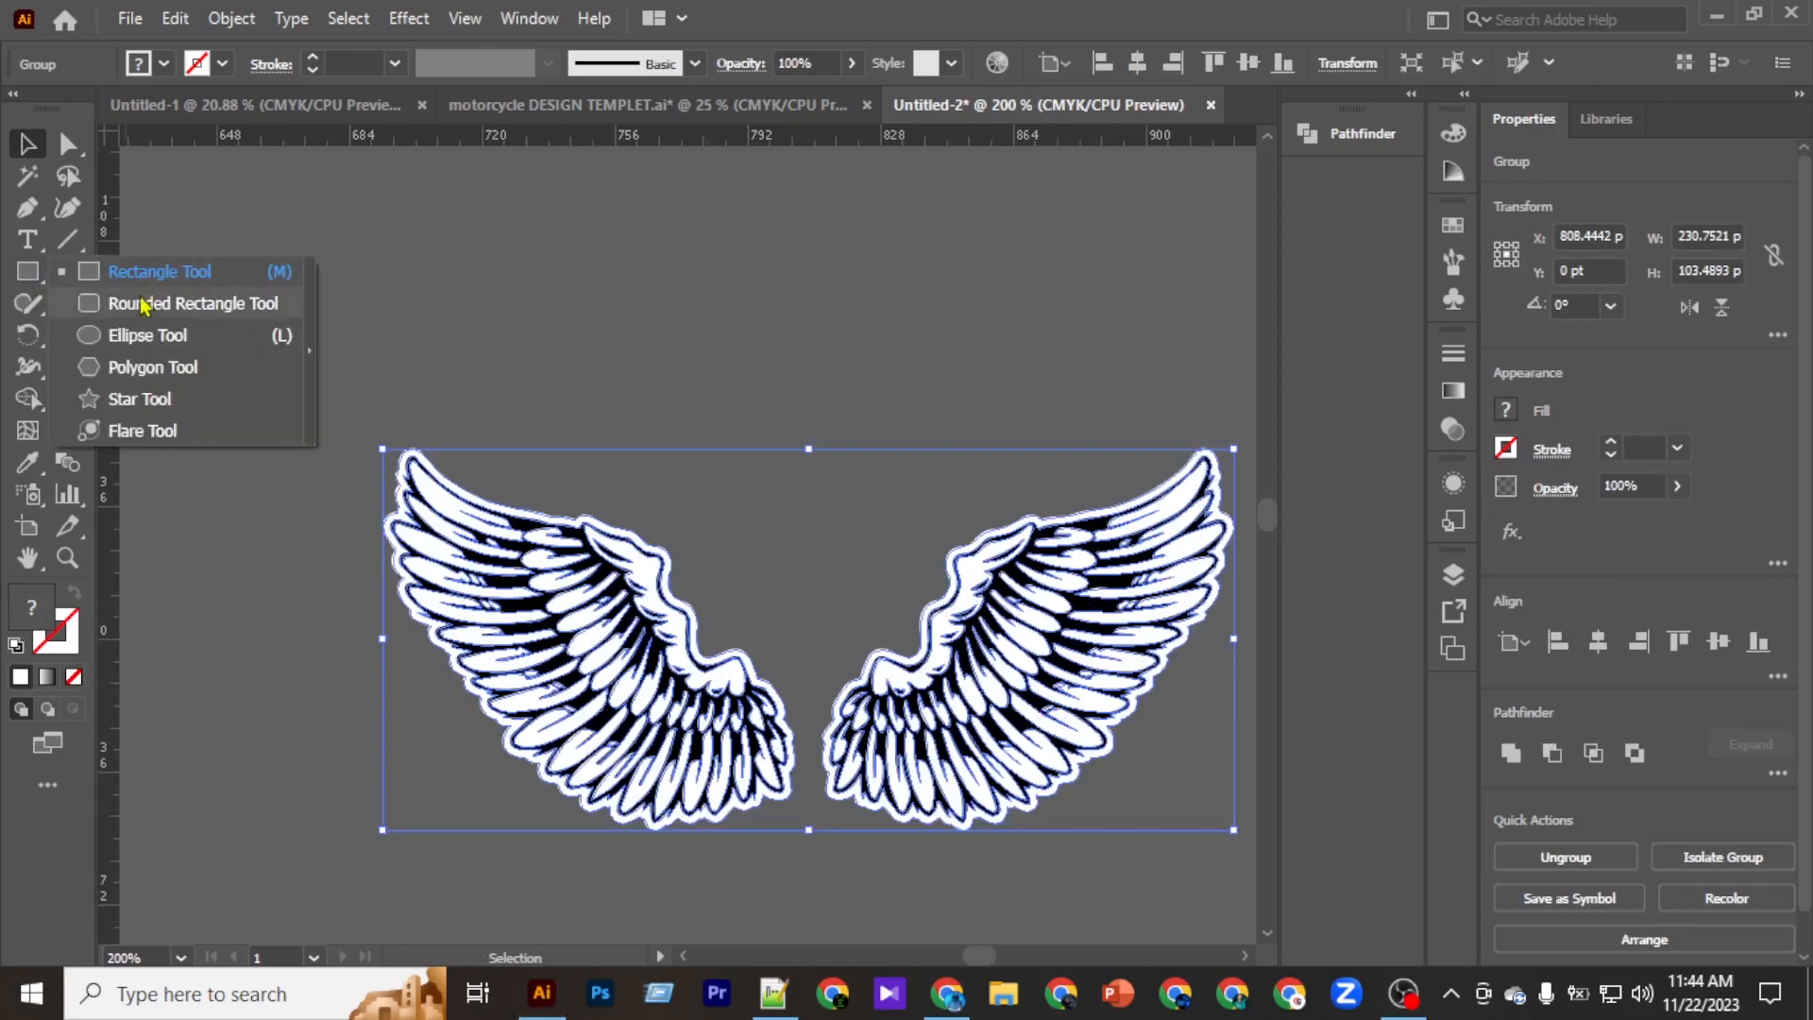
pyautogui.click(151, 337)
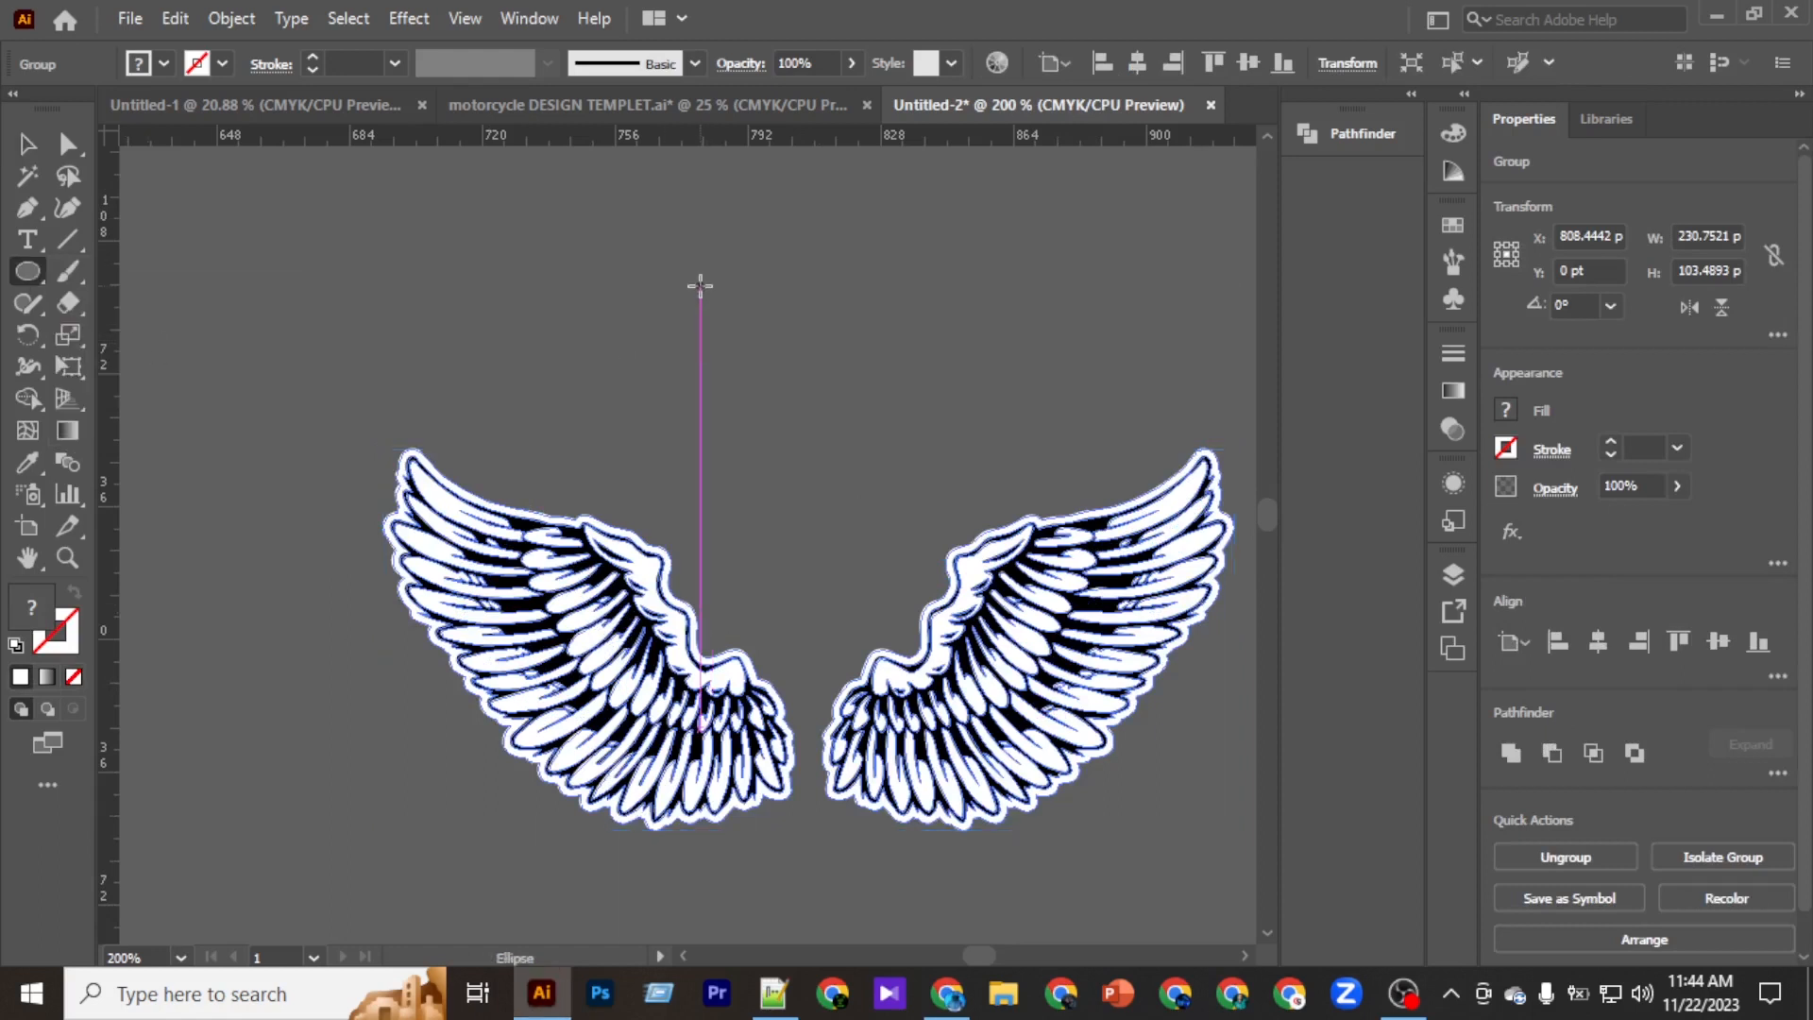
pyautogui.moveTo(680, 259); pyautogui.dragTo(957, 618)
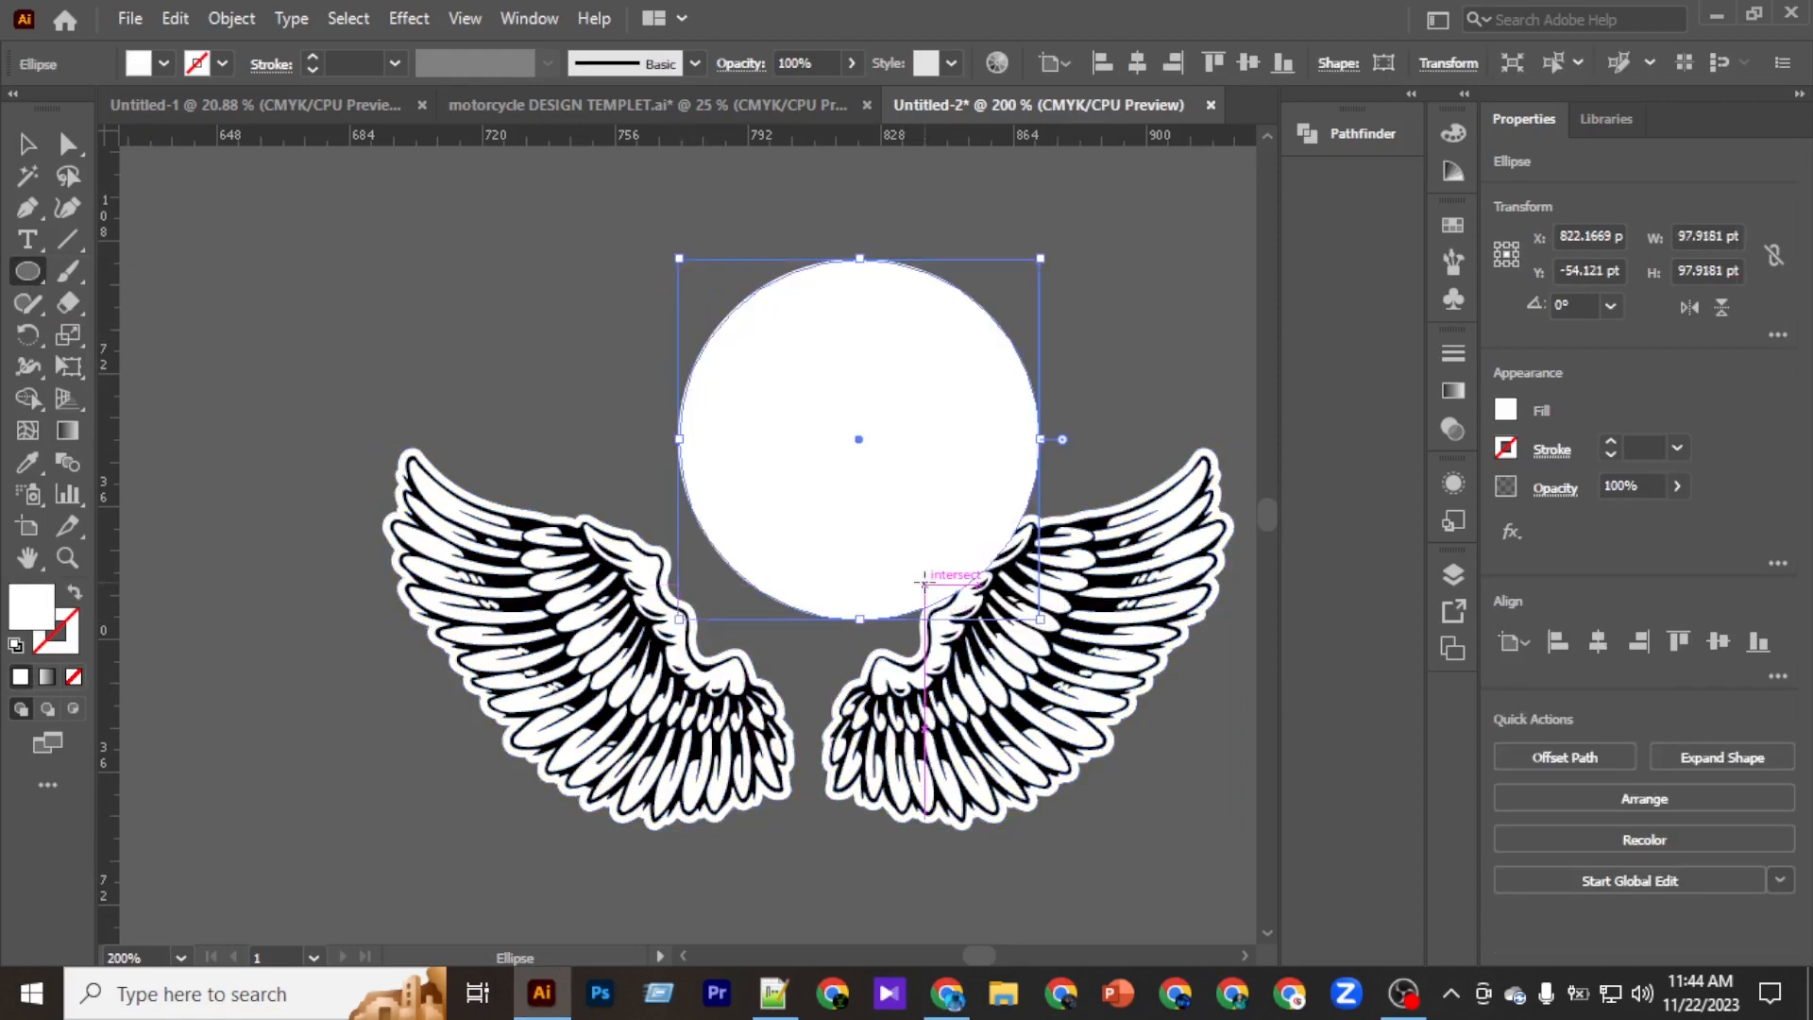
pyautogui.hotkey('ctrl', 'z')
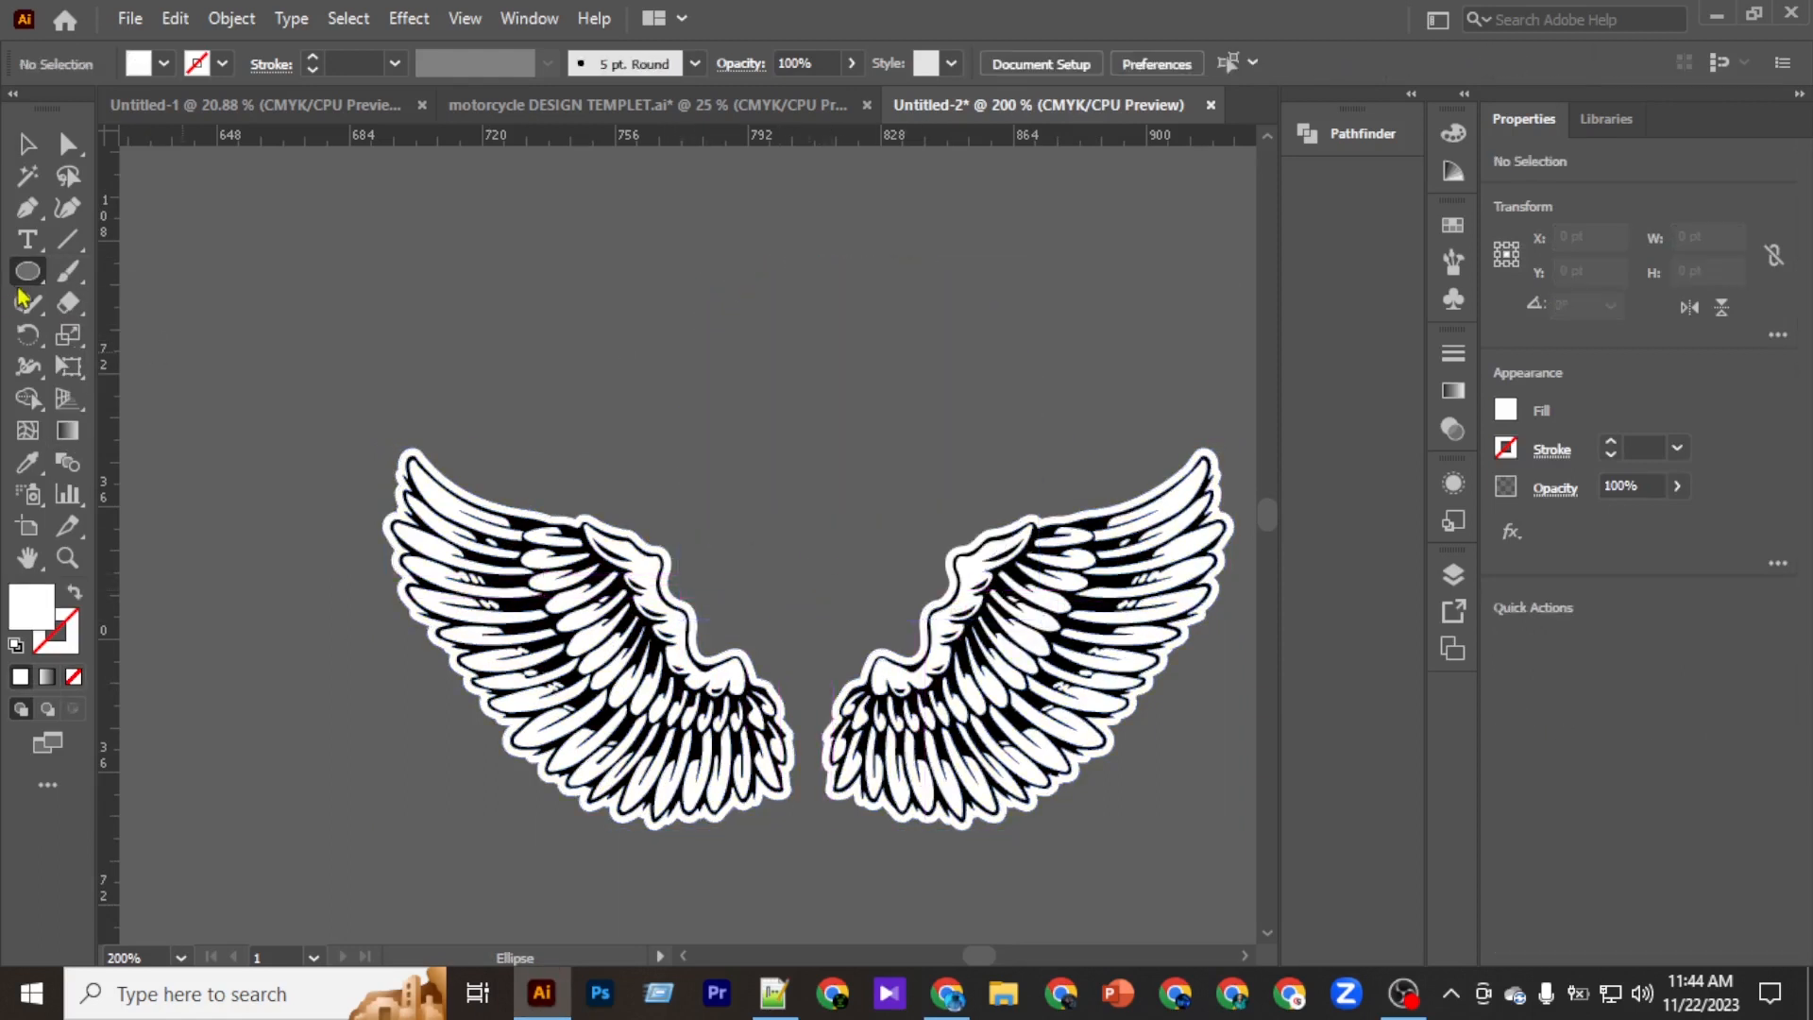
# Draw a circle about 91.5 pt in diameter with the Ellipse tool and move it clear above the wings.
pyautogui.moveTo(21, 274); pyautogui.dragTo(115, 343)
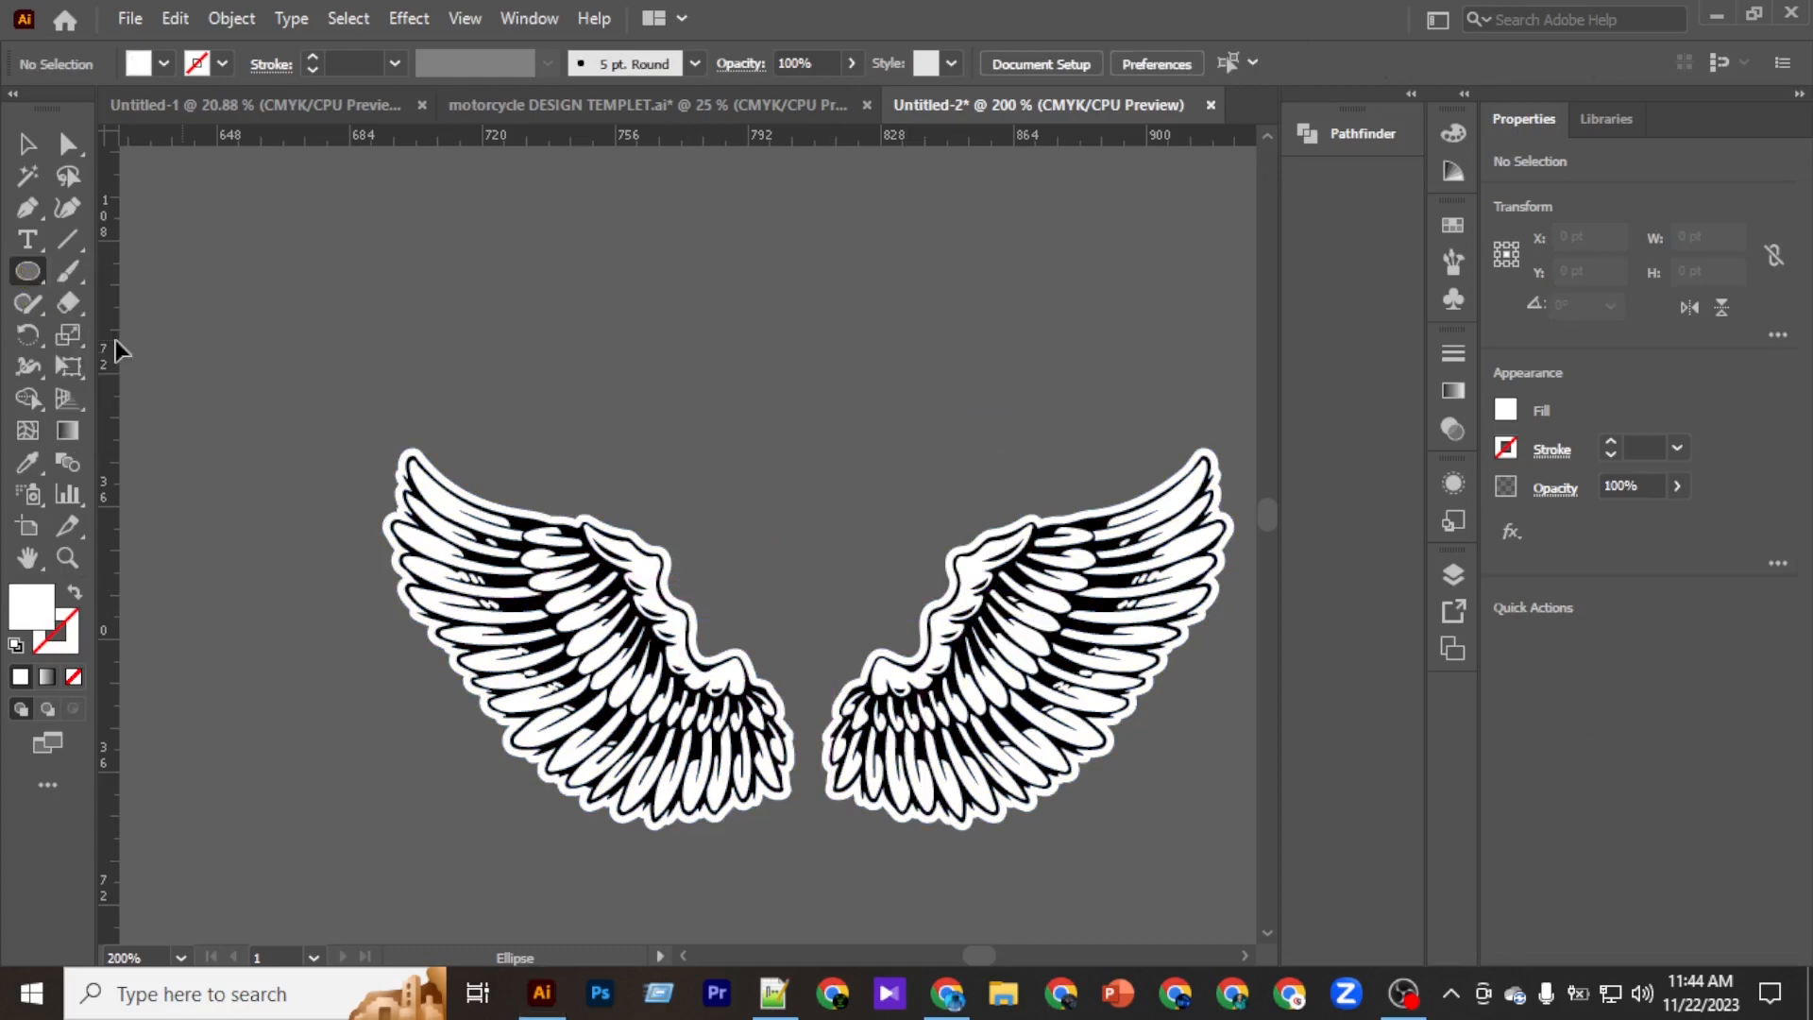
pyautogui.moveTo(631, 265); pyautogui.dragTo(968, 602)
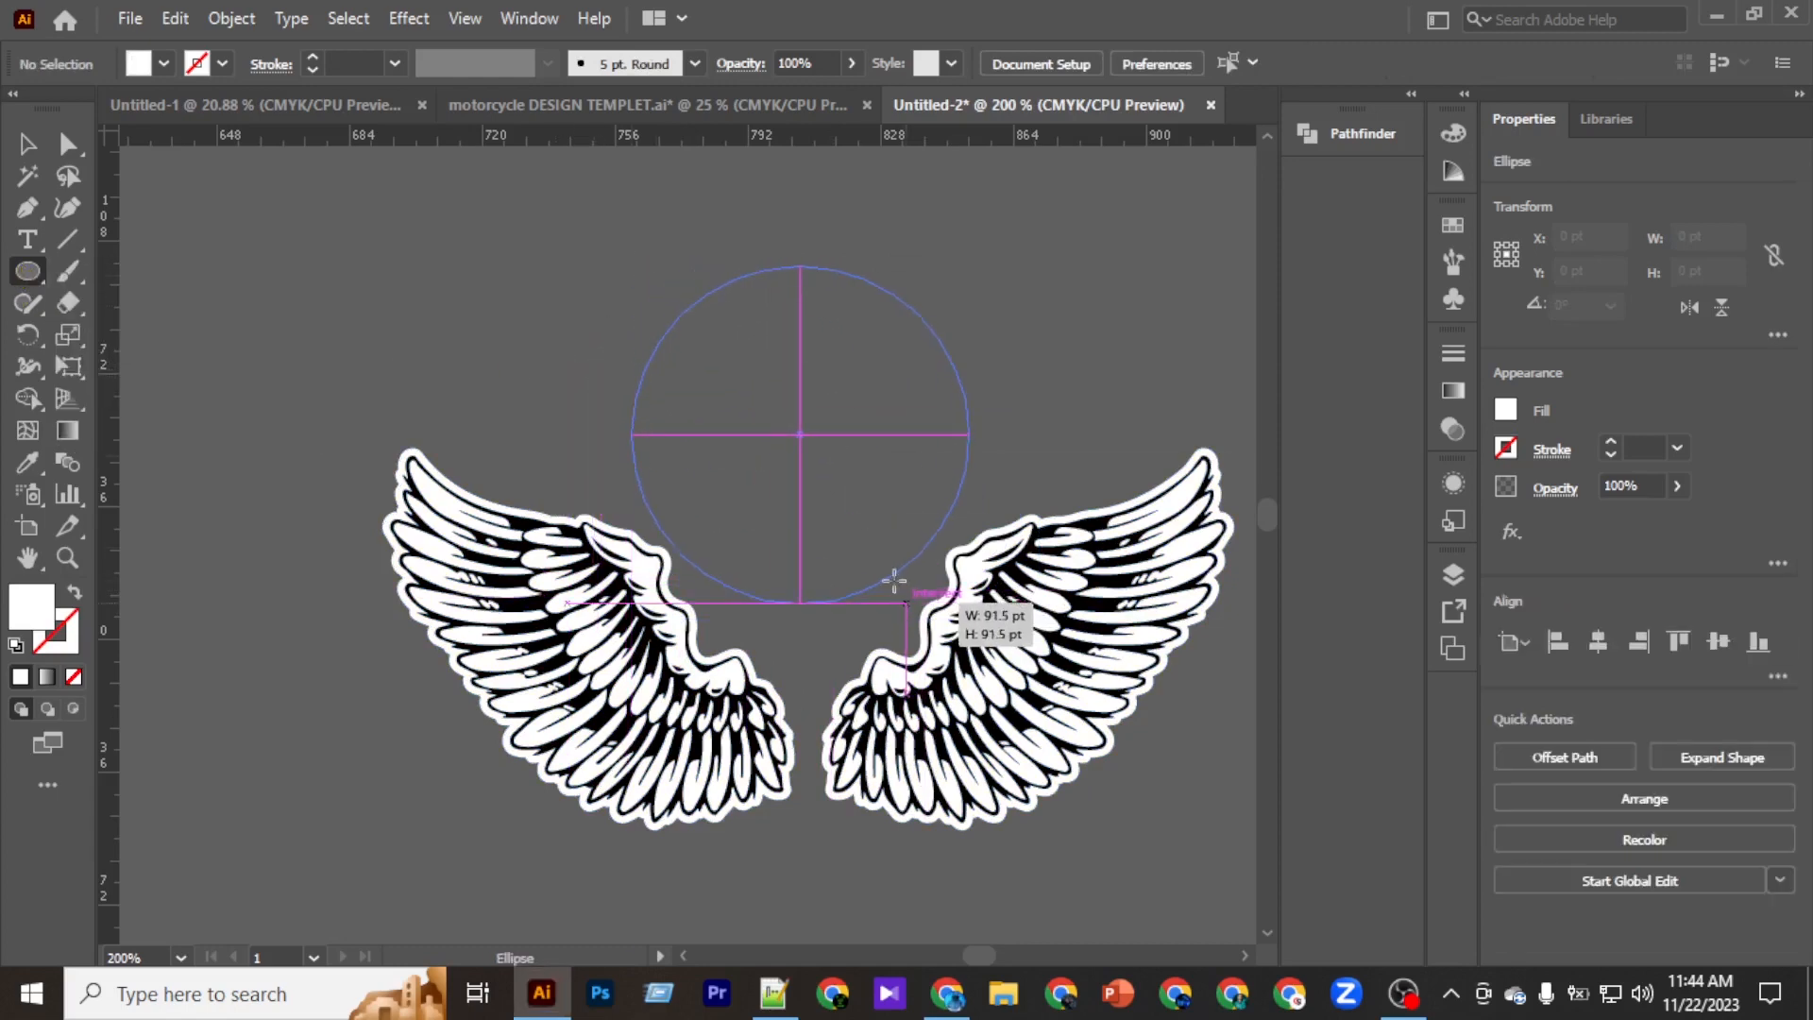
pyautogui.click(26, 144)
pyautogui.scroll(3, 763, 460)
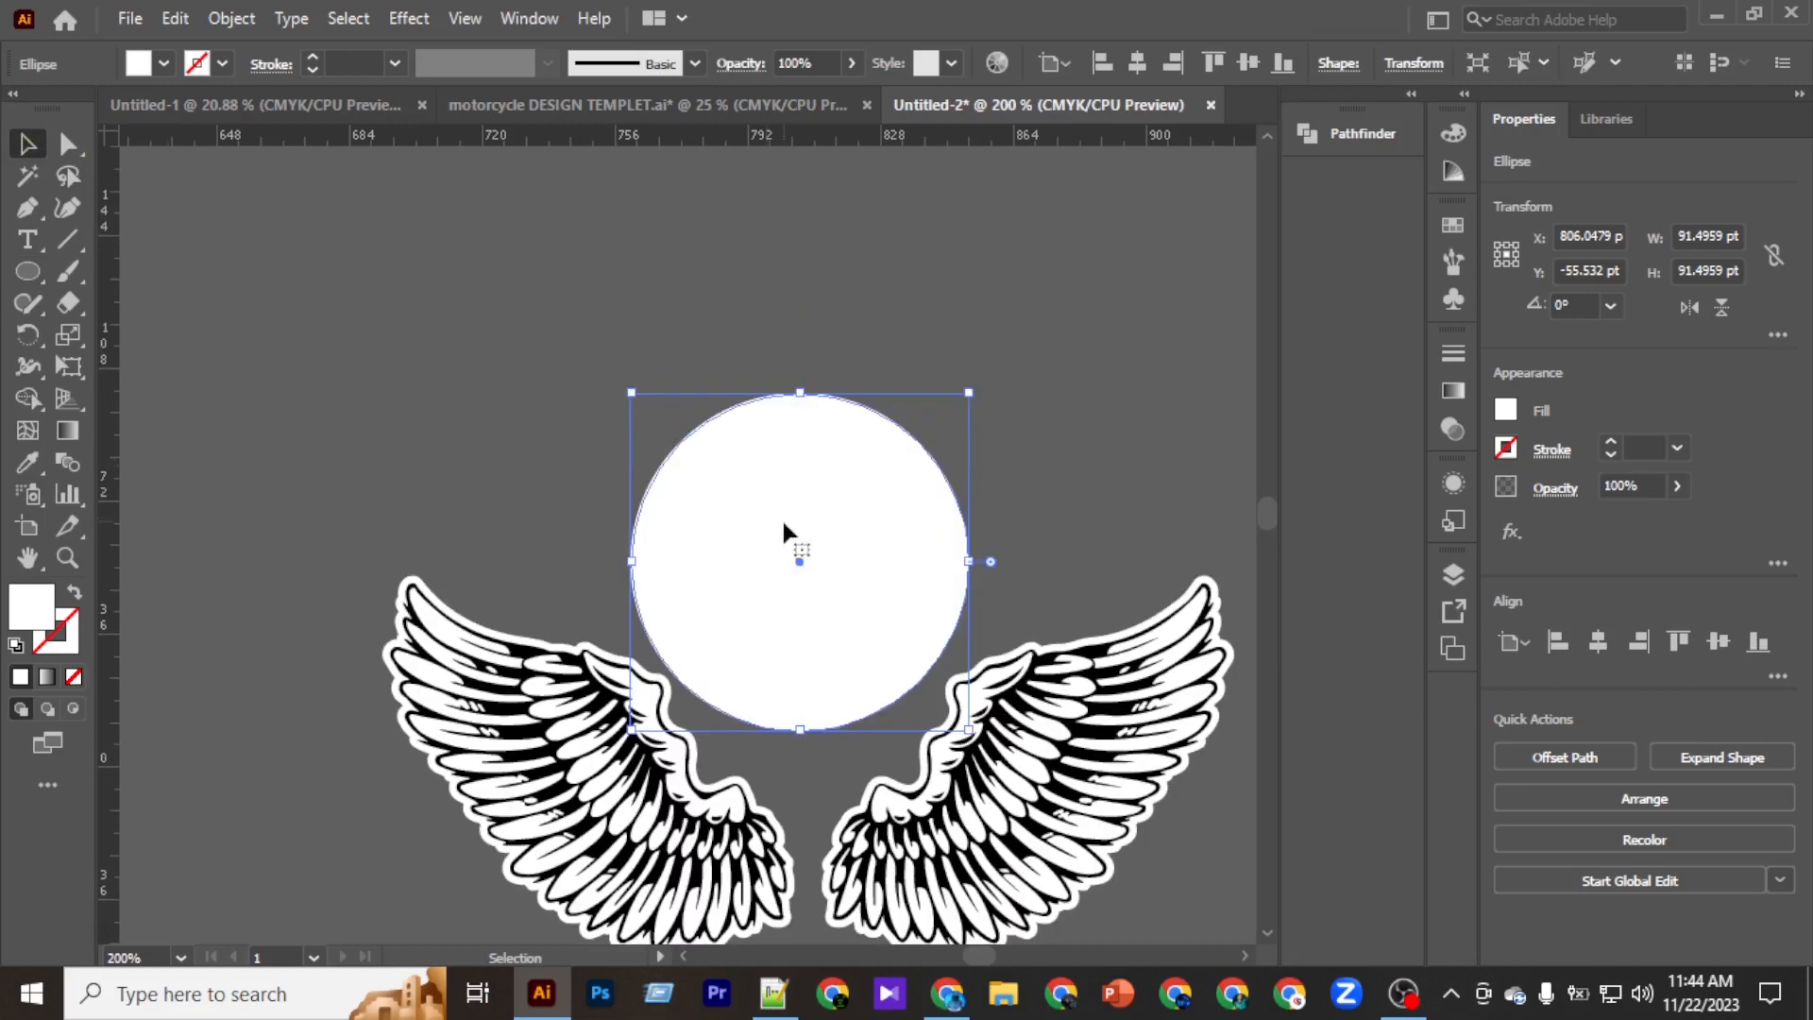
pyautogui.moveTo(782, 526); pyautogui.dragTo(745, 398)
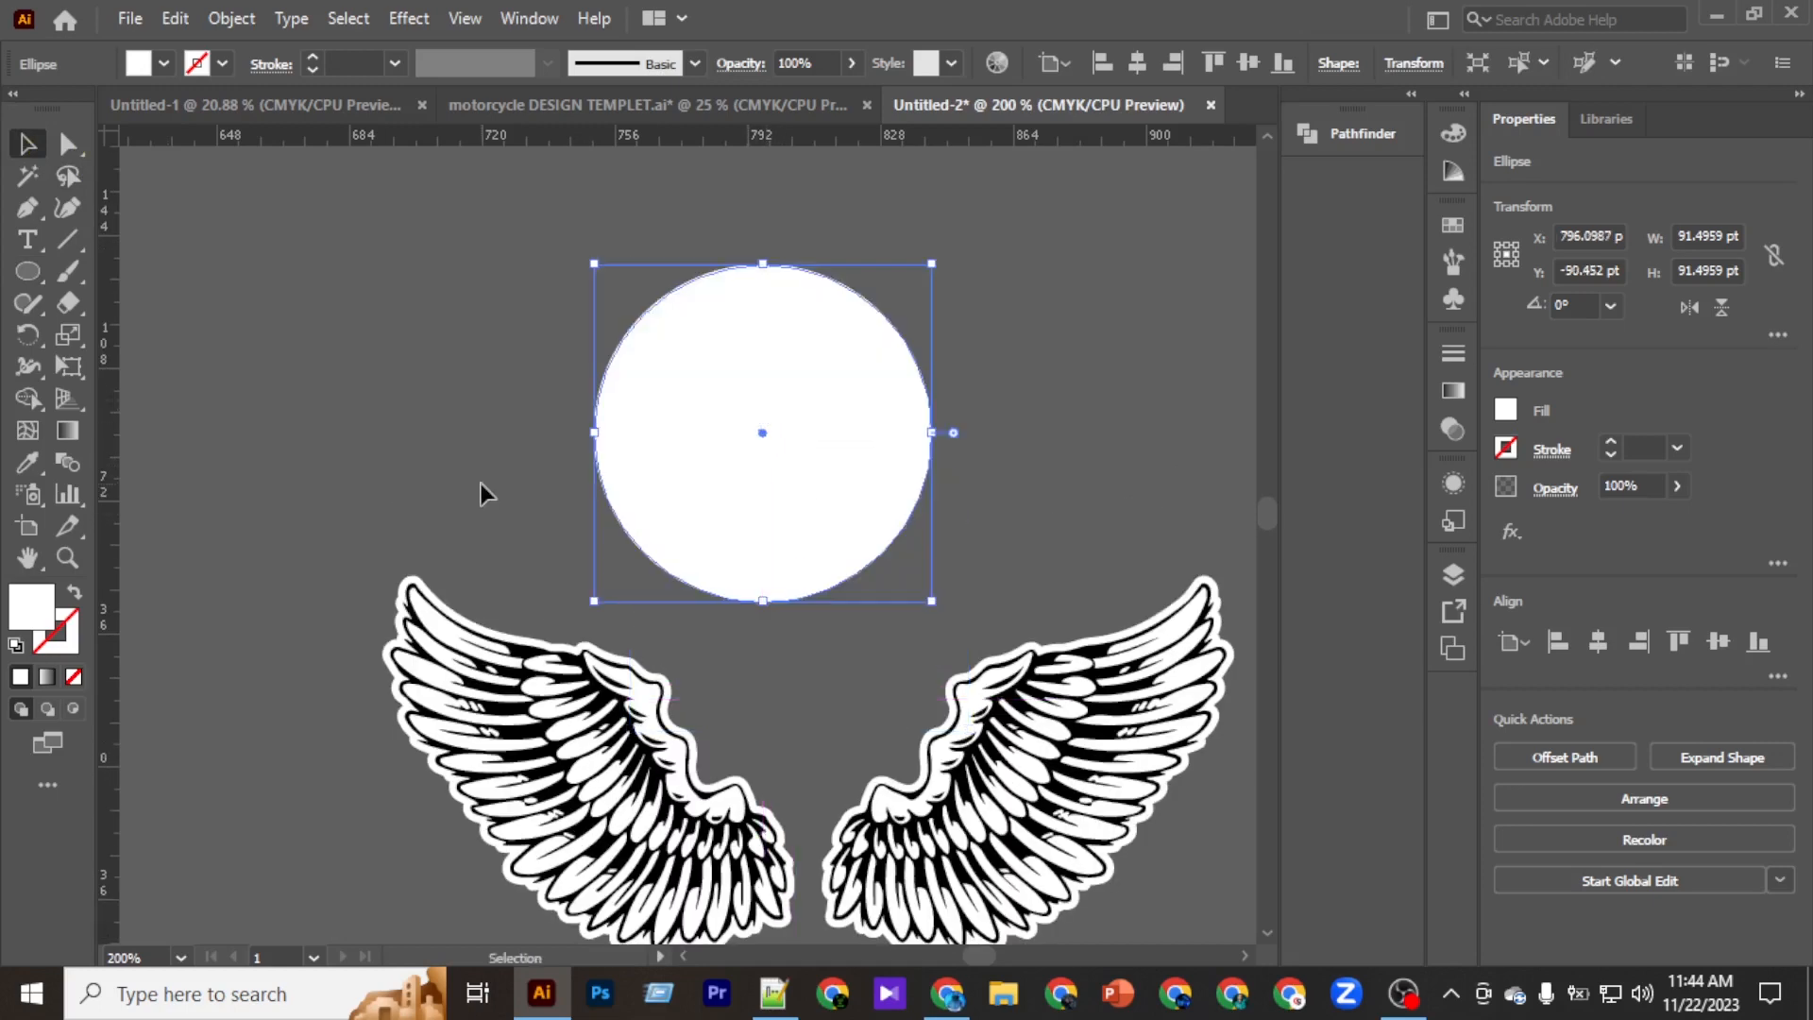
# Give the circle a white stroke and remove its fill.
pyautogui.click(72, 640)
pyautogui.click(20, 678)
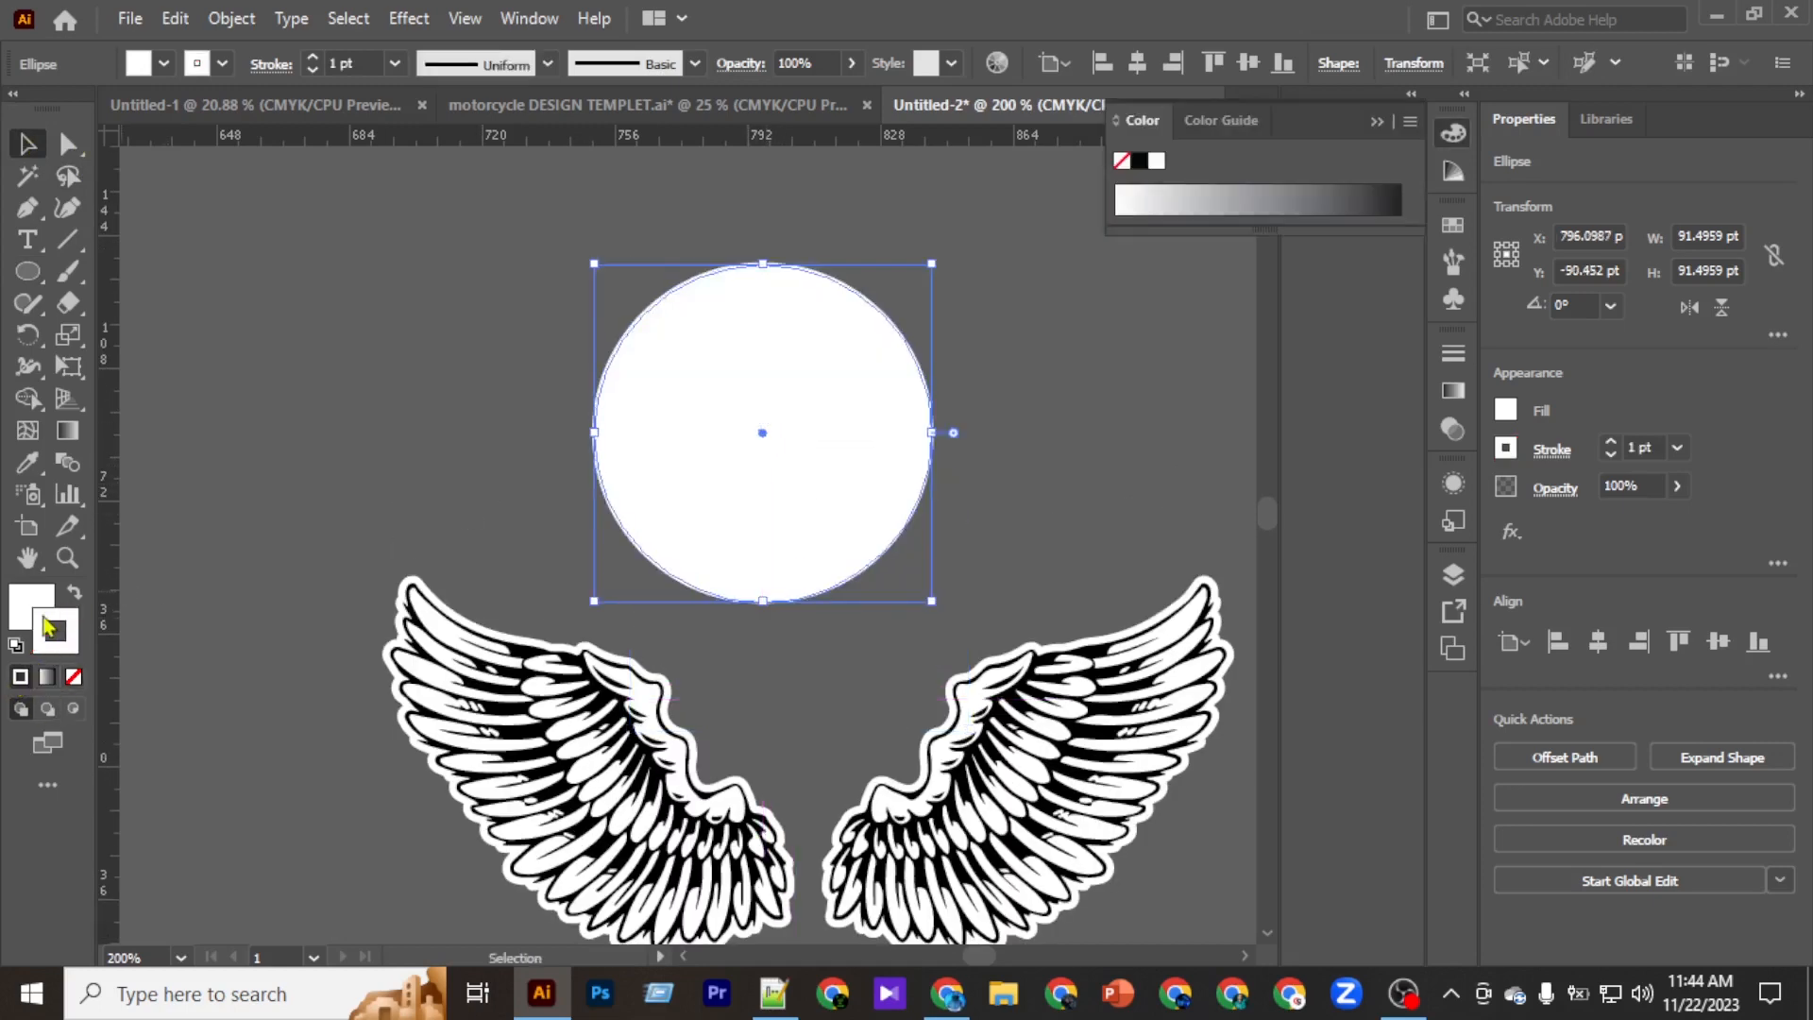
pyautogui.click(75, 677)
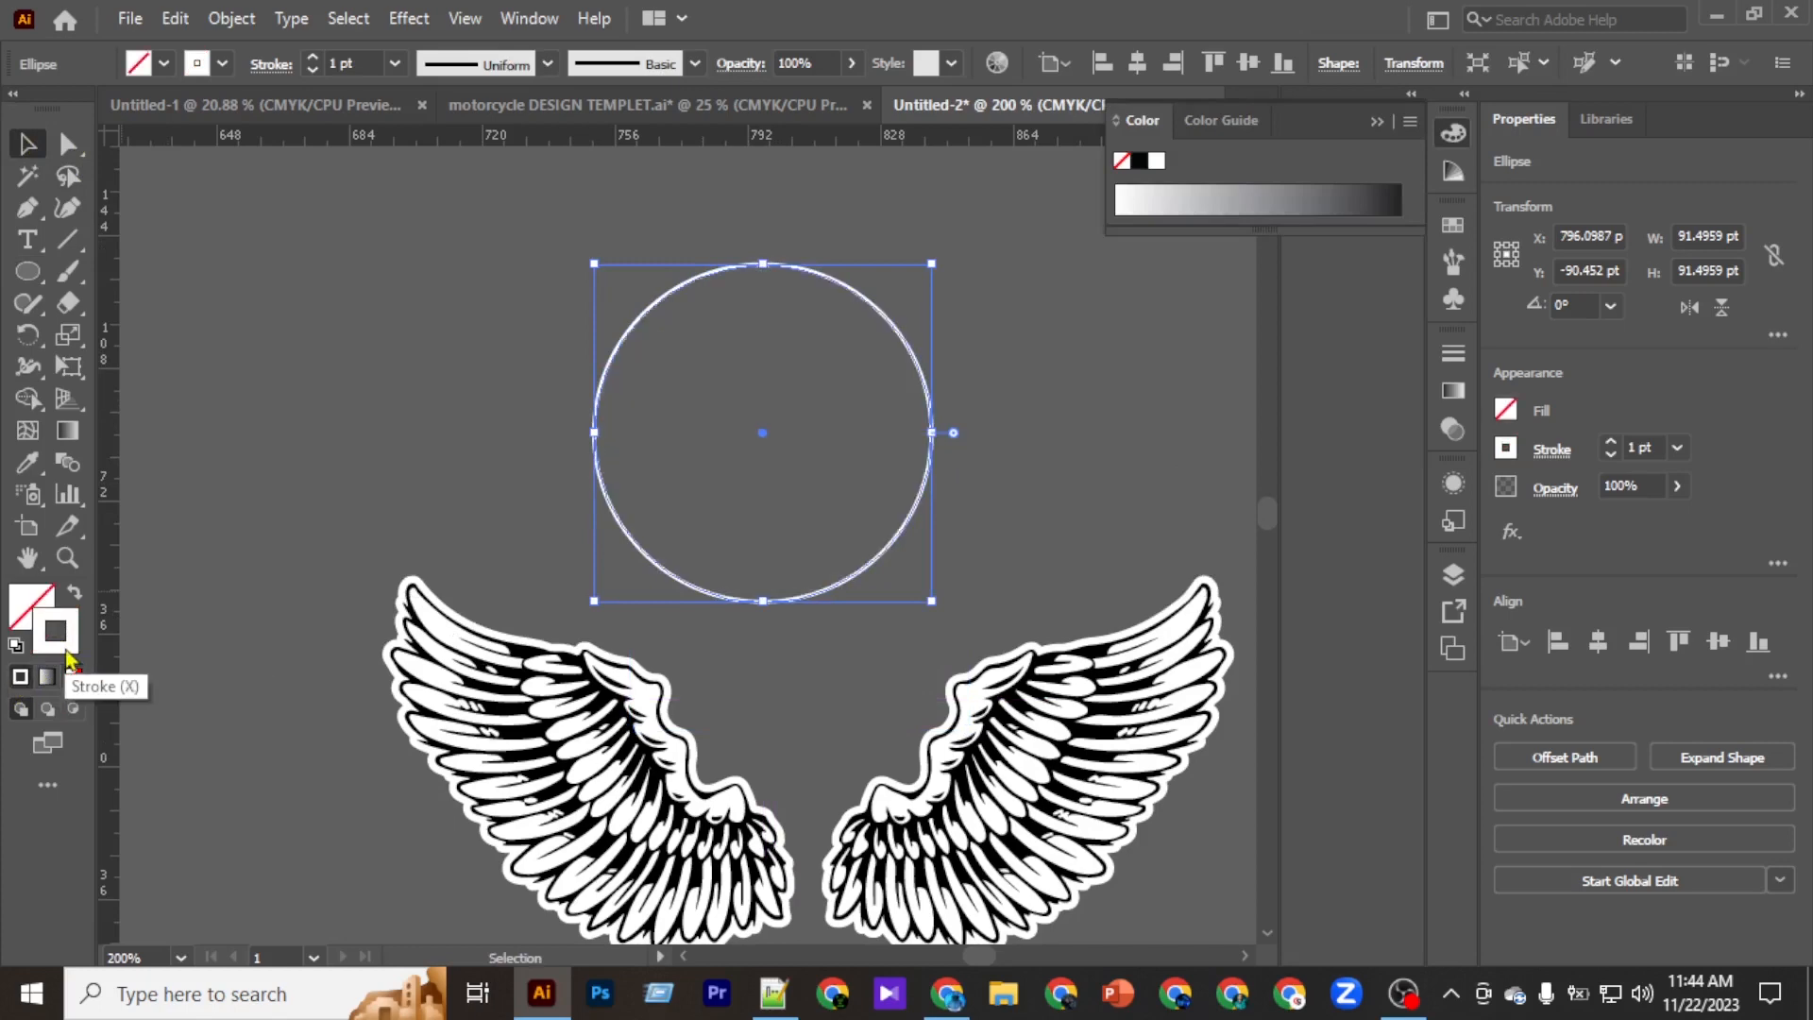
# Set the circle's stroke weight to 4 pt.
pyautogui.click(312, 56)
pyautogui.click(312, 57)
pyautogui.click(312, 56)
pyautogui.click(312, 57)
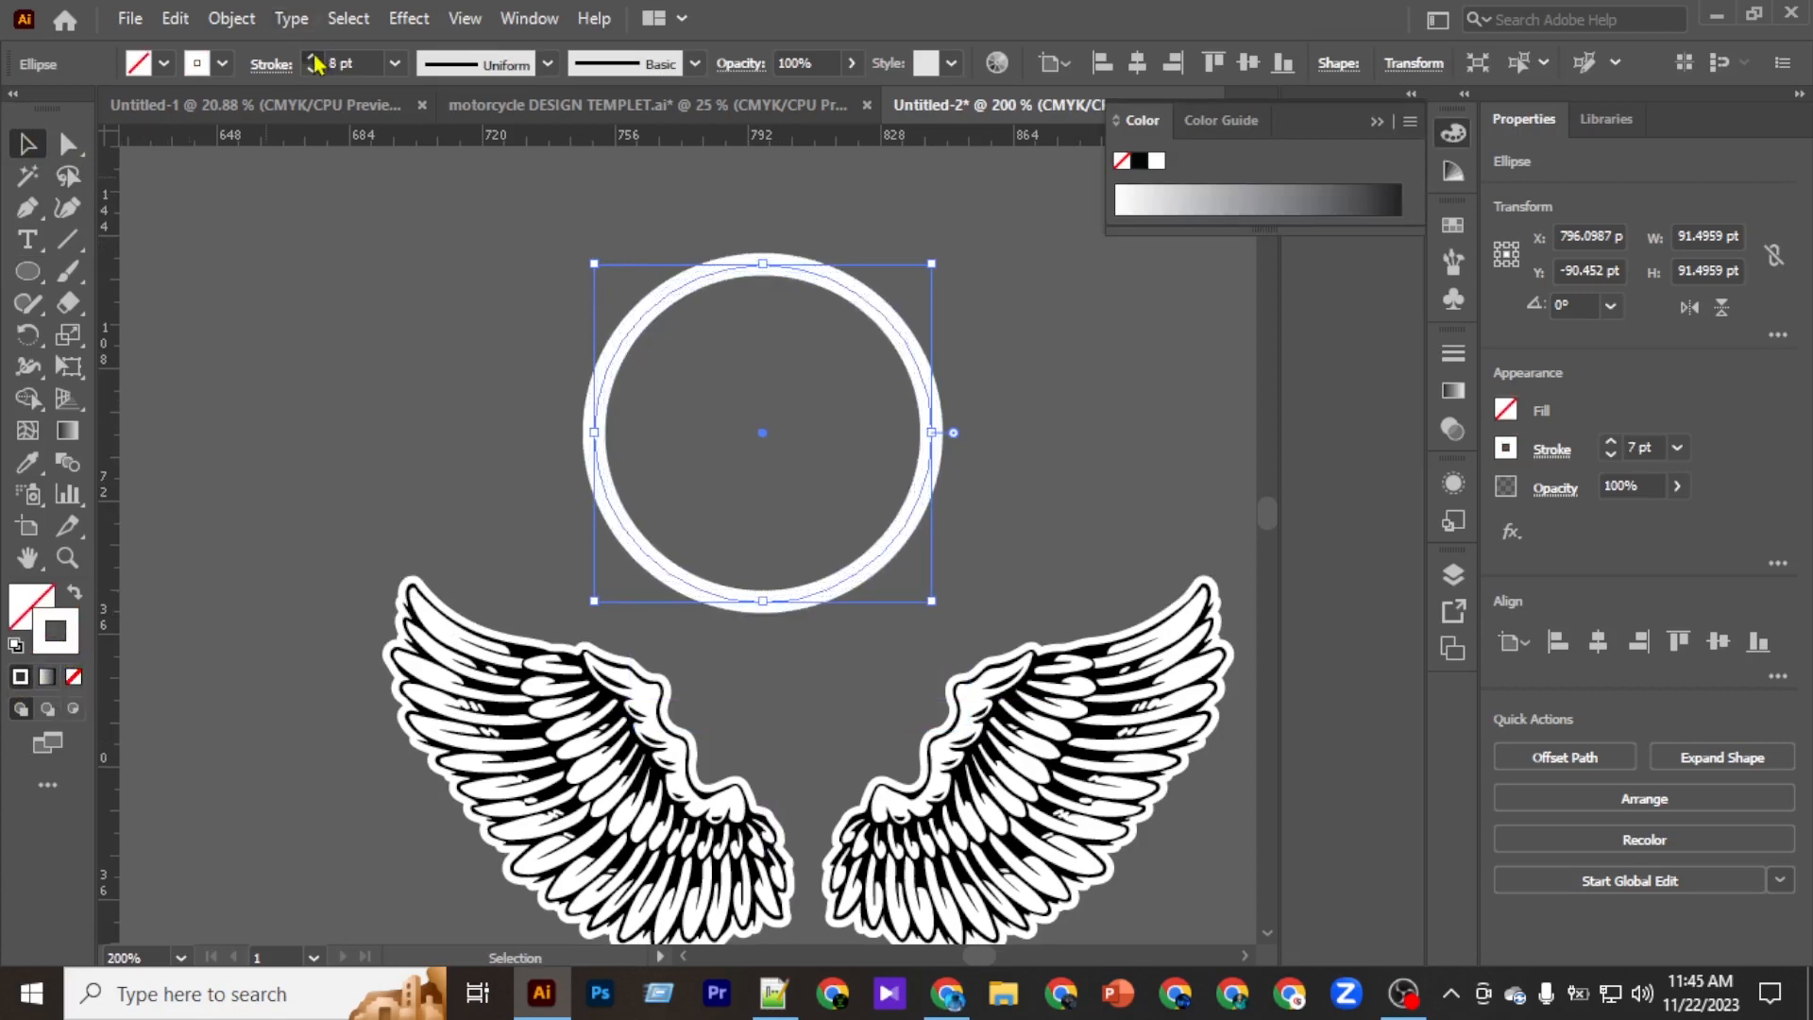
pyautogui.click(312, 56)
pyautogui.click(312, 56)
pyautogui.click(313, 69)
pyautogui.click(312, 70)
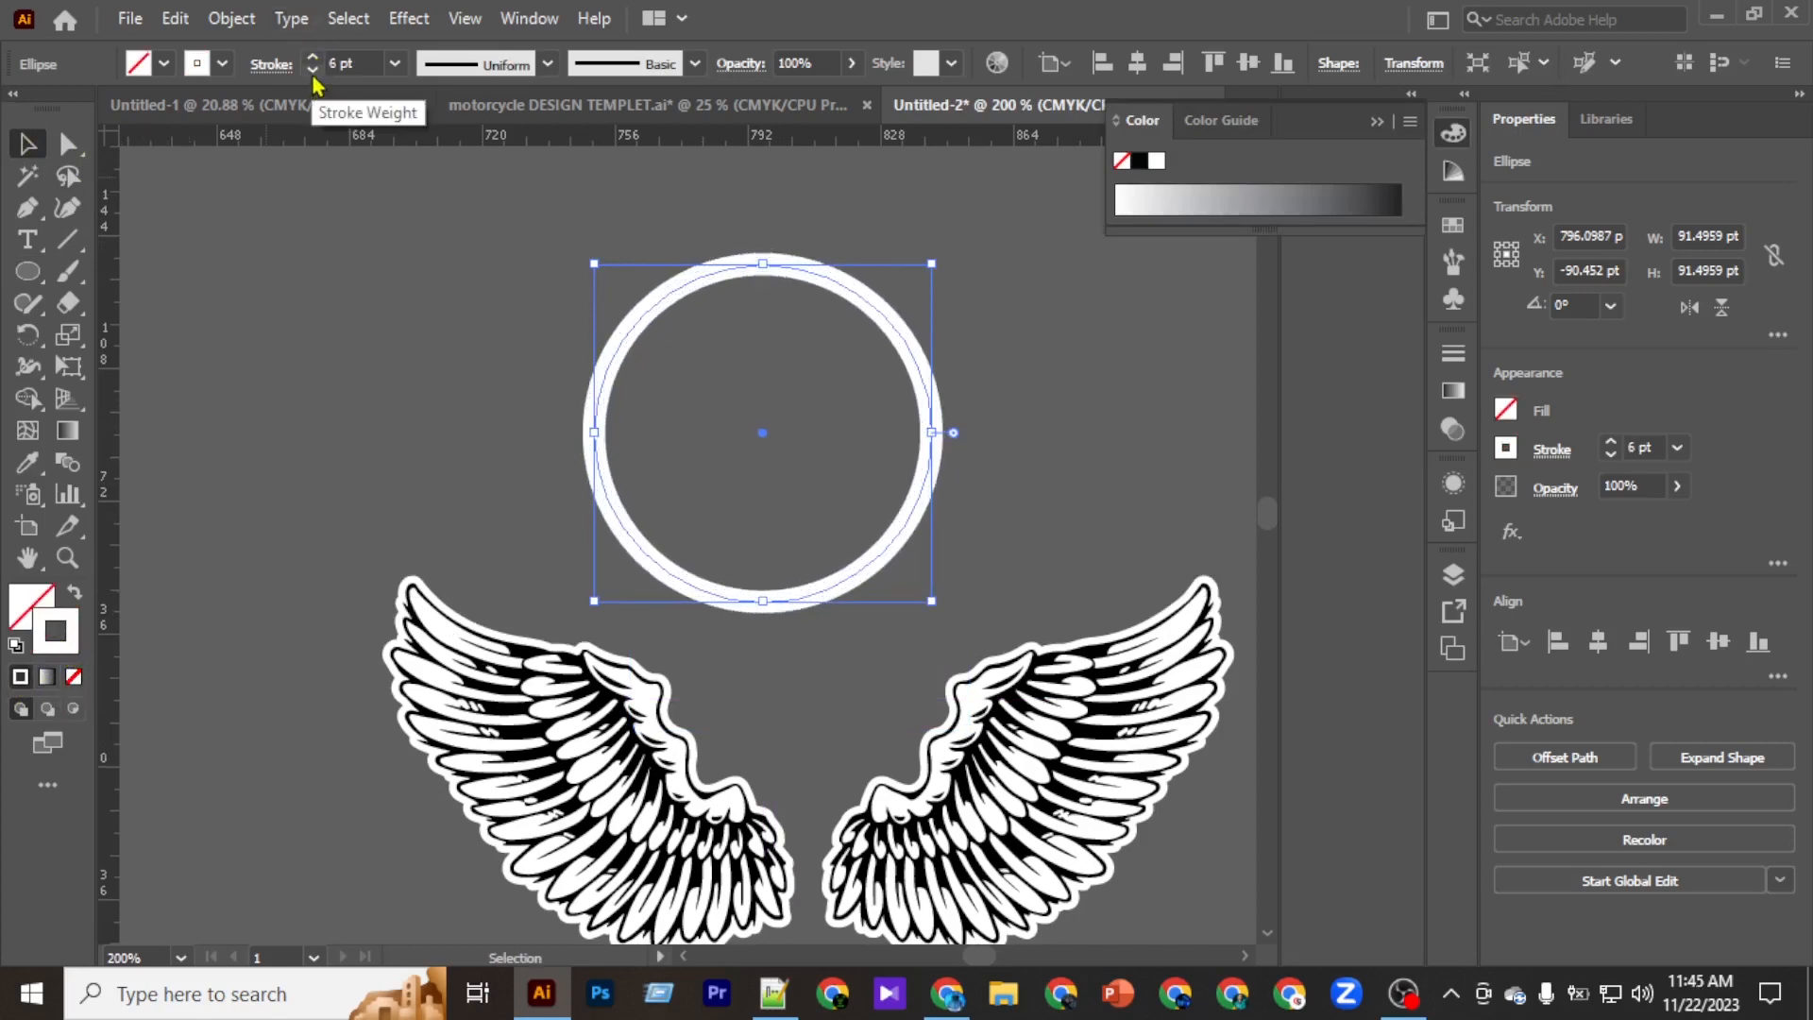
pyautogui.click(313, 70)
pyautogui.click(312, 70)
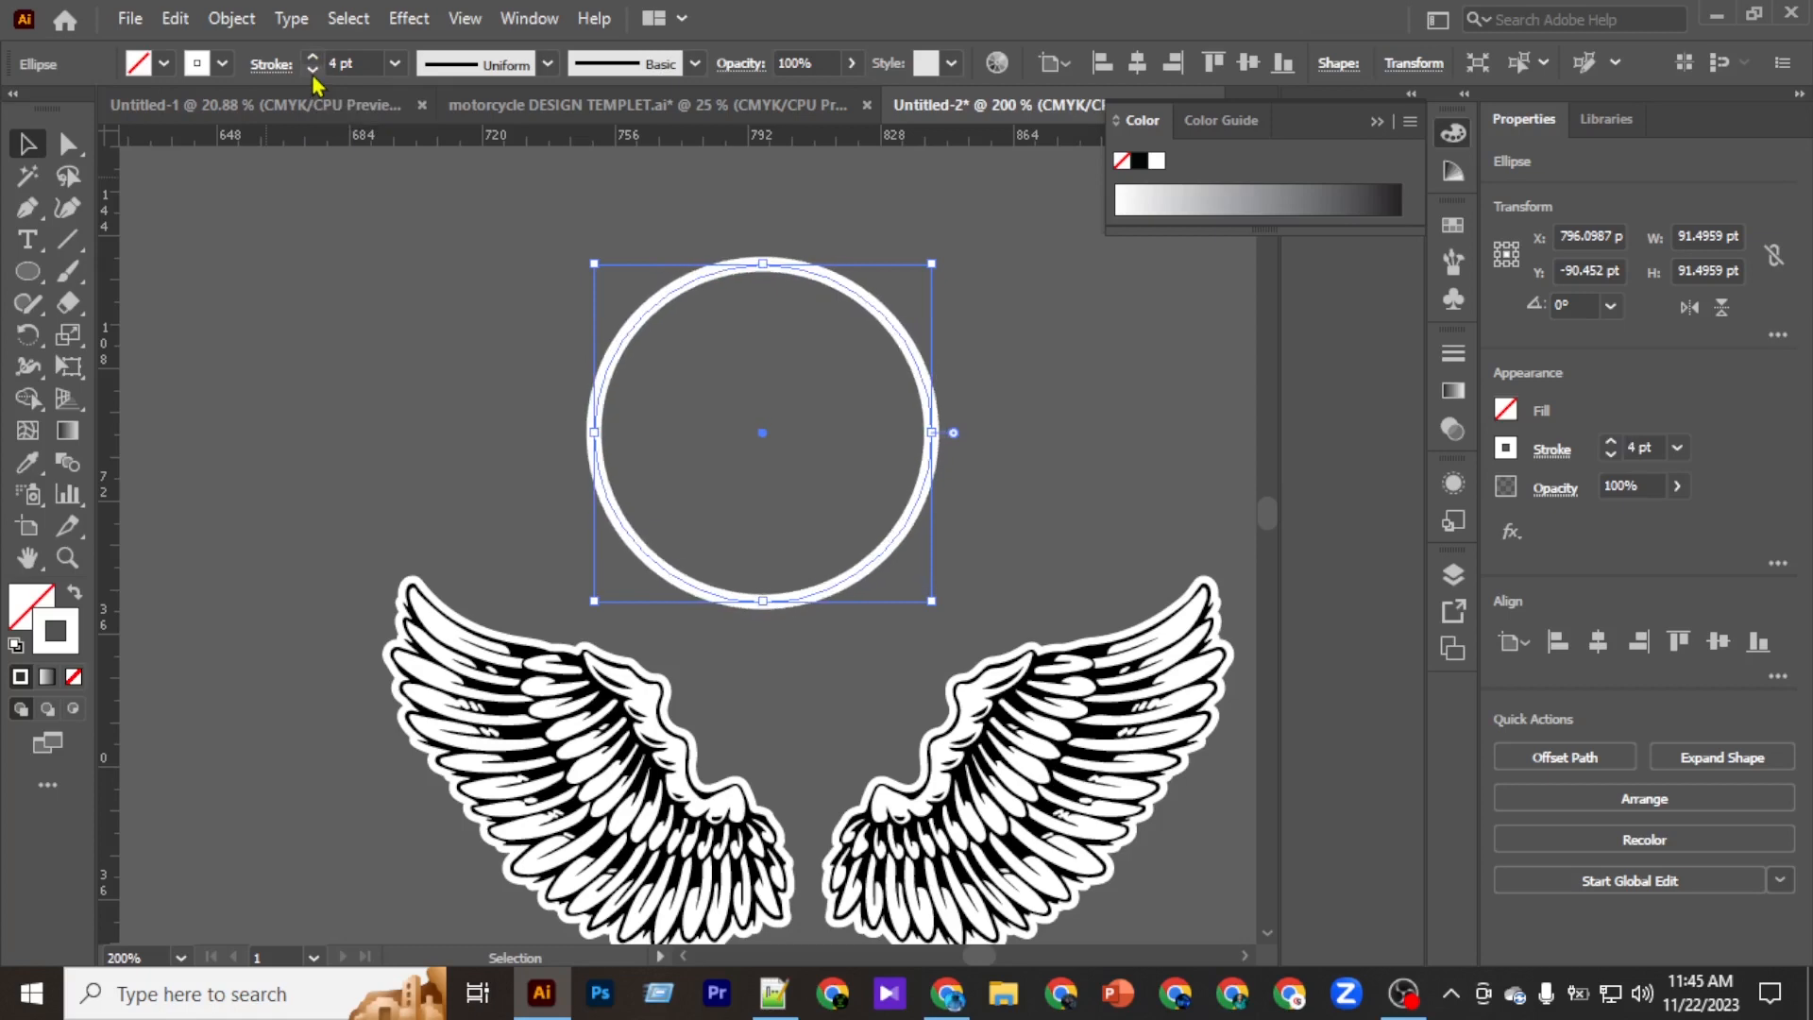
# Expand the circle's fill and stroke into a filled ring and deselect it.
pyautogui.click(223, 21)
pyautogui.click(359, 323)
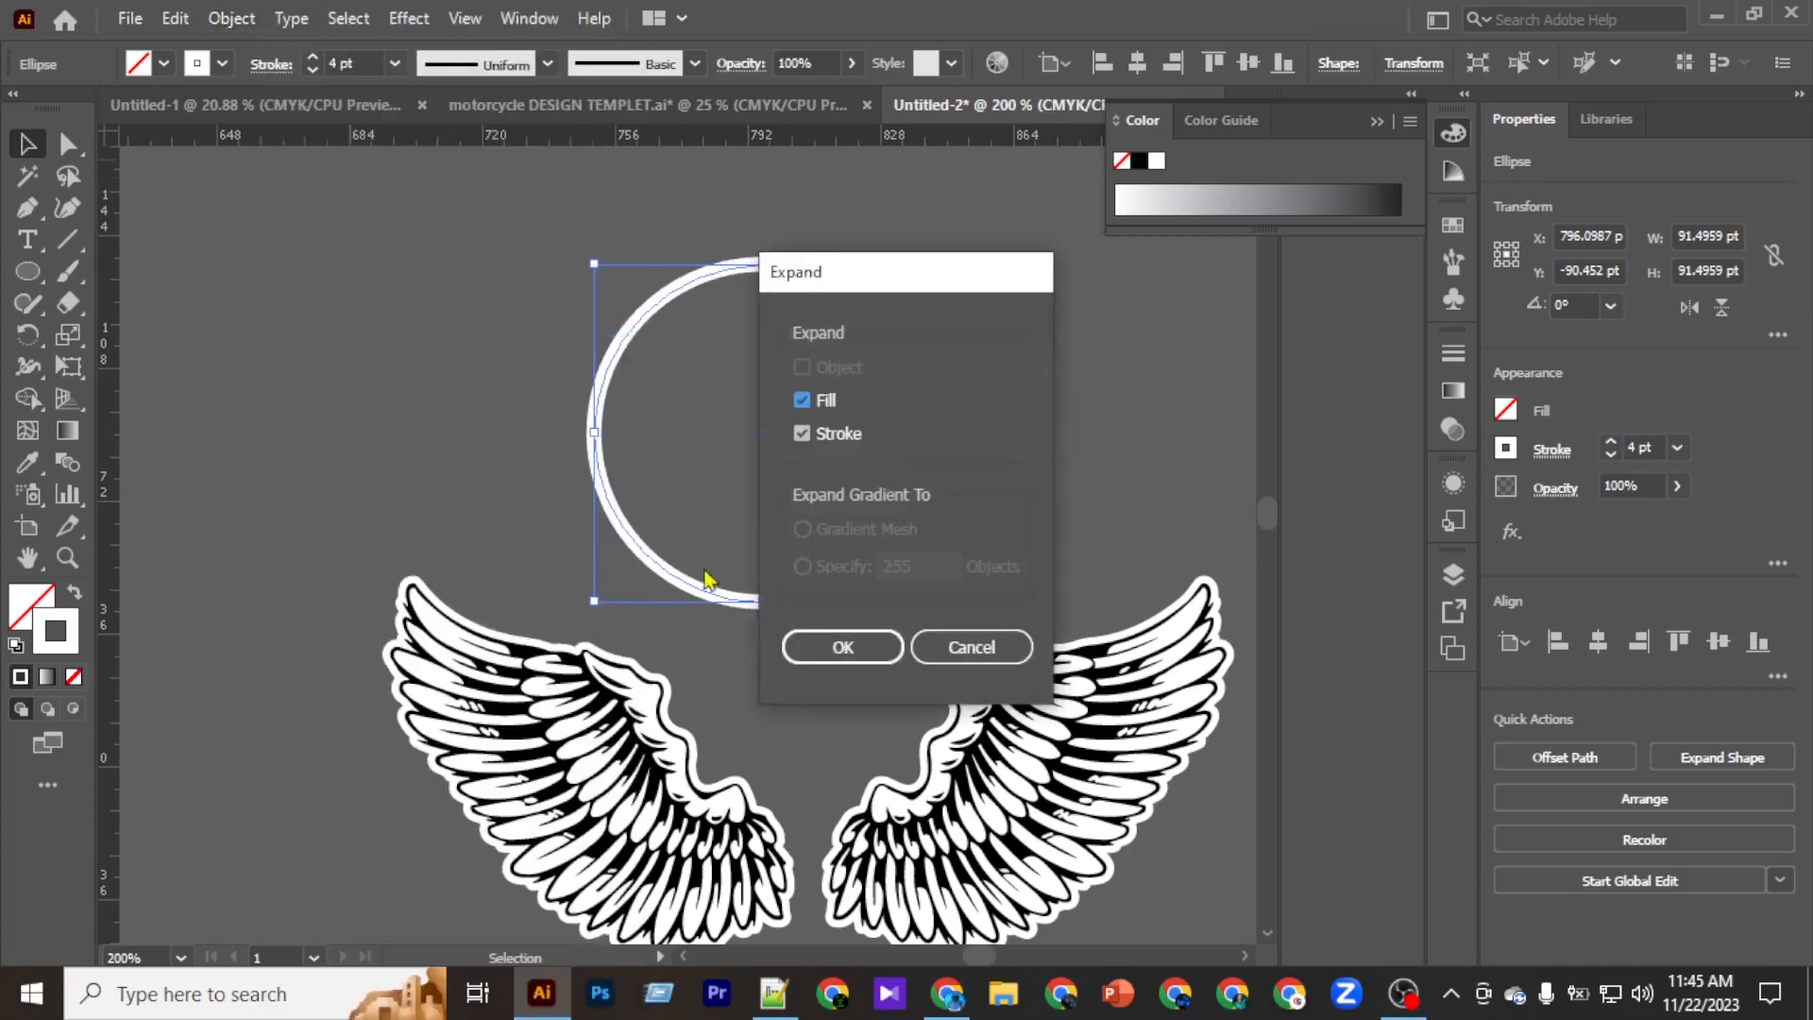
pyautogui.click(824, 657)
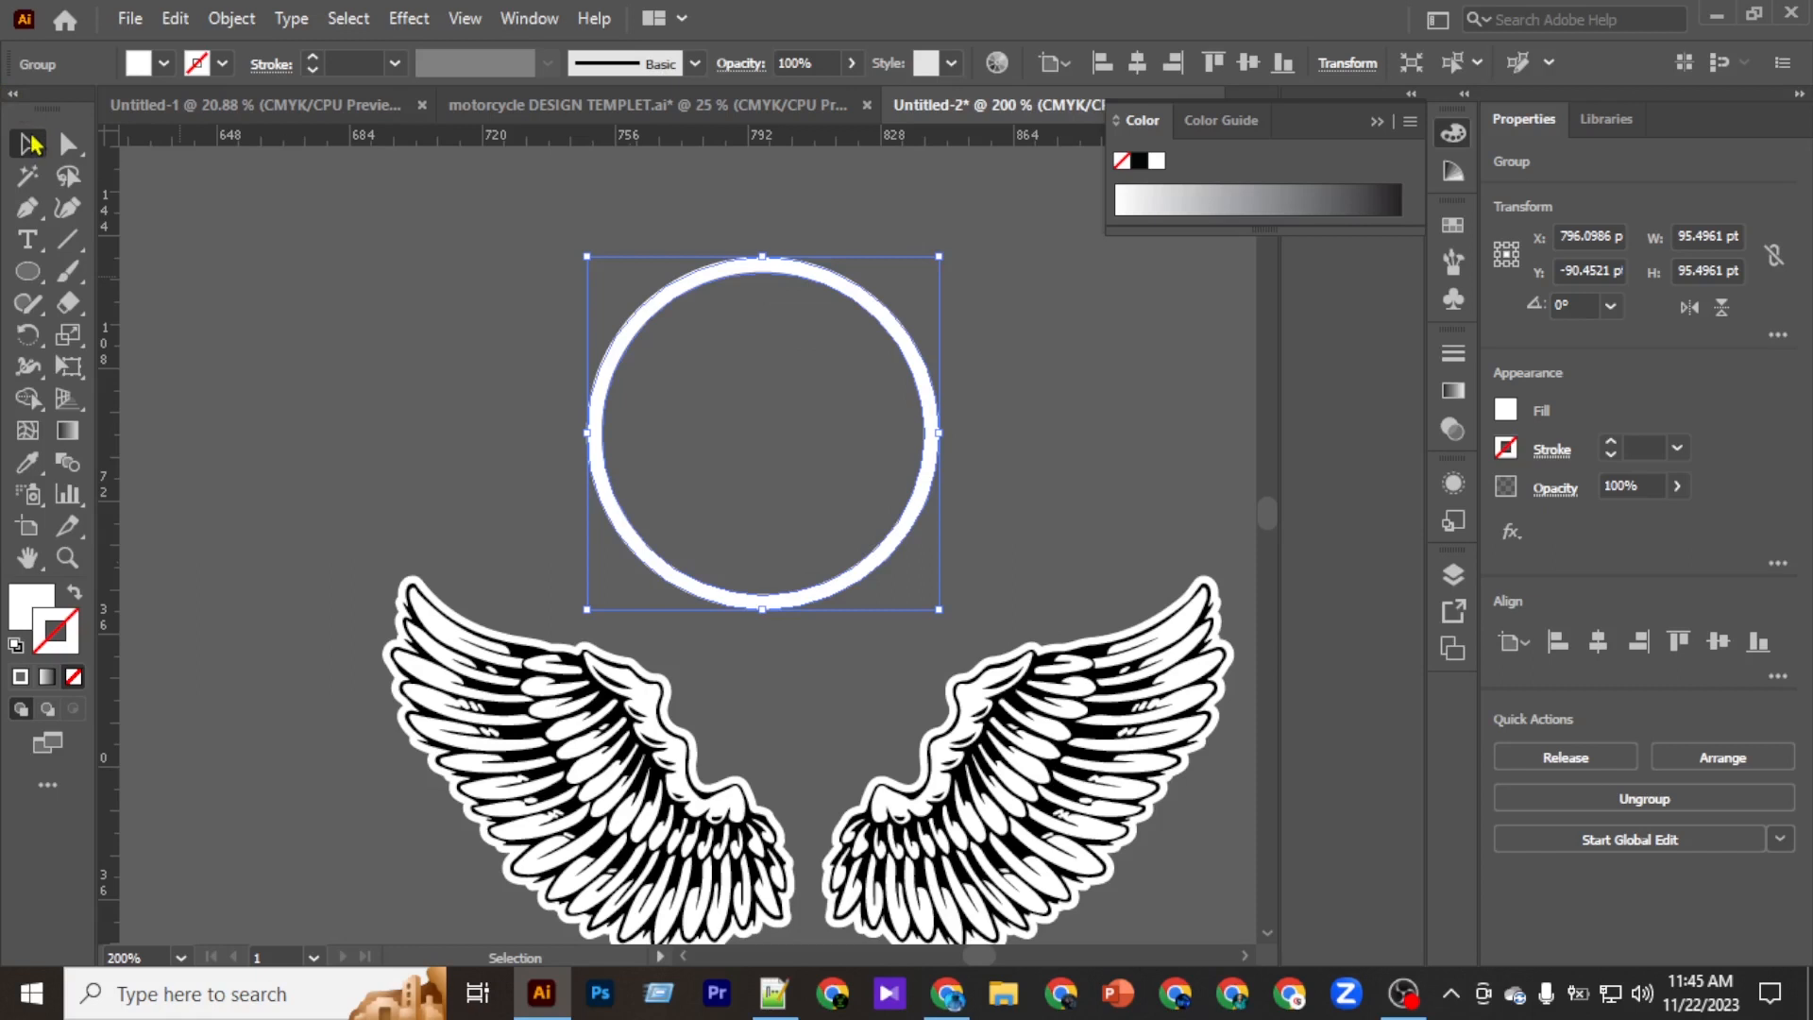
pyautogui.click(1377, 123)
pyautogui.click(1039, 340)
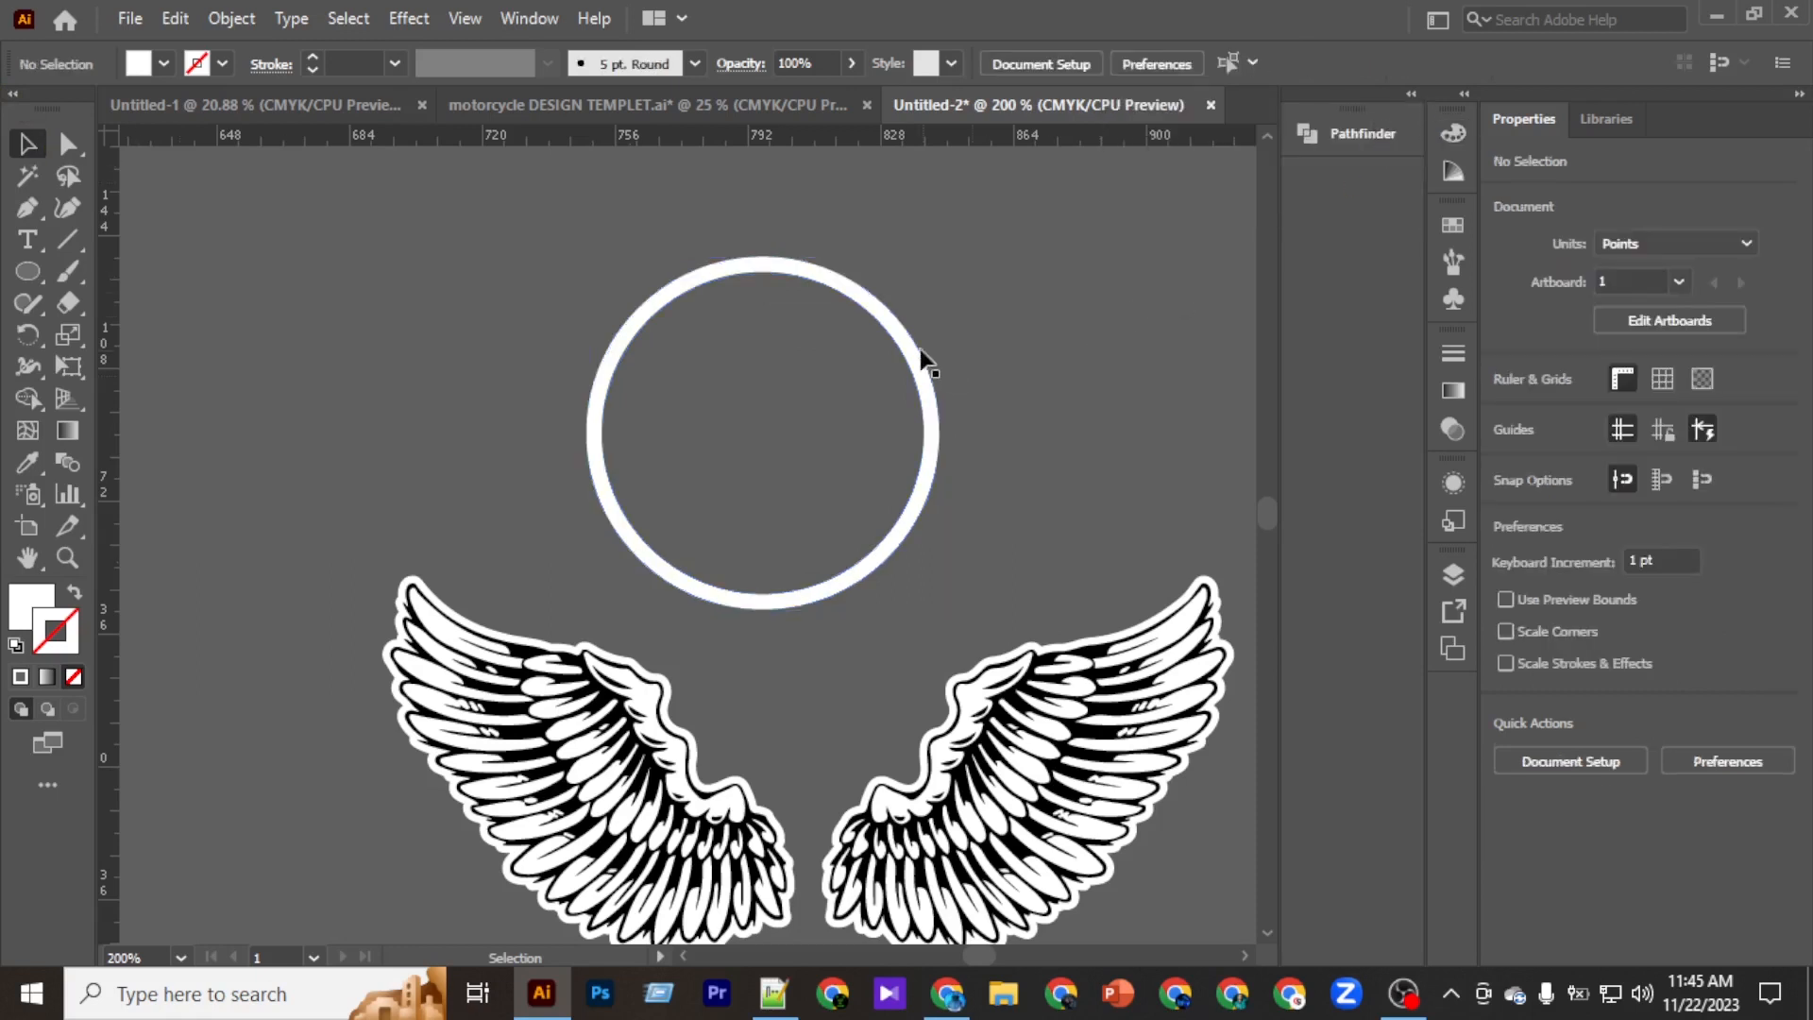
# Unite the expanded ring into a solid white disc with Pathfinder.
pyautogui.click(922, 364)
pyautogui.click(1410, 93)
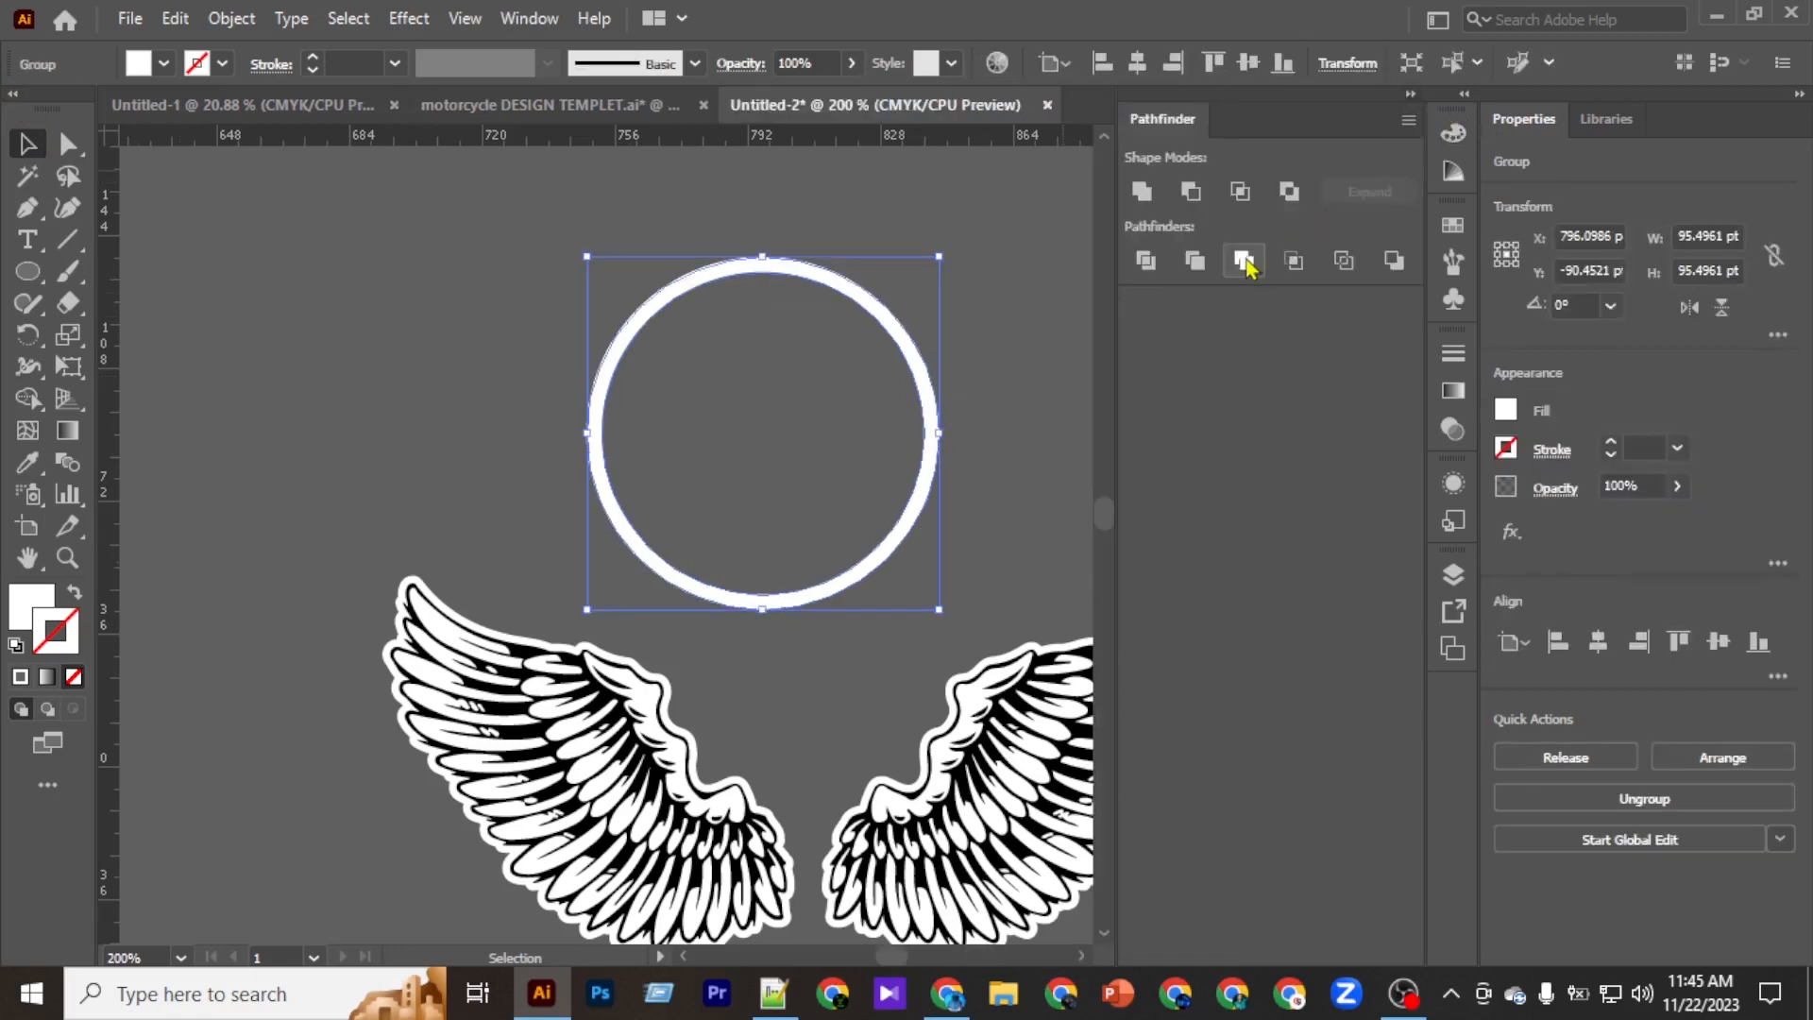
pyautogui.click(1142, 191)
pyautogui.click(976, 298)
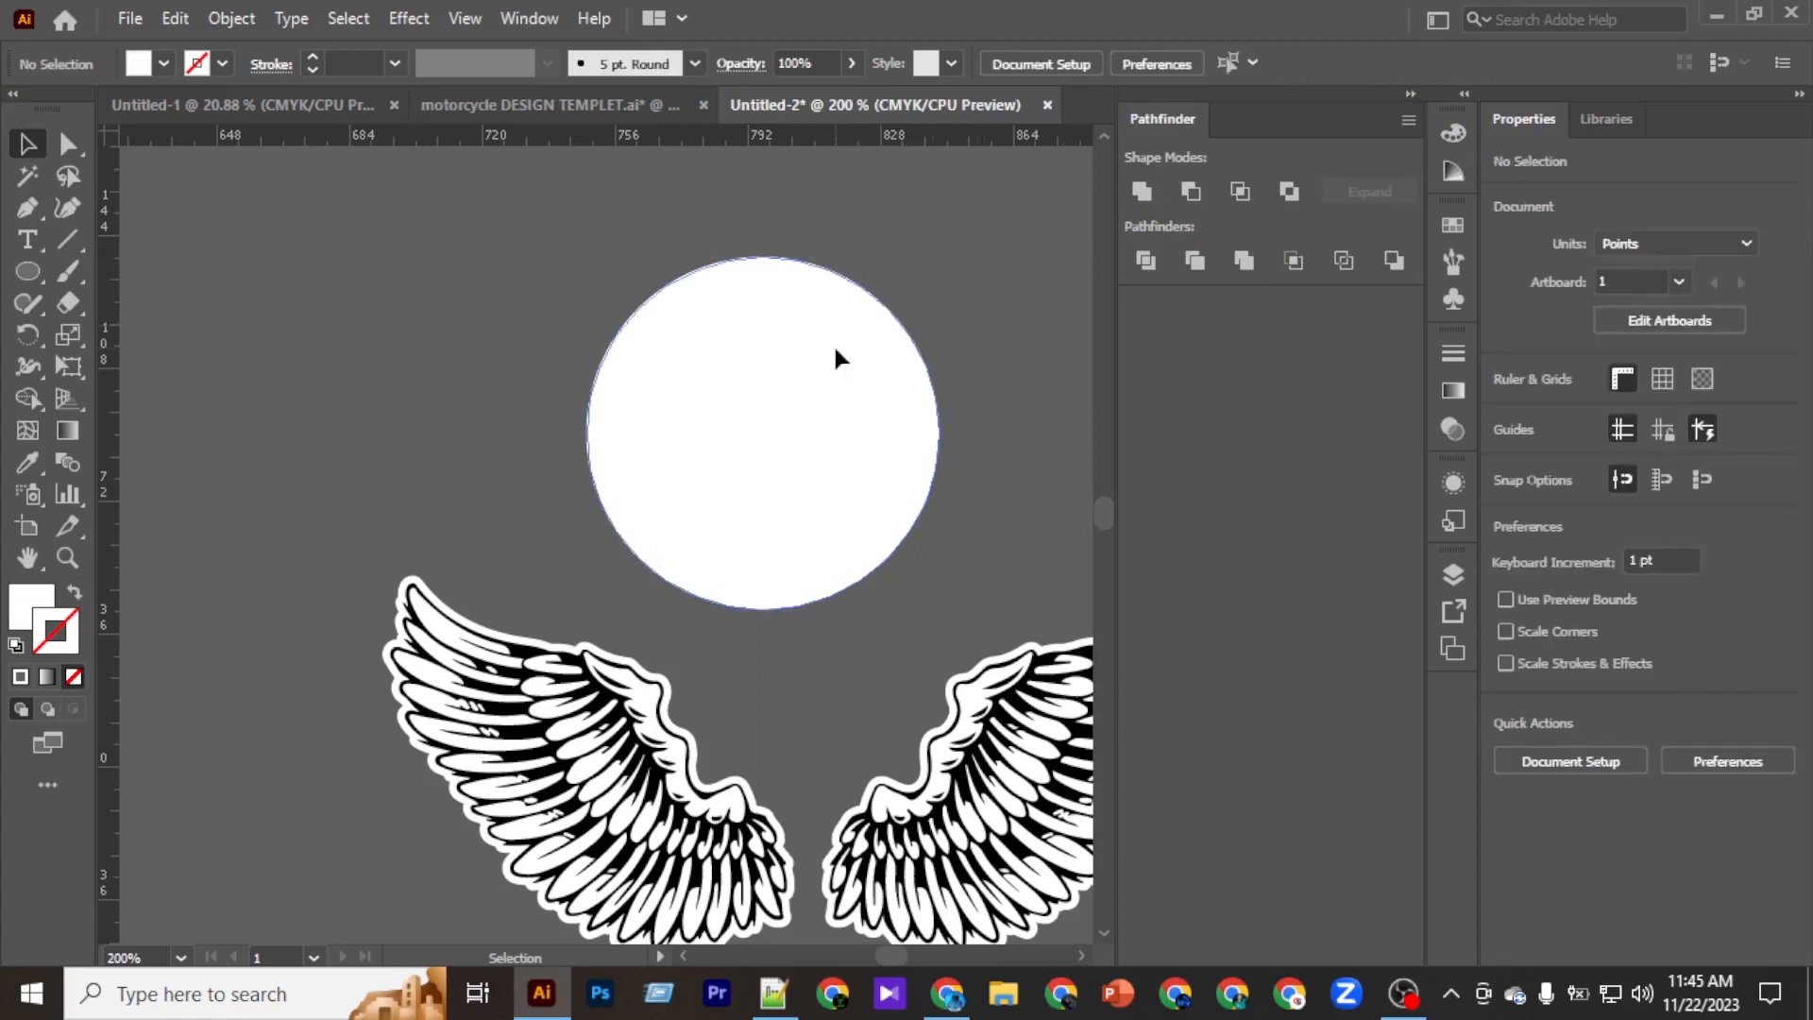
# Apply a 1 pt white stroke to the solid disc.
pyautogui.click(833, 342)
pyautogui.doubleClick(39, 616)
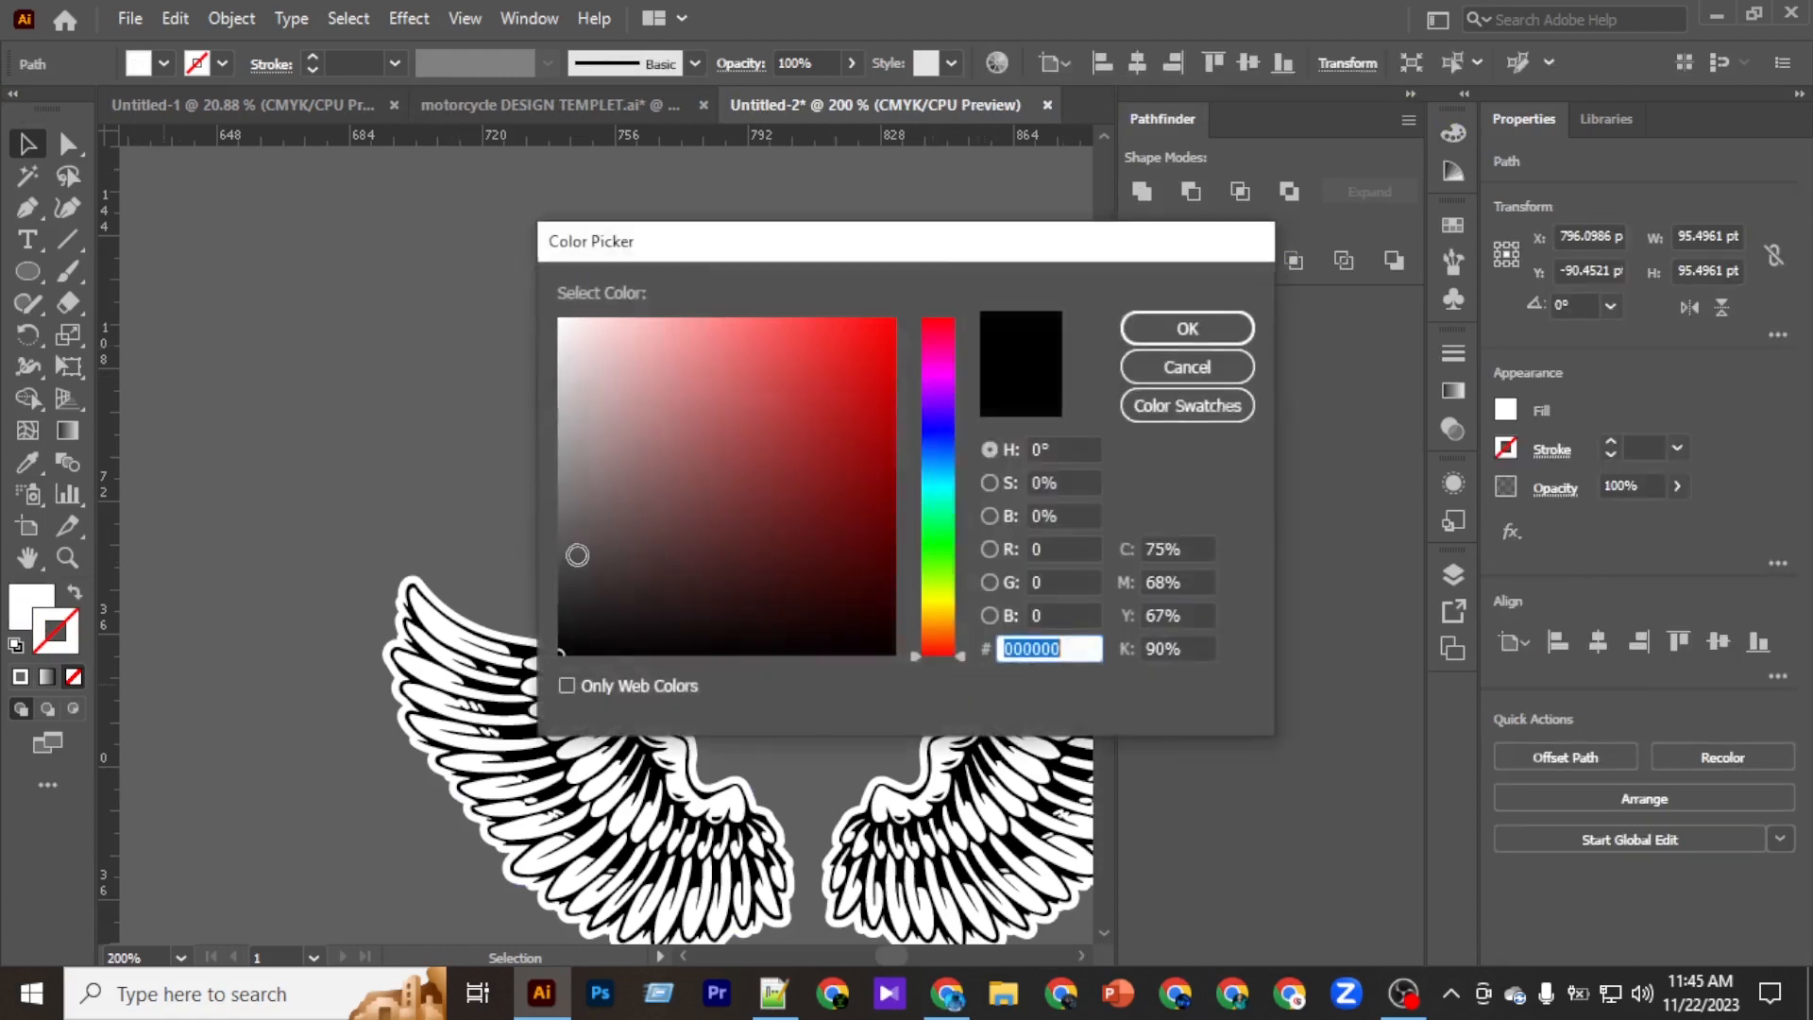
pyautogui.moveTo(578, 376)
pyautogui.mouseDown()
pyautogui.moveTo(556, 298)
pyautogui.moveTo(883, 536)
pyautogui.moveTo(952, 642)
pyautogui.mouseUp()
pyautogui.press('Return')
pyautogui.click(946, 637)
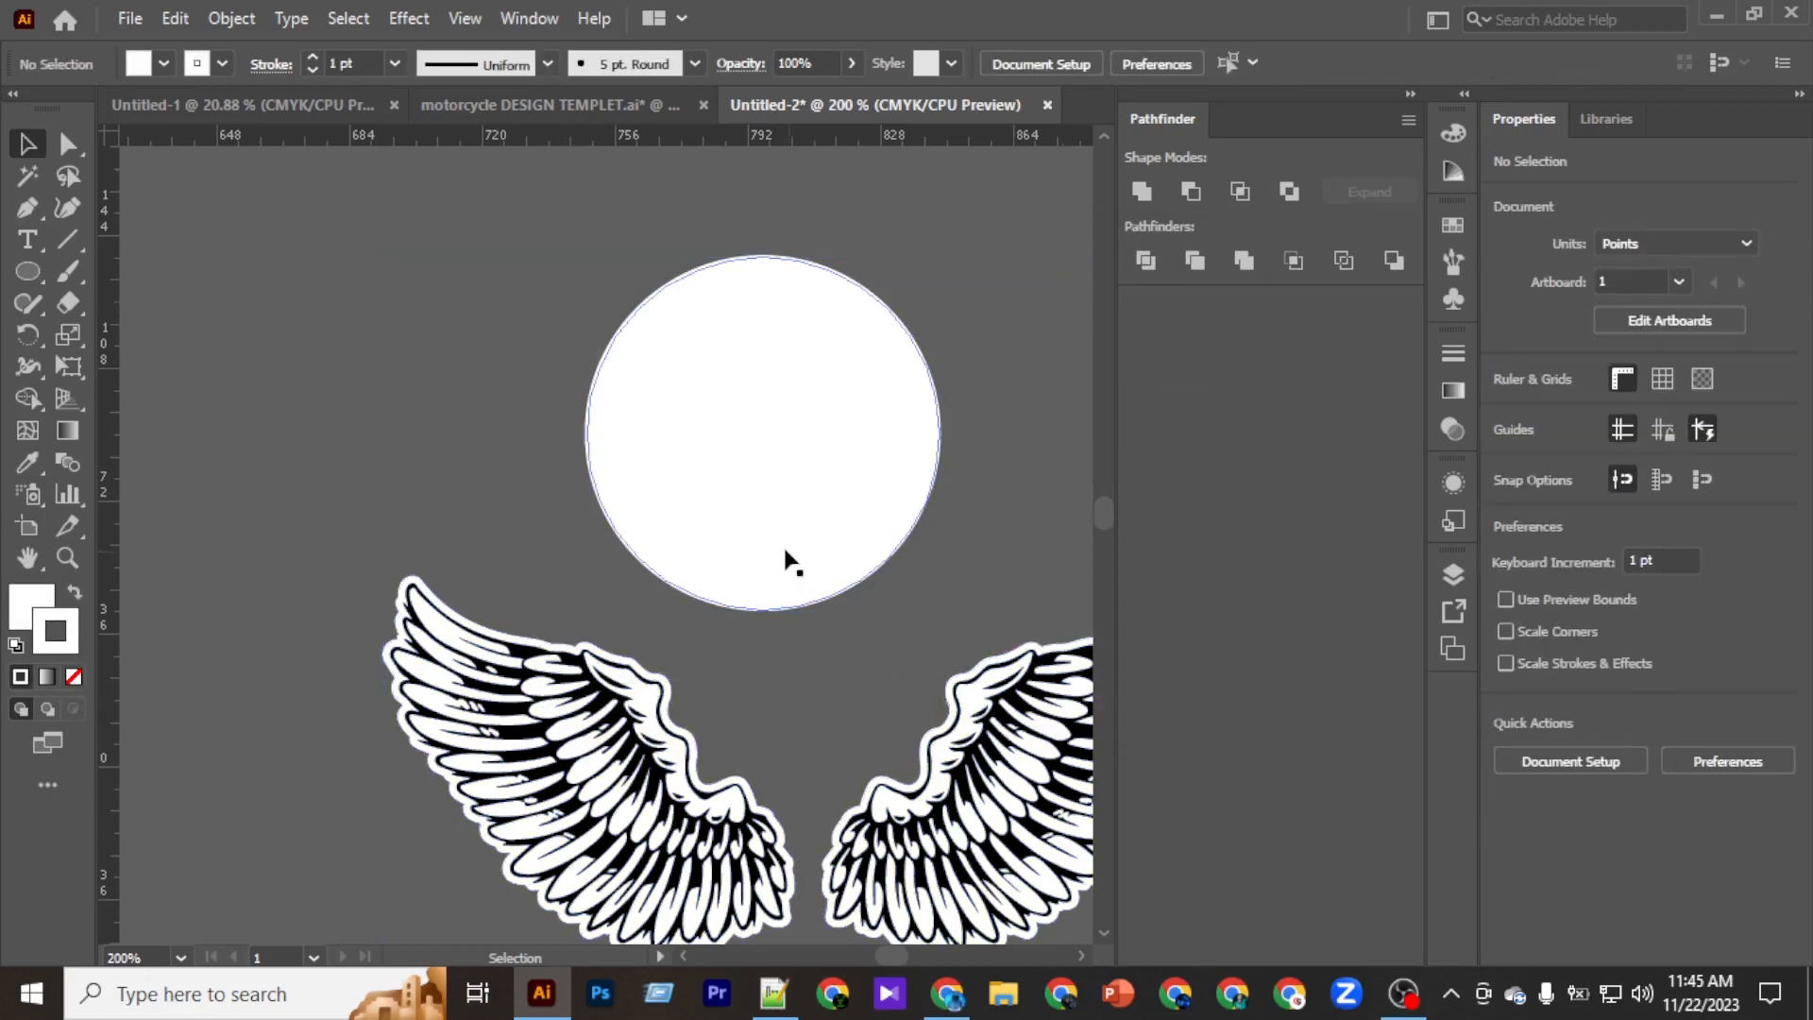
# Expand the disc's fill and 1 pt stroke into shapes and collapse the Pathfinder options.
pyautogui.moveTo(942, 557); pyautogui.dragTo(938, 565)
pyautogui.press('a')
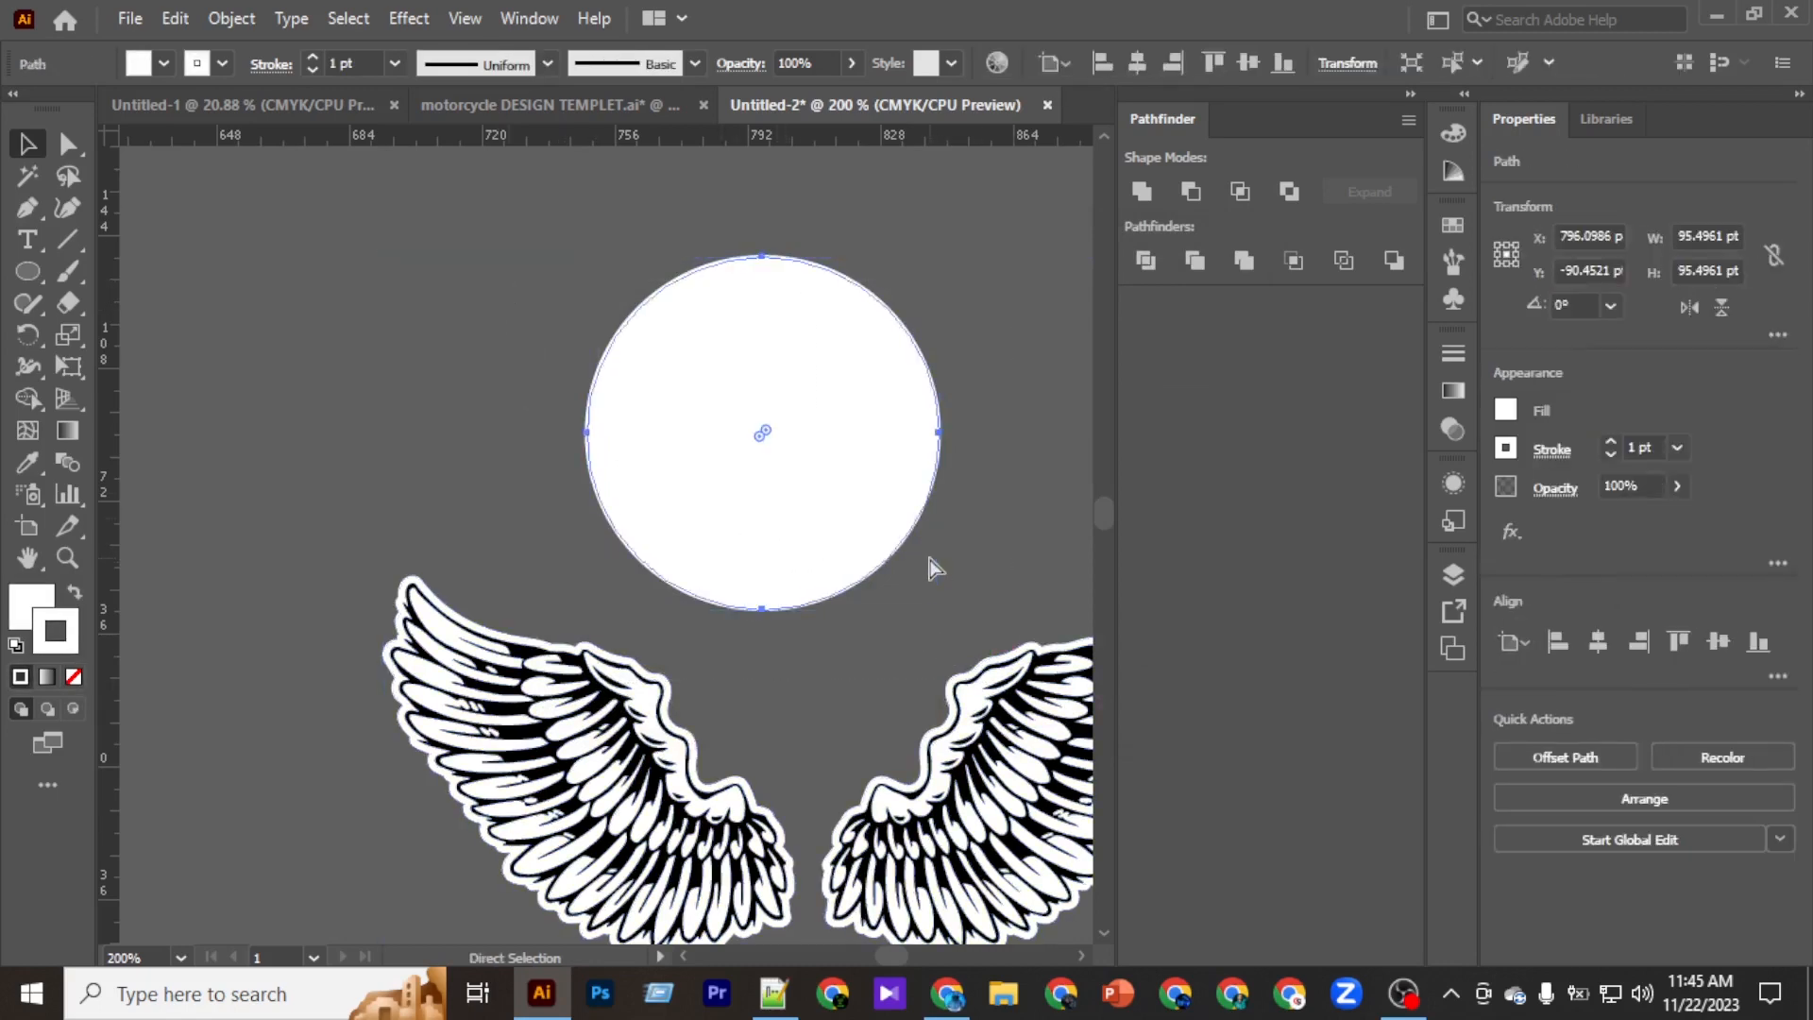
pyautogui.press('v')
pyautogui.click(238, 20)
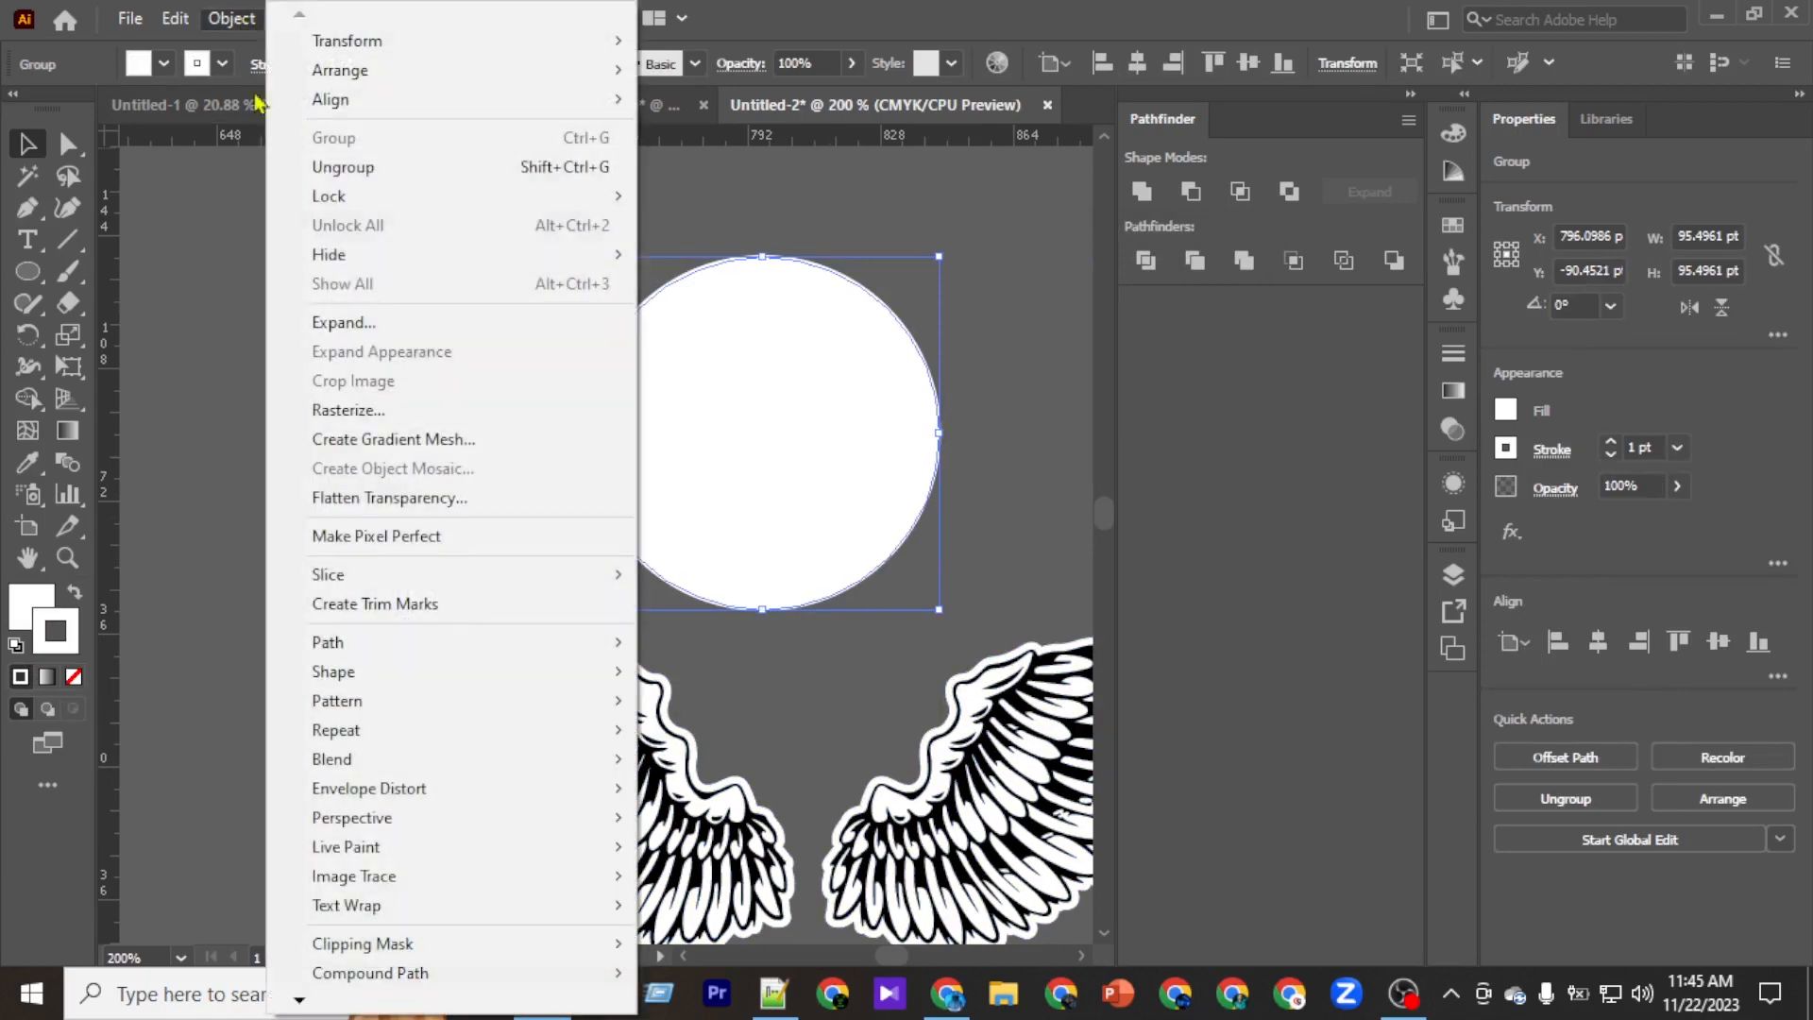
pyautogui.click(377, 326)
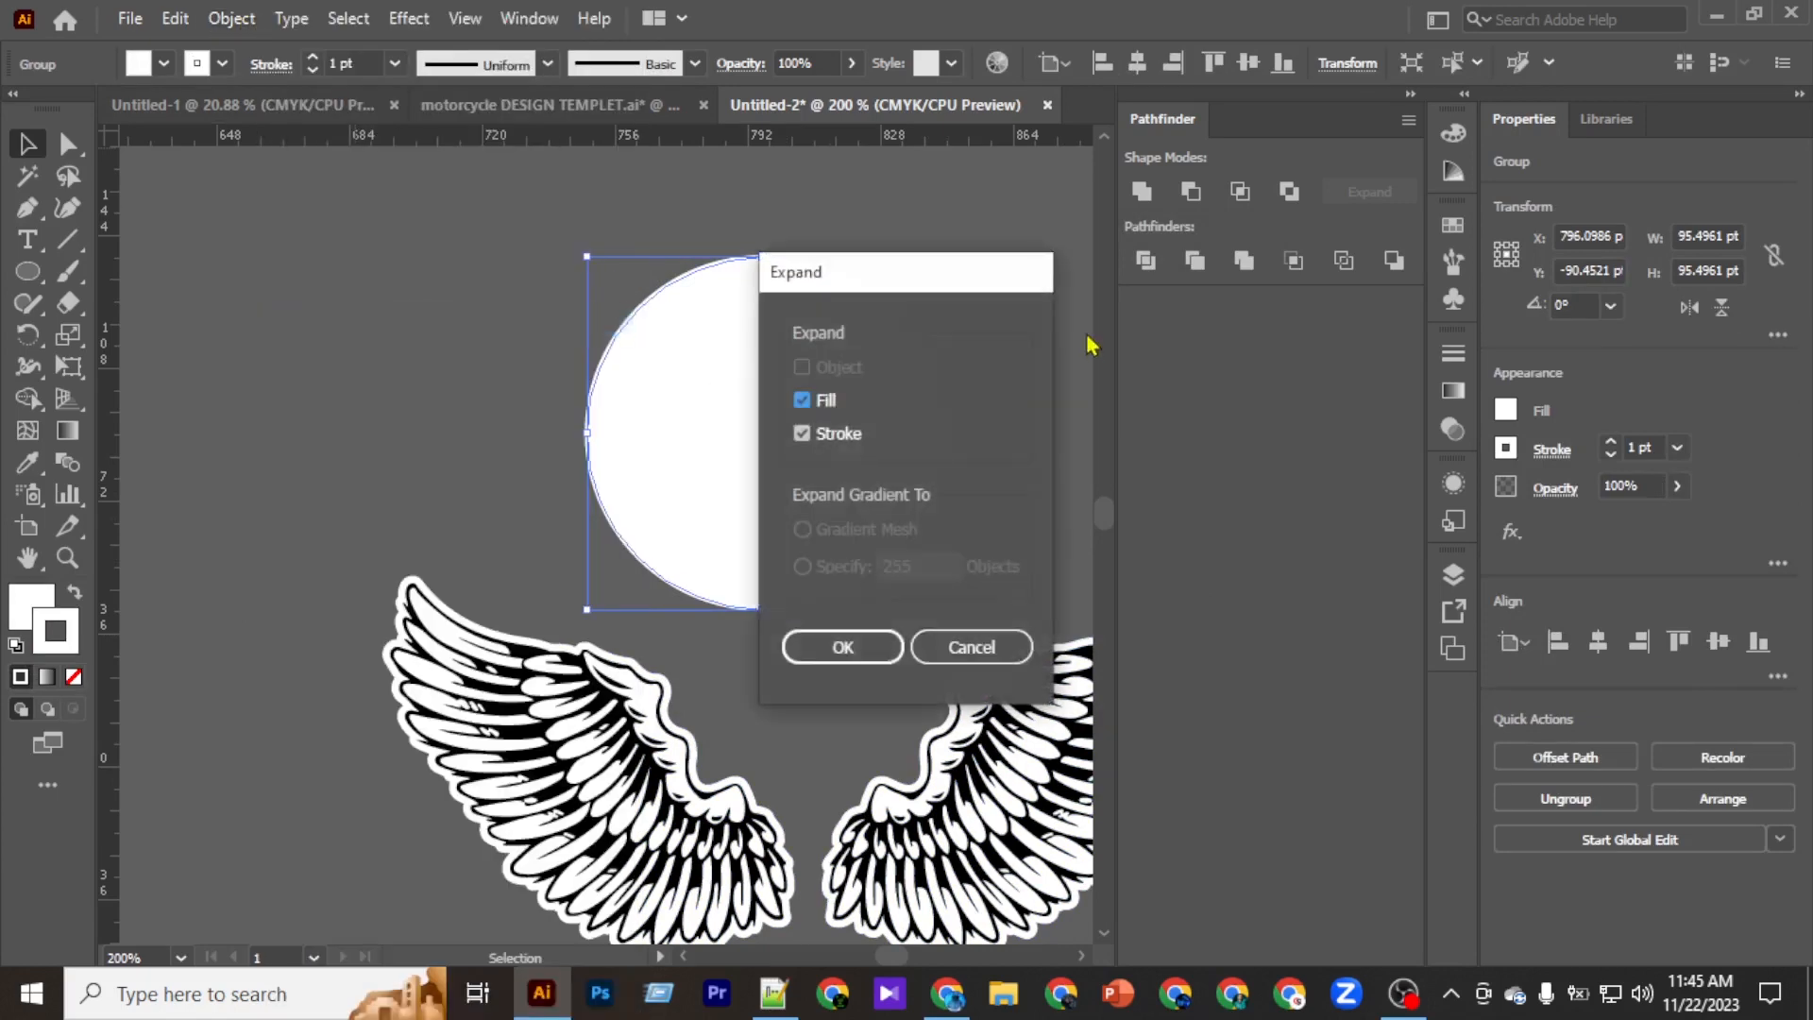
pyautogui.click(867, 648)
pyautogui.click(1407, 96)
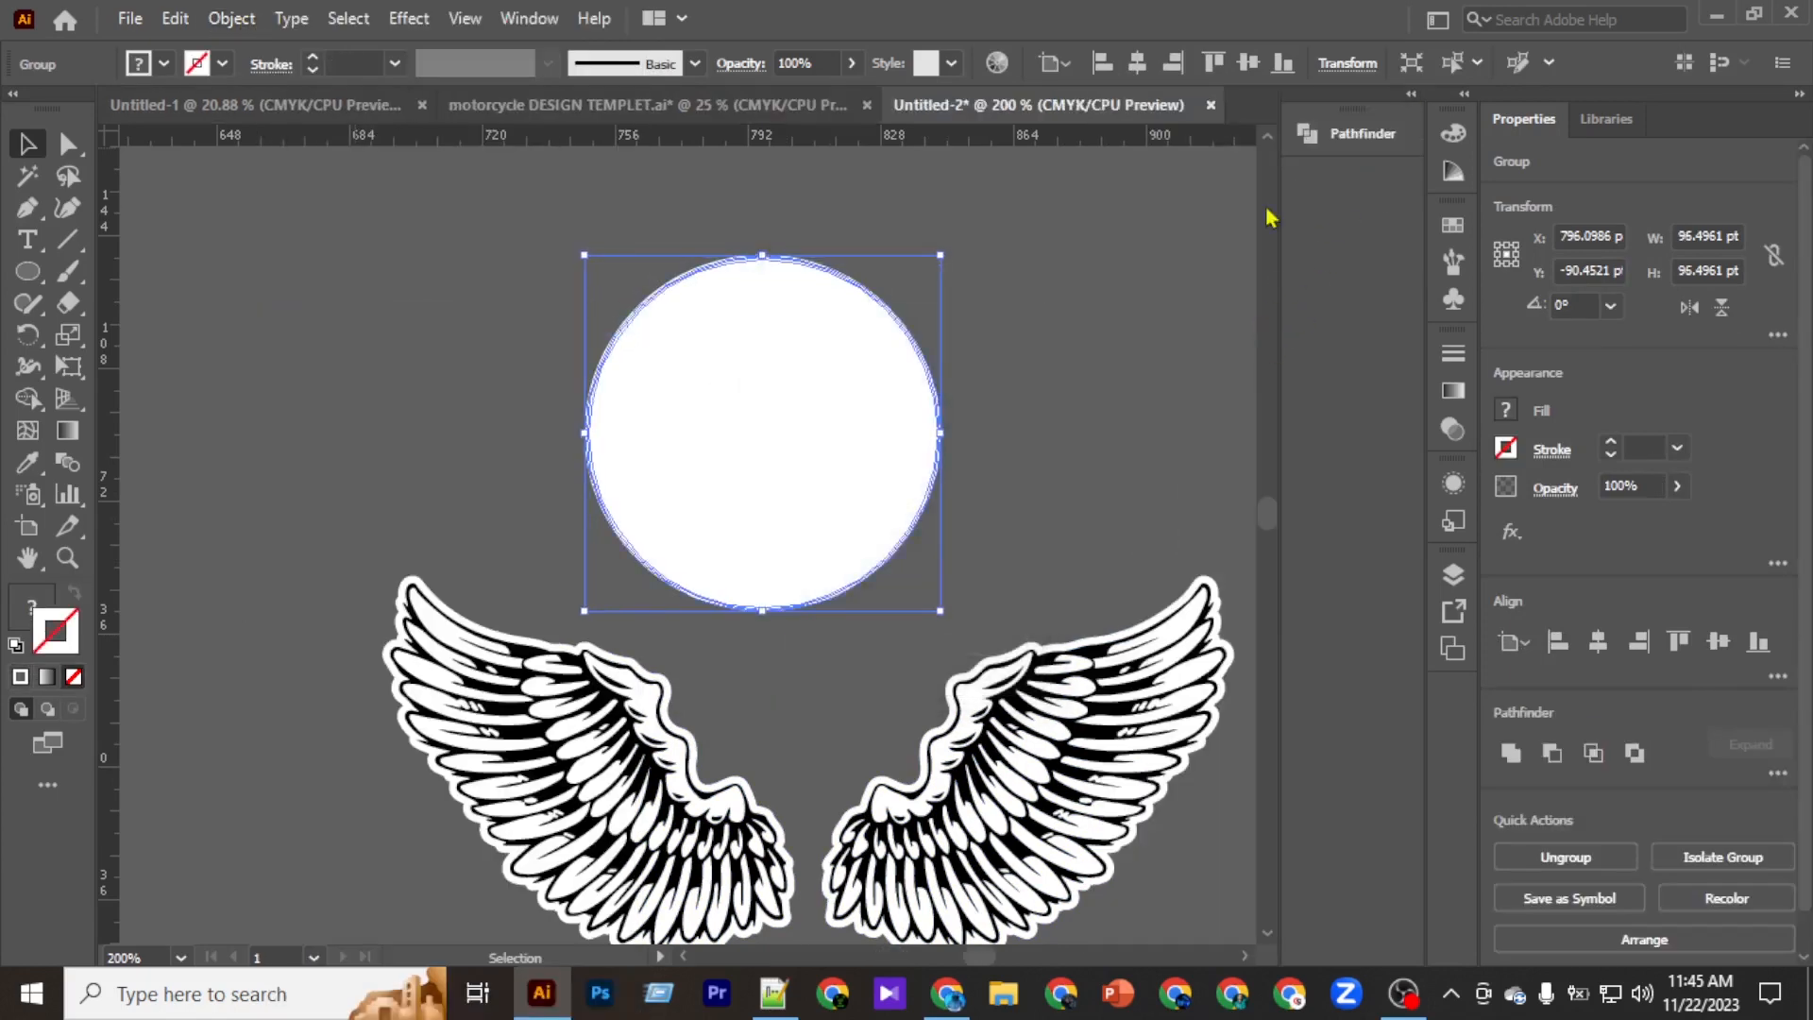
# Align the disc and the wings on their horizontal and vertical centers.
pyautogui.keyDown('shift'); pyautogui.click(1063, 746); pyautogui.keyUp('shift')
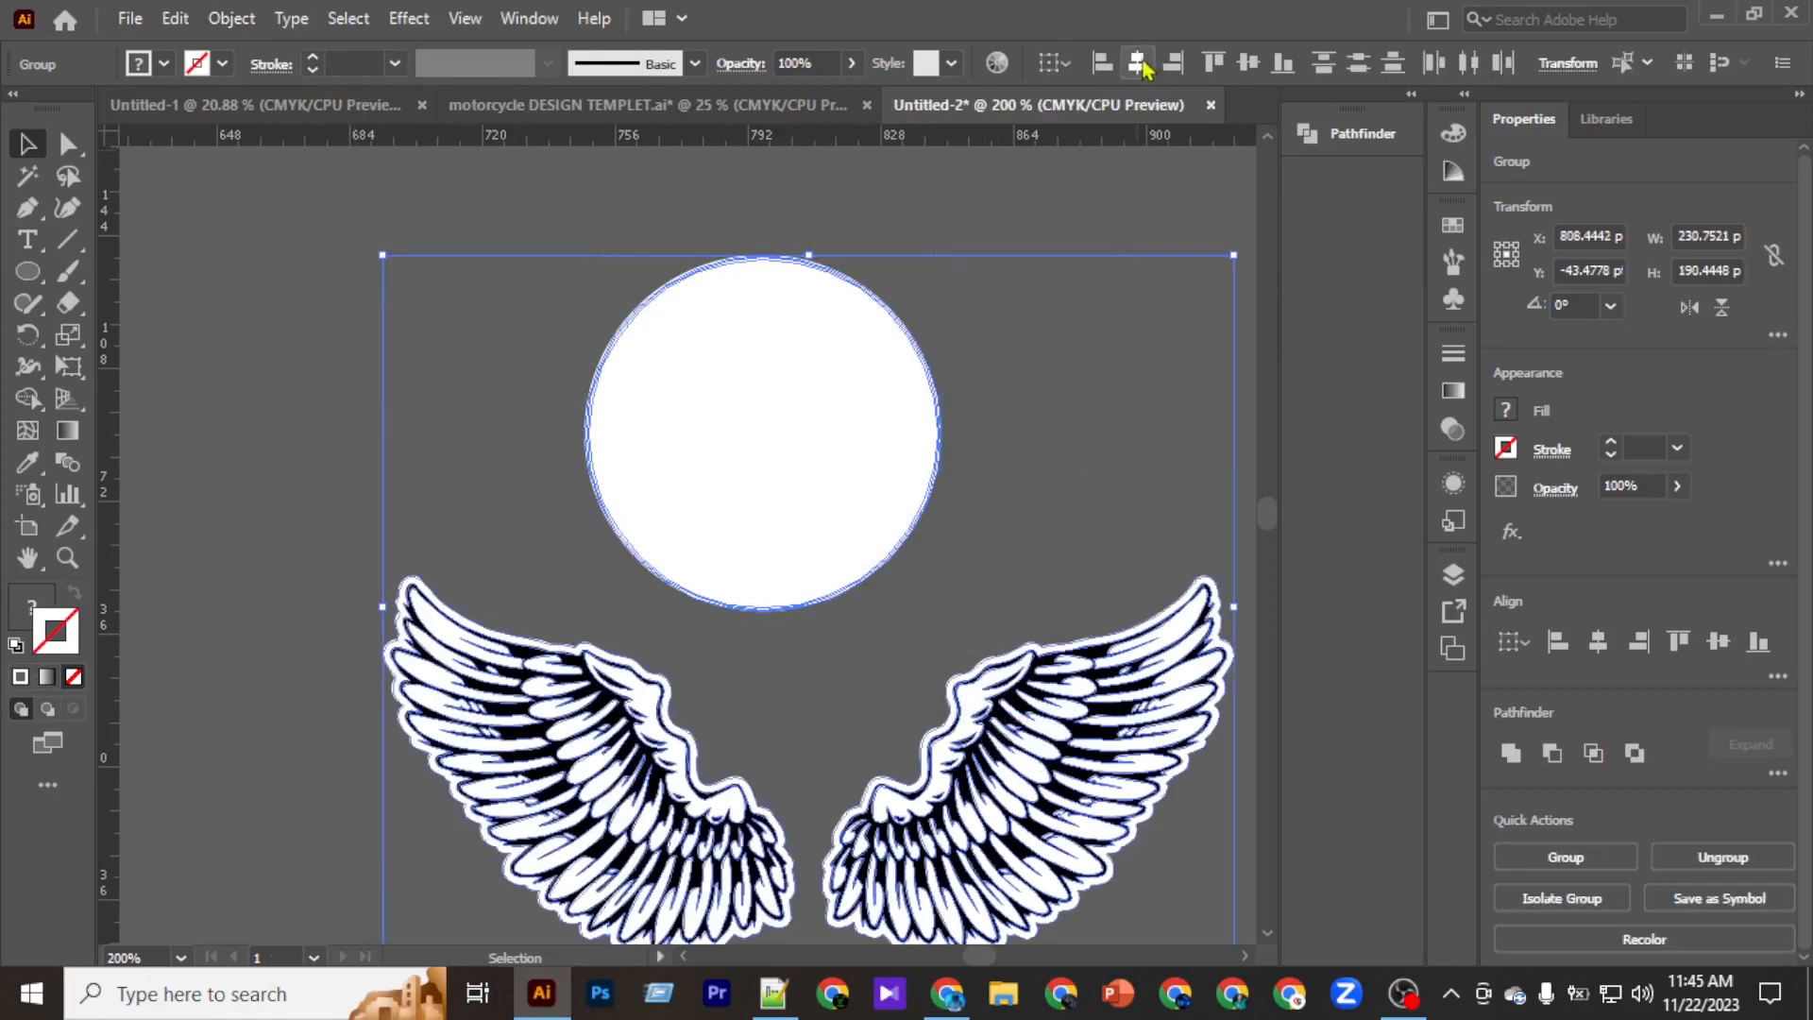
pyautogui.click(1137, 63)
pyautogui.click(1248, 63)
pyautogui.click(1019, 356)
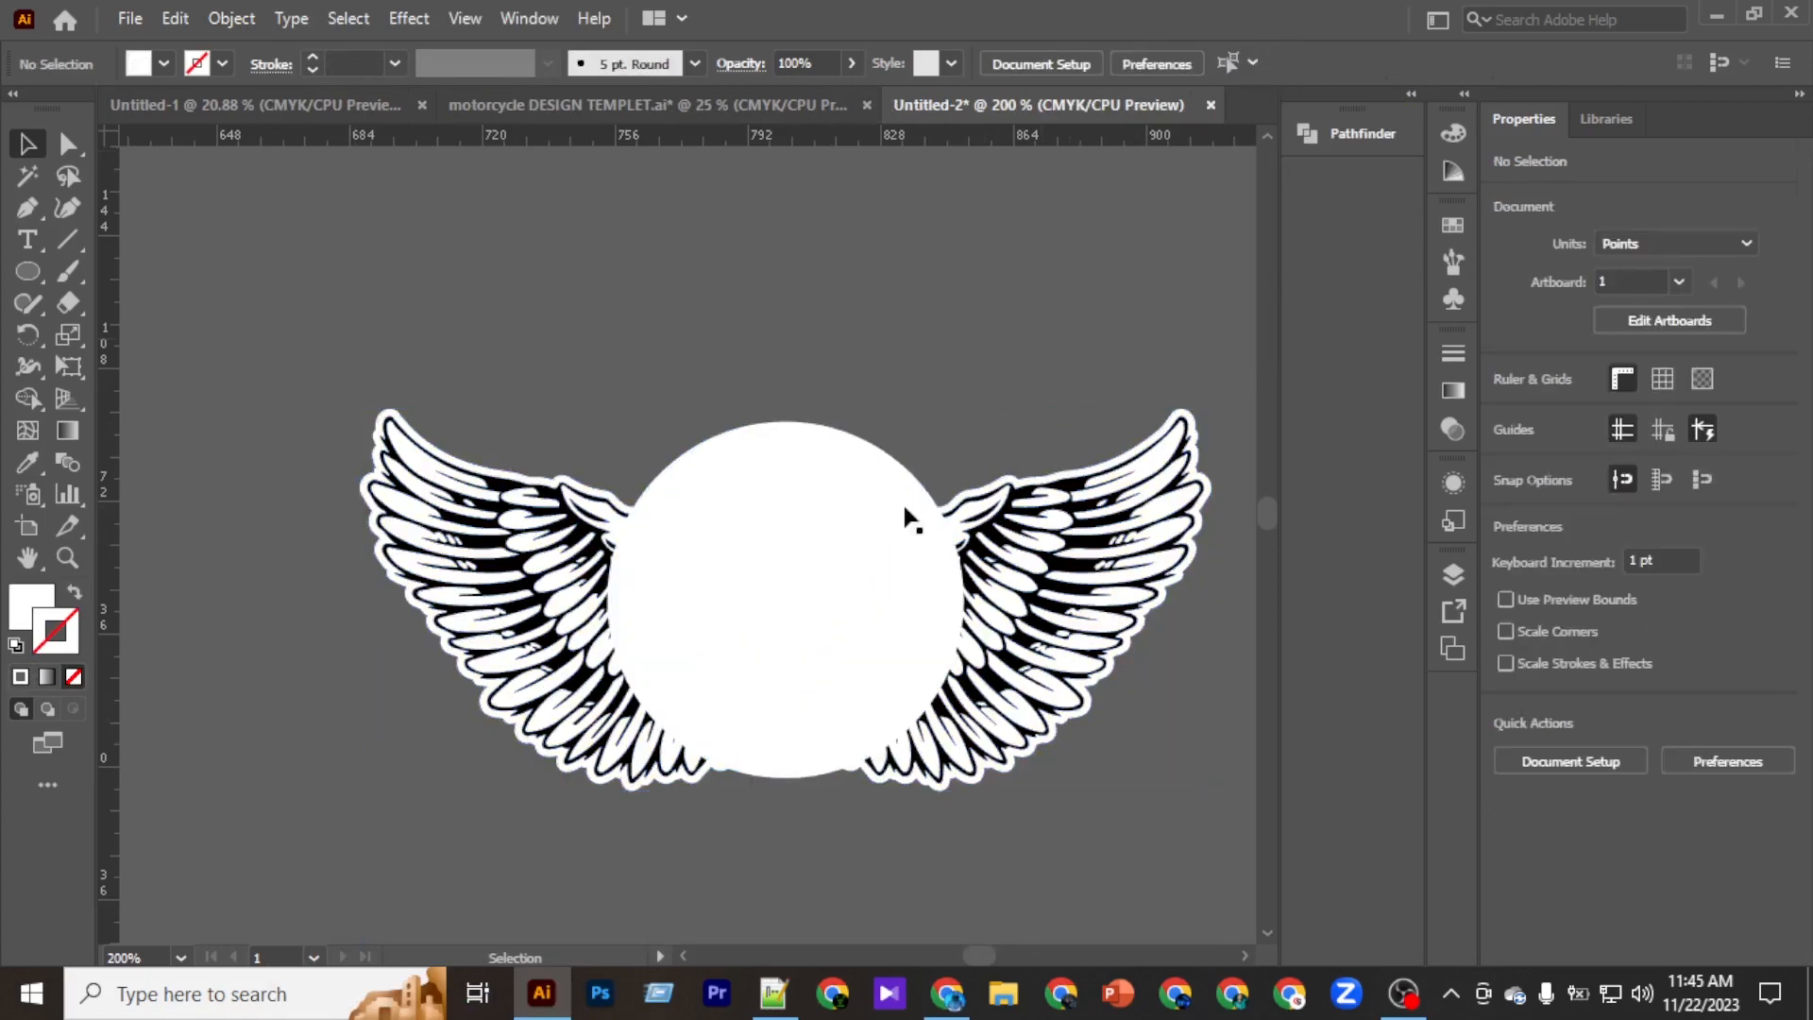
# Enlarge the disc proportionally from its center to about 118.3 pt in diameter.
pyautogui.click(841, 506)
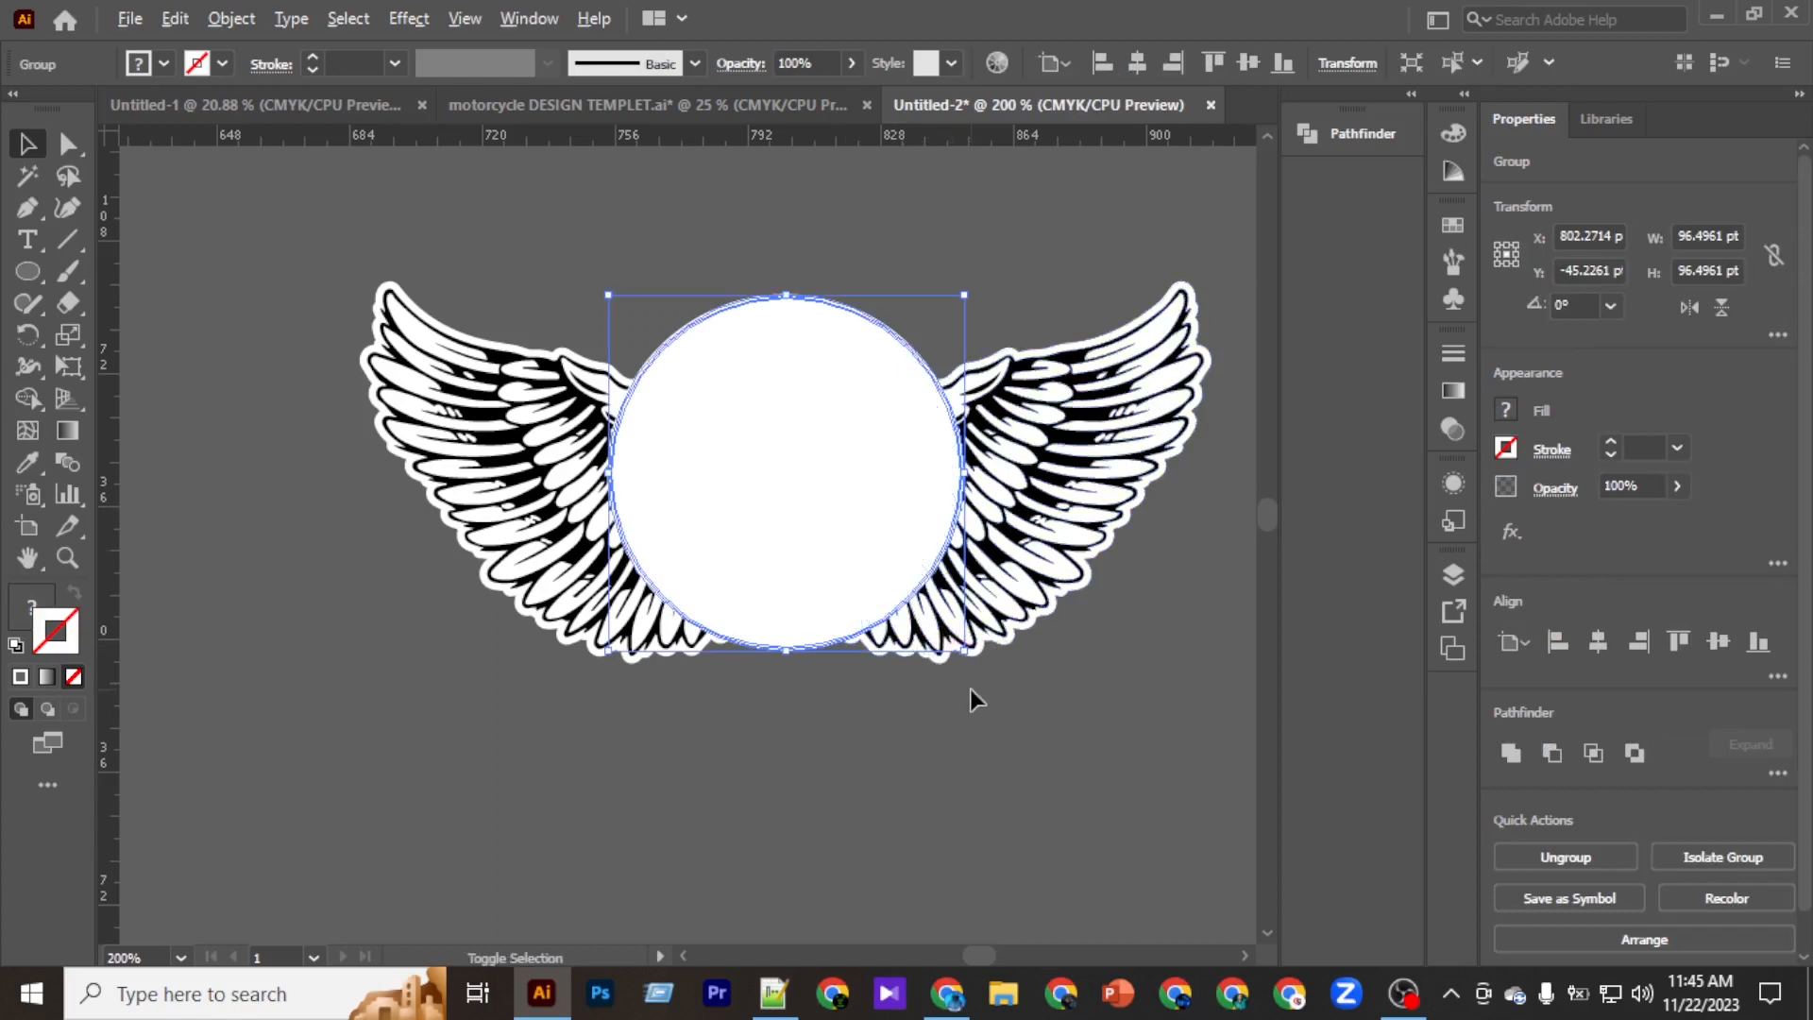
pyautogui.moveTo(963, 650); pyautogui.dragTo(1004, 692)
pyautogui.click(1001, 755)
# Nudge the wings up 1 pt relative to the disc.
pyautogui.scroll(1, 982, 734)
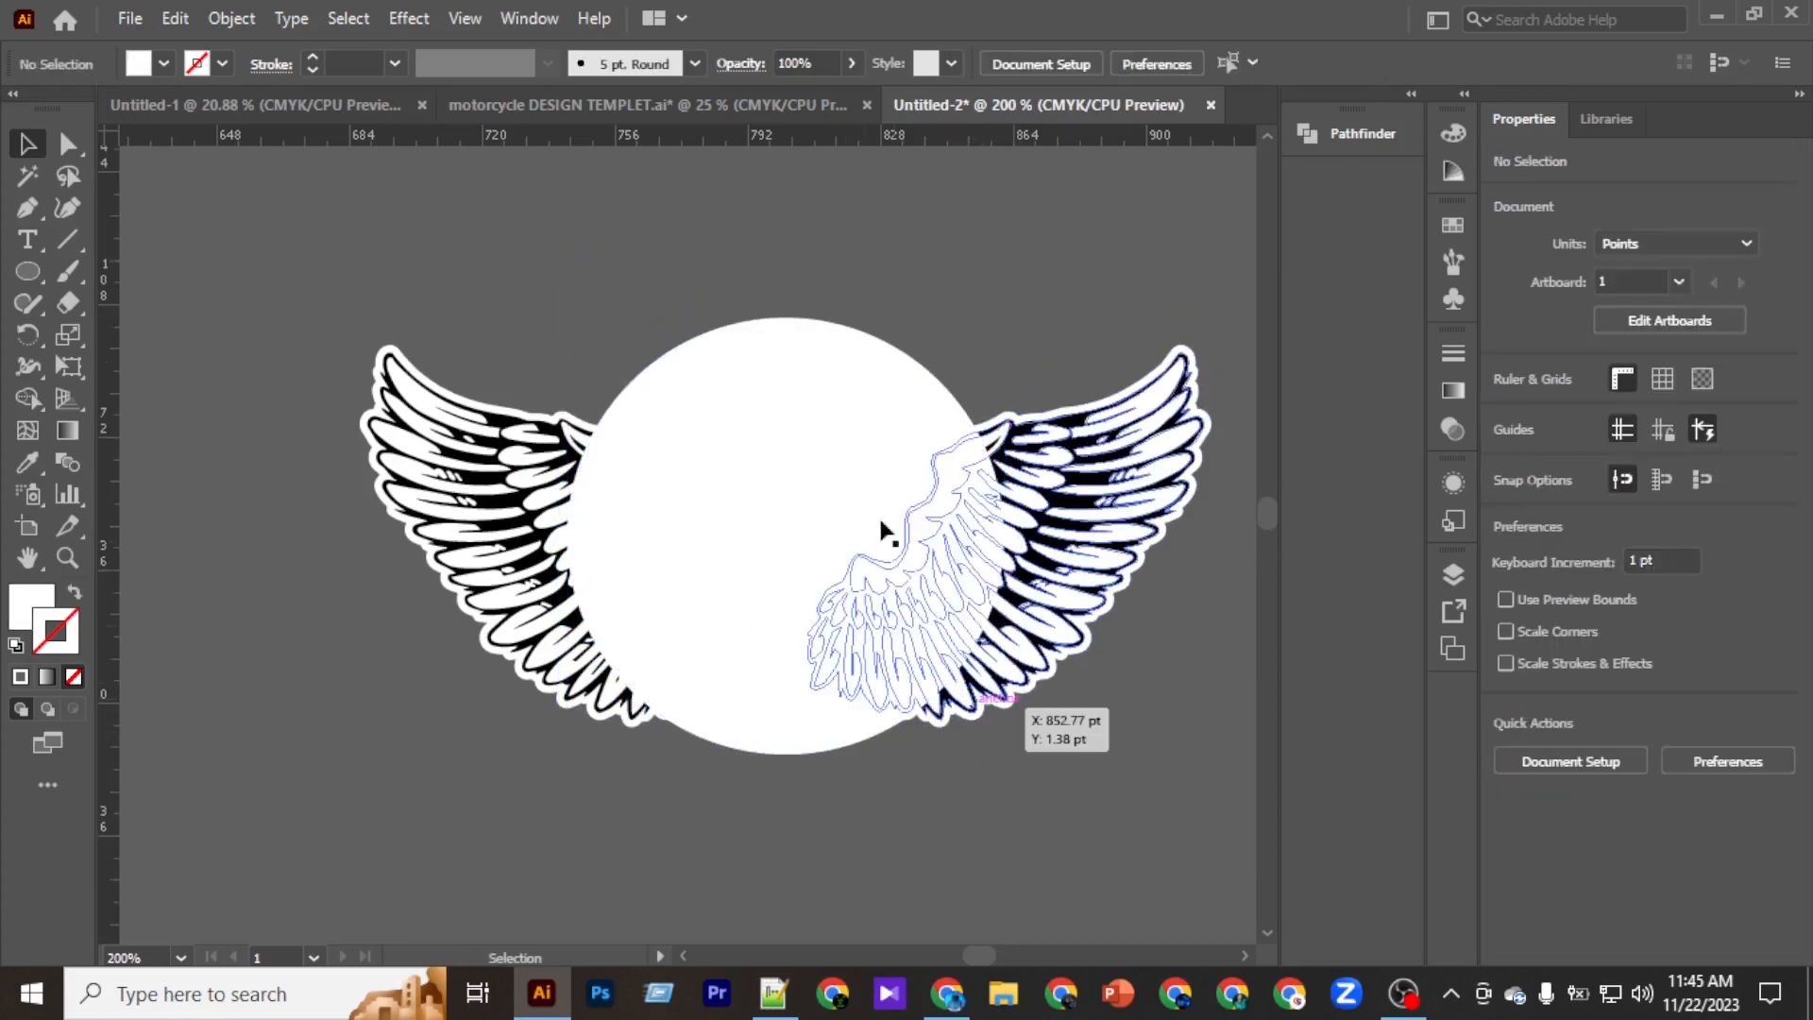
pyautogui.click(831, 436)
pyautogui.click(1043, 513)
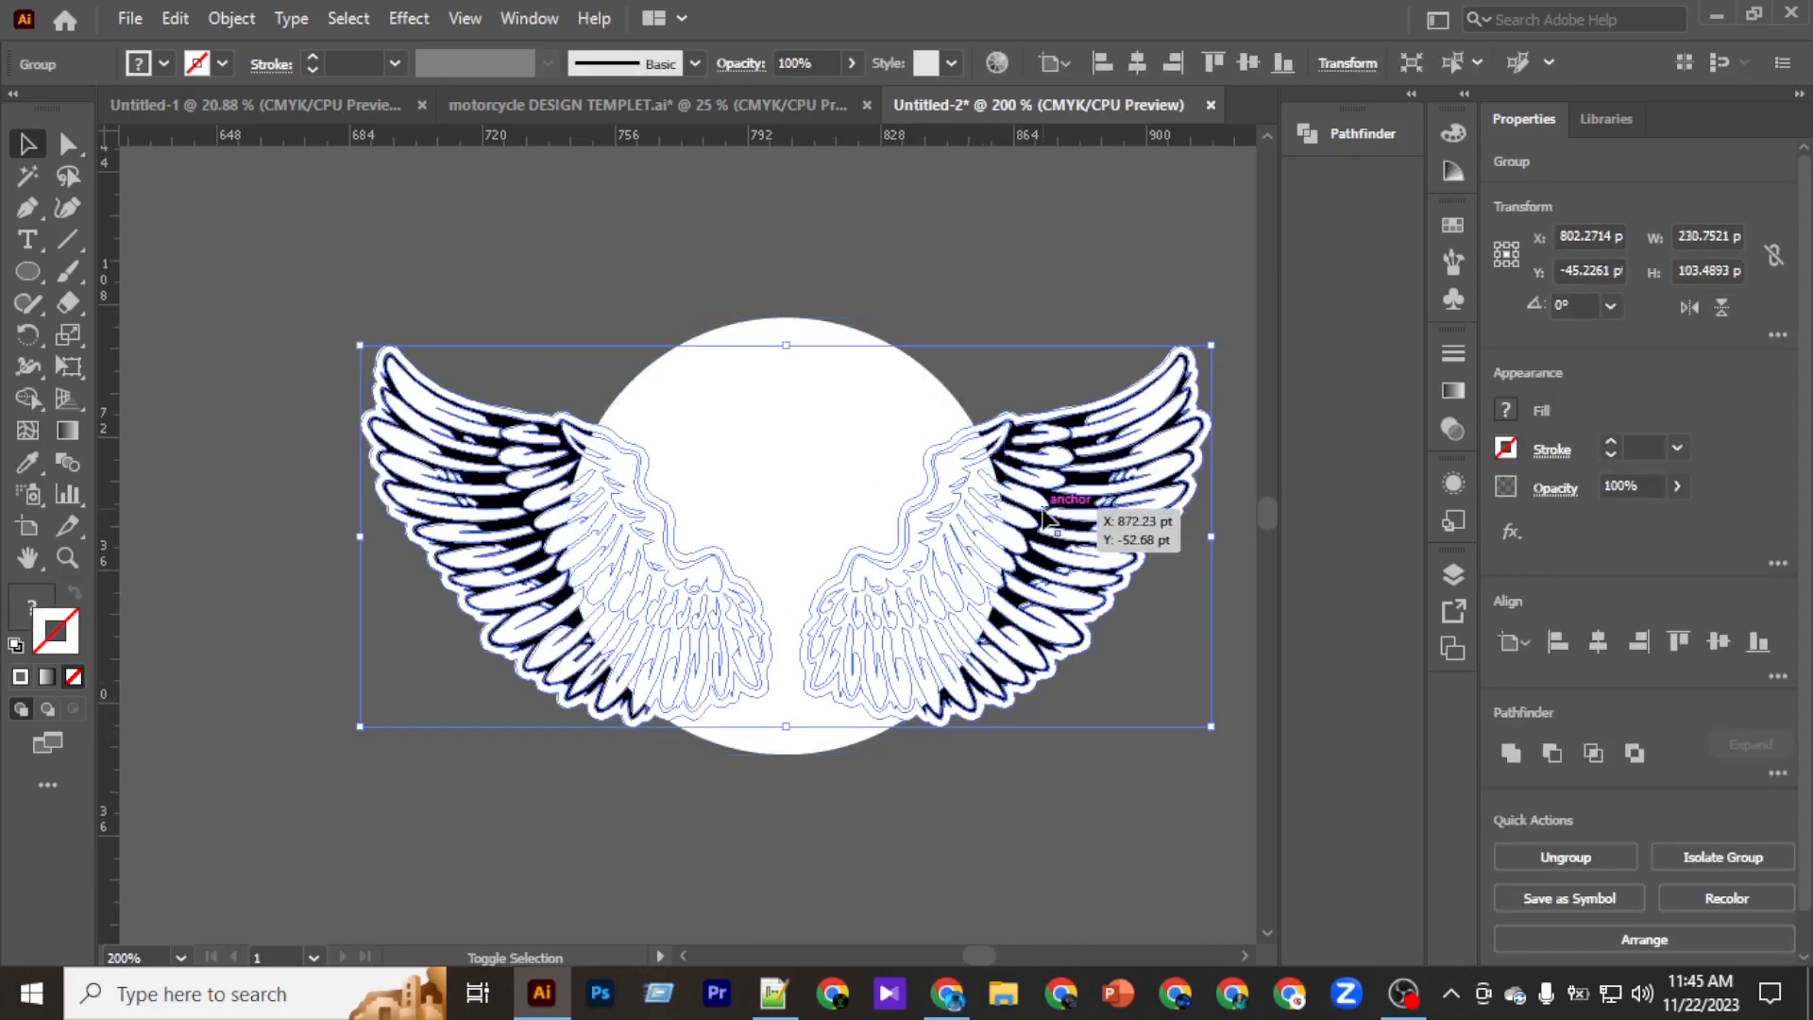
pyautogui.hotkey('shift', 'Up')
pyautogui.hotkey('shift', 'Down')
pyautogui.press('Up')
pyautogui.click(988, 772)
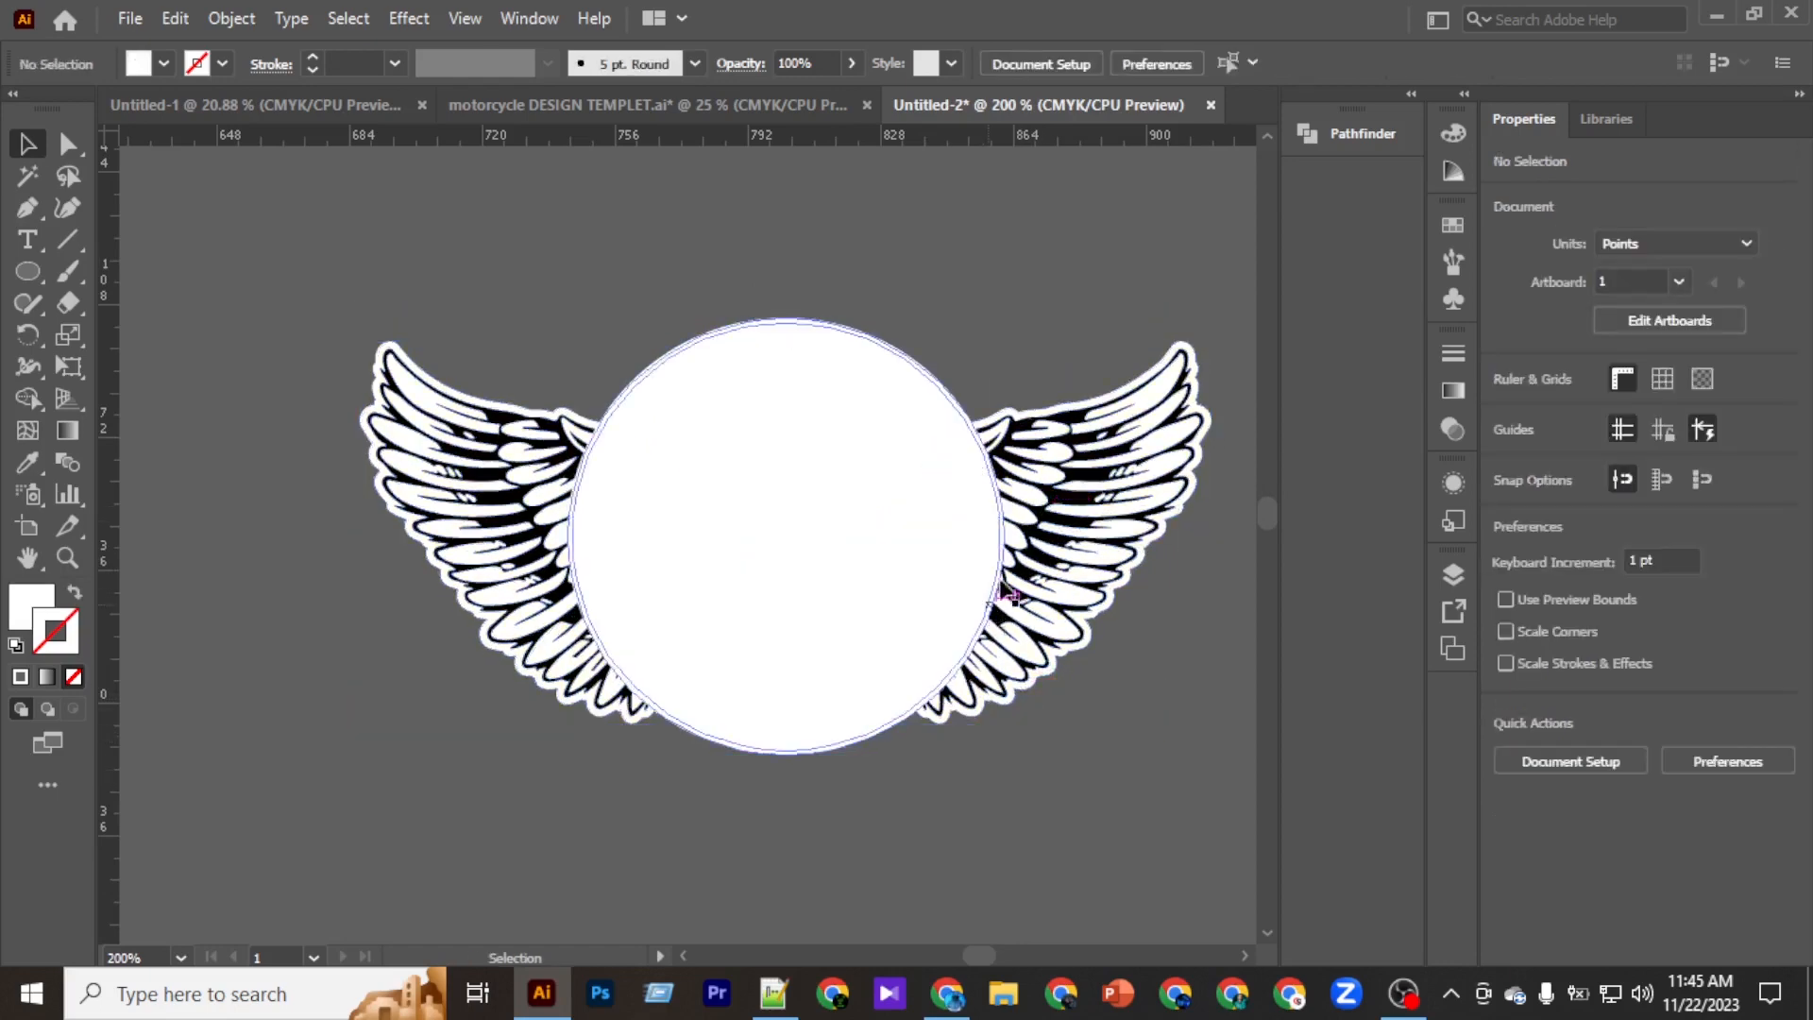
# Offset the paths of the white disc by 2 pt.
pyautogui.click(893, 454)
pyautogui.hscroll(4, 942, 576)
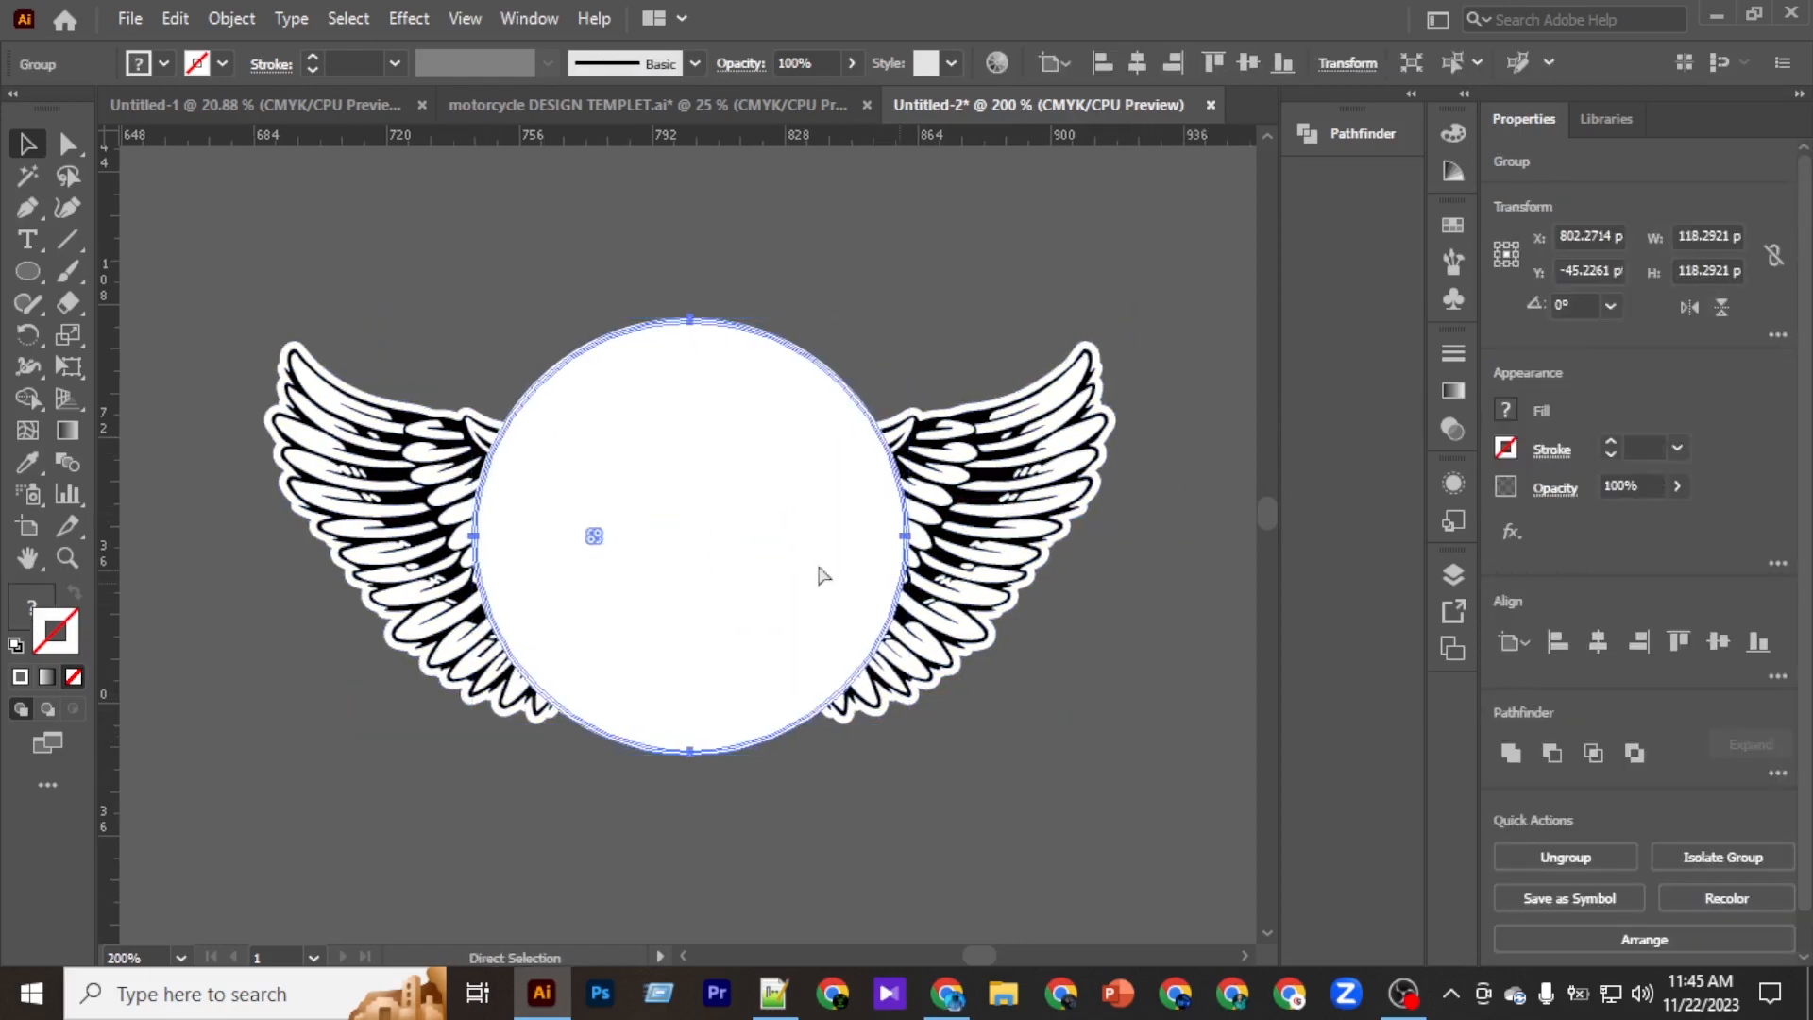
pyautogui.click(231, 18)
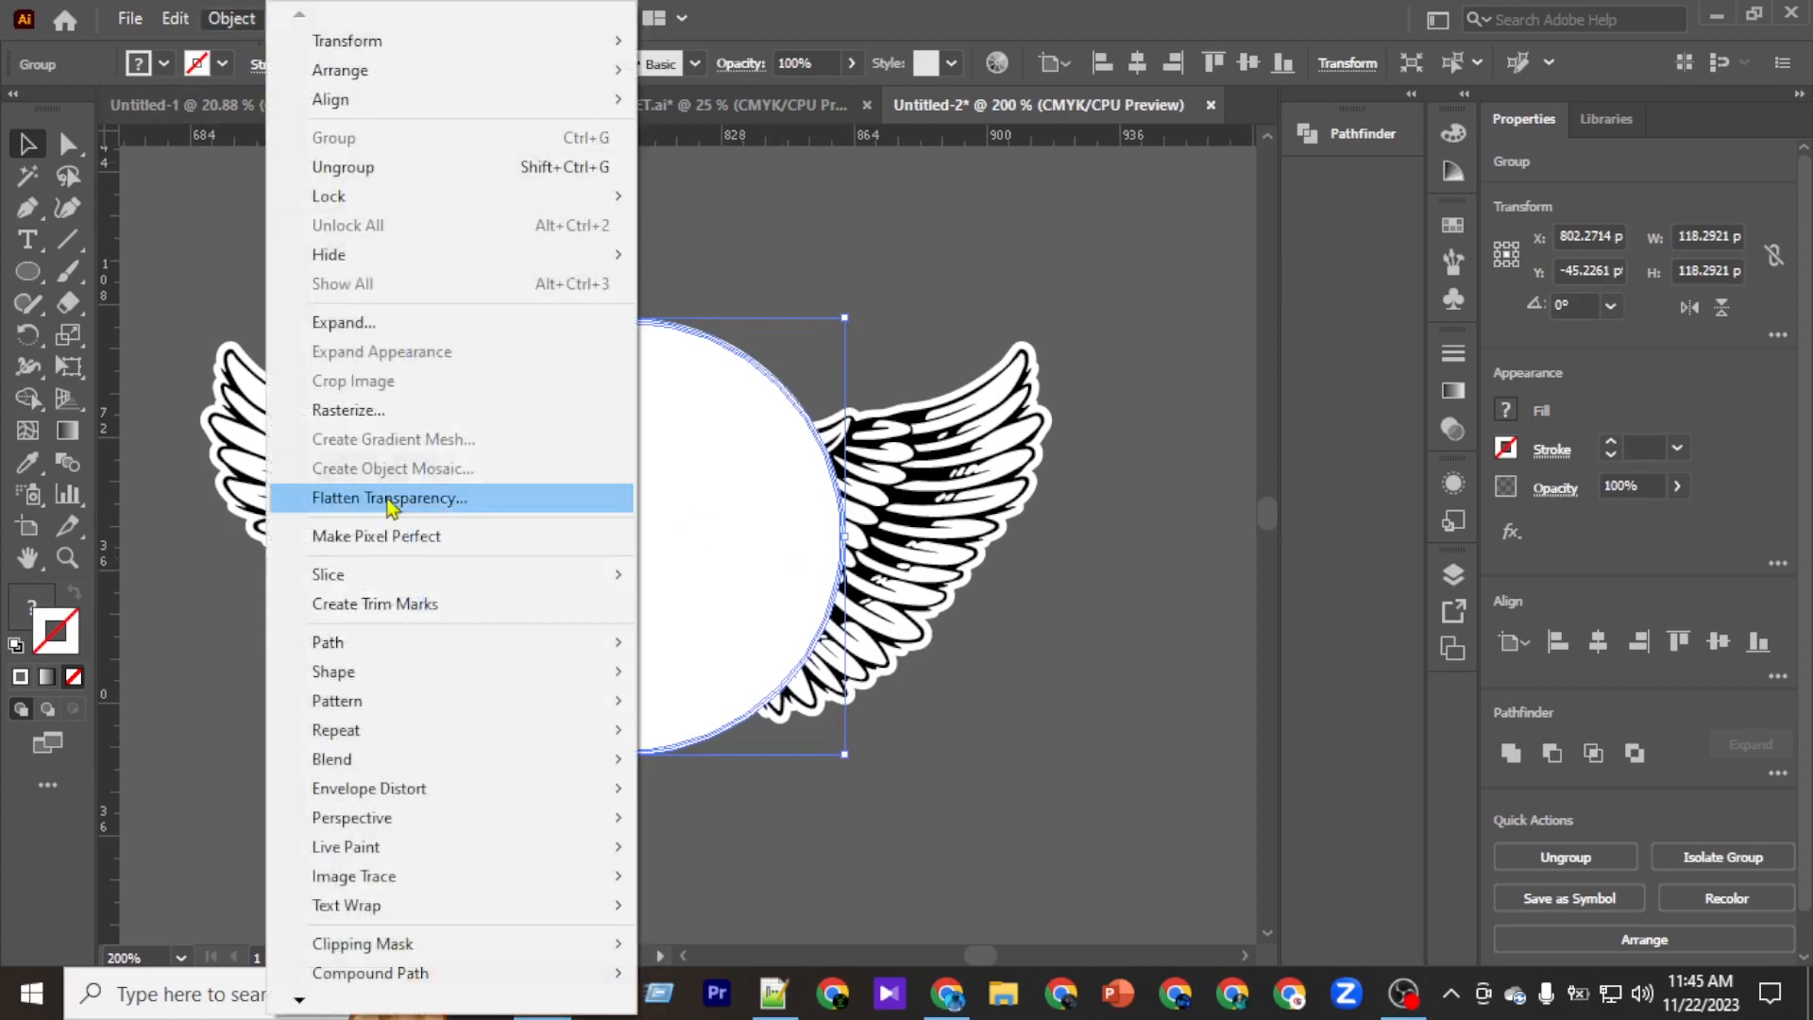
pyautogui.moveTo(383, 661)
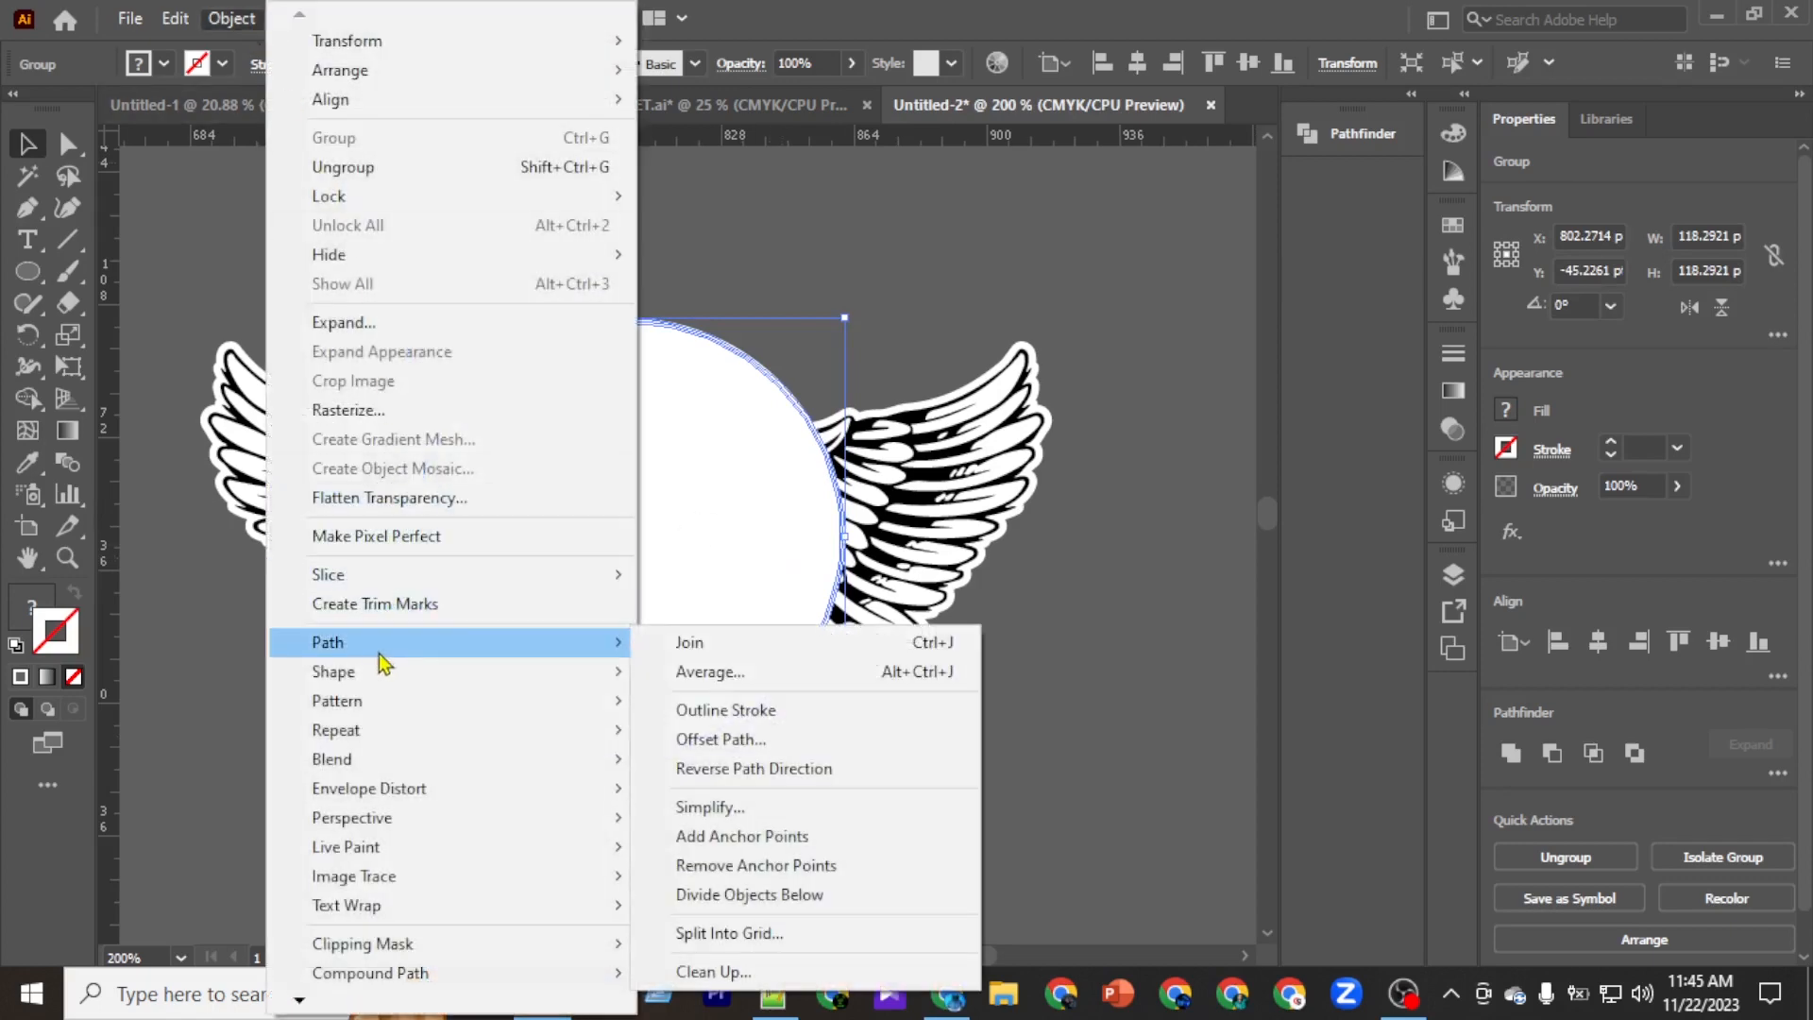
pyautogui.click(721, 739)
pyautogui.click(1101, 590)
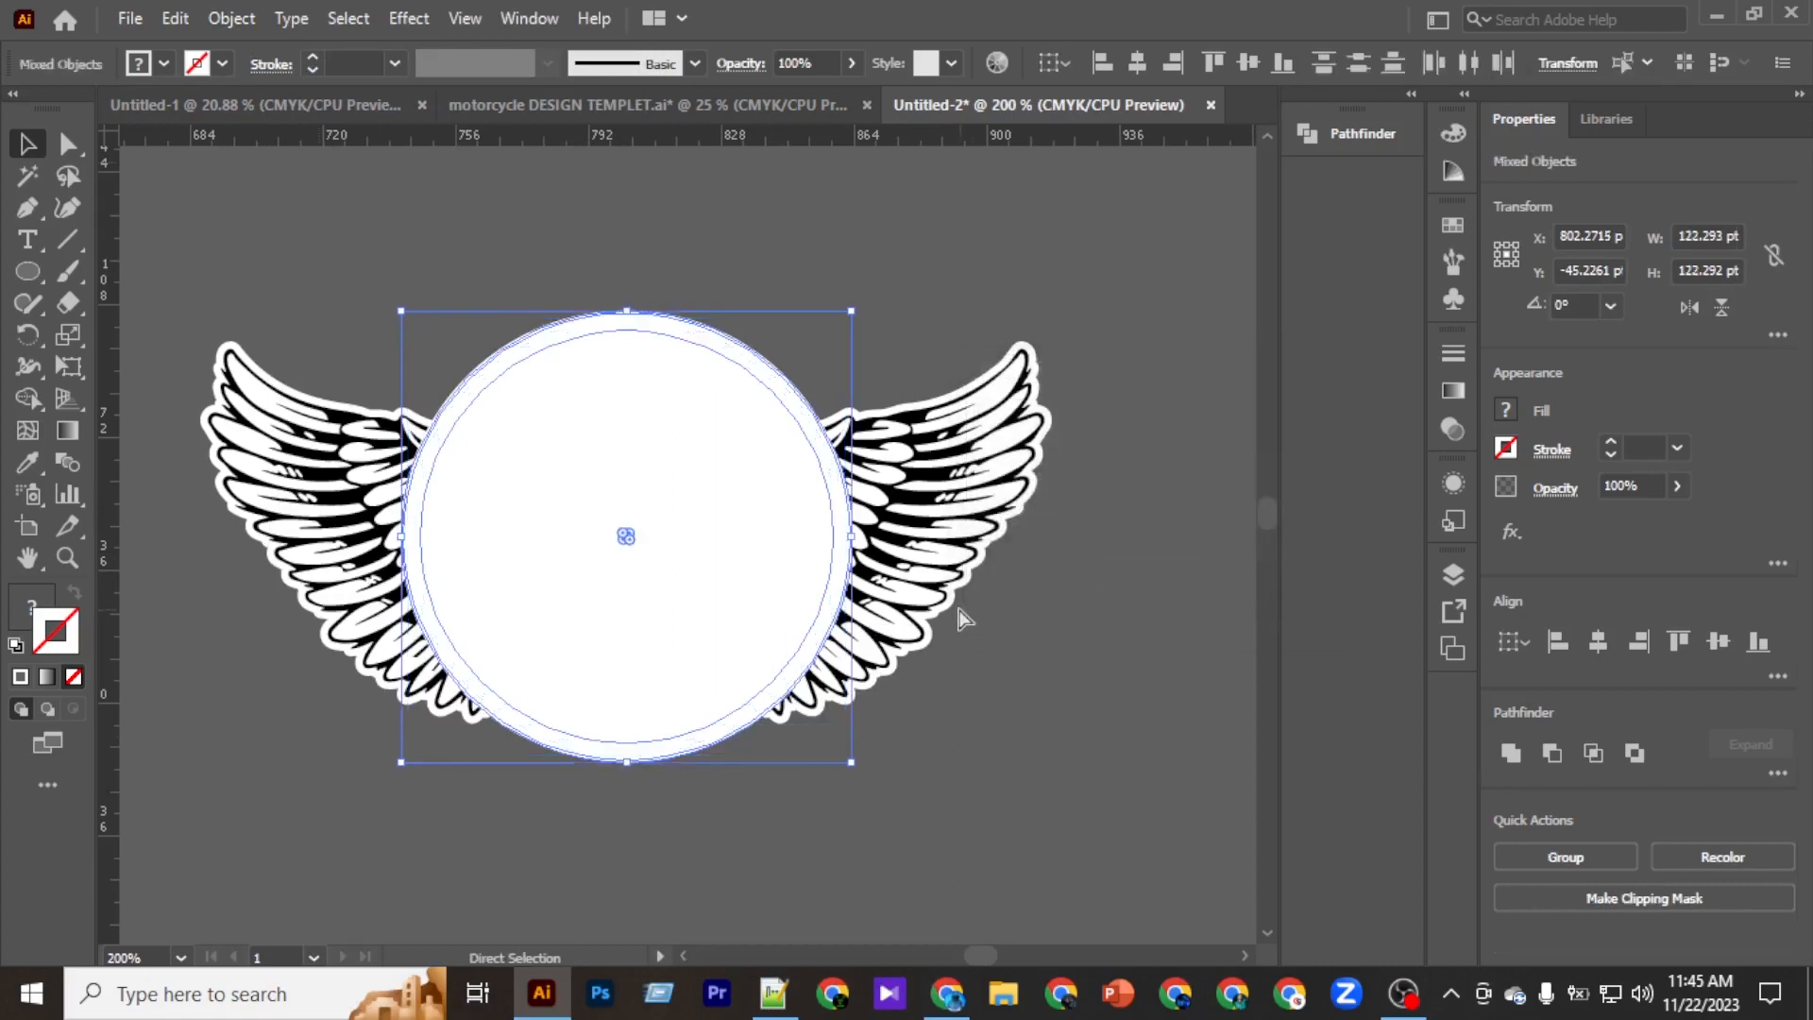
# Cut the offset disc shapes, then make an opacity mask on the wings with clipping off and start editing the mask.
pyautogui.hotkey('ctrl', 'x')
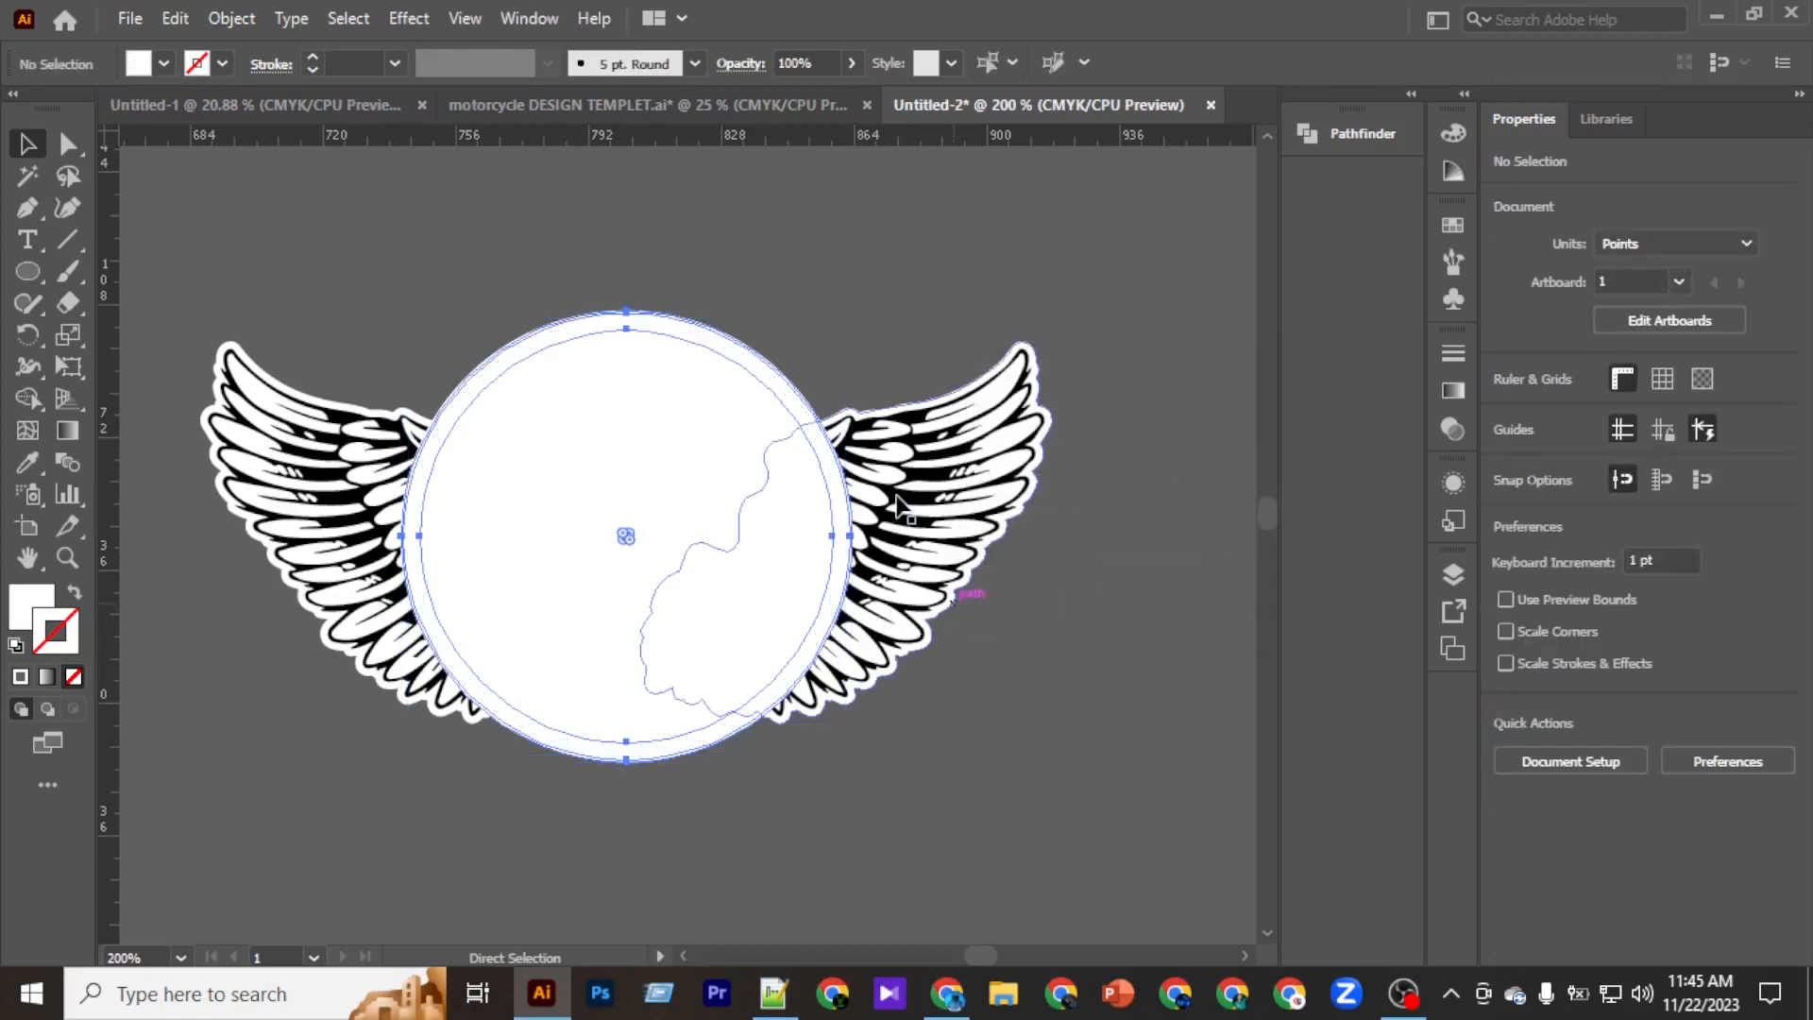
pyautogui.click(908, 459)
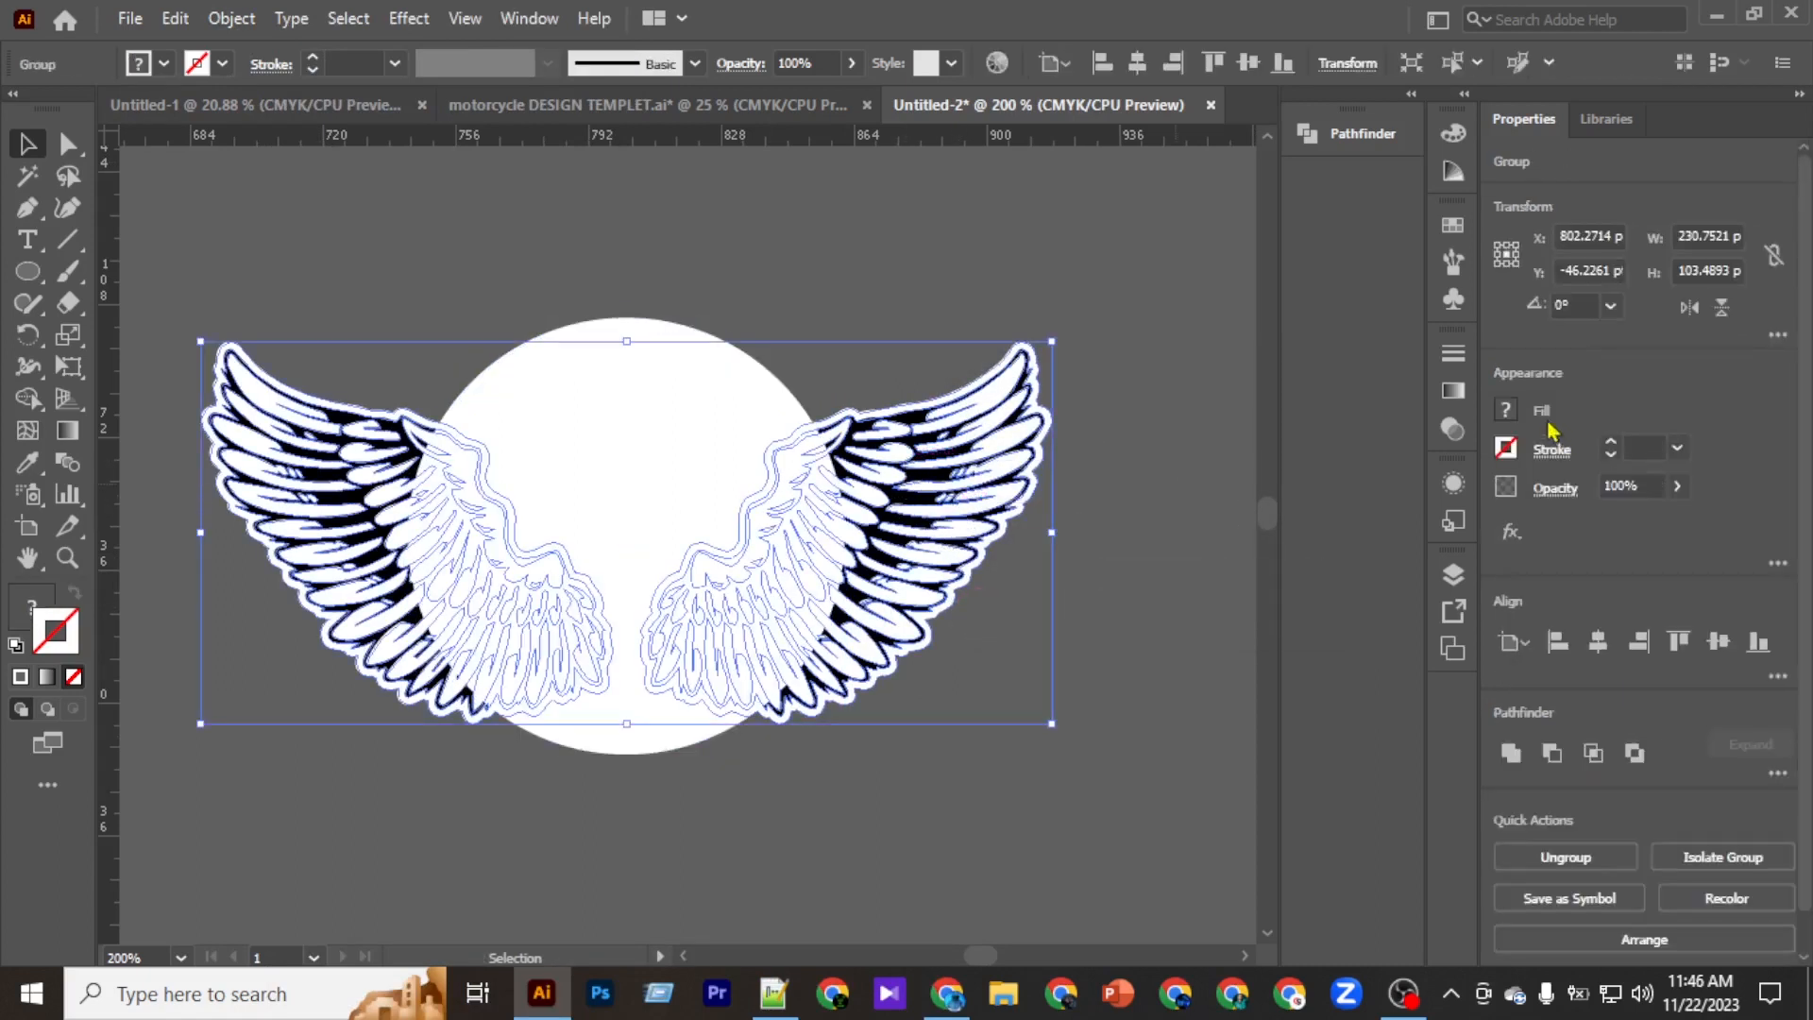
pyautogui.click(1453, 428)
pyautogui.click(1361, 424)
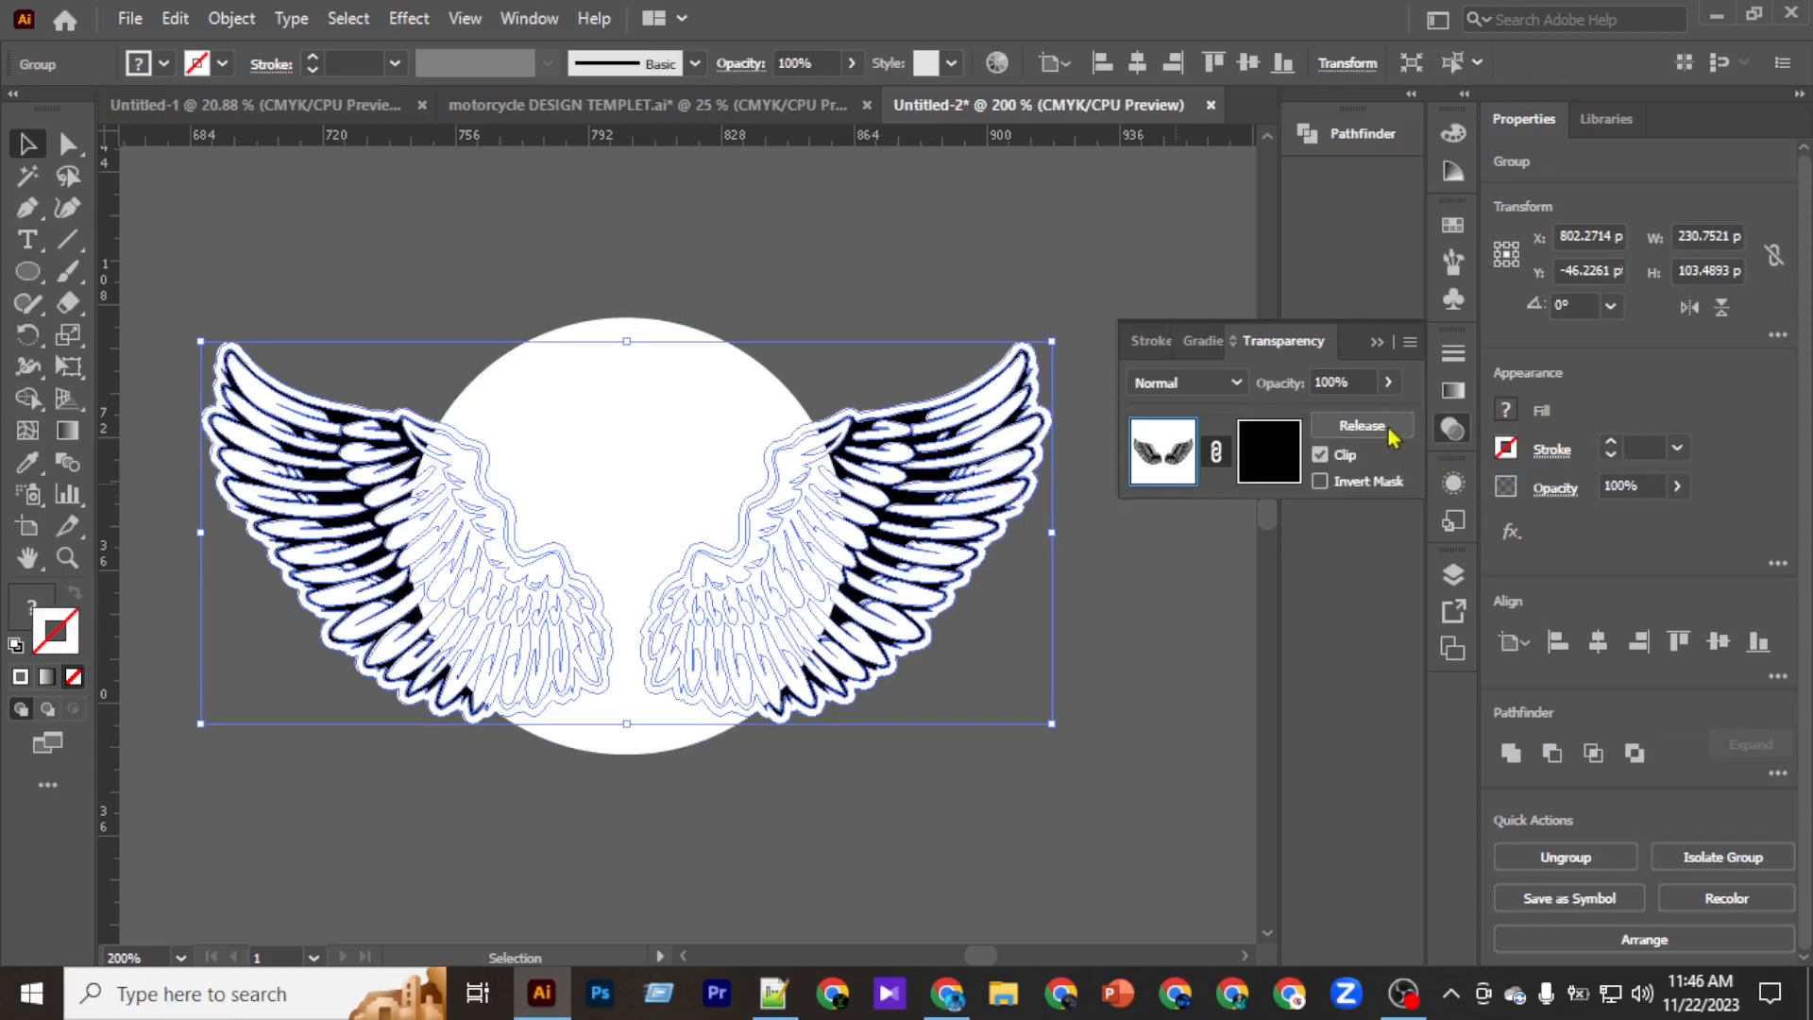
pyautogui.click(1320, 455)
pyautogui.click(1249, 456)
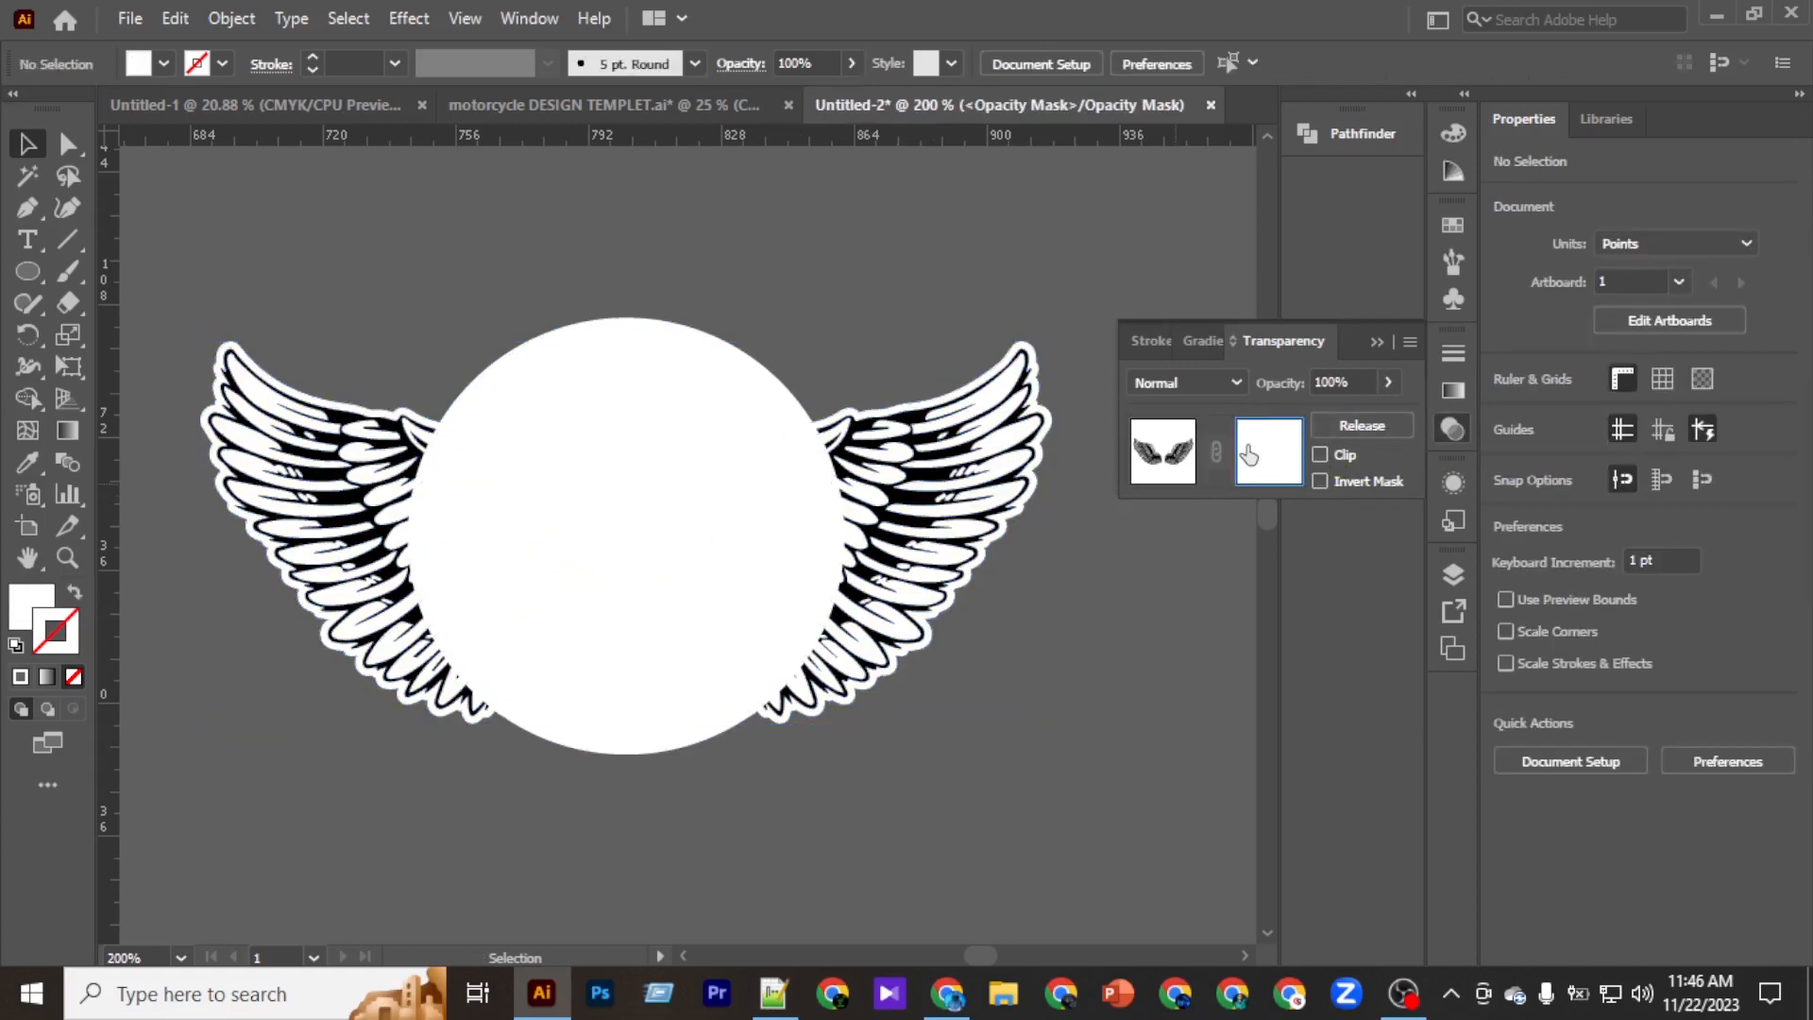
# Paste the cut circles in place inside the wings' opacity mask, fill them with black and return to the artwork.
pyautogui.hotkey('ctrl', 'a')
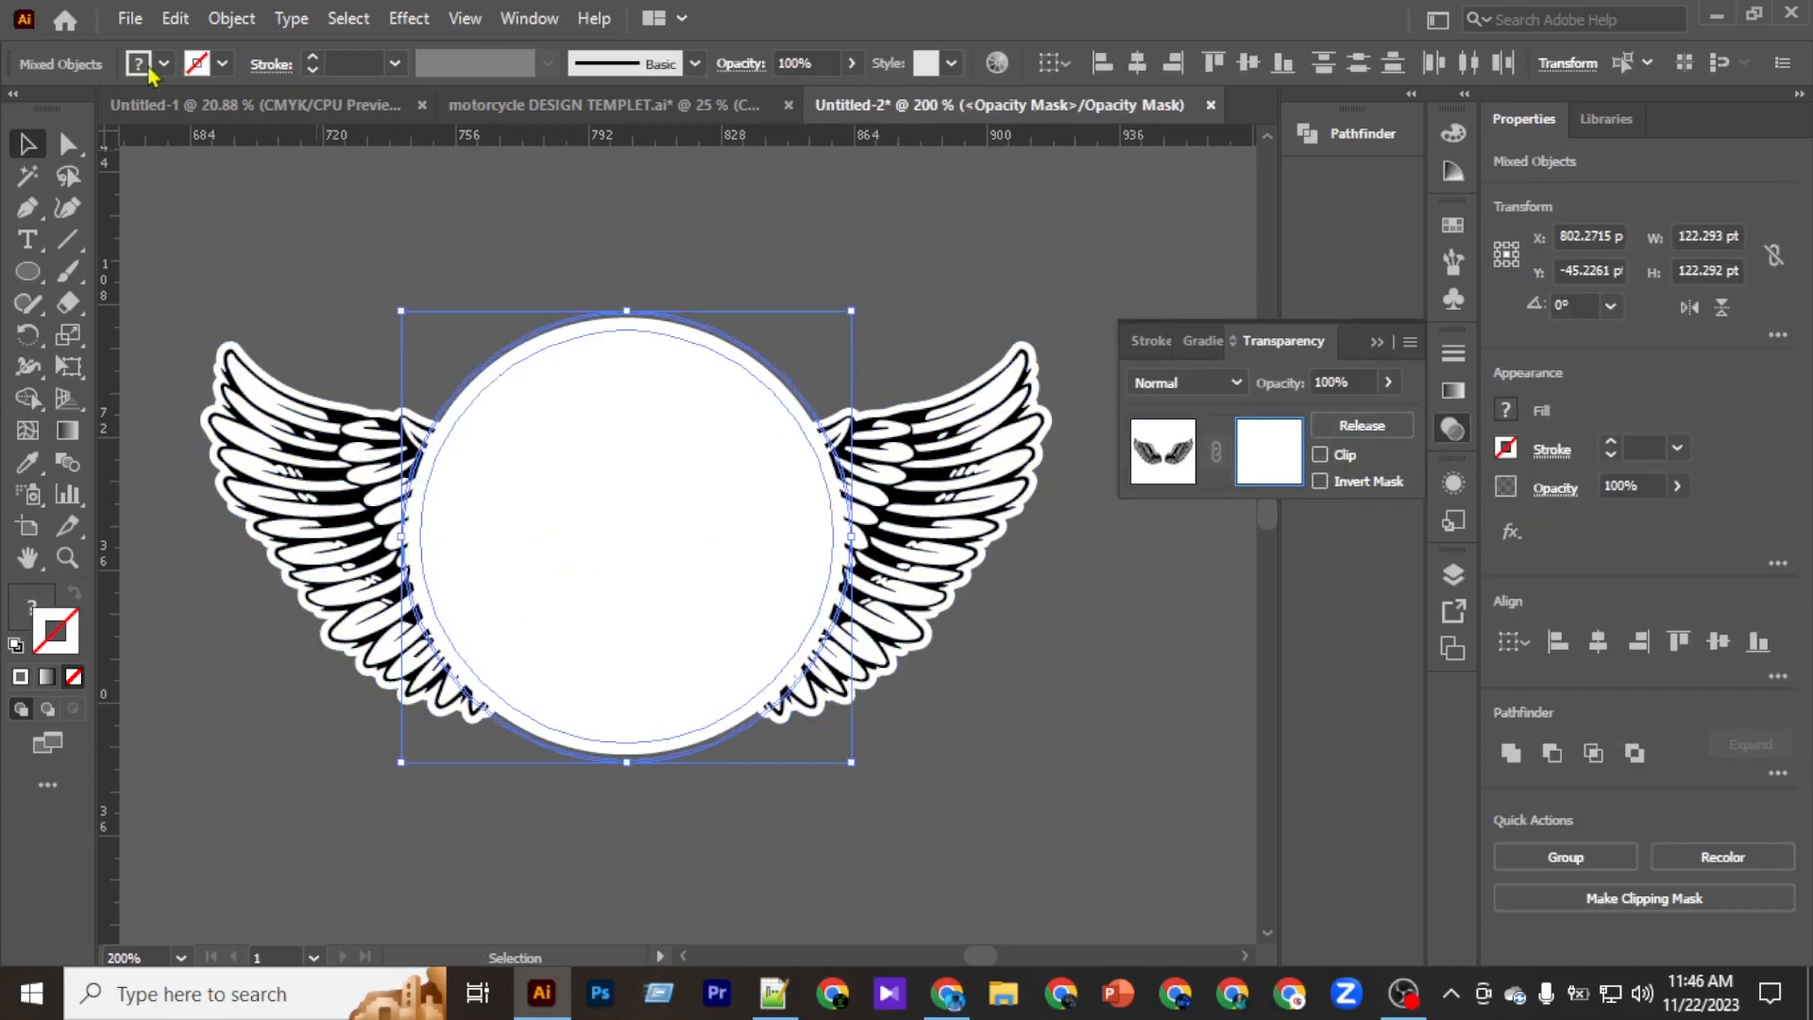
pyautogui.click(165, 64)
pyautogui.click(73, 109)
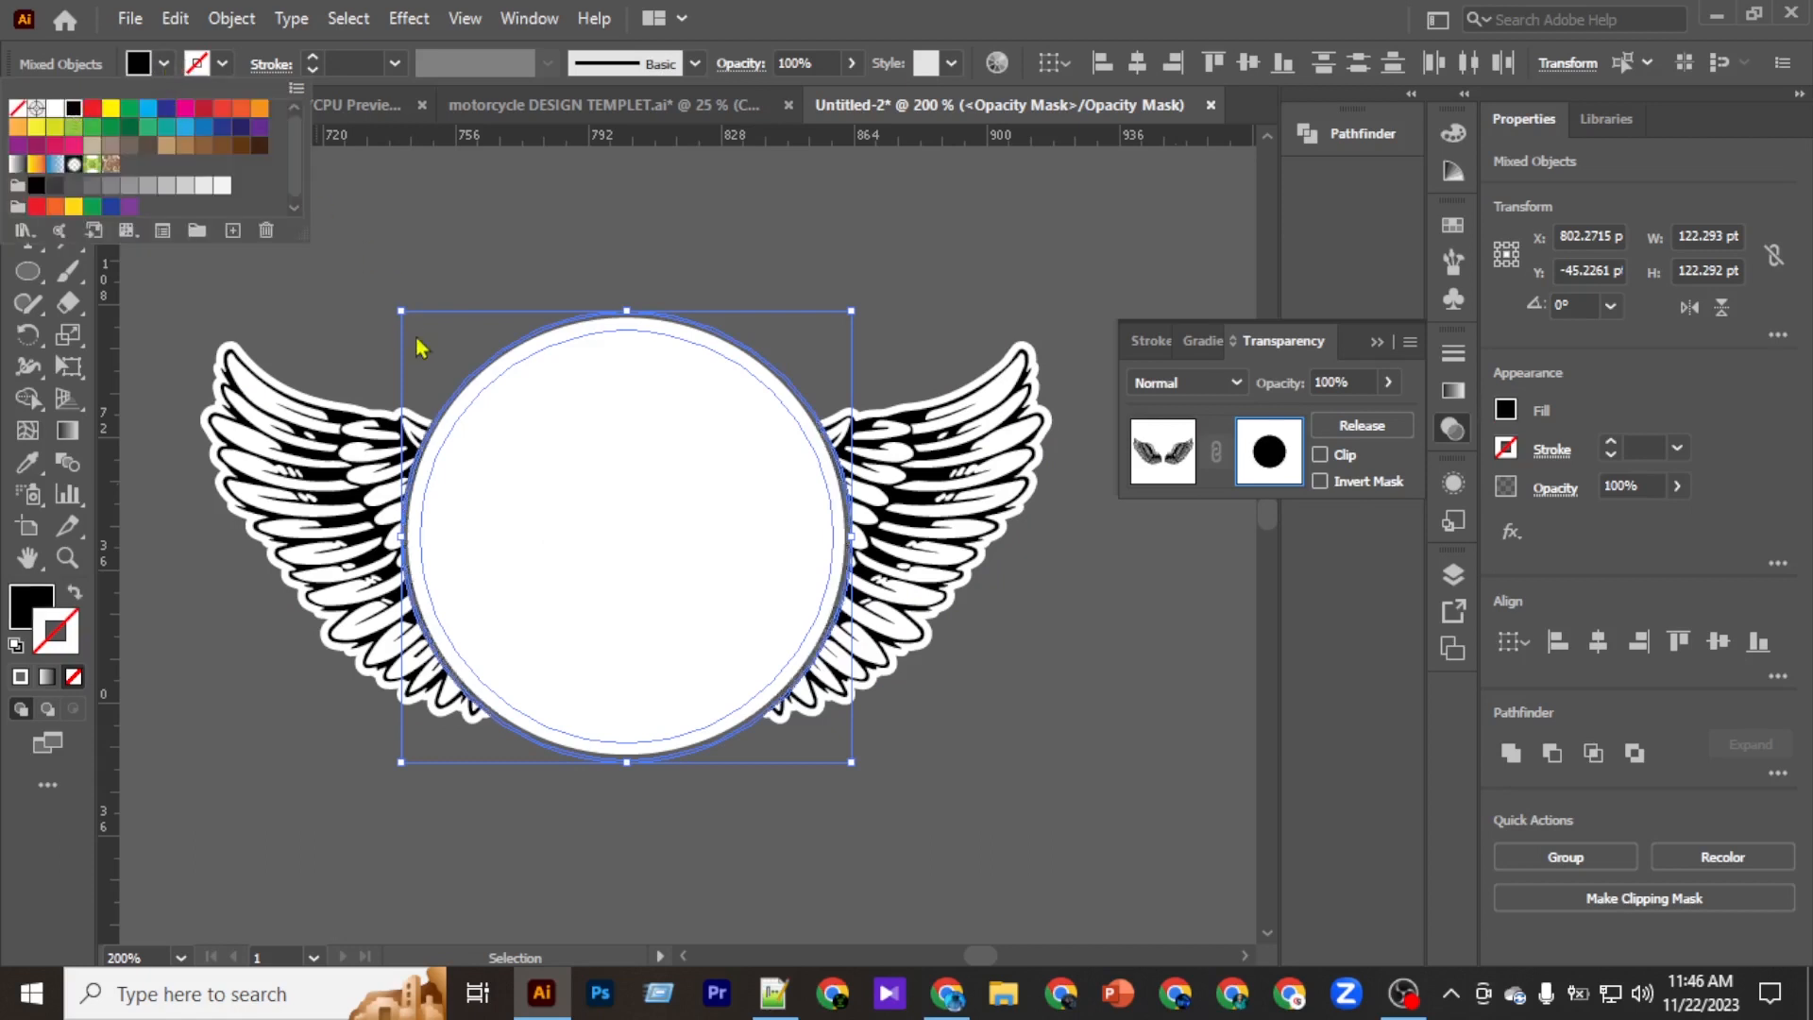
pyautogui.click(1192, 461)
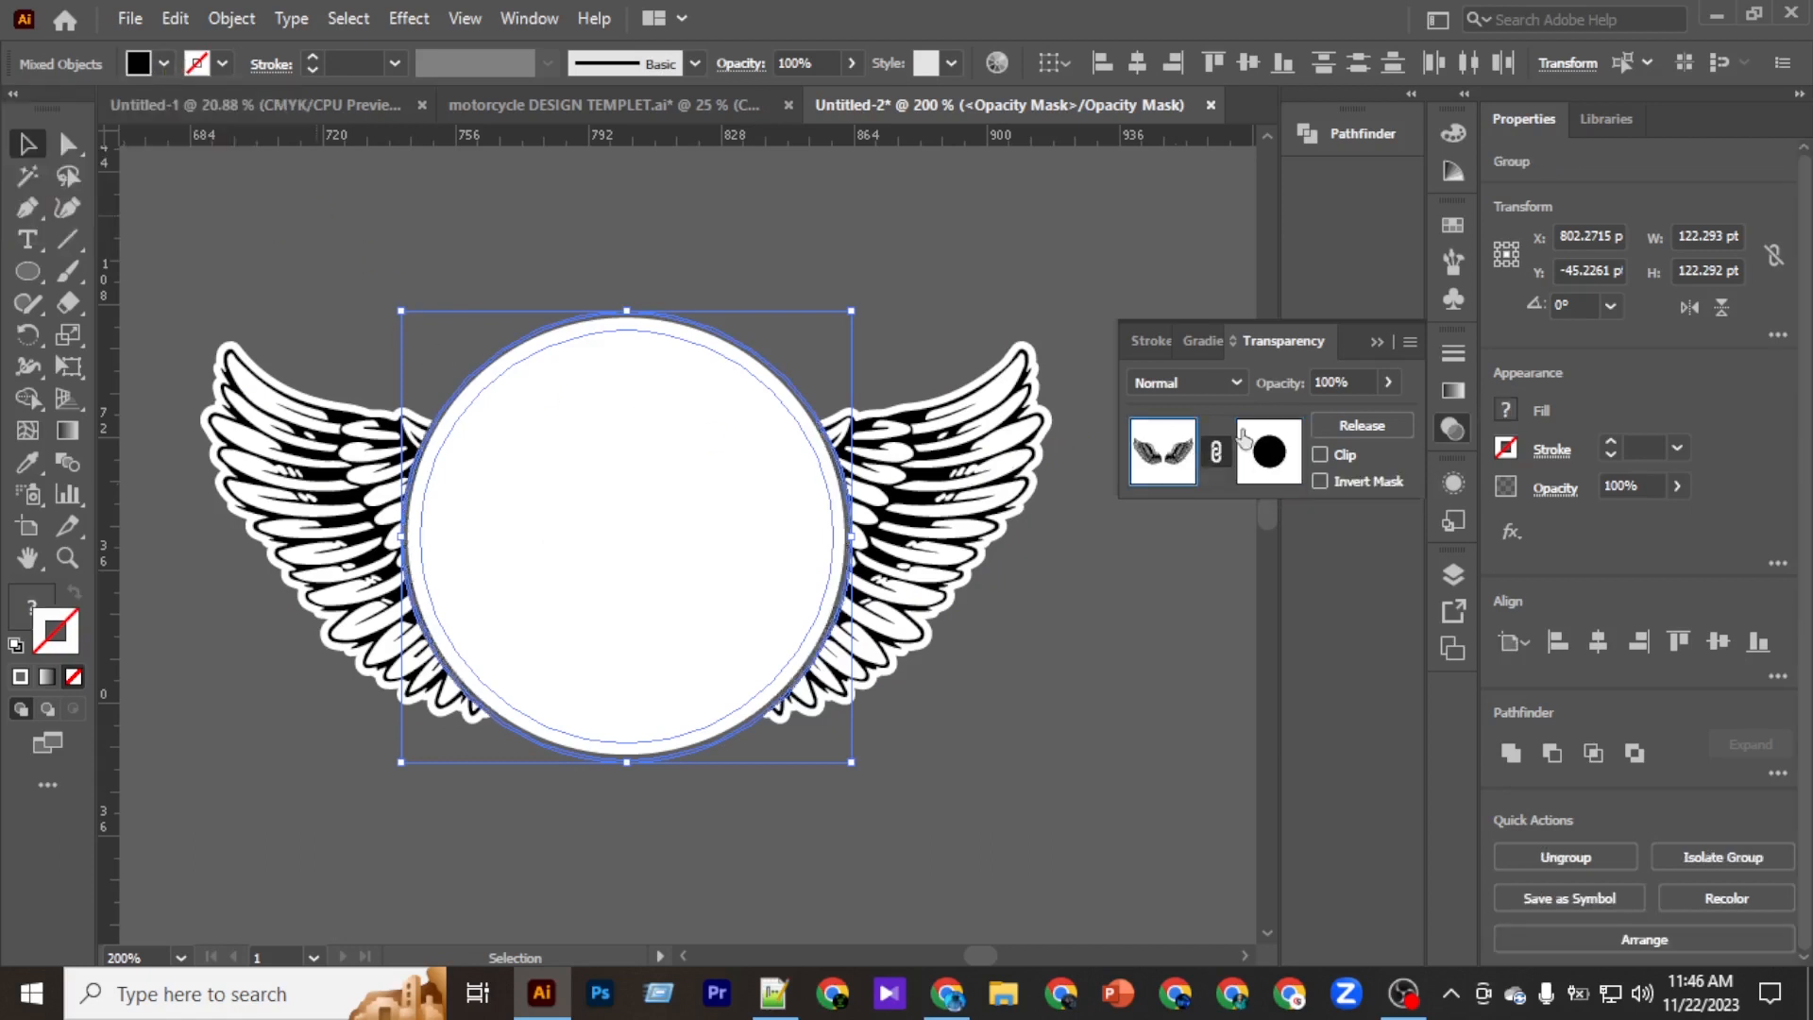
pyautogui.click(1377, 342)
pyautogui.click(1176, 436)
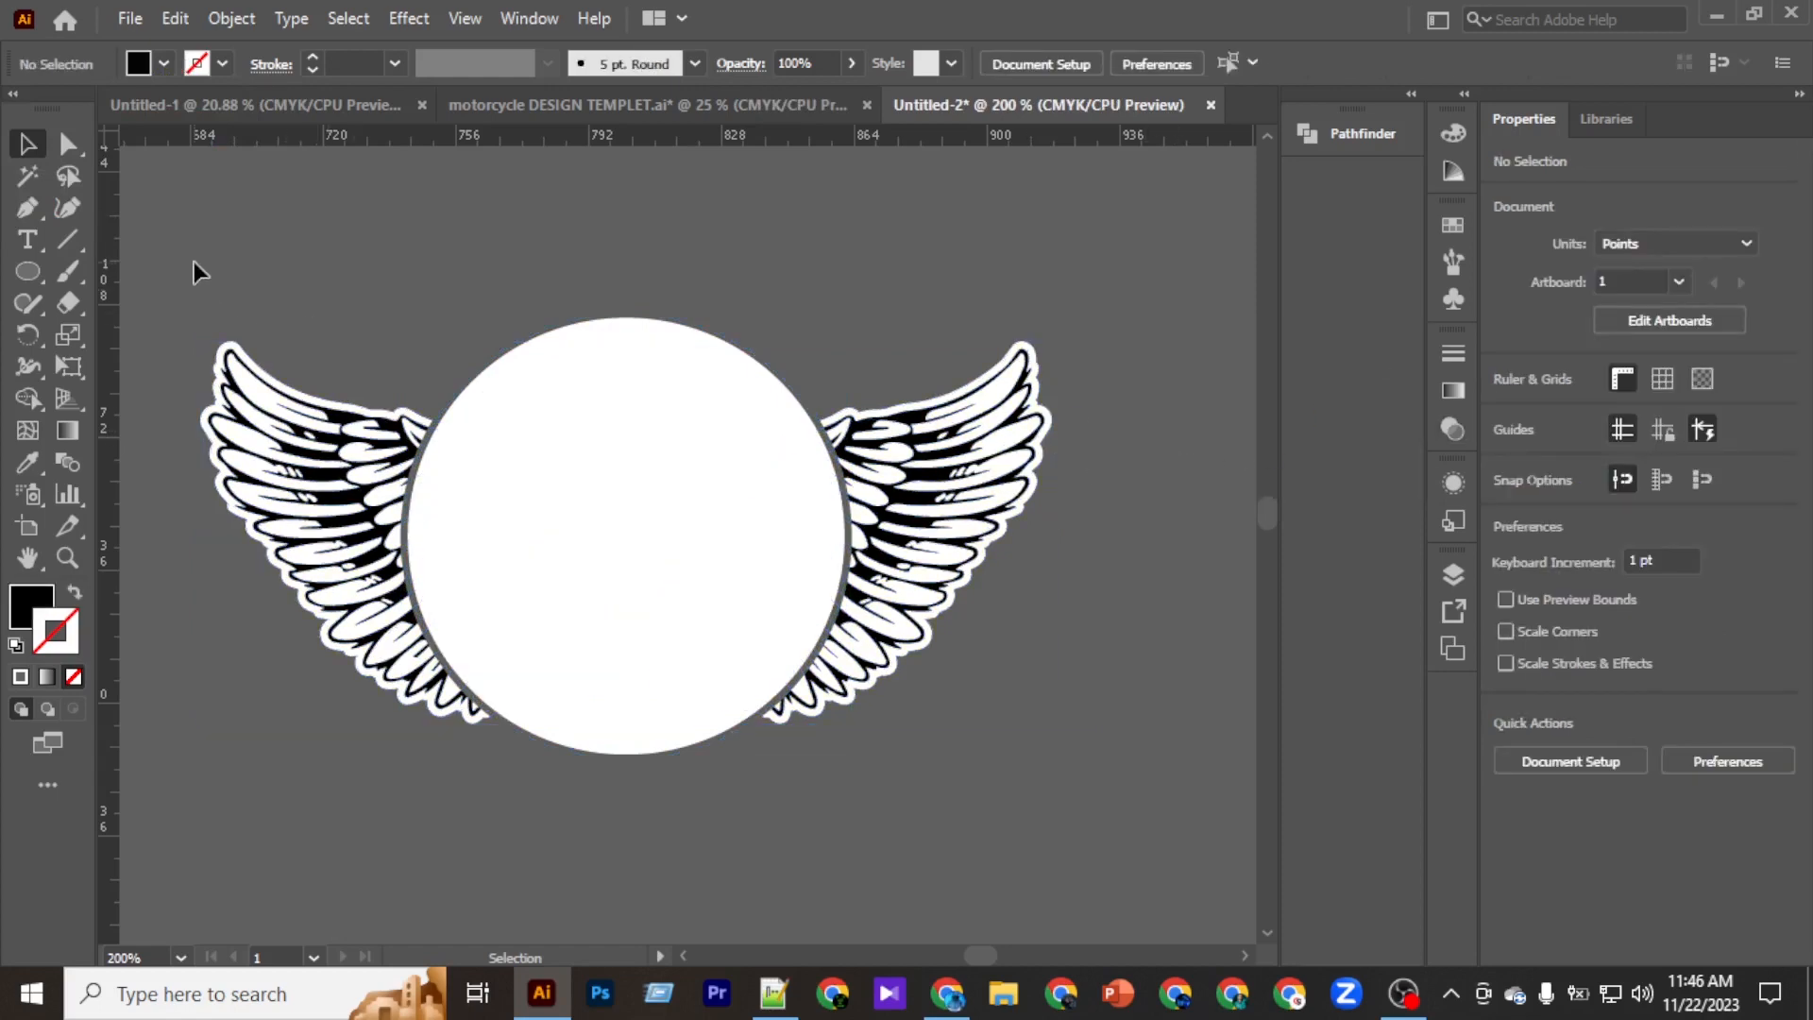
# Move the lower motorcycle up above the other motorcycle, beside the winged disc.
pyautogui.scroll(-2, 639, 504)
pyautogui.scroll(-9, 762, 604)
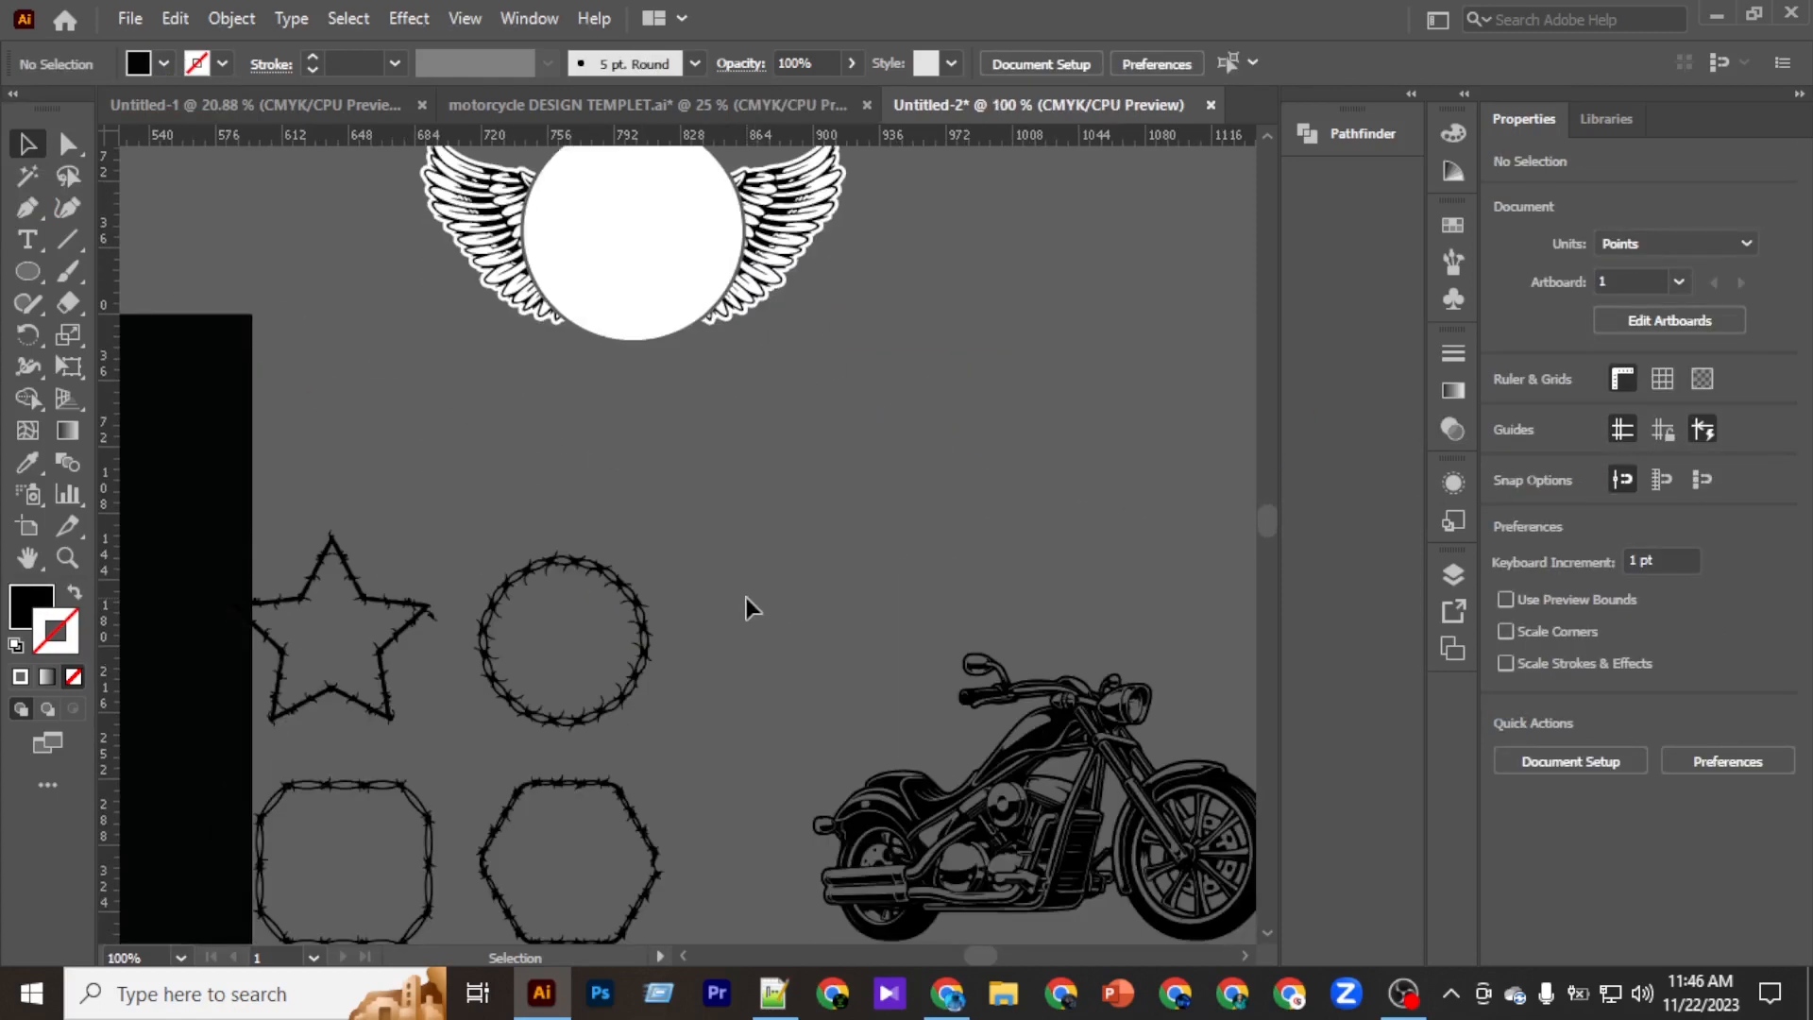
pyautogui.scroll(-3, 746, 604)
pyautogui.hscroll(3, 746, 605)
pyautogui.scroll(-3, 774, 717)
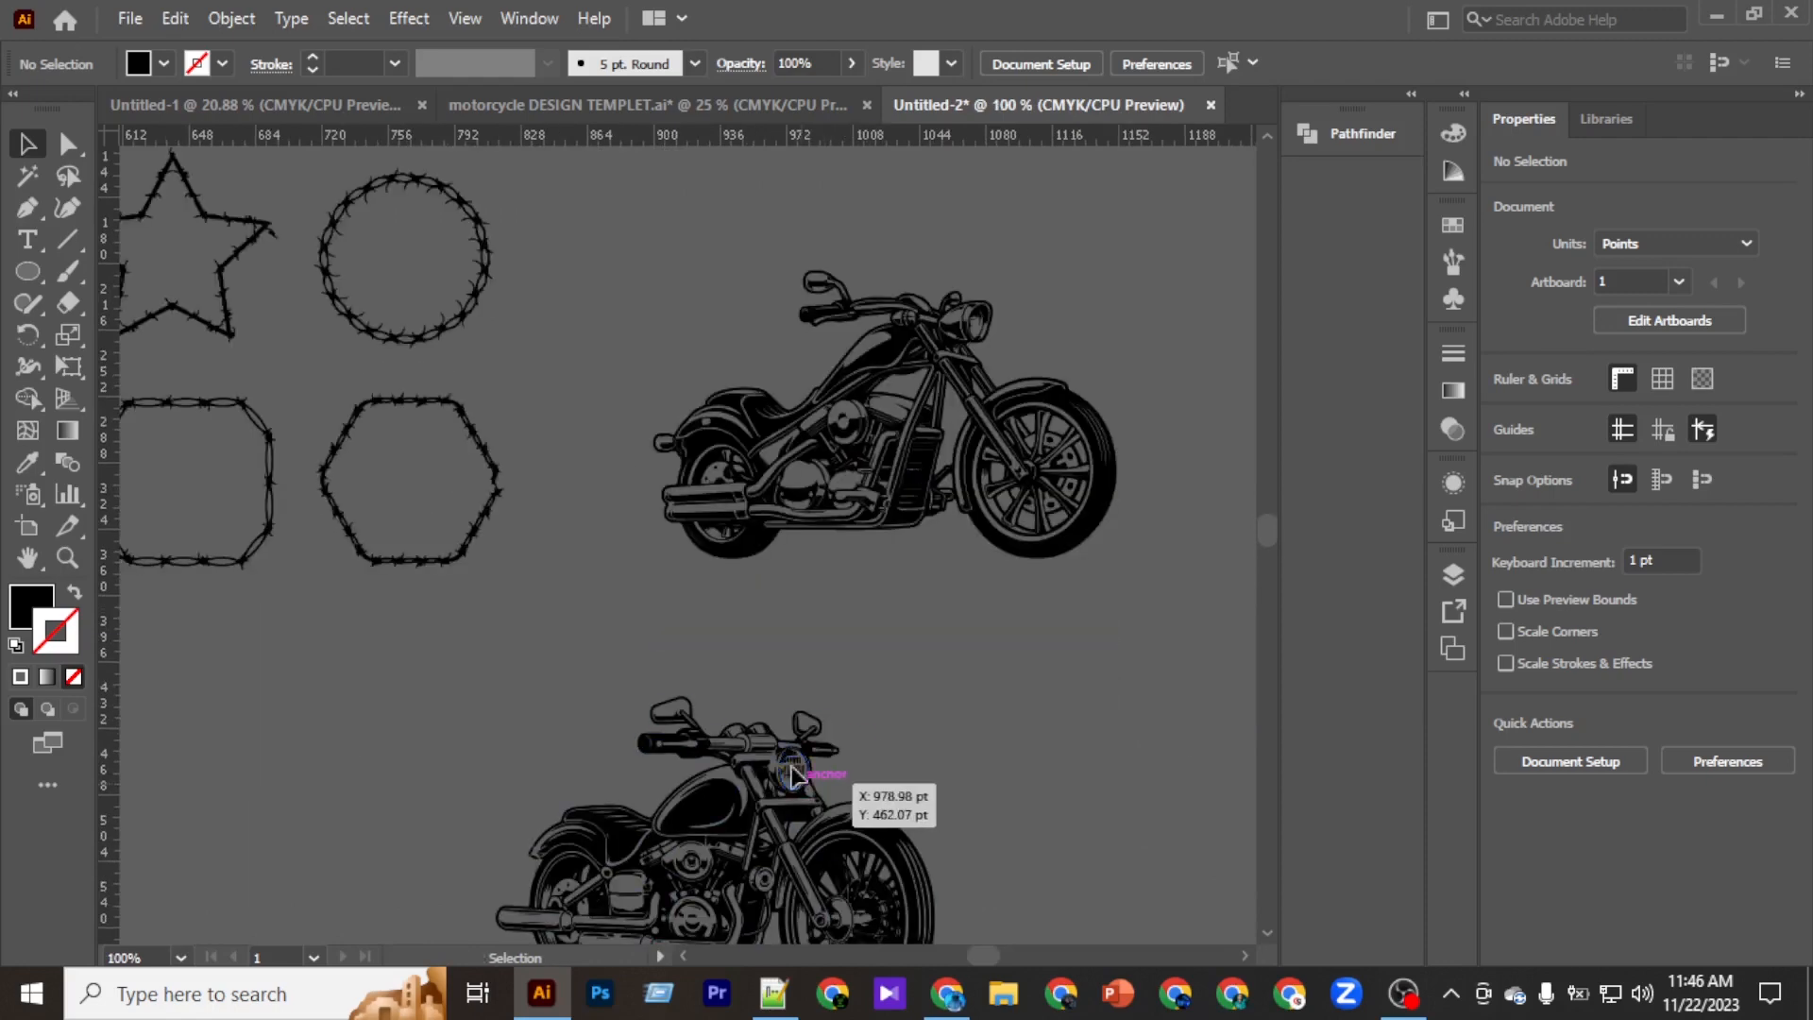
pyautogui.moveTo(791, 767); pyautogui.dragTo(684, 143)
pyautogui.scroll(2, 710, 402)
pyautogui.moveTo(649, 500); pyautogui.dragTo(943, 321)
# Offset the paths of the moved motorcycle outward by 2 pt.
pyautogui.hscroll(3, 684, 403)
pyautogui.click(231, 18)
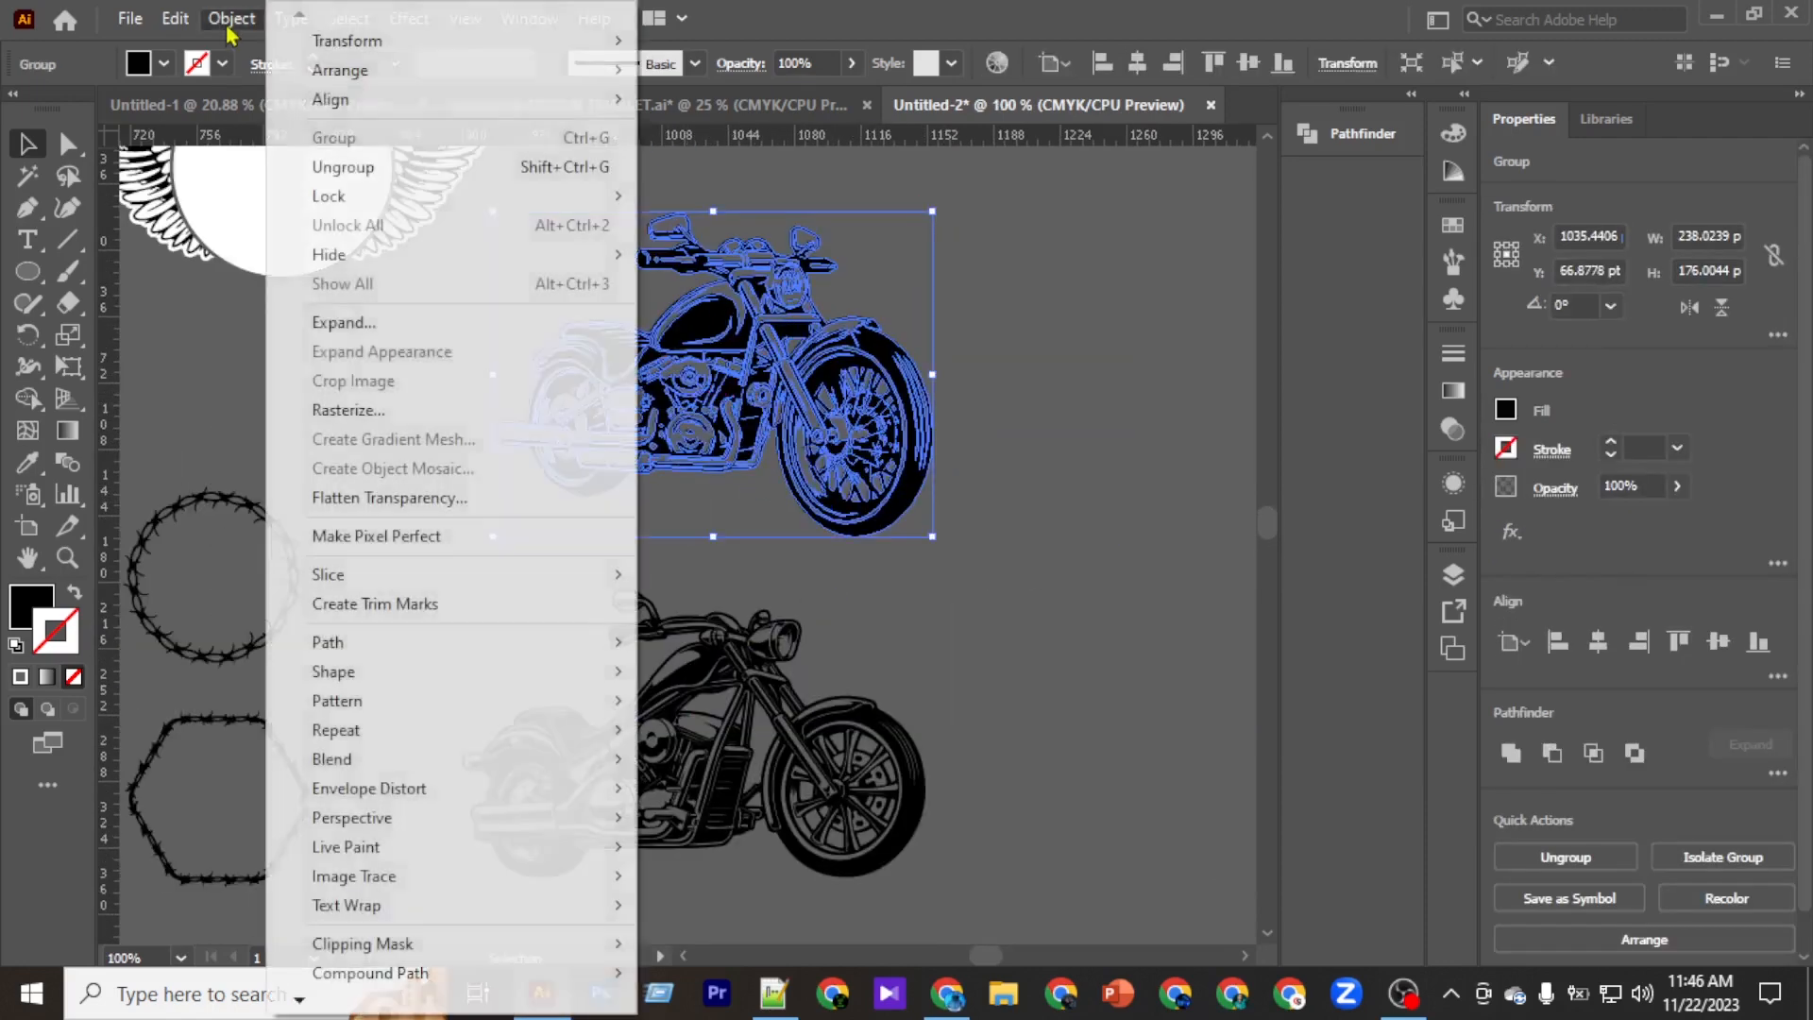
pyautogui.moveTo(357, 650)
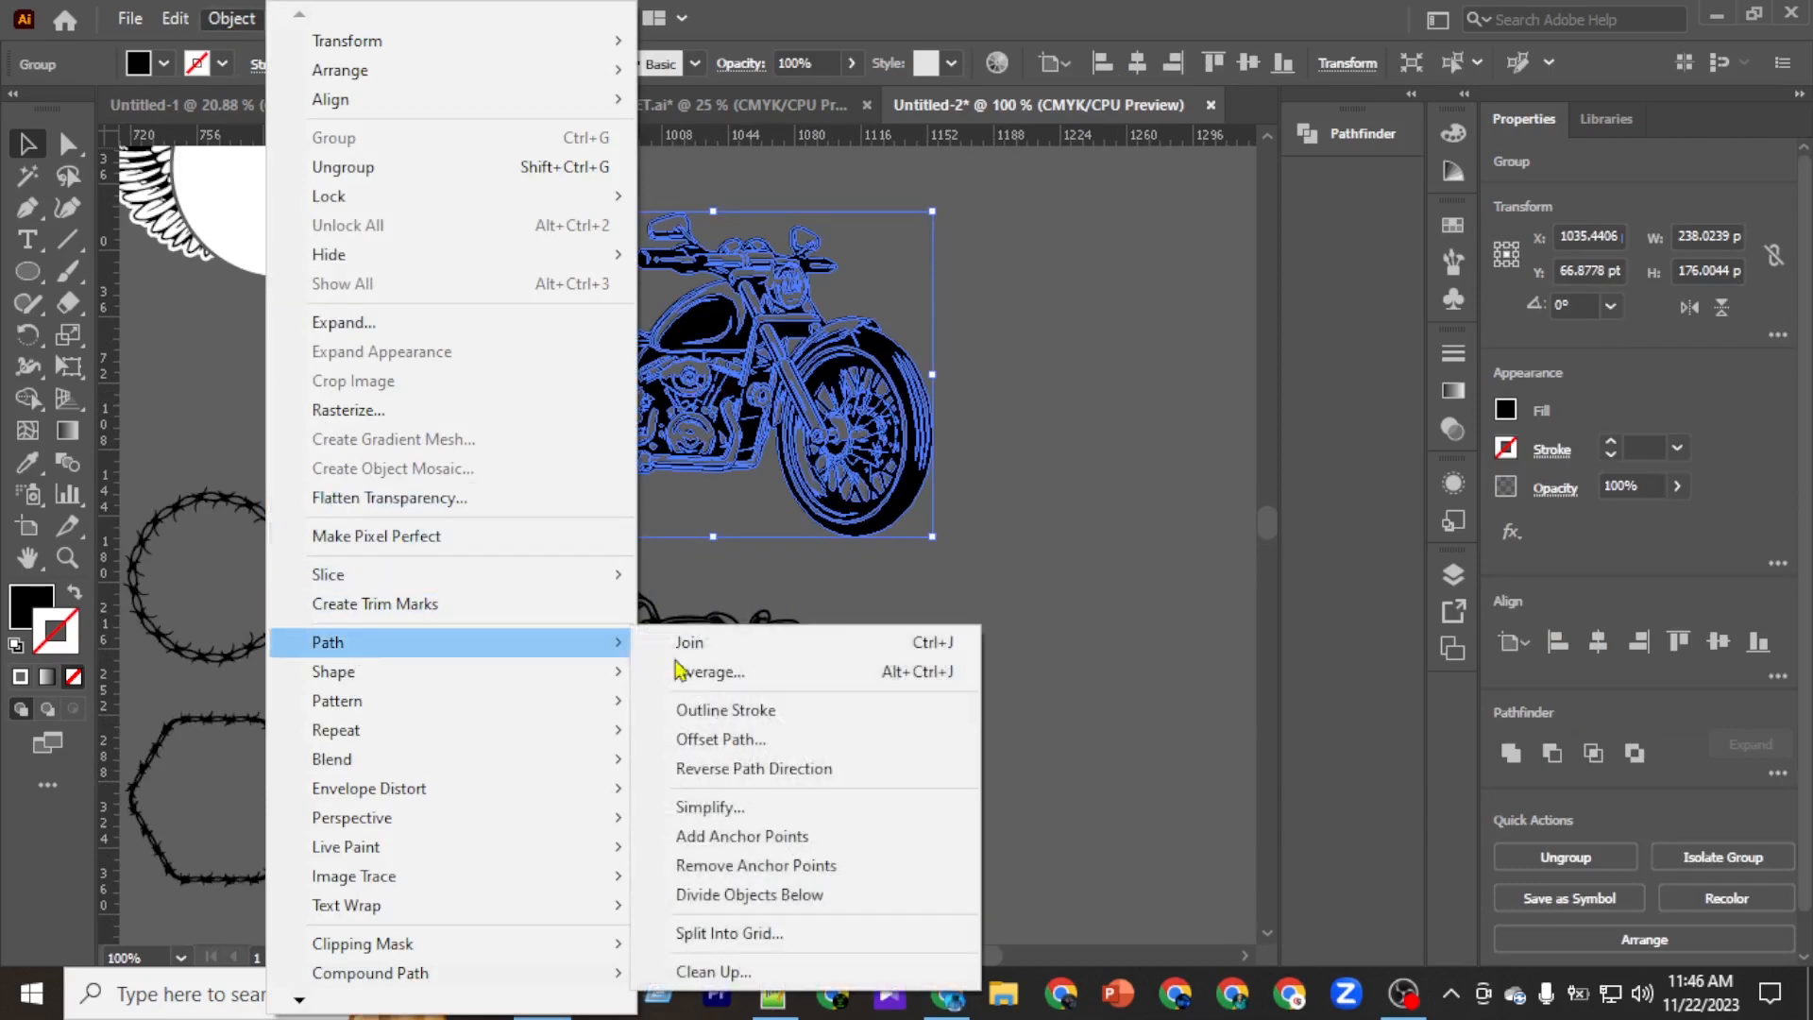
pyautogui.click(732, 748)
pyautogui.click(1150, 580)
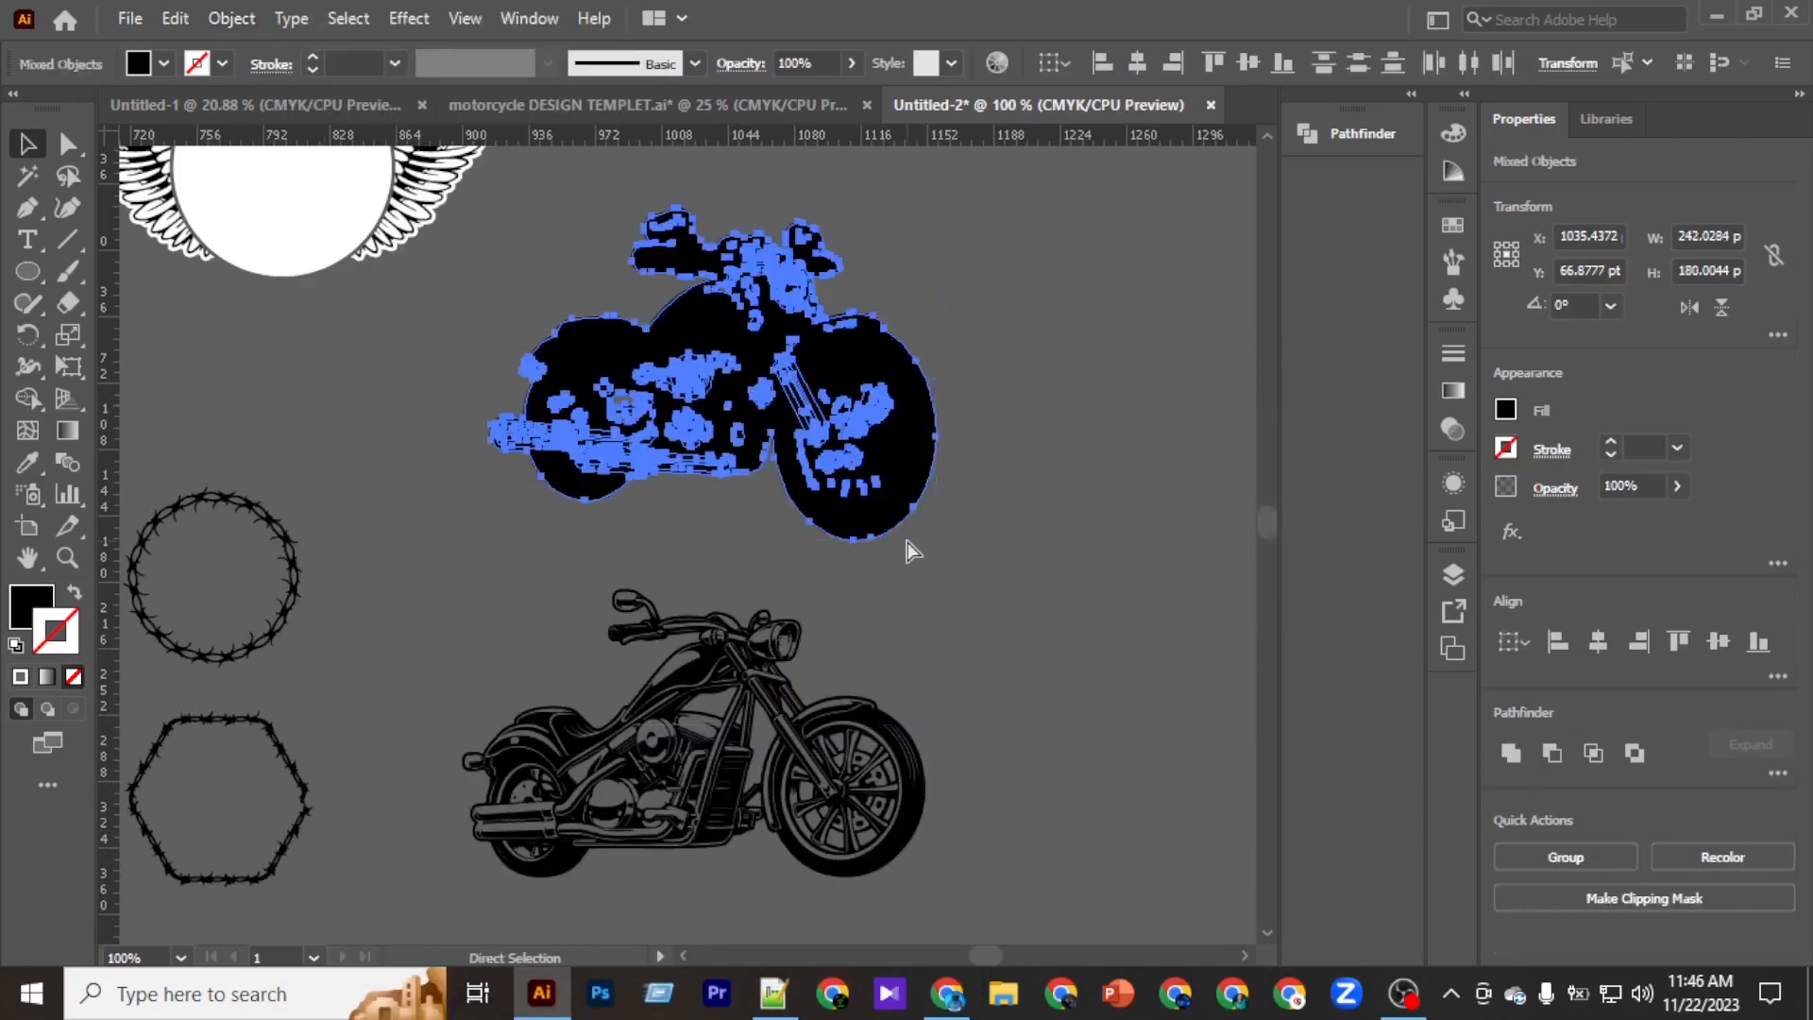
# Place the motorcycle's offset shapes behind the original artwork and unite them into one solid silhouette.
pyautogui.hotkey('ctrl', 'x')
pyautogui.hotkey('ctrl', 'b')
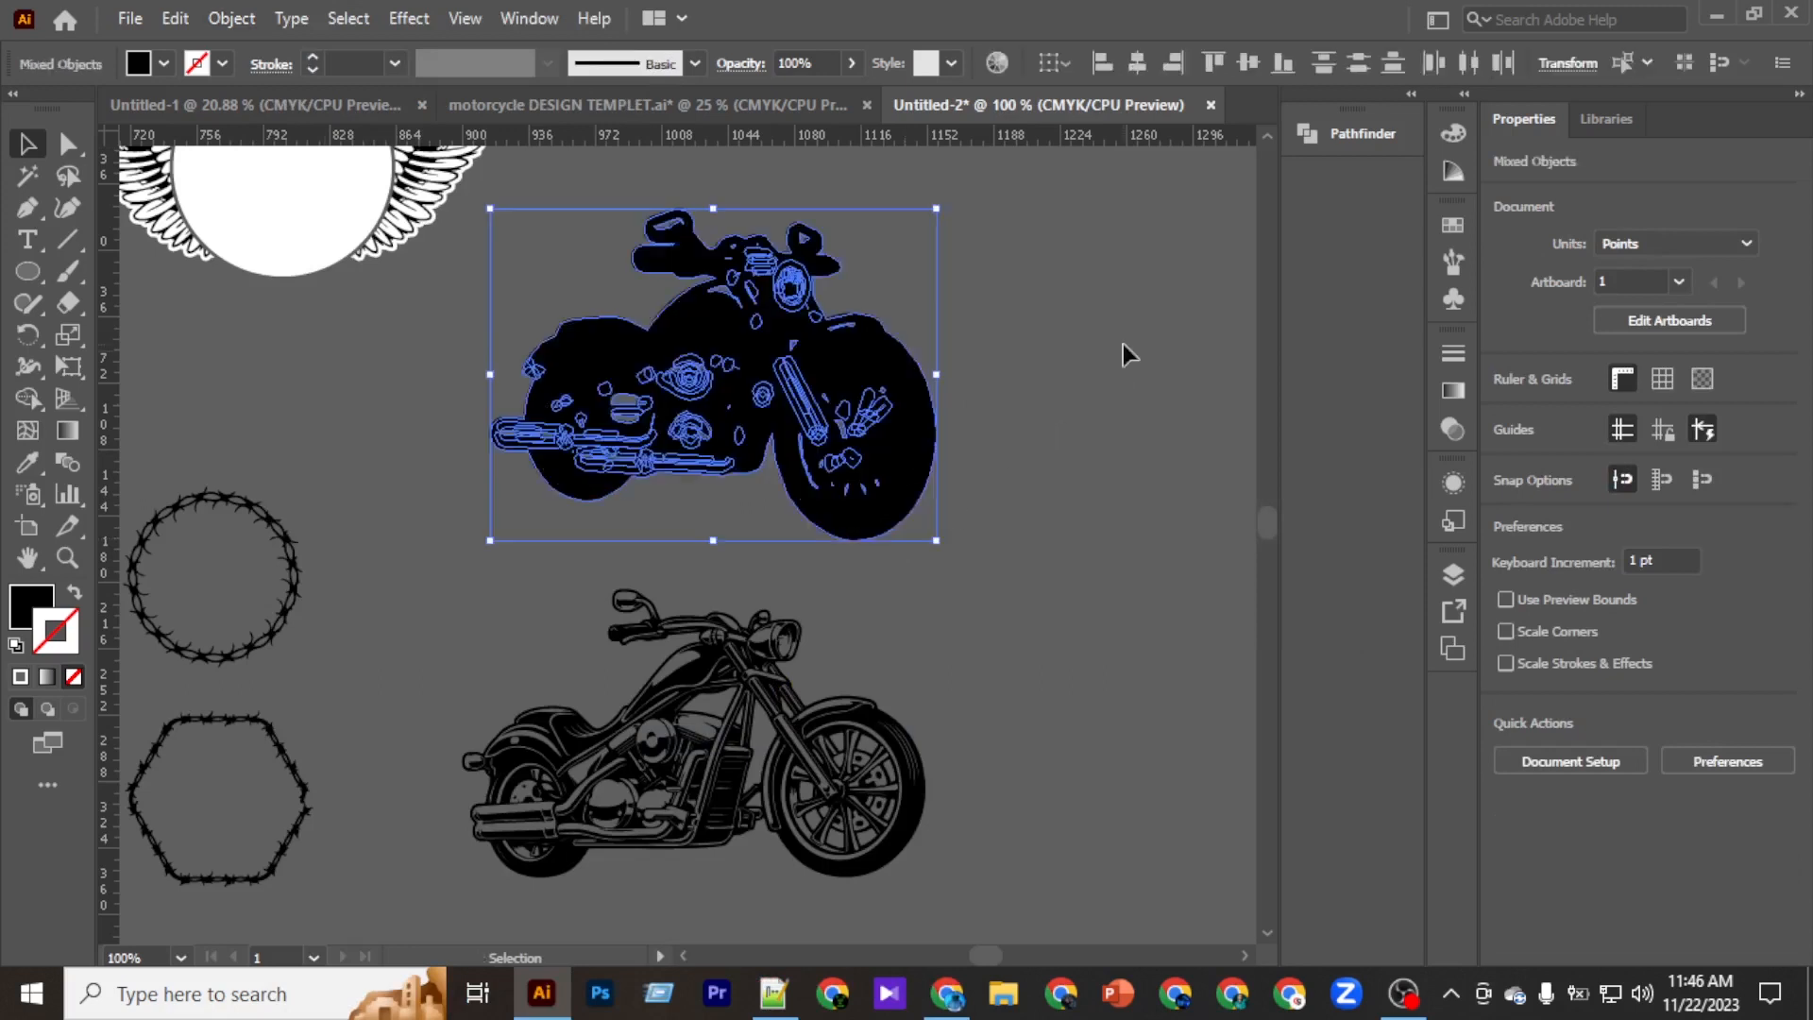
pyautogui.click(1406, 106)
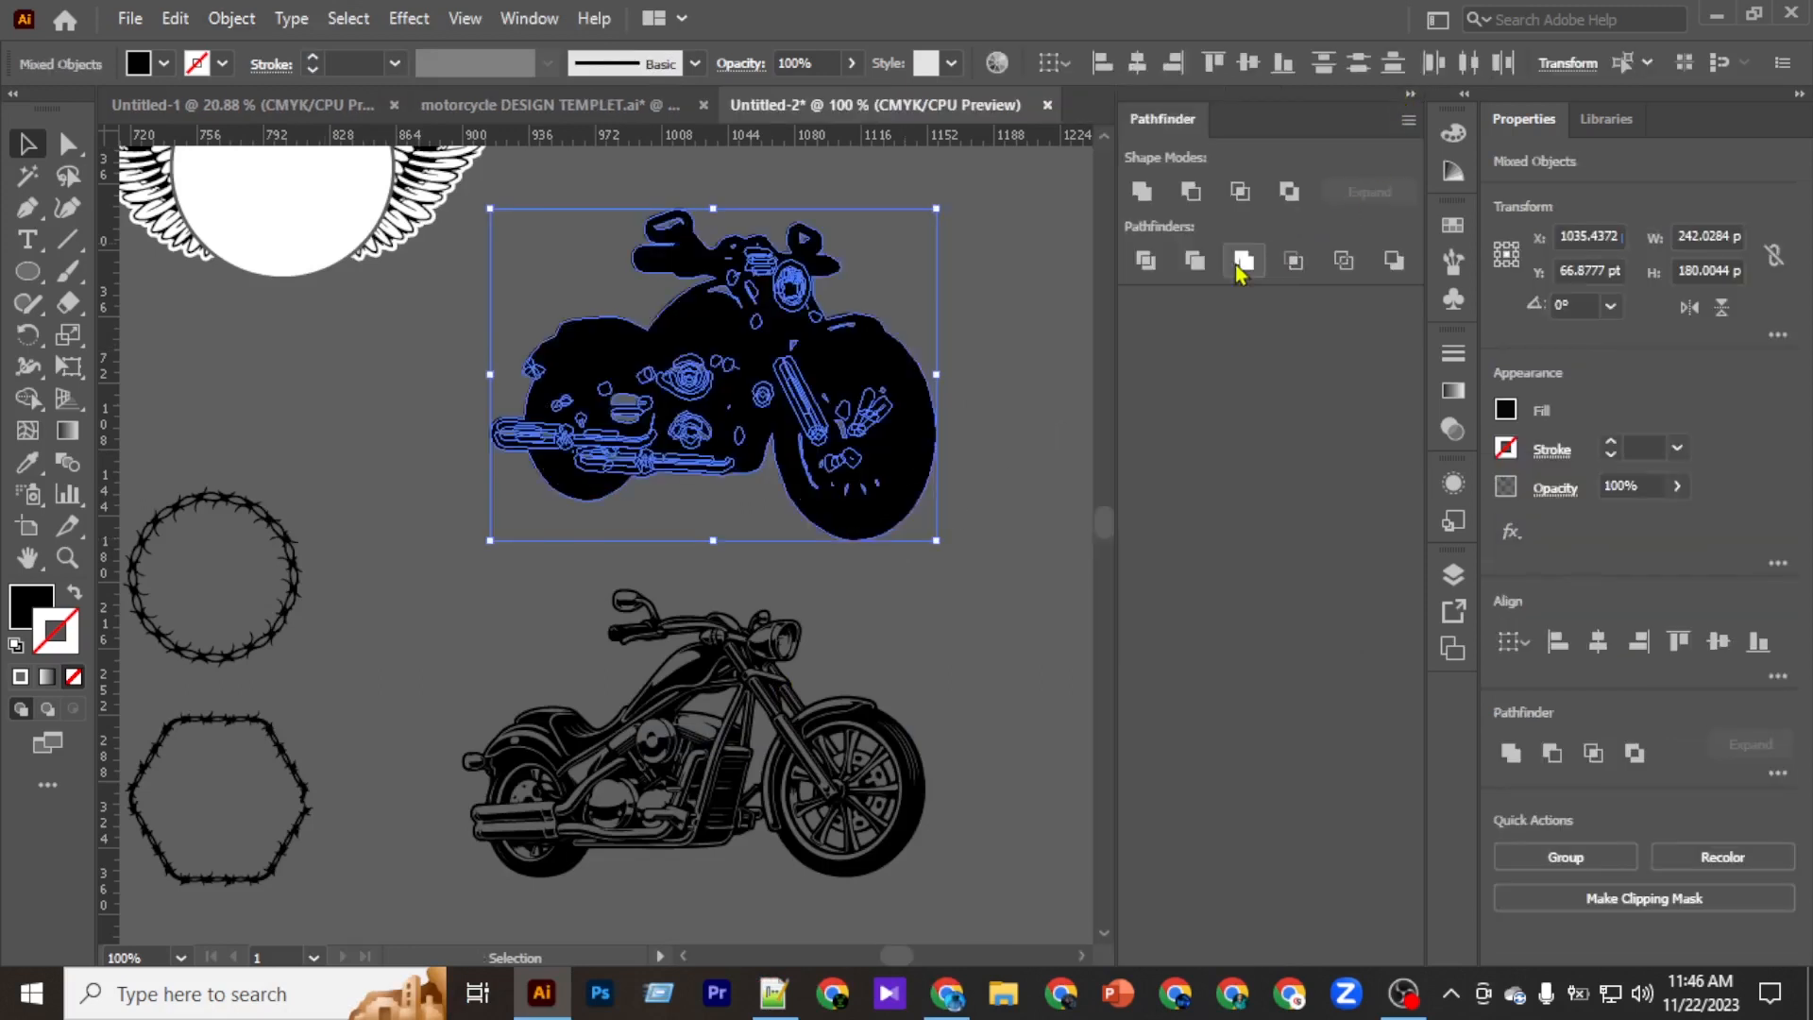
pyautogui.click(1141, 191)
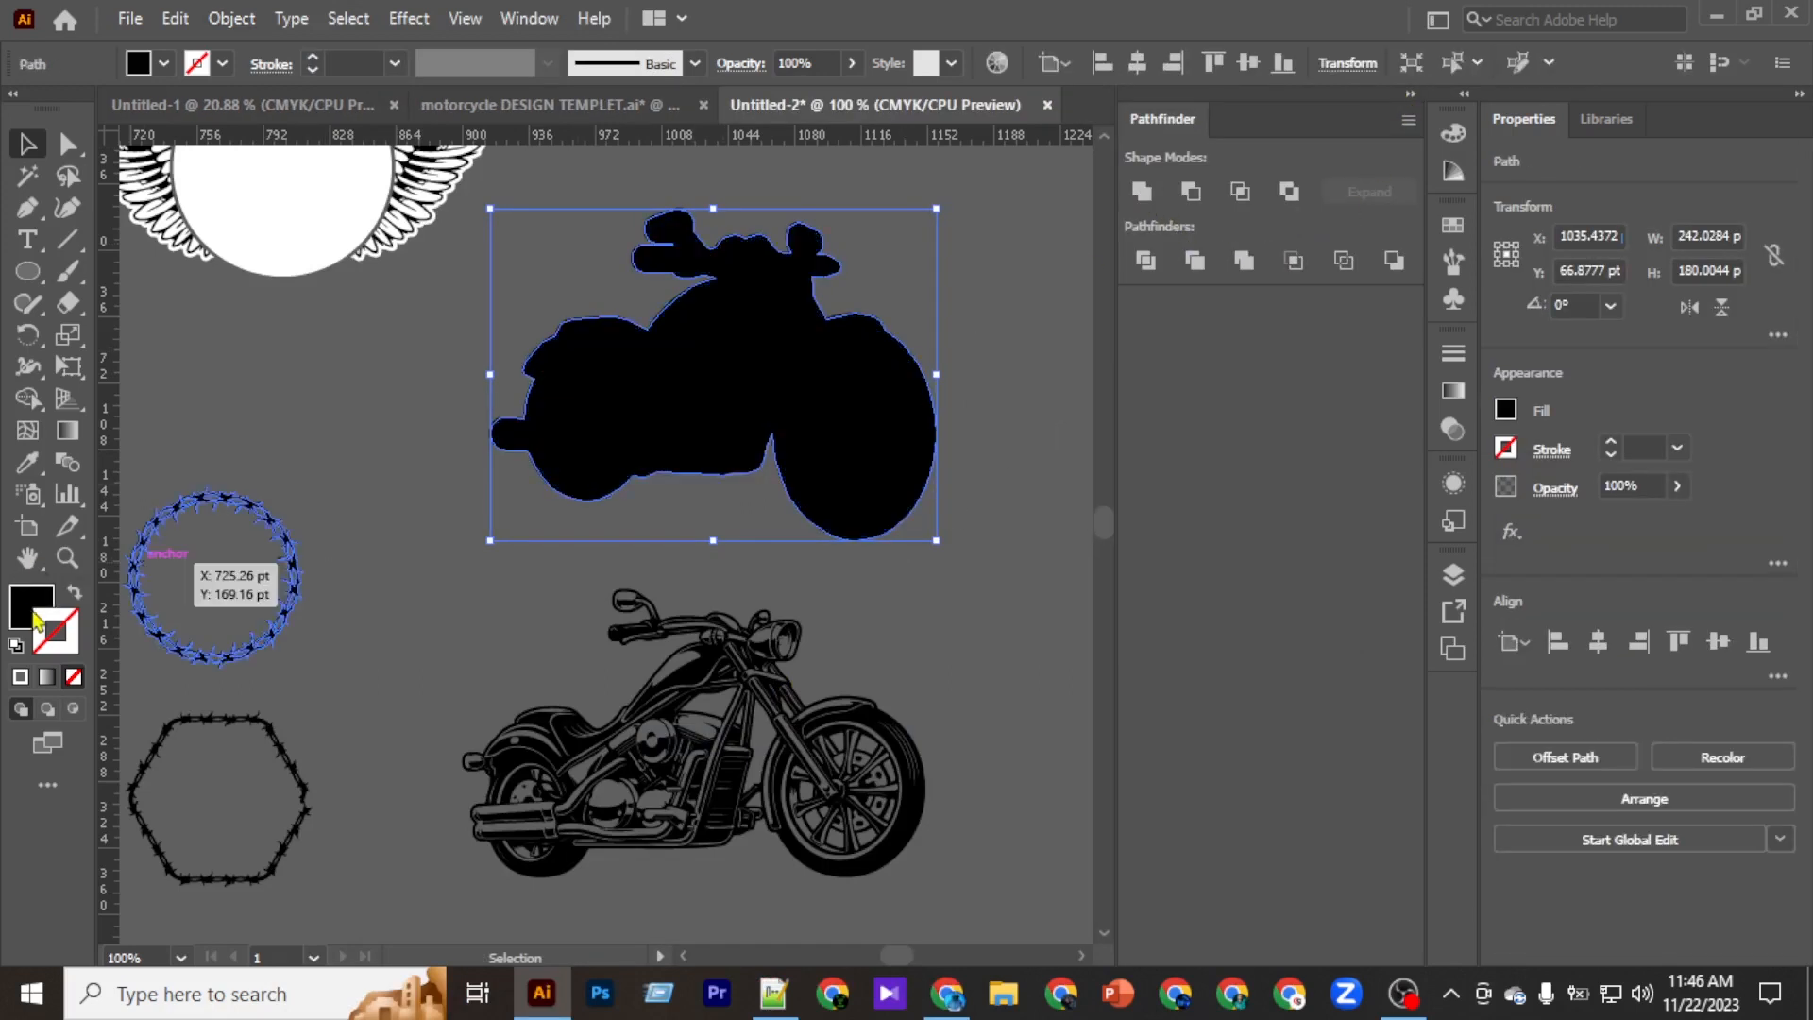
# Fill the motorcycle's united backing silhouette with white, FFFFFF.
pyautogui.click(35, 620)
pyautogui.doubleClick(35, 620)
pyautogui.write('ffffff')
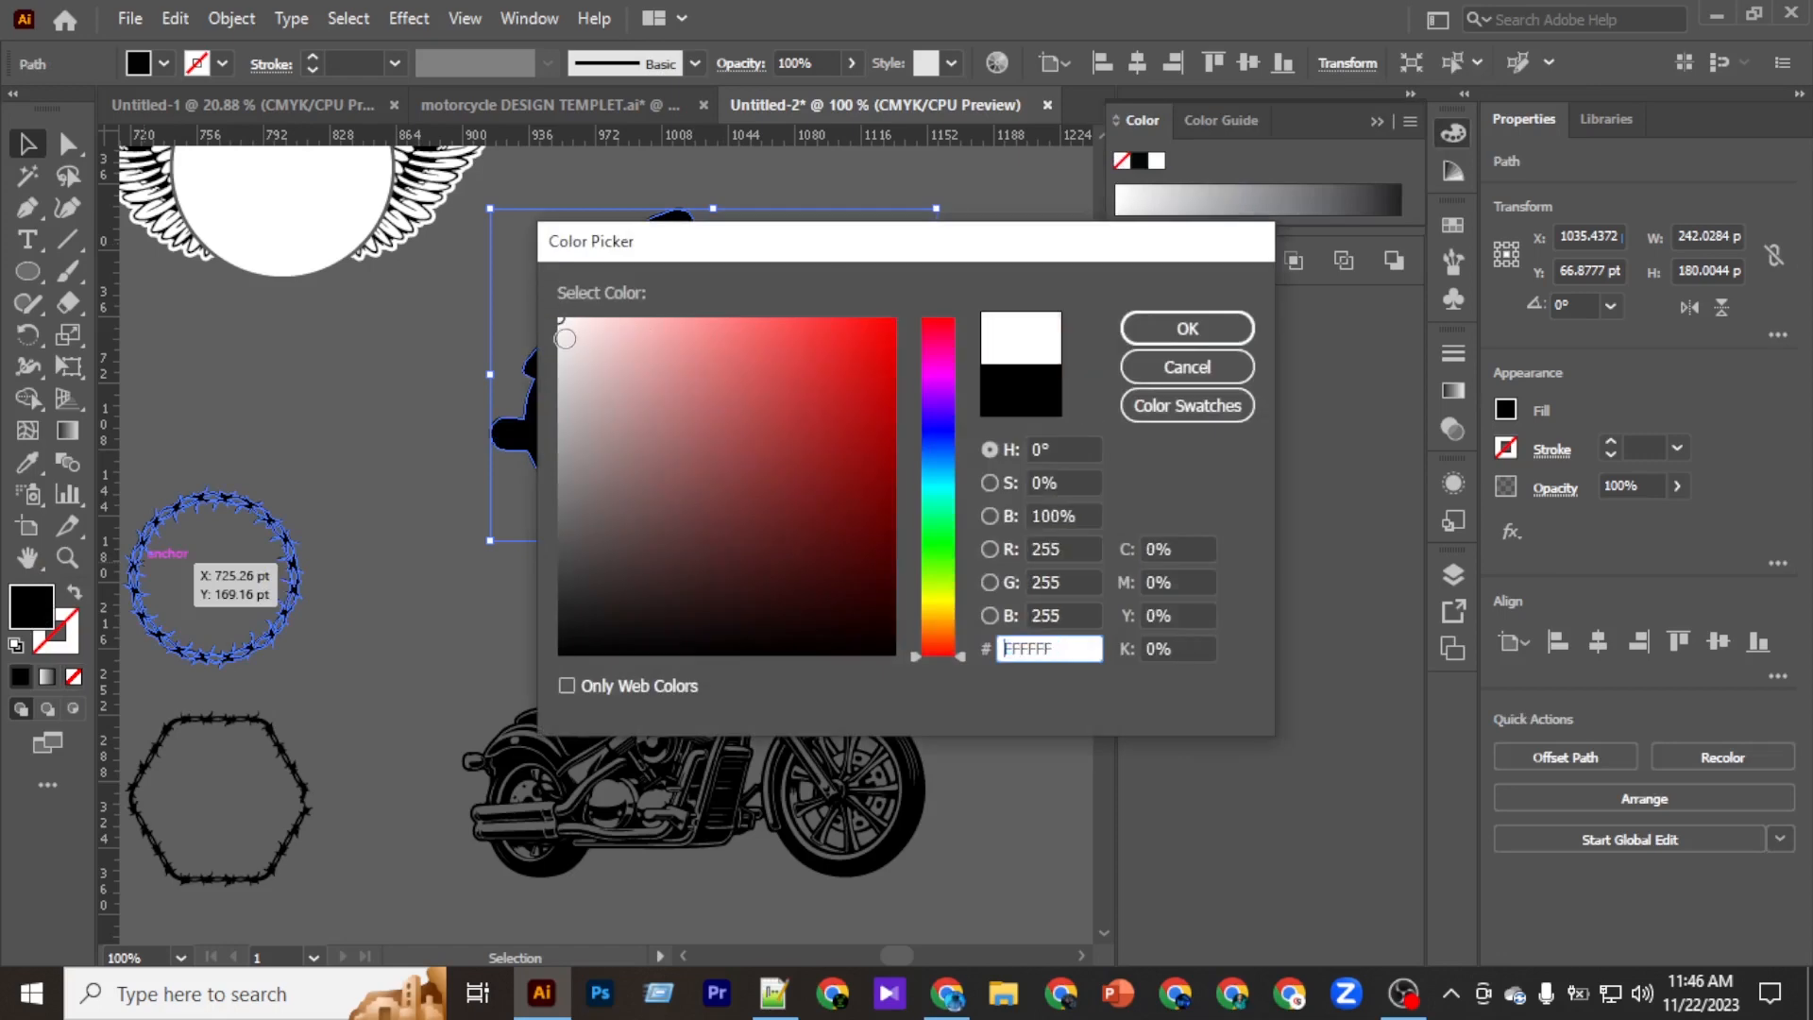
pyautogui.press('Return')
pyautogui.click(514, 302)
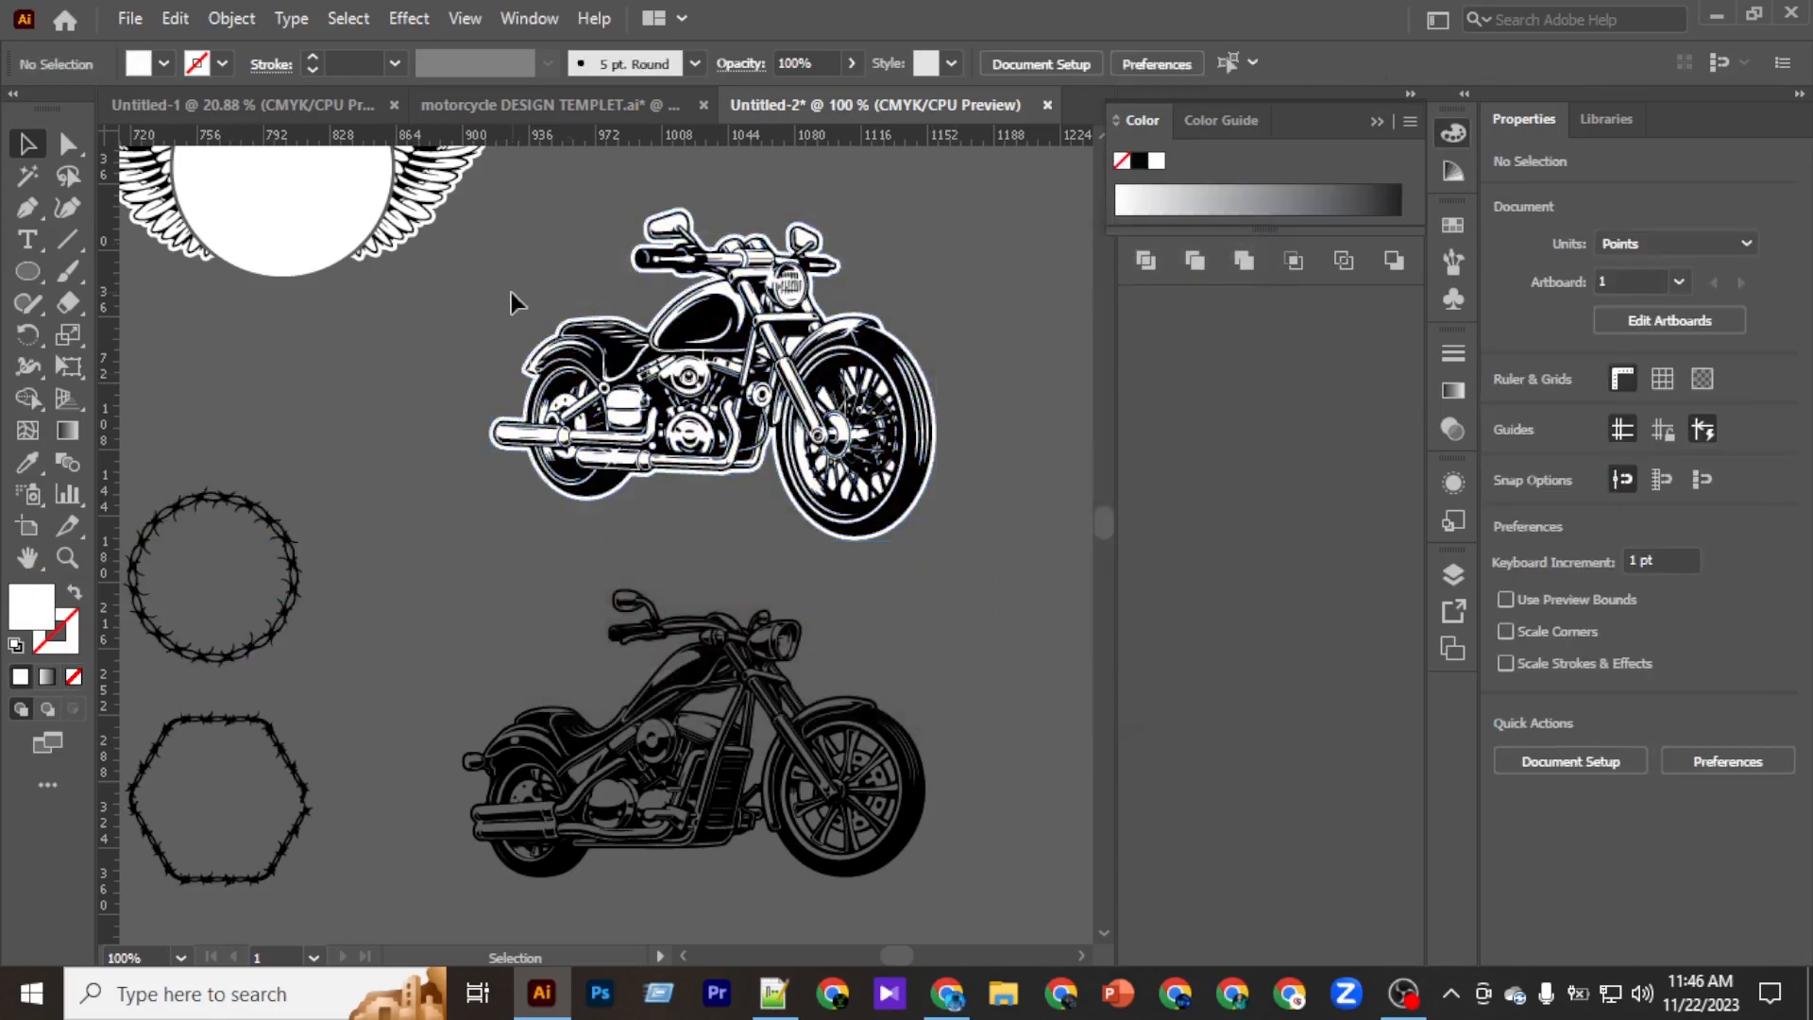
# Group the motorcycle with its white backing, and group the disc with the wings.
pyautogui.click(836, 427)
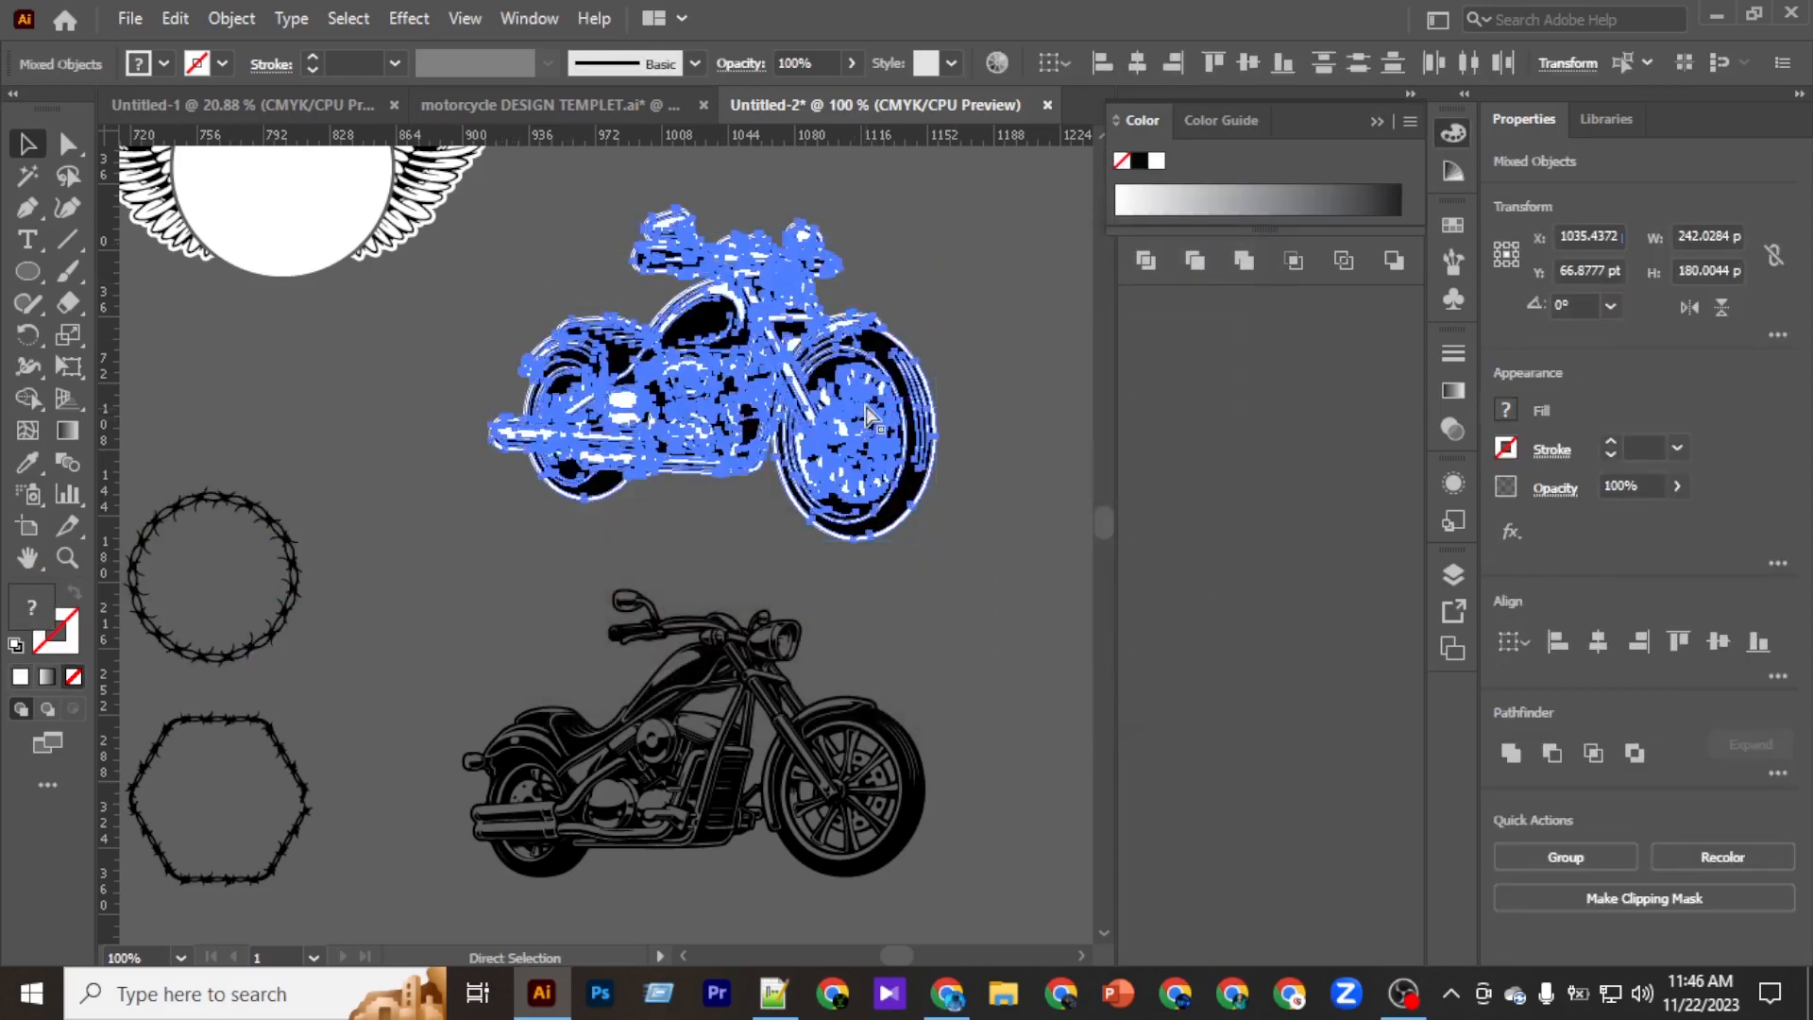
pyautogui.scroll(1, 816, 429)
pyautogui.hscroll(-1, 819, 483)
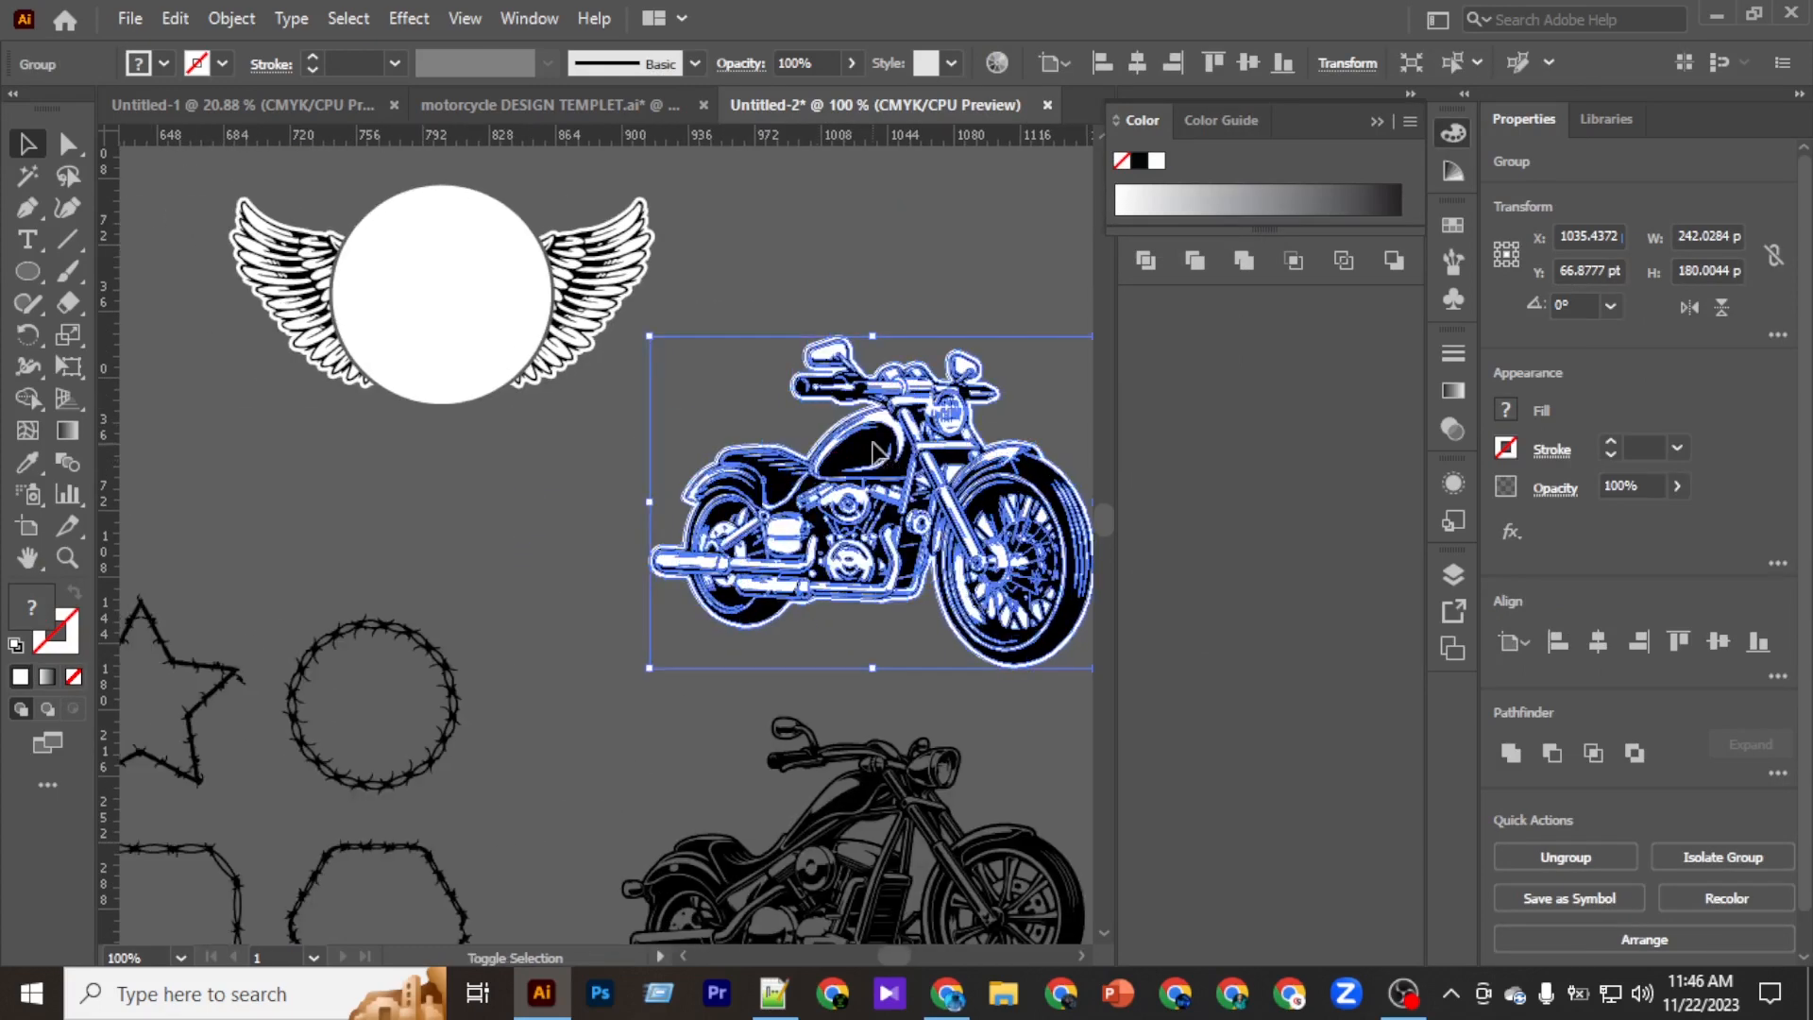
pyautogui.keyDown('shift'); pyautogui.click(873, 445); pyautogui.keyUp('shift')
pyautogui.click(890, 470)
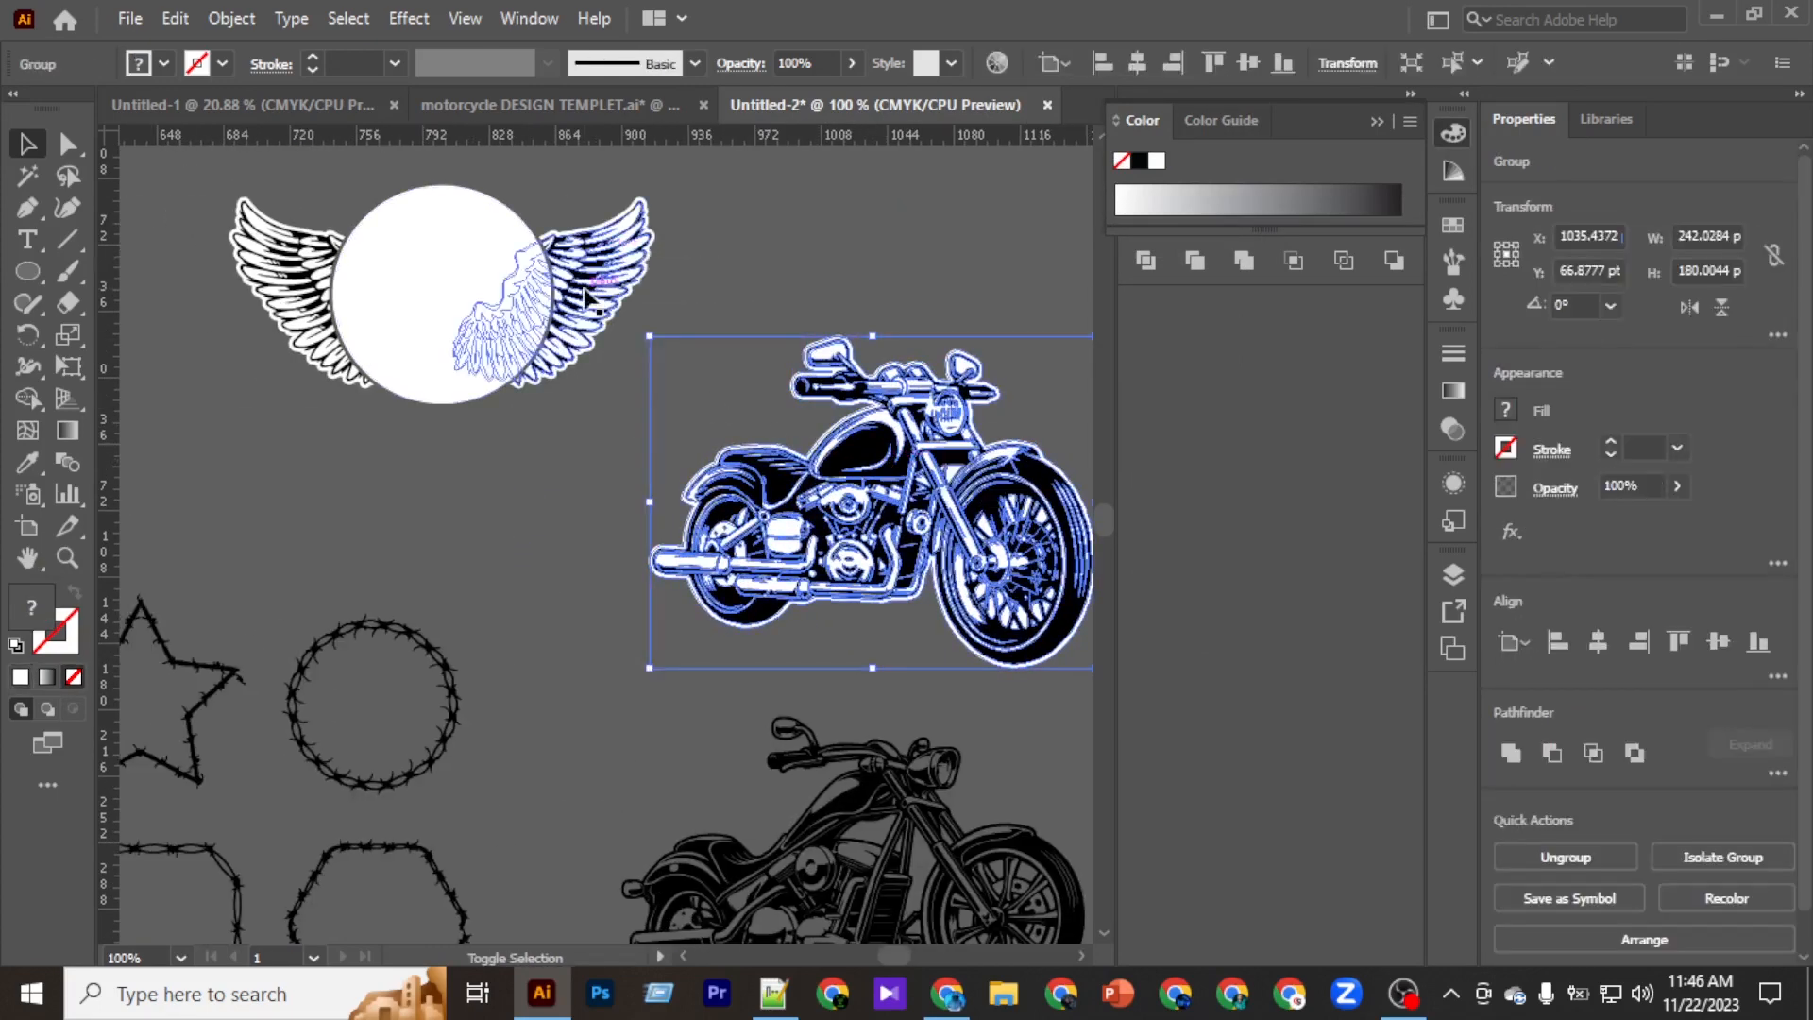
pyautogui.moveTo(558, 449); pyautogui.dragTo(542, 428)
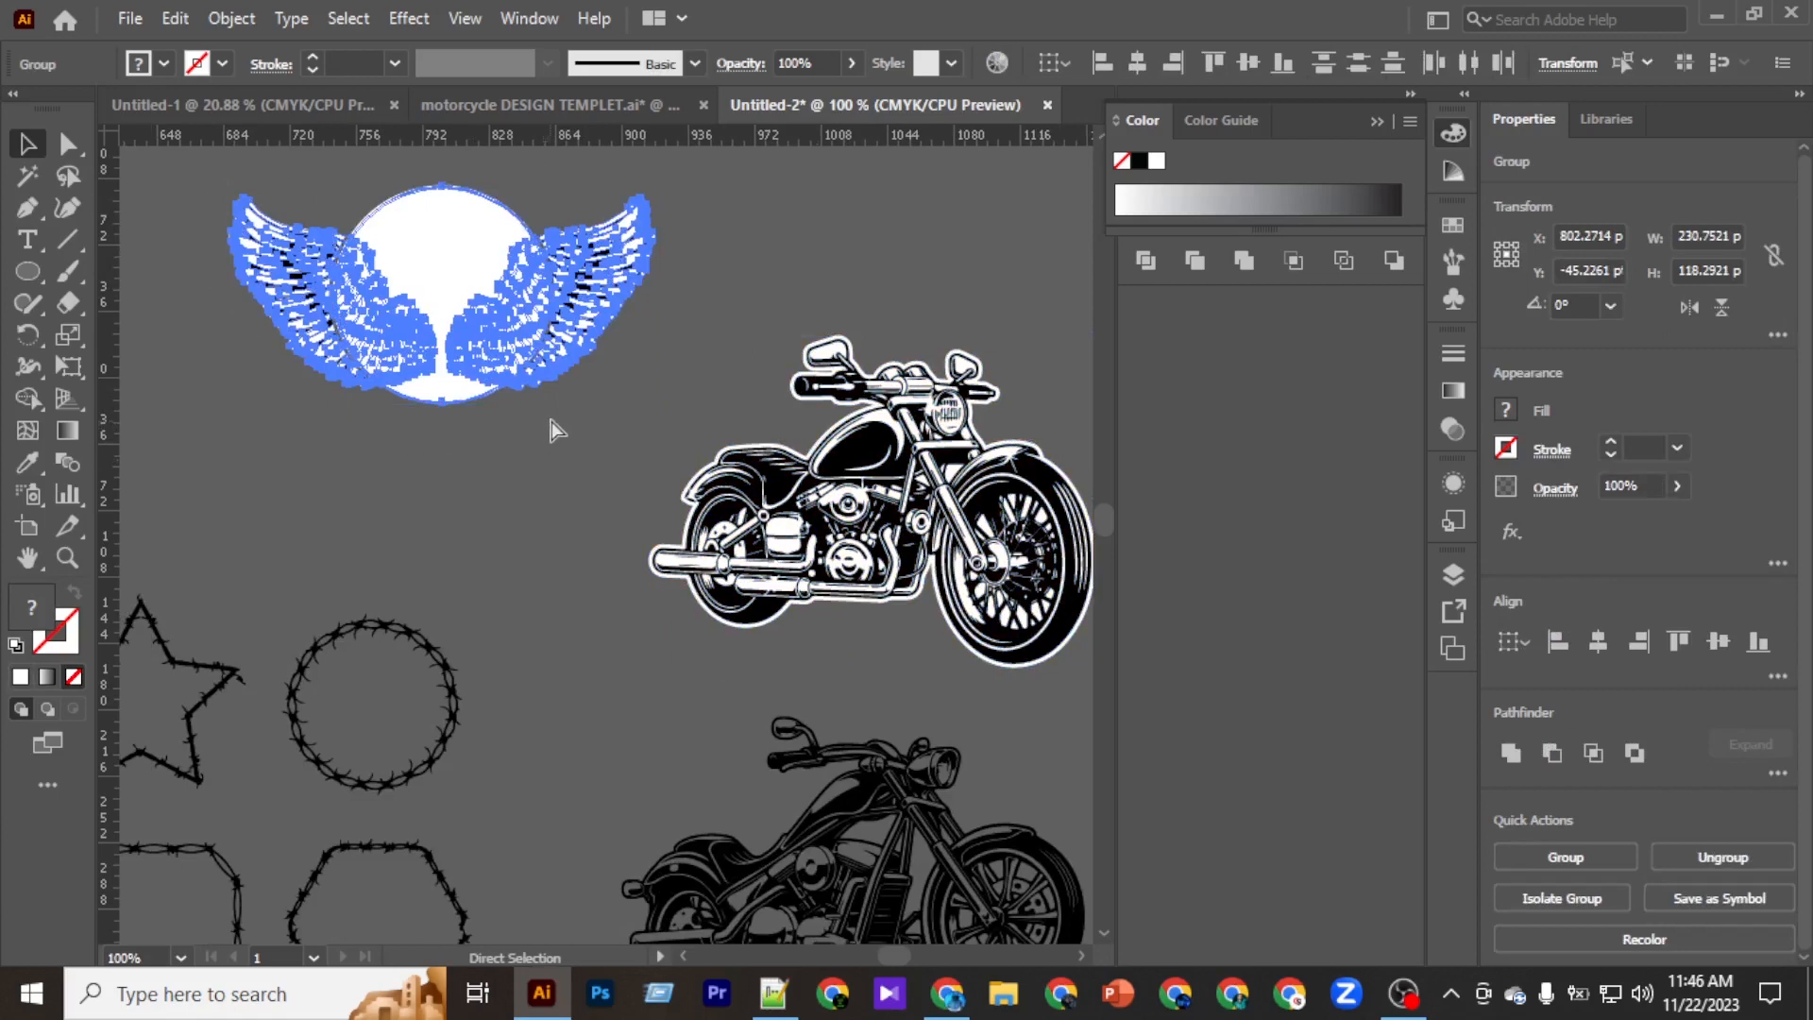
pyautogui.hotkey('ctrl', 'g')
# Align the motorcycle group and the winged disc group on their horizontal and vertical centers.
pyautogui.click(981, 513)
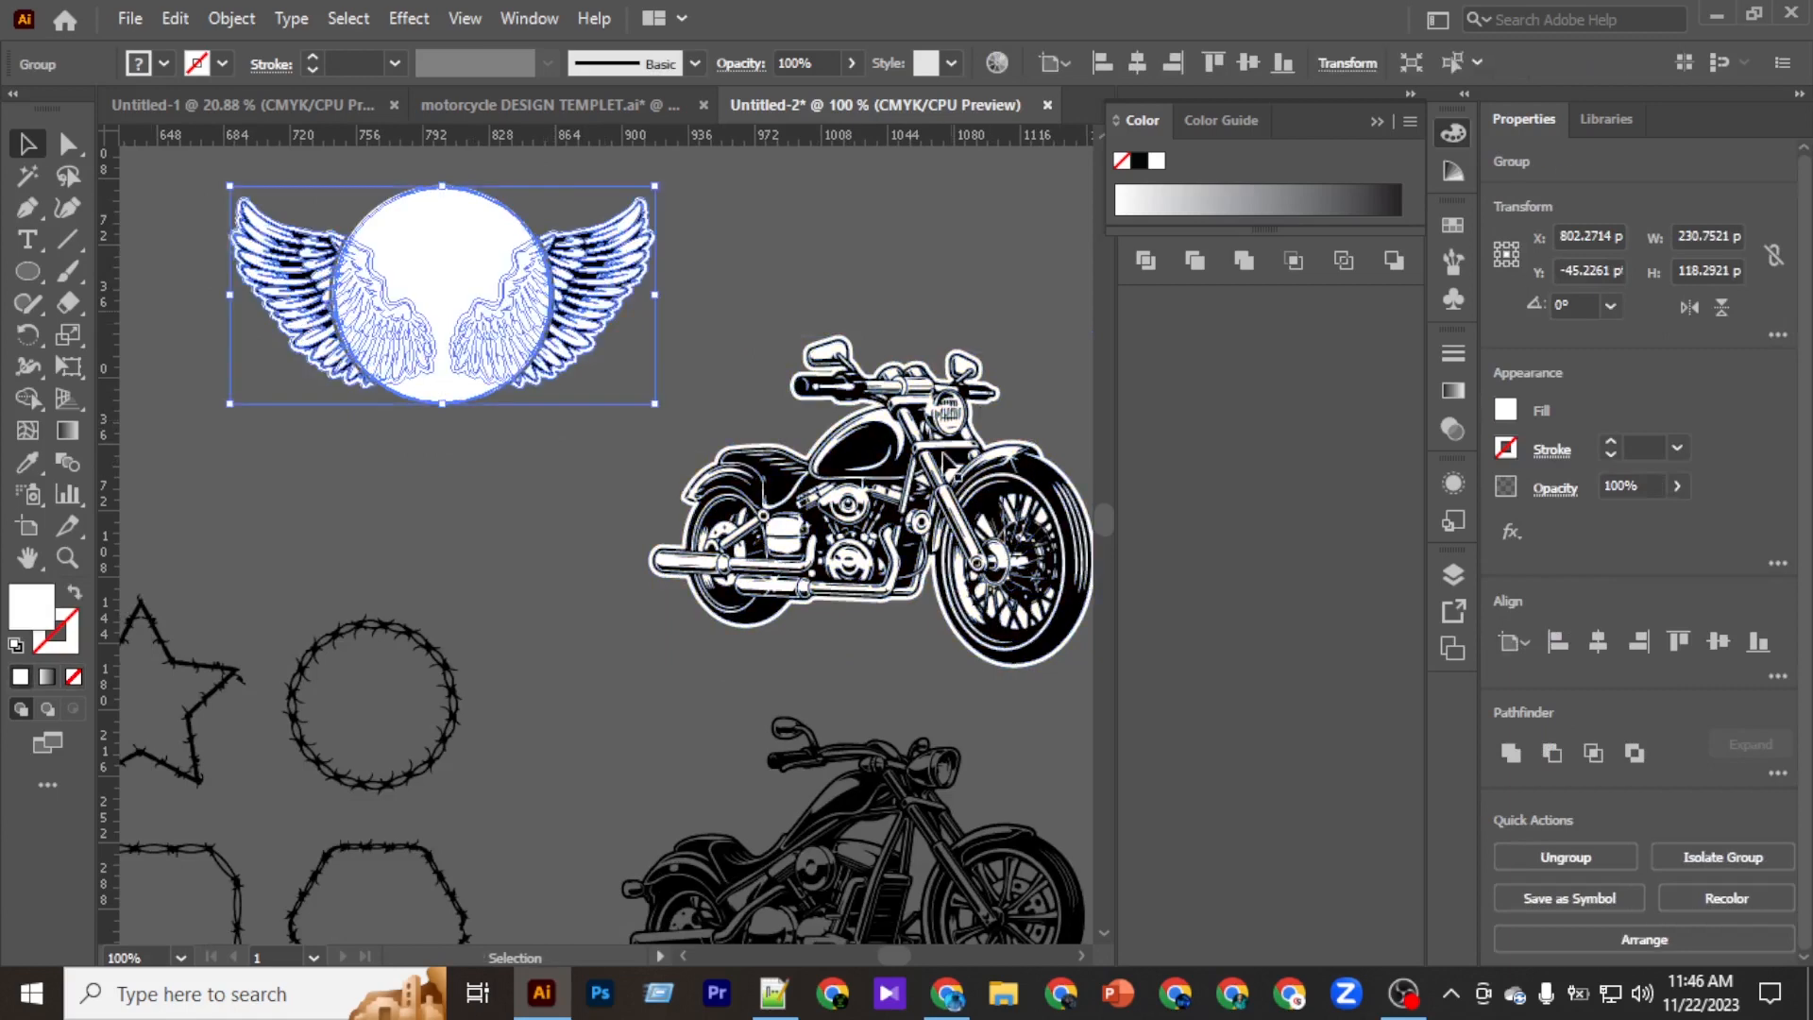
pyautogui.keyDown('shift'); pyautogui.click(447, 324); pyautogui.keyUp('shift')
pyautogui.click(1146, 68)
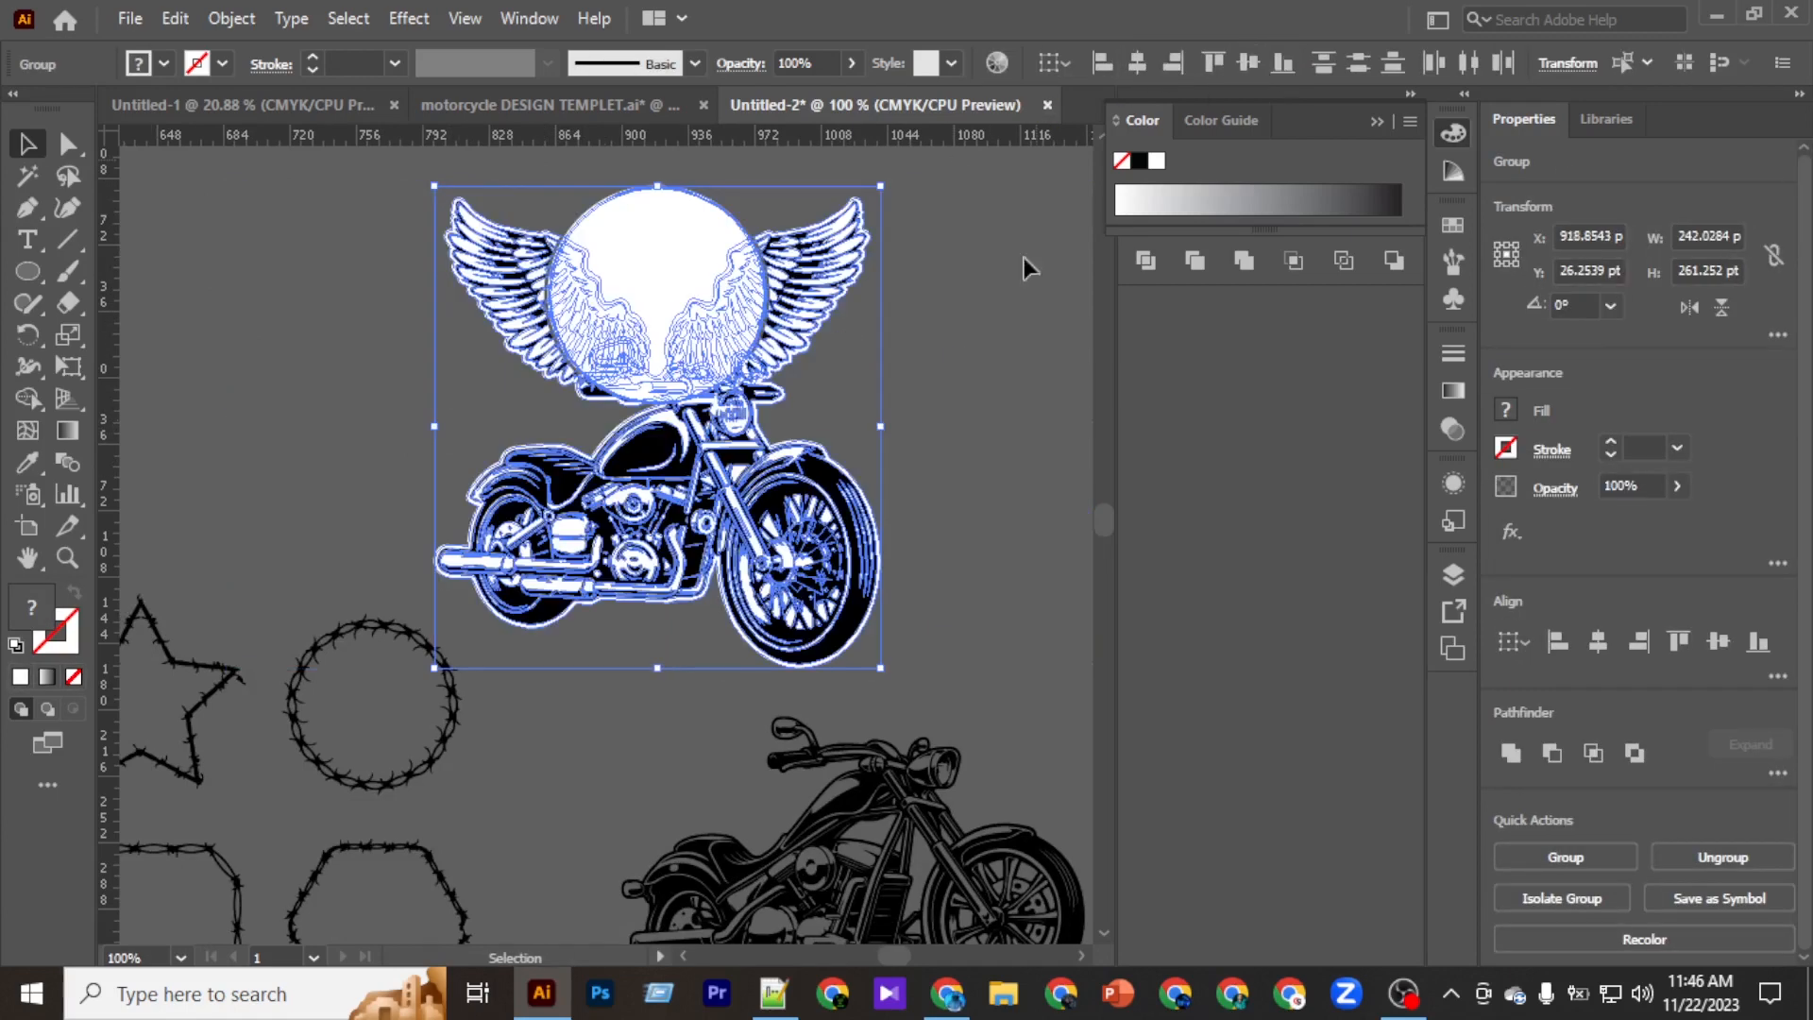
pyautogui.click(907, 376)
# Shrink the motorcycle proportionally from its center to about 105.9 by 78.8 pt and center it again on the winged disc.
pyautogui.scroll(2, 722, 381)
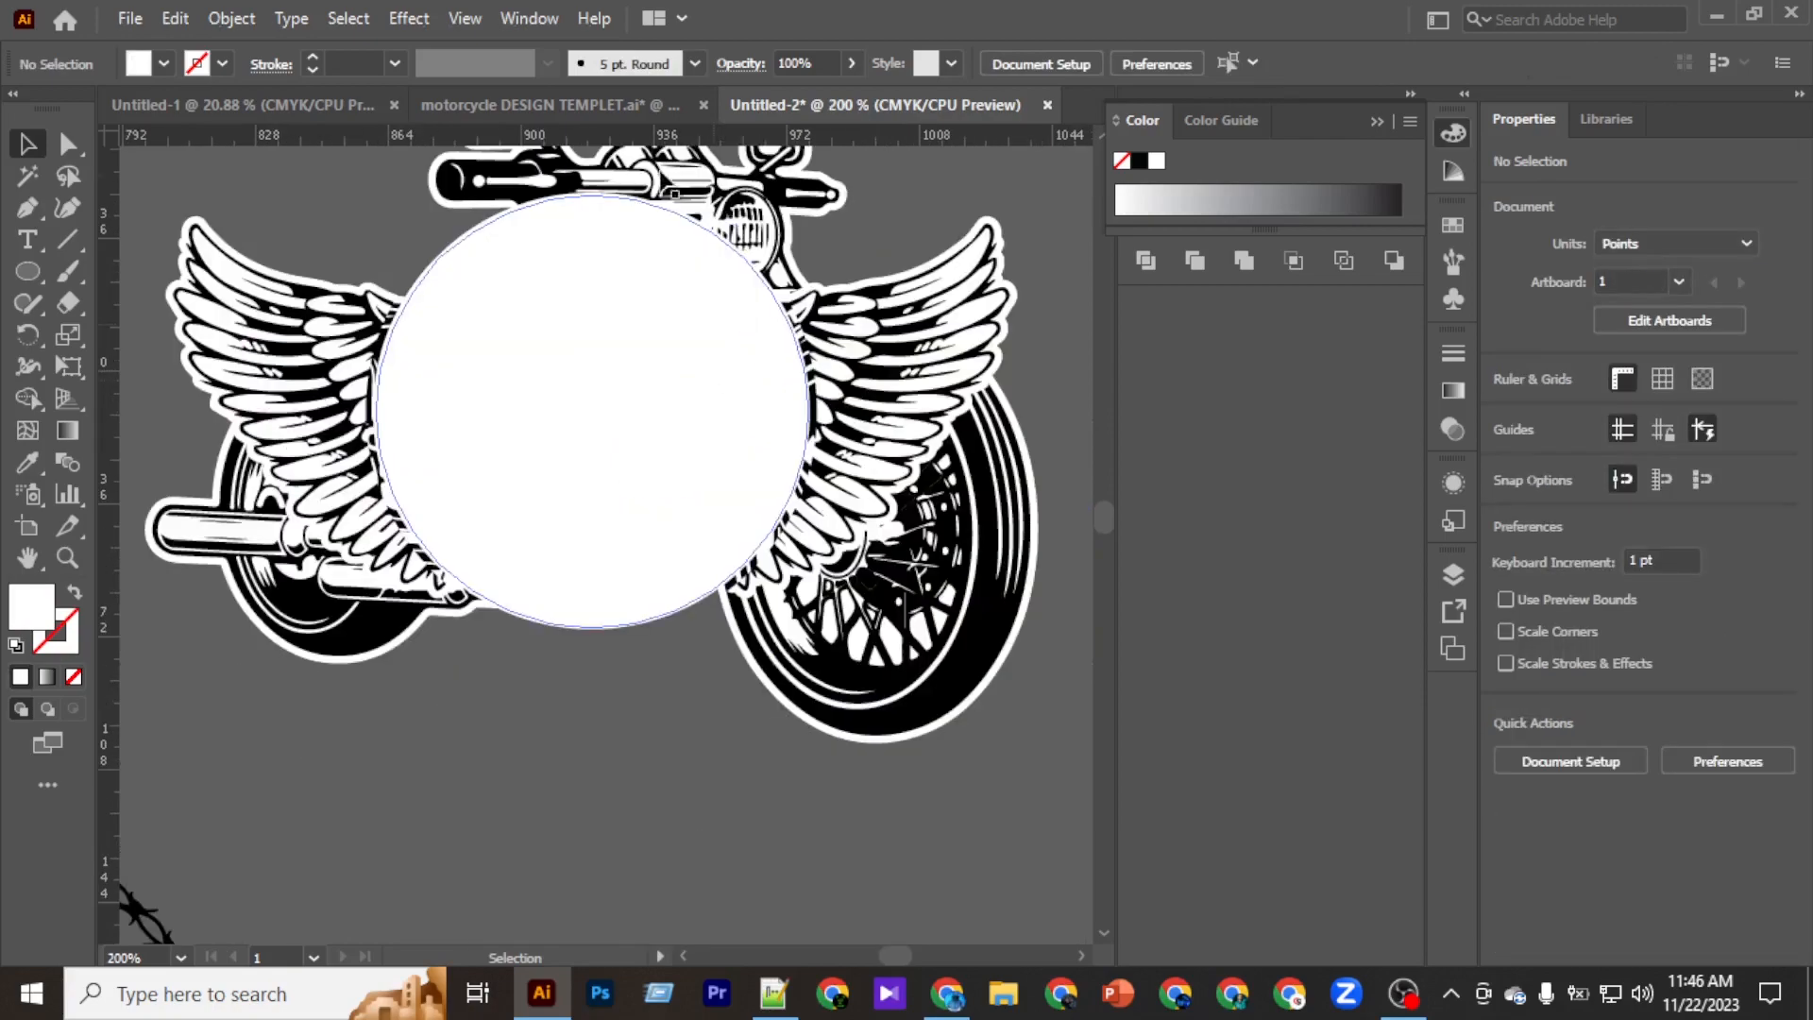
pyautogui.click(663, 174)
pyautogui.scroll(3, 674, 263)
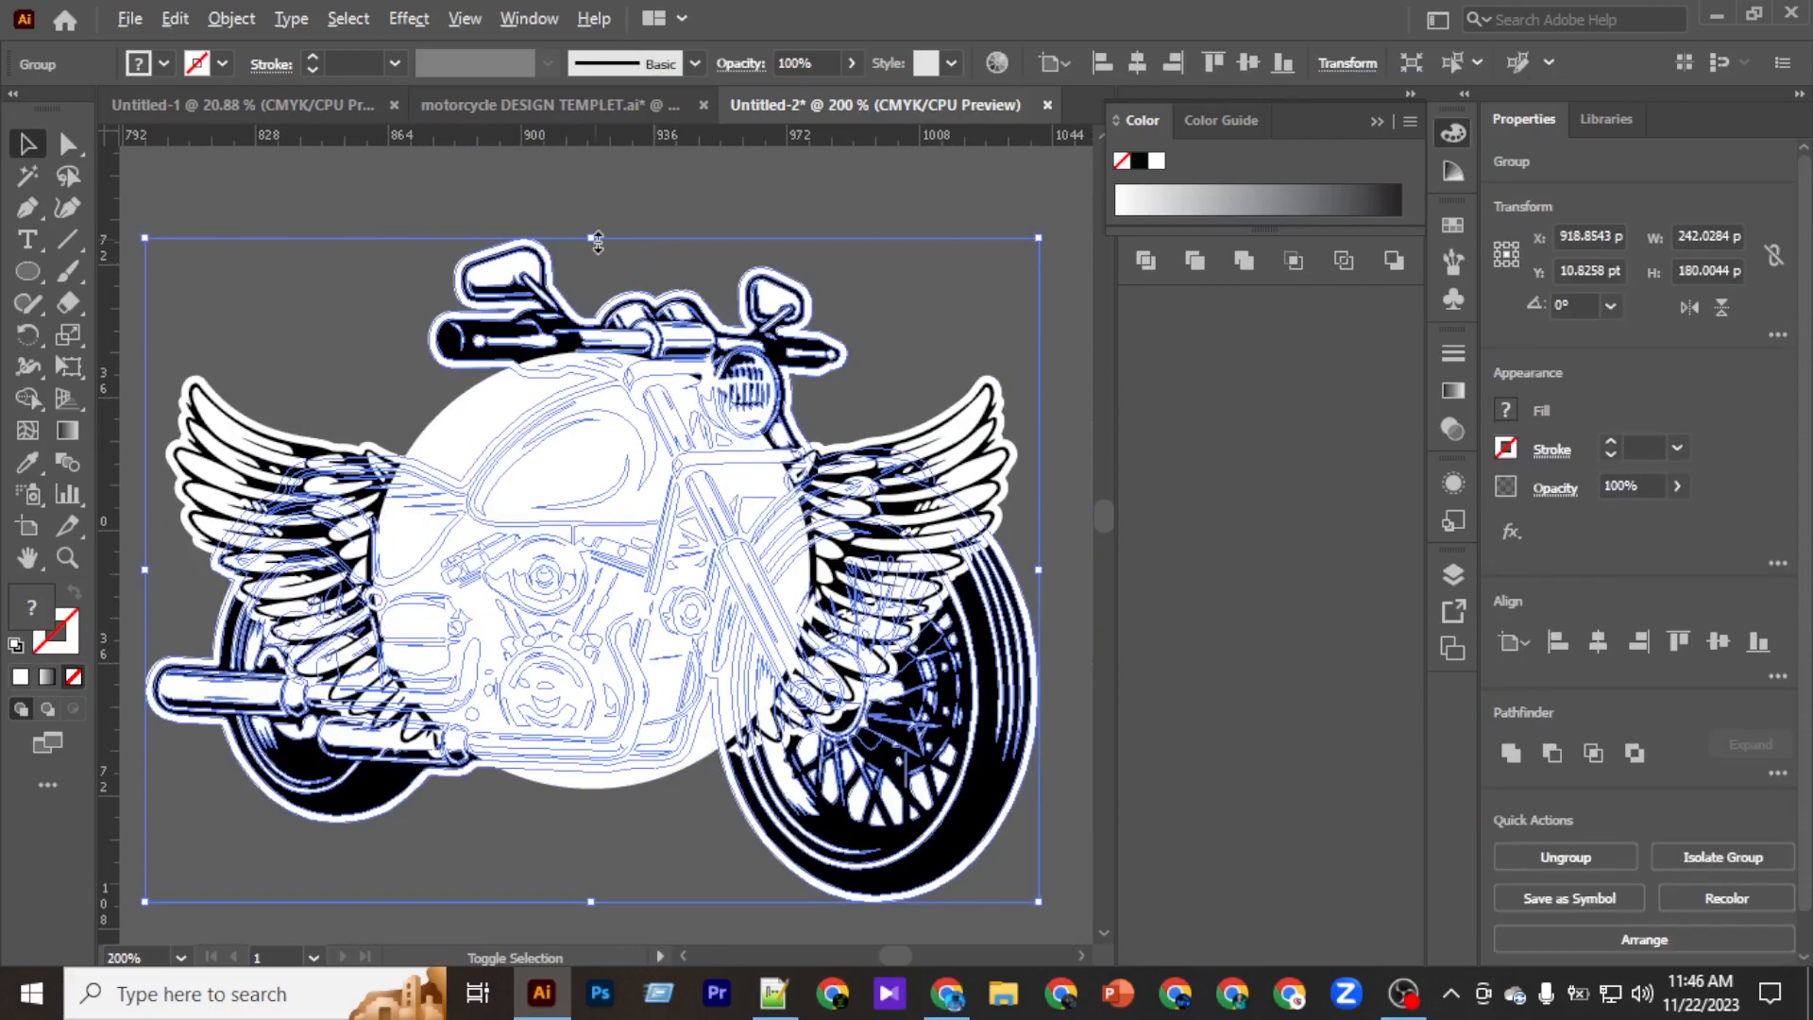
pyautogui.moveTo(597, 243); pyautogui.dragTo(616, 390)
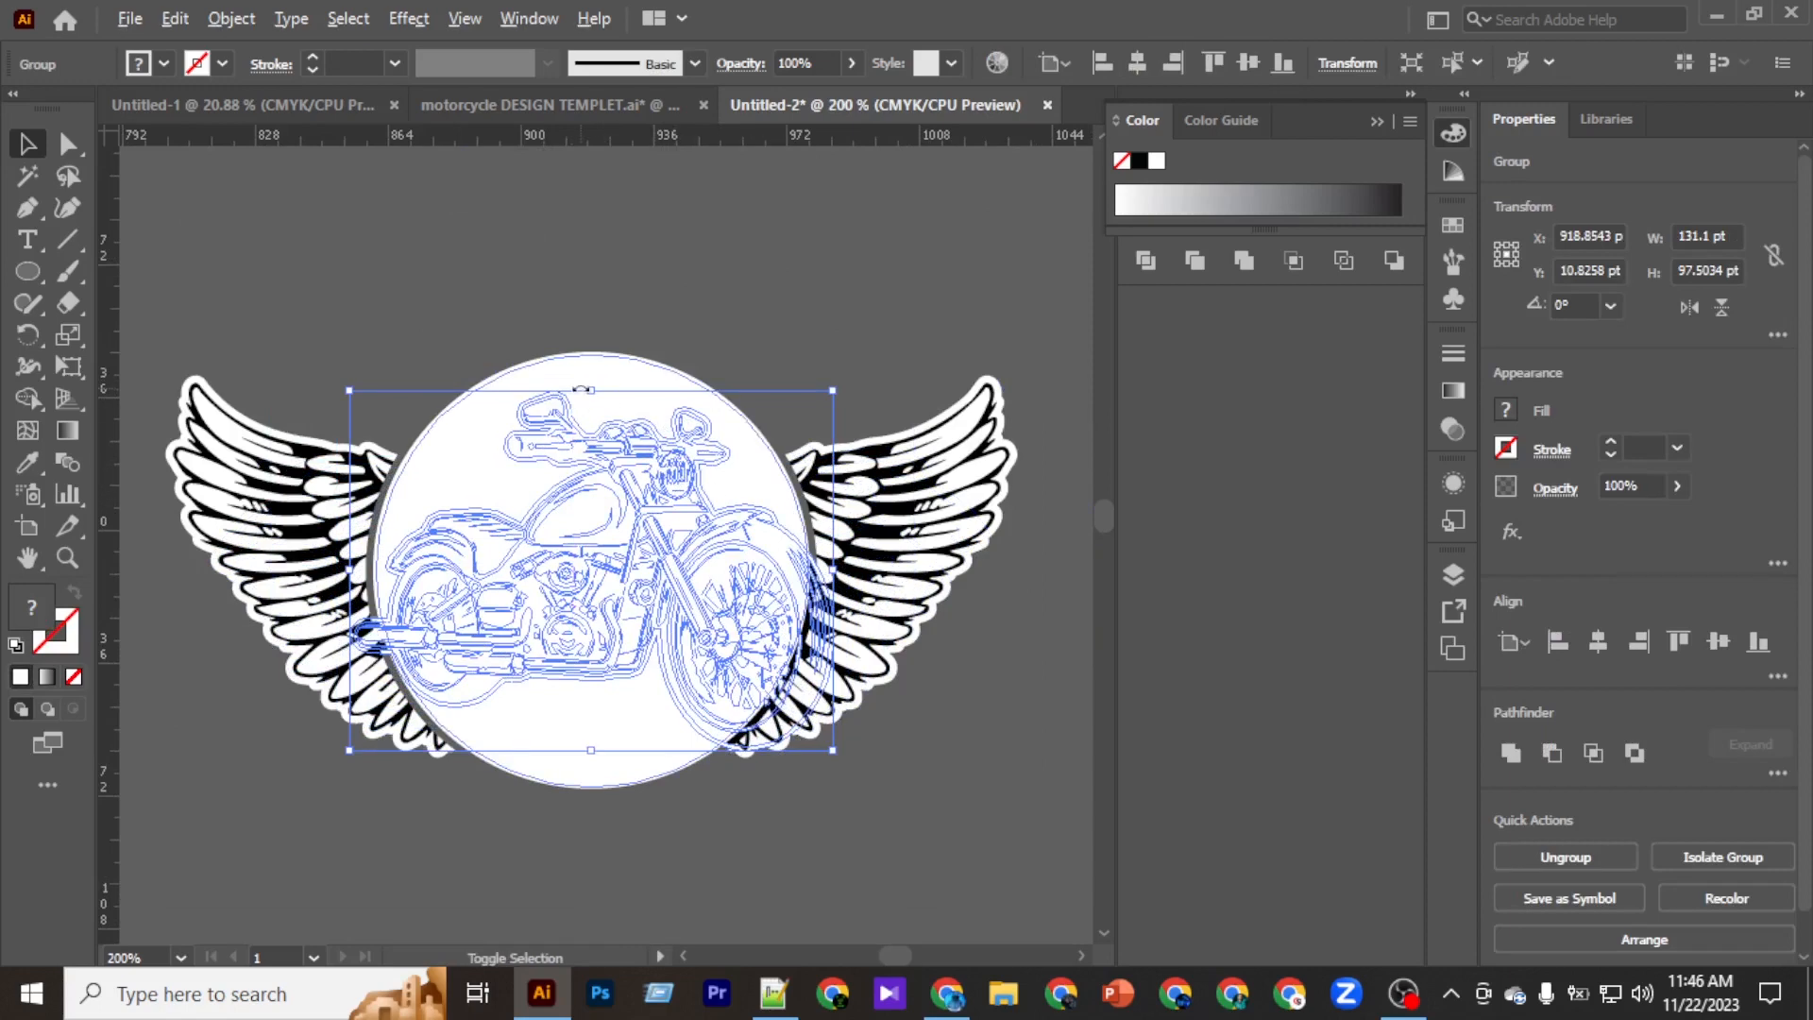
pyautogui.moveTo(591, 389); pyautogui.dragTo(593, 430)
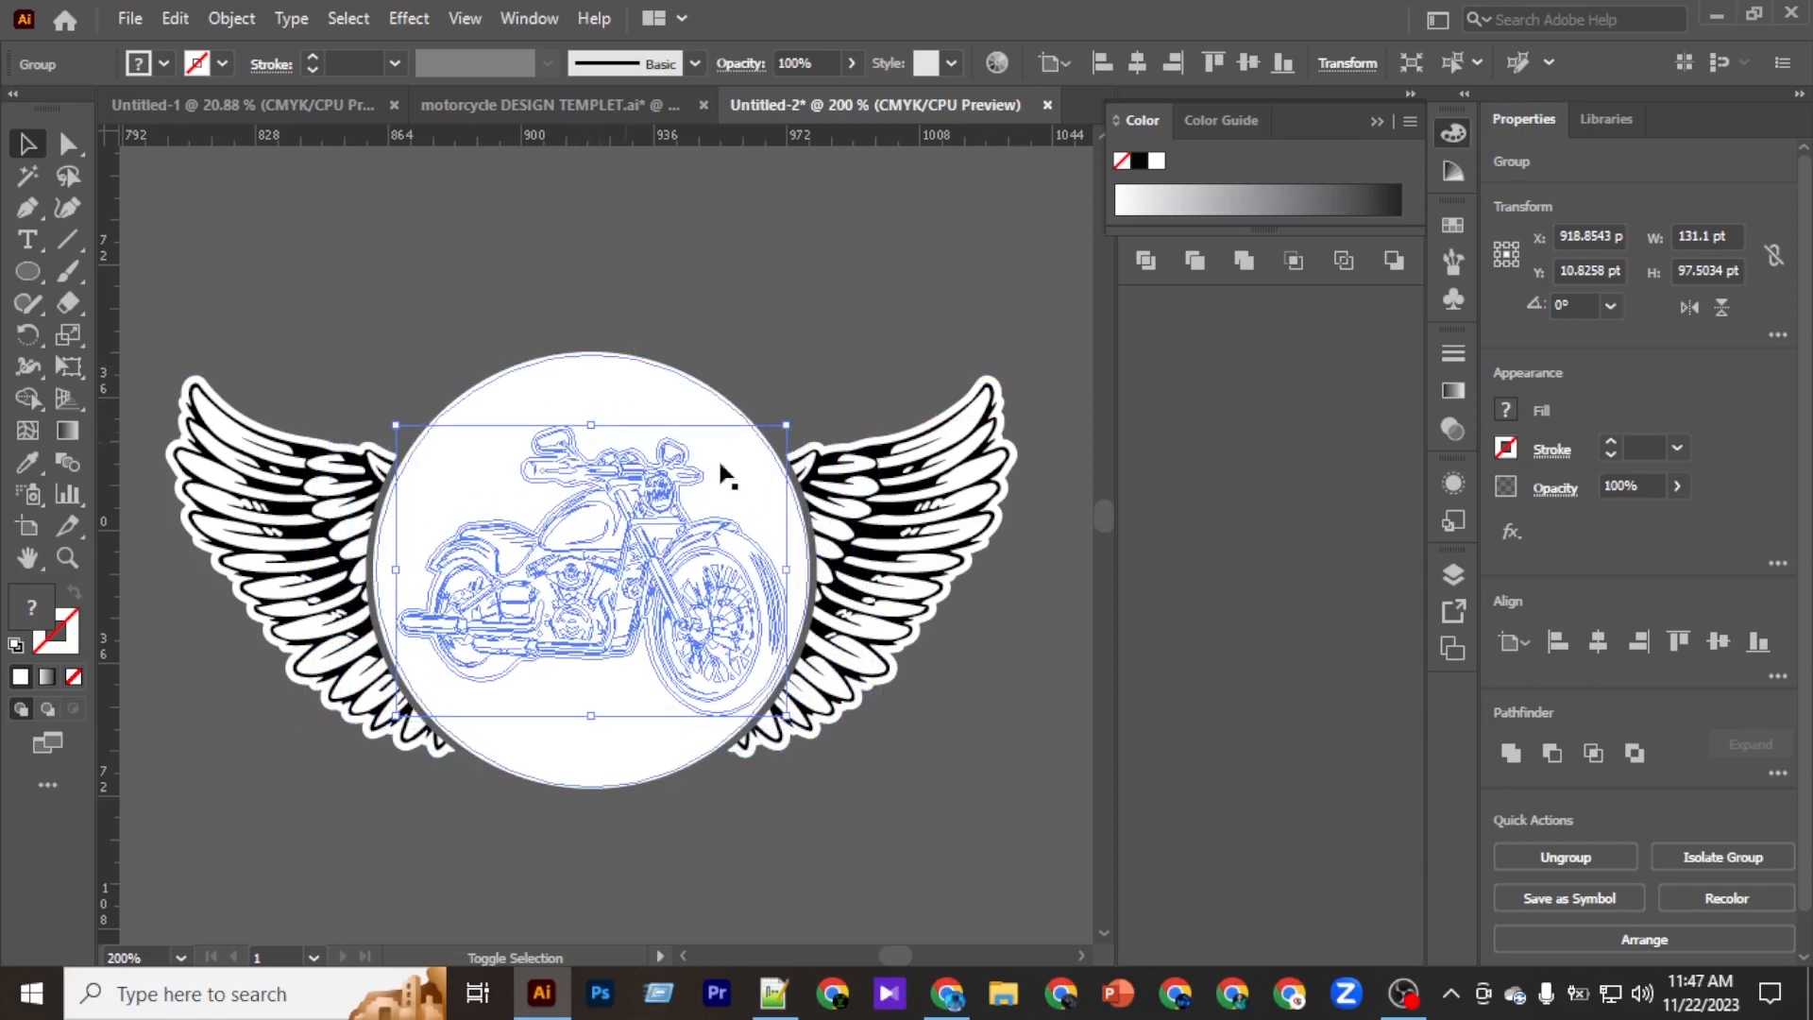
pyautogui.keyDown('shift'); pyautogui.click(972, 415); pyautogui.keyUp('shift')
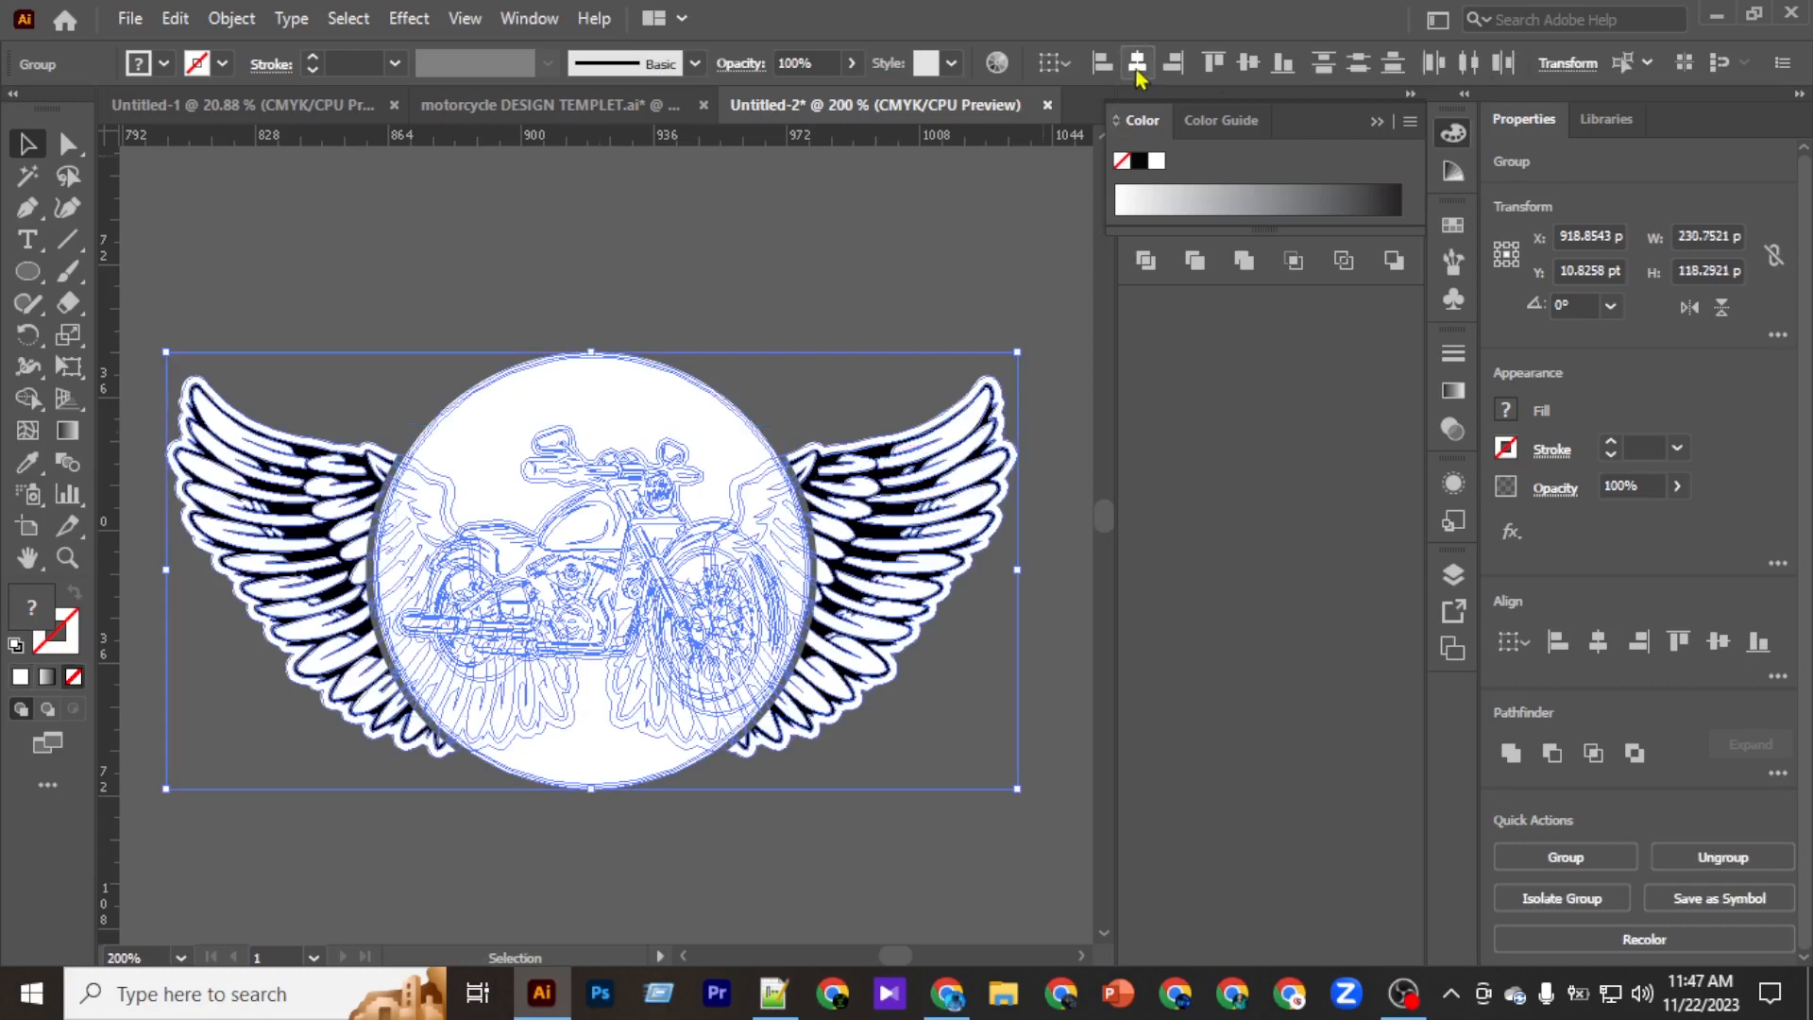
pyautogui.click(817, 238)
# Send the winged disc group to the back, behind the motorcycle.
pyautogui.rightClick(656, 485)
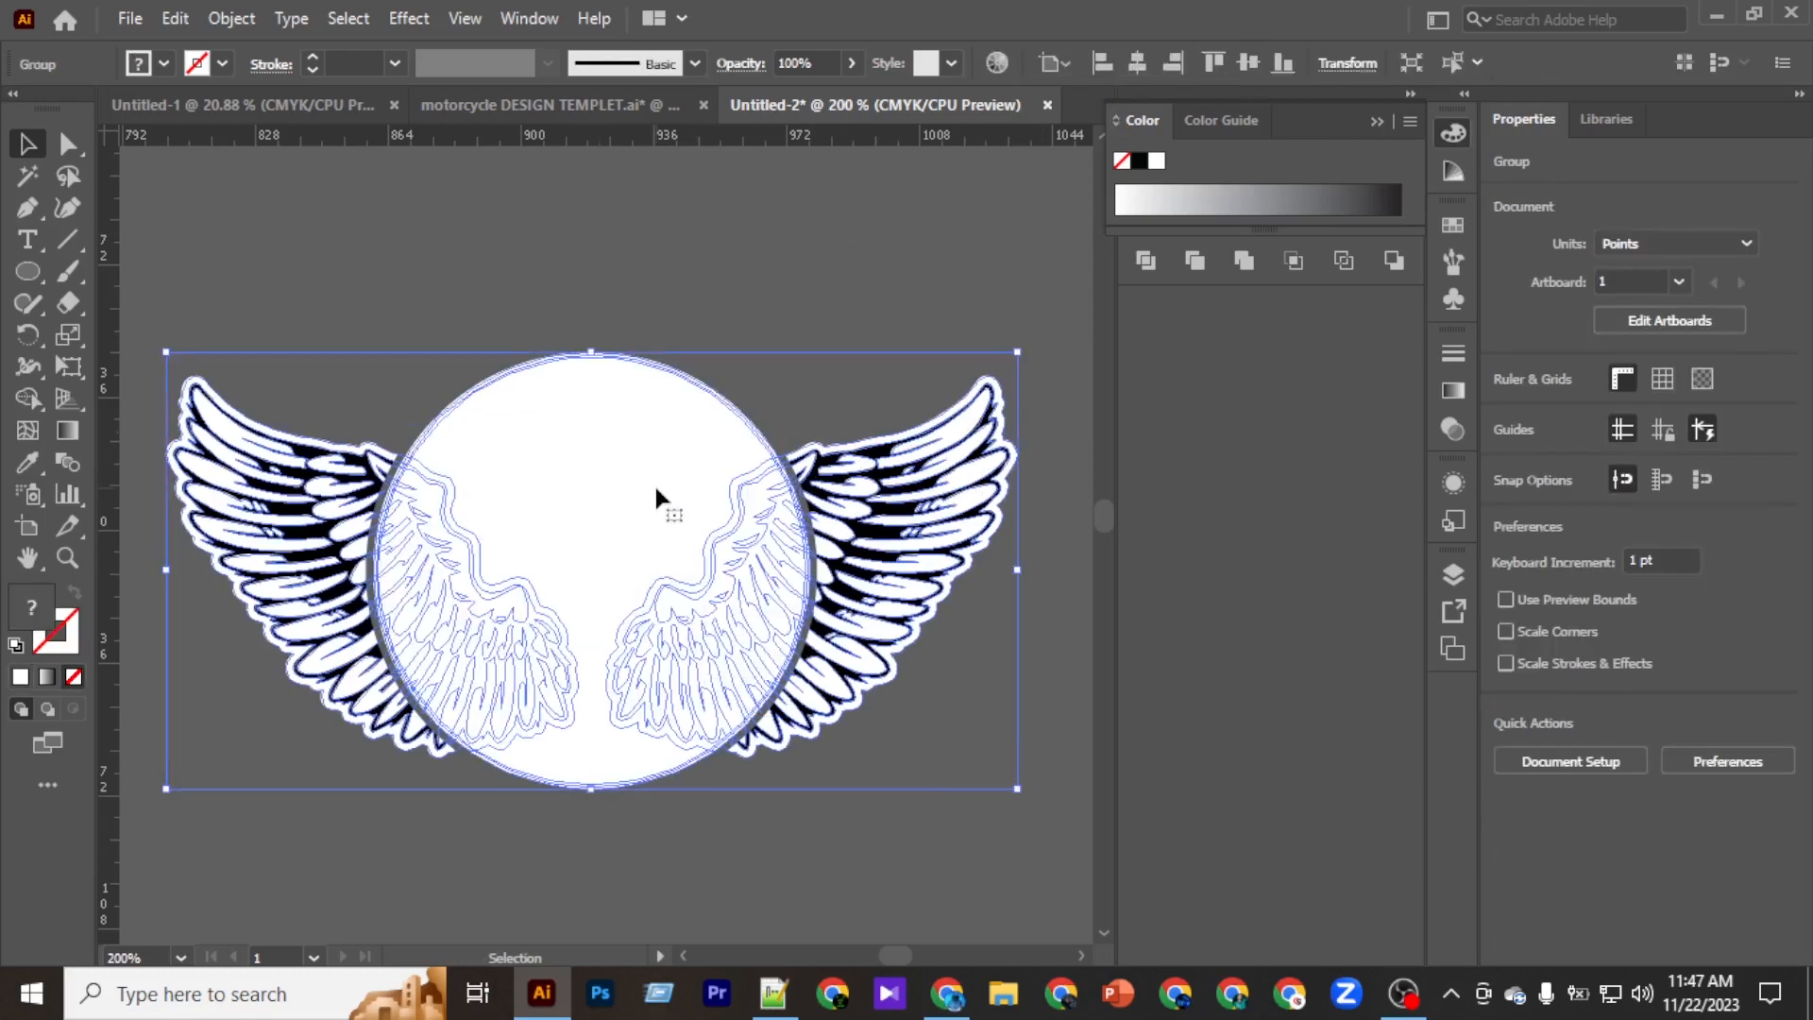
pyautogui.moveTo(798, 849)
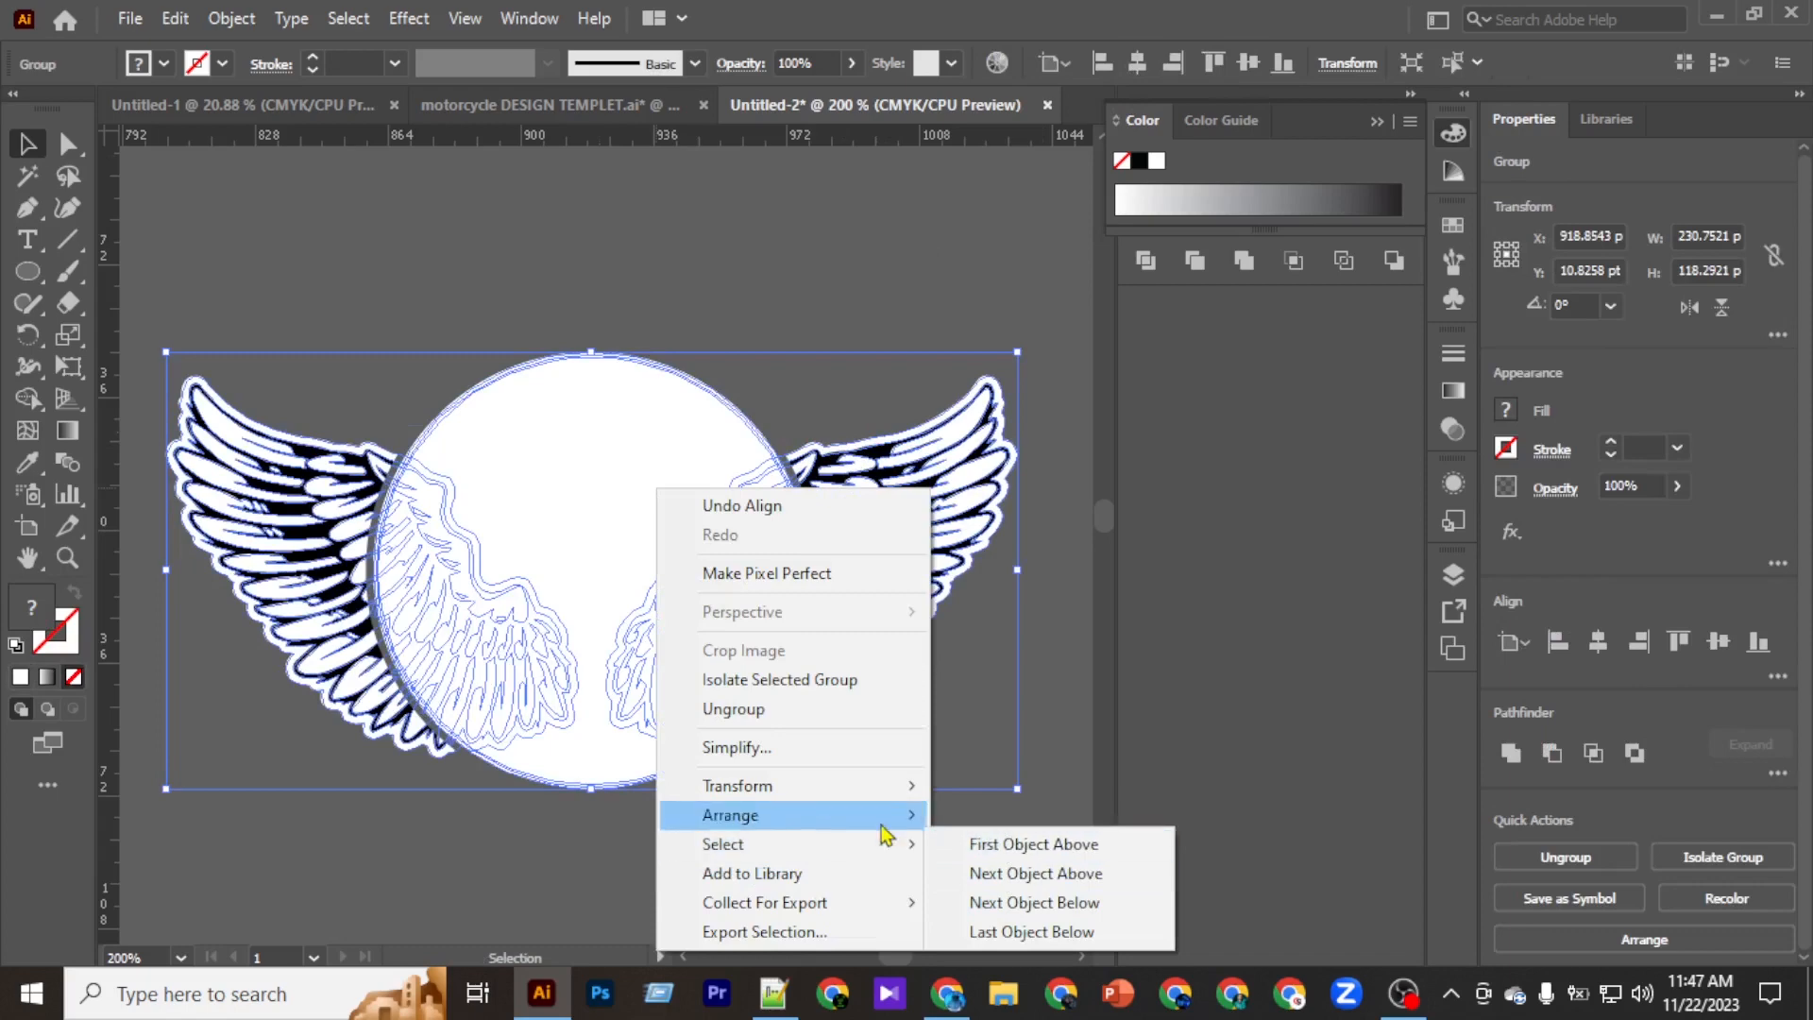
pyautogui.click(1035, 778)
pyautogui.scroll(-3, 689, 439)
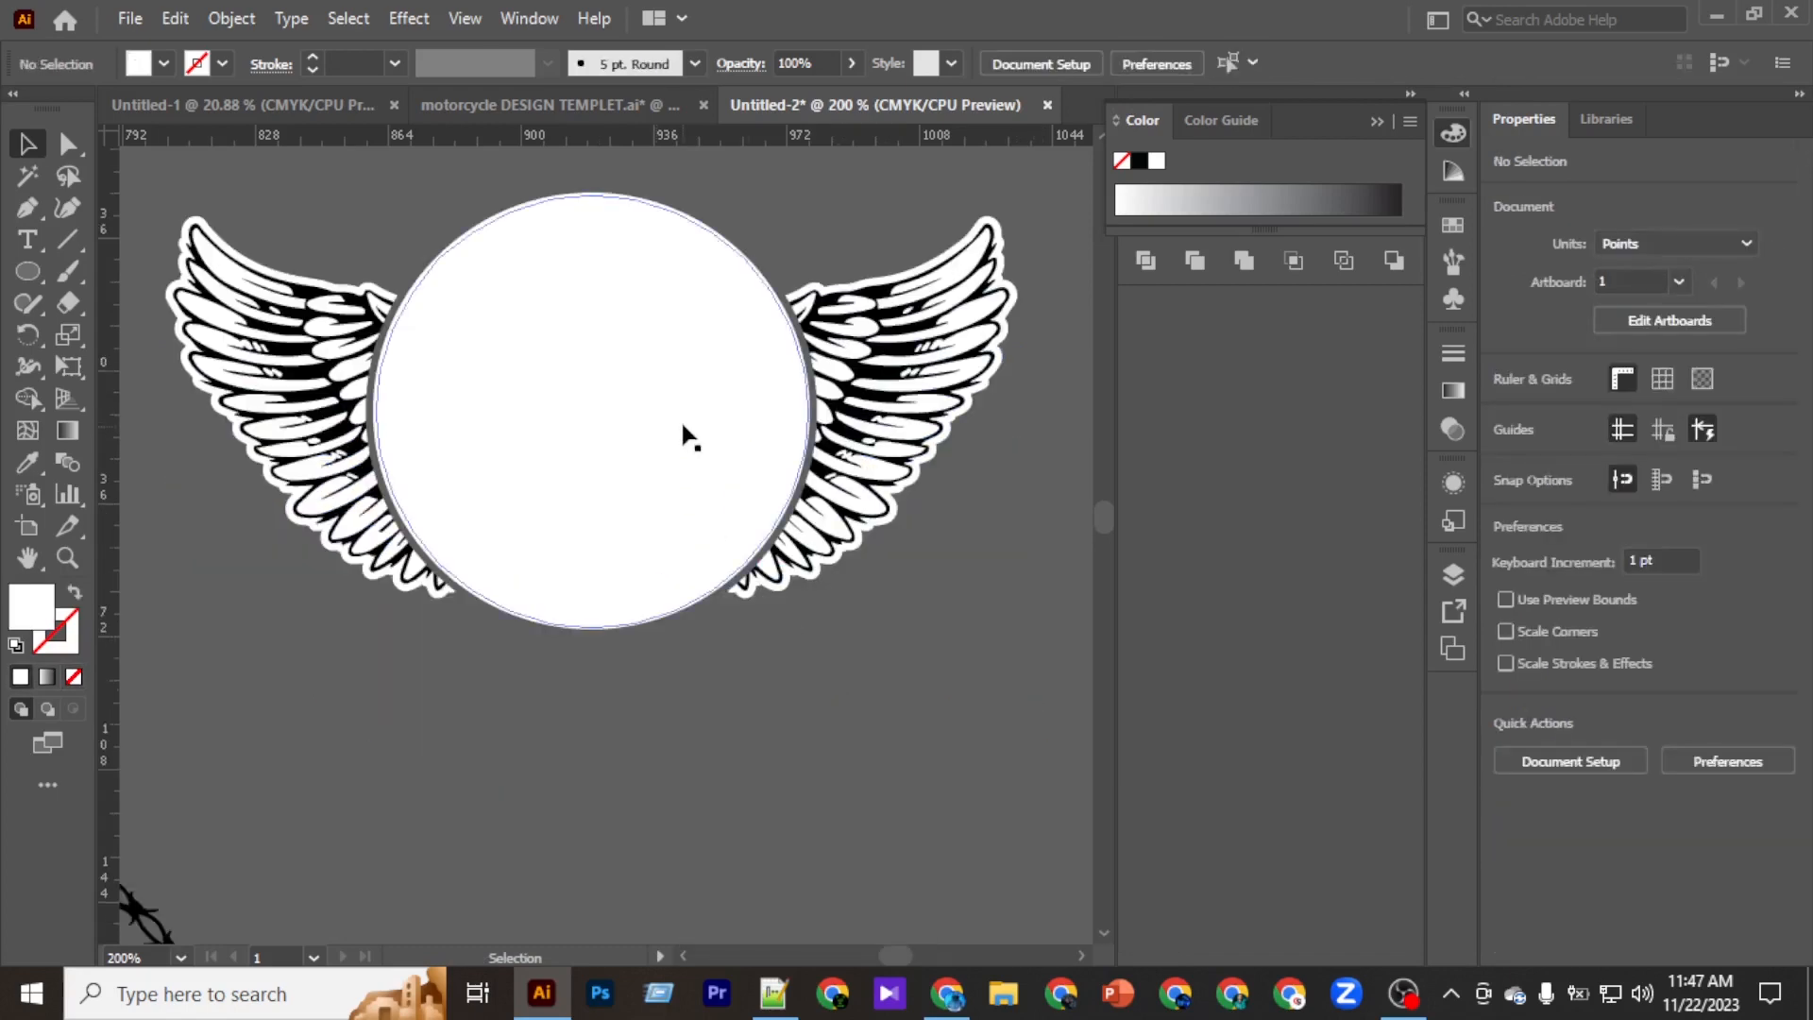
pyautogui.click(890, 368)
pyautogui.rightClick(891, 359)
pyautogui.moveTo(987, 697)
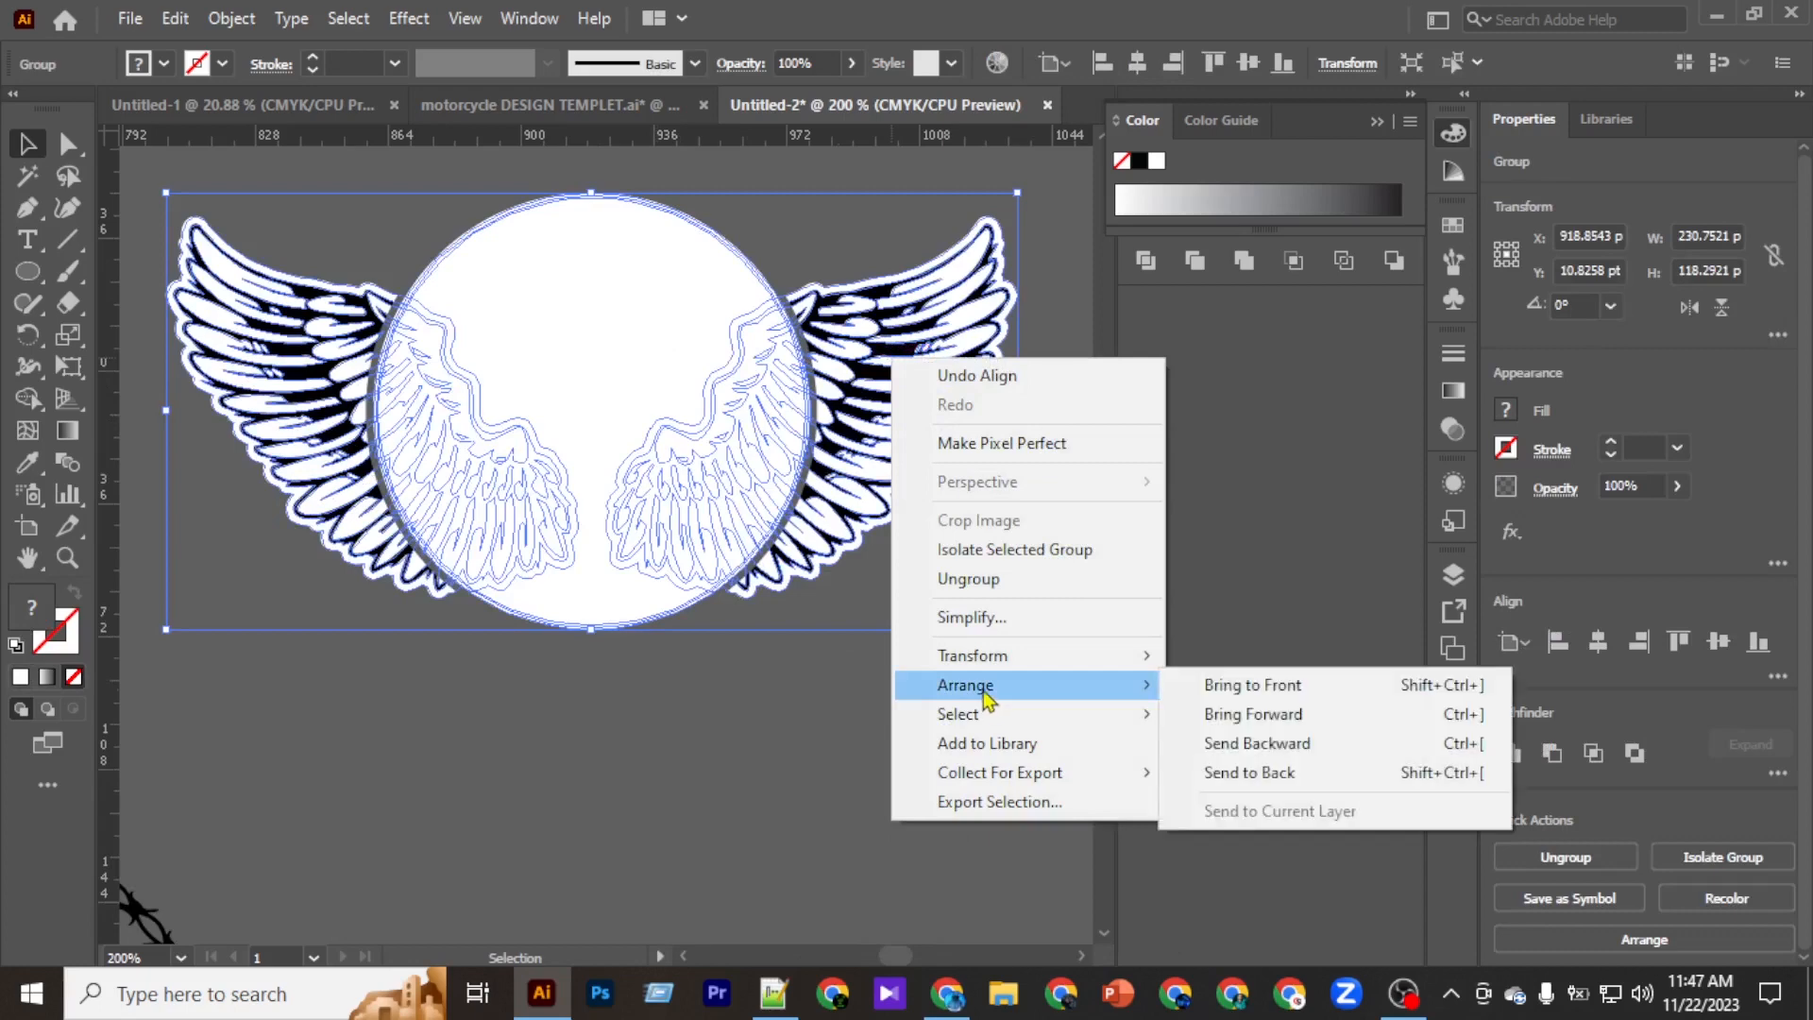
pyautogui.click(1300, 770)
pyautogui.click(668, 676)
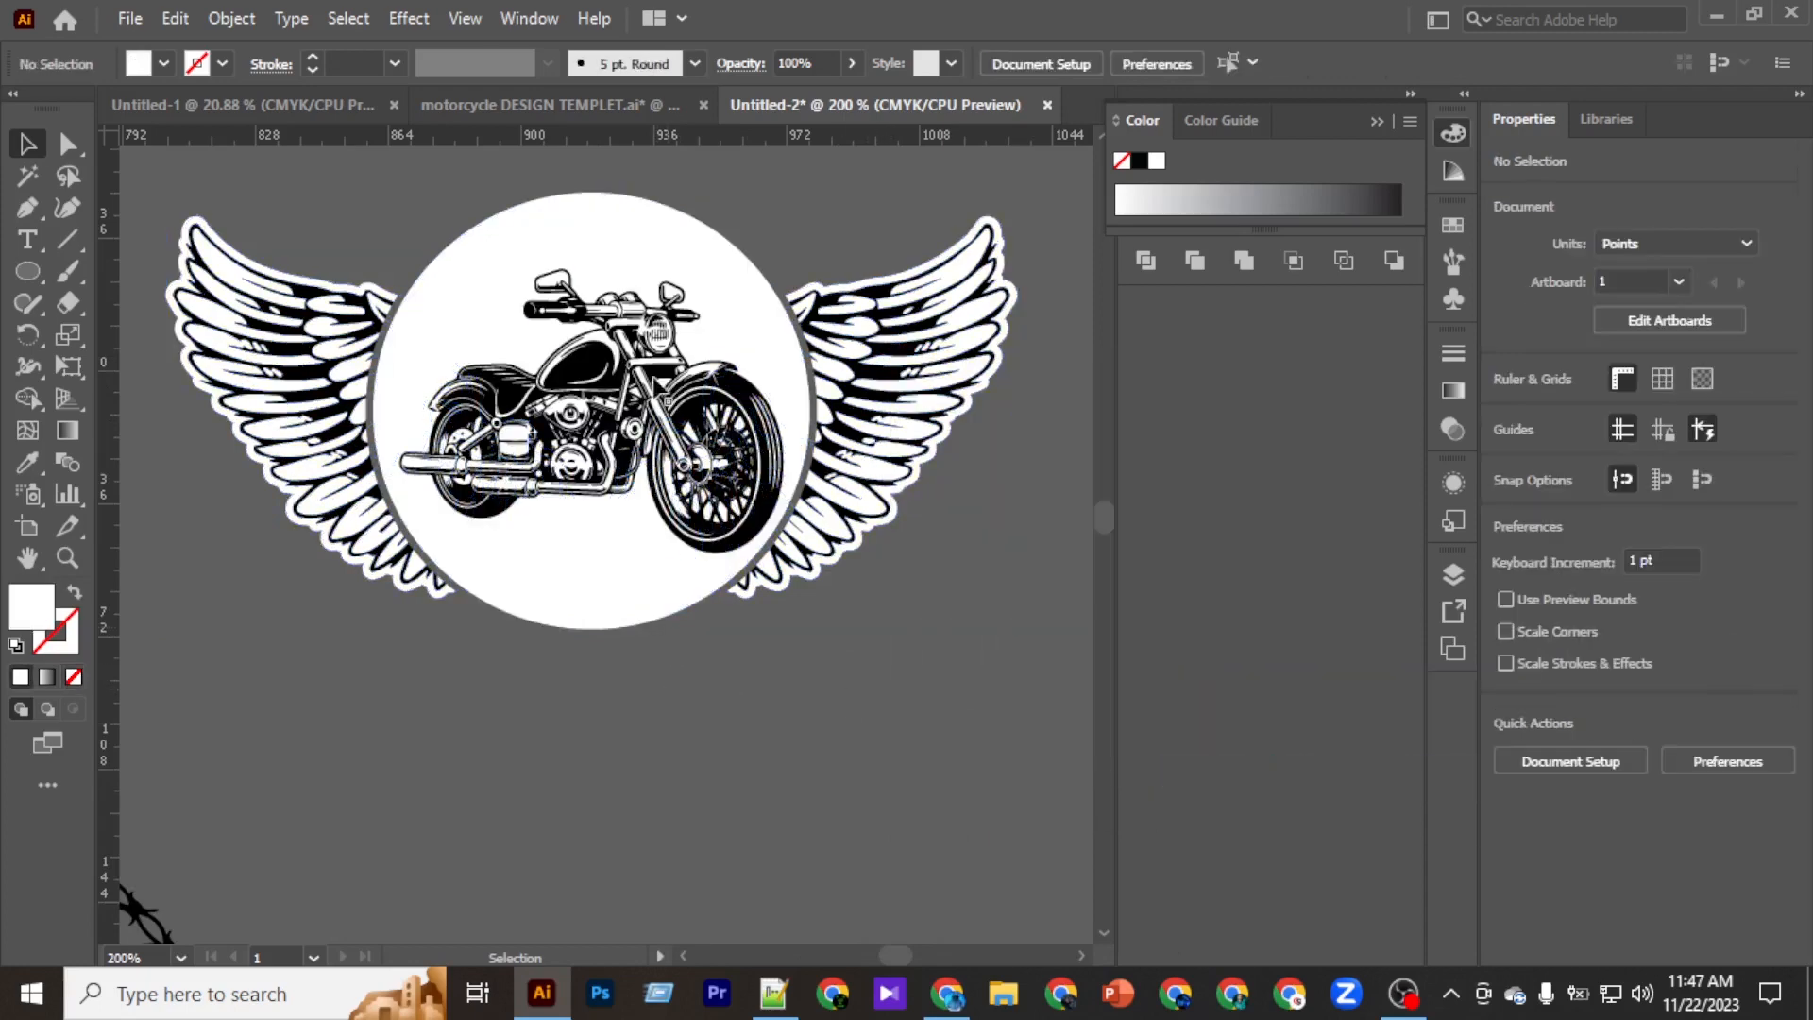
# Offset the motorcycle group's paths by 2 pt with round joins and cut the offset paths.
pyautogui.click(649, 443)
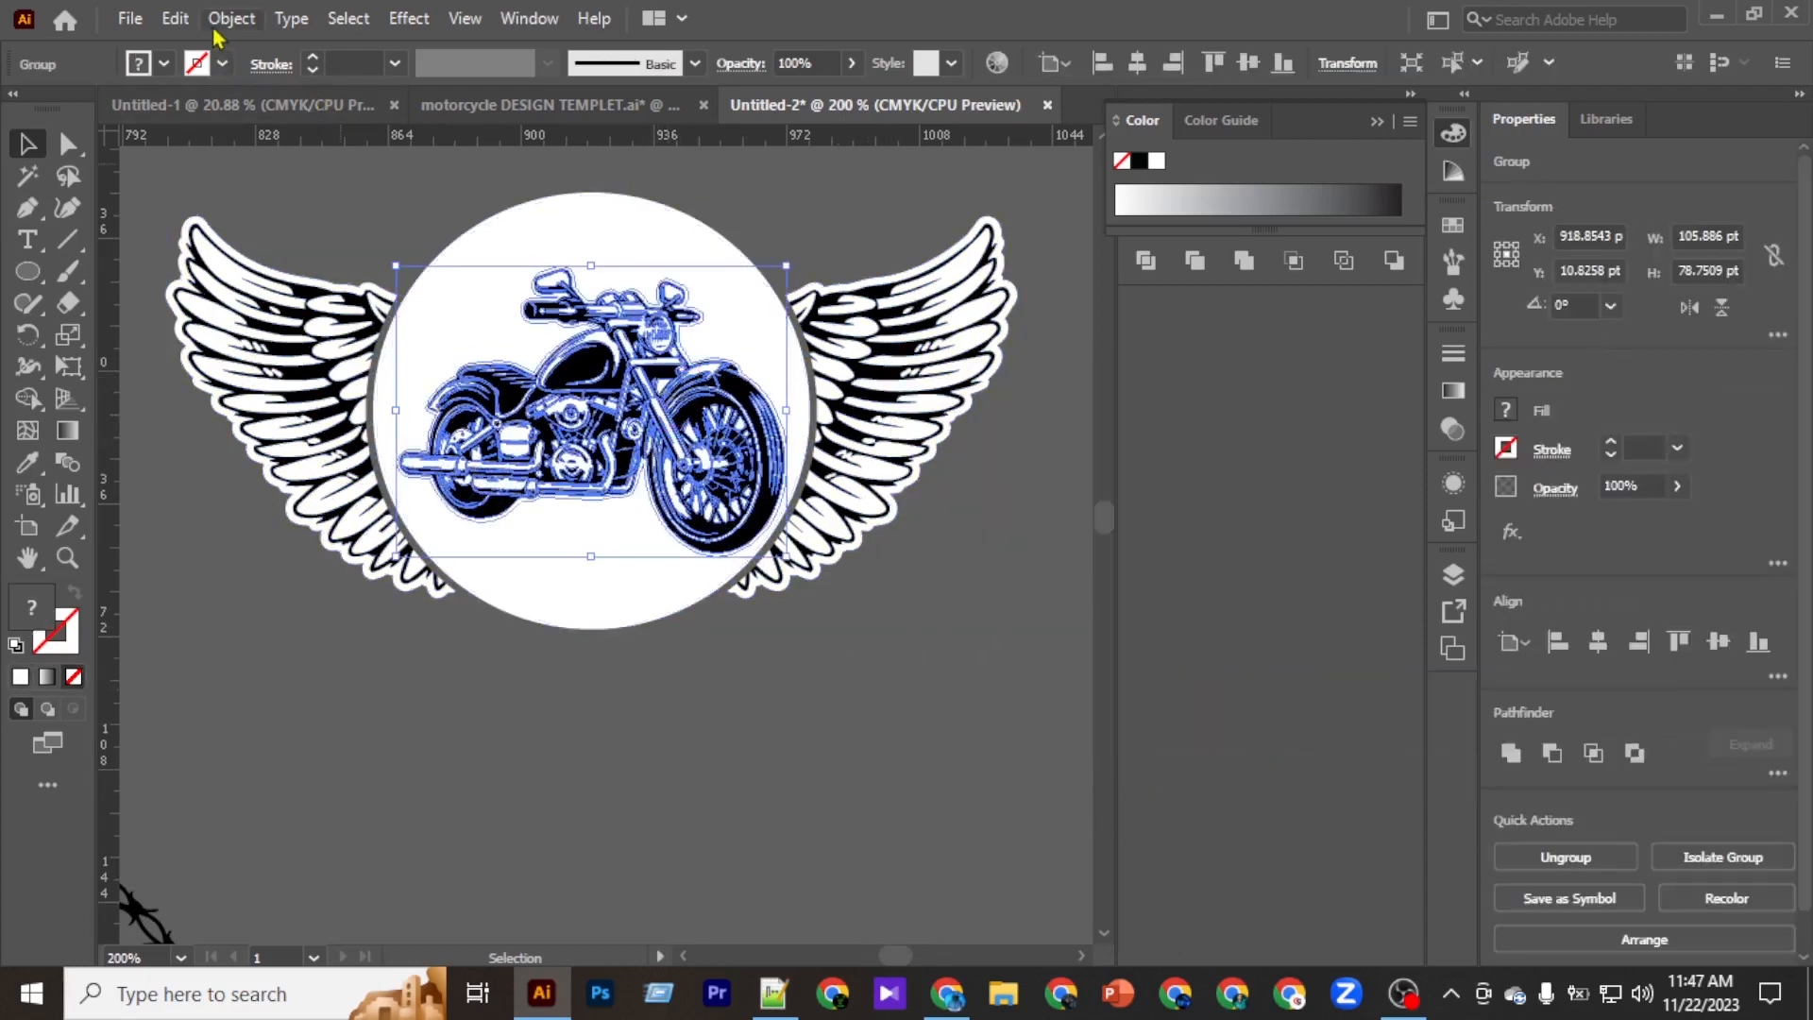
pyautogui.click(232, 18)
pyautogui.moveTo(393, 646)
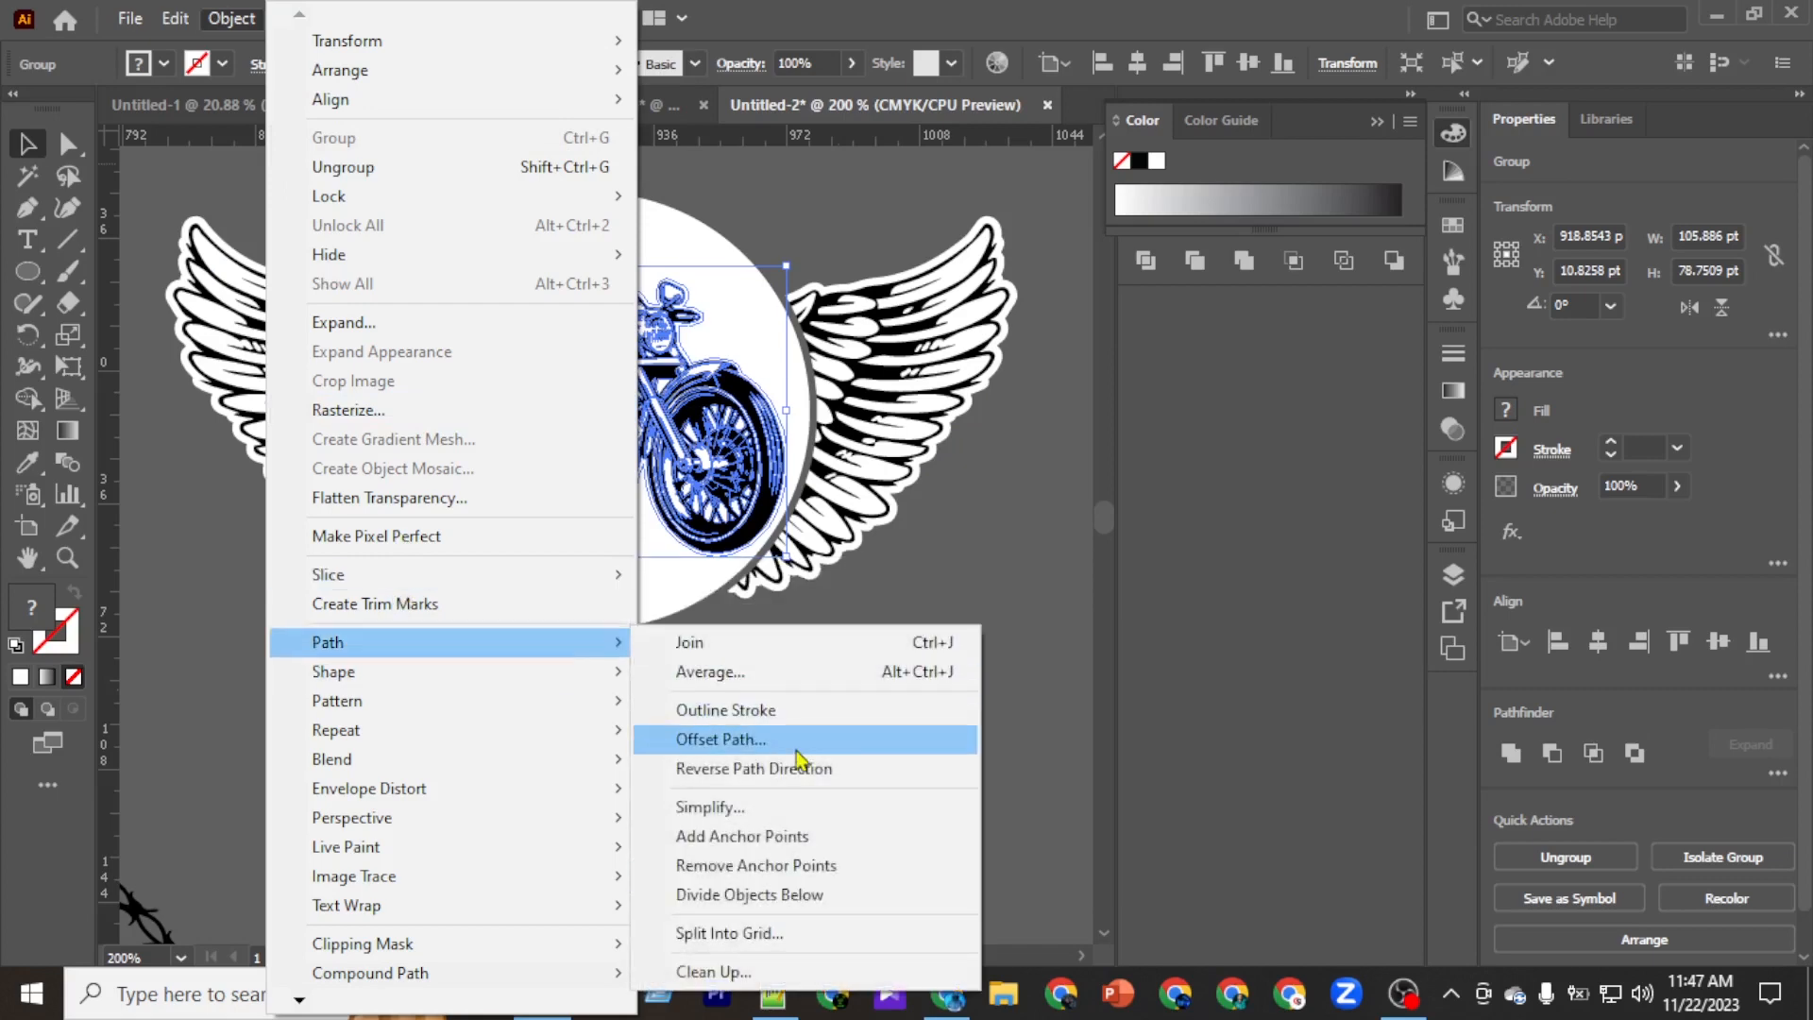
pyautogui.click(788, 744)
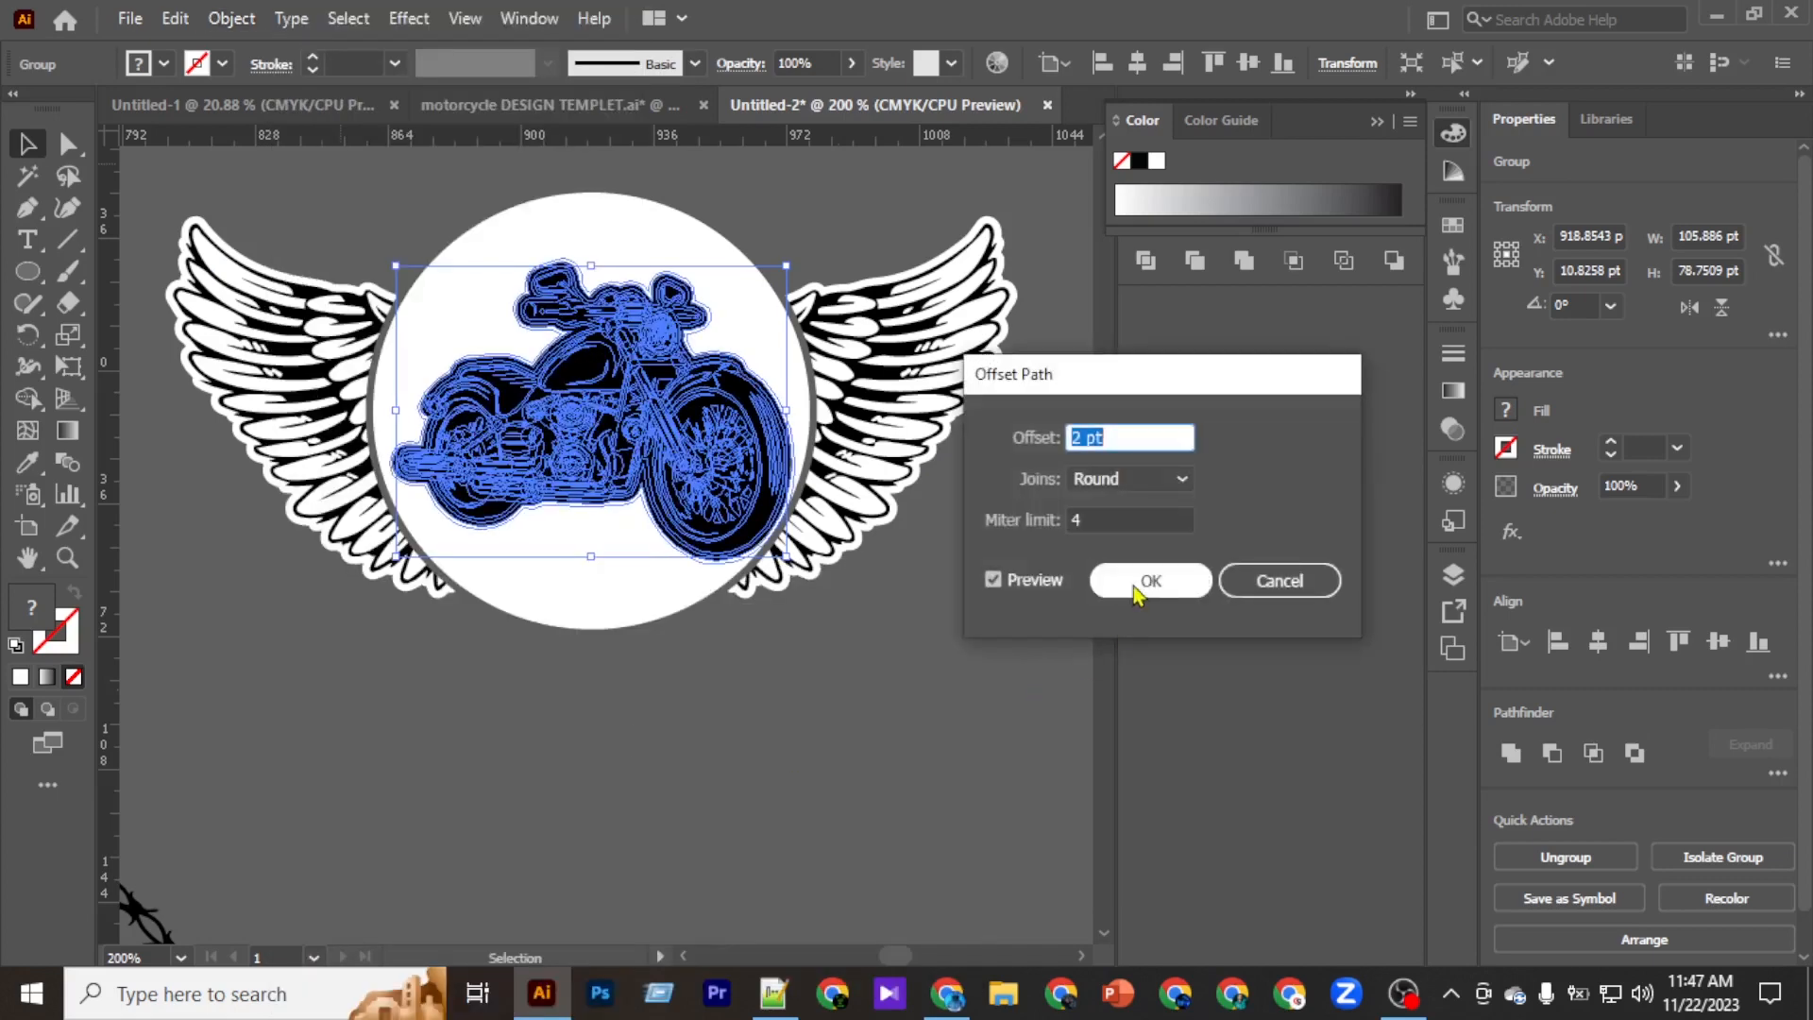
pyautogui.click(1135, 580)
pyautogui.click(898, 631)
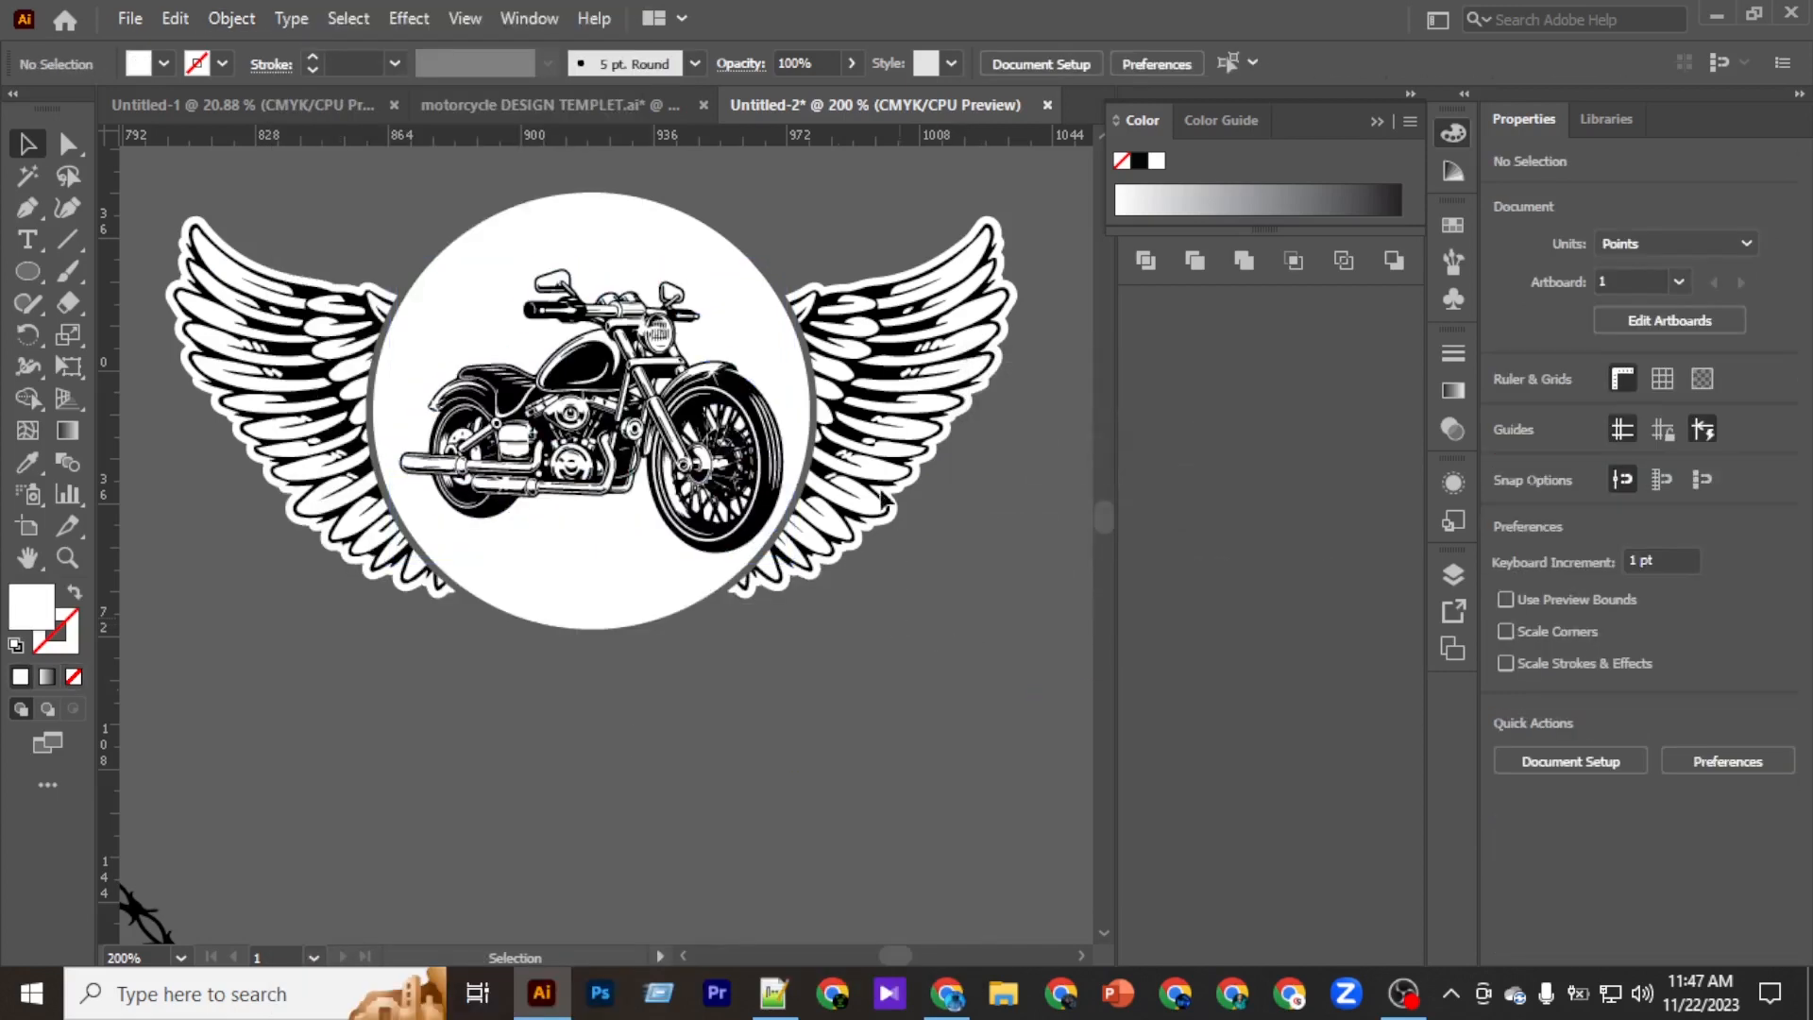
# Add an opacity mask to the winged disc group with Clip off and open the mask for editing.
pyautogui.click(877, 336)
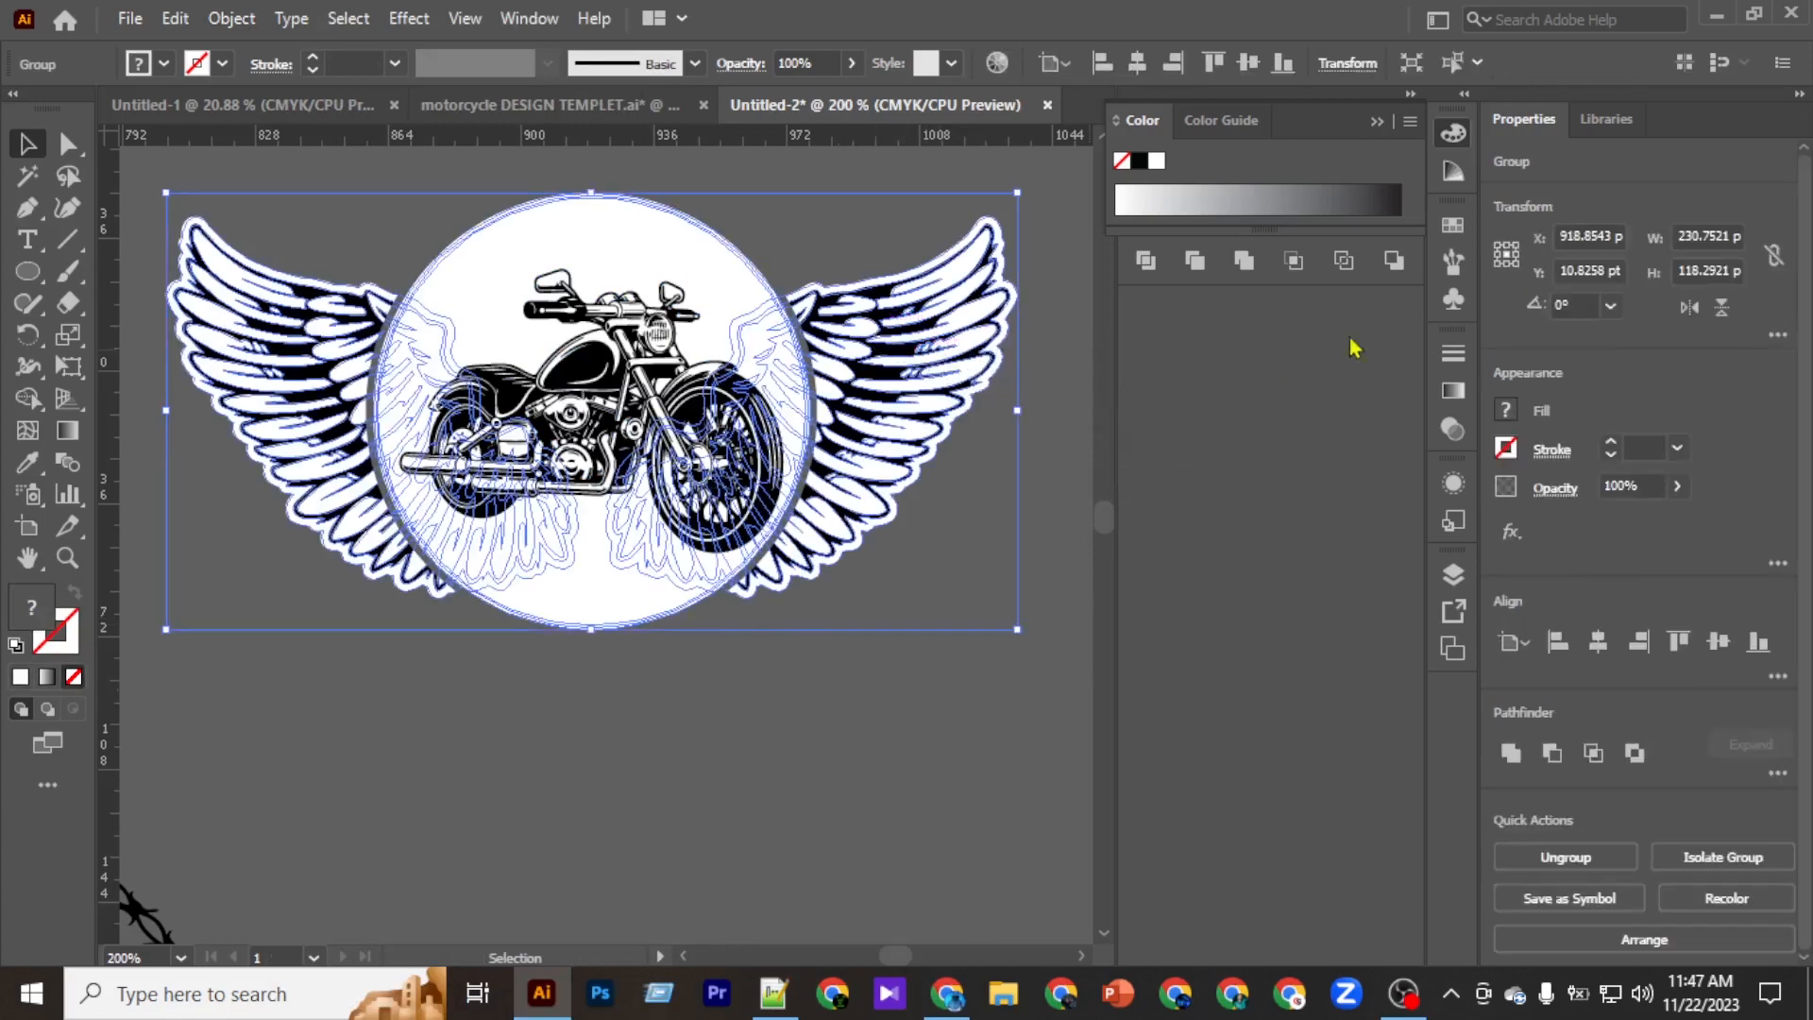
pyautogui.click(1453, 427)
pyautogui.click(1338, 431)
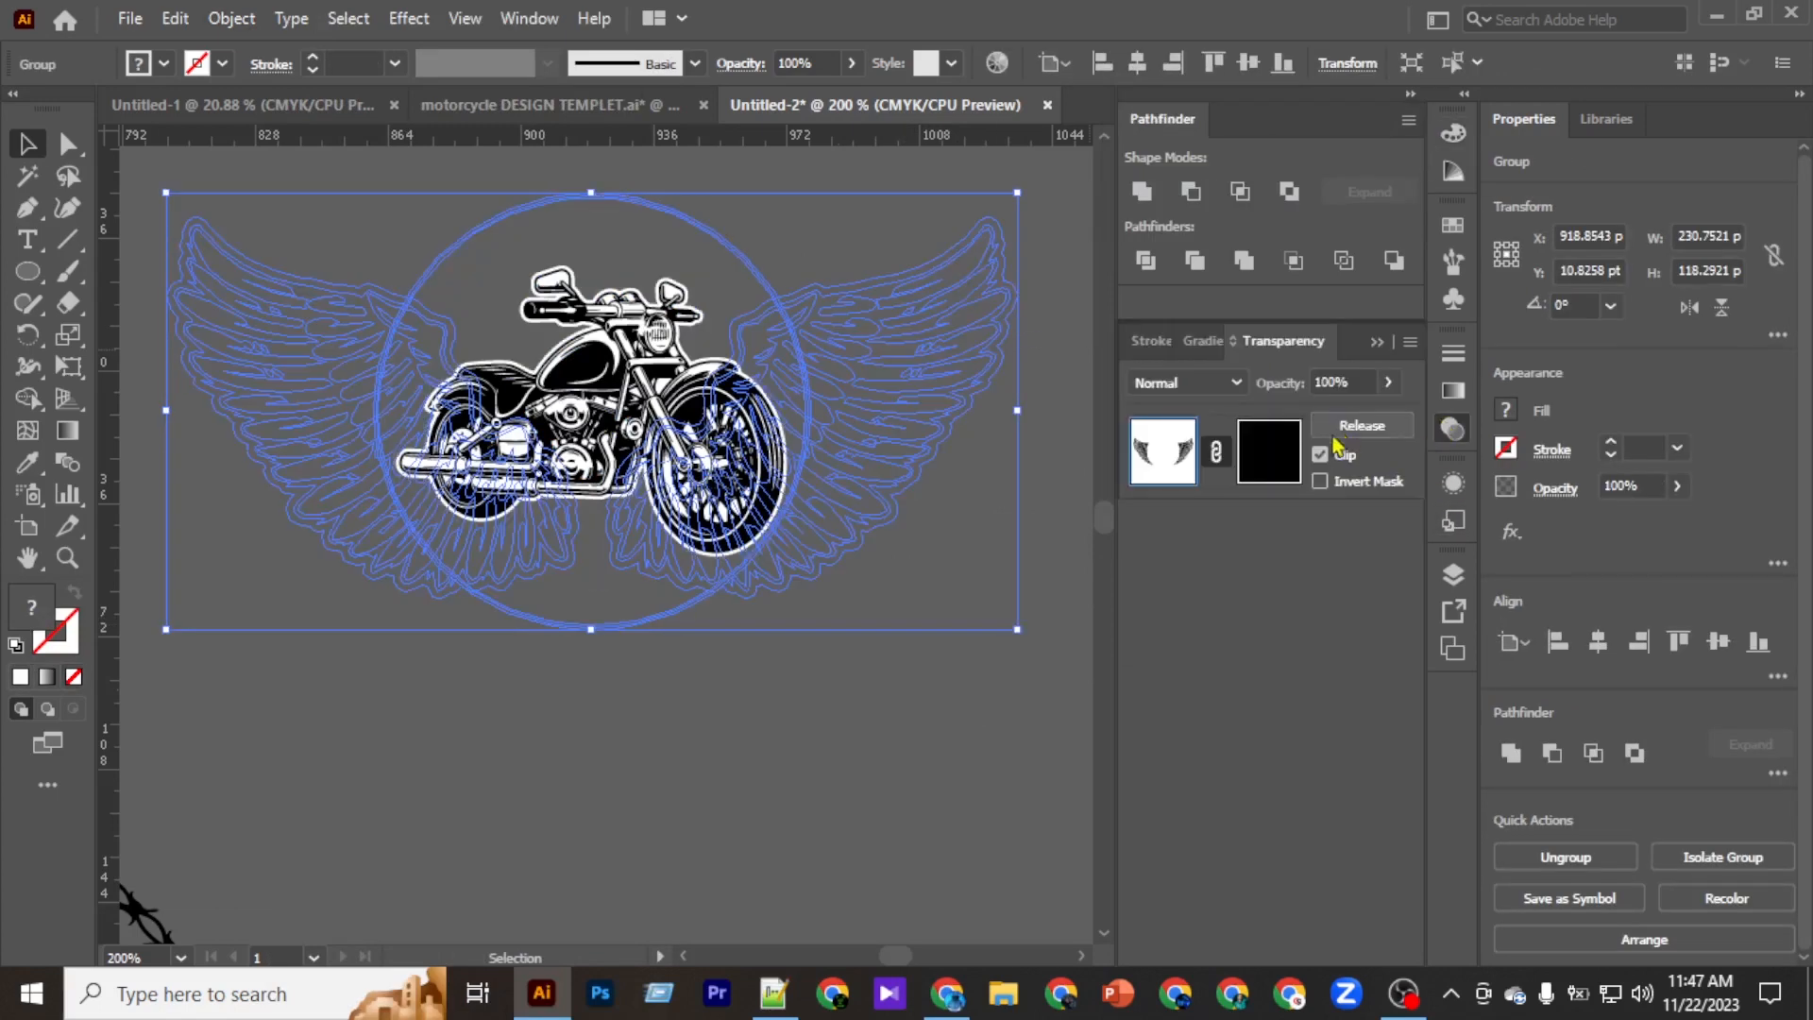
pyautogui.click(1320, 455)
pyautogui.click(1266, 458)
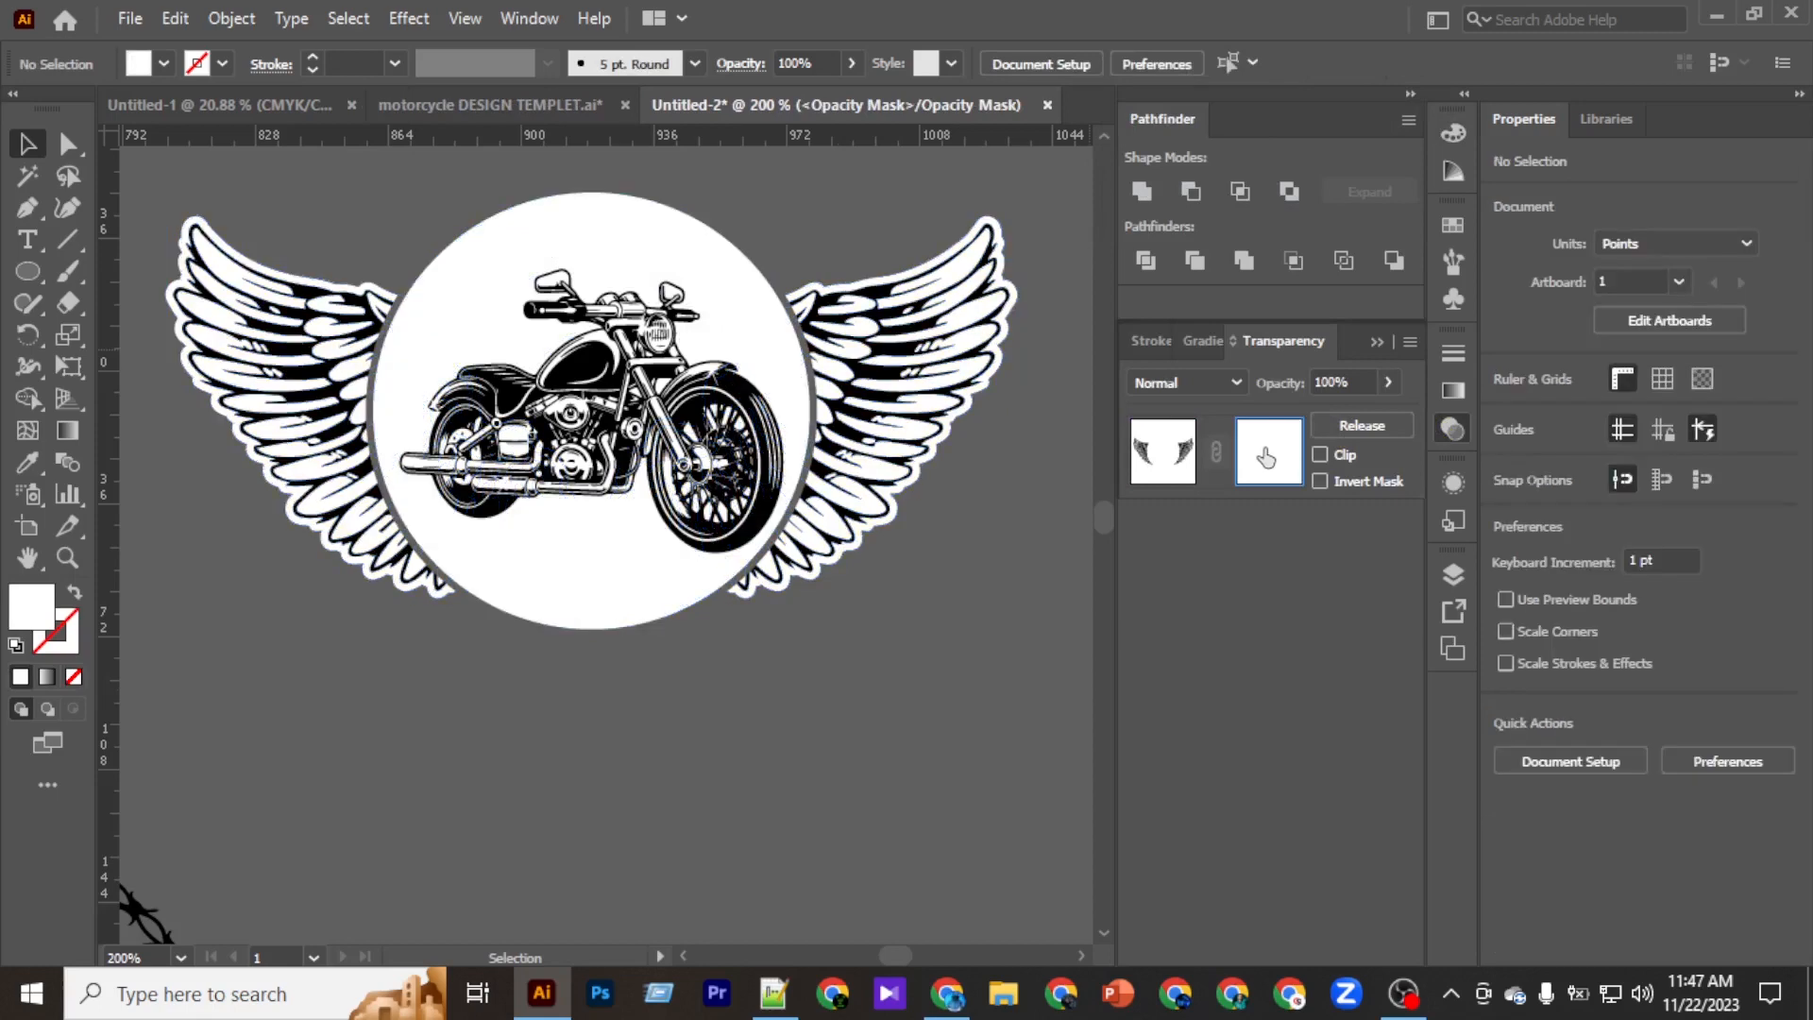
# Paste the motorcycle's offset paths in front inside the mask, fill them black, and return to the artwork.
pyautogui.hotkey('ctrl', 'f')
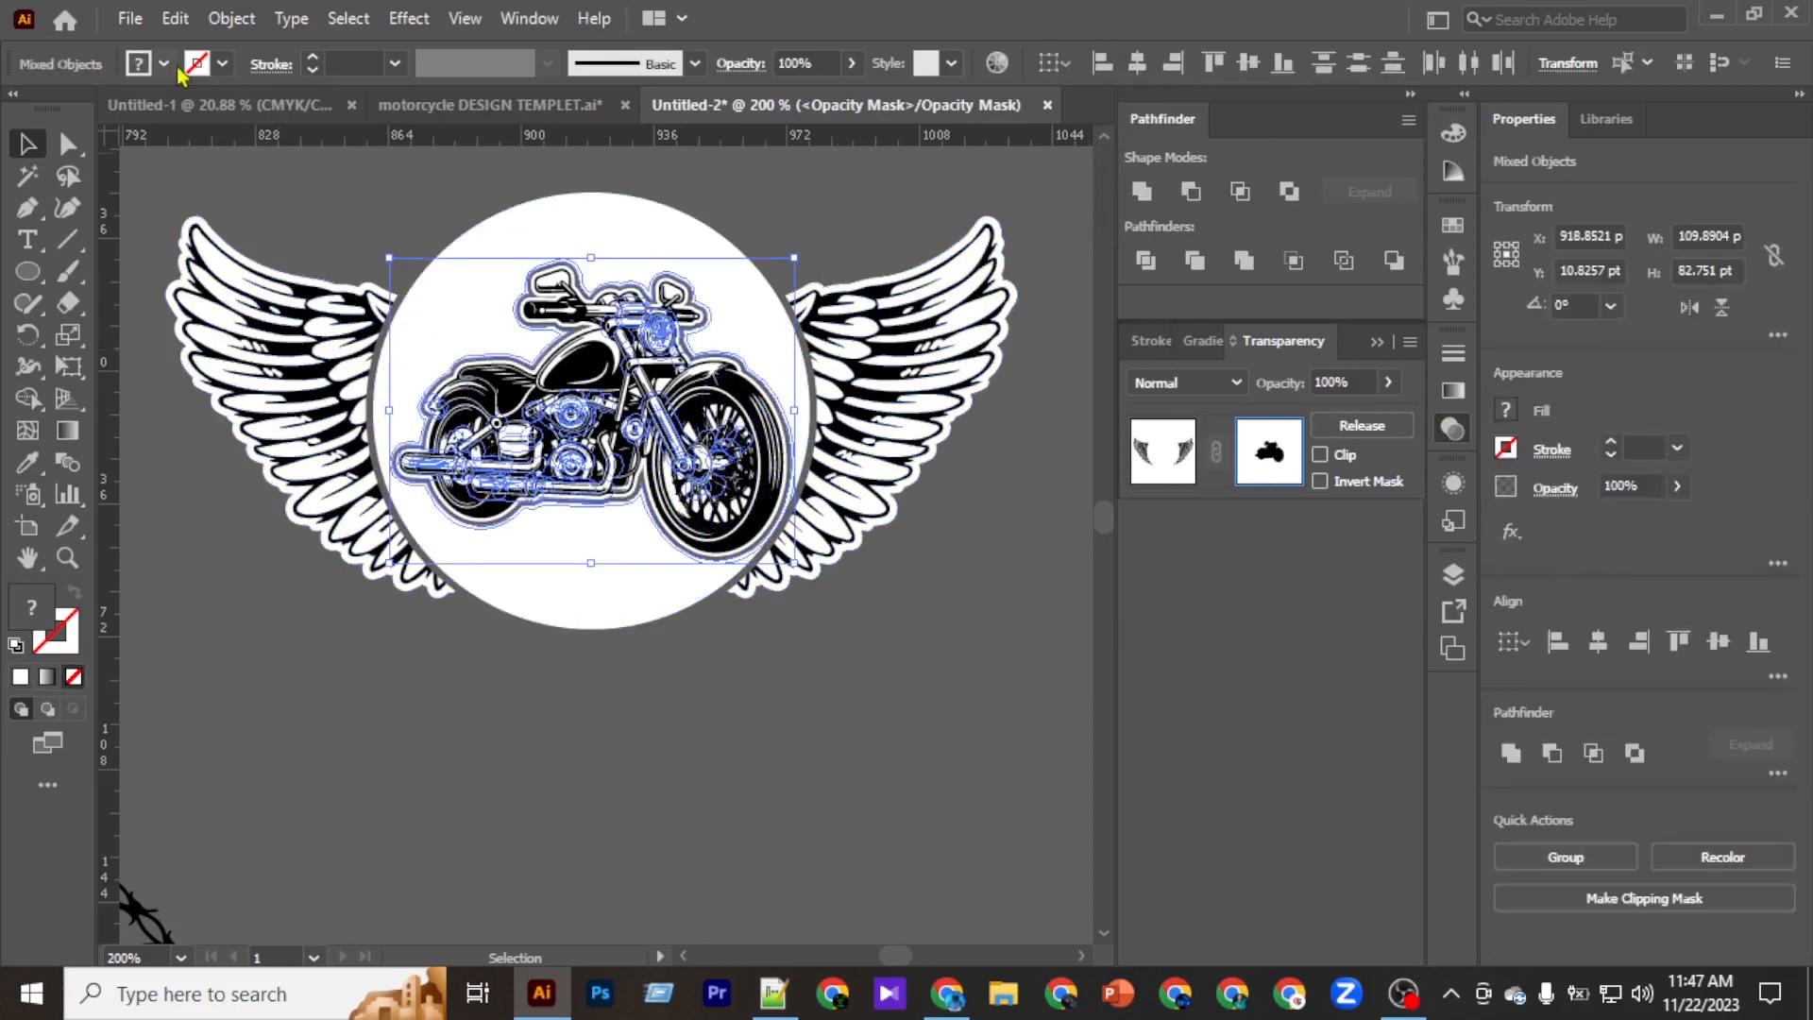
pyautogui.click(164, 64)
pyautogui.click(74, 108)
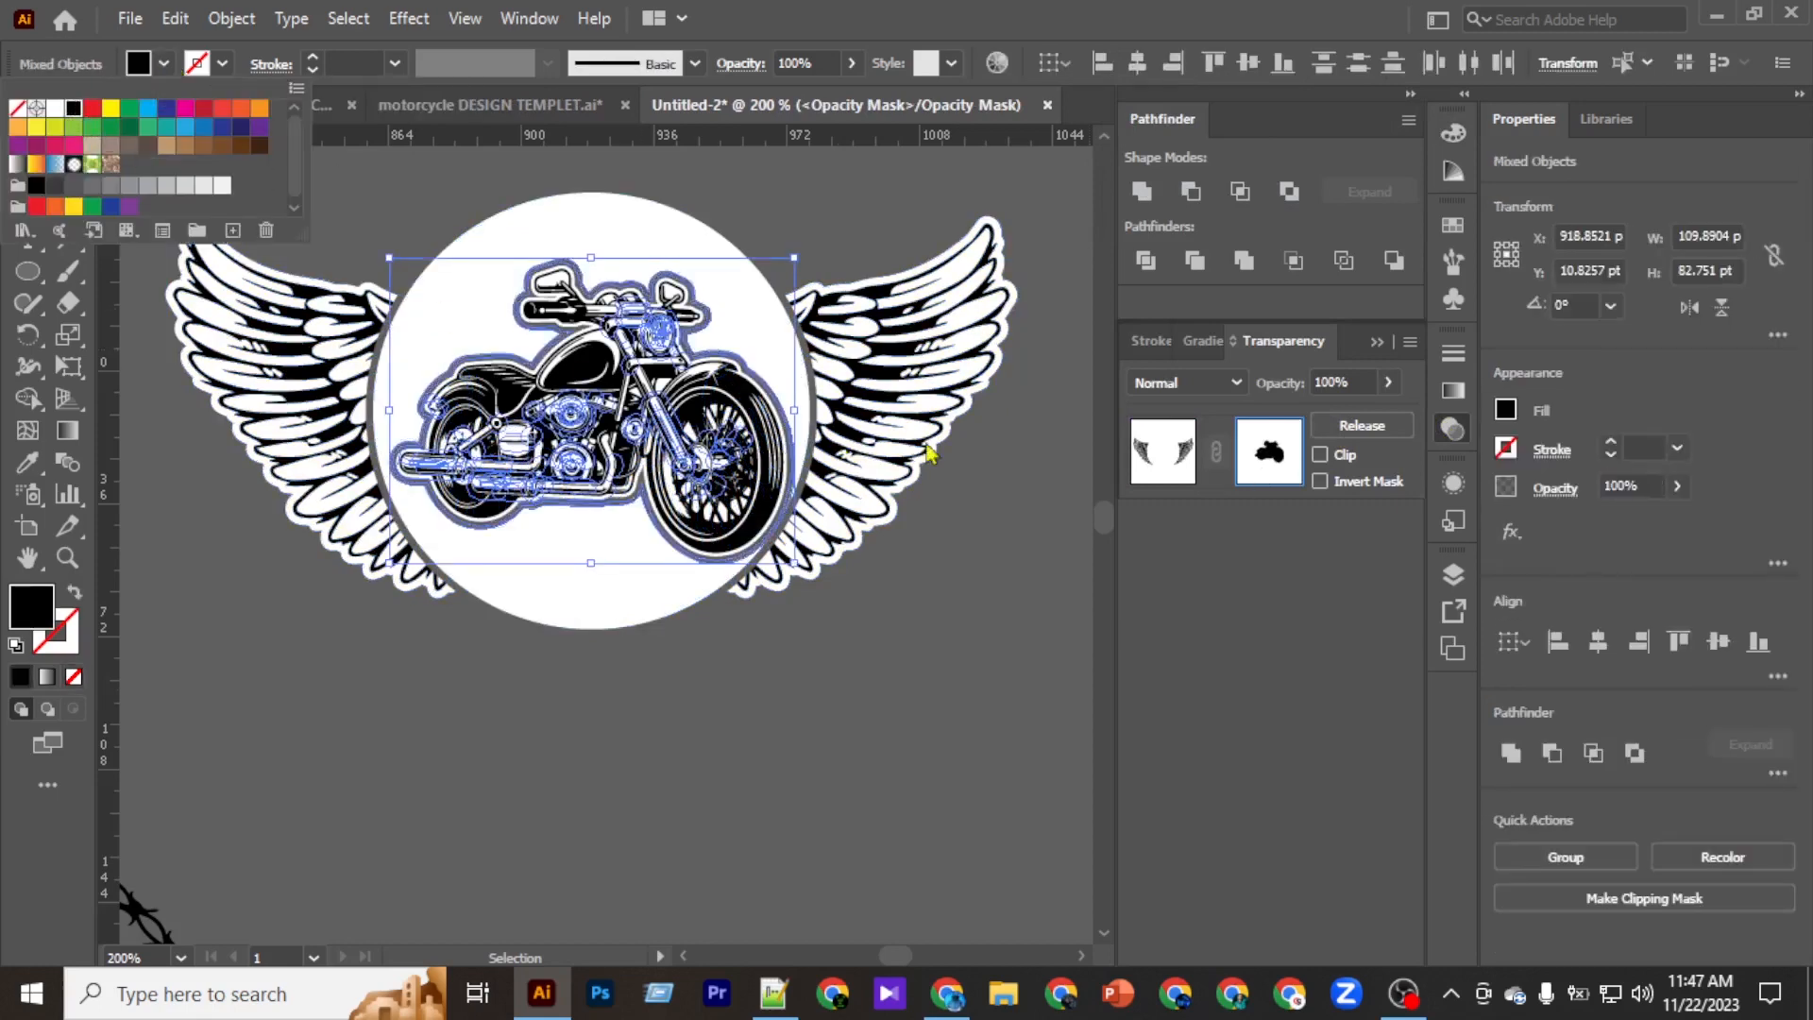
pyautogui.click(1145, 459)
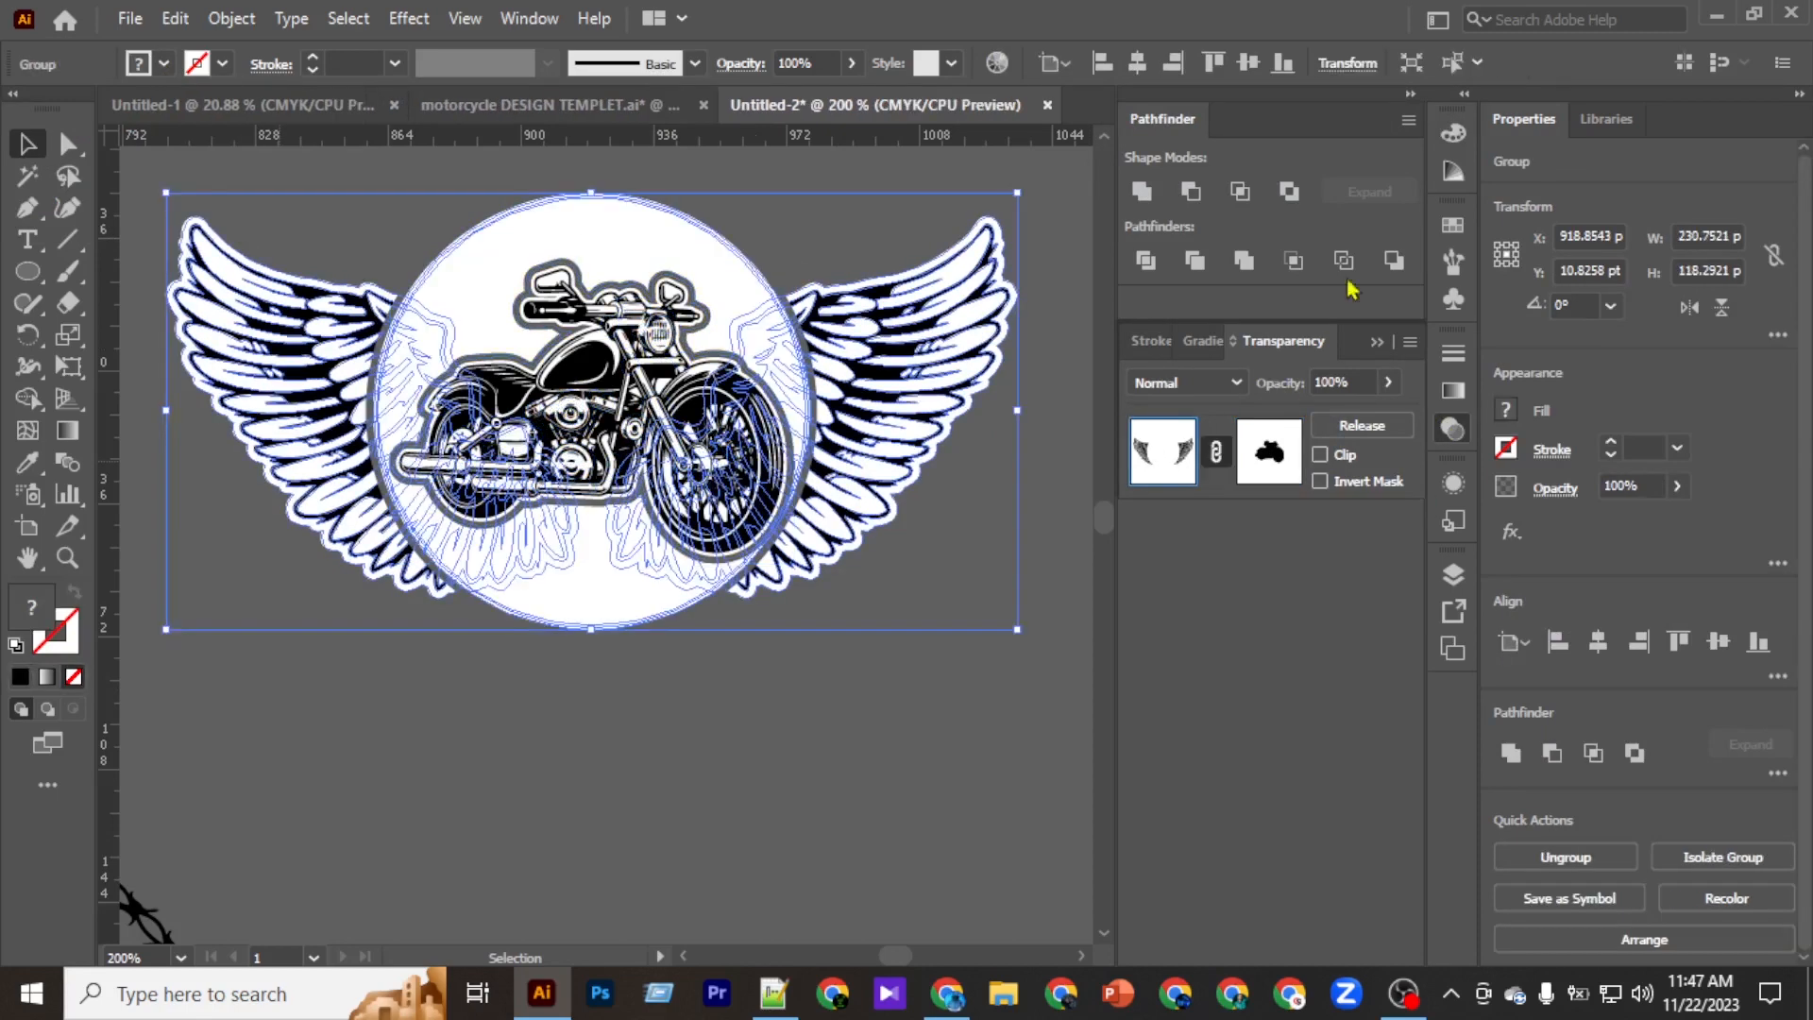
# Group the motorcycle with the masked winged disc and center the group horizontally and vertically on the artboard.
pyautogui.click(1410, 95)
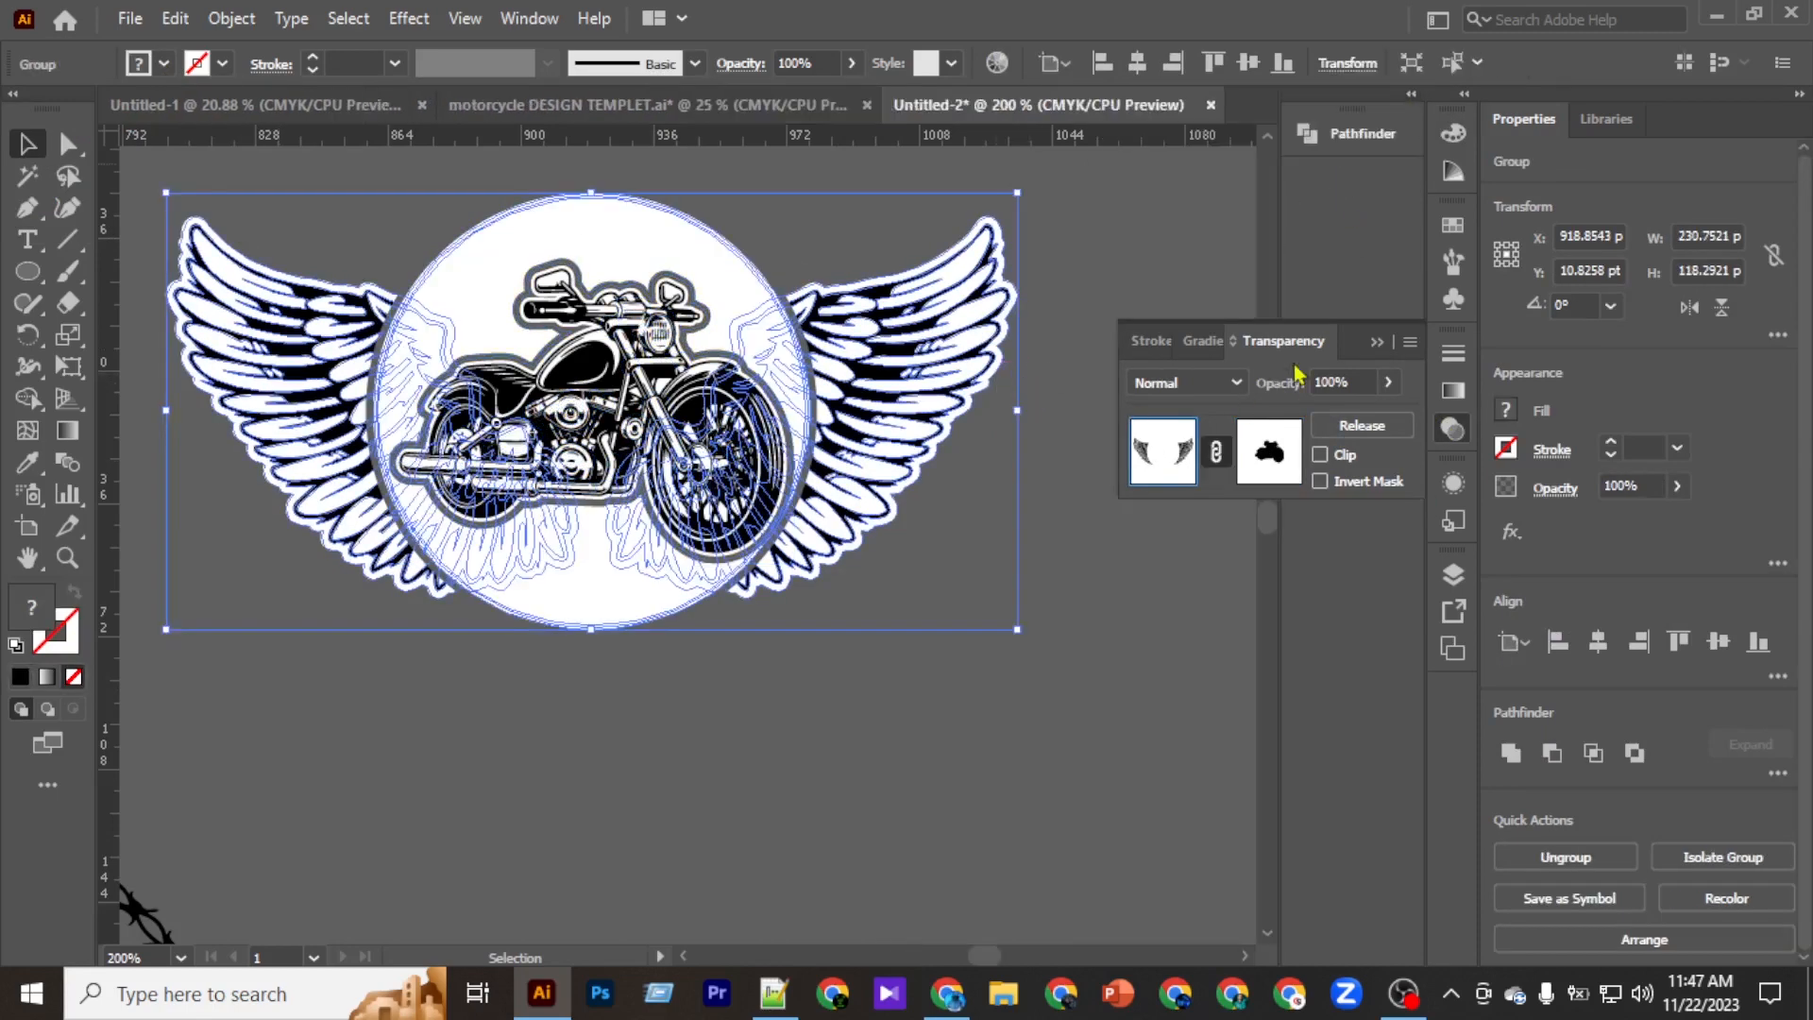
pyautogui.click(1374, 346)
pyautogui.click(1185, 409)
pyautogui.scroll(2, 1186, 408)
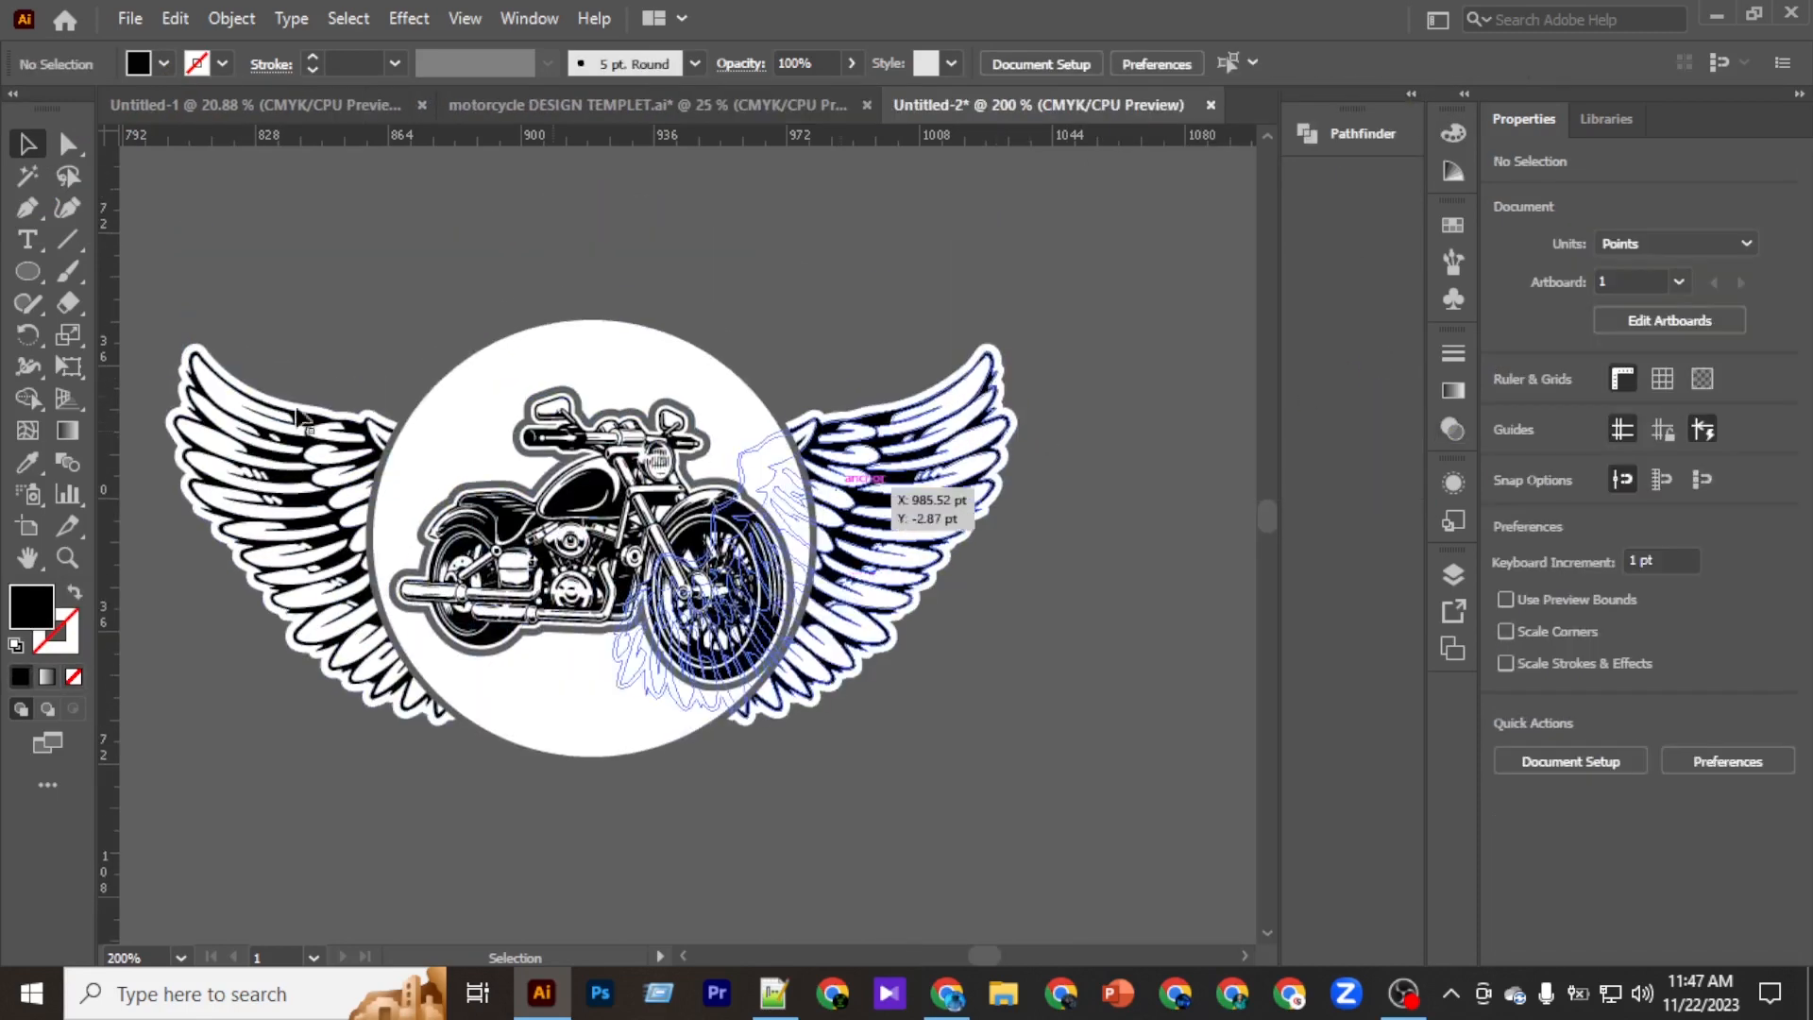
pyautogui.hotkey('ctrl', 'a')
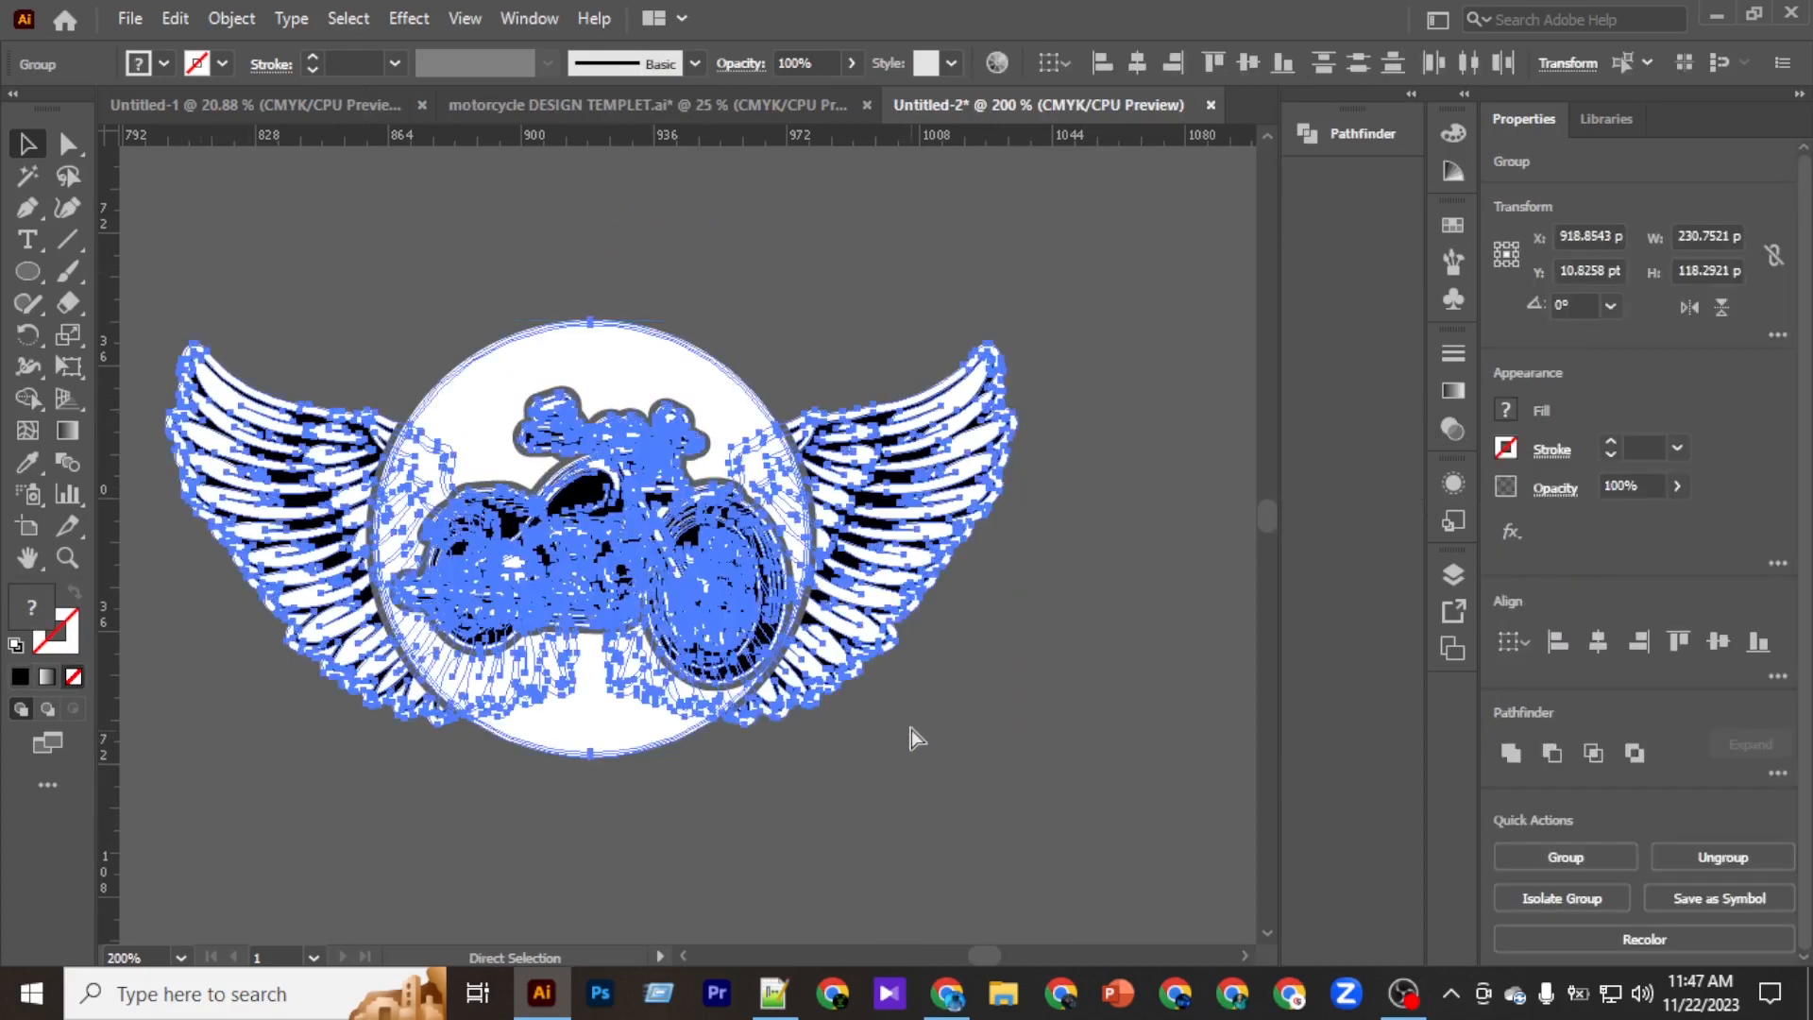
pyautogui.click(1139, 64)
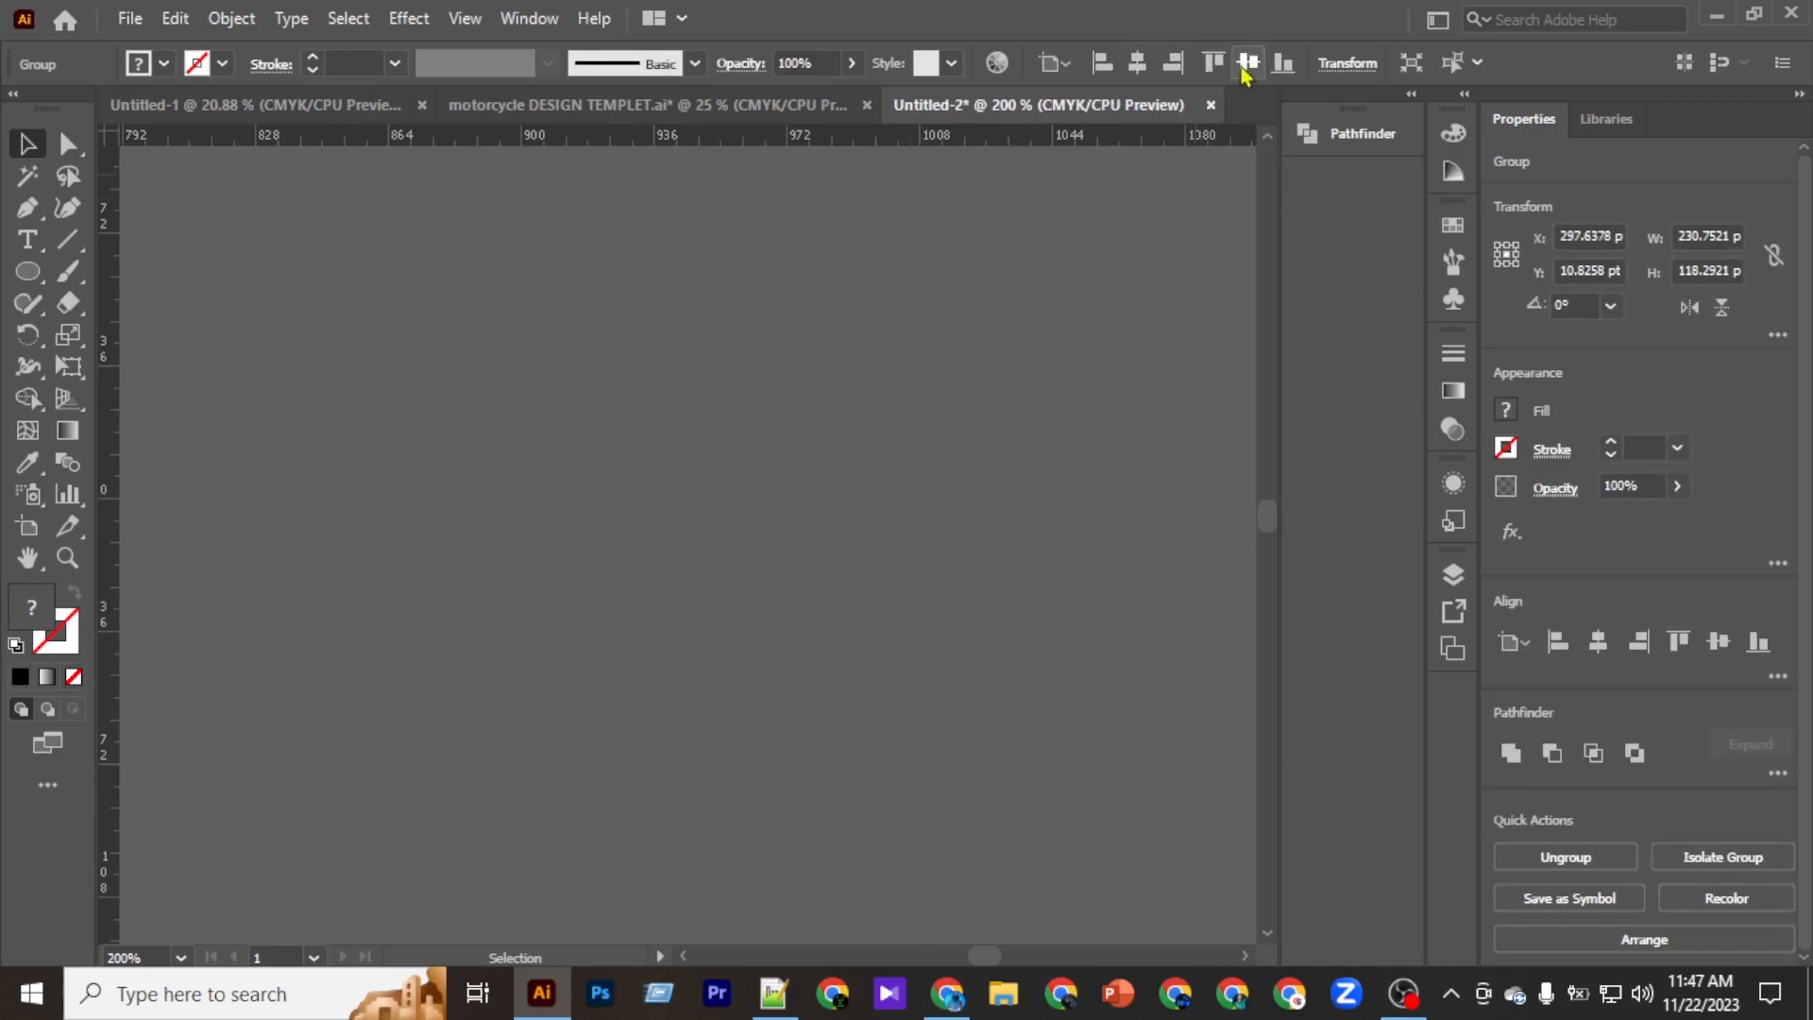
# Enlarge the winged motorcycle emblem proportionally from its center to span the vertical guides, about 414.7 by 212.6 pt.
pyautogui.scroll(-4, 1103, 493)
pyautogui.scroll(-3, 678, 515)
pyautogui.scroll(3, 664, 547)
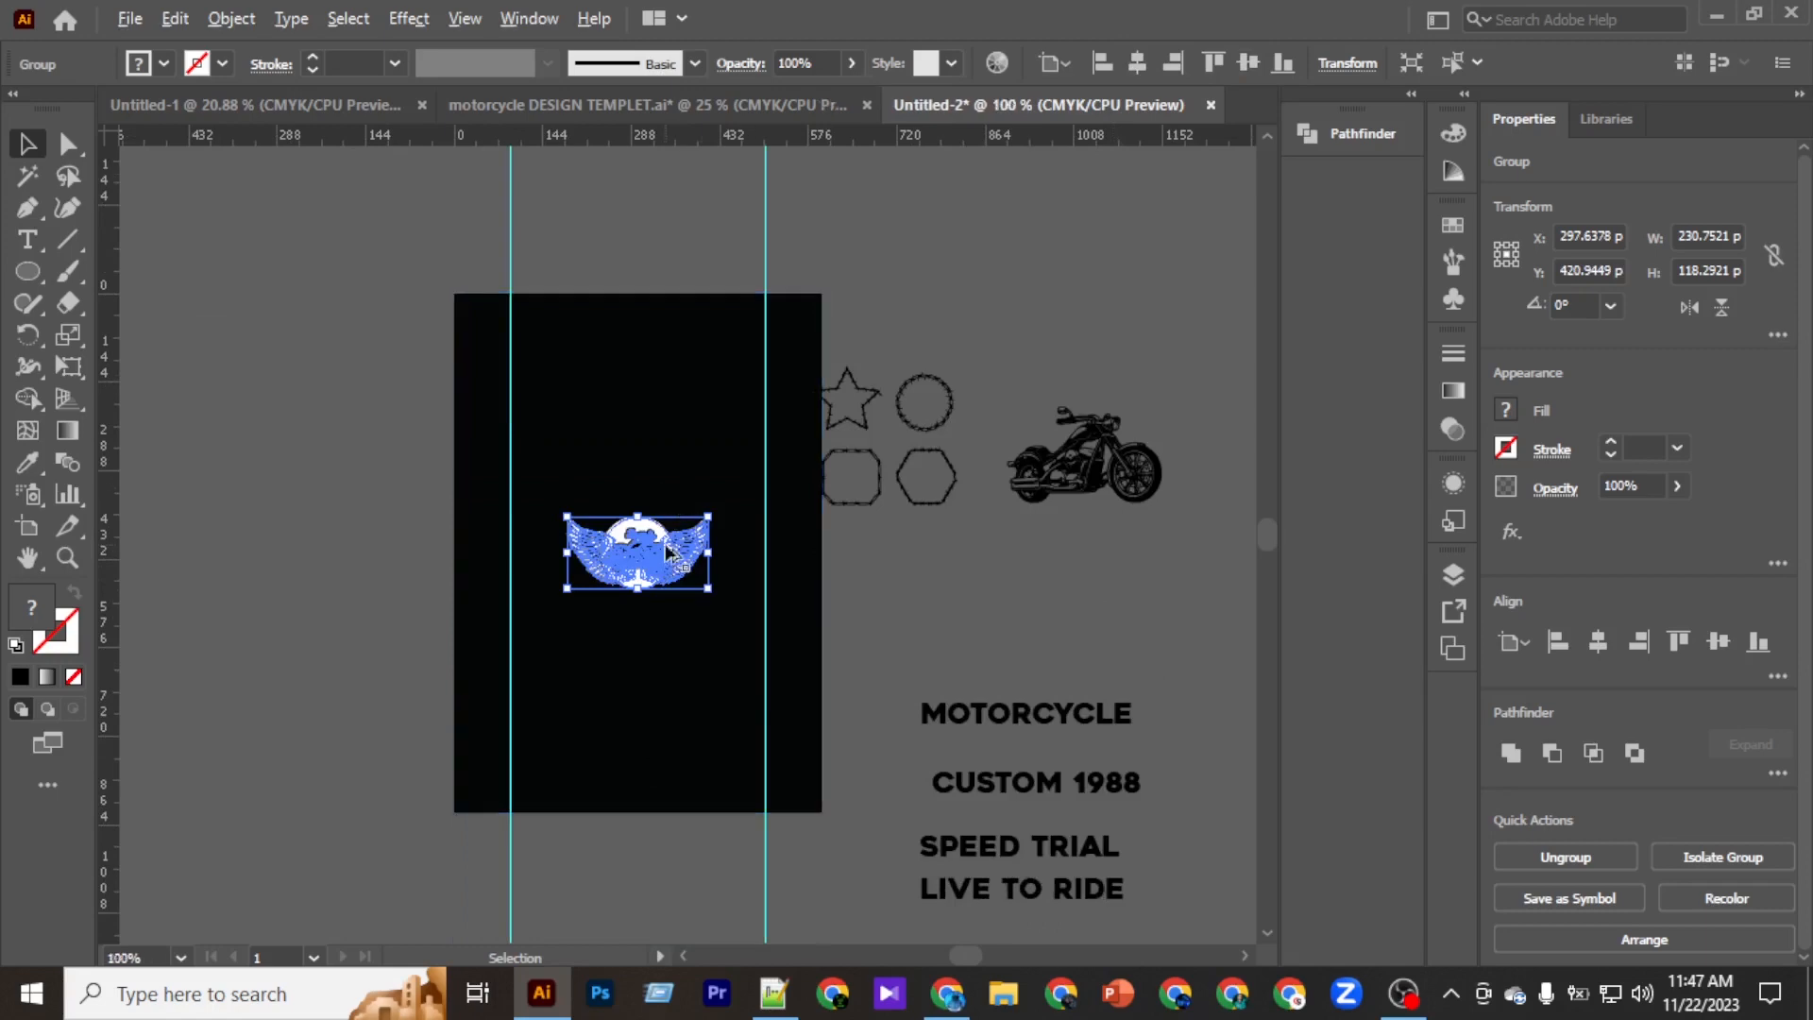
pyautogui.scroll(-2, 659, 550)
pyautogui.moveTo(801, 545); pyautogui.dragTo(968, 664)
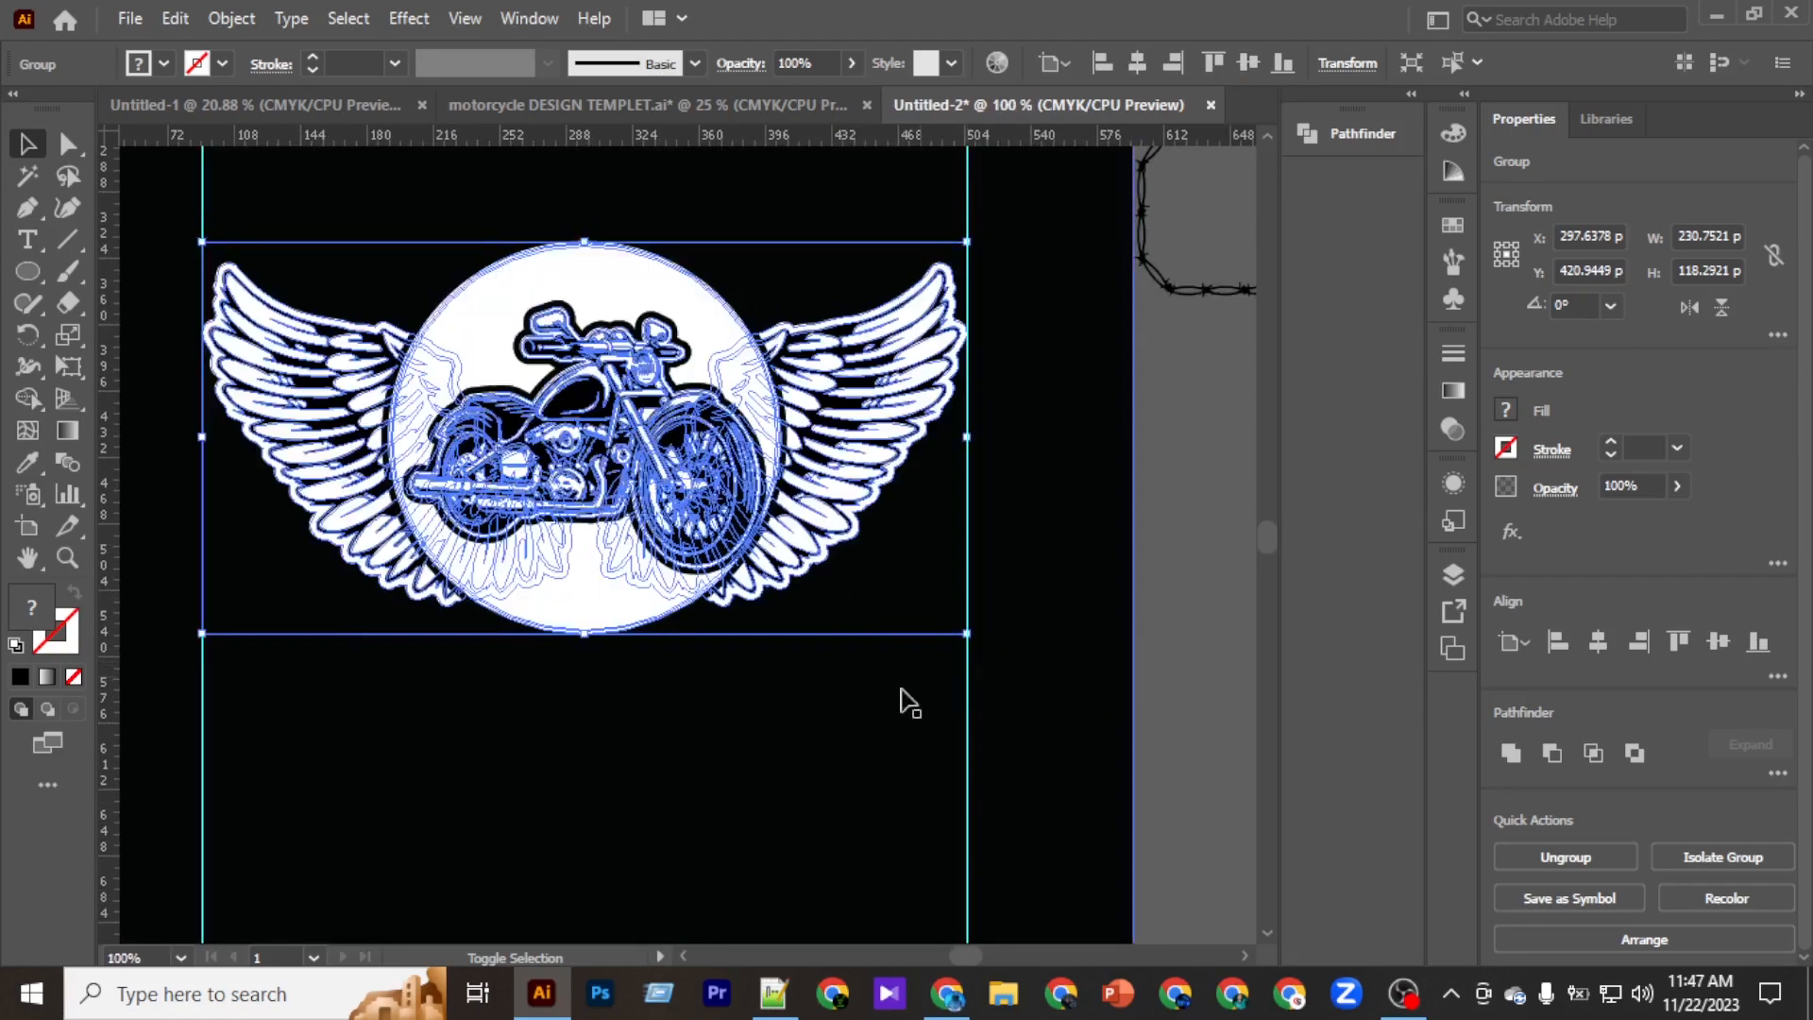
pyautogui.click(859, 712)
# Ungroup the four barbed-wire frames and move the cut-corner square frame above the others.
pyautogui.scroll(2, 864, 685)
pyautogui.scroll(-2, 872, 672)
pyautogui.scroll(-1, 873, 672)
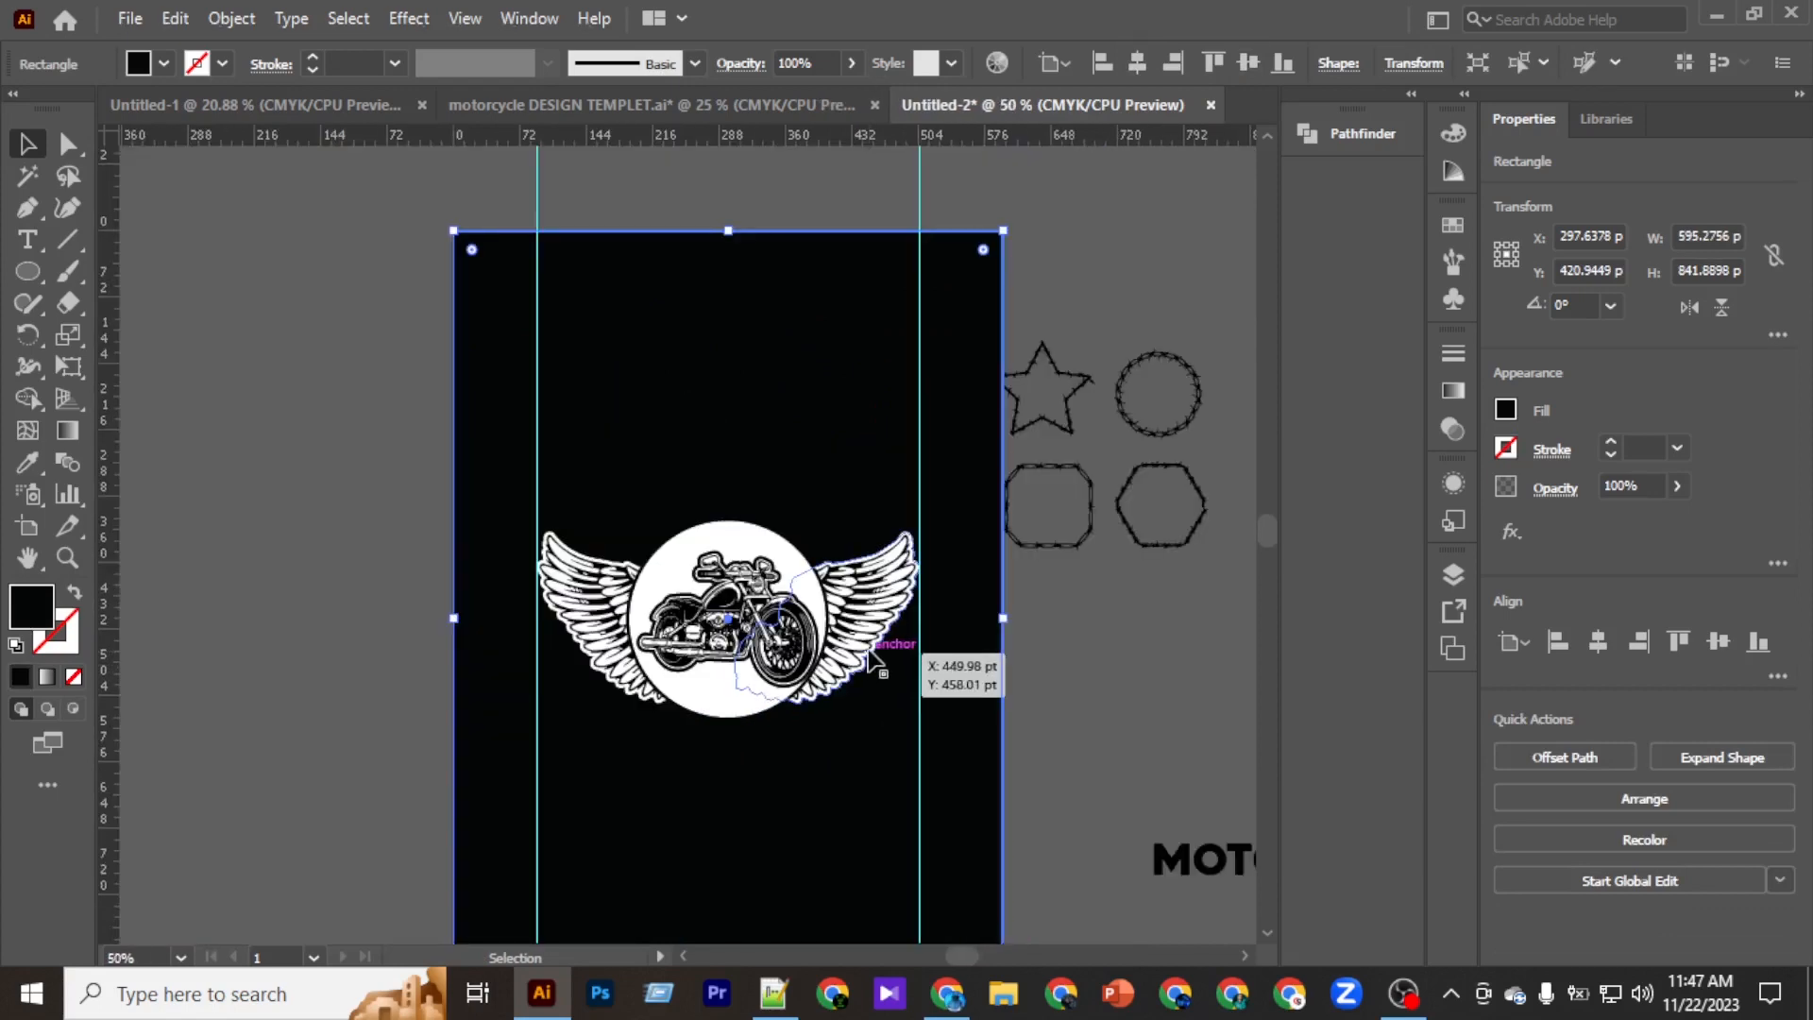
pyautogui.hscroll(2, 868, 661)
pyautogui.hscroll(5, 861, 640)
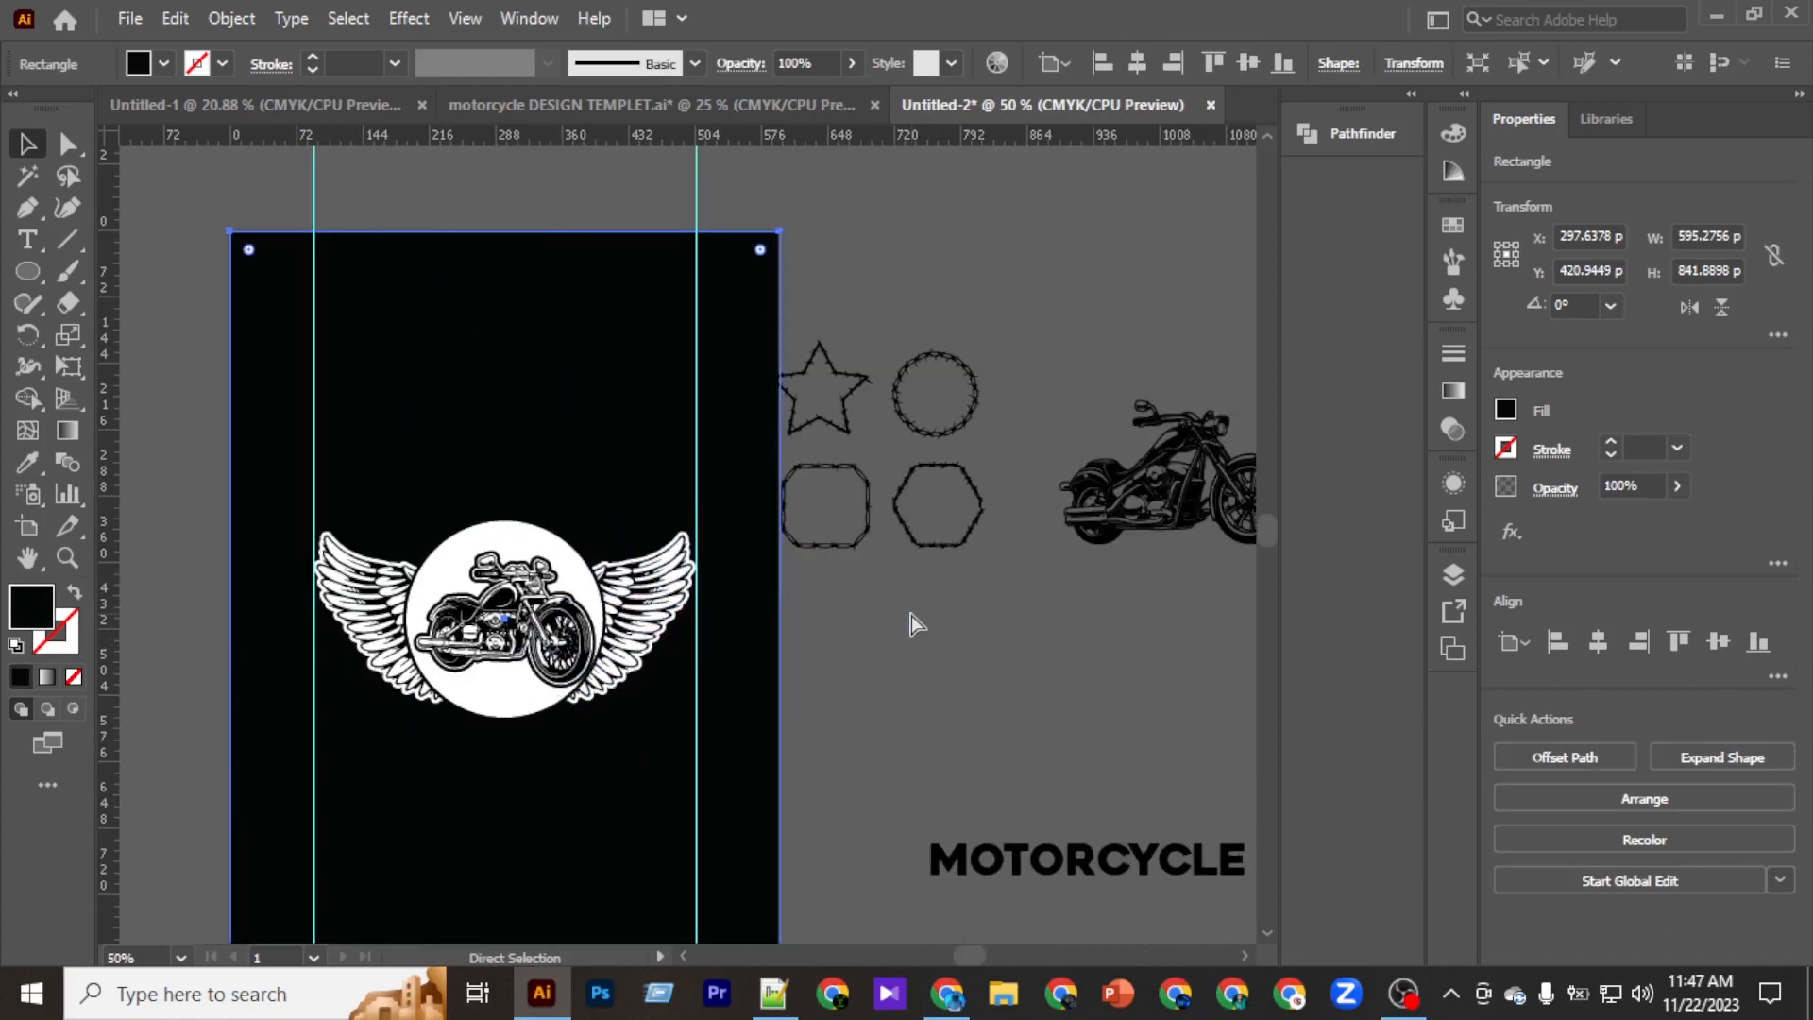
pyautogui.click(843, 416)
pyautogui.scroll(2, 829, 481)
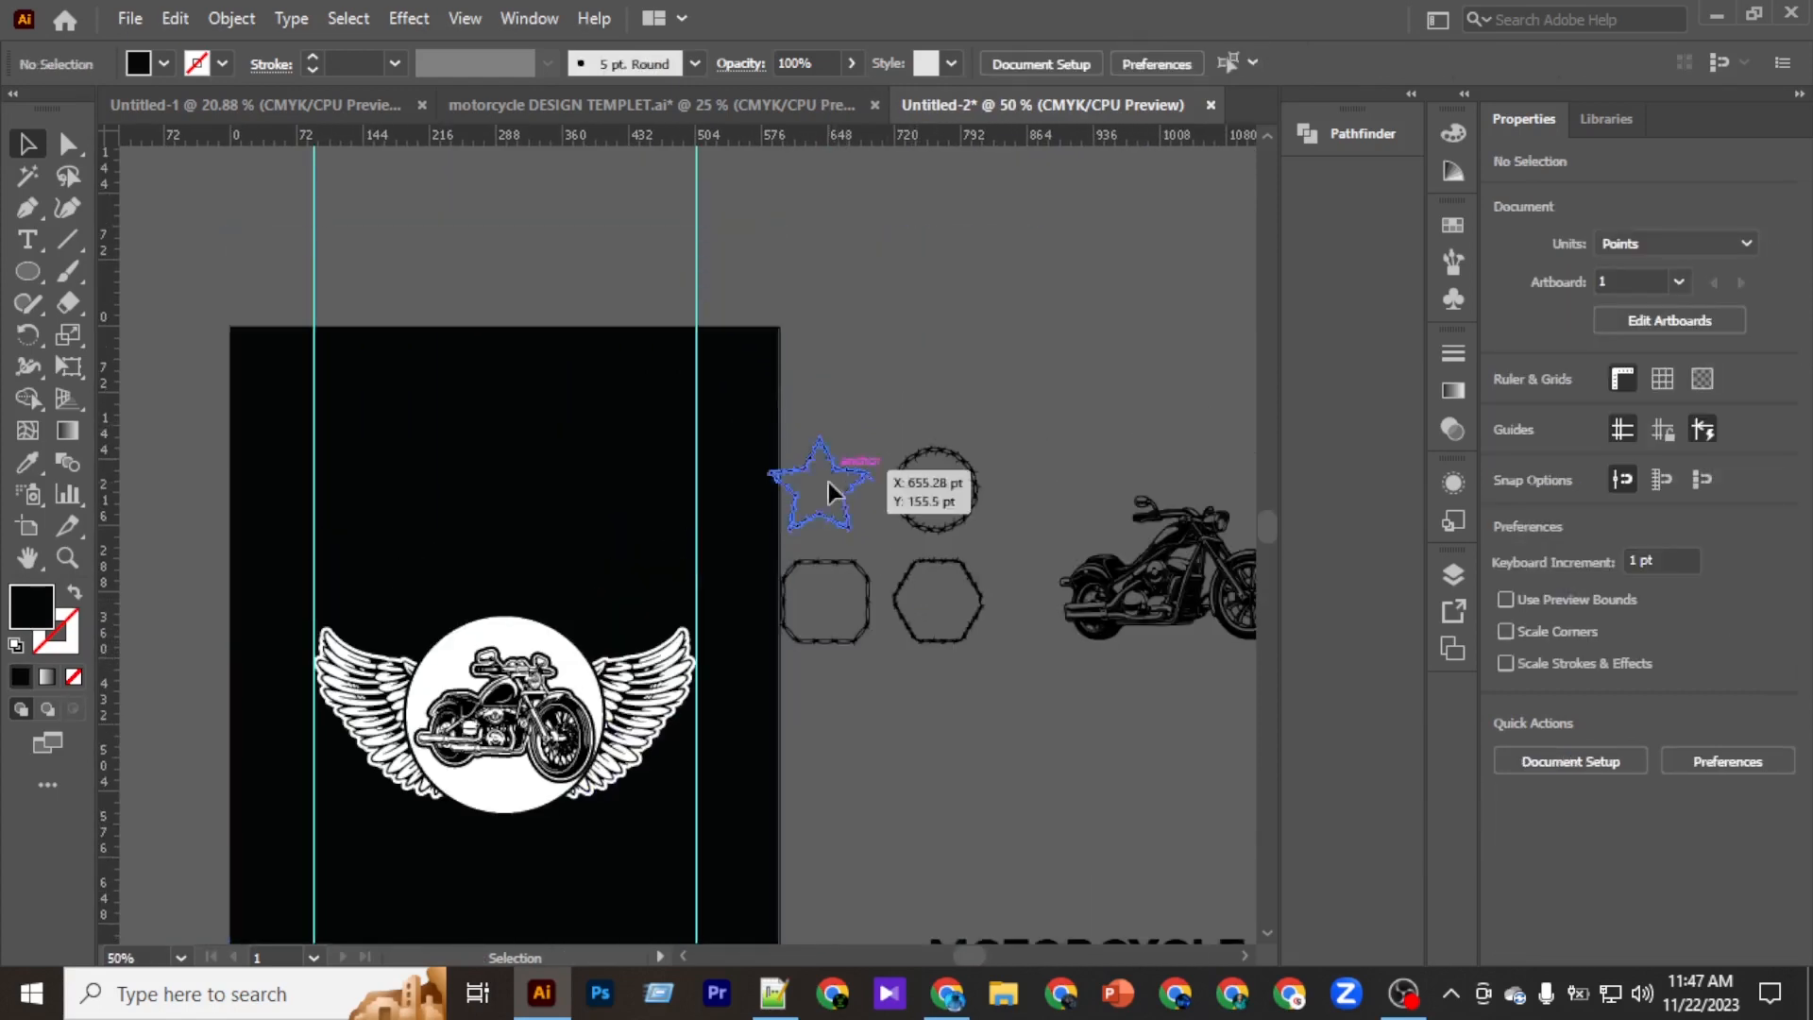
pyautogui.scroll(1, 829, 483)
pyautogui.click(857, 574)
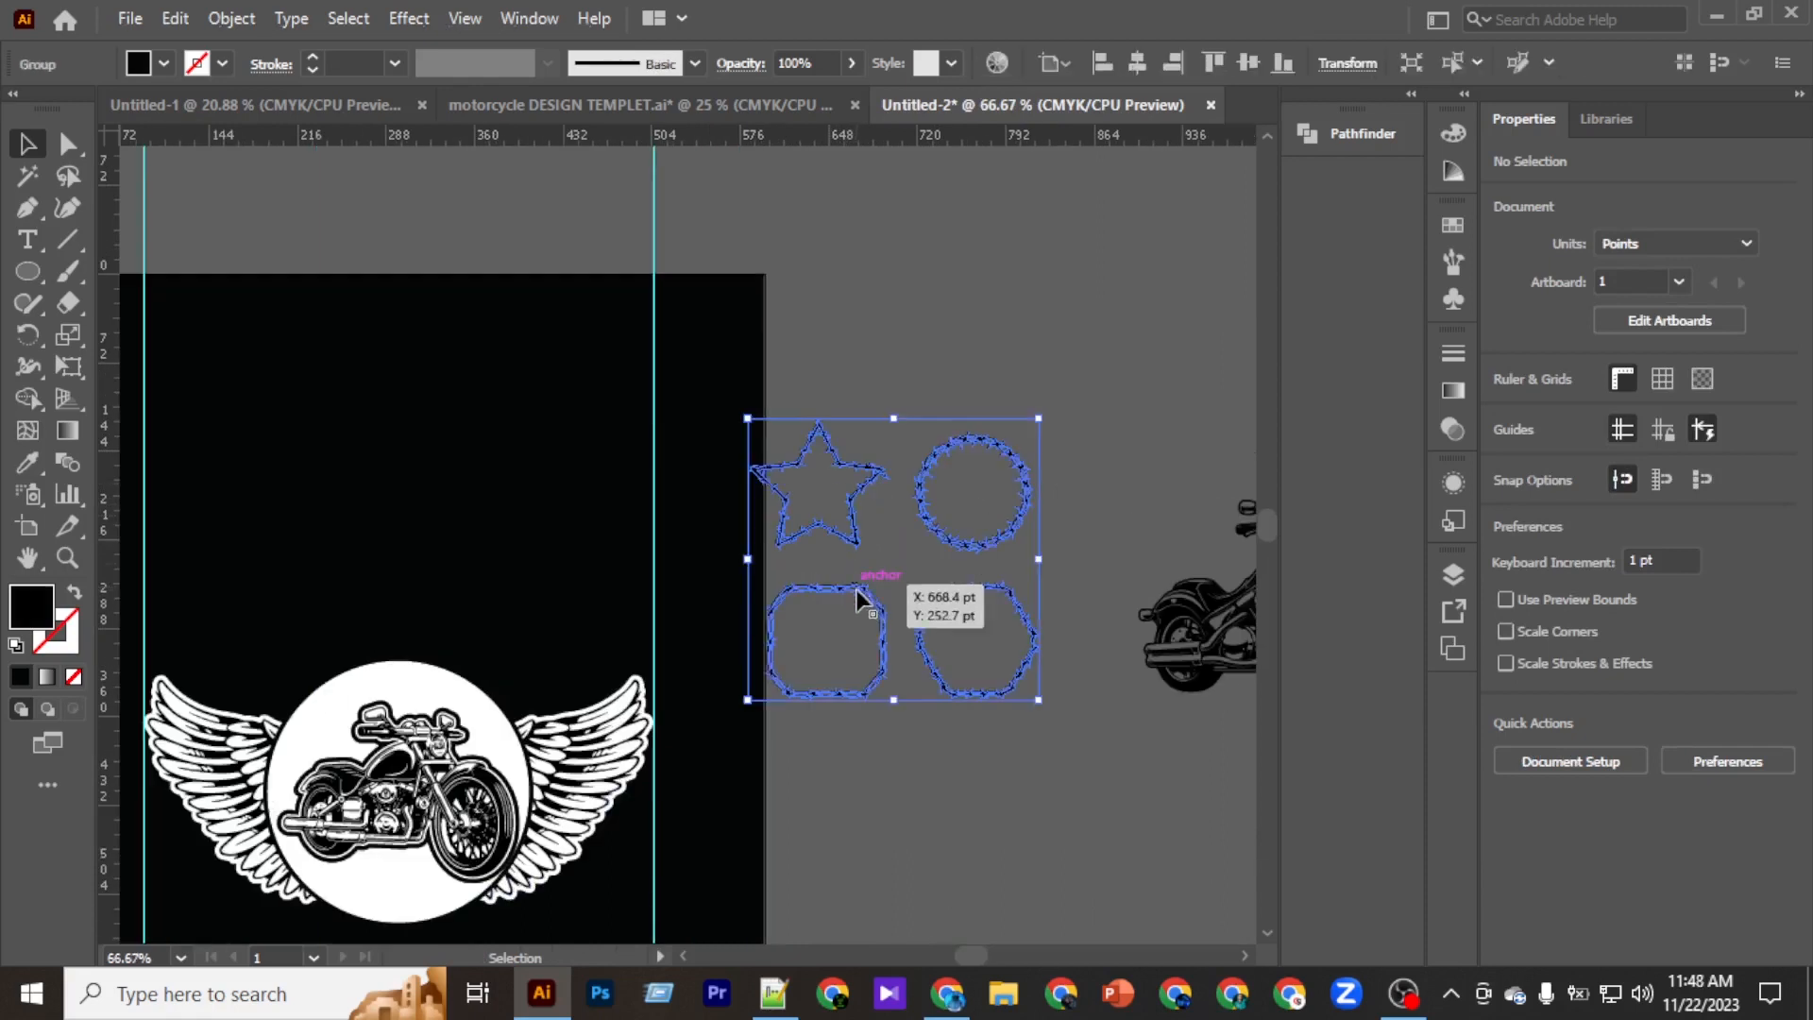
pyautogui.rightClick(858, 595)
pyautogui.click(937, 350)
pyautogui.click(871, 629)
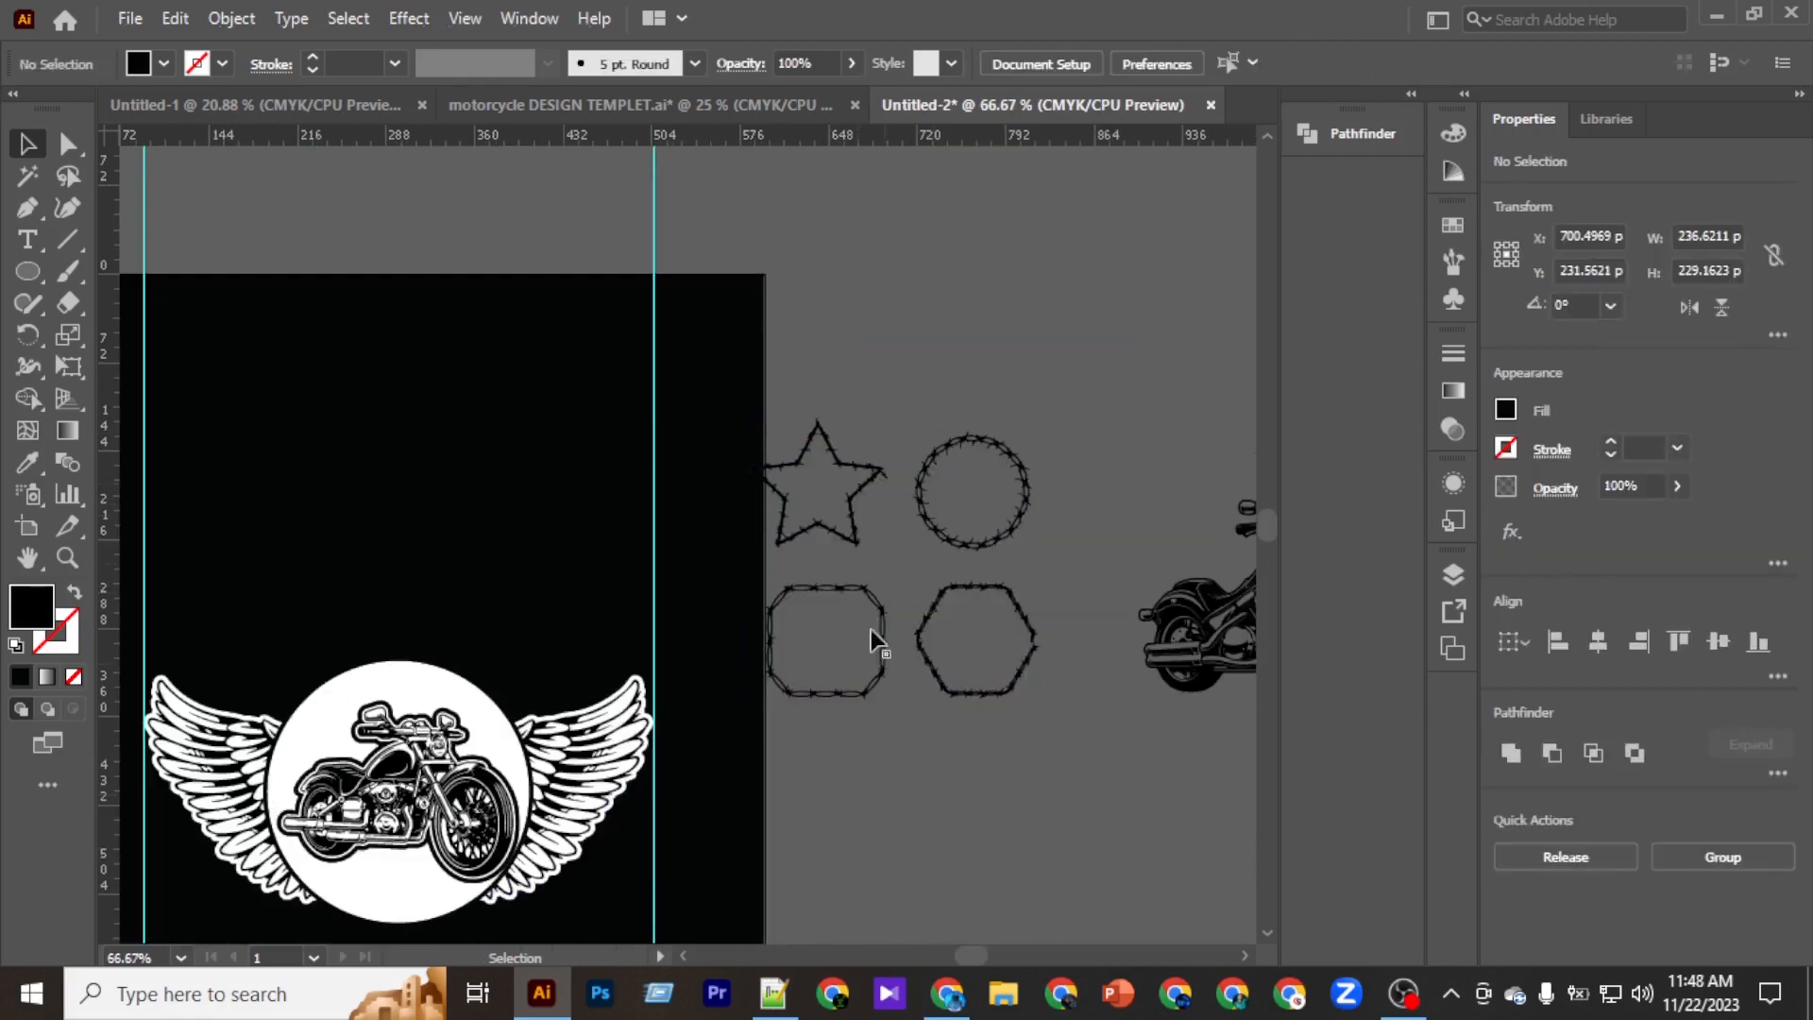
pyautogui.moveTo(867, 590); pyautogui.dragTo(916, 347)
# Offset the cut-corner barbed-wire frame's path by 2 pt and place the offset outline behind the frame.
pyautogui.scroll(3, 916, 347)
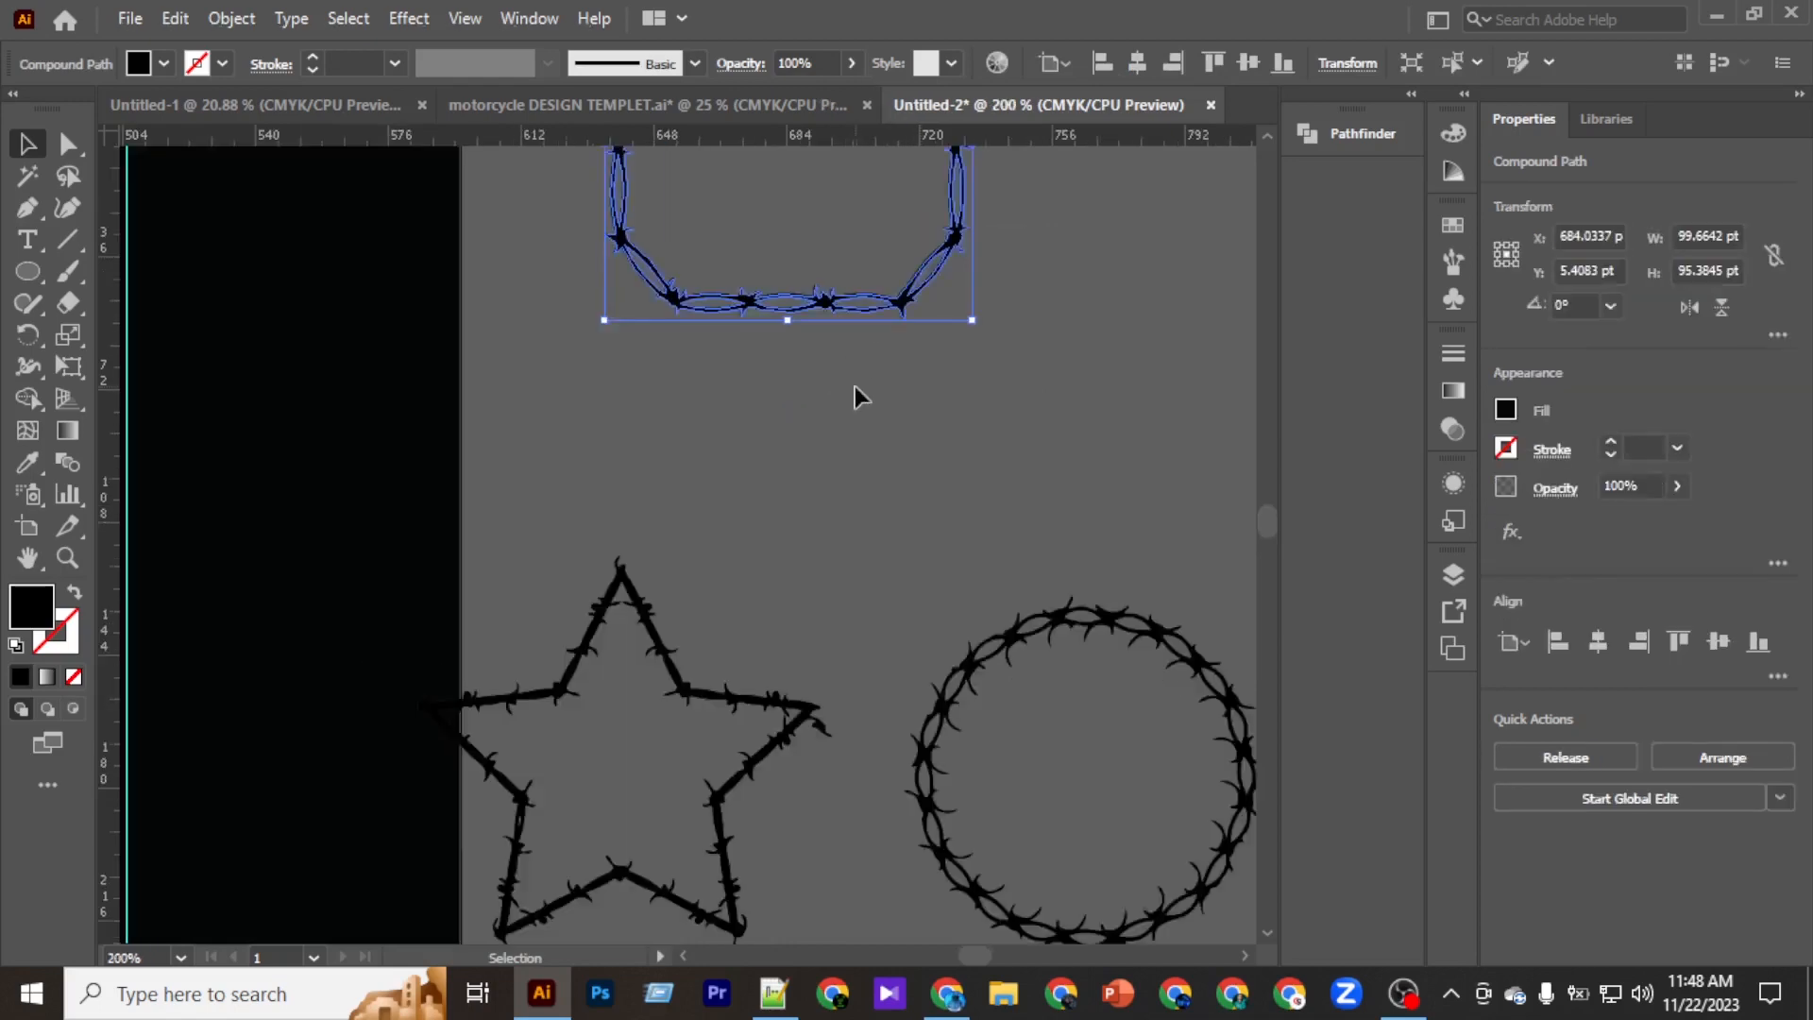
pyautogui.scroll(3, 831, 425)
pyautogui.click(232, 19)
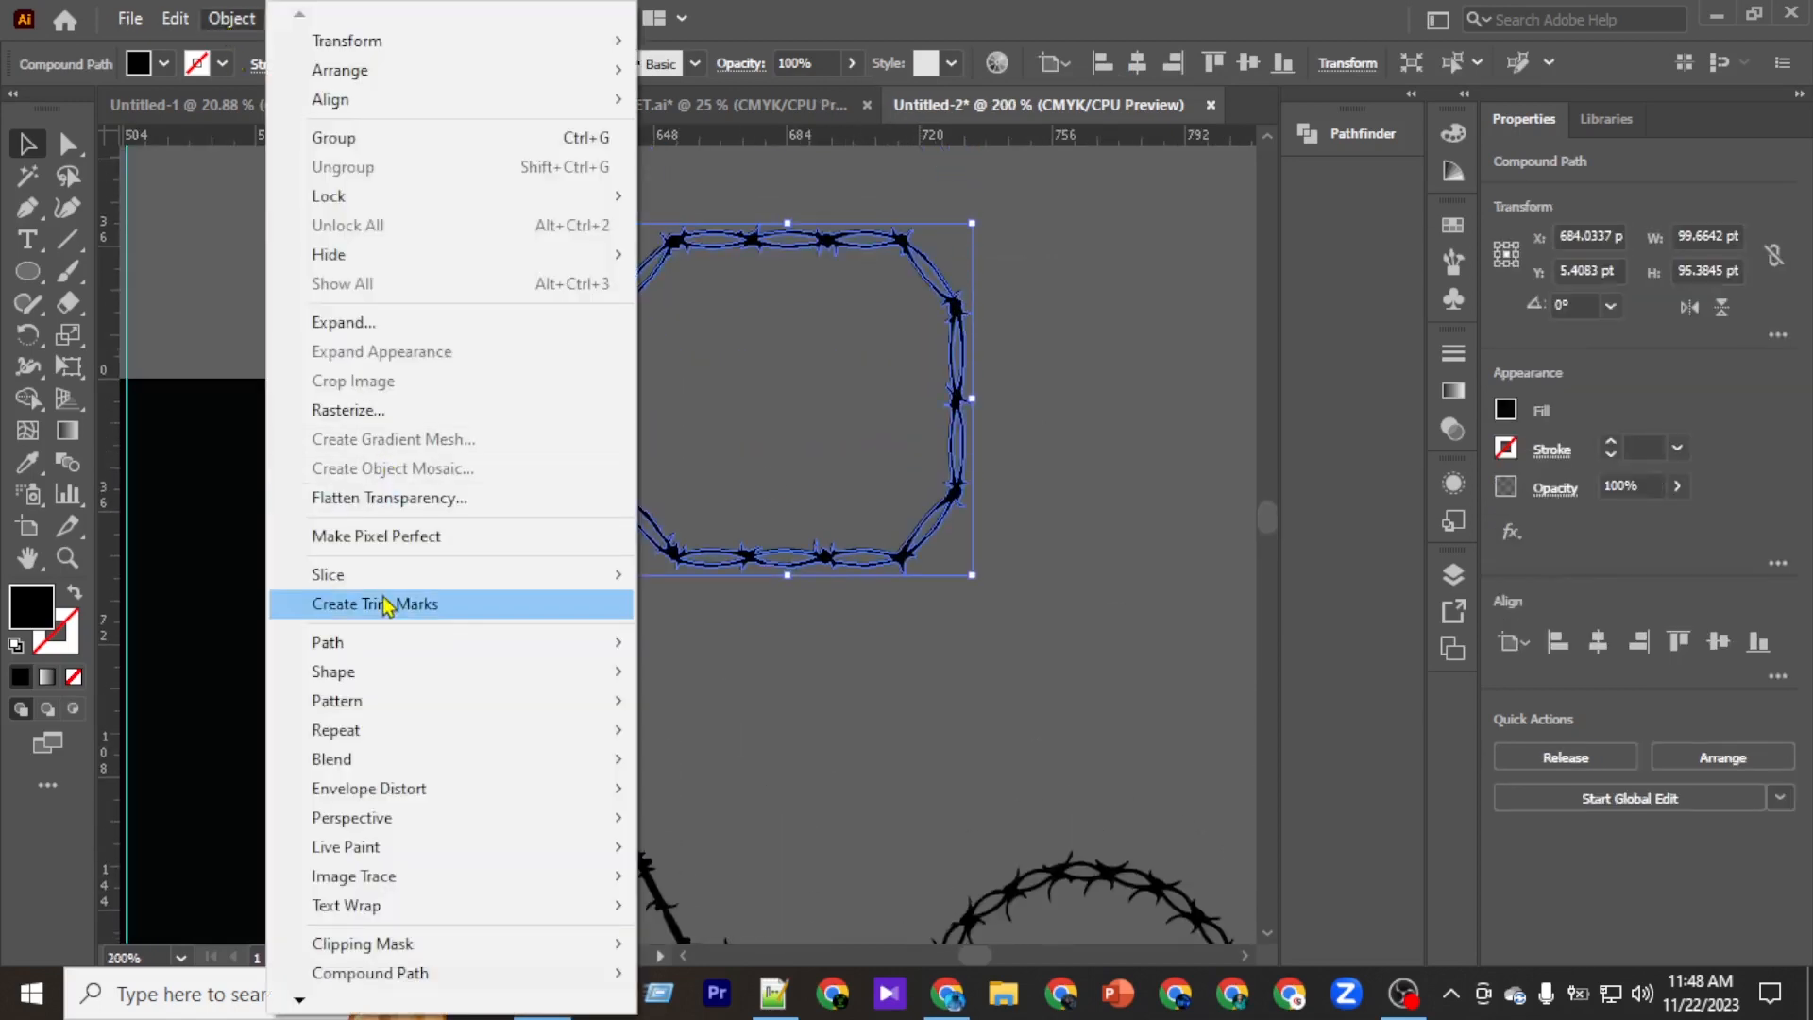
pyautogui.moveTo(377, 642)
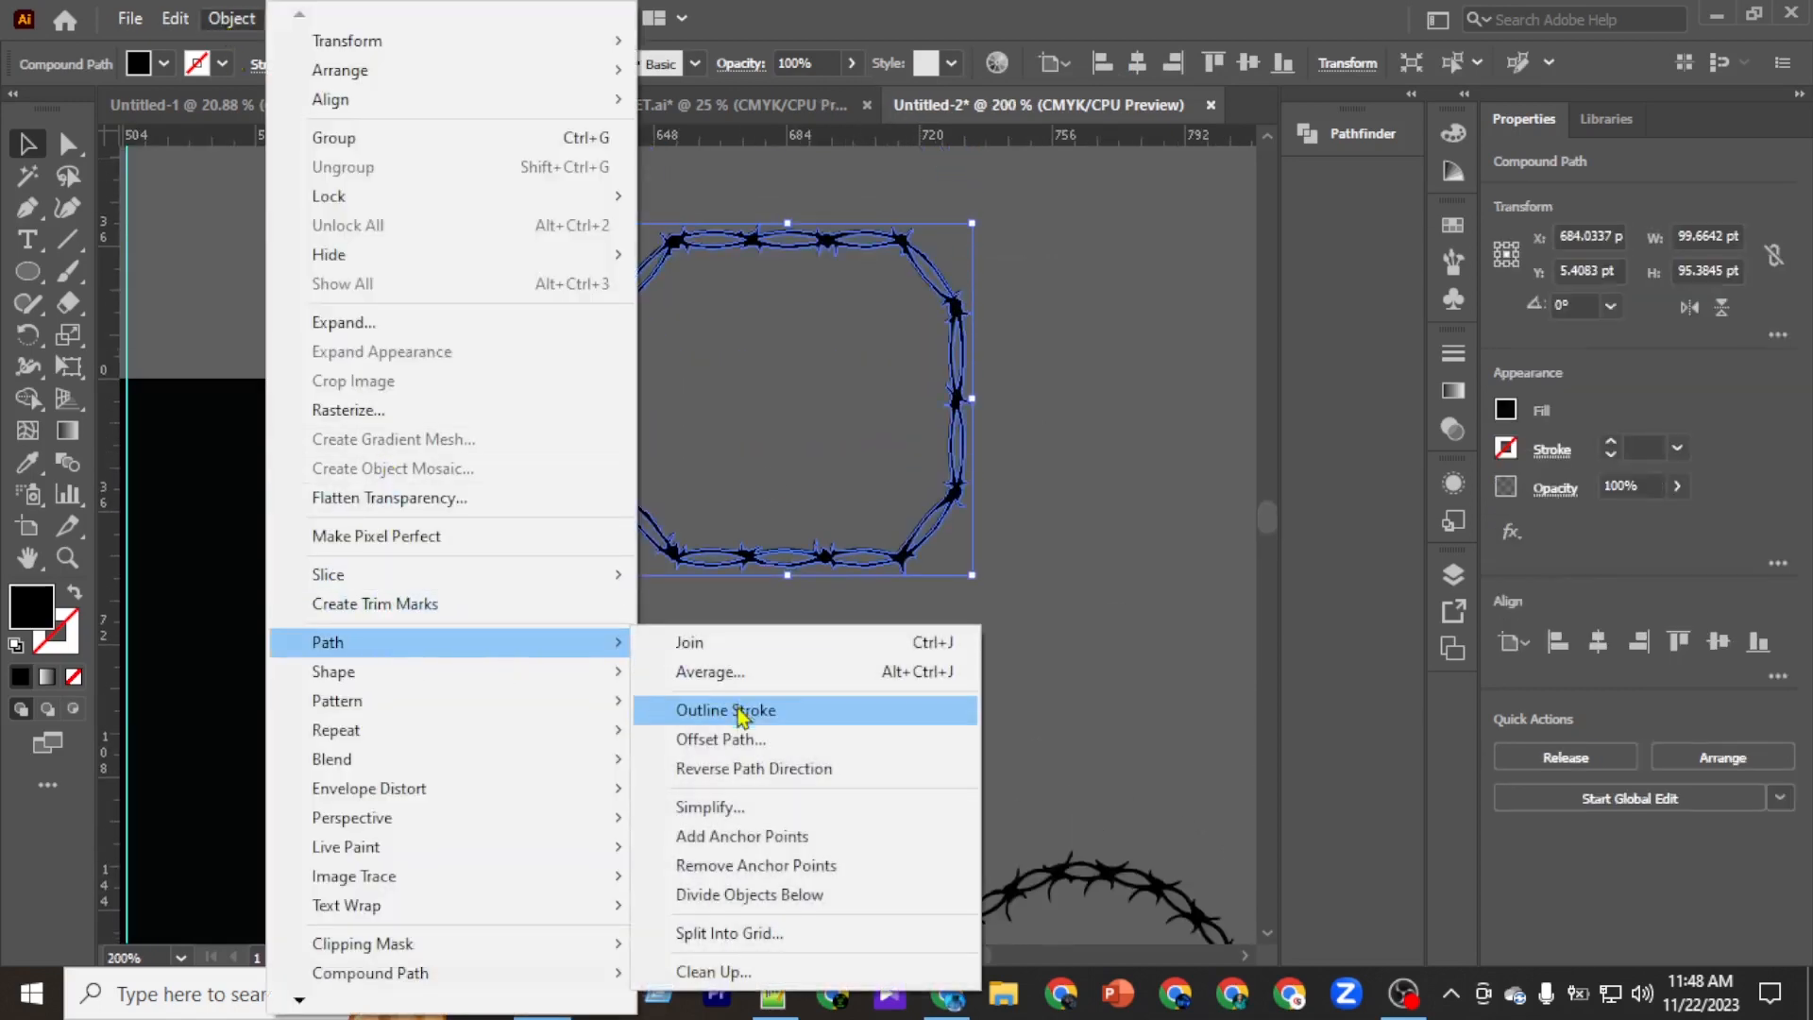
pyautogui.click(718, 738)
pyautogui.click(1149, 578)
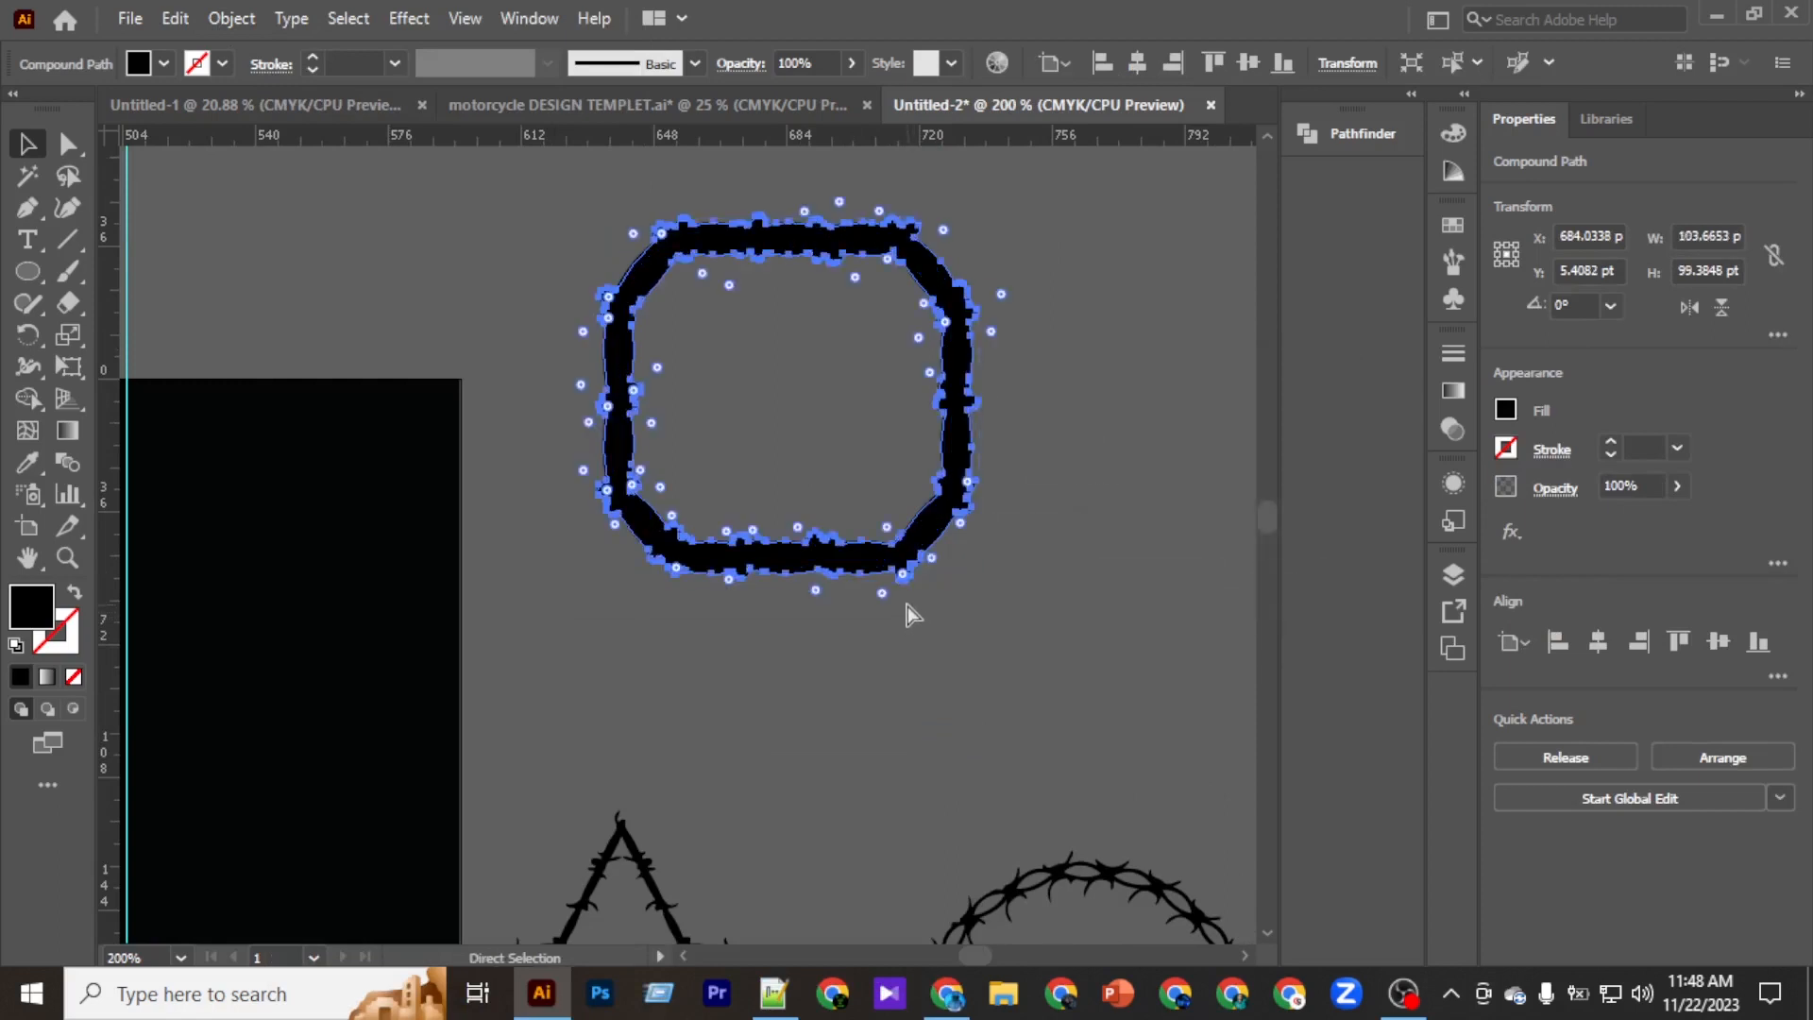
pyautogui.hotkey('ctrl', 'x')
pyautogui.hotkey('ctrl', 'b')
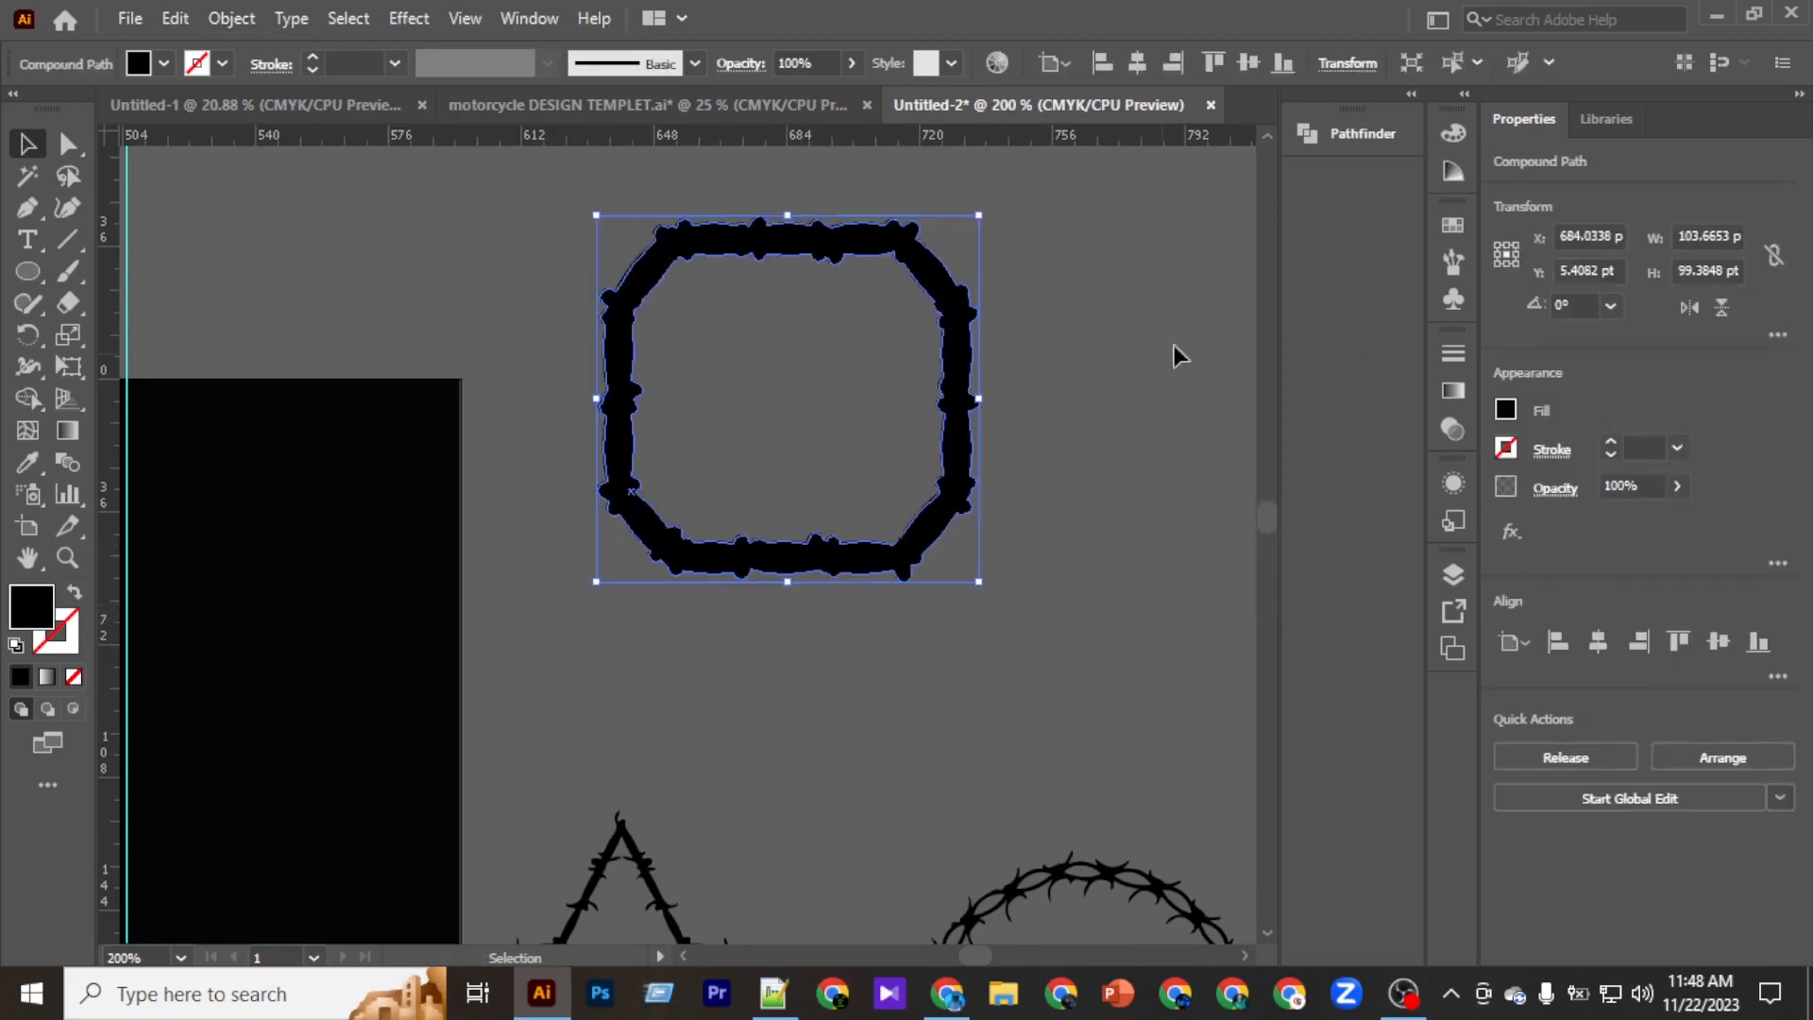
# Unite the frame's offset outline into one solid shape and fill it with white (FFFFFF).
pyautogui.click(1409, 96)
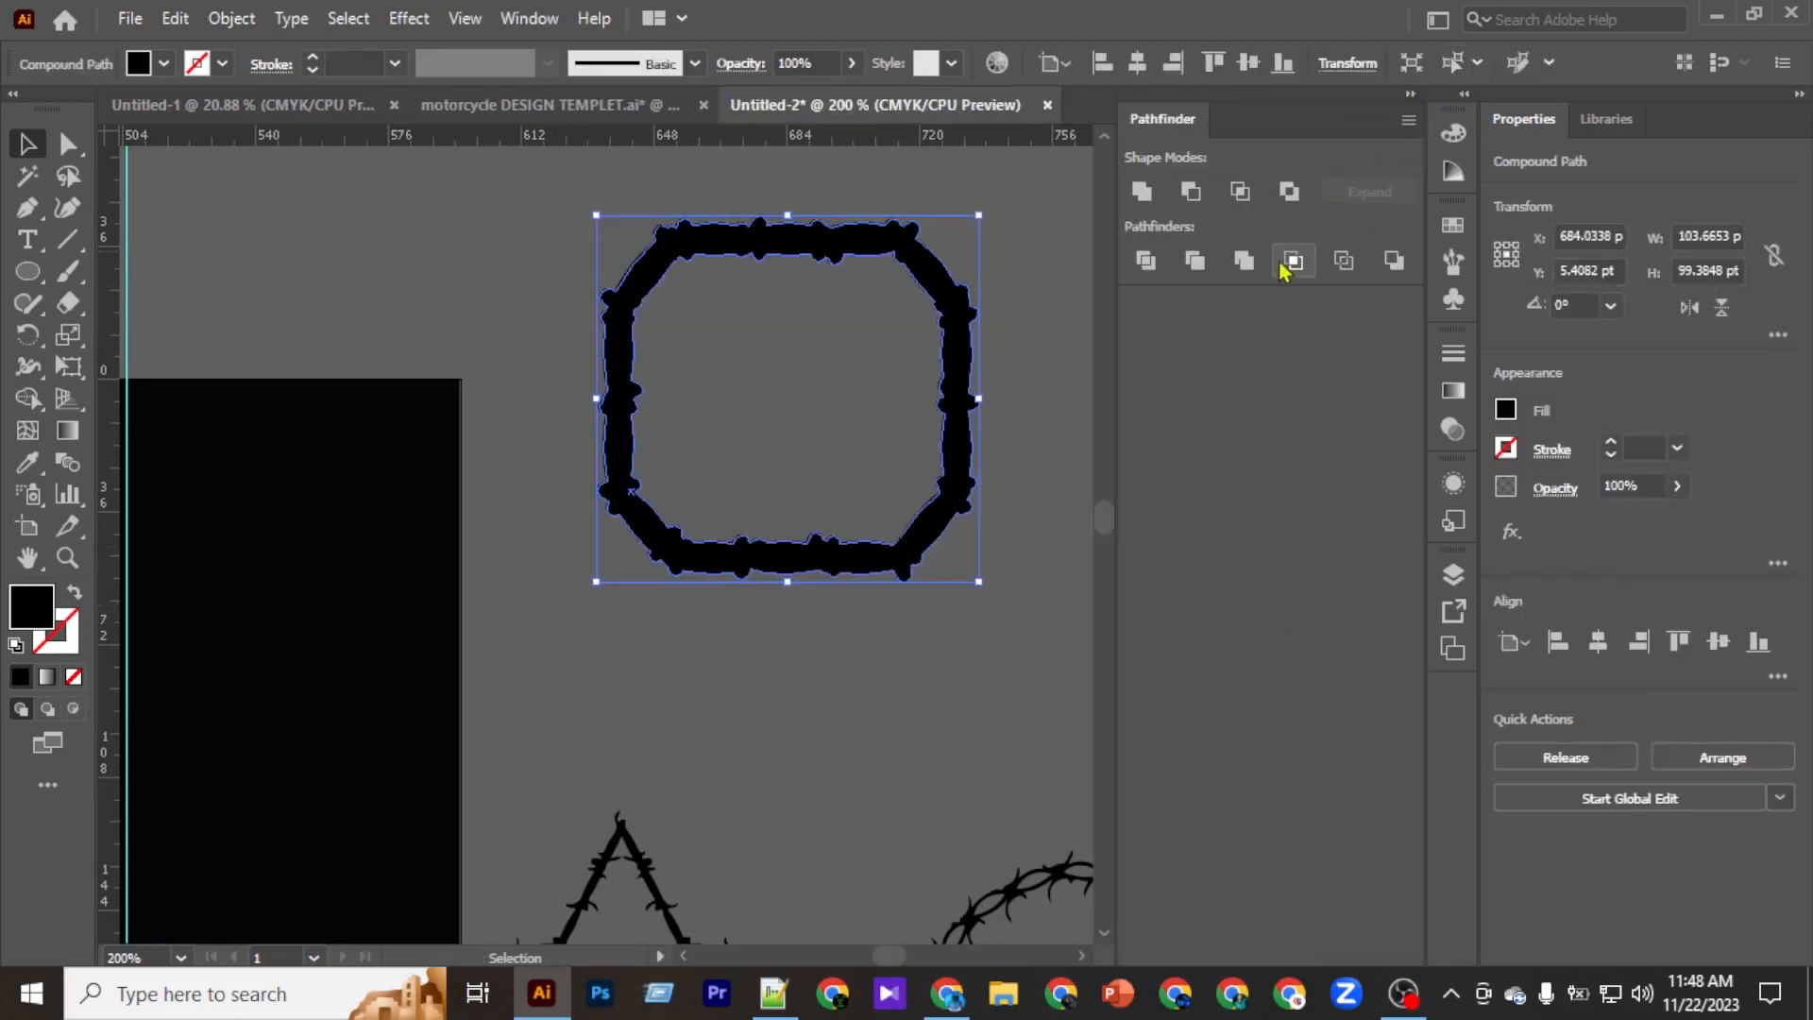
pyautogui.click(1141, 190)
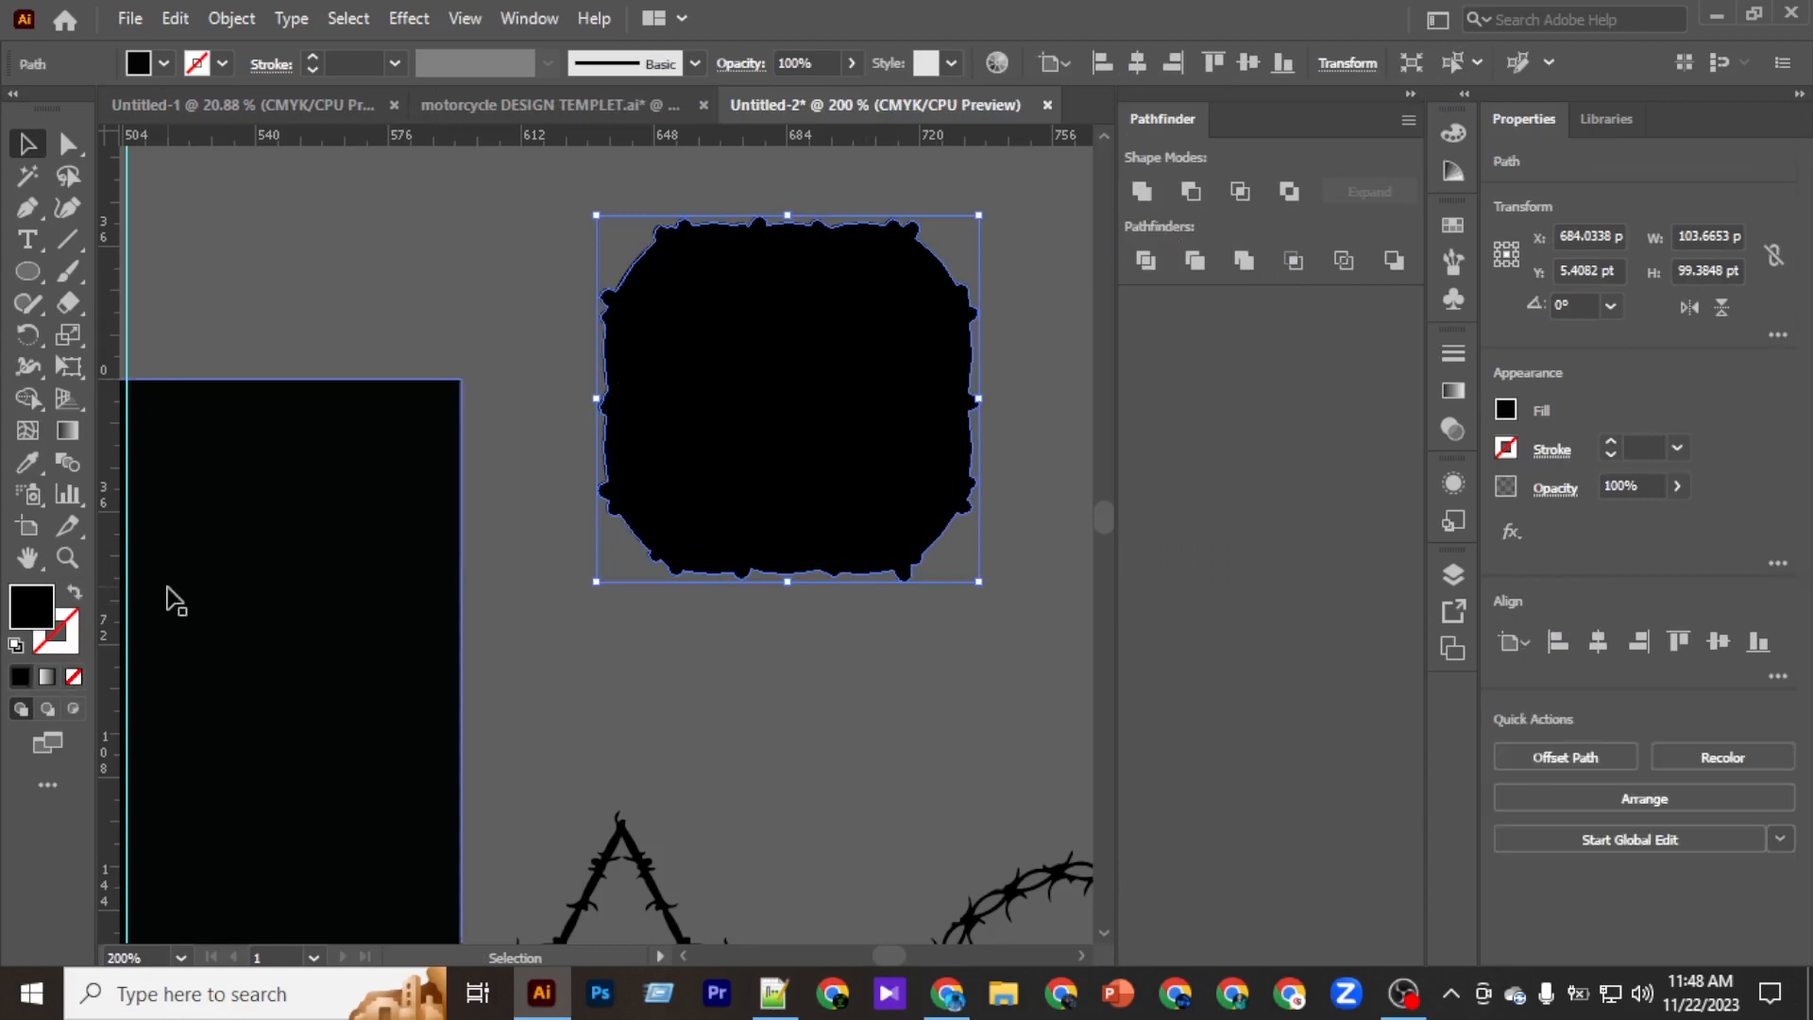
pyautogui.doubleClick(31, 609)
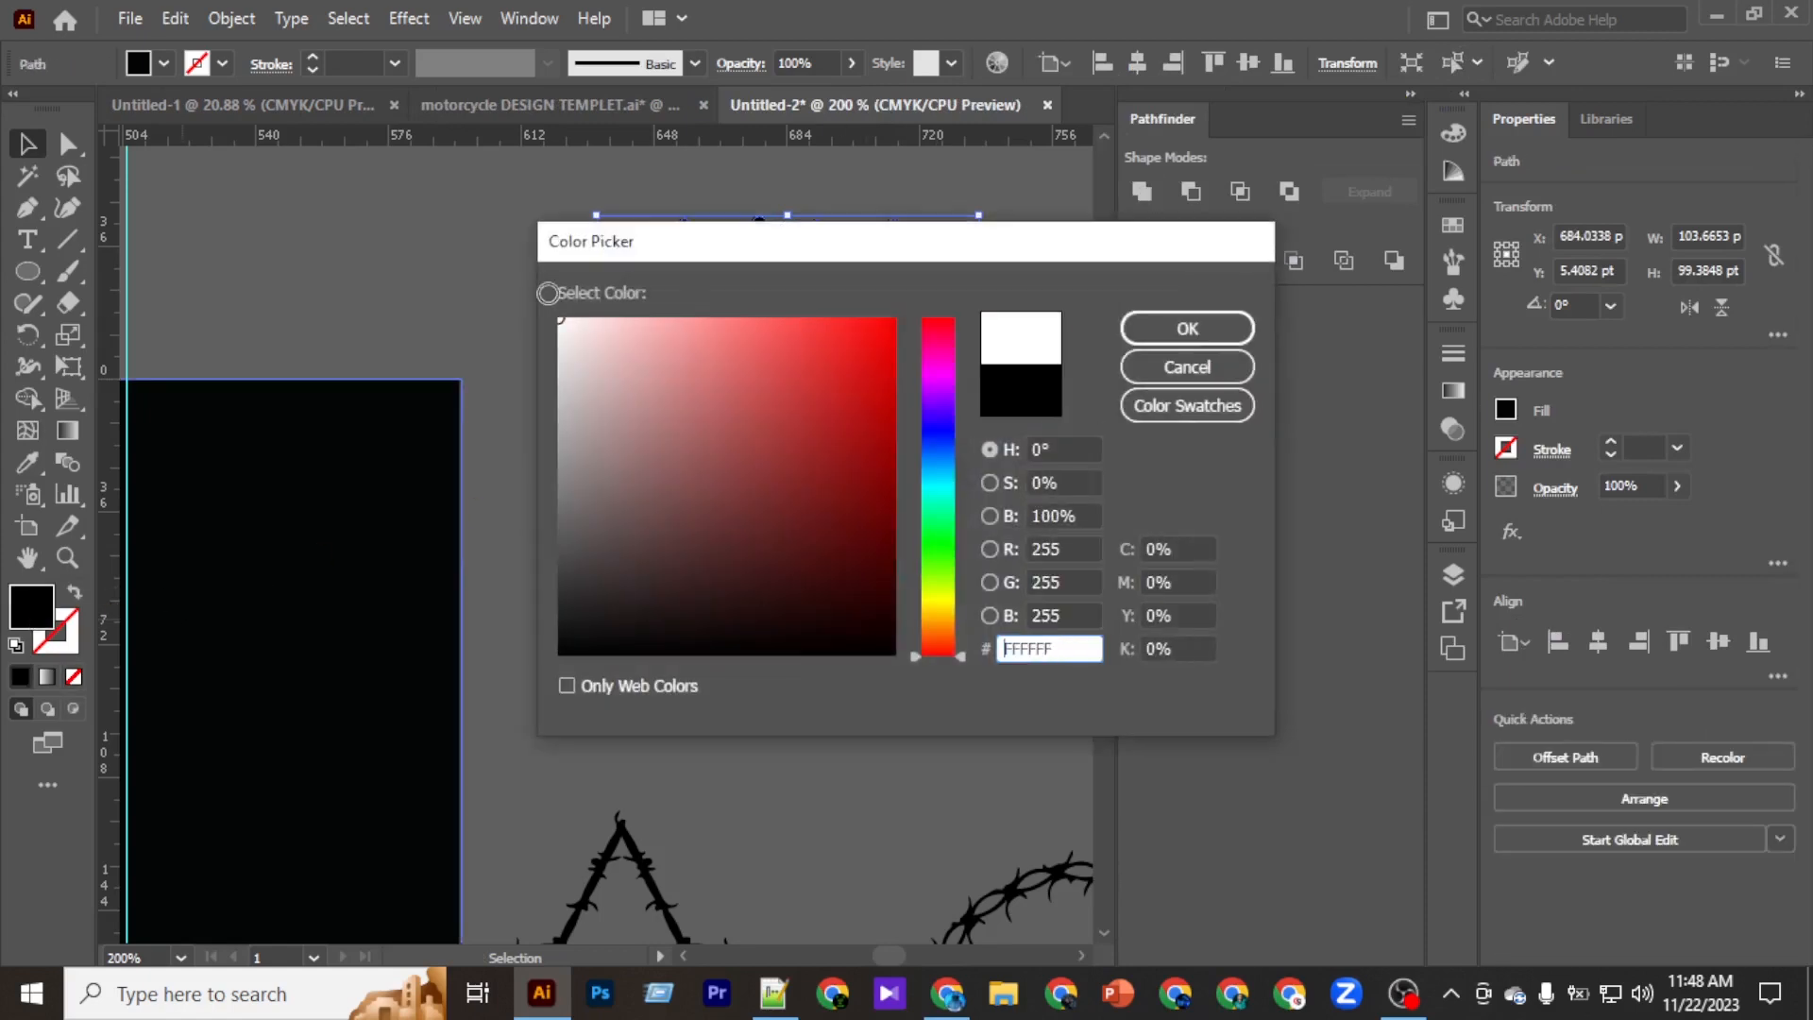
pyautogui.press('Return')
pyautogui.click(793, 647)
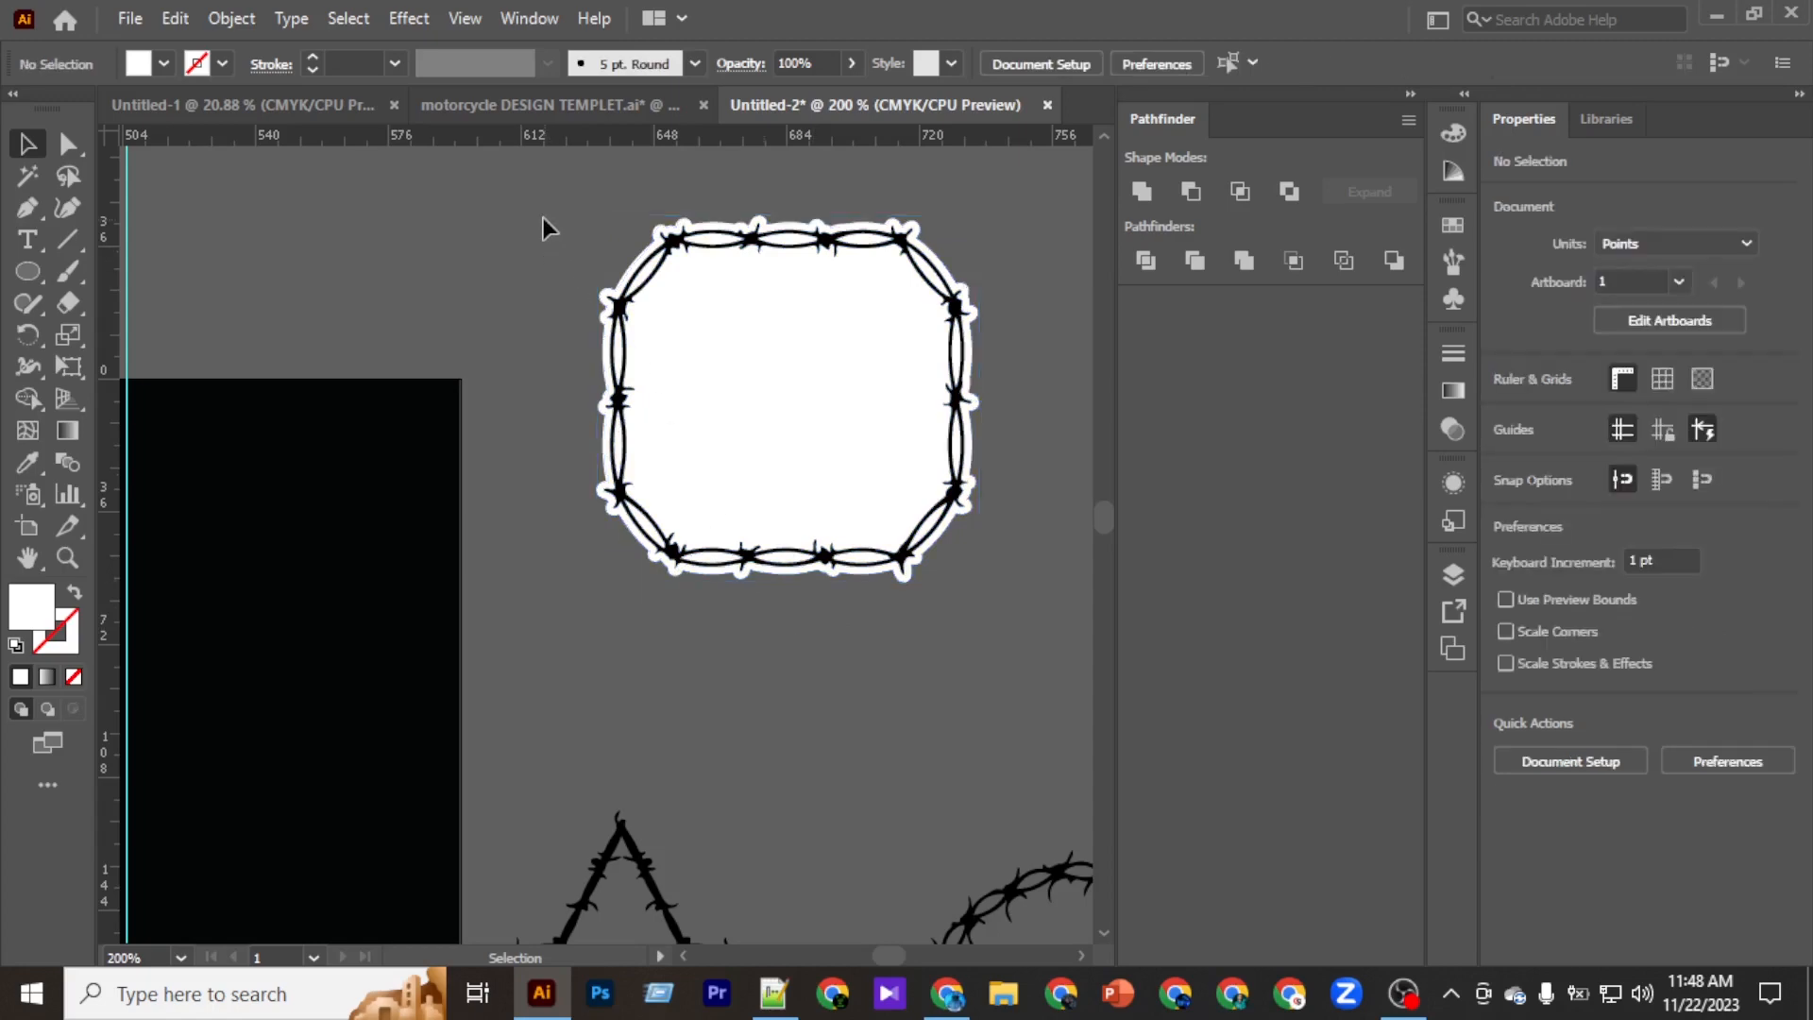
# Group the barbed-wire frame with its solid white backing.
pyautogui.moveTo(1001, 597); pyautogui.dragTo(1001, 597)
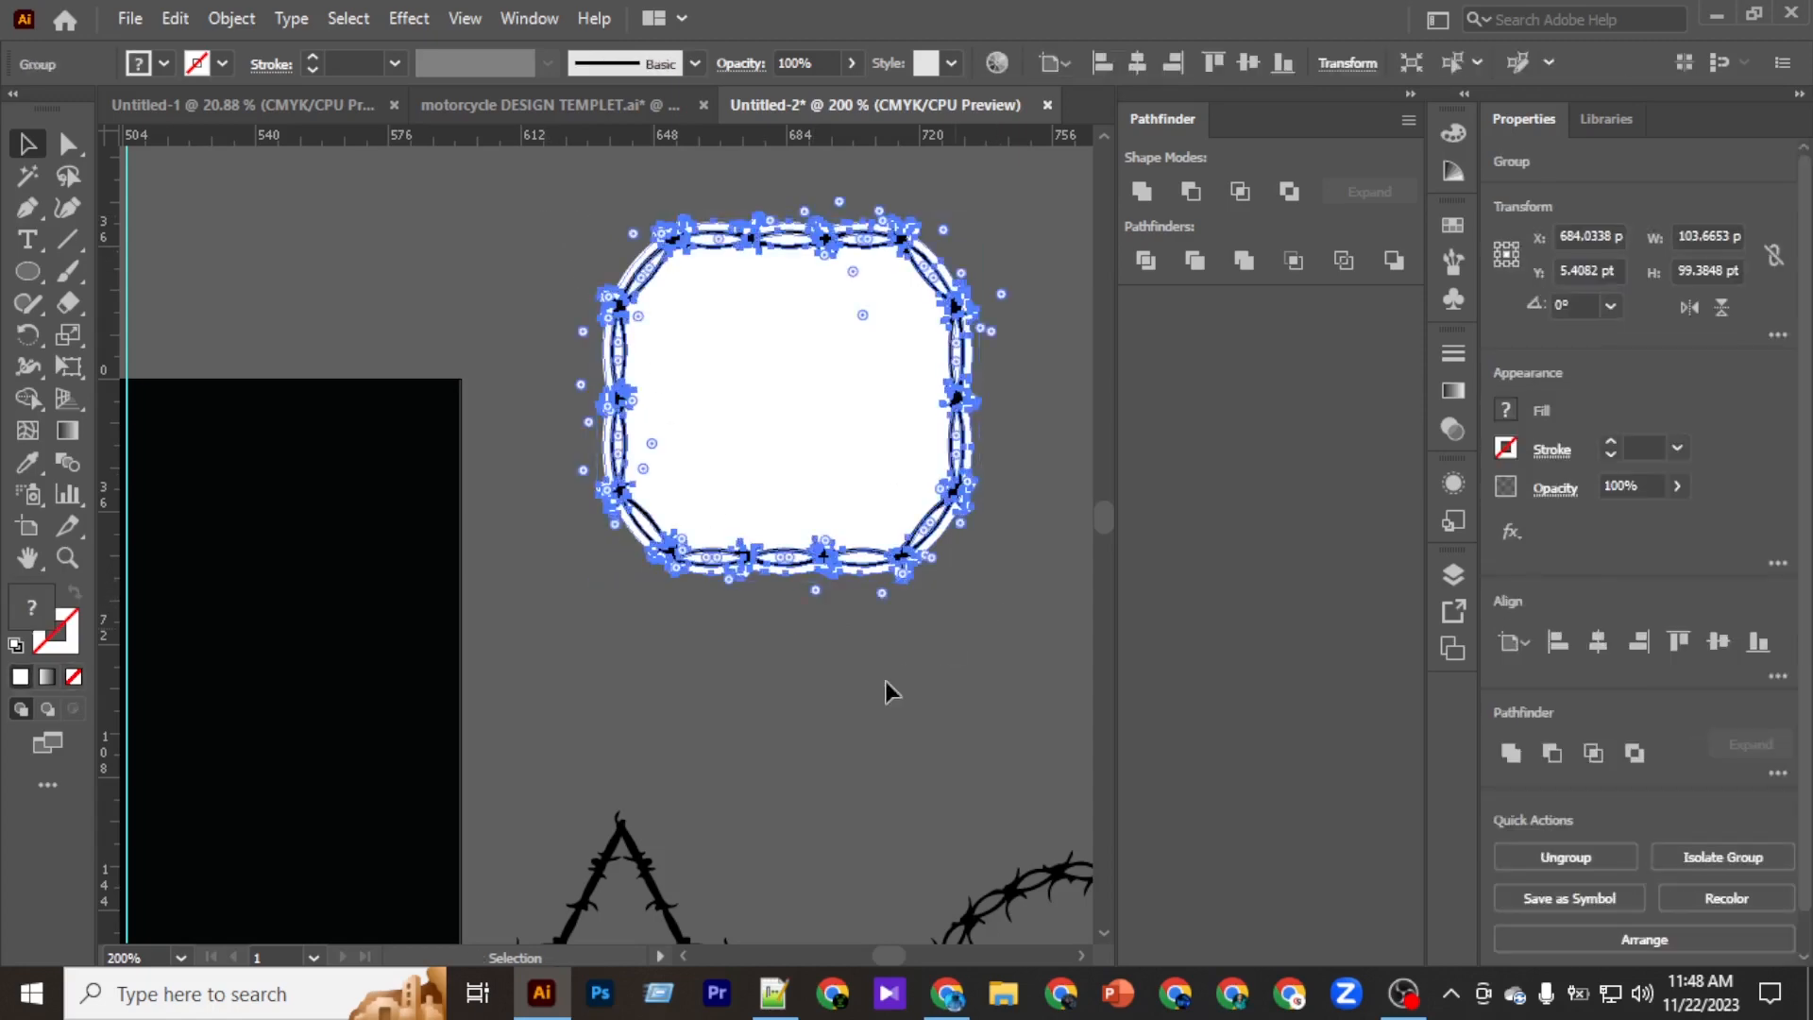
pyautogui.click(755, 682)
pyautogui.keyDown('alt'); pyautogui.scroll(-3, 704, 659); pyautogui.keyUp('alt')
pyautogui.scroll(-5, 616, 721)
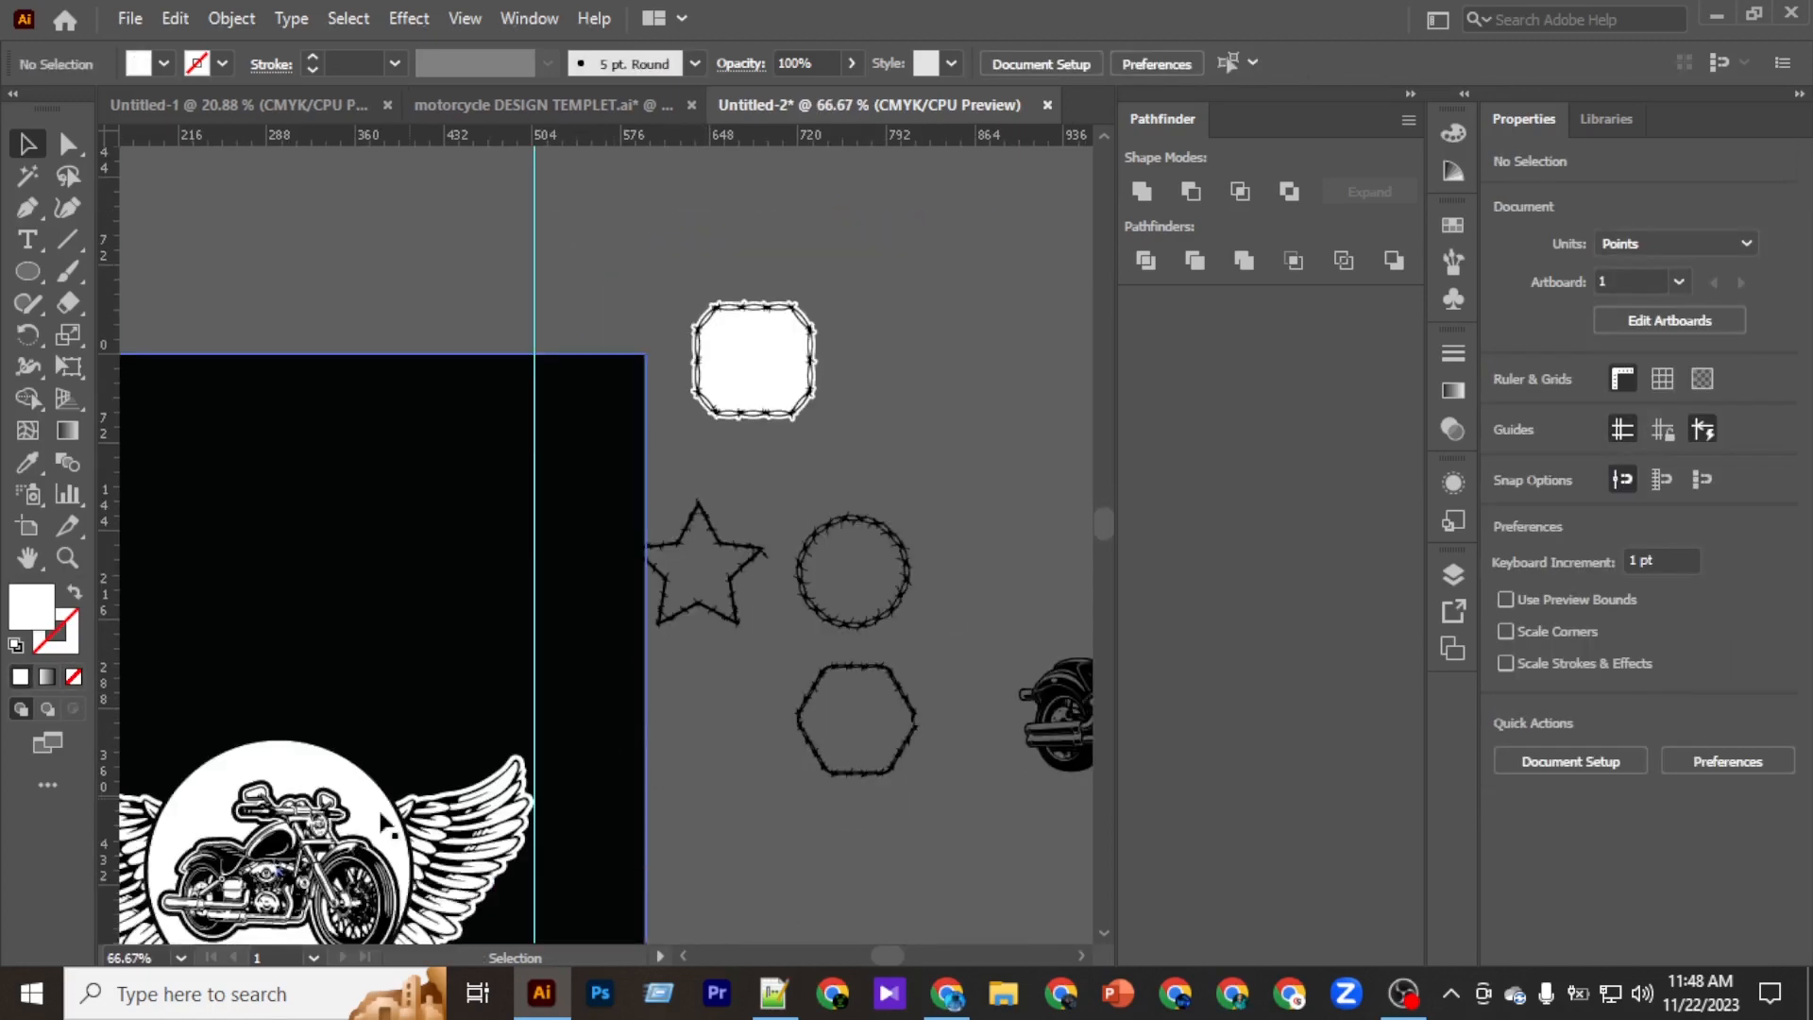
# Duplicate the winged motorcycle emblem onto the cut-corner barbed-wire frame and scale the copy down proportionally to about 144 pt wide.
pyautogui.moveTo(375, 802); pyautogui.dragTo(865, 407)
pyautogui.keyDown('alt'); pyautogui.scroll(2, 866, 408); pyautogui.keyUp('alt')
pyautogui.scroll(1, 717, 680)
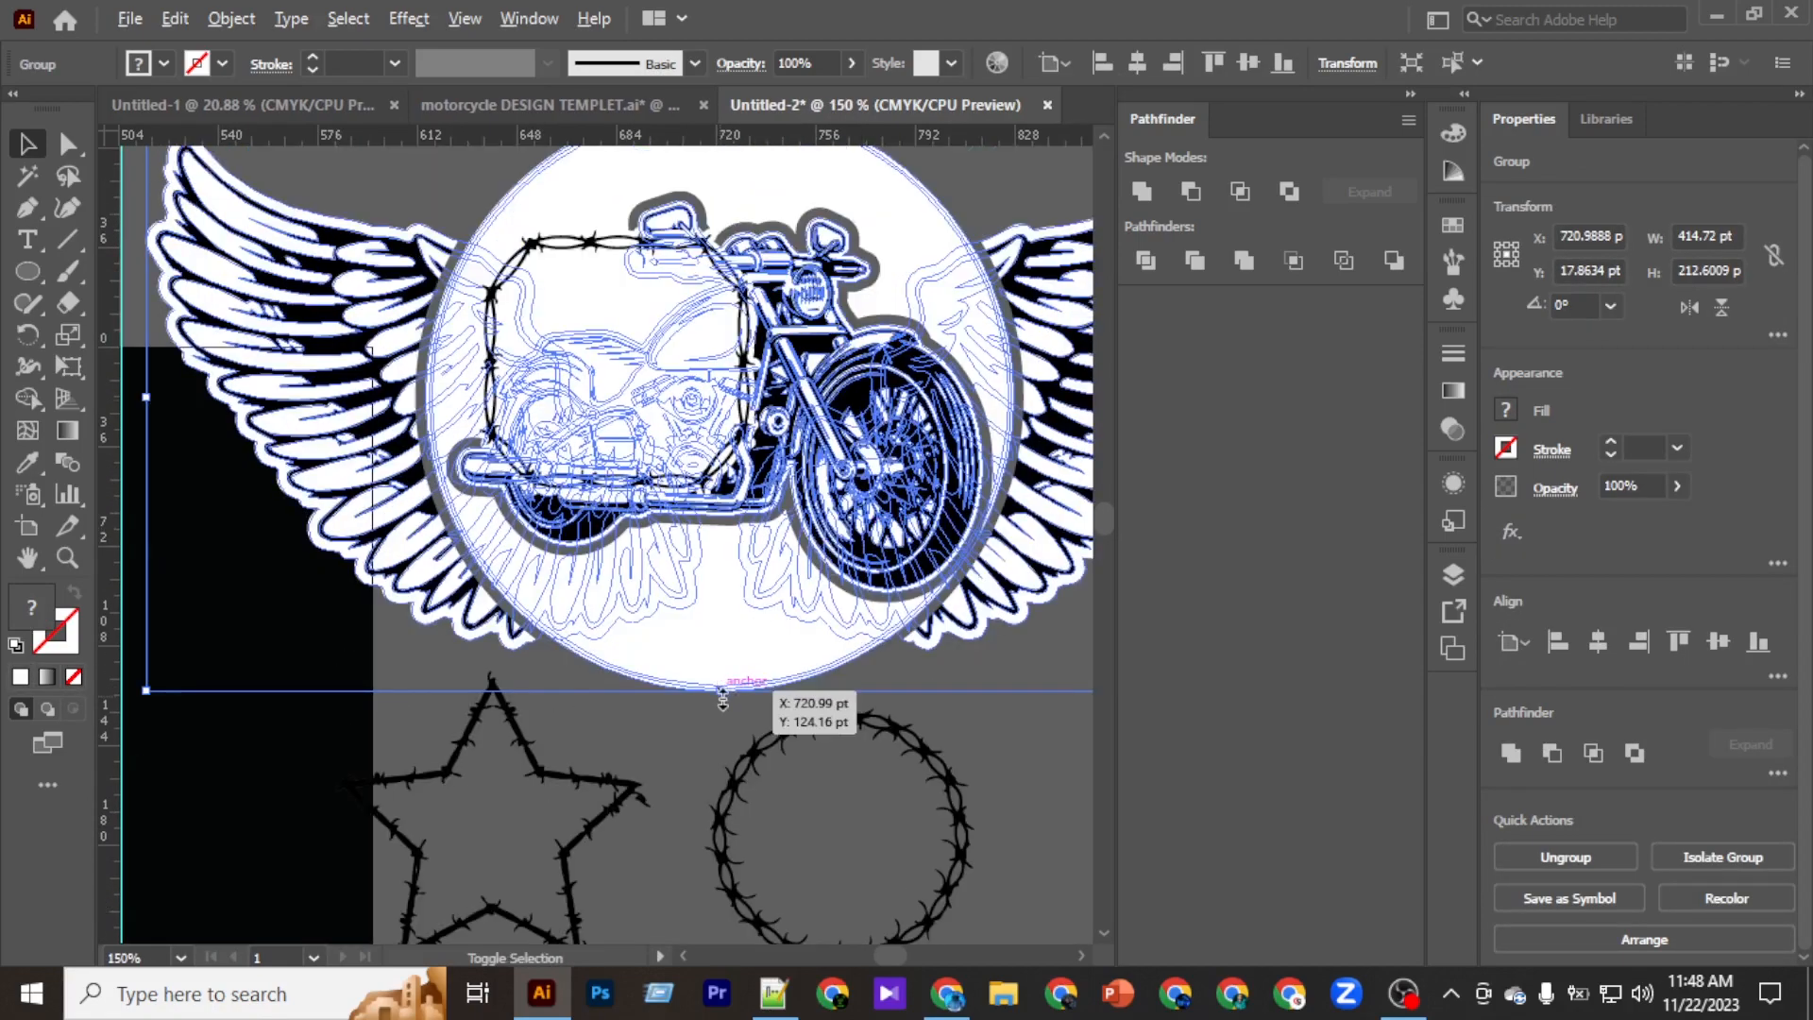
pyautogui.moveTo(723, 699); pyautogui.dragTo(749, 542)
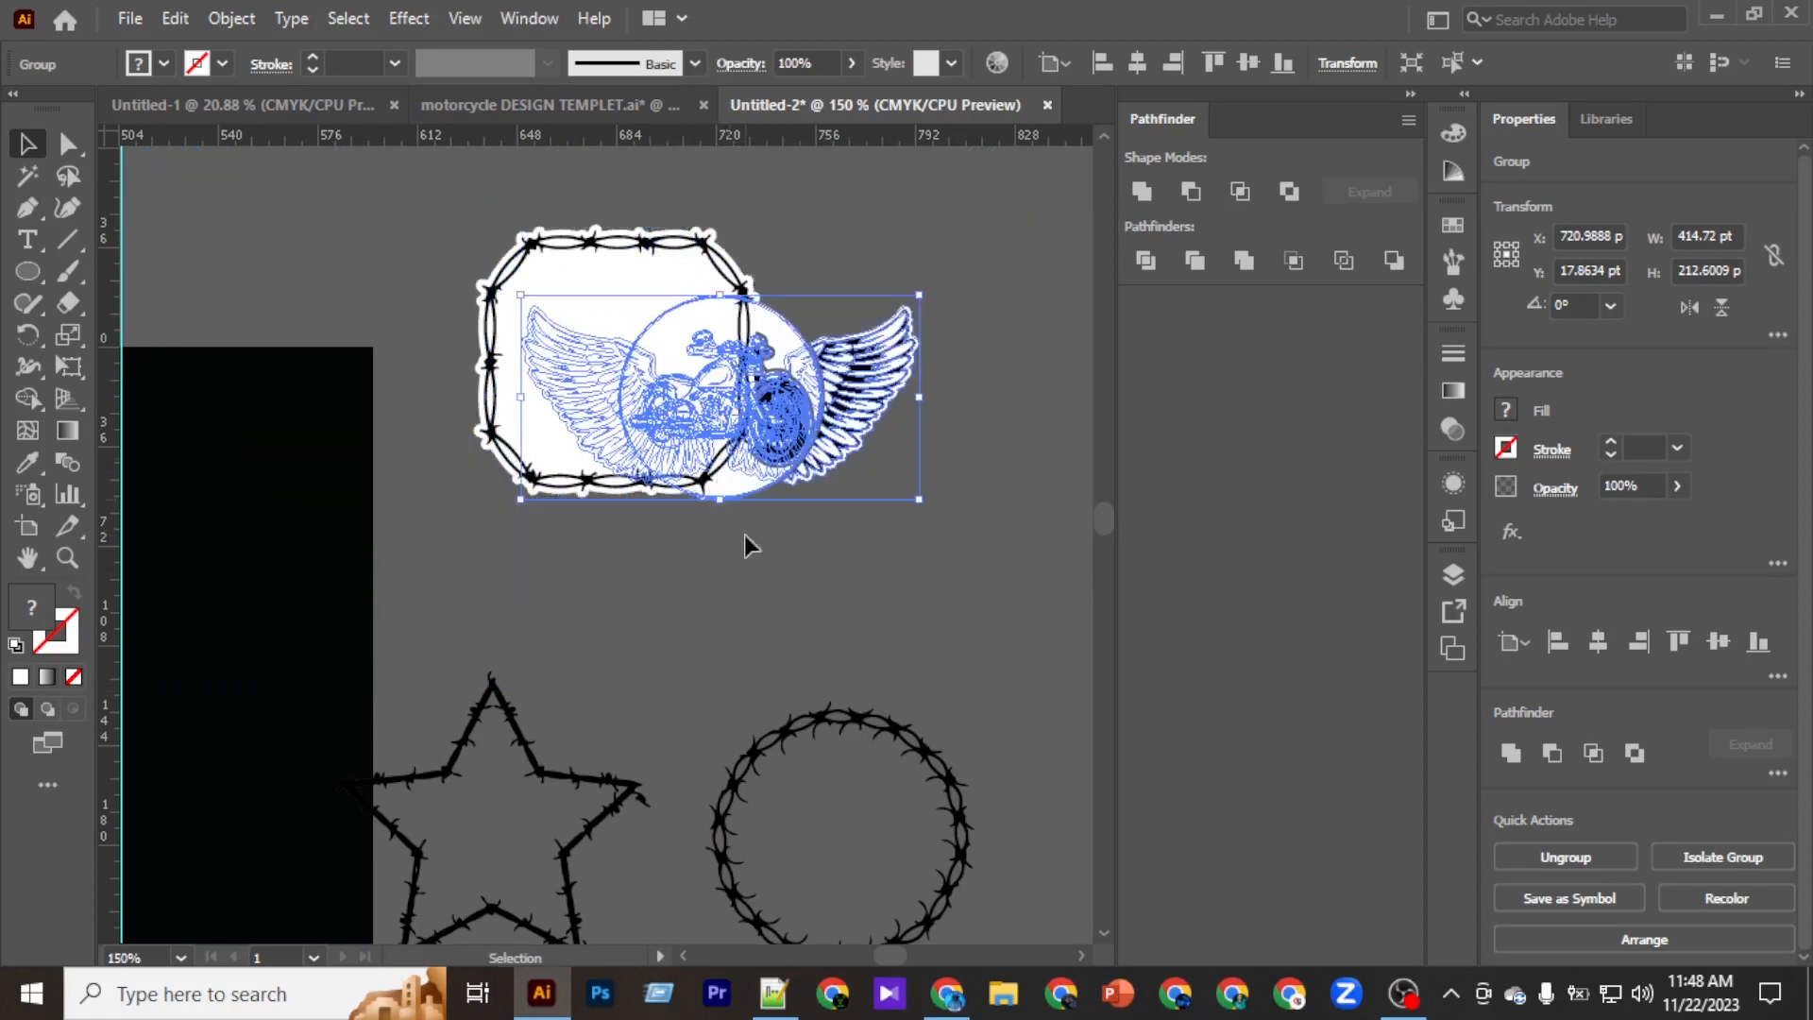
# Align the small emblem and the barbed-wire frame on their horizontal and vertical centres.
pyautogui.scroll(1, 749, 515)
pyautogui.keyDown('shift'); pyautogui.click(697, 287); pyautogui.keyUp('shift')
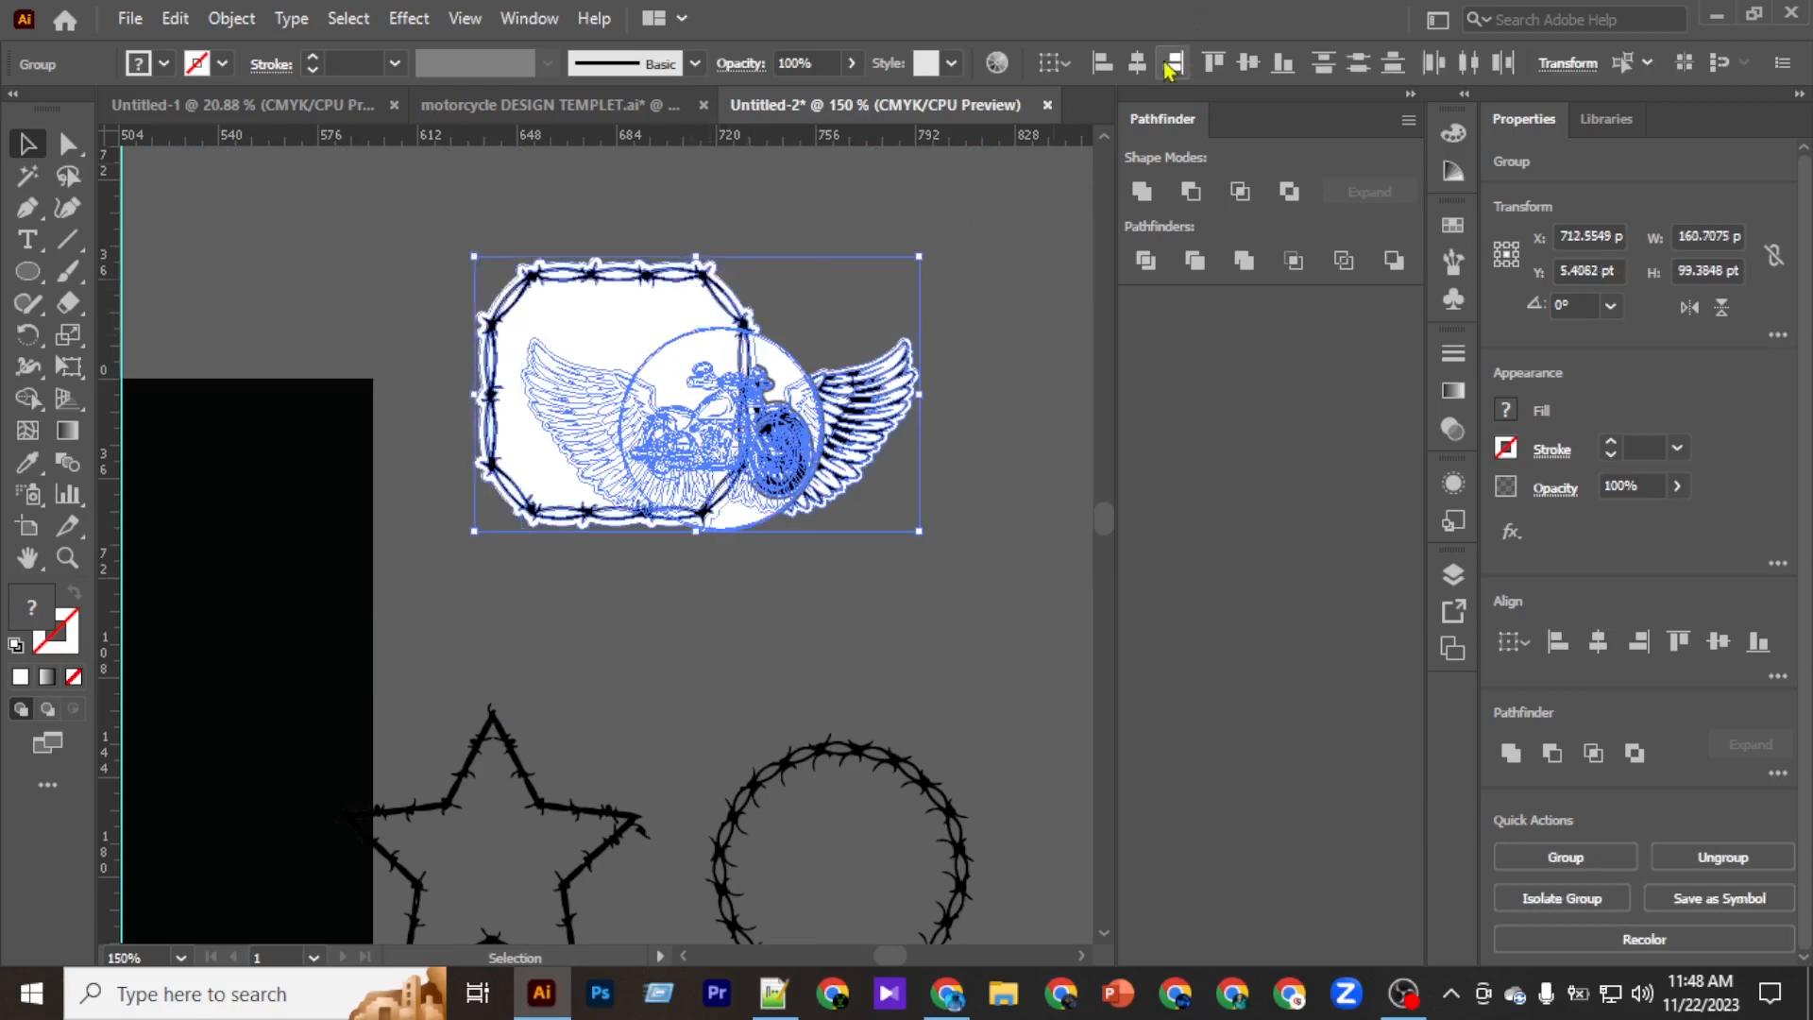
pyautogui.click(1138, 63)
pyautogui.click(1256, 64)
pyautogui.click(953, 410)
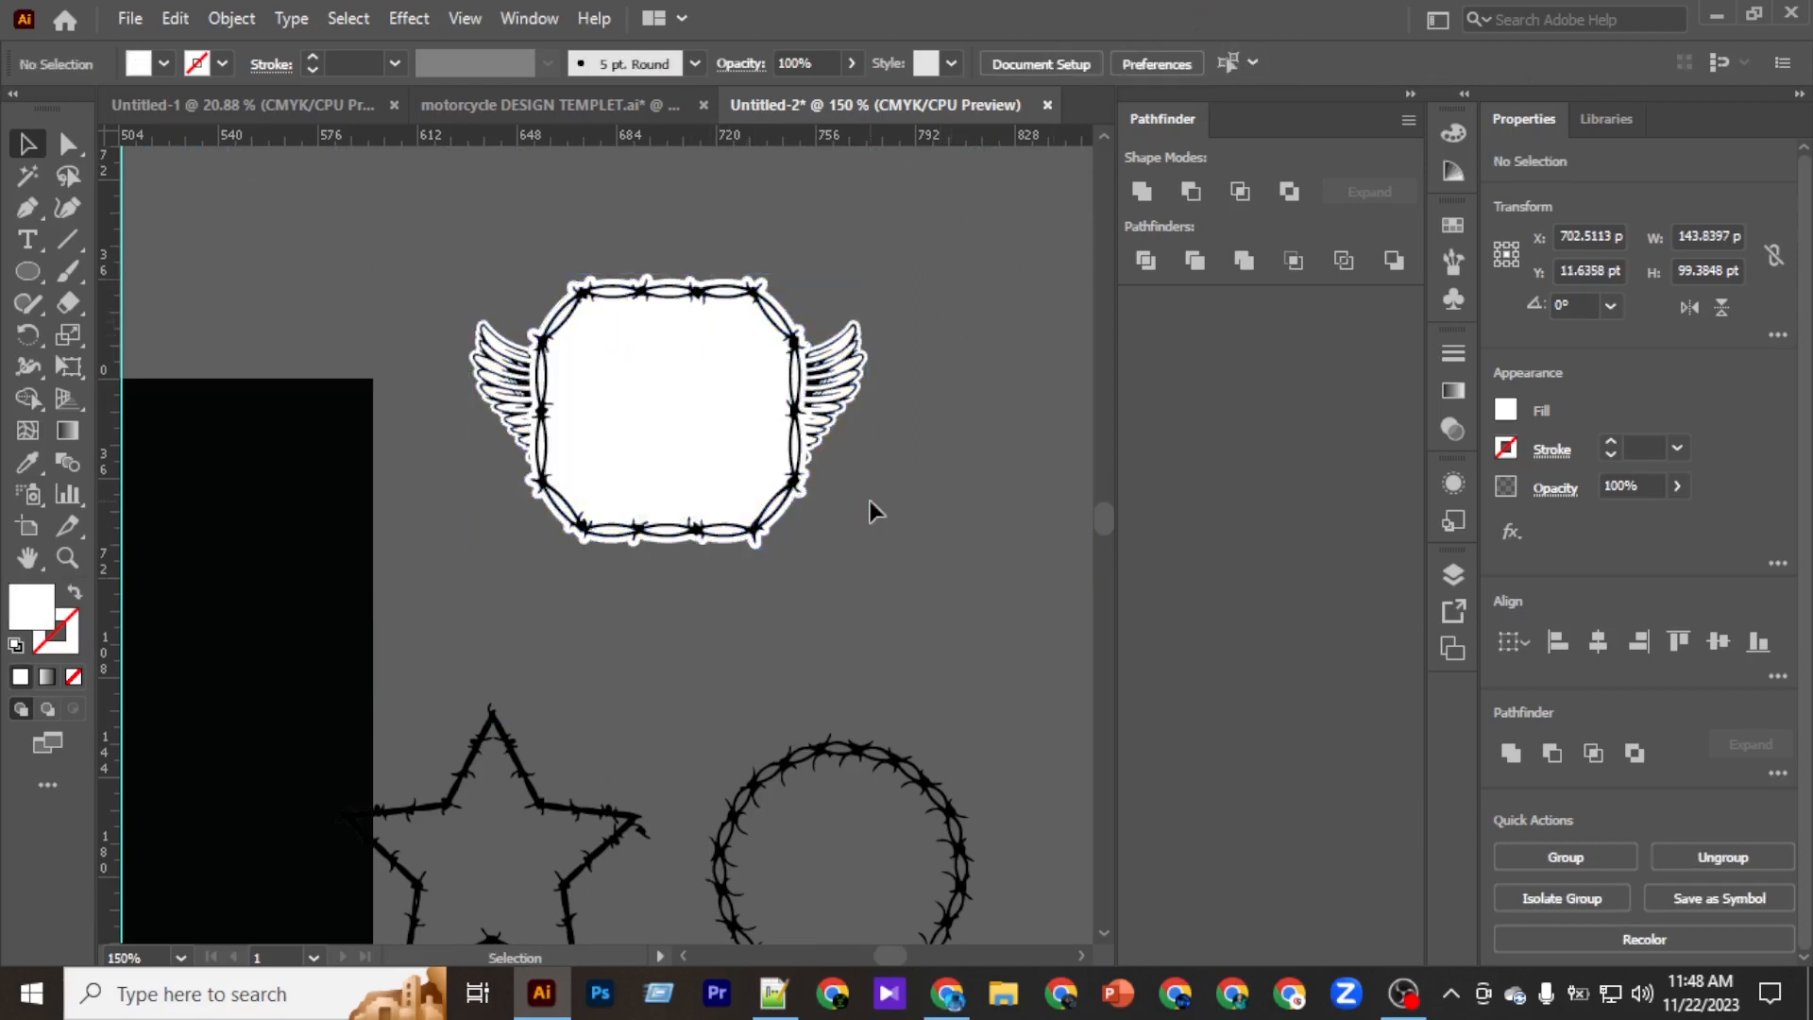
# Send the white-backed barbed-wire frame to the back, behind the small winged emblem.
pyautogui.scroll(2, 832, 470)
pyautogui.click(772, 317)
pyautogui.rightClick(842, 321)
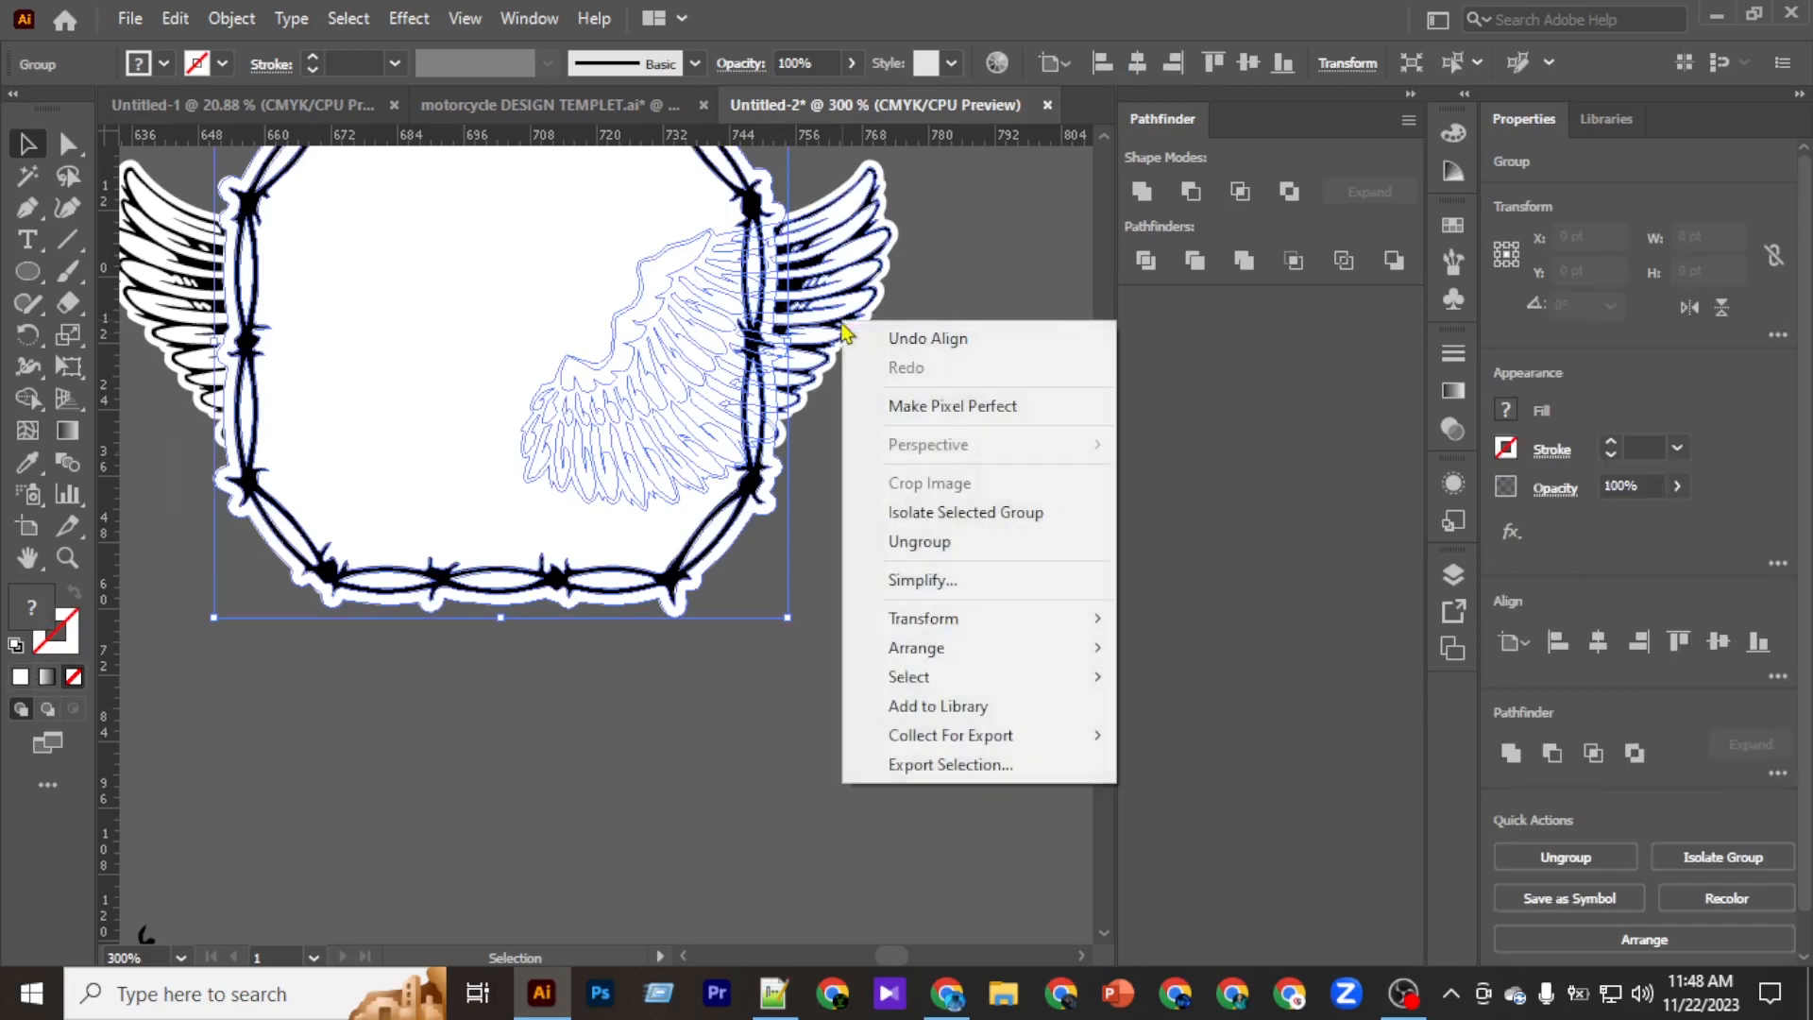
pyautogui.click(809, 477)
pyautogui.rightClick(686, 255)
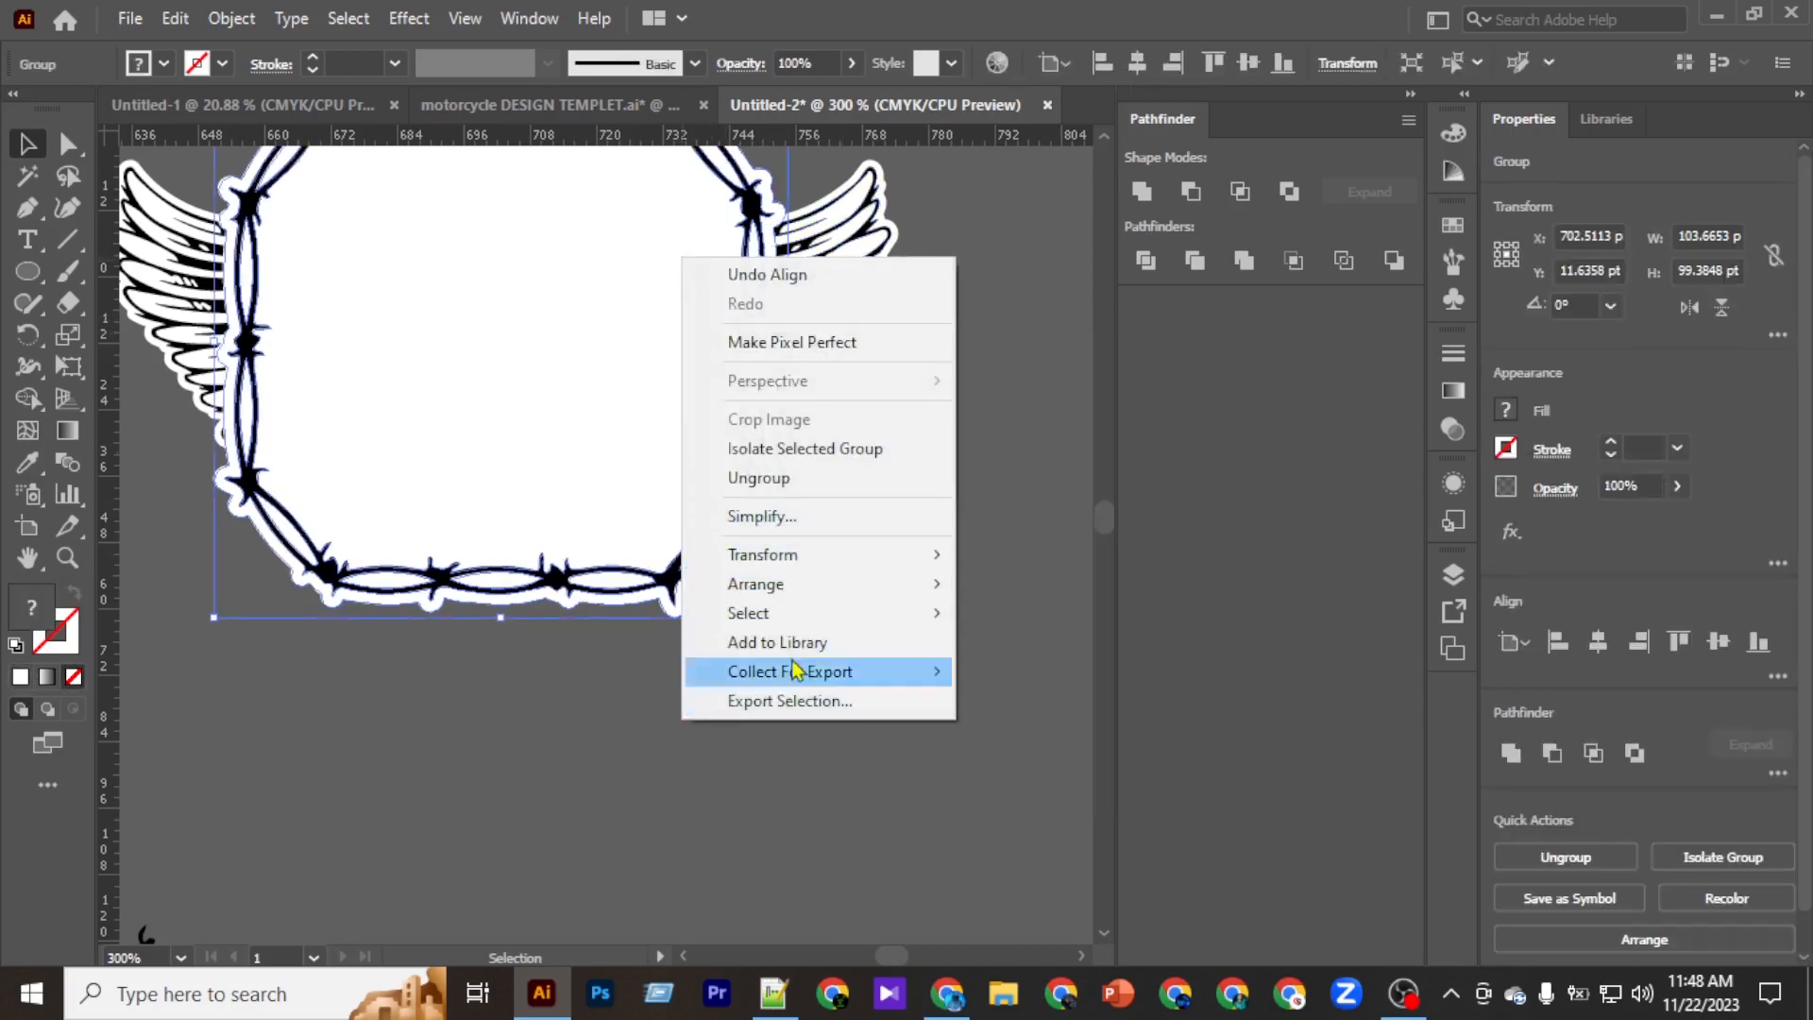
pyautogui.moveTo(802, 603)
pyautogui.click(1115, 671)
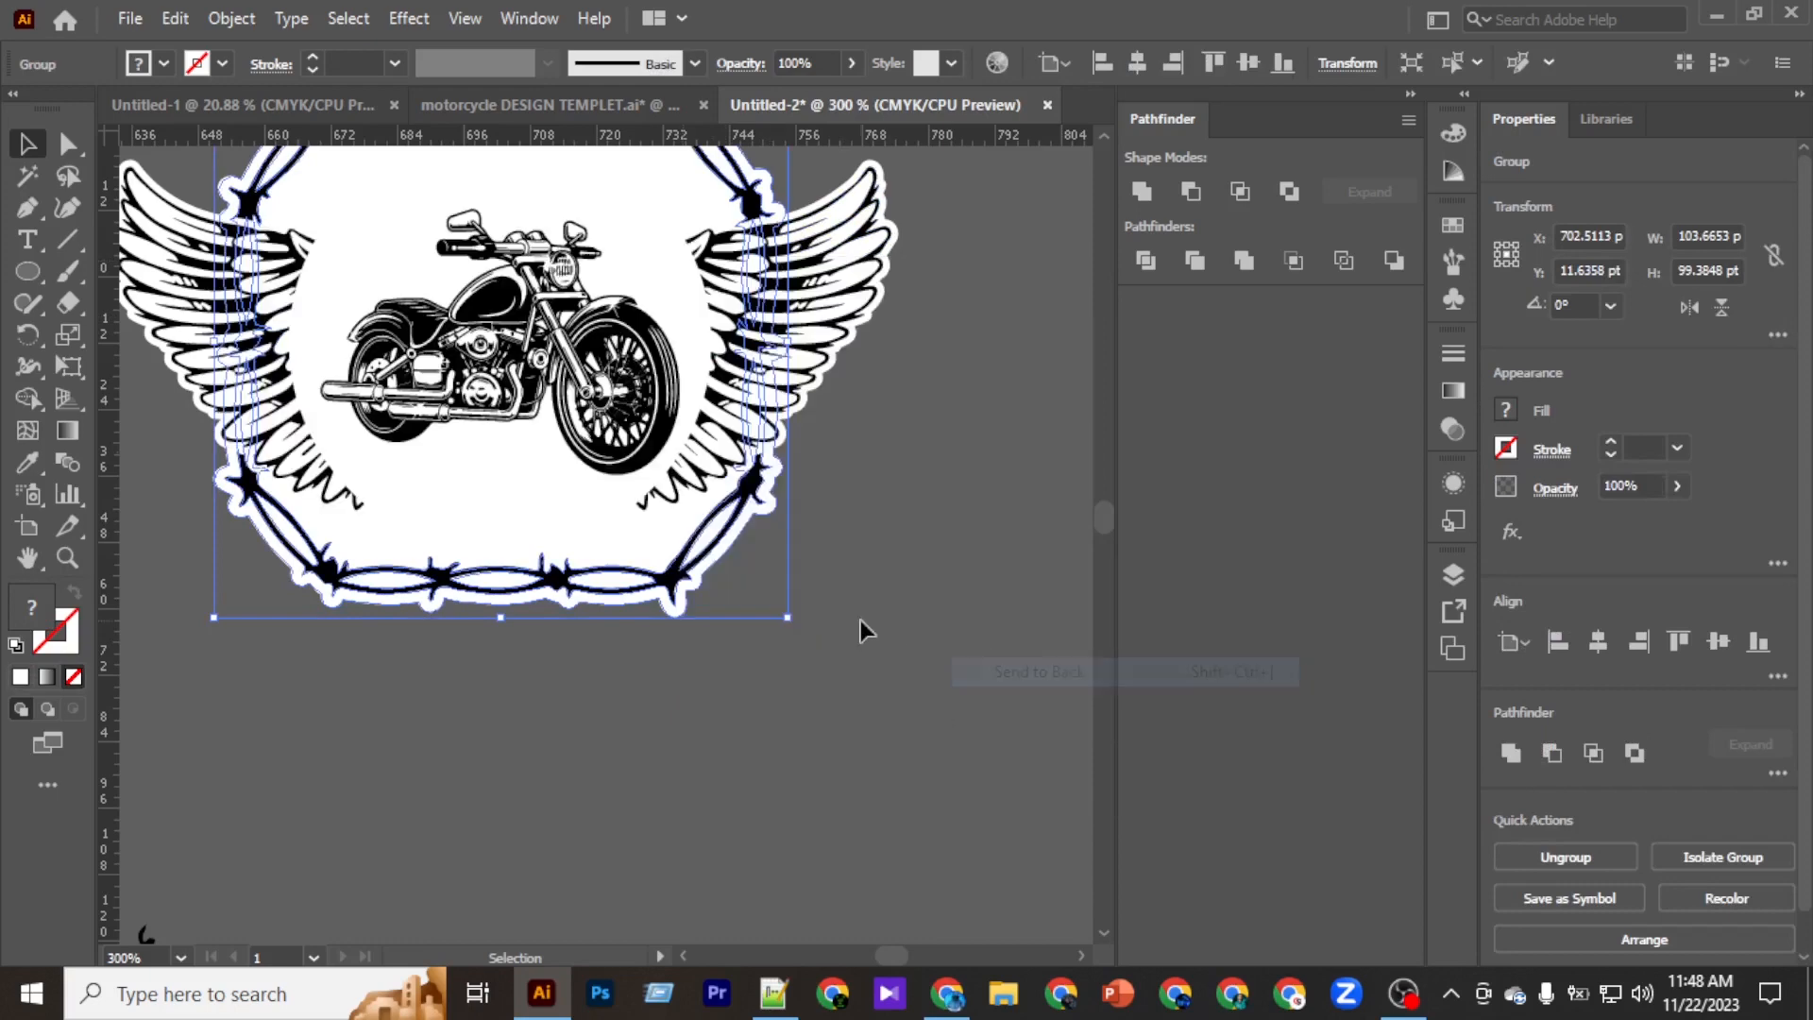
pyautogui.click(803, 577)
# Move the small winged emblem up and away from the barbed-wire frame.
pyautogui.scroll(1, 776, 559)
pyautogui.scroll(1, 776, 559)
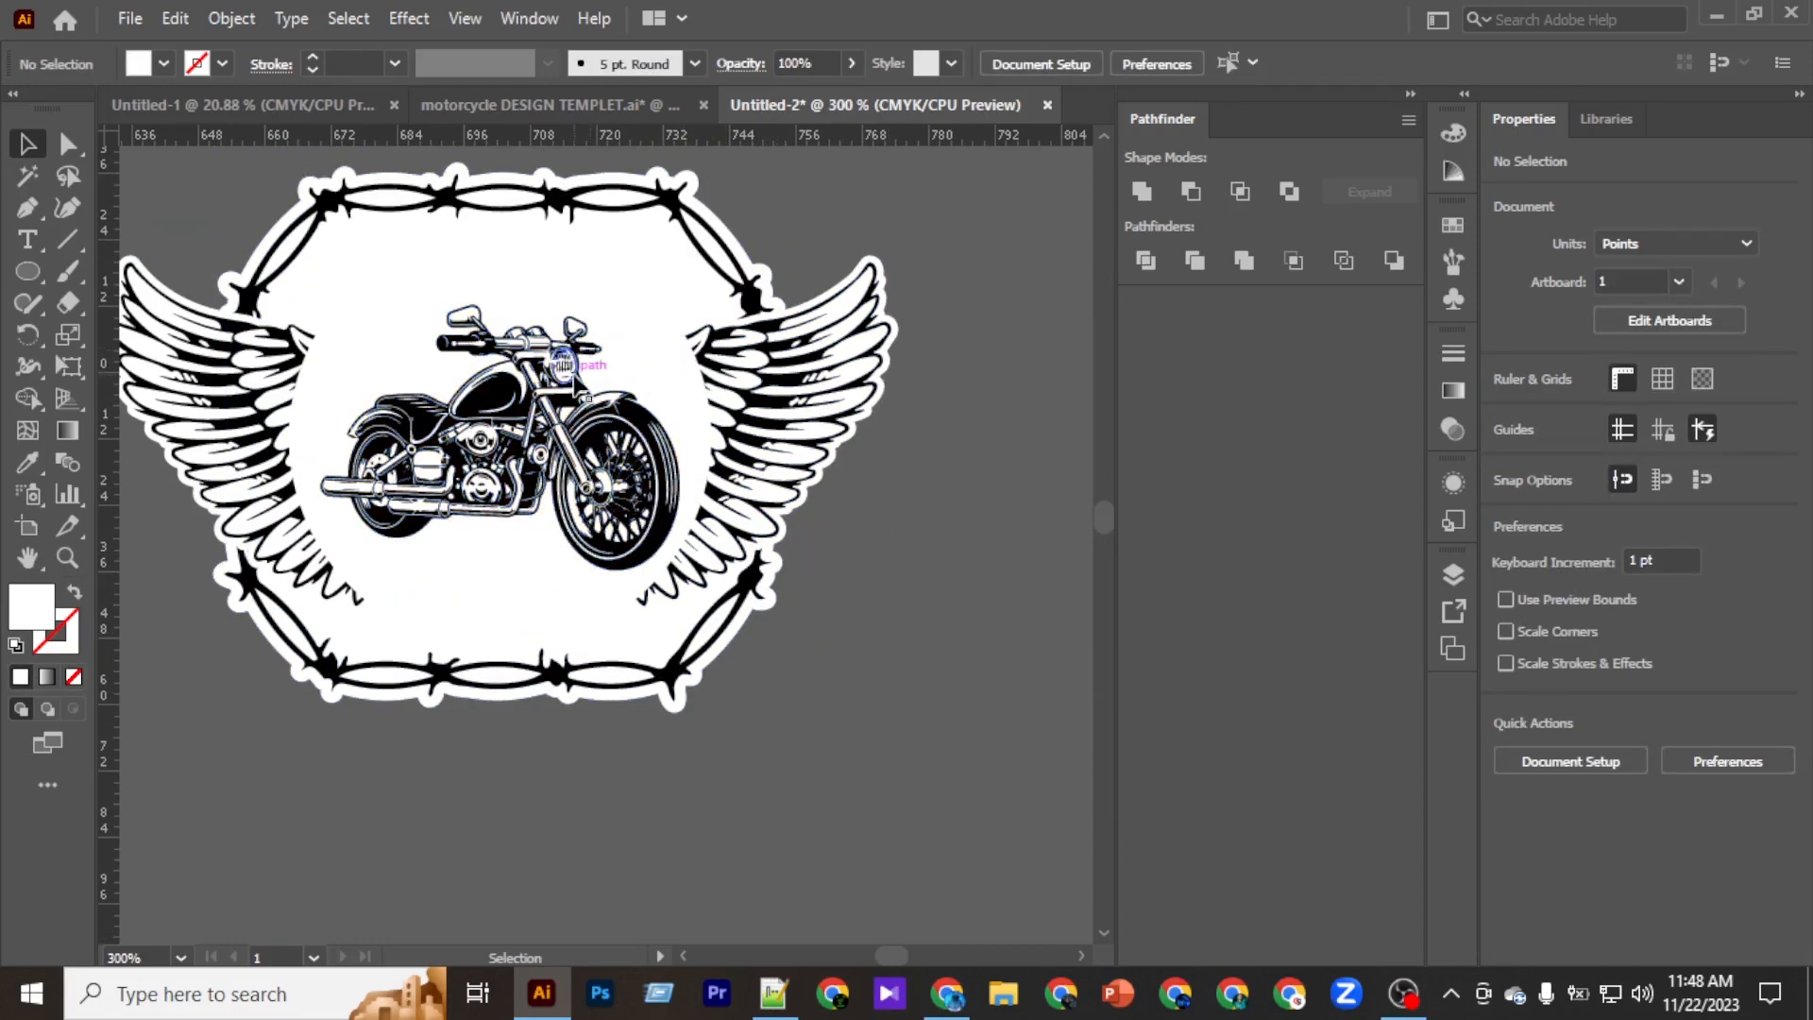
pyautogui.click(594, 401)
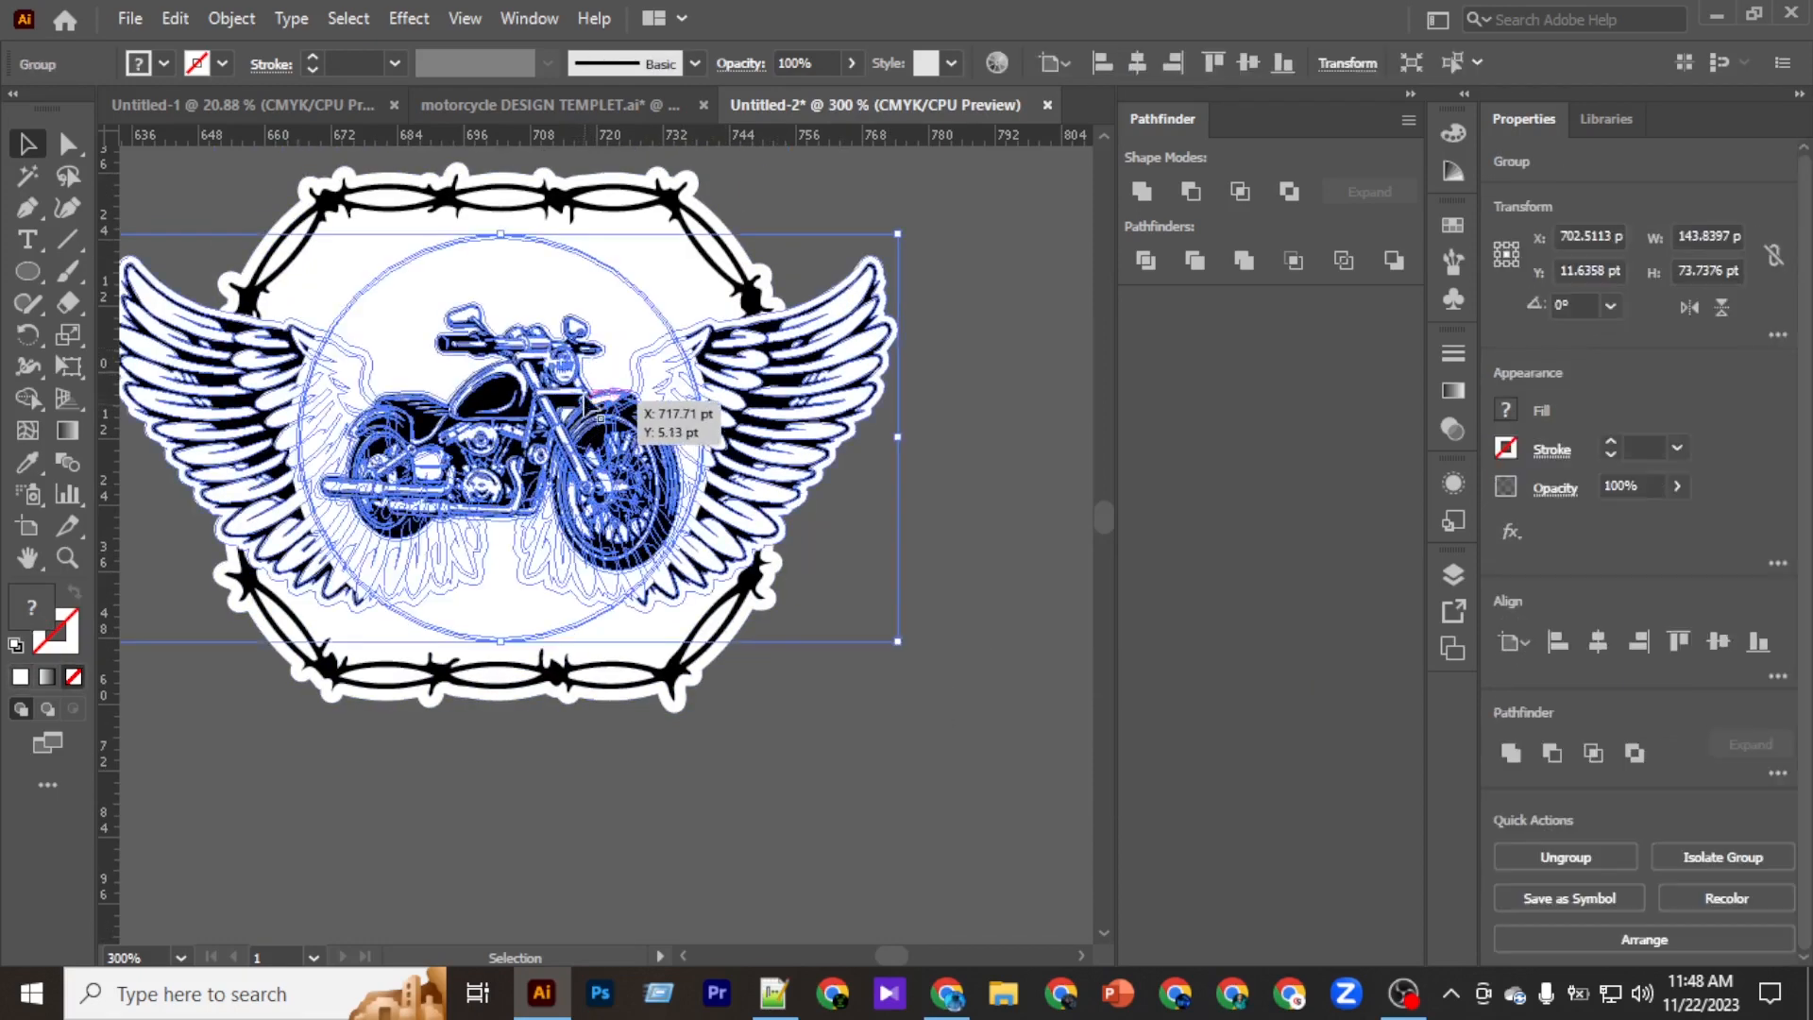
pyautogui.click(893, 710)
pyautogui.scroll(-2, 810, 604)
pyautogui.moveTo(799, 564); pyautogui.dragTo(1050, 261)
pyautogui.click(896, 520)
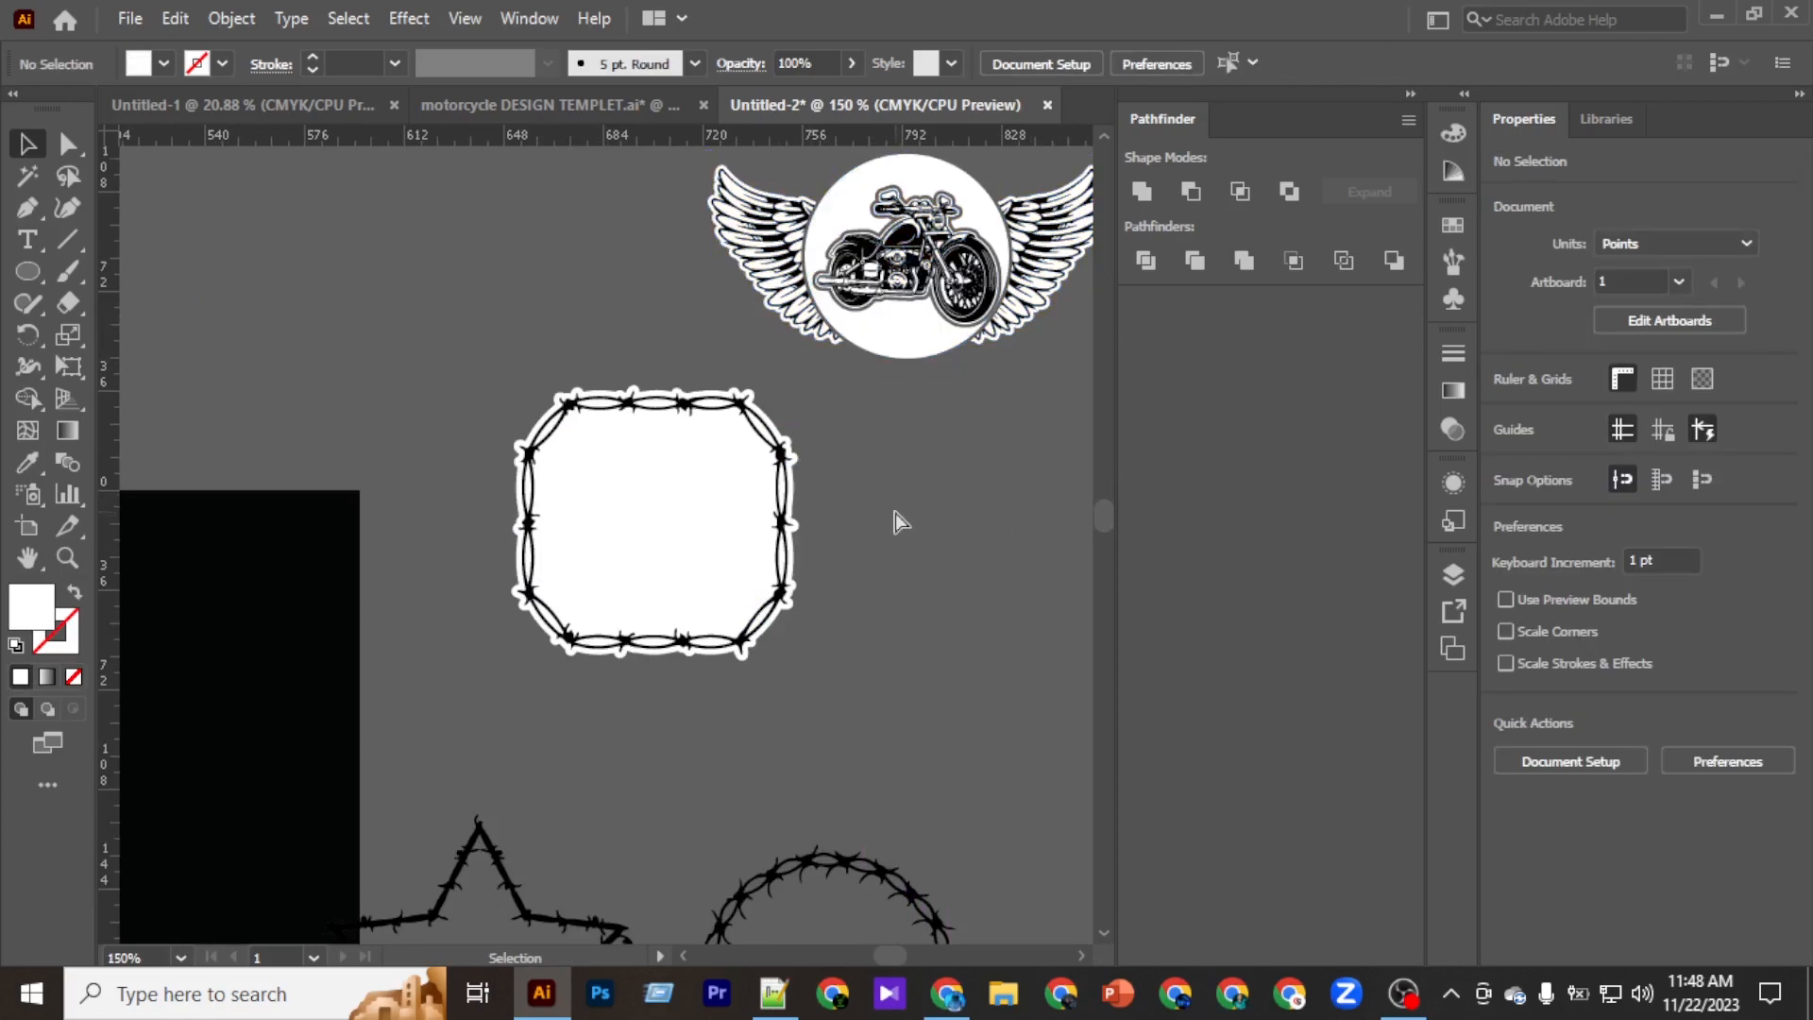
pyautogui.hscroll(2, 895, 513)
pyautogui.click(651, 525)
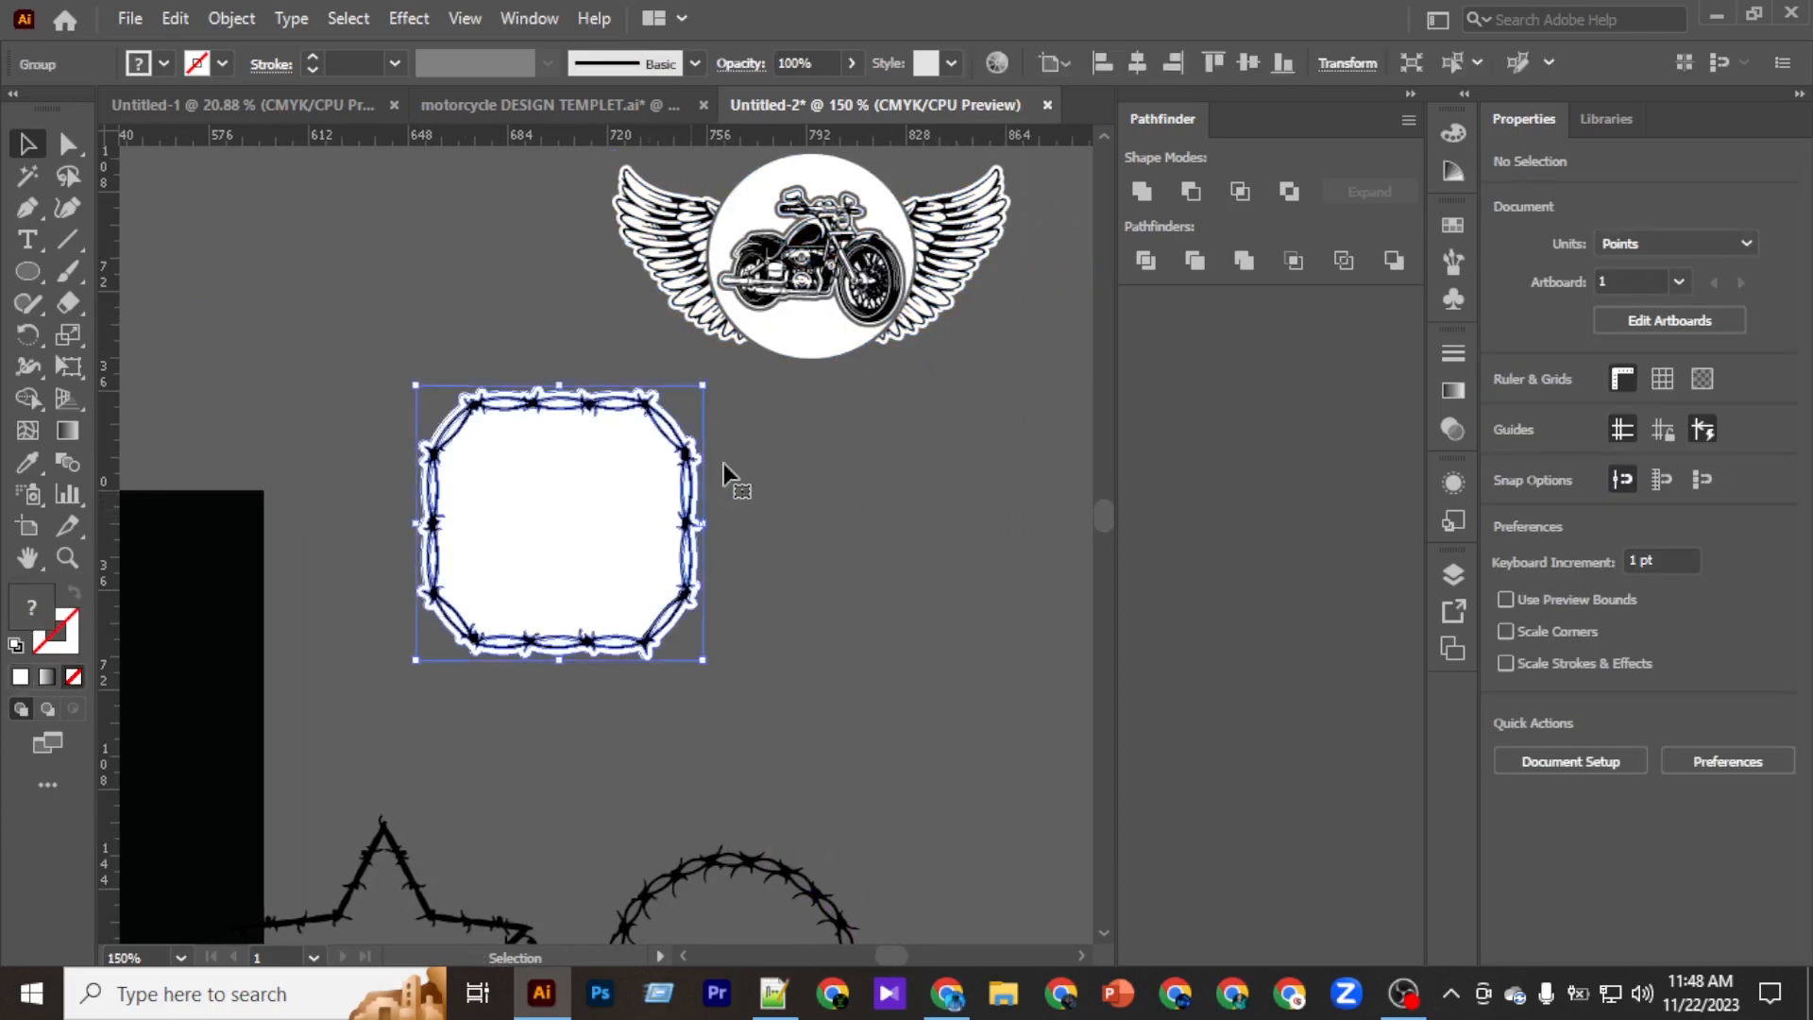
# Place the small winged emblem over the barbed-wire frame and centre the two horizontally and vertically.
pyautogui.click(793, 257)
pyautogui.moveTo(799, 262); pyautogui.dragTo(558, 515)
pyautogui.keyDown('shift'); pyautogui.click(611, 405); pyautogui.keyUp('shift')
pyautogui.click(1141, 68)
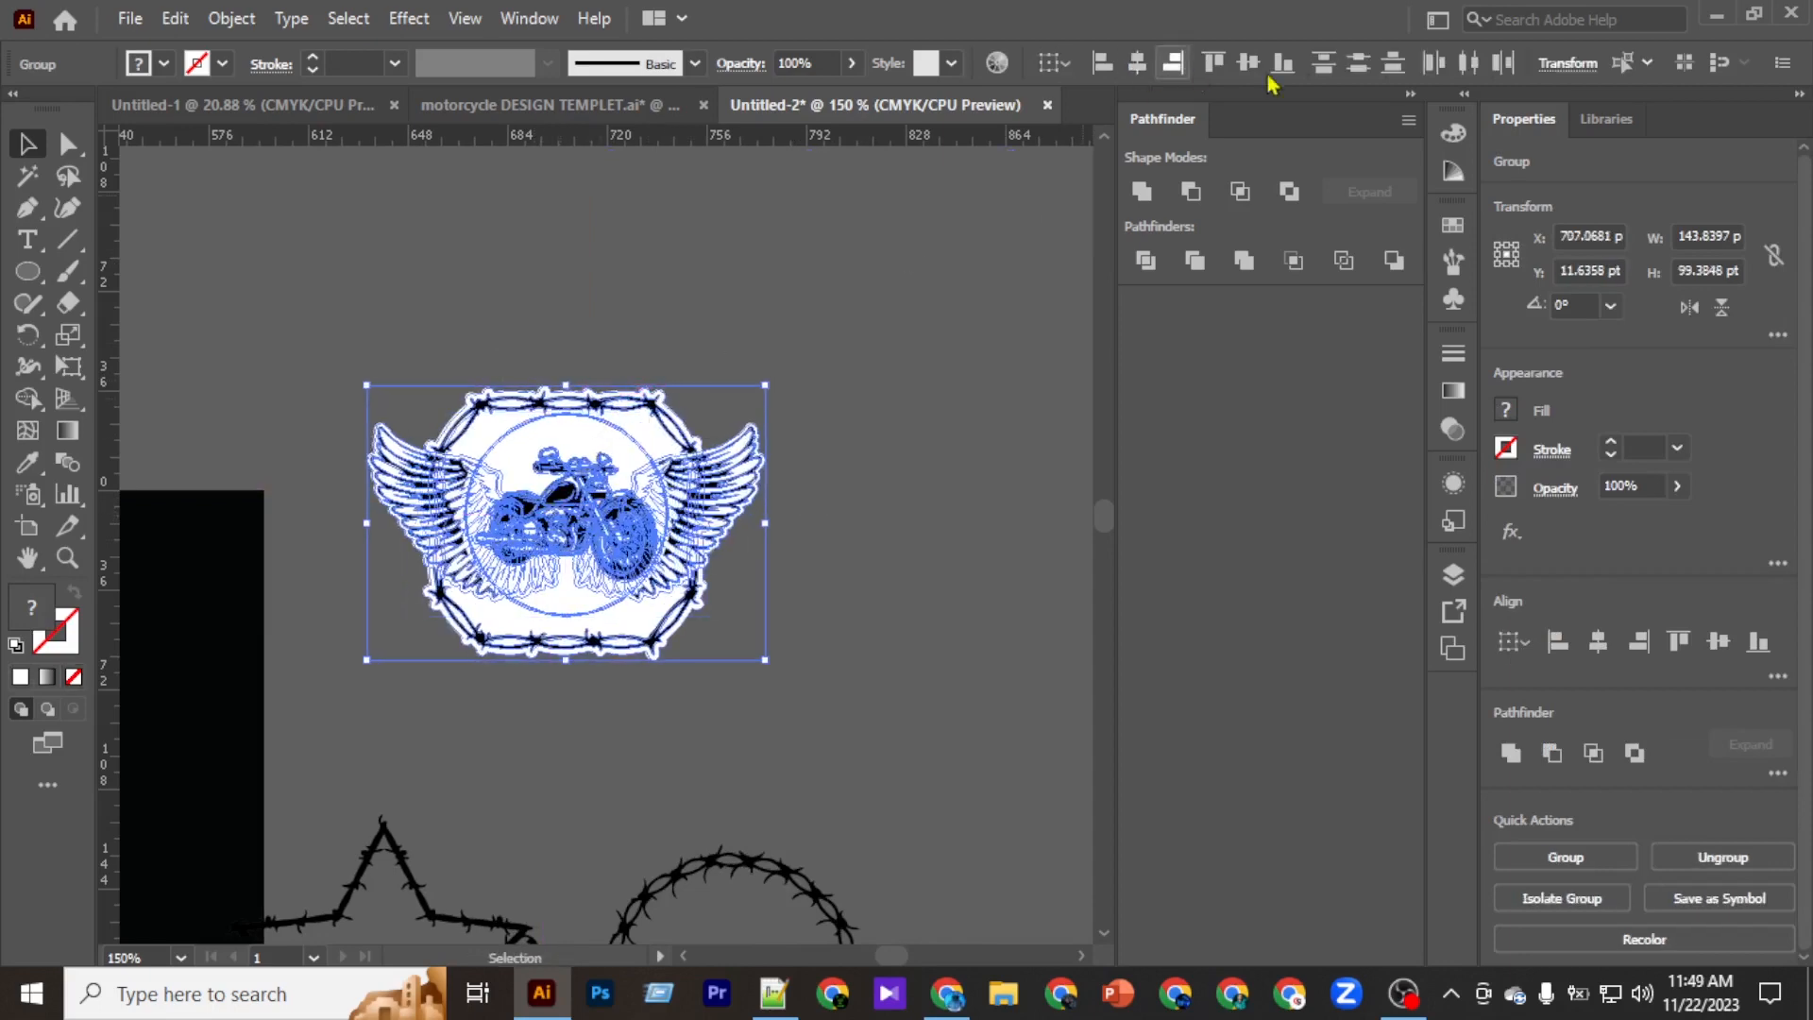
pyautogui.click(1256, 72)
pyautogui.click(801, 409)
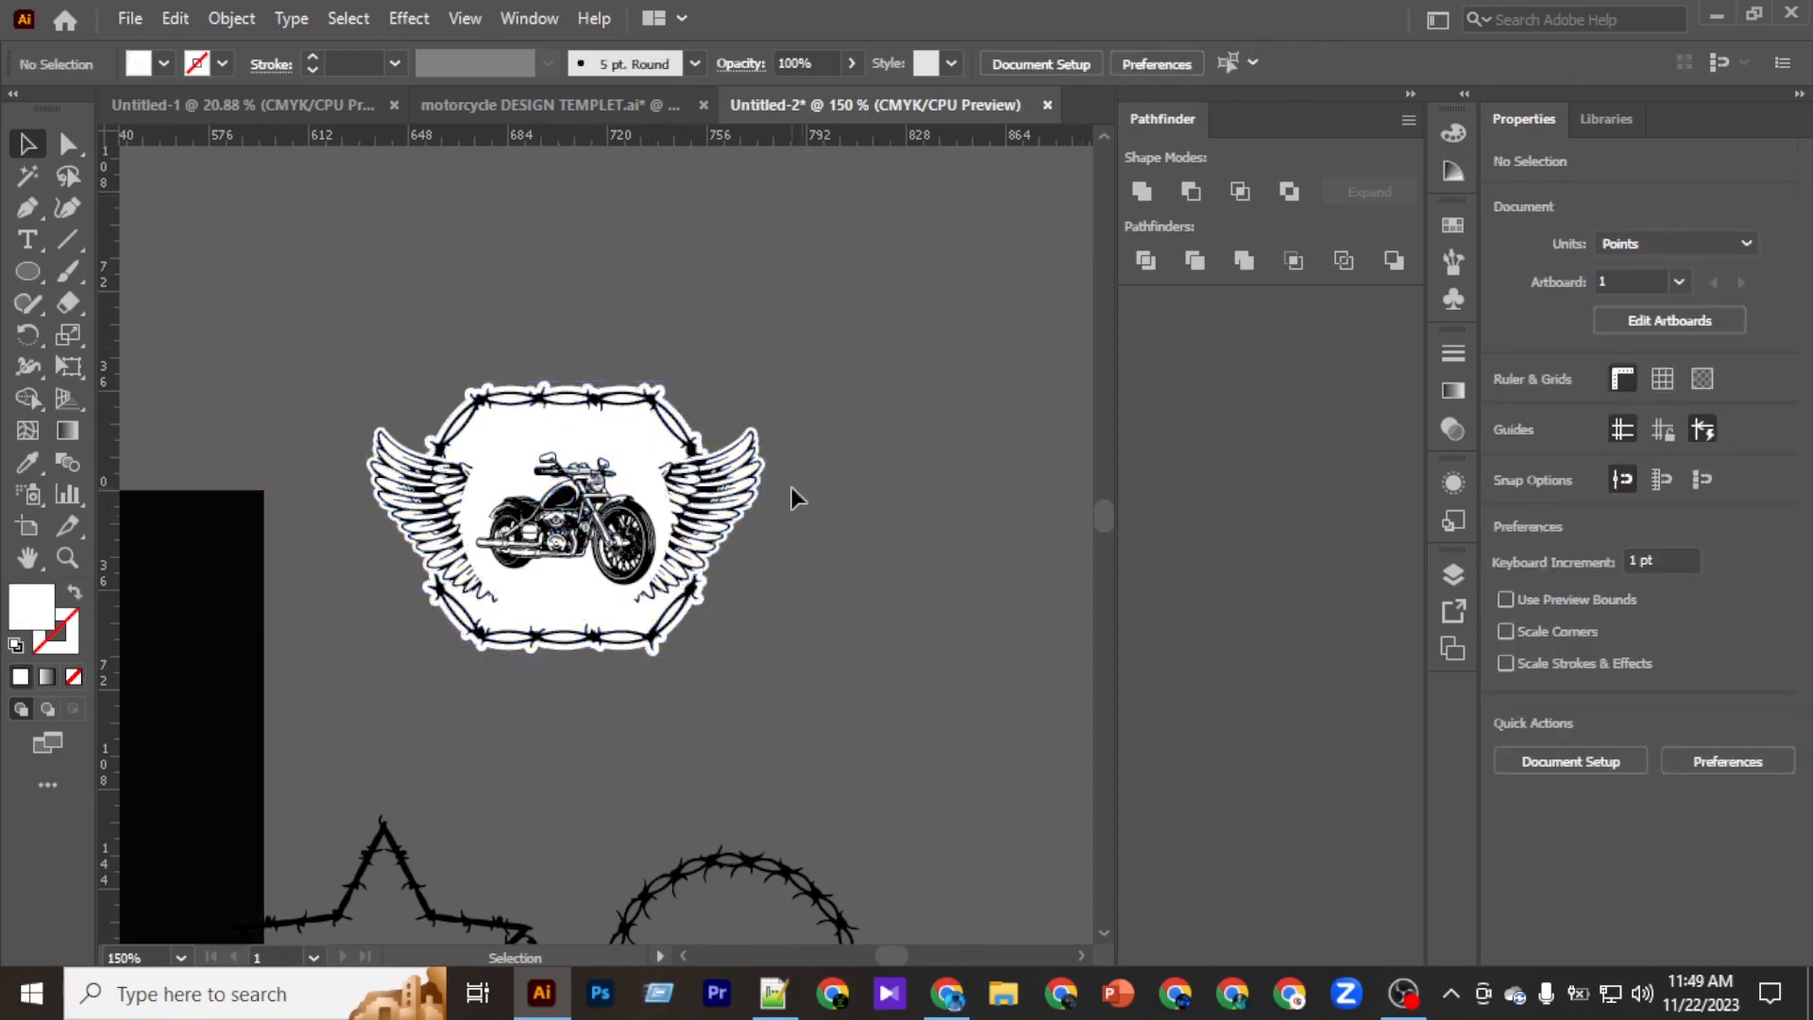
# Offset the small emblem's path by 4 pt with round joins and cut the resulting offset outlines to the clipboard.
pyautogui.click(697, 488)
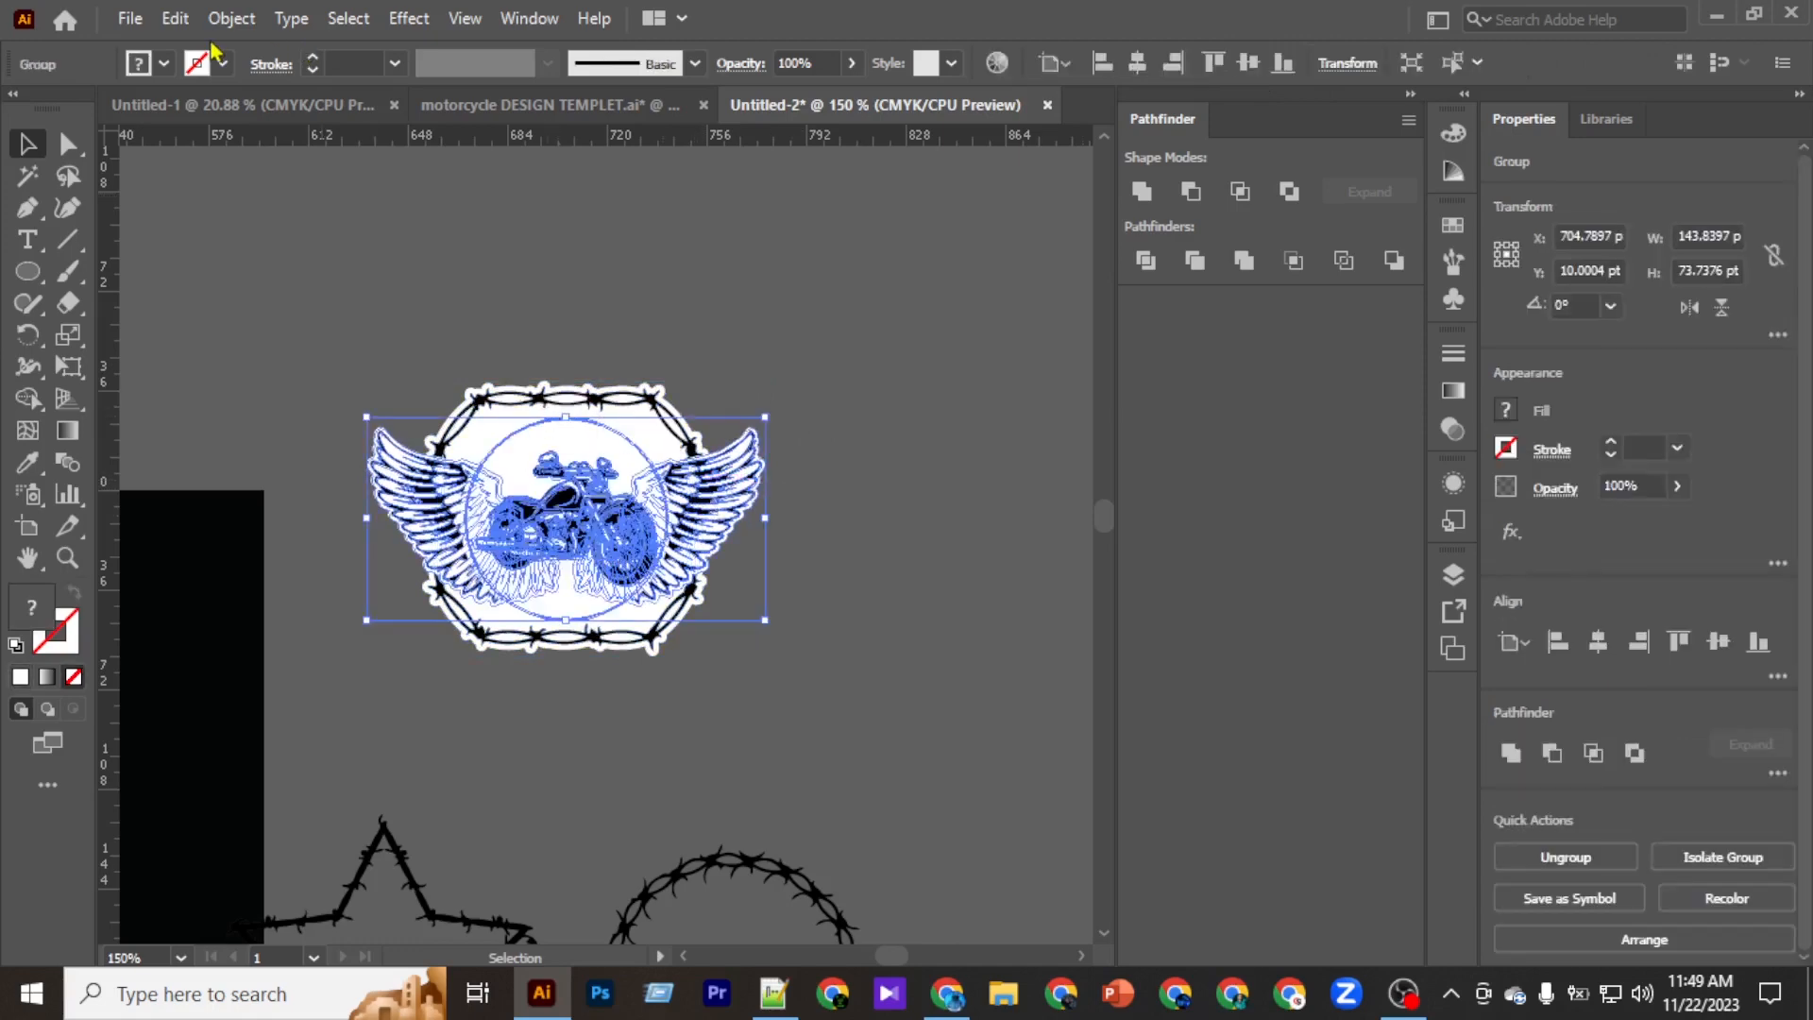
pyautogui.click(229, 19)
pyautogui.moveTo(340, 642)
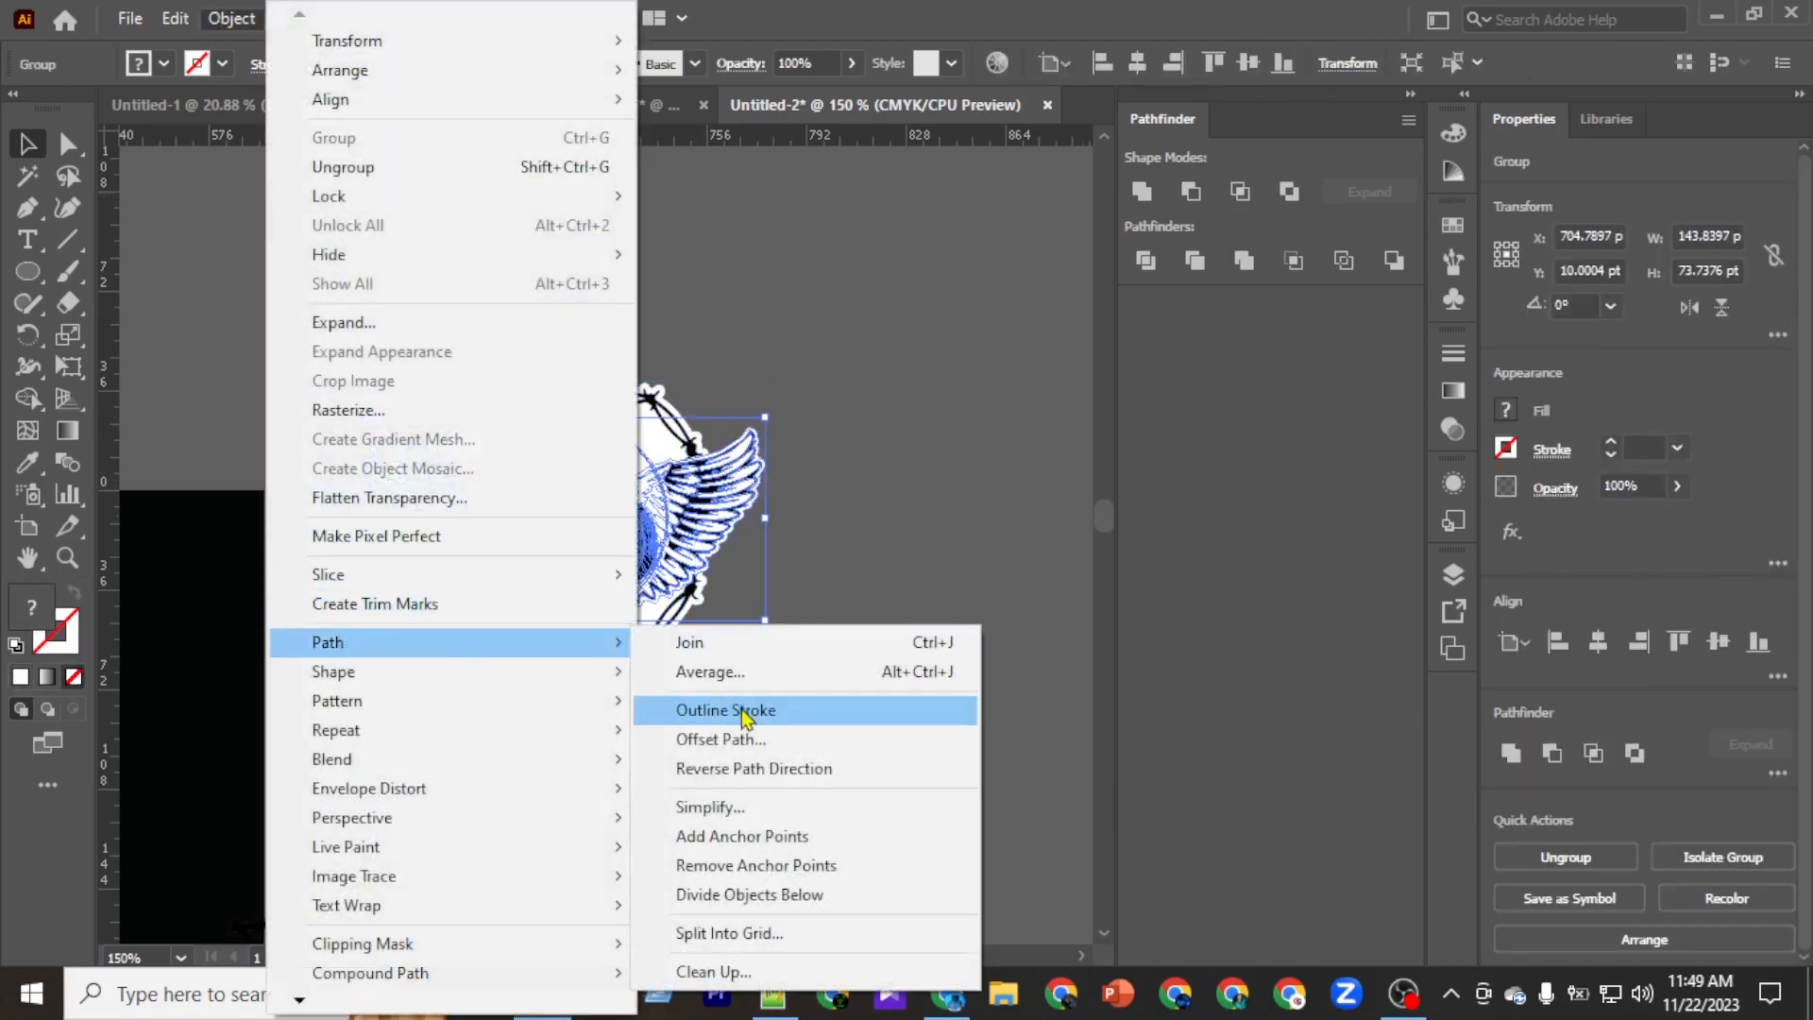
pyautogui.click(741, 739)
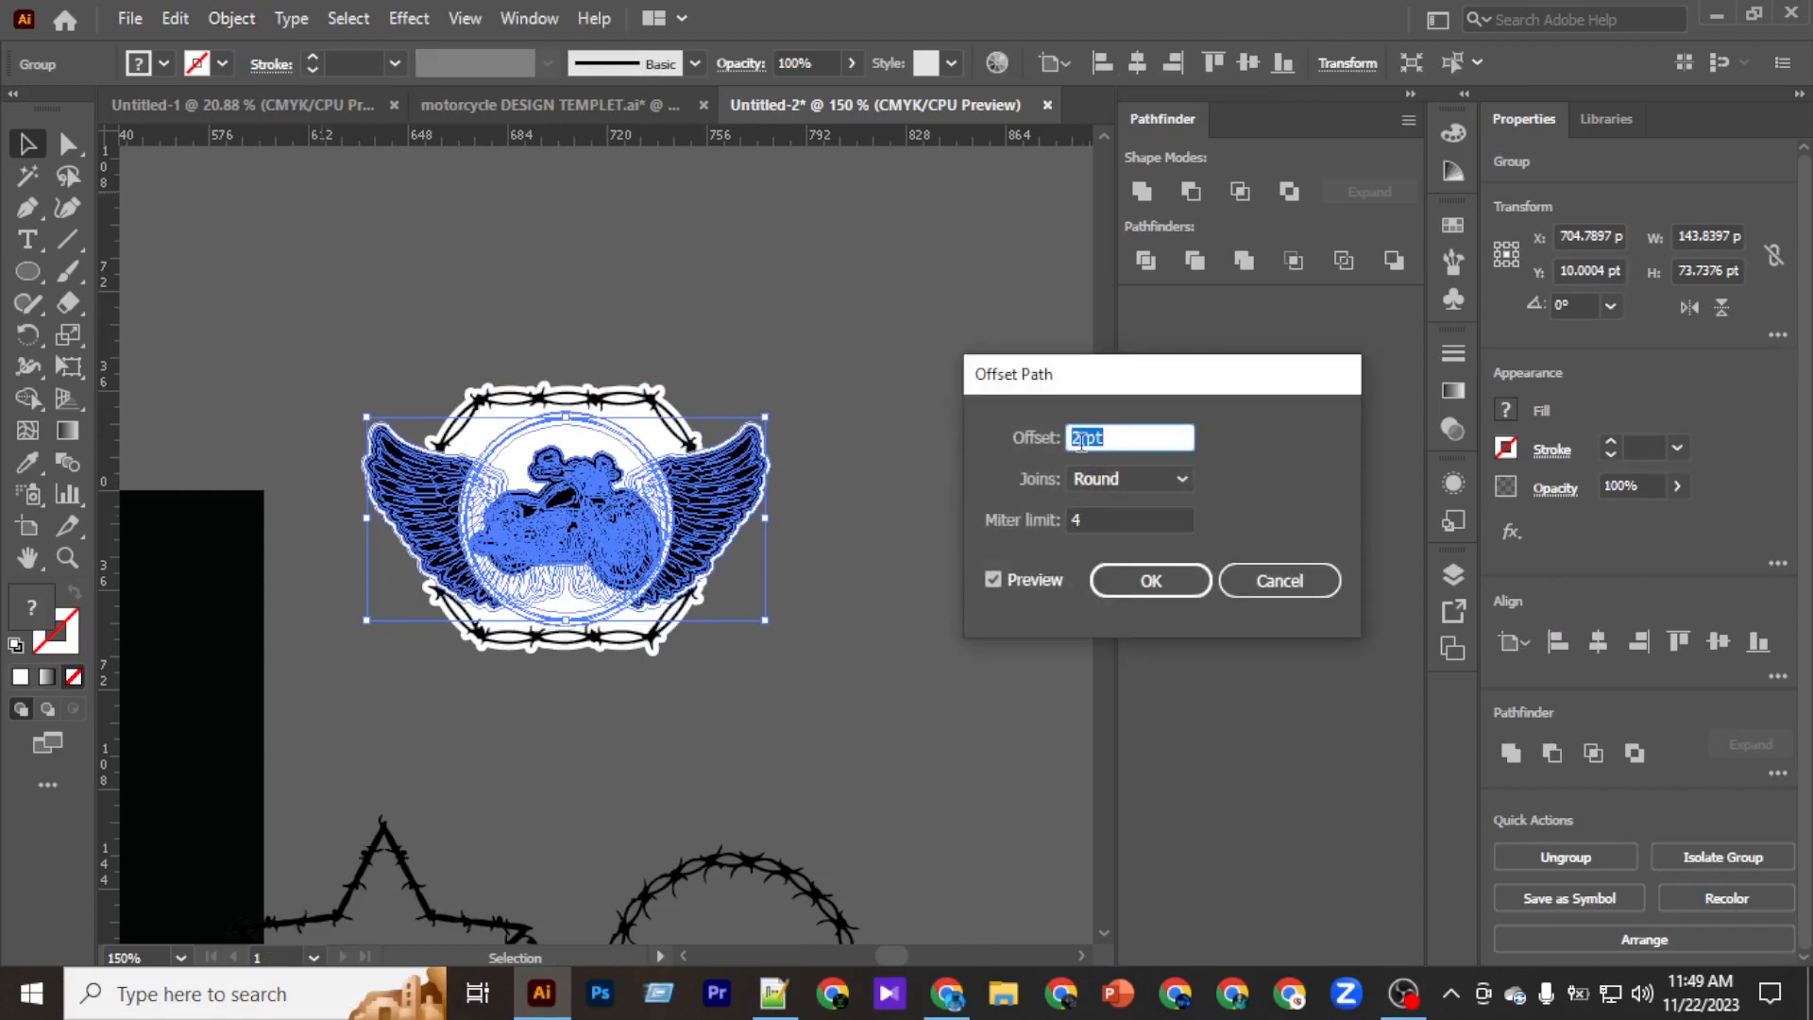
pyautogui.press('Up')
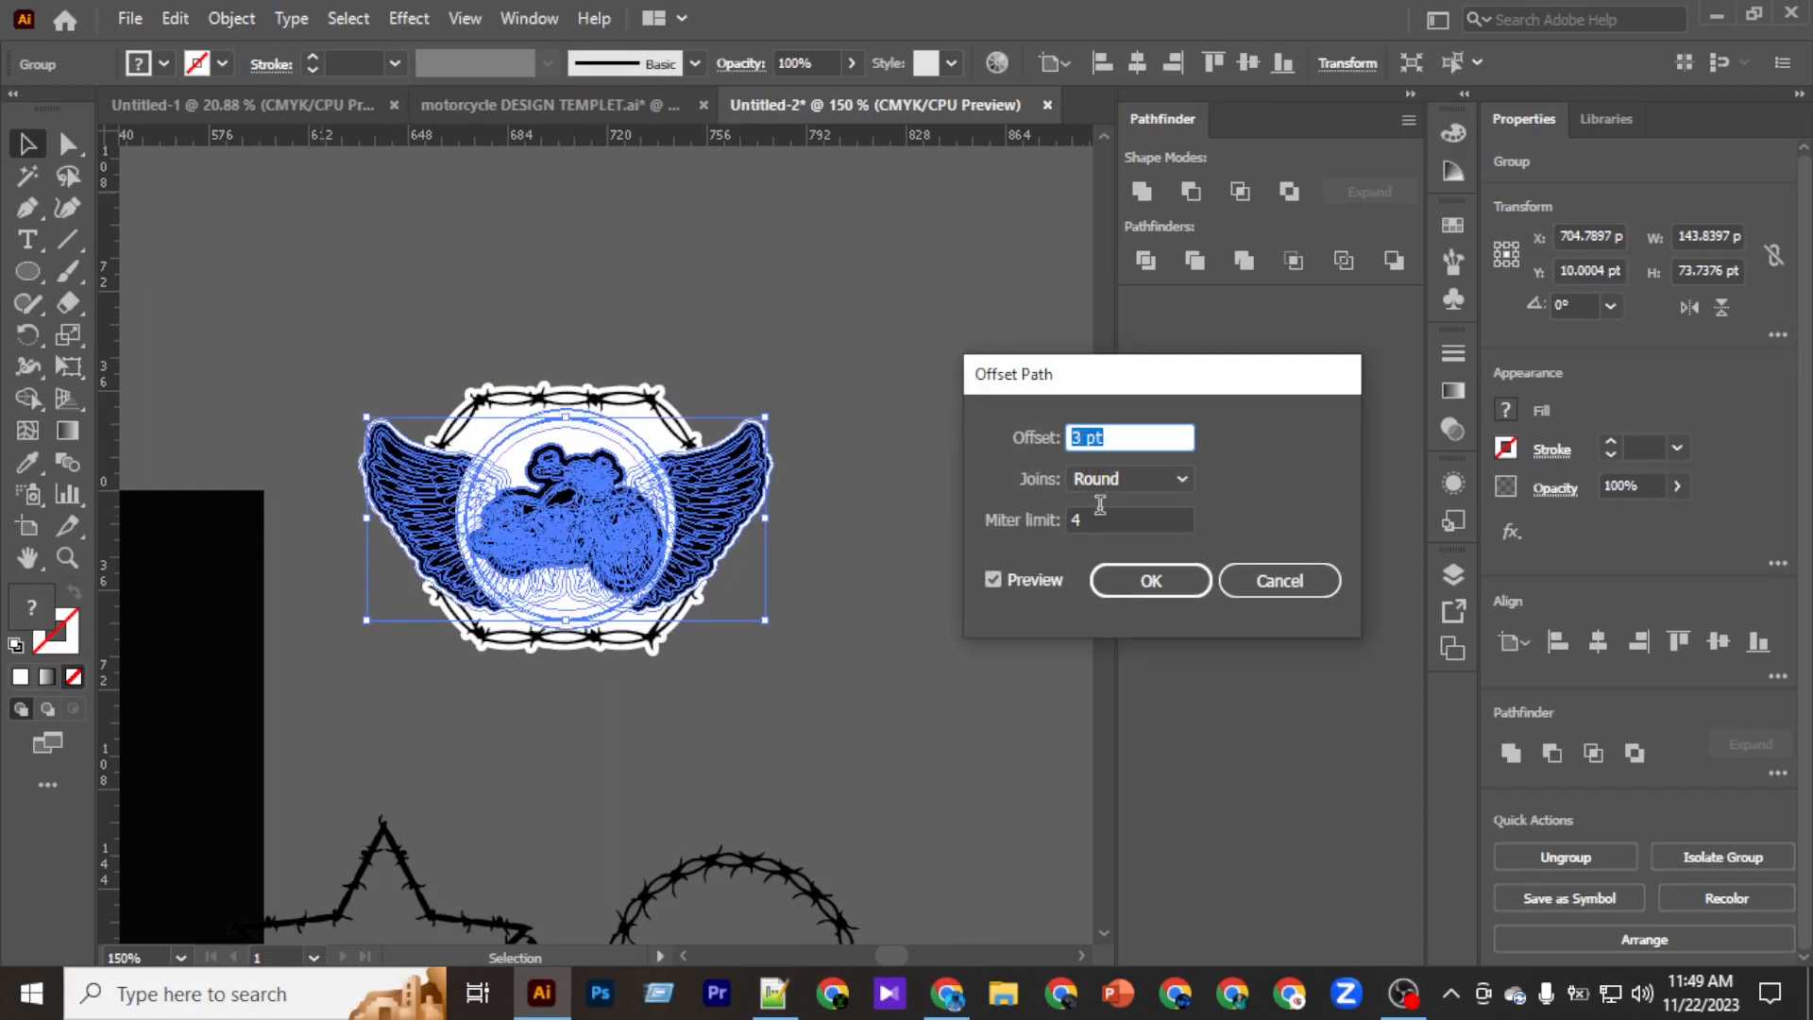
pyautogui.press('Up')
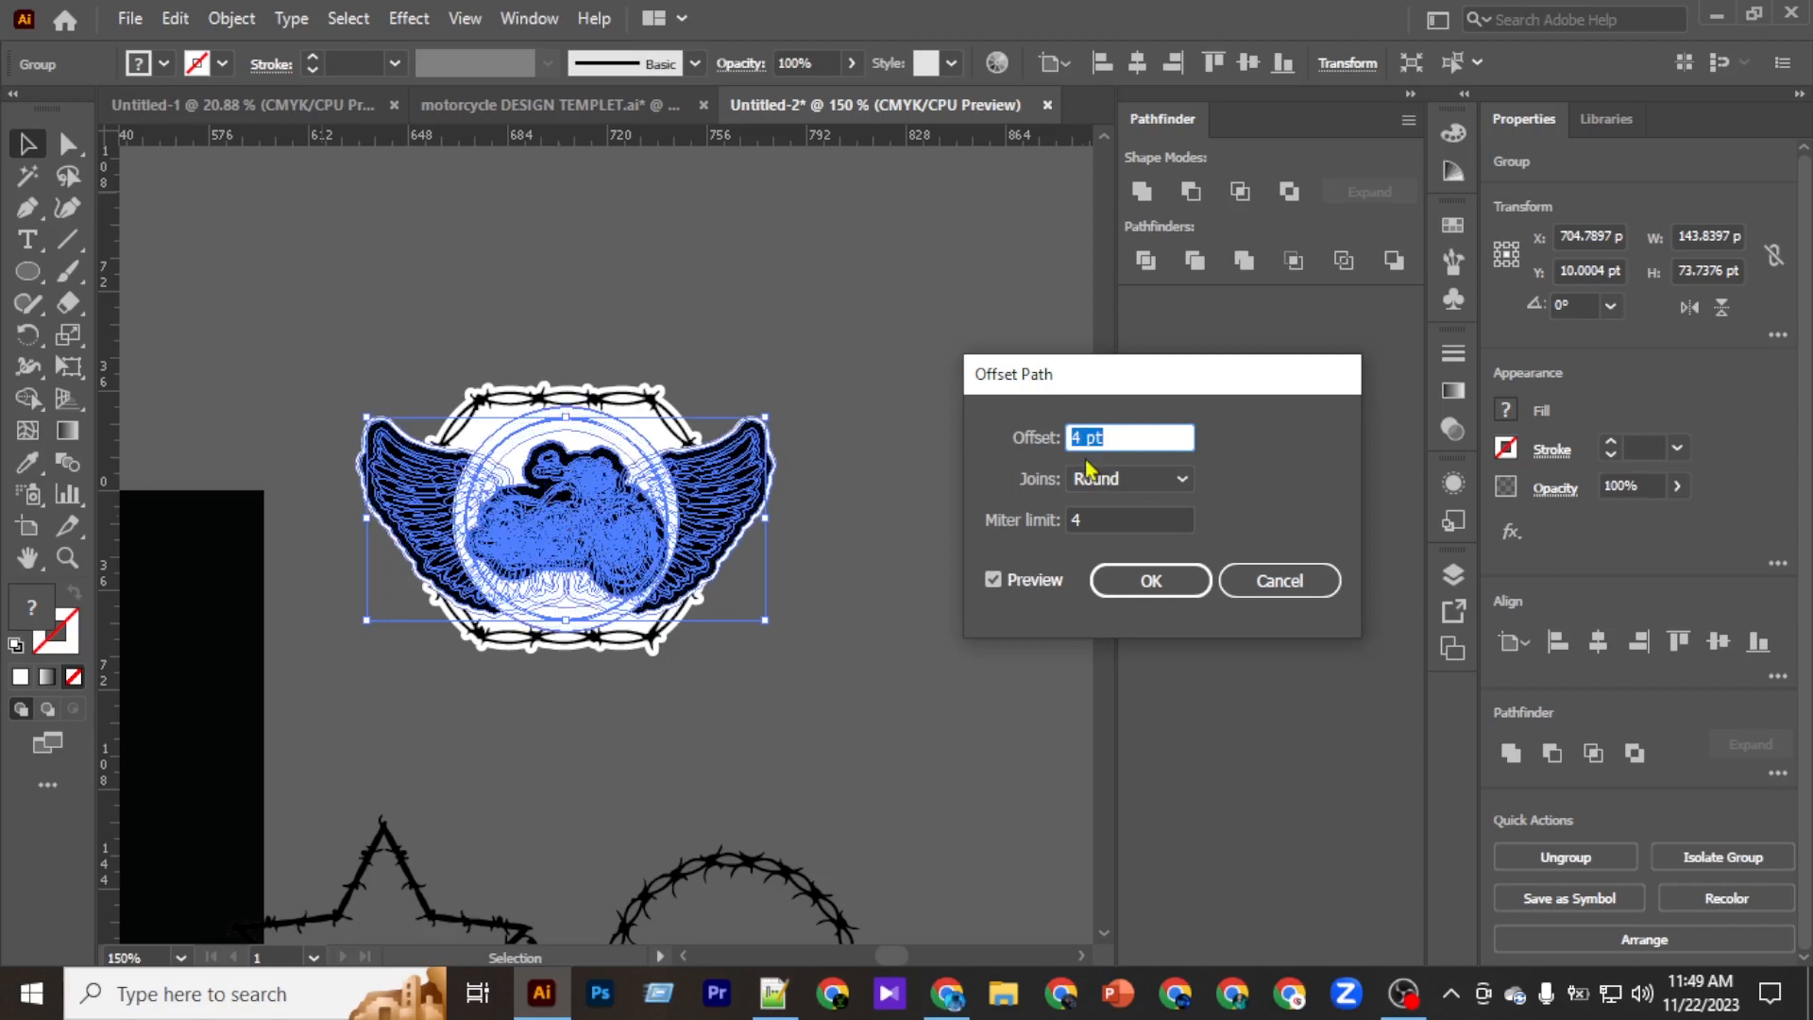
pyautogui.click(1133, 582)
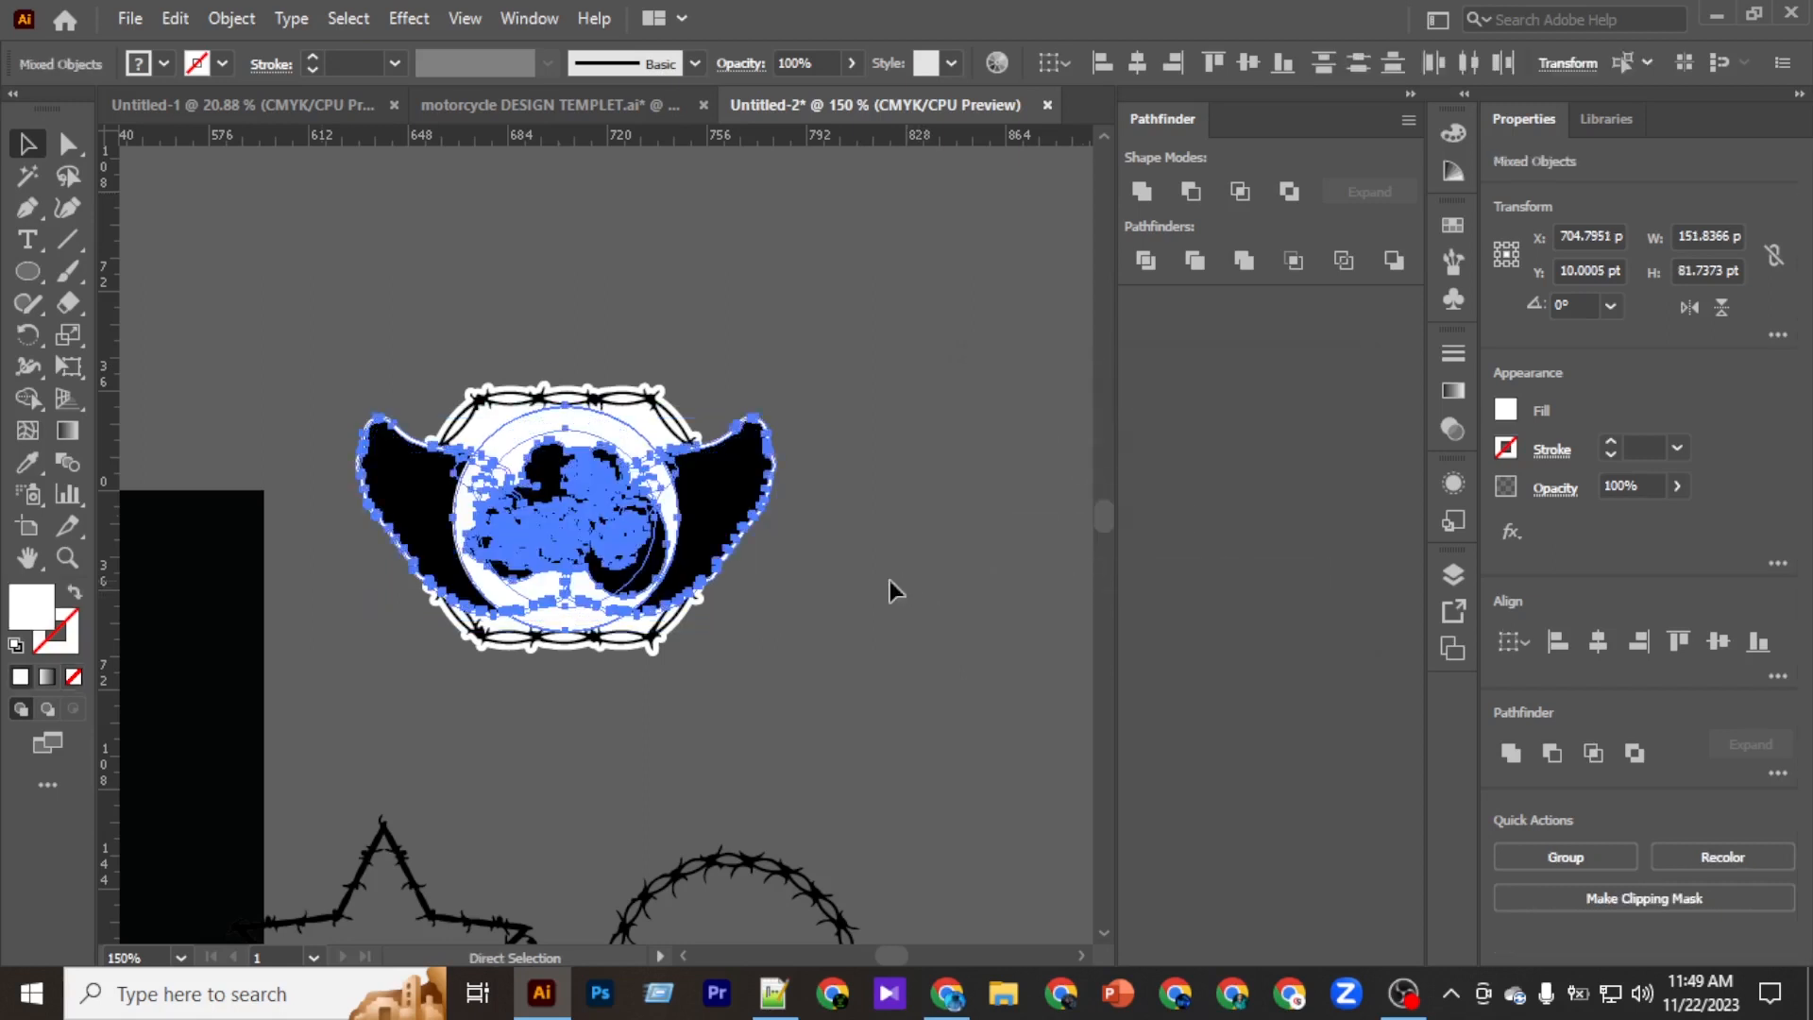
pyautogui.click(857, 574)
# Give the barbed-wire frame an opacity mask with Clip off and paste the offset outlines in place inside the mask.
pyautogui.click(625, 406)
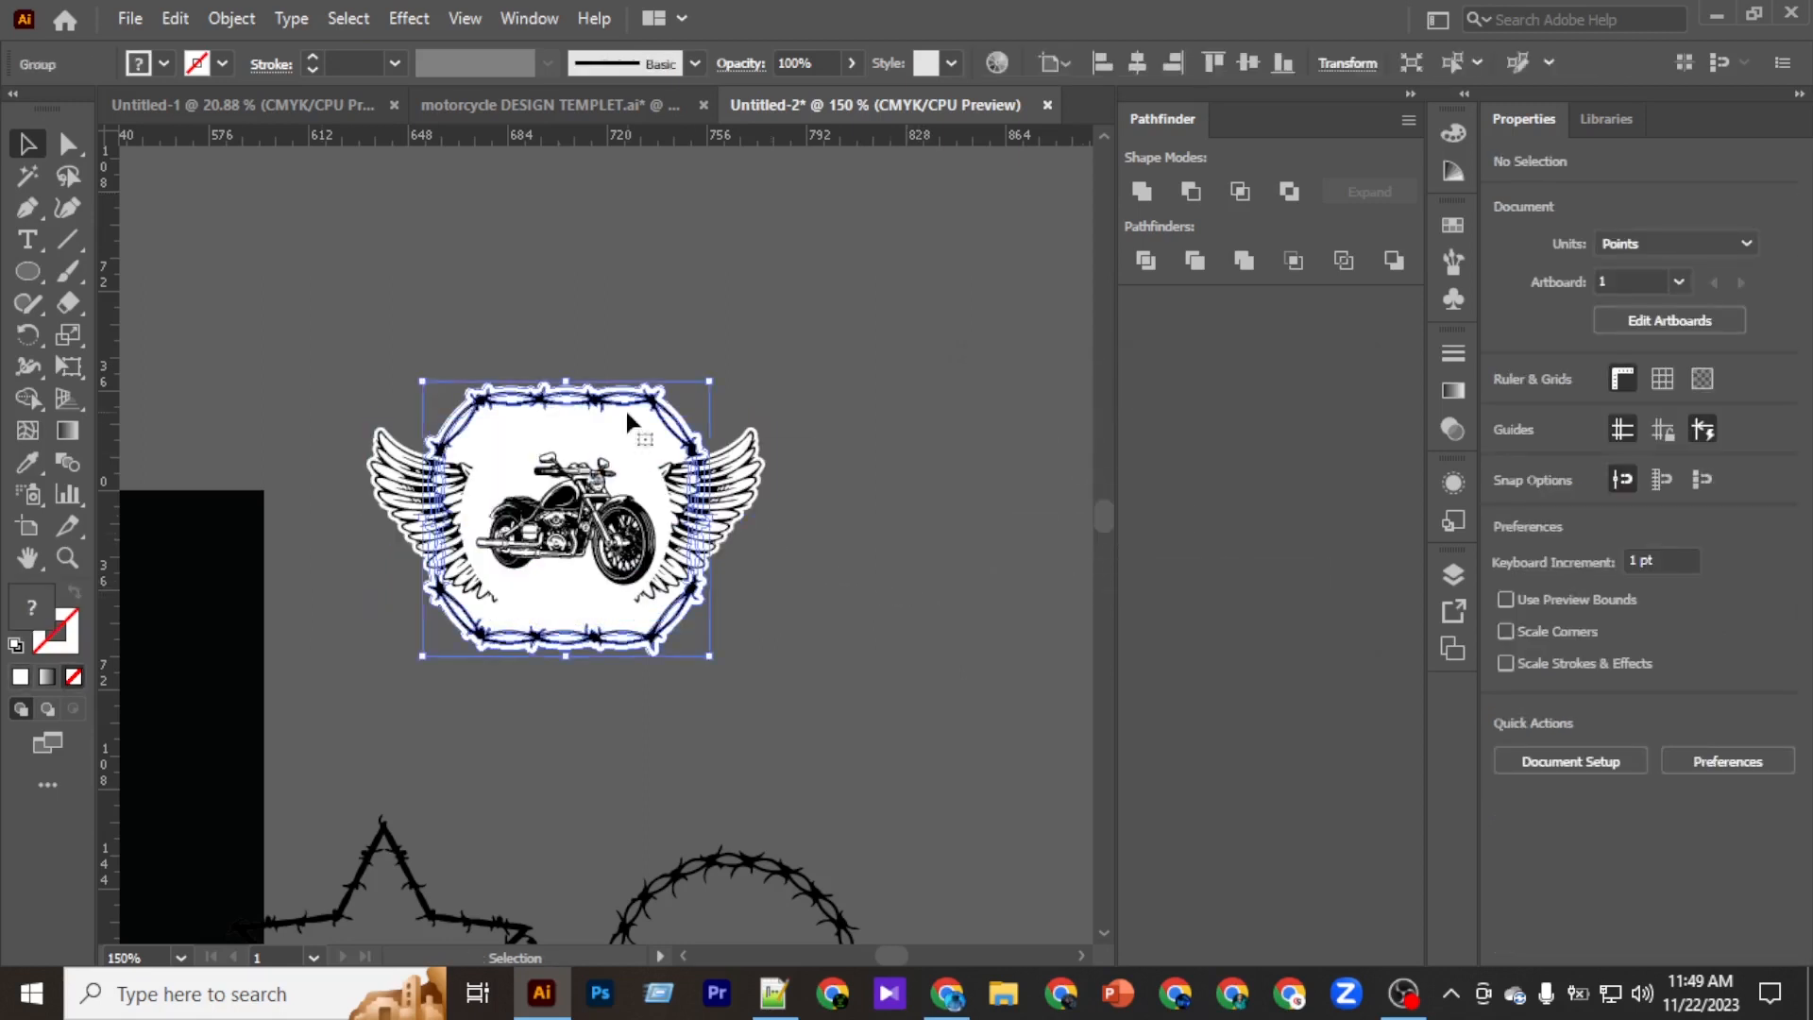
pyautogui.click(1409, 95)
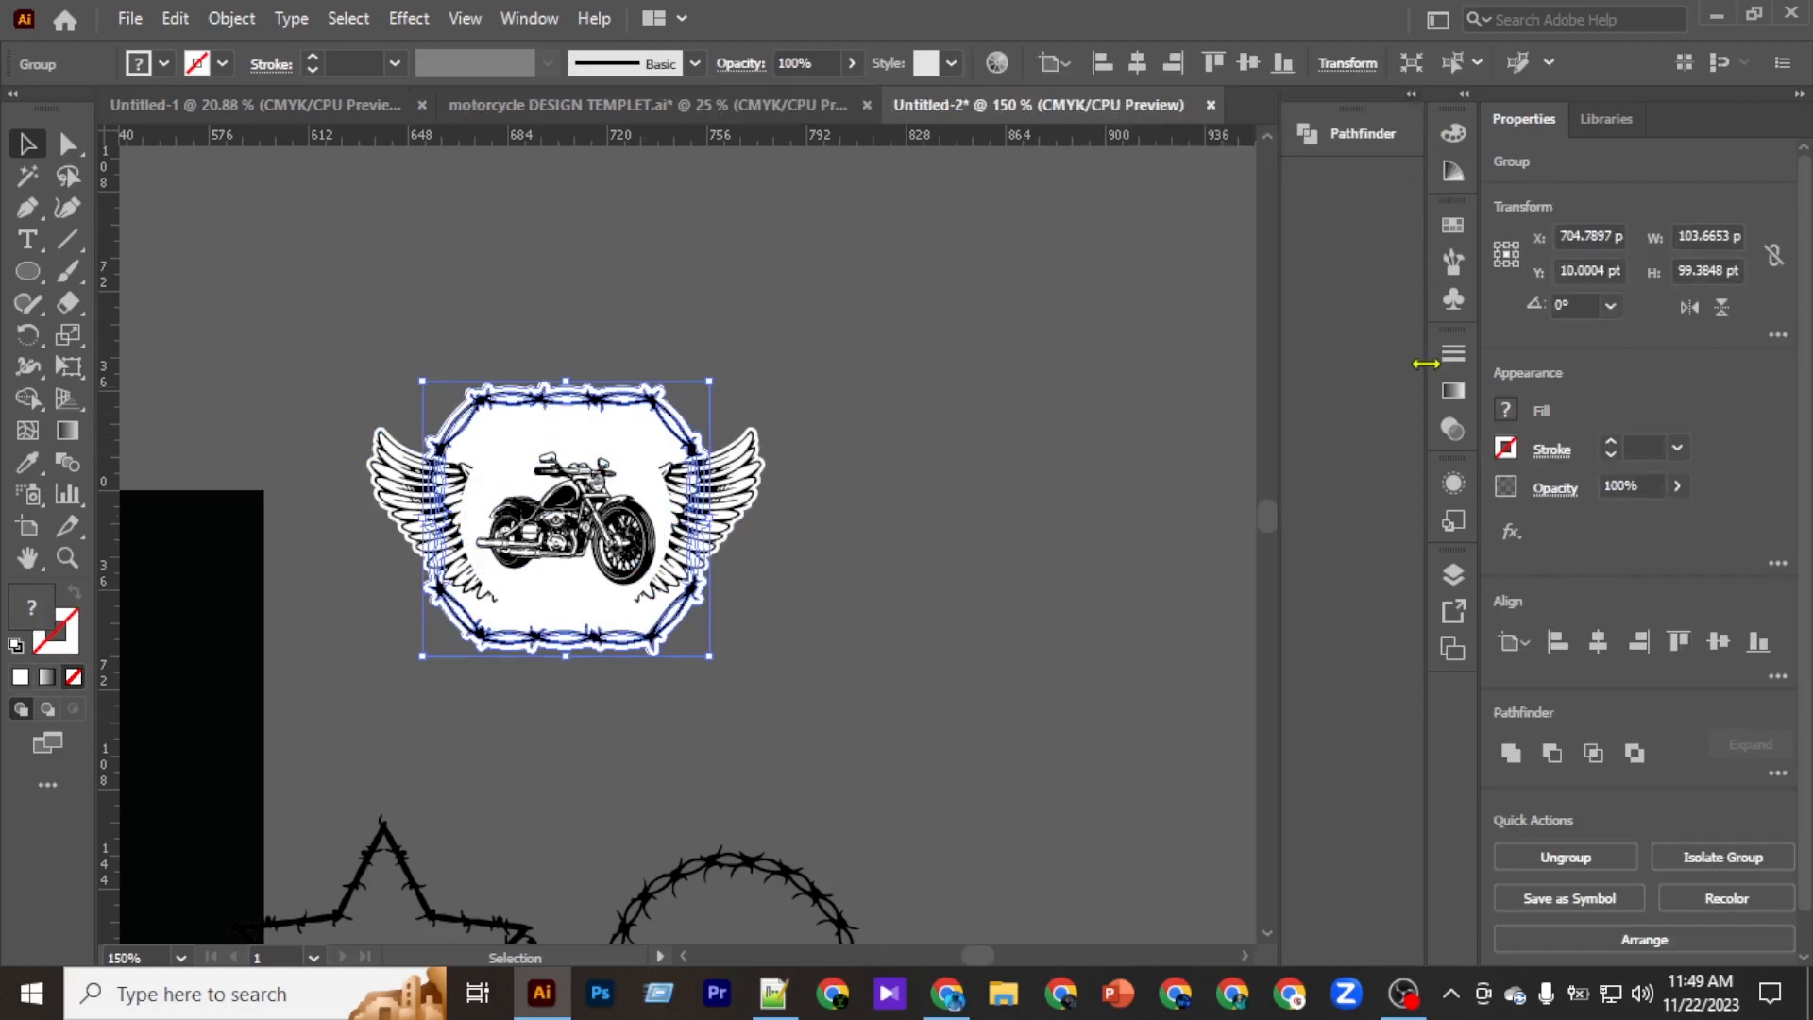
pyautogui.click(1453, 430)
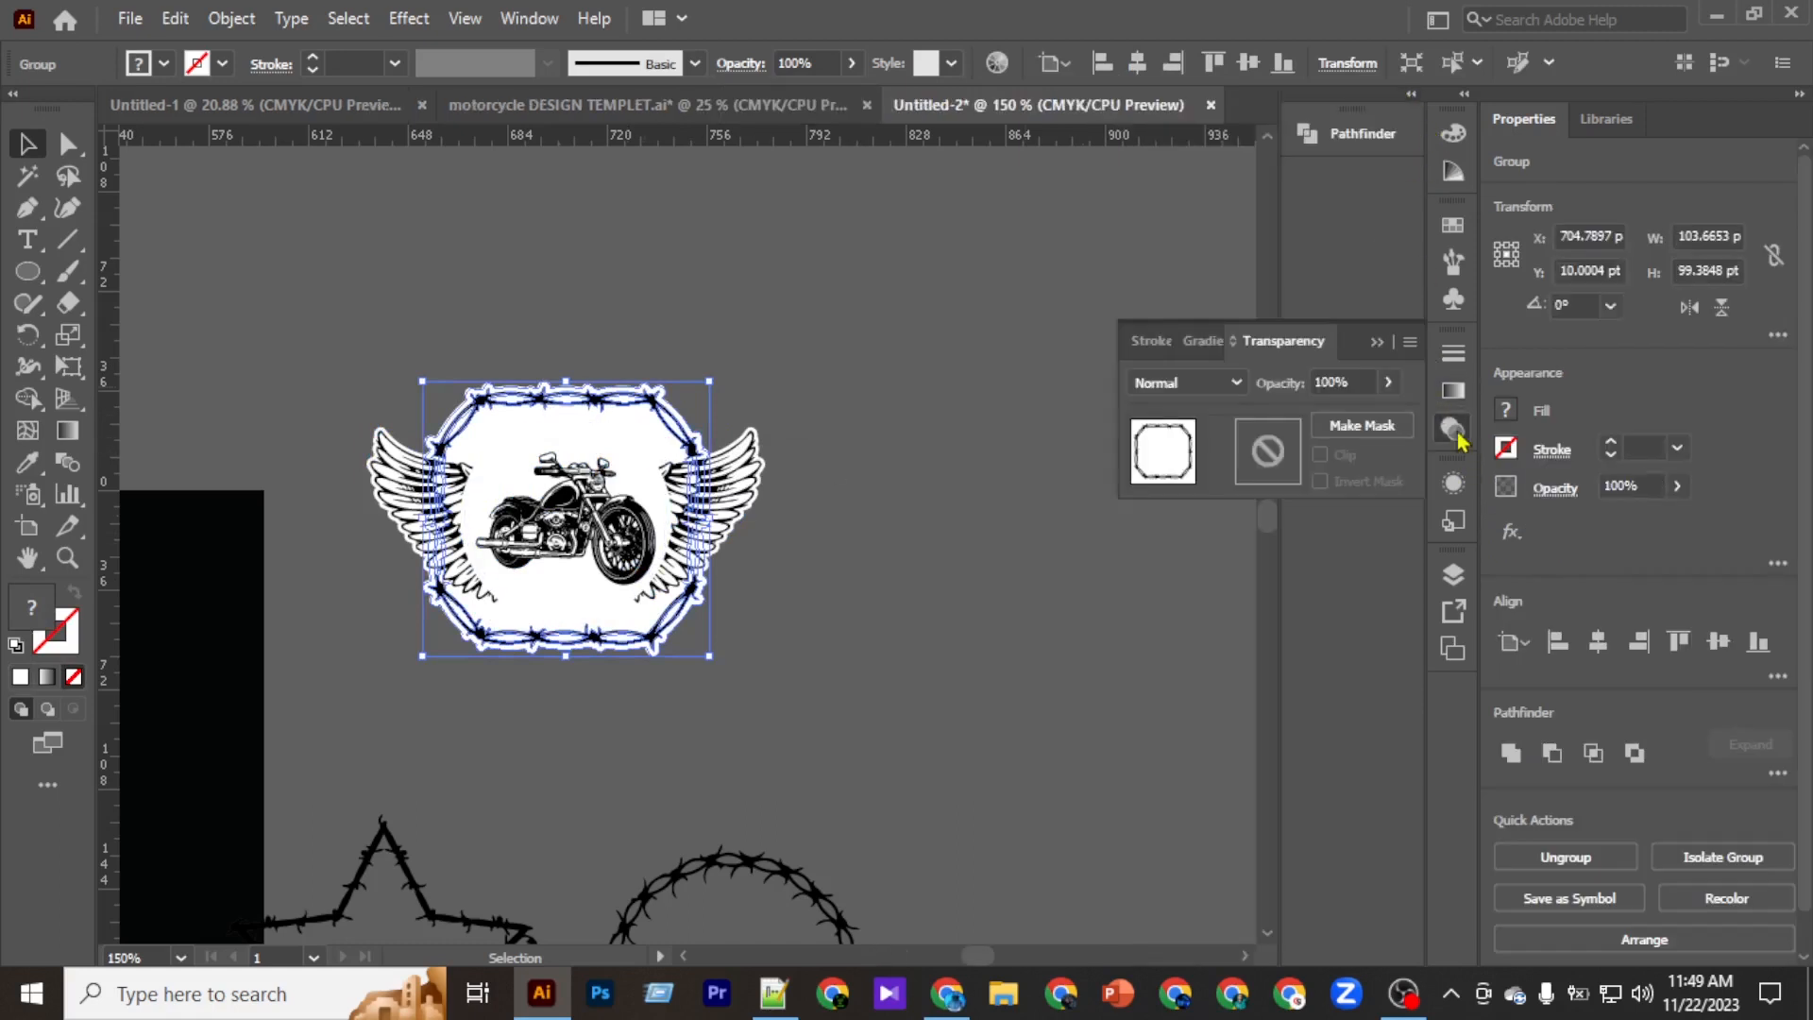
pyautogui.click(1374, 430)
pyautogui.click(1321, 455)
pyautogui.click(1269, 463)
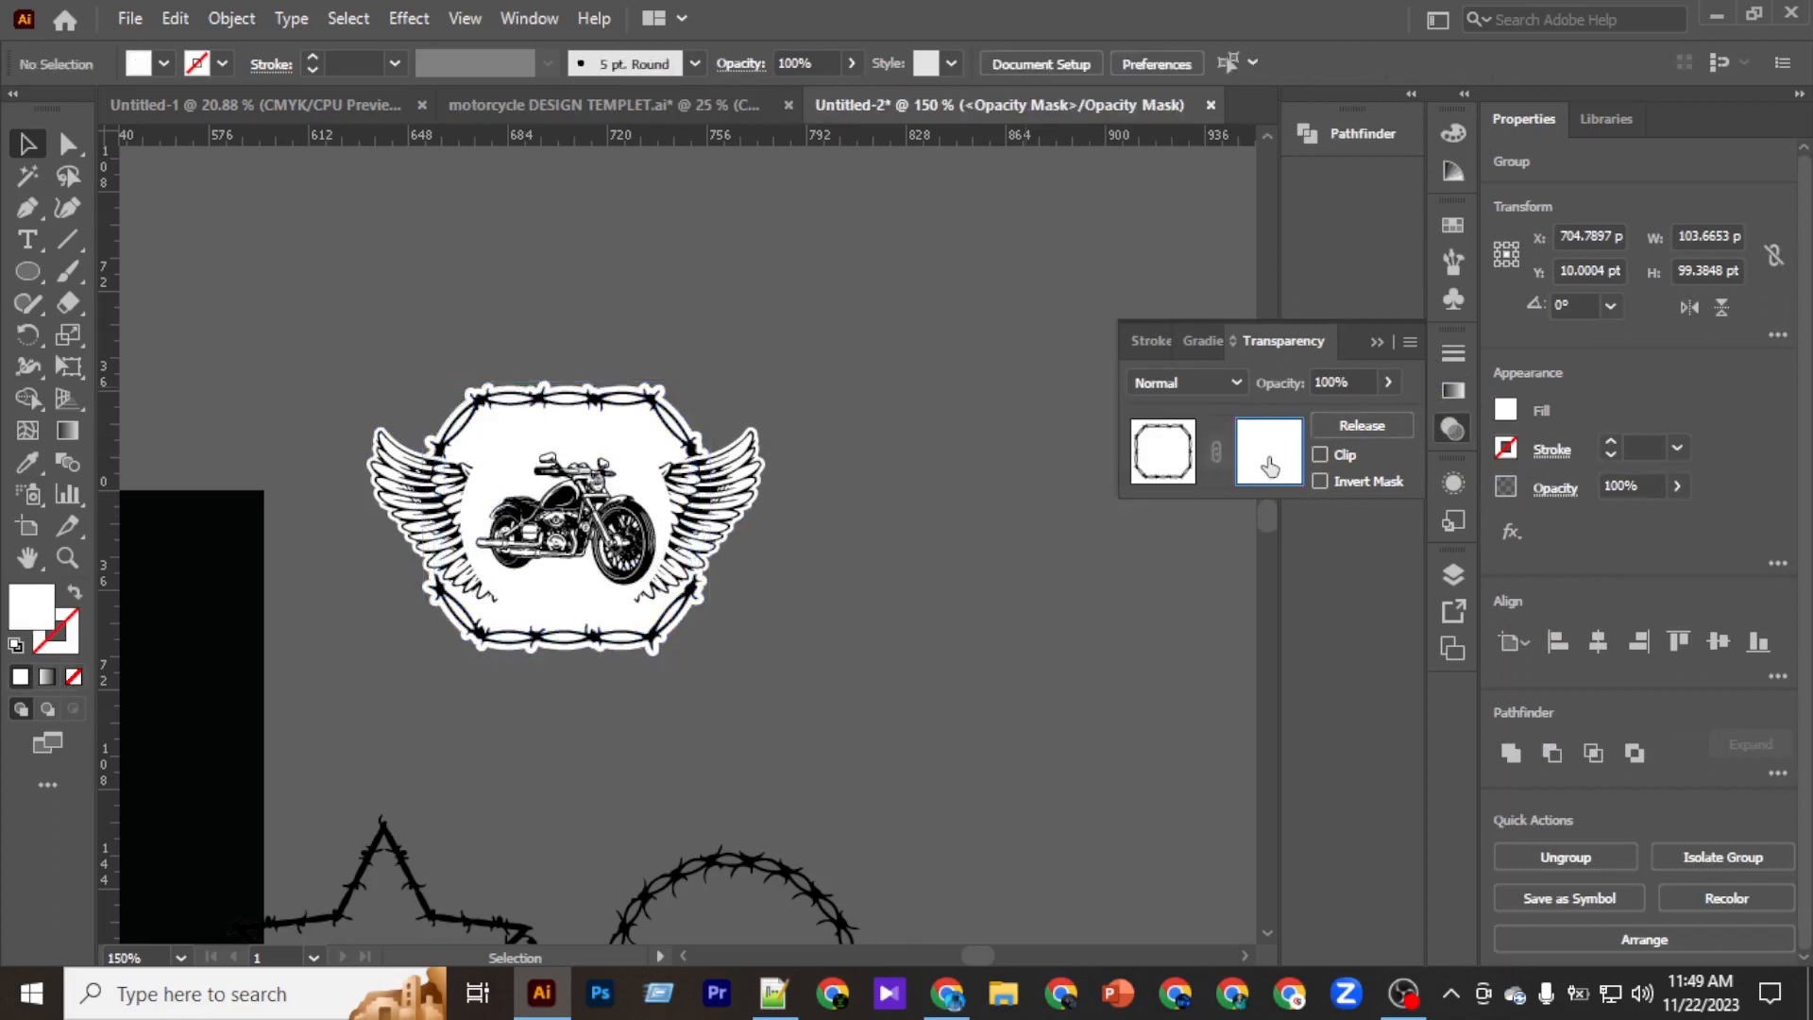
pyautogui.hotkey('ctrl', 'f')
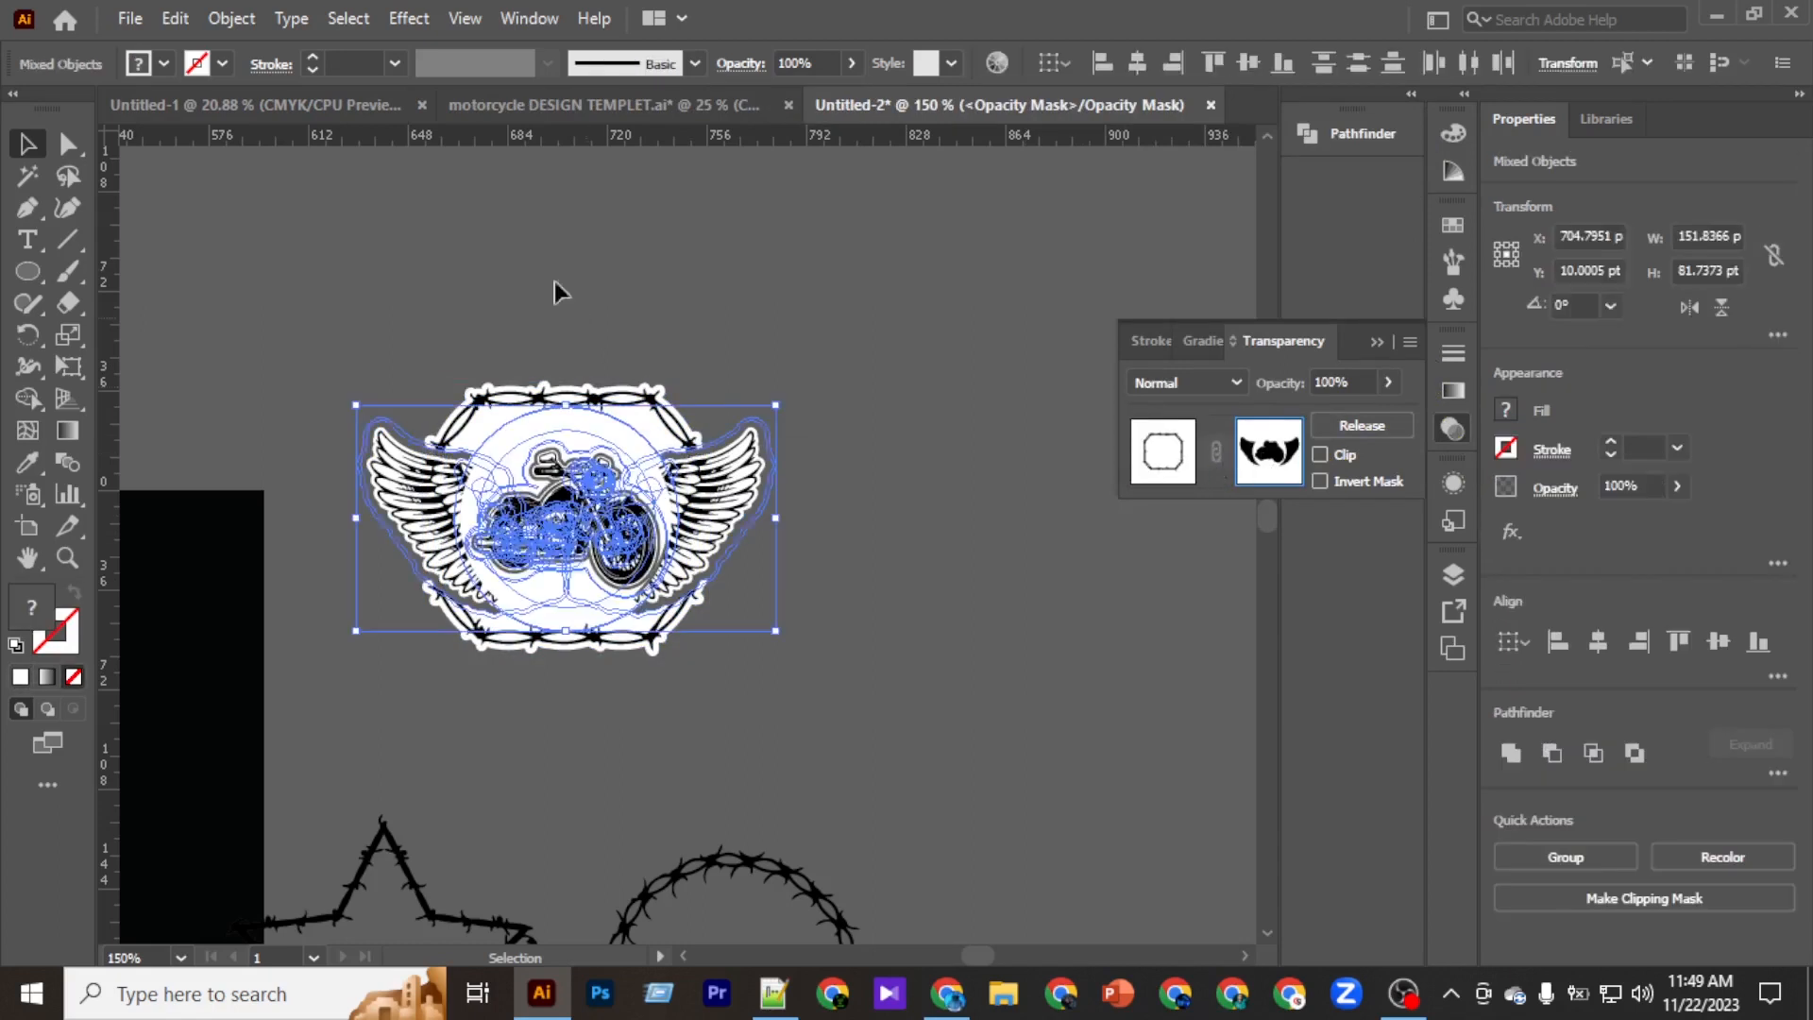
# Fill the mask's outlines with black and leave mask editing to return to the frame artwork.
pyautogui.click(166, 66)
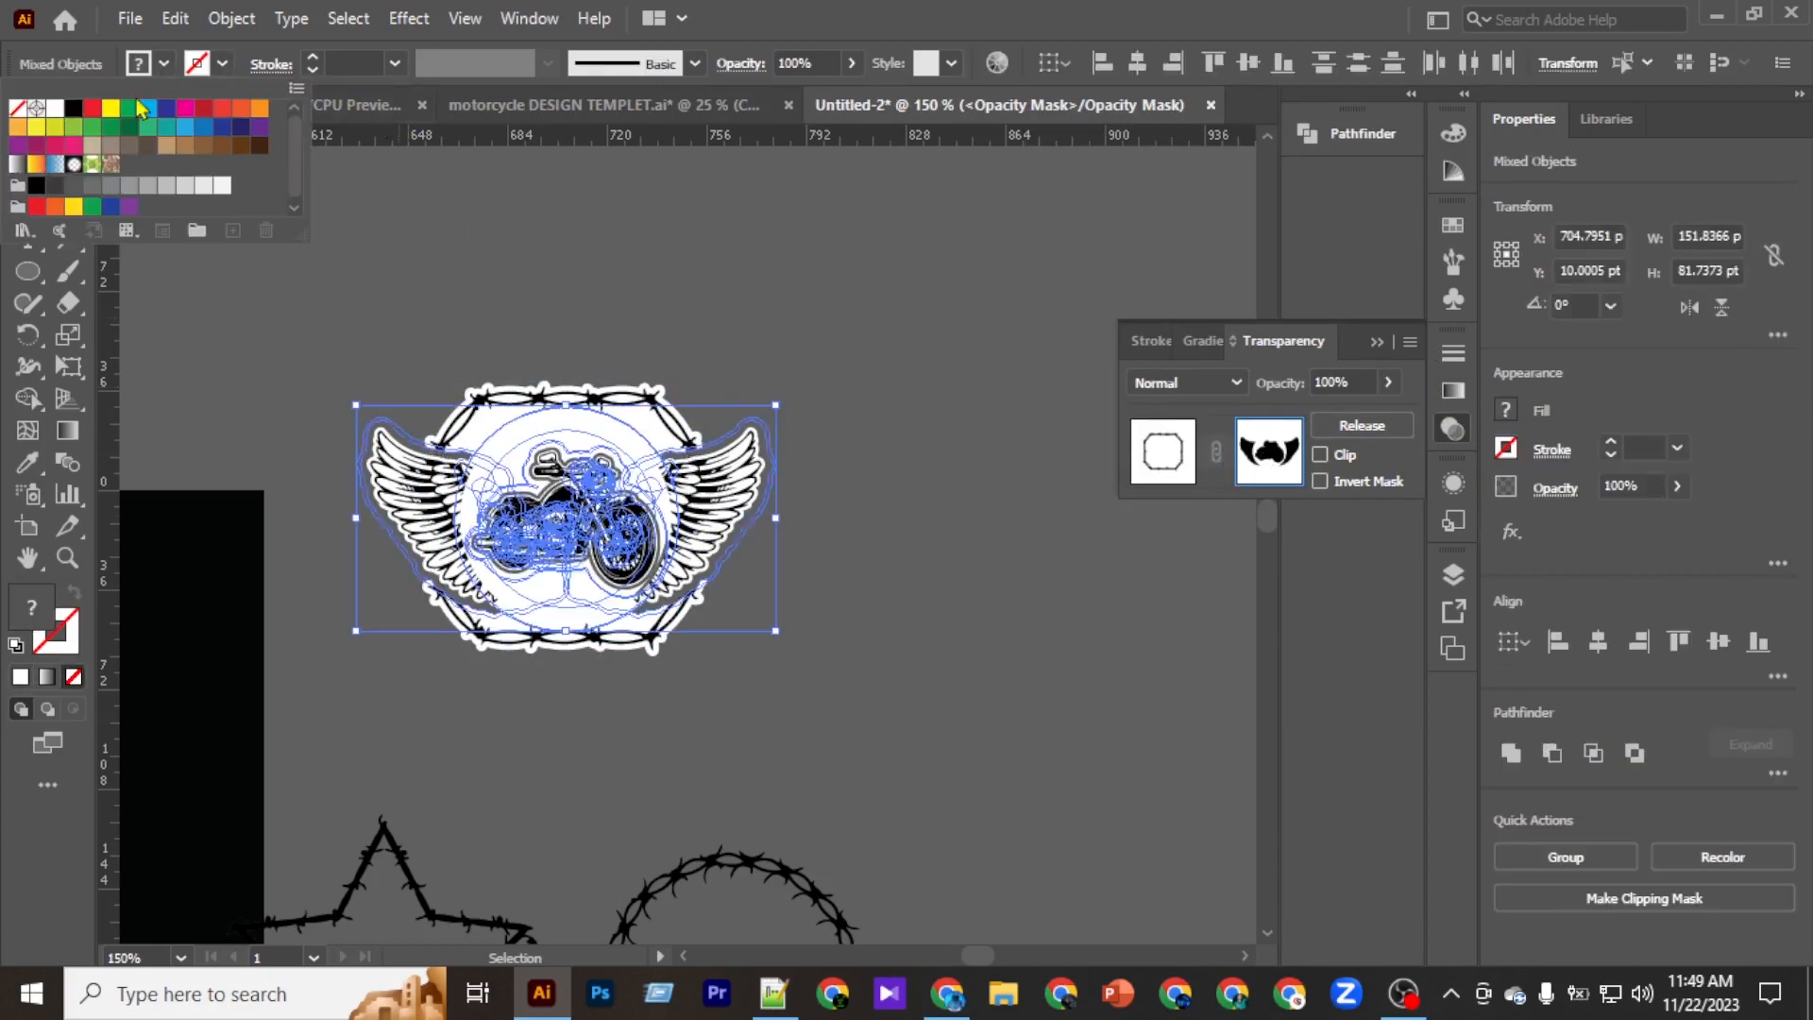
pyautogui.click(73, 109)
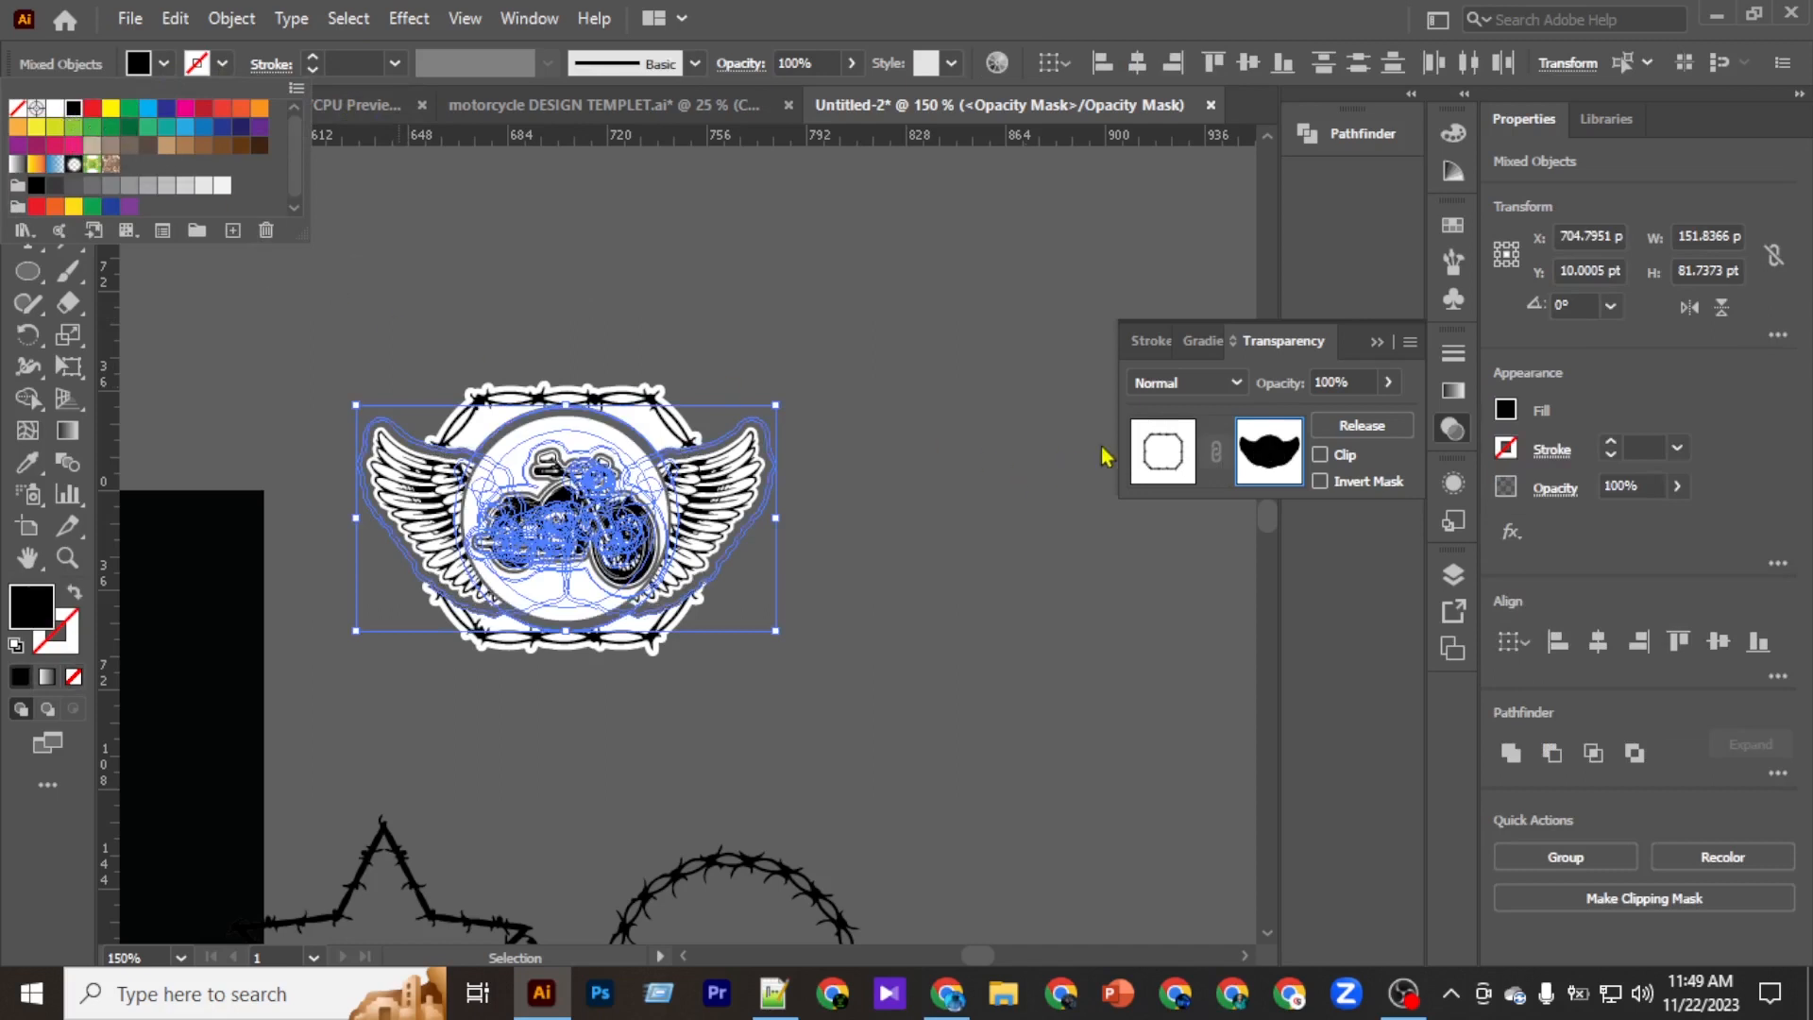
pyautogui.click(1139, 450)
pyautogui.click(1139, 450)
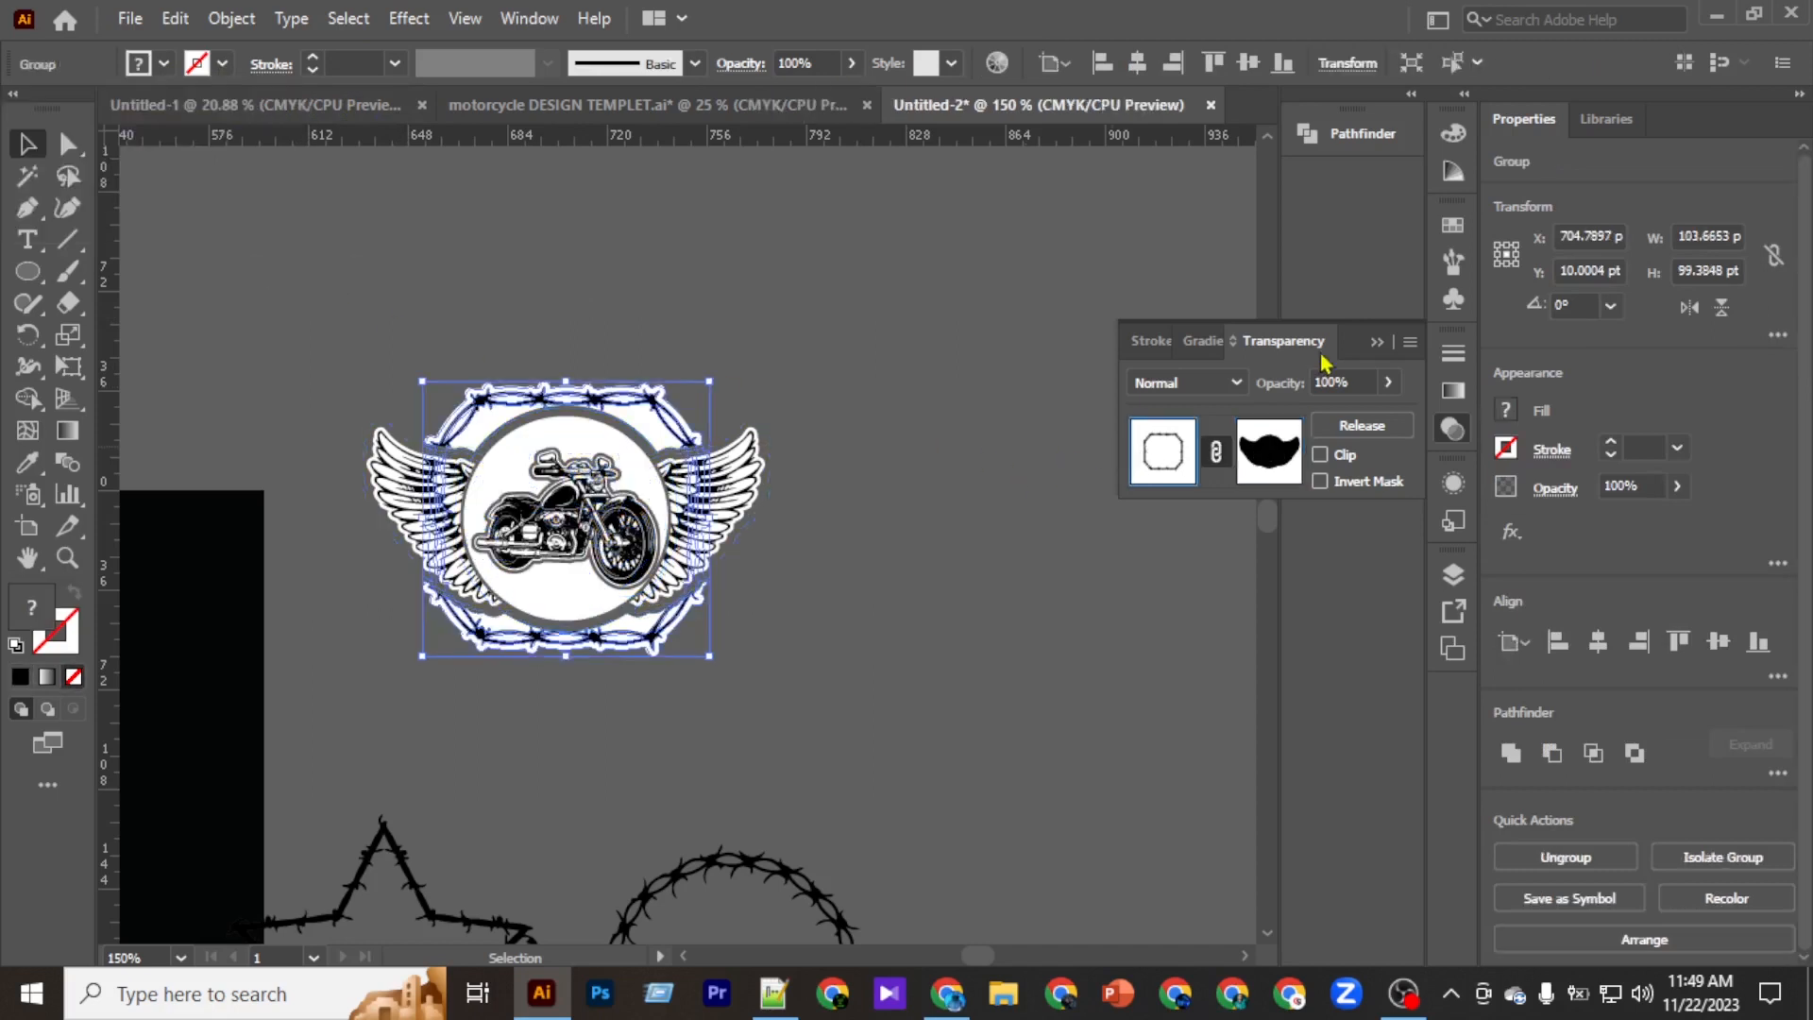
pyautogui.click(1374, 344)
pyautogui.click(882, 400)
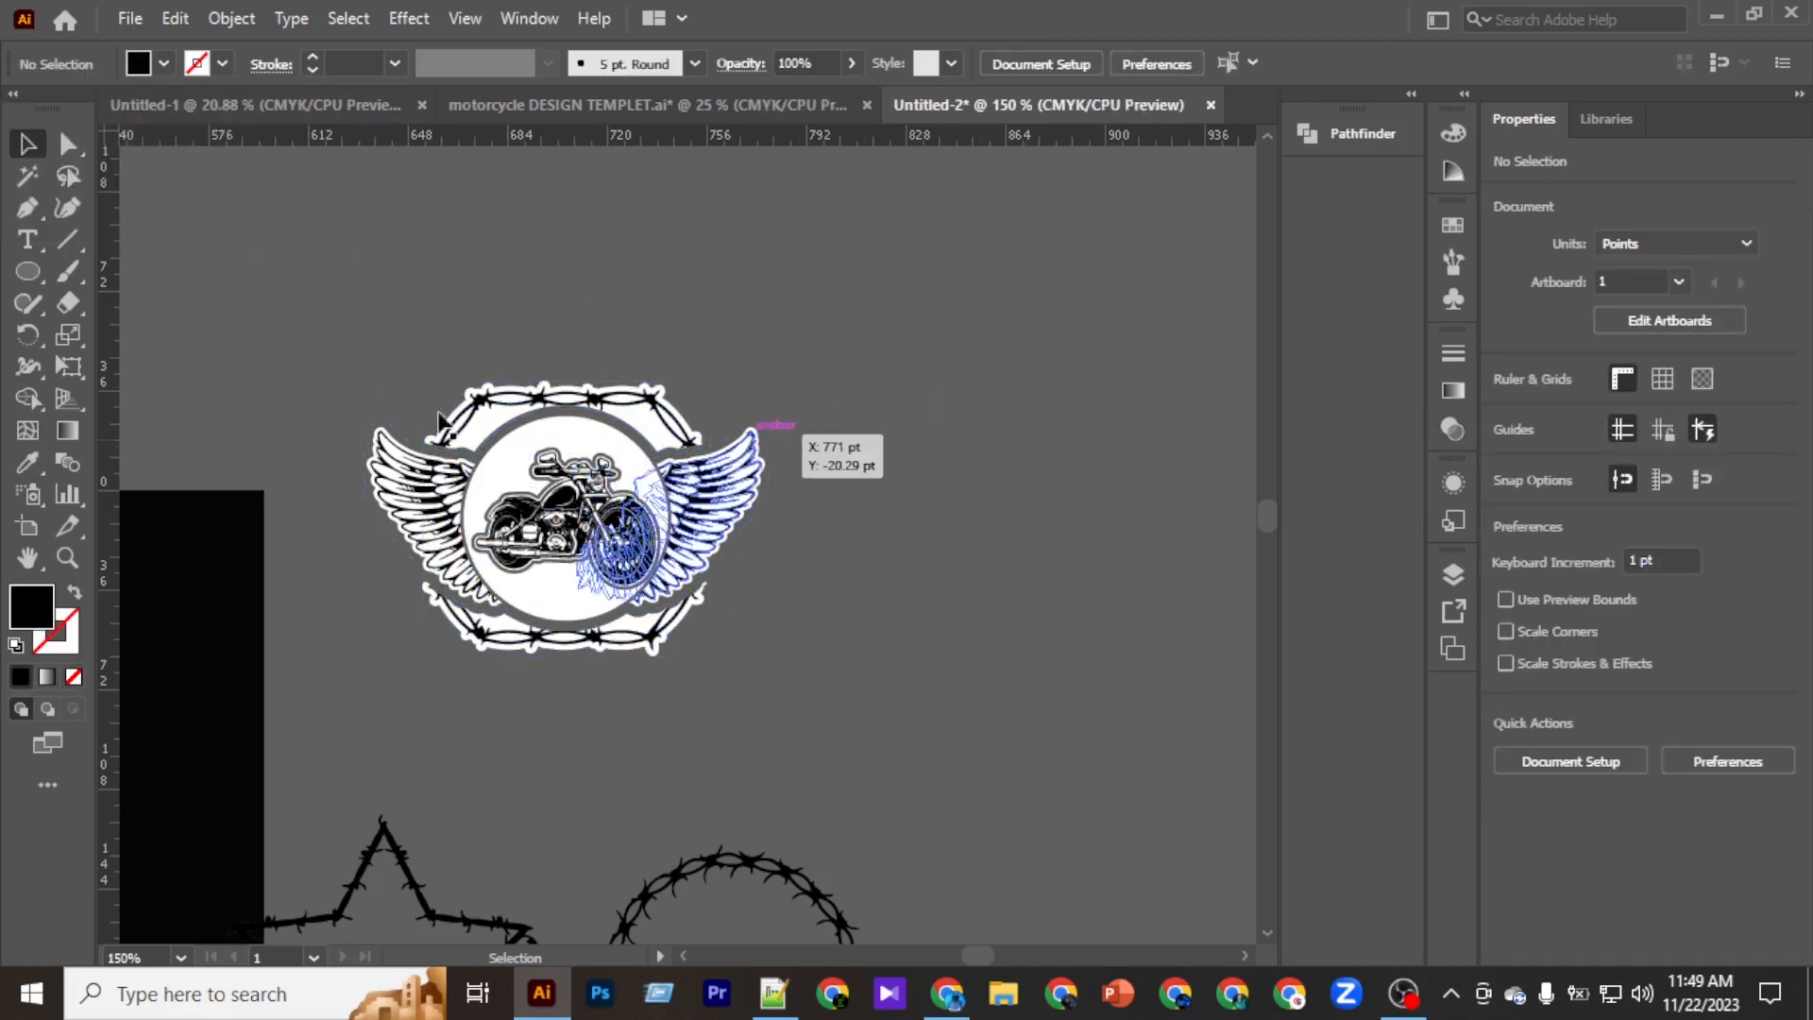
pyautogui.moveTo(299, 295); pyautogui.dragTo(893, 765)
pyautogui.hotkey('ctrl', 'shift', 'g')
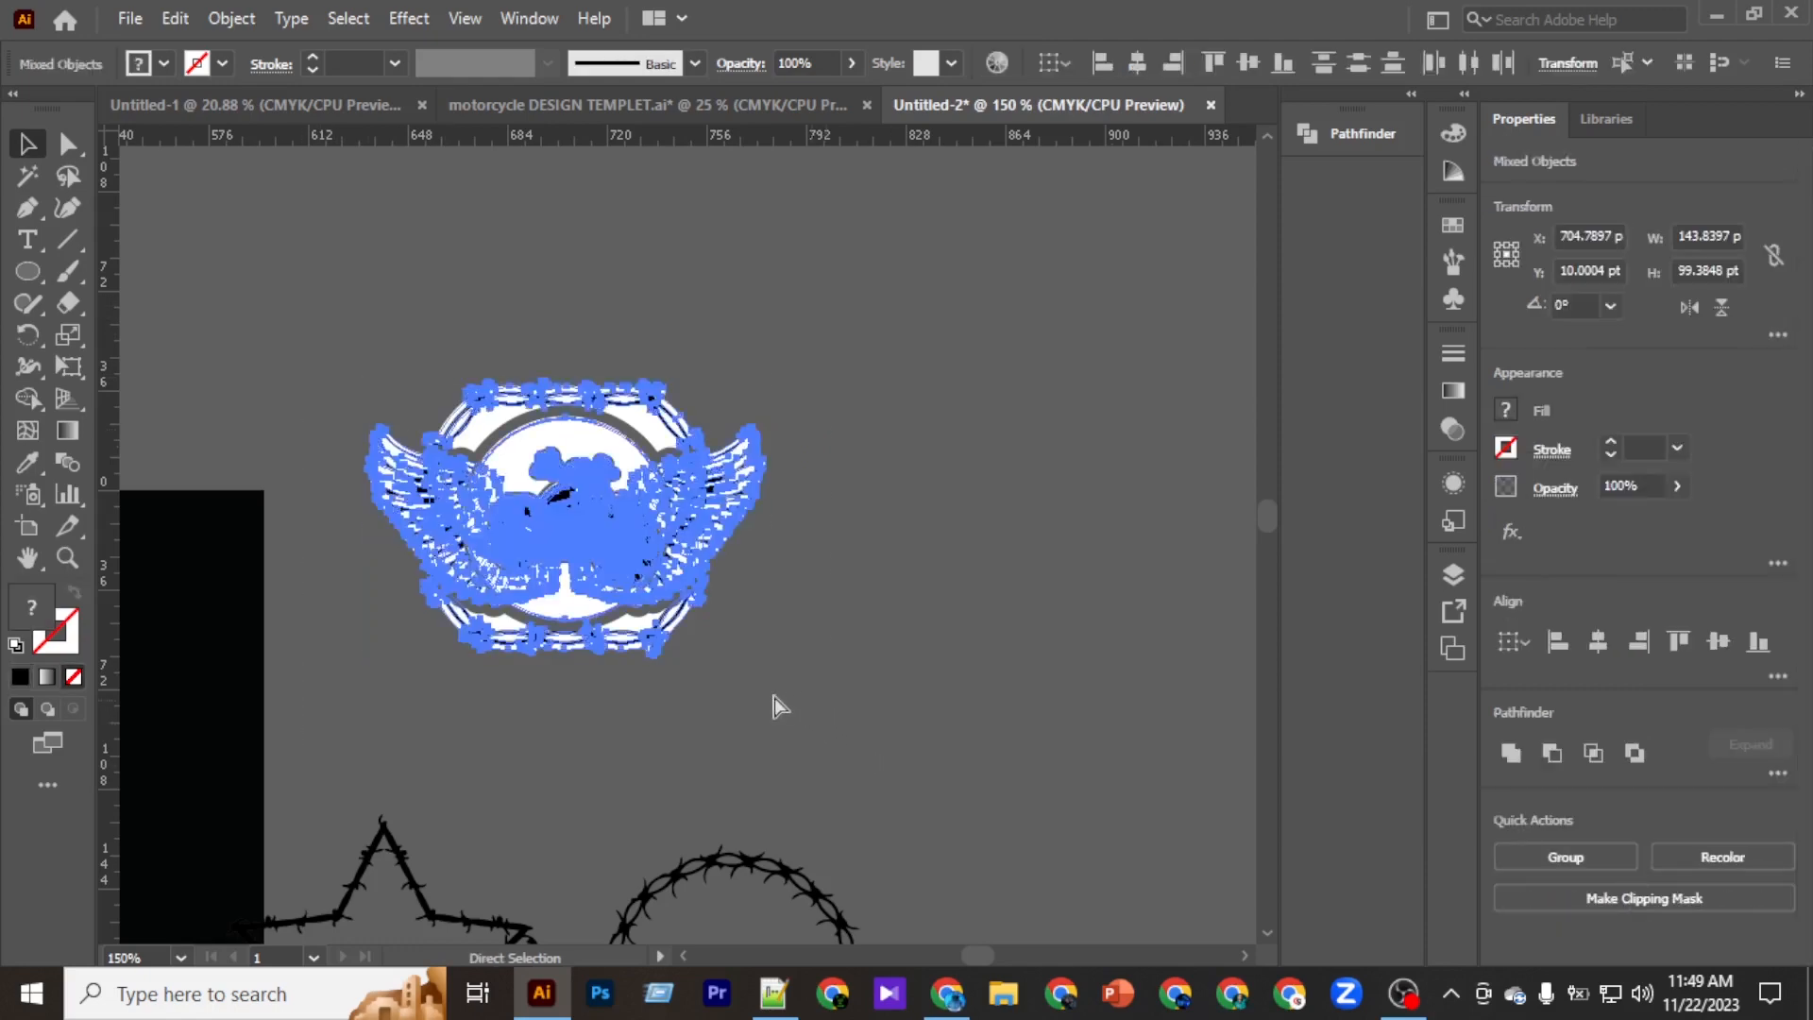
pyautogui.hotkey('ctrl', 'v')
pyautogui.click(898, 757)
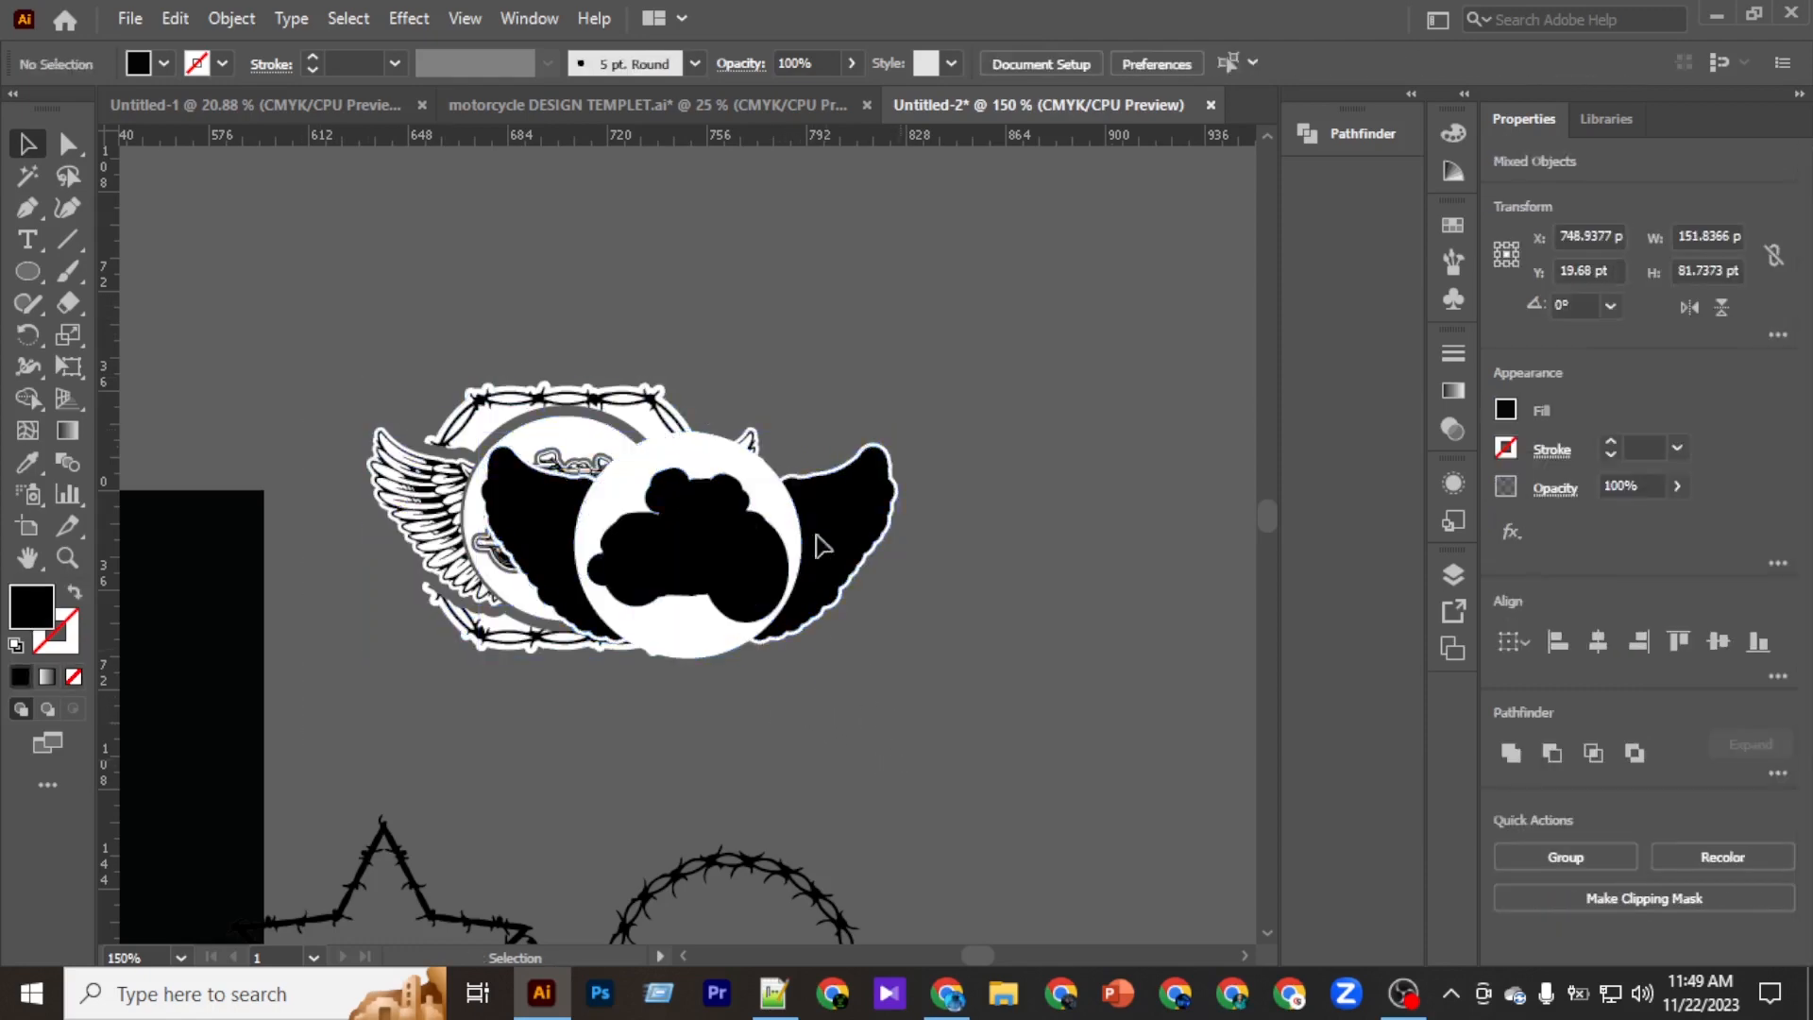
pyautogui.click(857, 580)
pyautogui.press('Delete')
pyautogui.hotkey('ctrl', 'z')
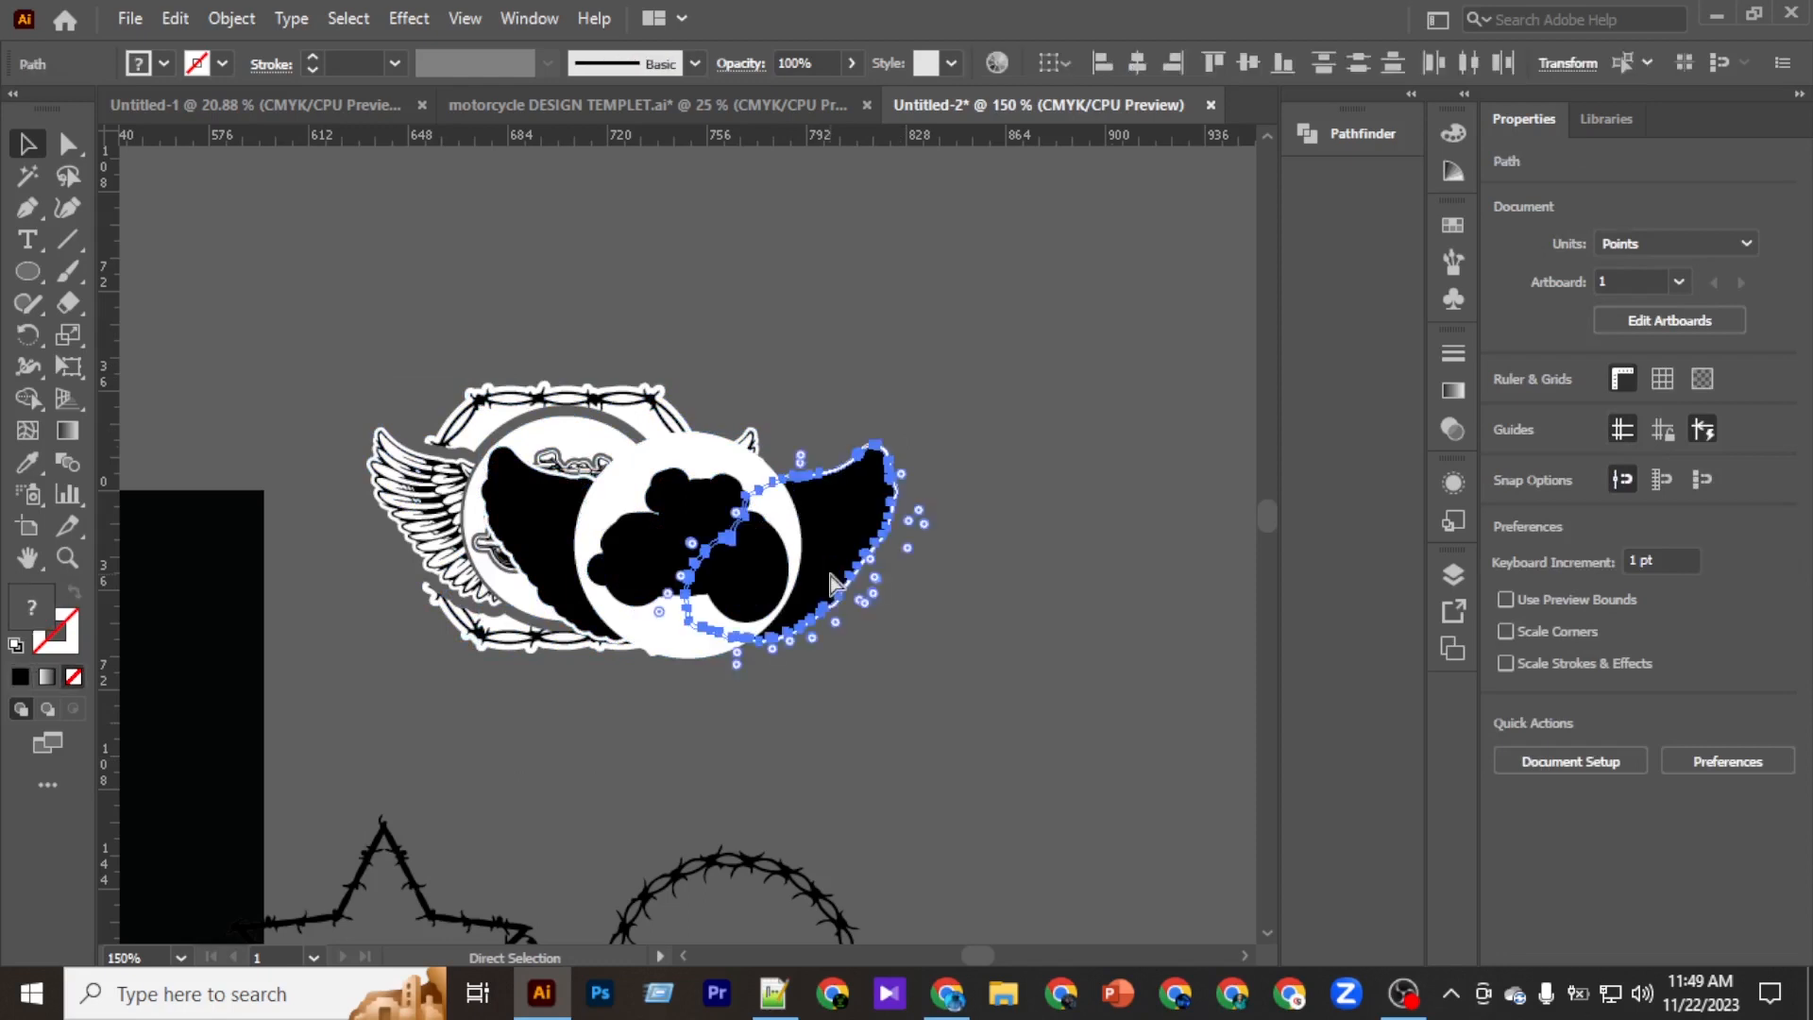
pyautogui.hotkey('ctrl', 'z')
pyautogui.hotkey('ctrl', 'z')
# Group the small emblem with its masked frame and centre the group horizontally and vertically on the black artboard.
pyautogui.moveTo(279, 296); pyautogui.dragTo(844, 757)
pyautogui.hotkey('ctrl', 'g')
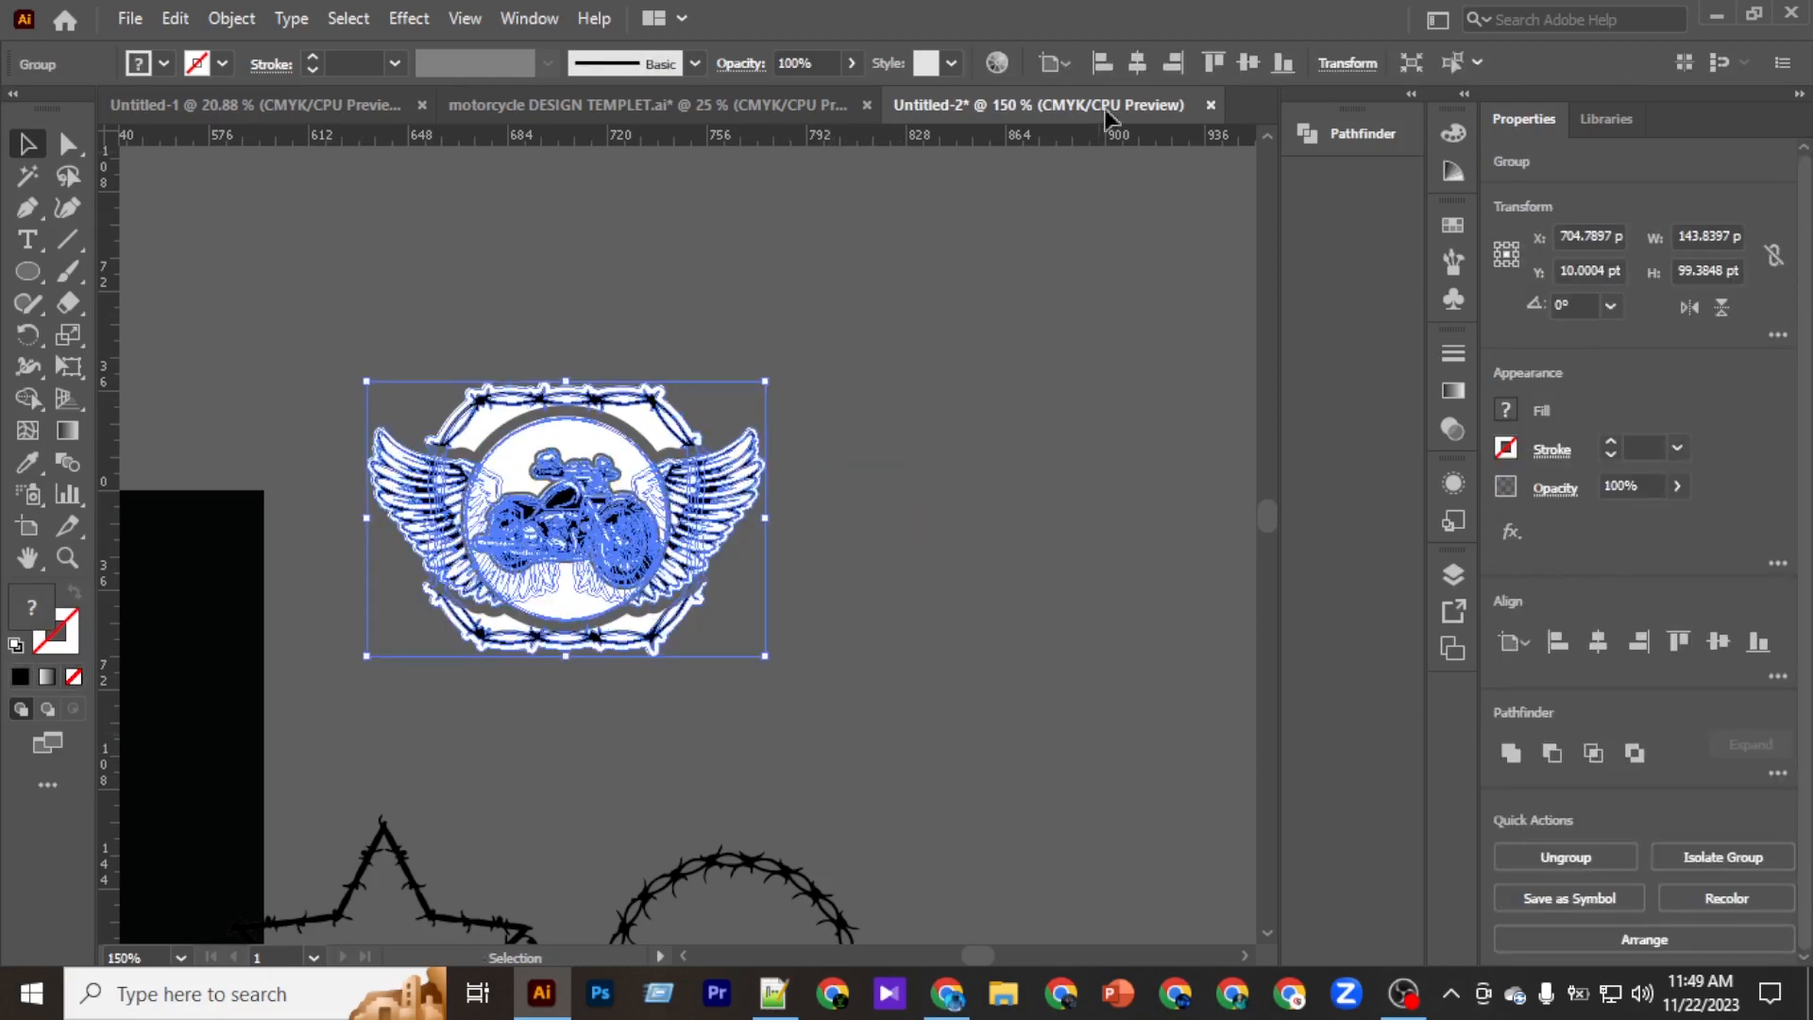
pyautogui.click(1138, 64)
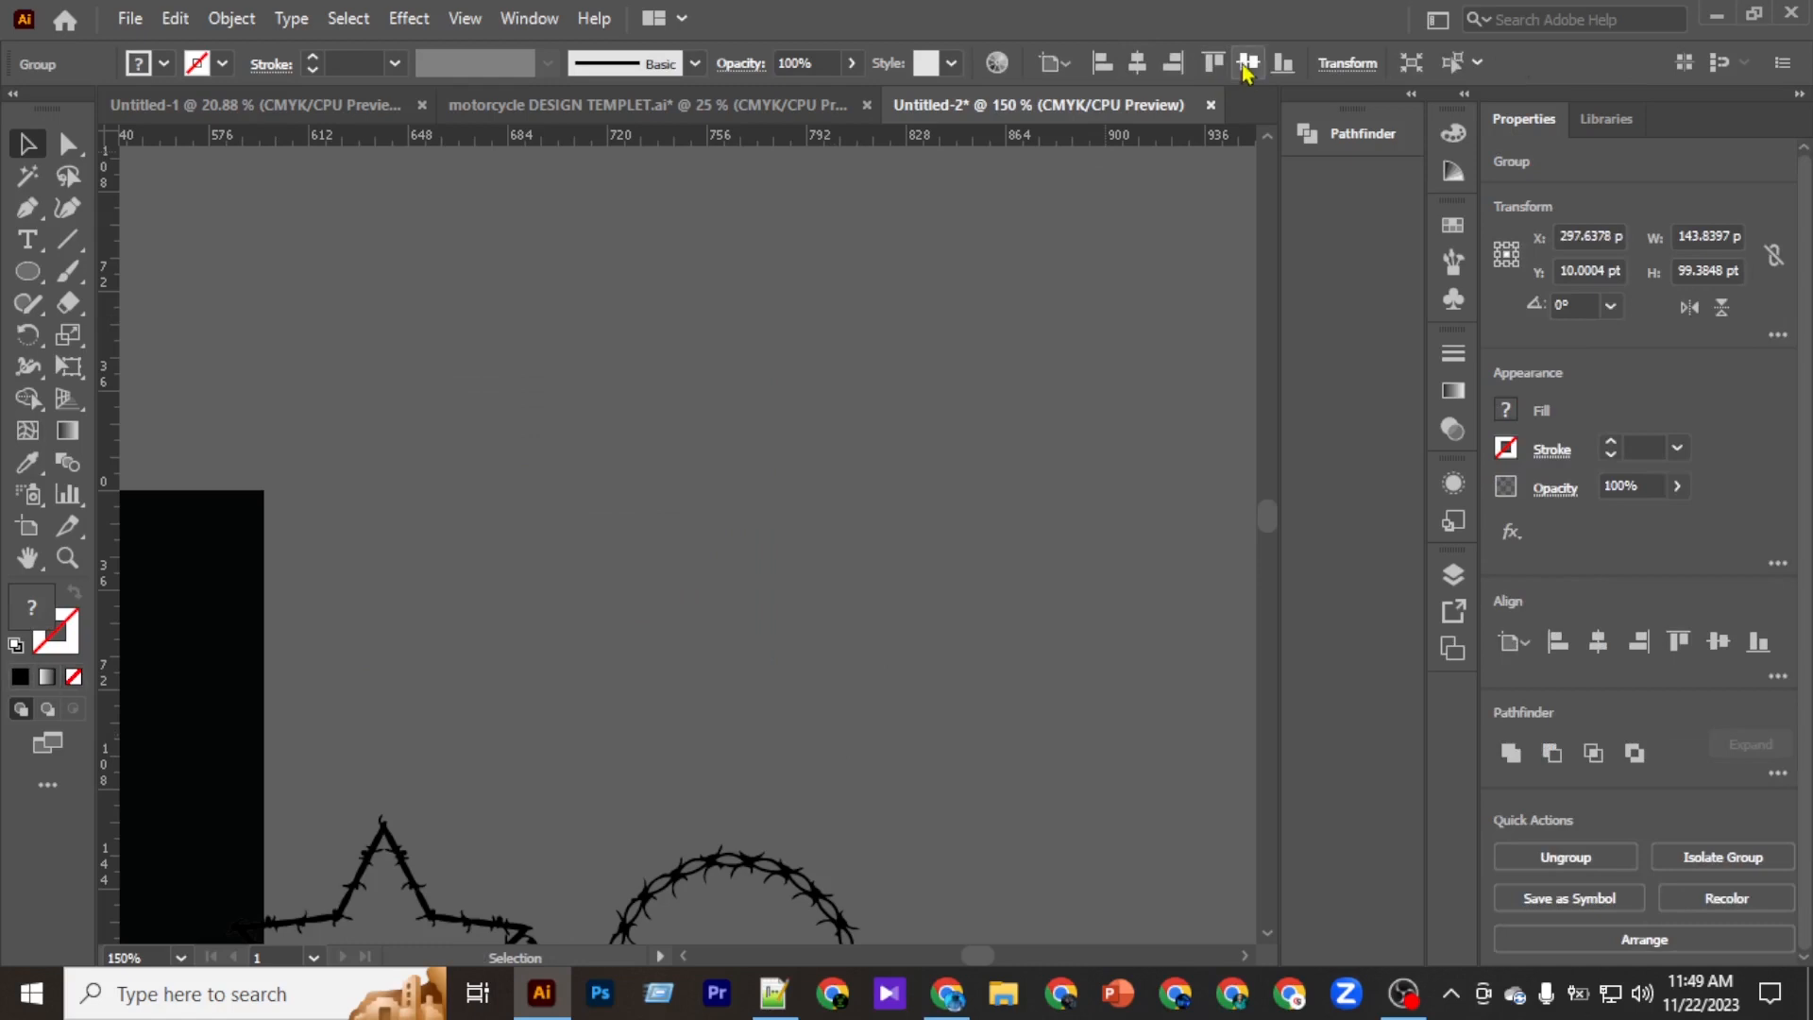
pyautogui.click(611, 572)
# Delete the original large winged motorcycle emblem from the artboard, keeping the small framed version.
pyautogui.hotkey('ctrl', '-')
pyautogui.hotkey('ctrl', '-')
pyautogui.hotkey('ctrl', '-')
pyautogui.hotkey('ctrl', '-')
pyautogui.hotkey('ctrl', '-')
pyautogui.scroll(-2, 542, 694)
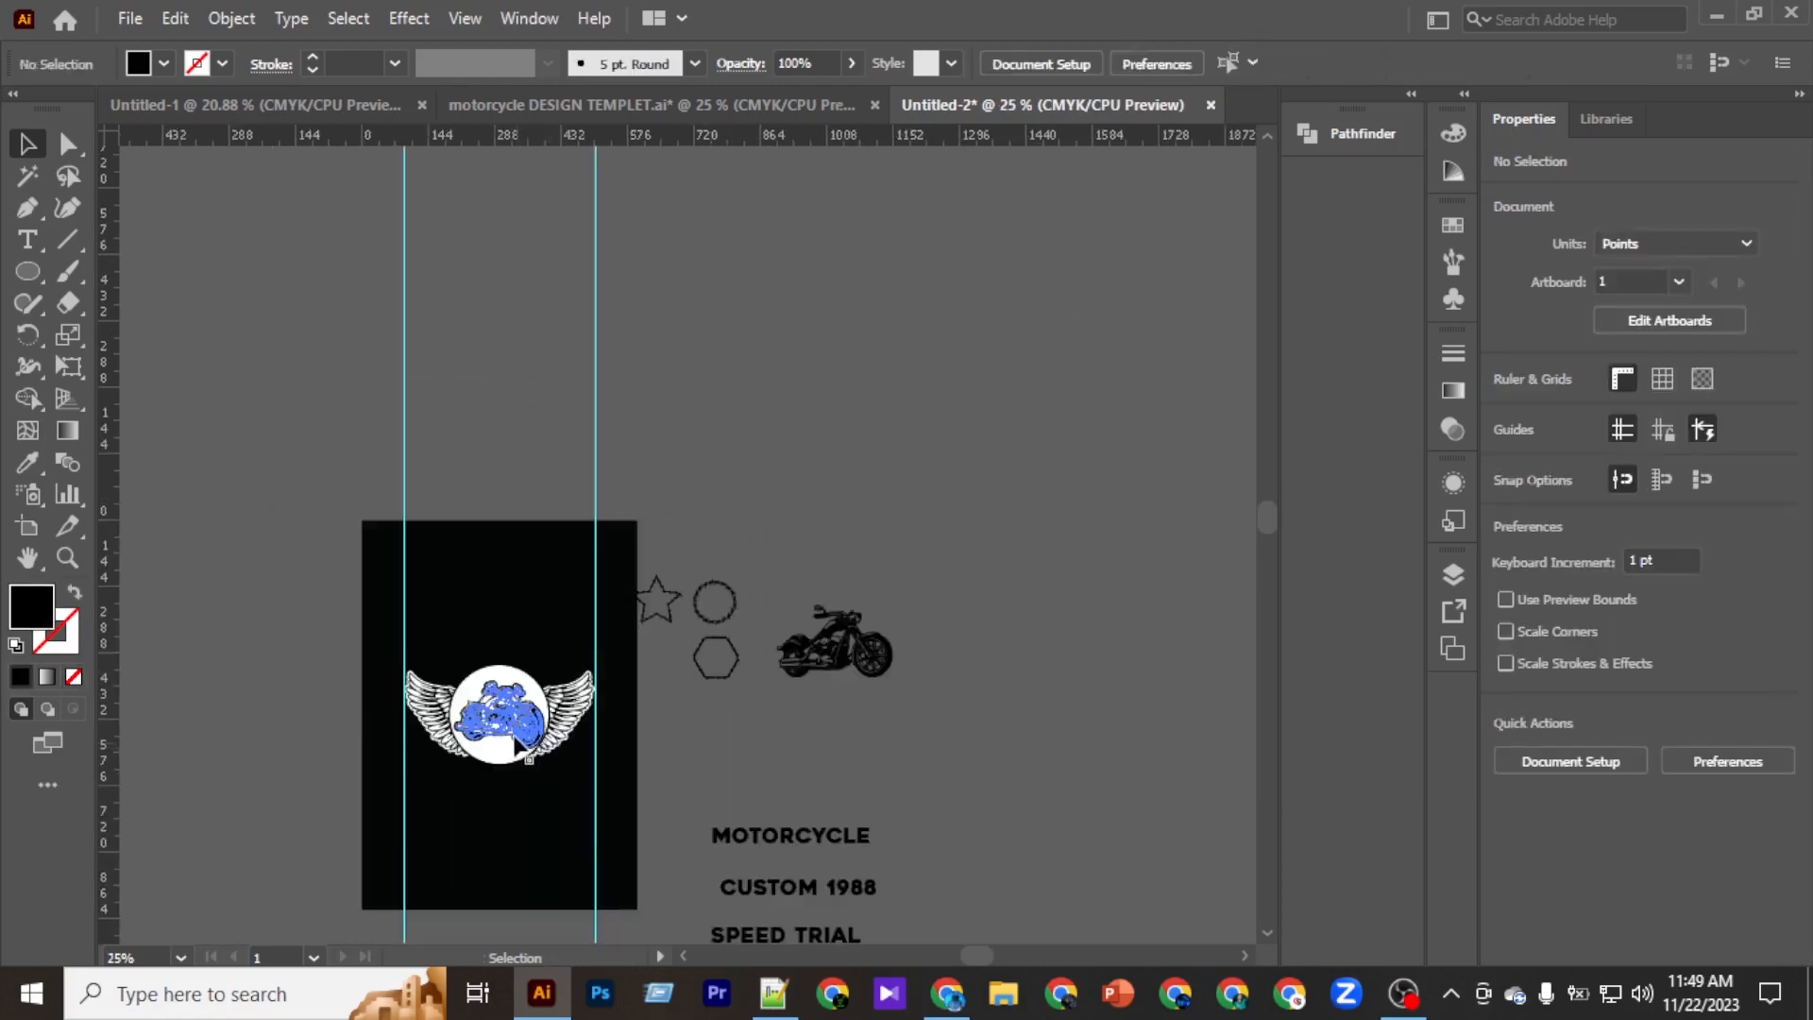
pyautogui.scroll(3, 515, 737)
pyautogui.click(560, 607)
pyautogui.press('Delete')
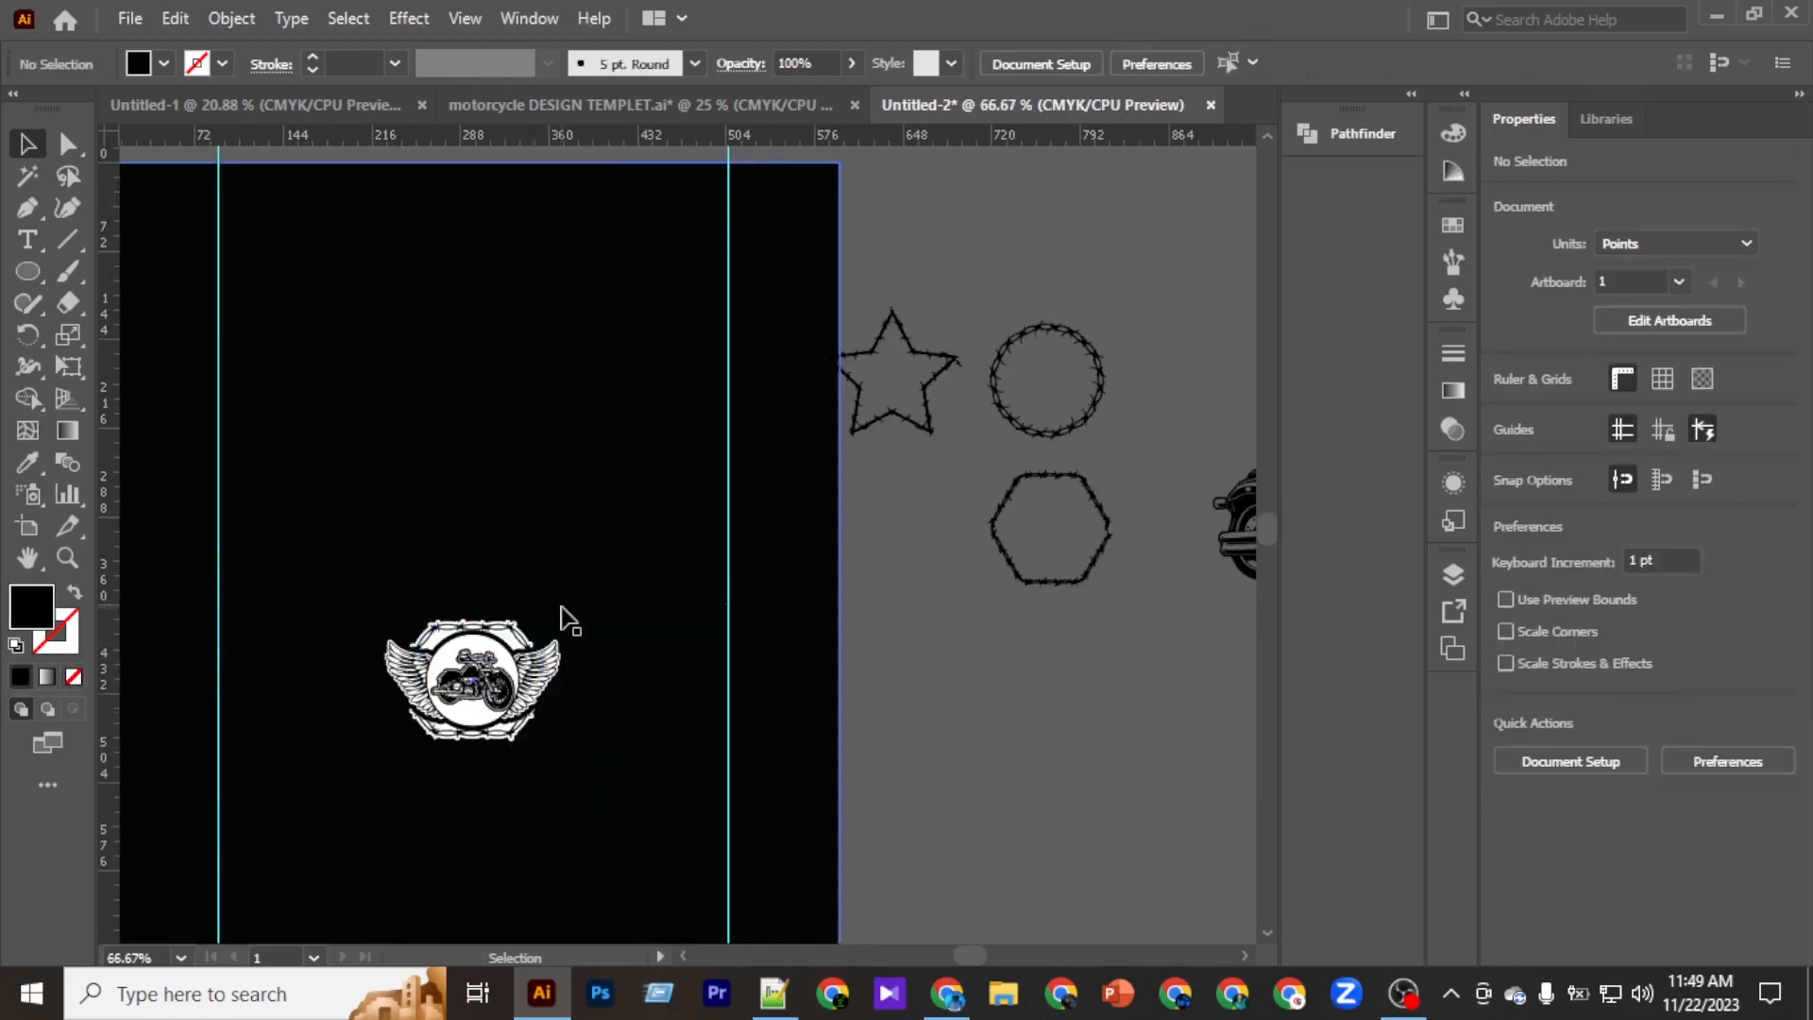
# Scale the framed winged motorcycle emblem up proportionally from its centre until it spans the two vertical guides.
pyautogui.click(519, 657)
pyautogui.scroll(-2, 566, 642)
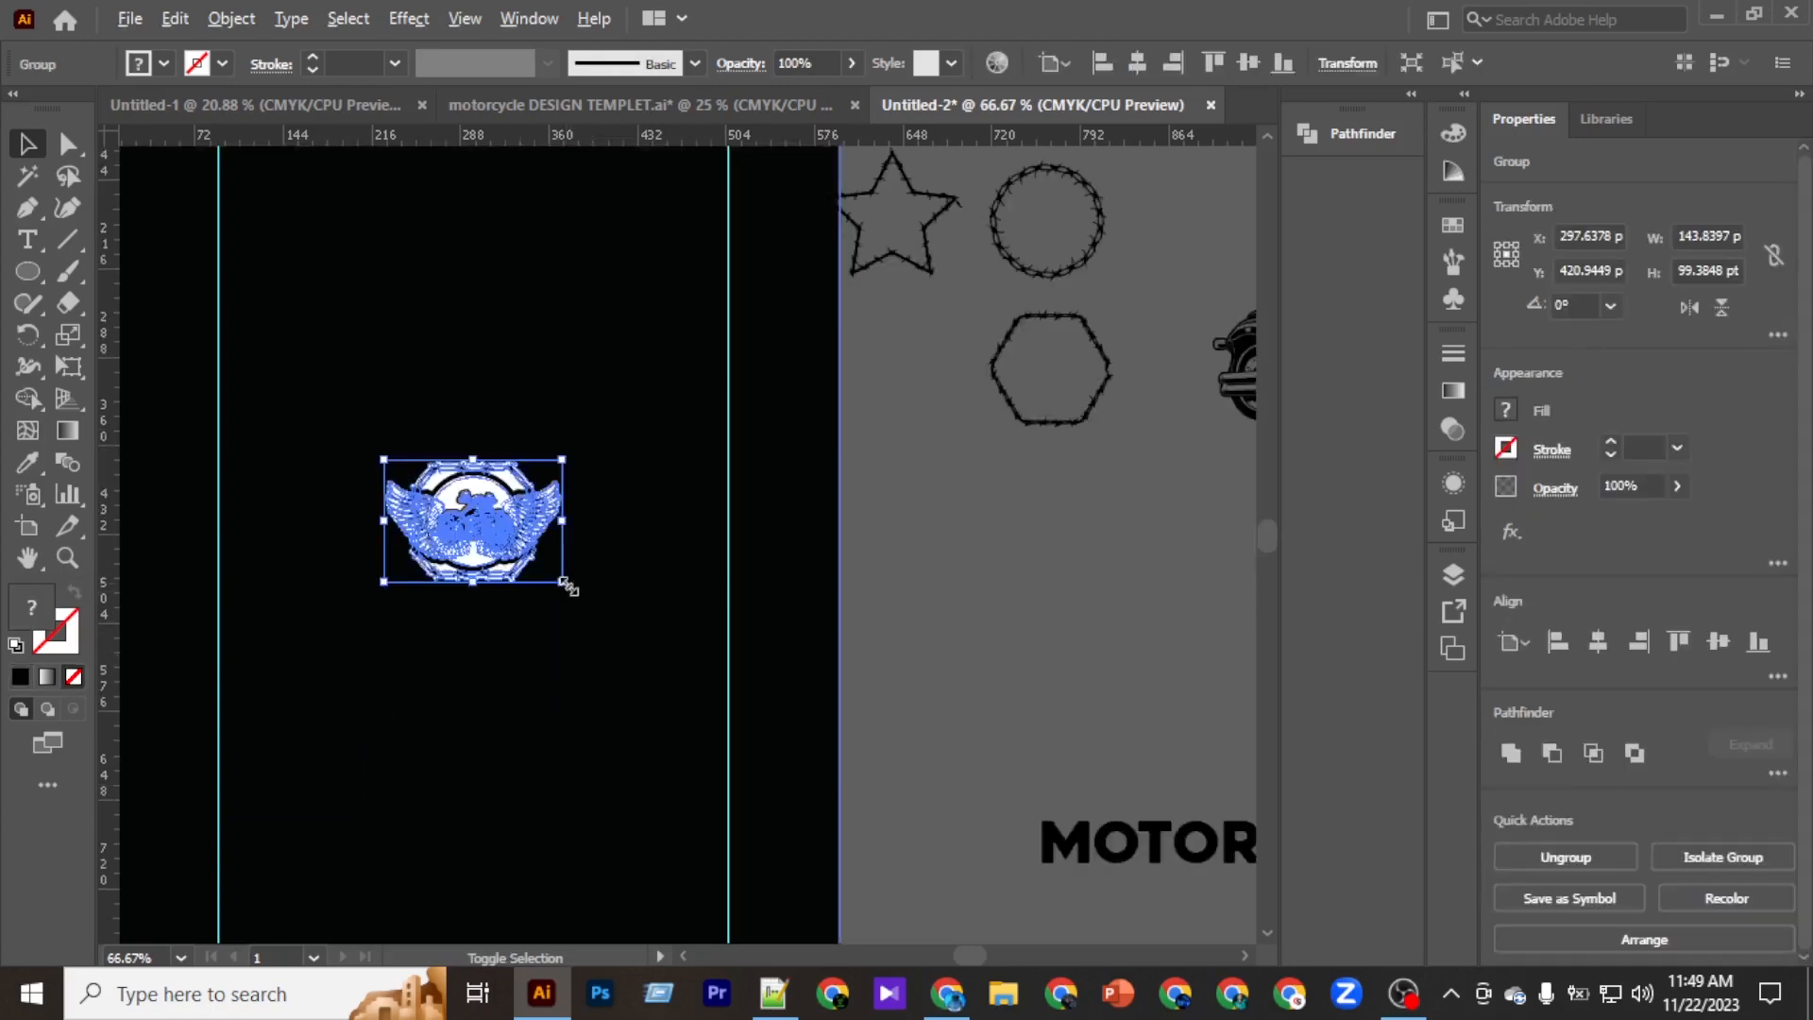
pyautogui.moveTo(563, 585); pyautogui.dragTo(729, 733)
pyautogui.click(639, 790)
pyautogui.hscroll(-2, 634, 774)
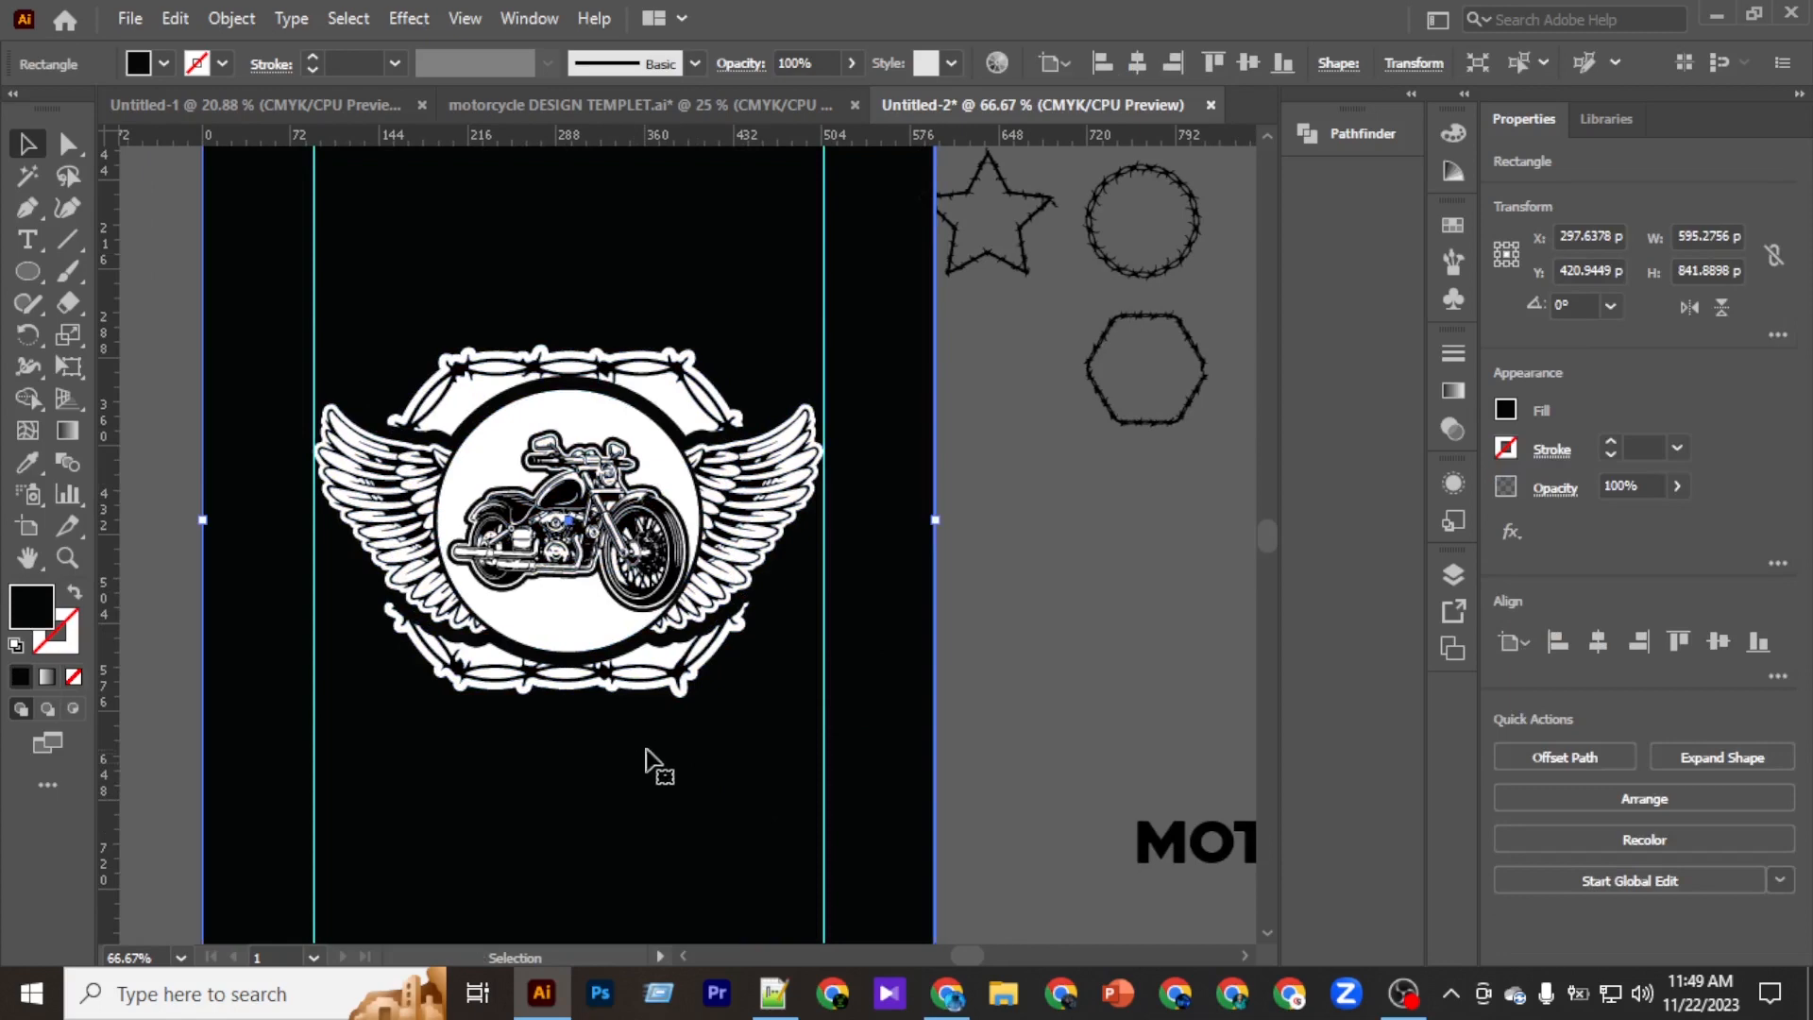
# Ungroup the slogan text block beside the artboard so that its lines can be selected separately.
pyautogui.scroll(3, 652, 754)
pyautogui.scroll(-4, 713, 710)
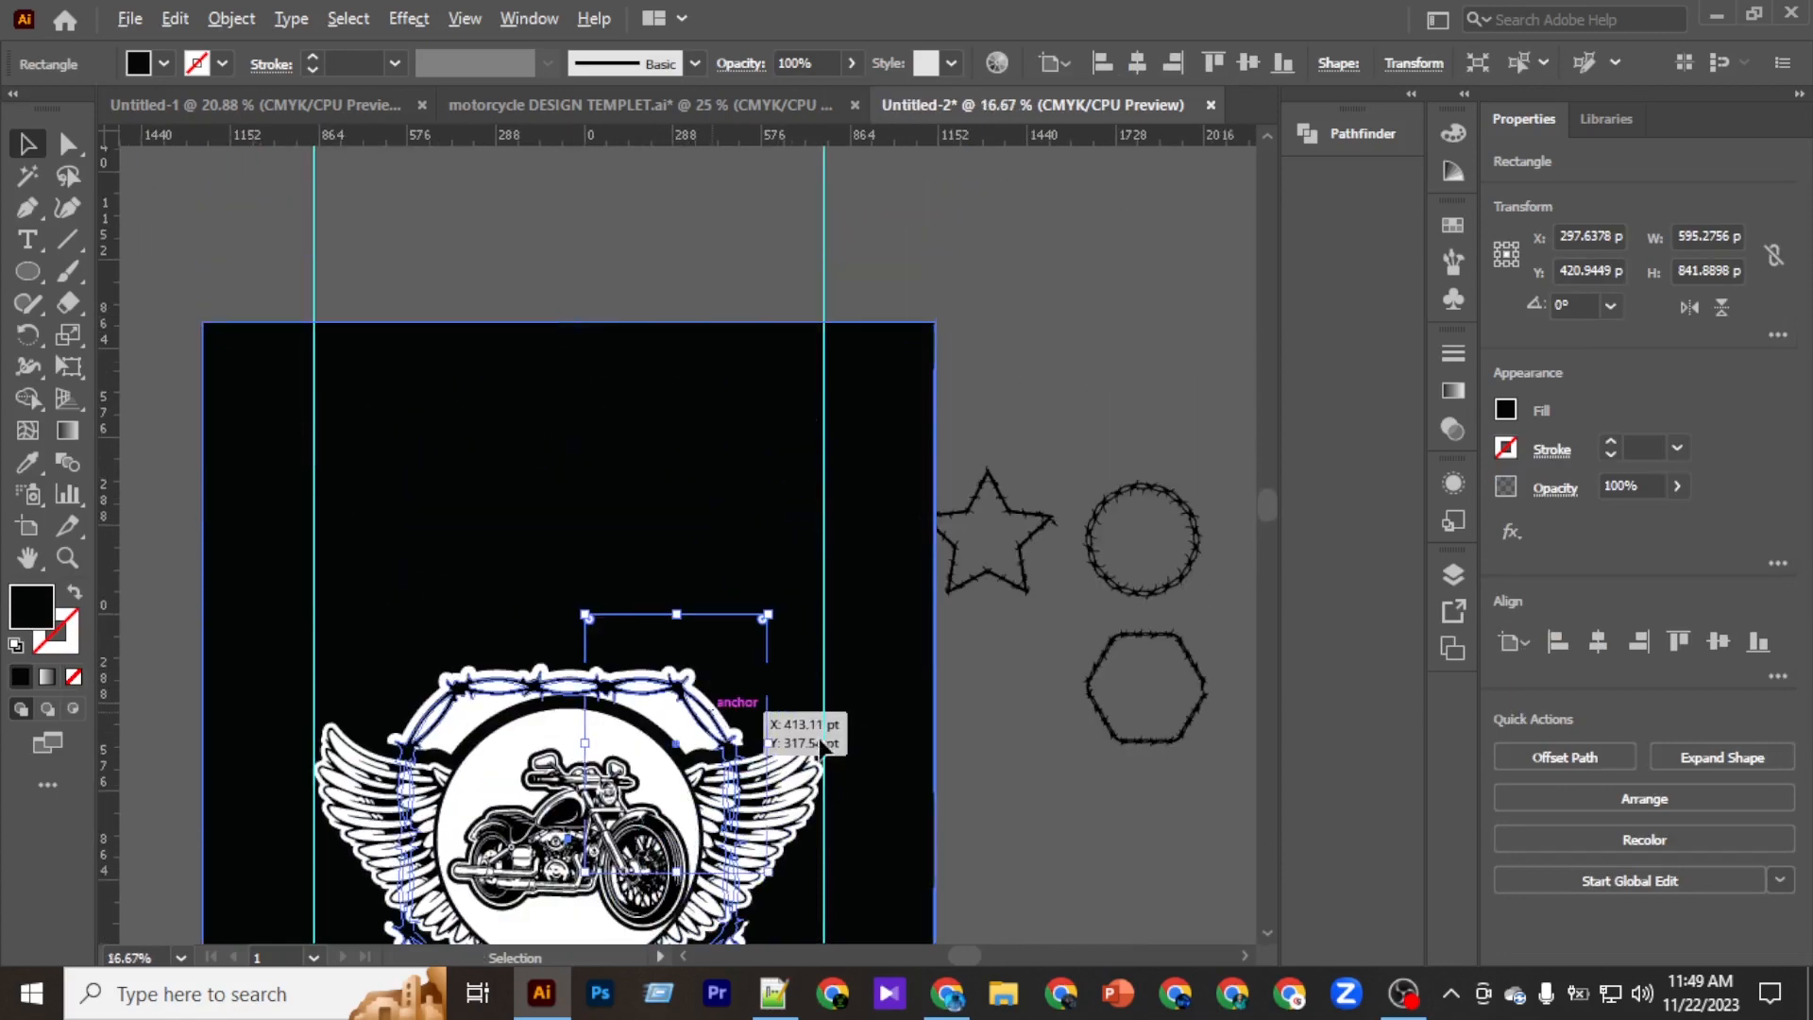
pyautogui.click(869, 703)
pyautogui.scroll(1, 862, 703)
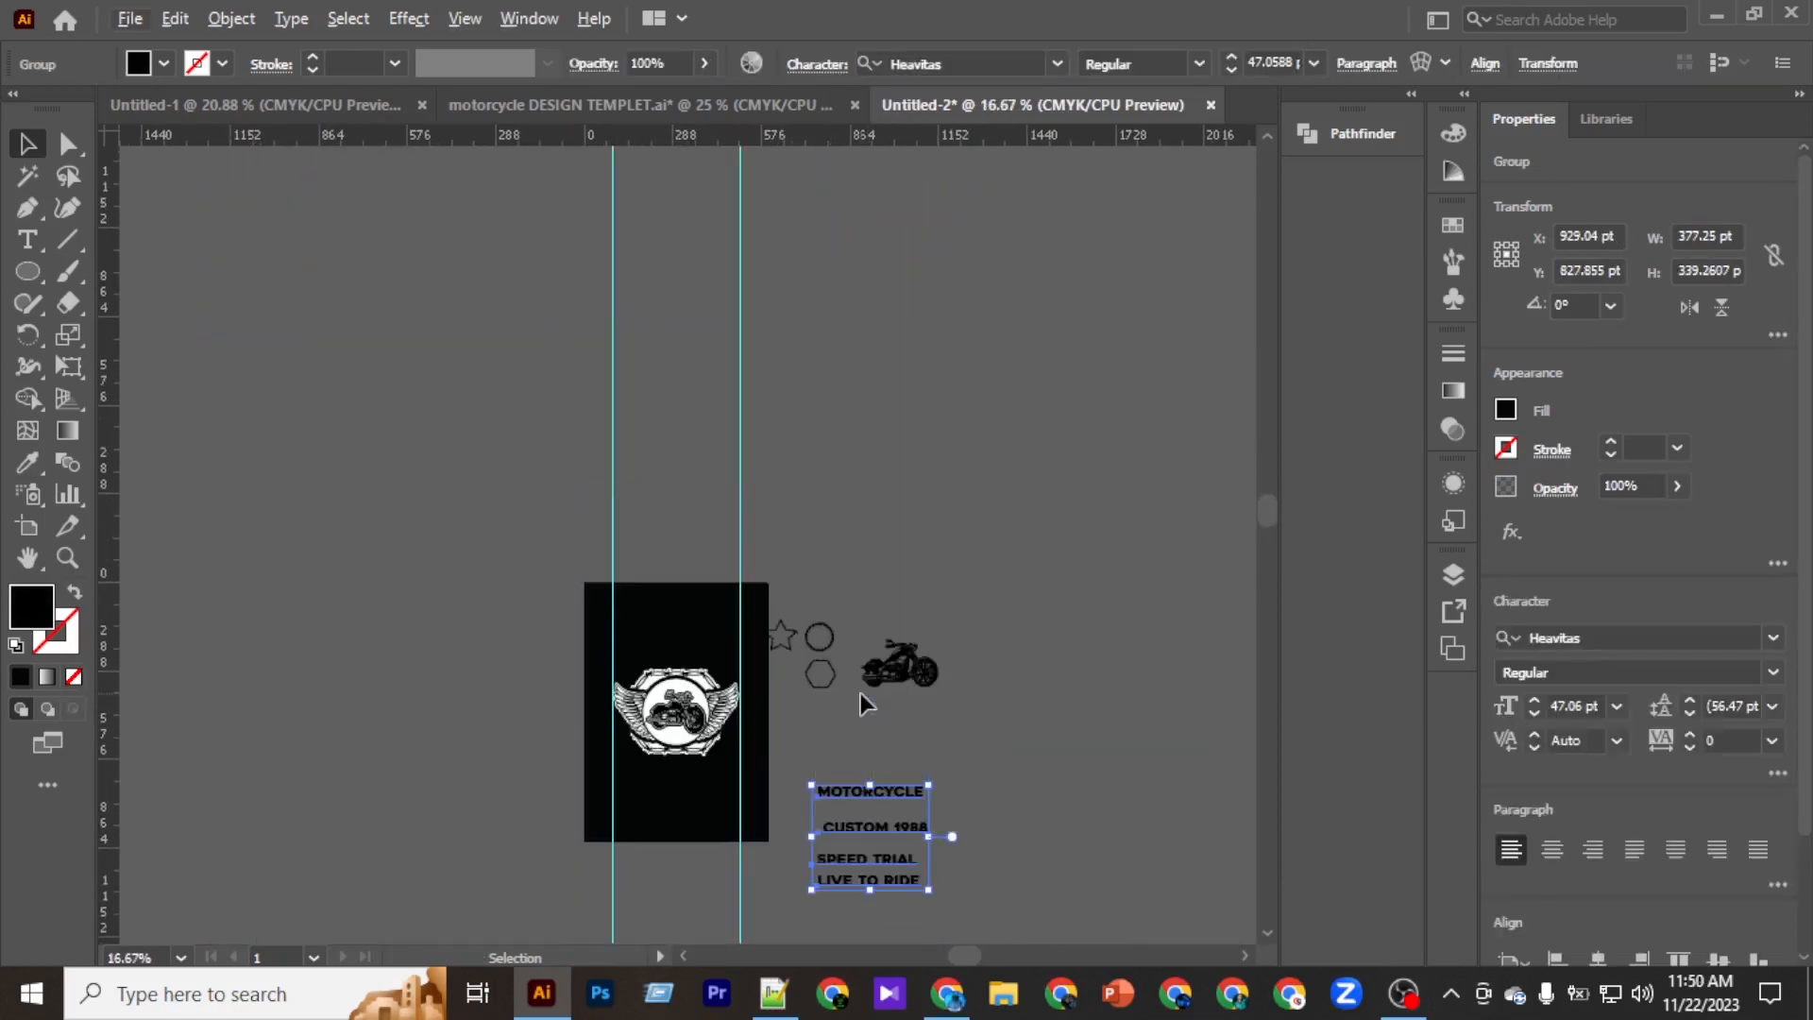
pyautogui.scroll(3, 862, 781)
pyautogui.rightClick(855, 831)
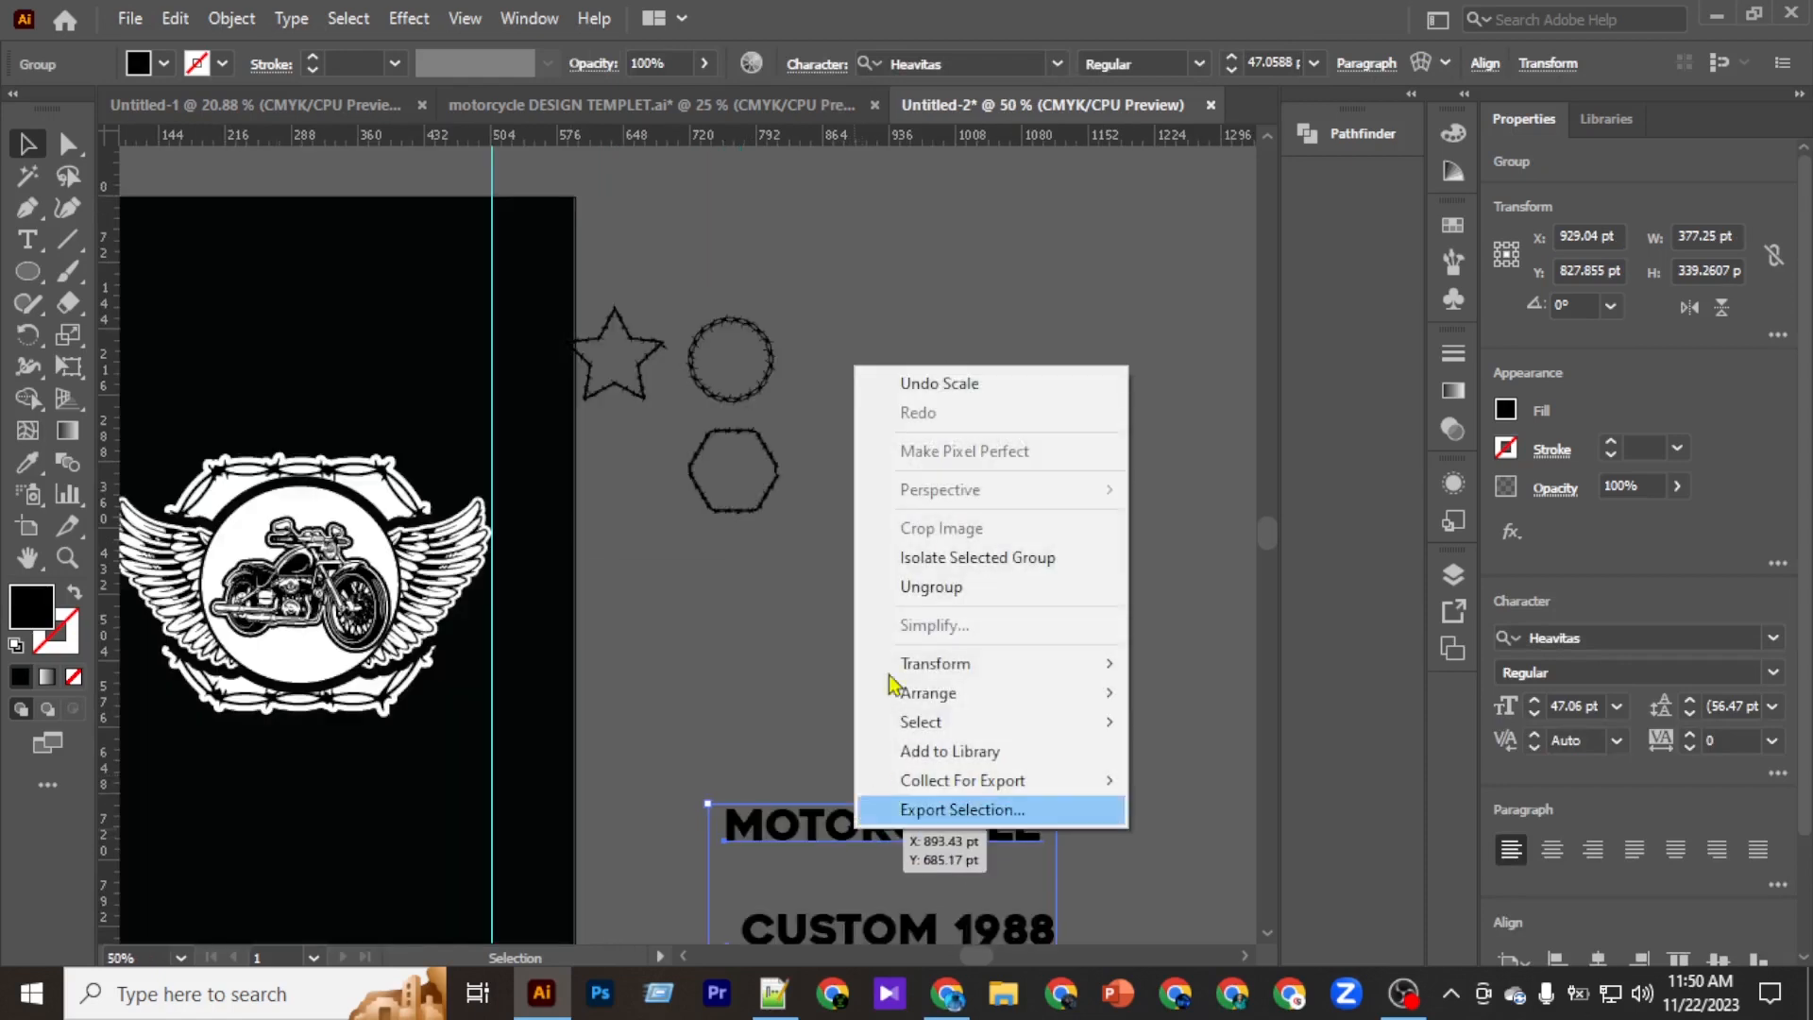
pyautogui.click(938, 587)
pyautogui.click(849, 661)
# Place a copy of the MOTORCYCLE text above the emblem and fill it with the white sampled from the emblem's circle.
pyautogui.moveTo(863, 831); pyautogui.dragTo(269, 389)
pyautogui.hscroll(-4, 122, 445)
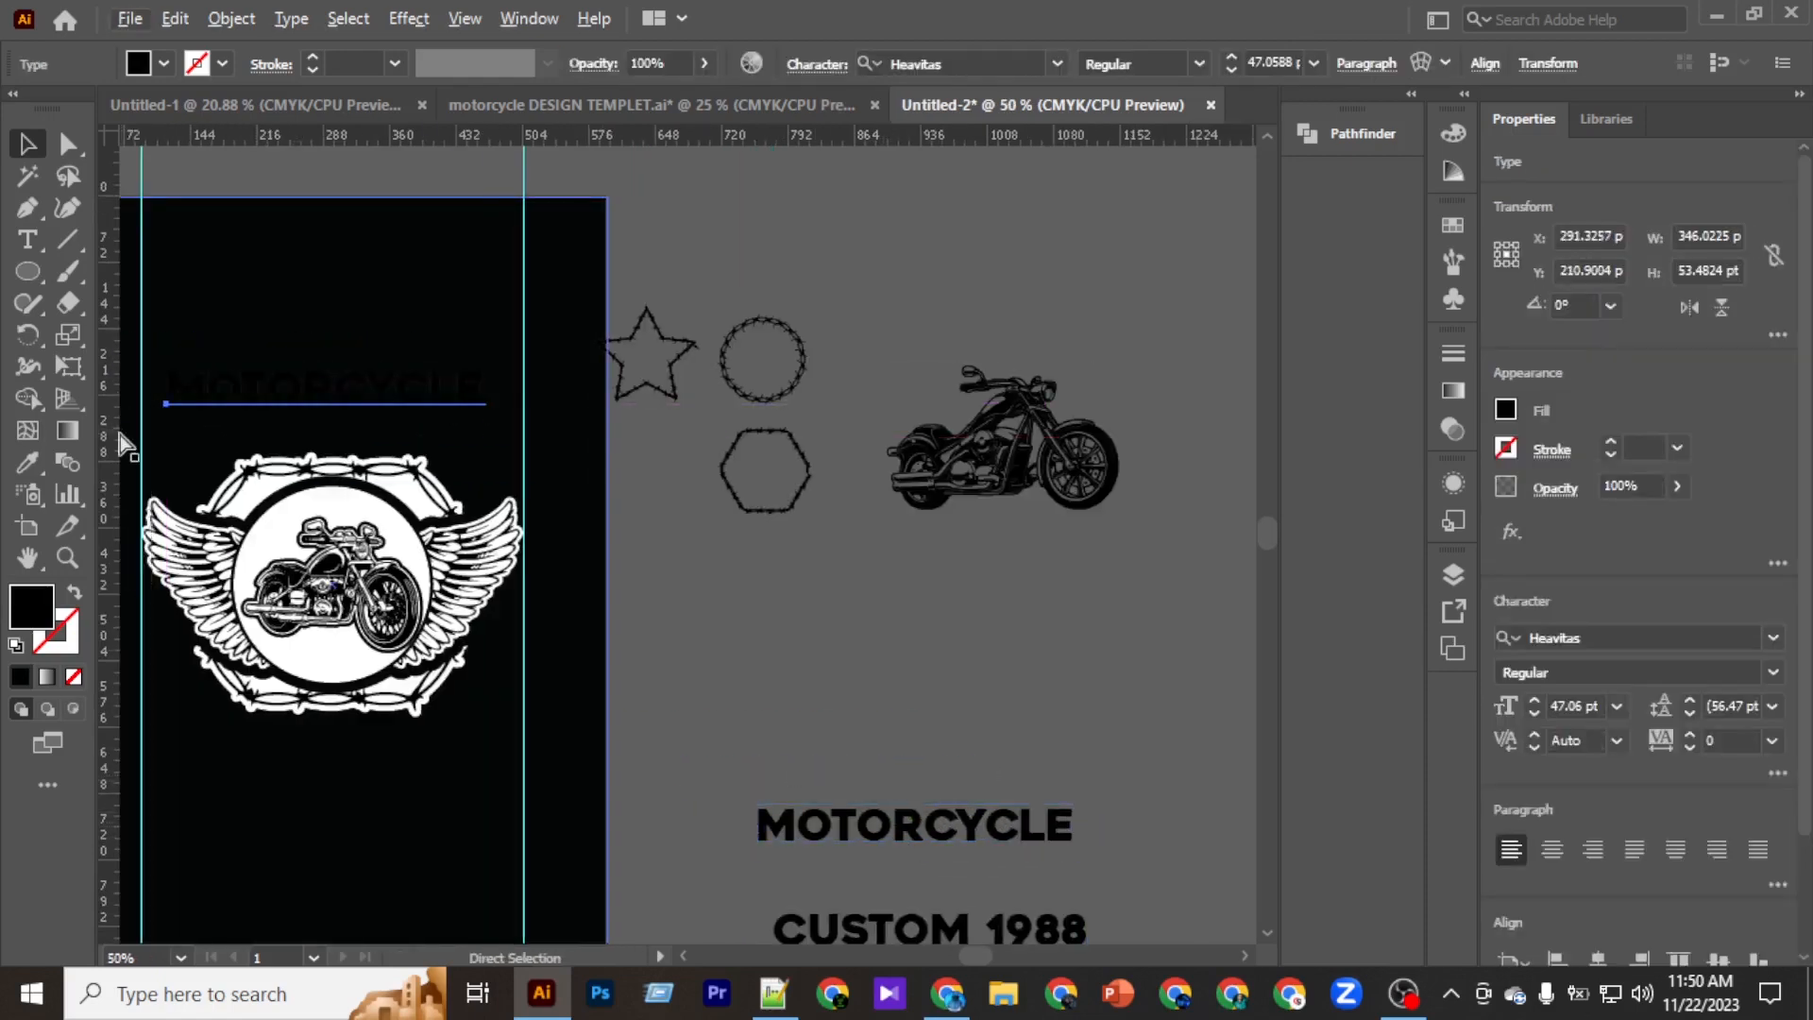
pyautogui.click(28, 458)
pyautogui.click(471, 507)
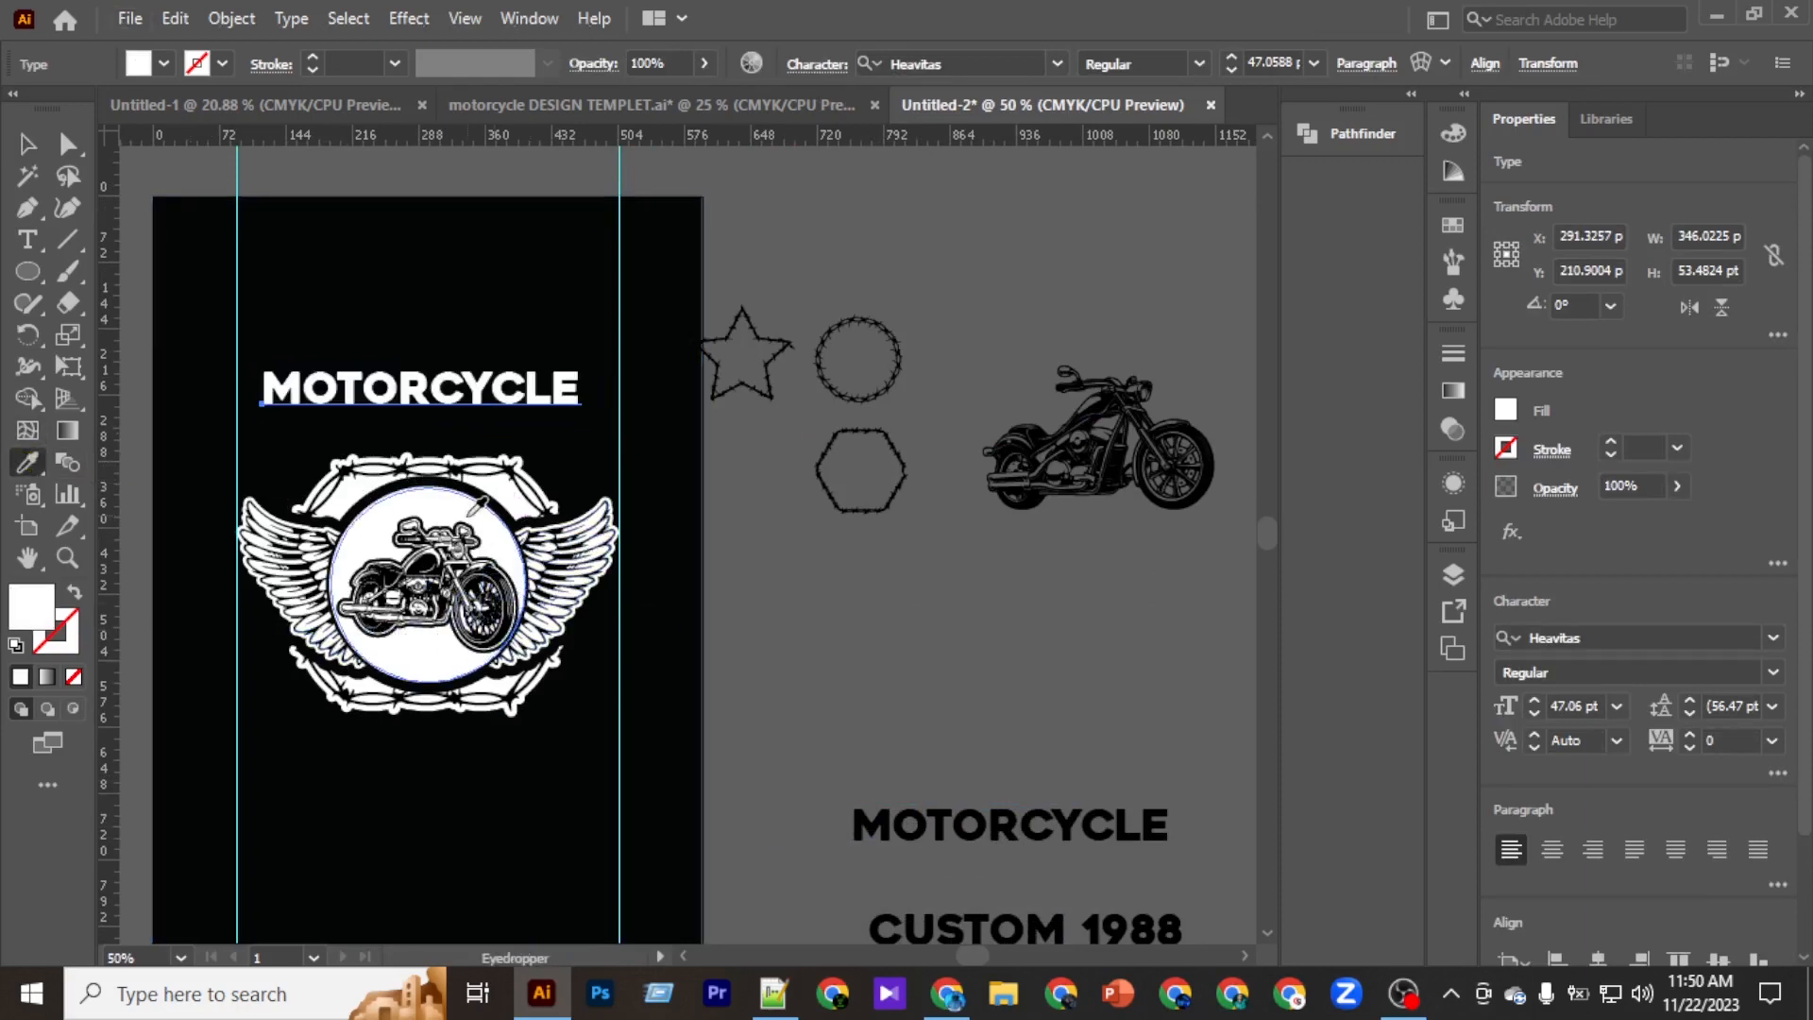
pyautogui.hscroll(-1, 428, 480)
pyautogui.click(29, 144)
# Scale the white MOTORCYCLE text out to the left guide and expand it into outlines.
pyautogui.scroll(2, 448, 429)
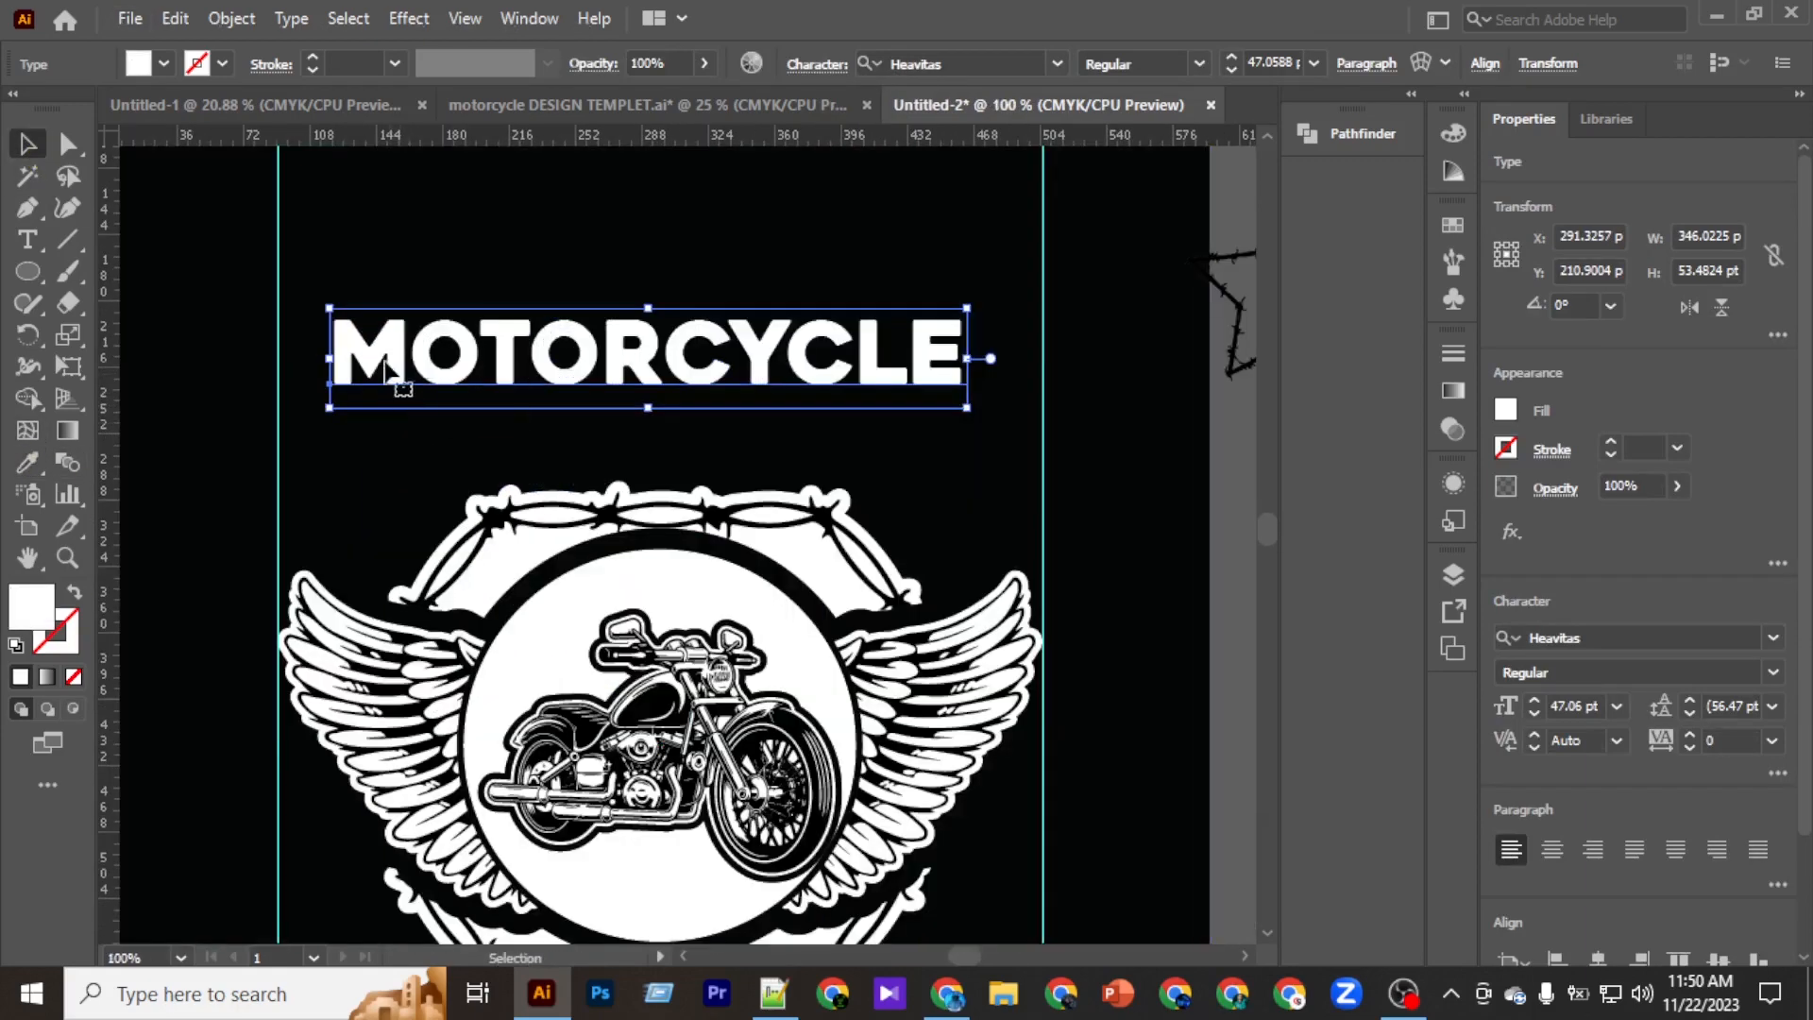
pyautogui.moveTo(326, 358)
pyautogui.mouseDown()
pyautogui.moveTo(283, 368)
pyautogui.moveTo(319, 370)
pyautogui.mouseUp()
pyautogui.click(226, 18)
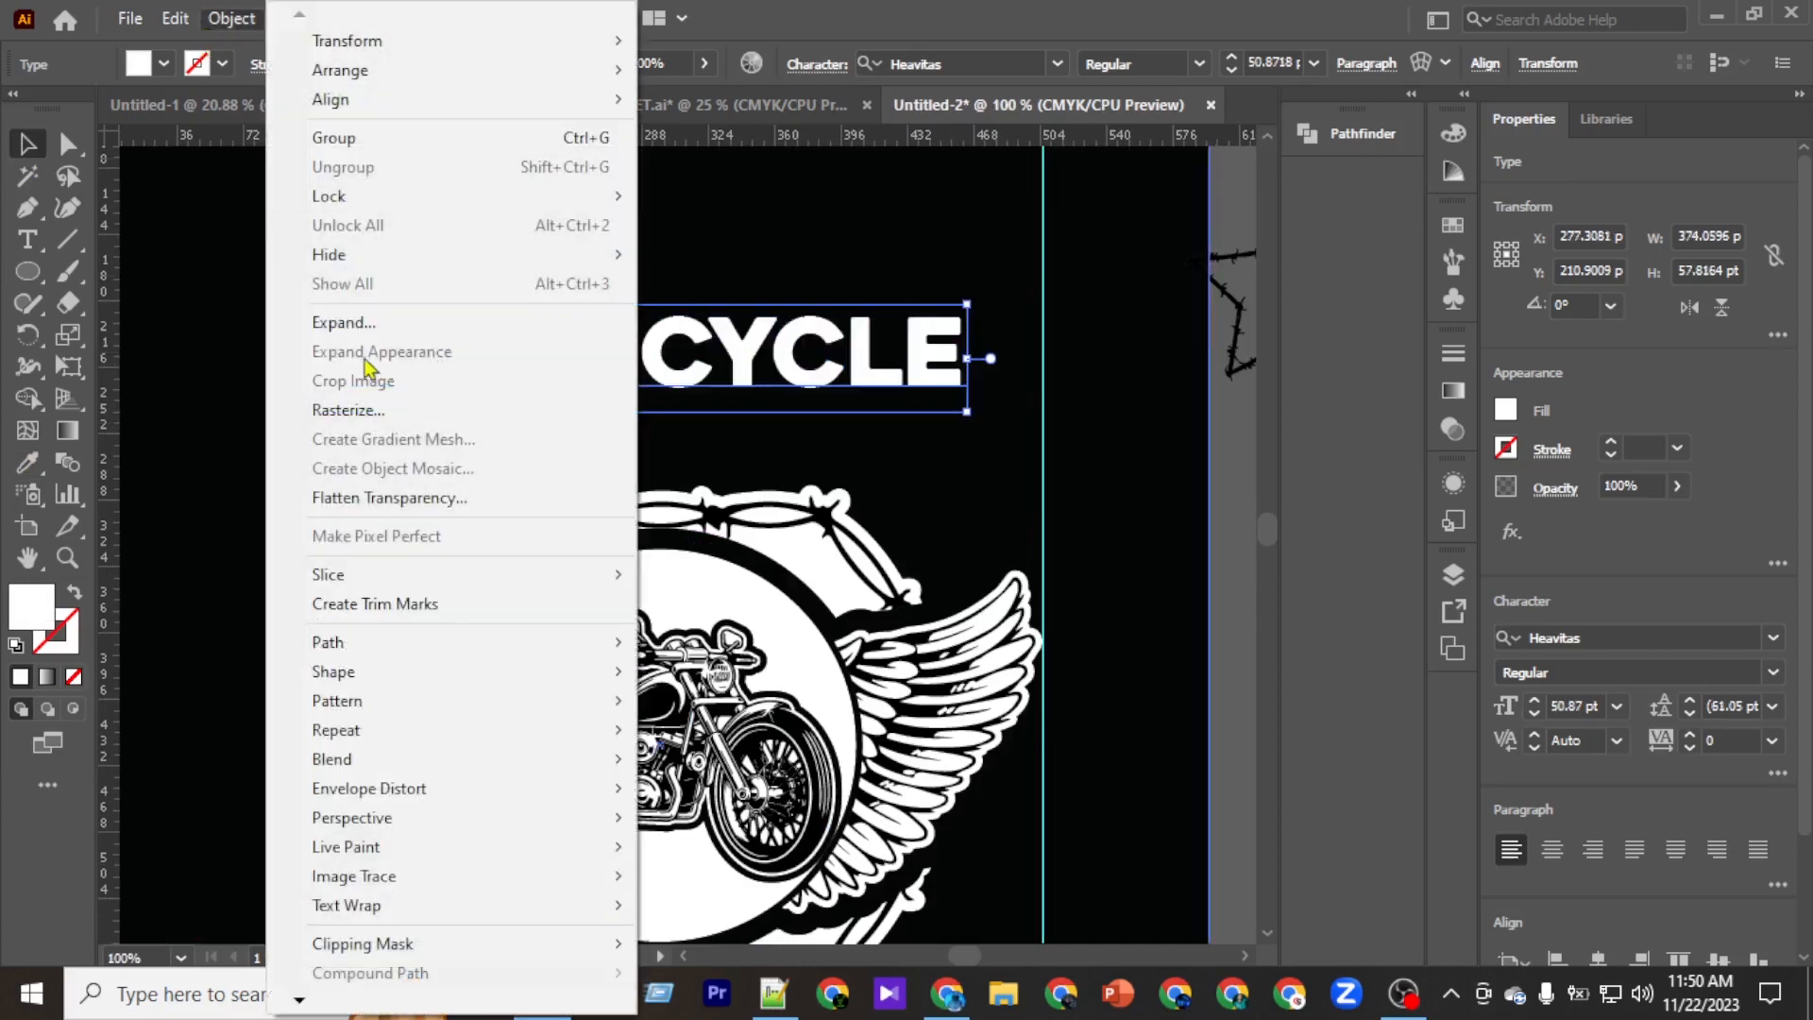
pyautogui.click(370, 321)
pyautogui.click(808, 658)
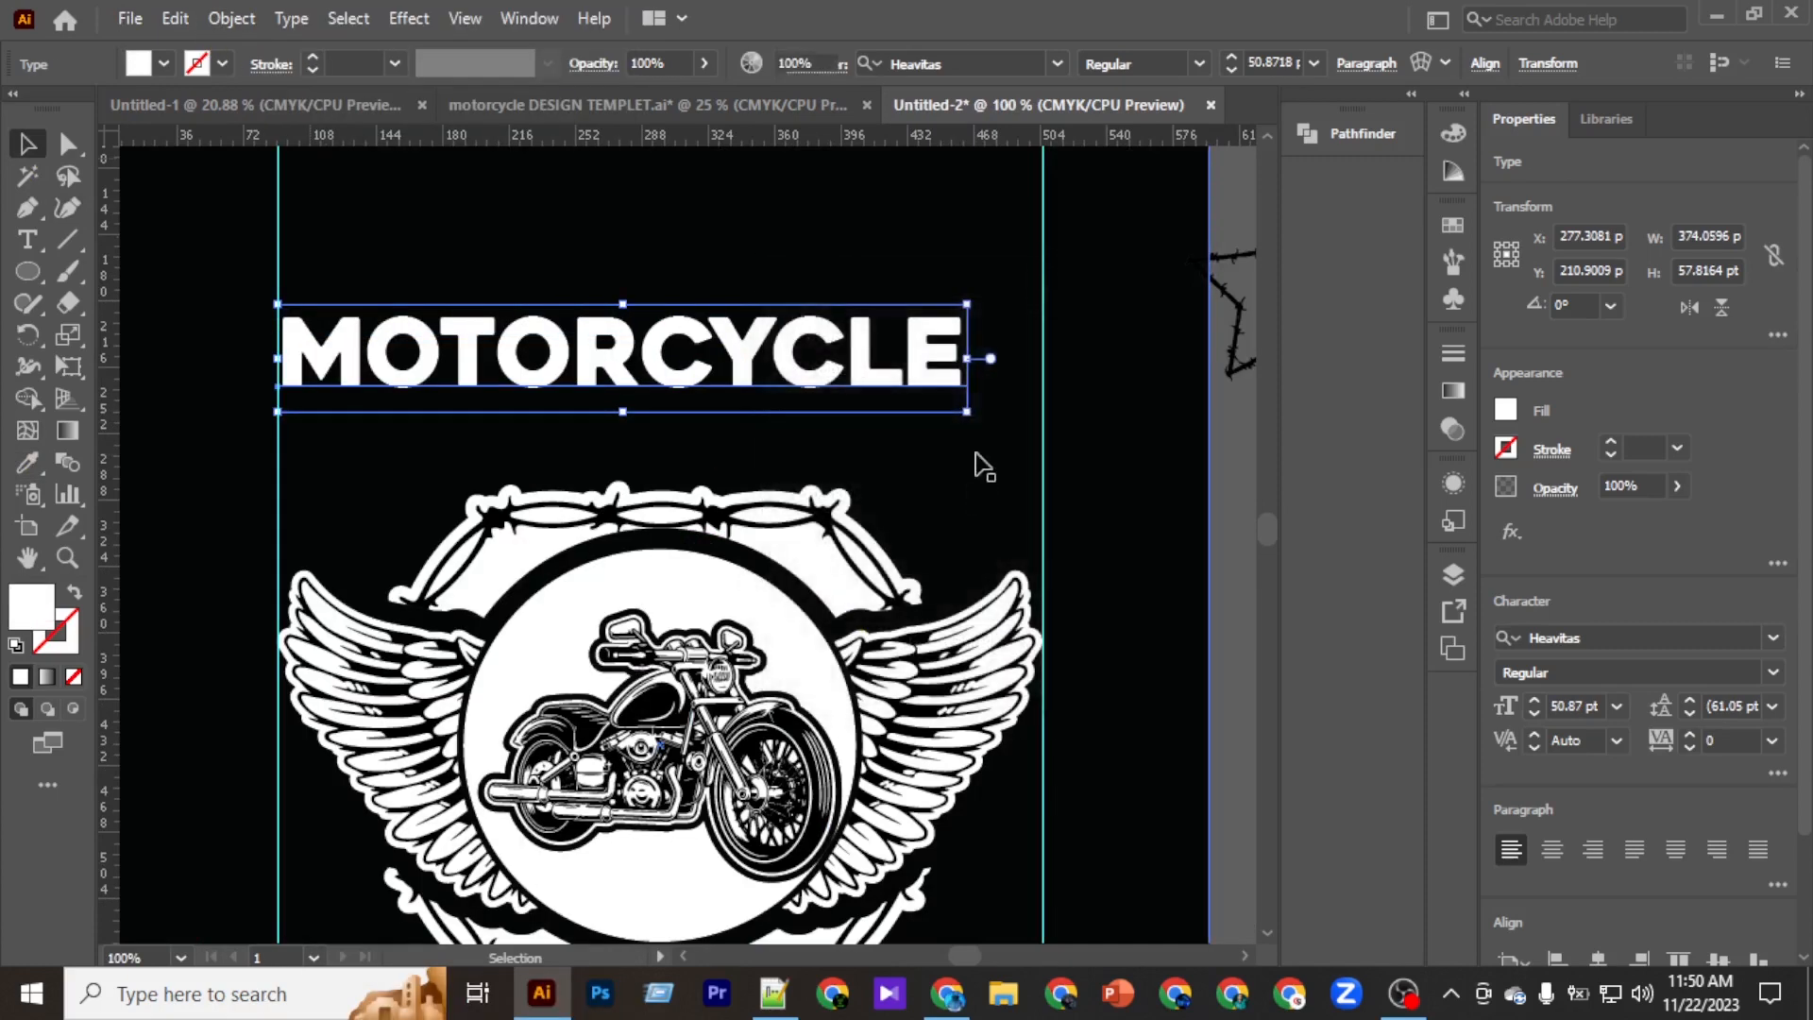
# Centre the MOTORCYCLE lettering horizontally on the artboard and scale it proportionally to span both vertical guides.
pyautogui.click(1137, 62)
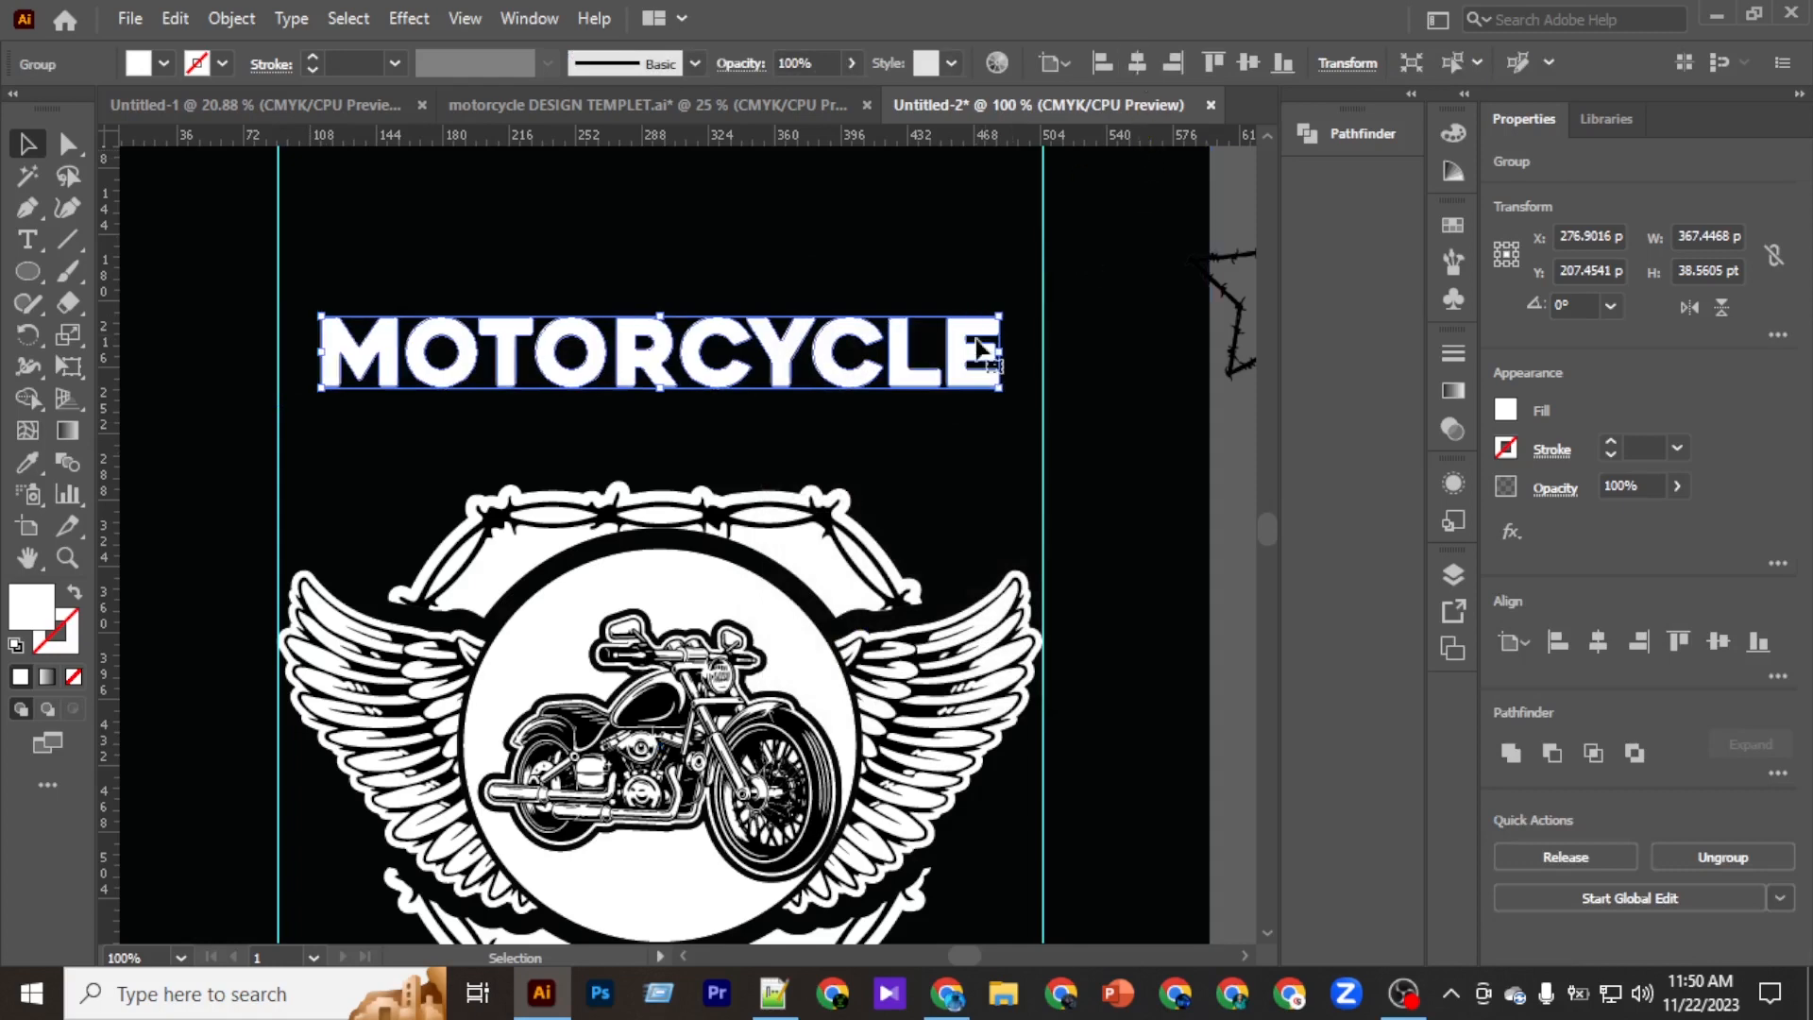
pyautogui.press('a')
pyautogui.scroll(3, 434, 389)
pyautogui.hscroll(-2, 408, 423)
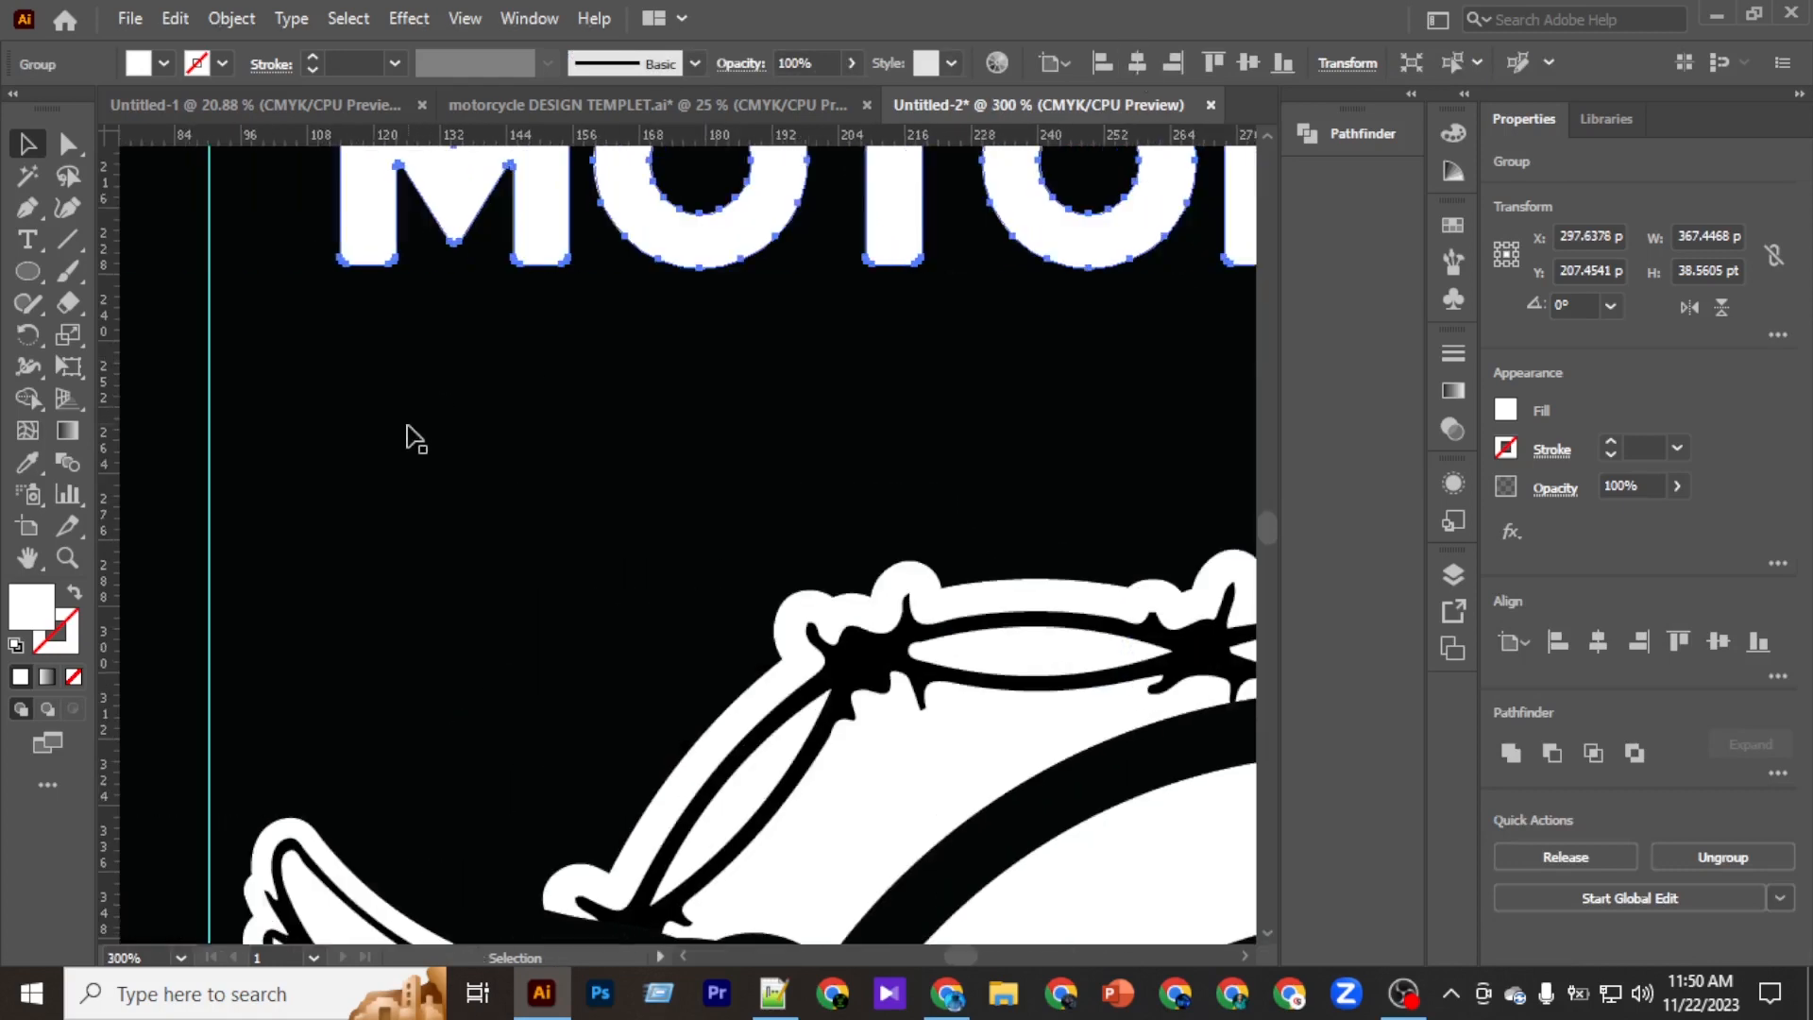
pyautogui.scroll(3, 410, 424)
pyautogui.moveTo(345, 448); pyautogui.dragTo(215, 436)
pyautogui.hscroll(6, 706, 459)
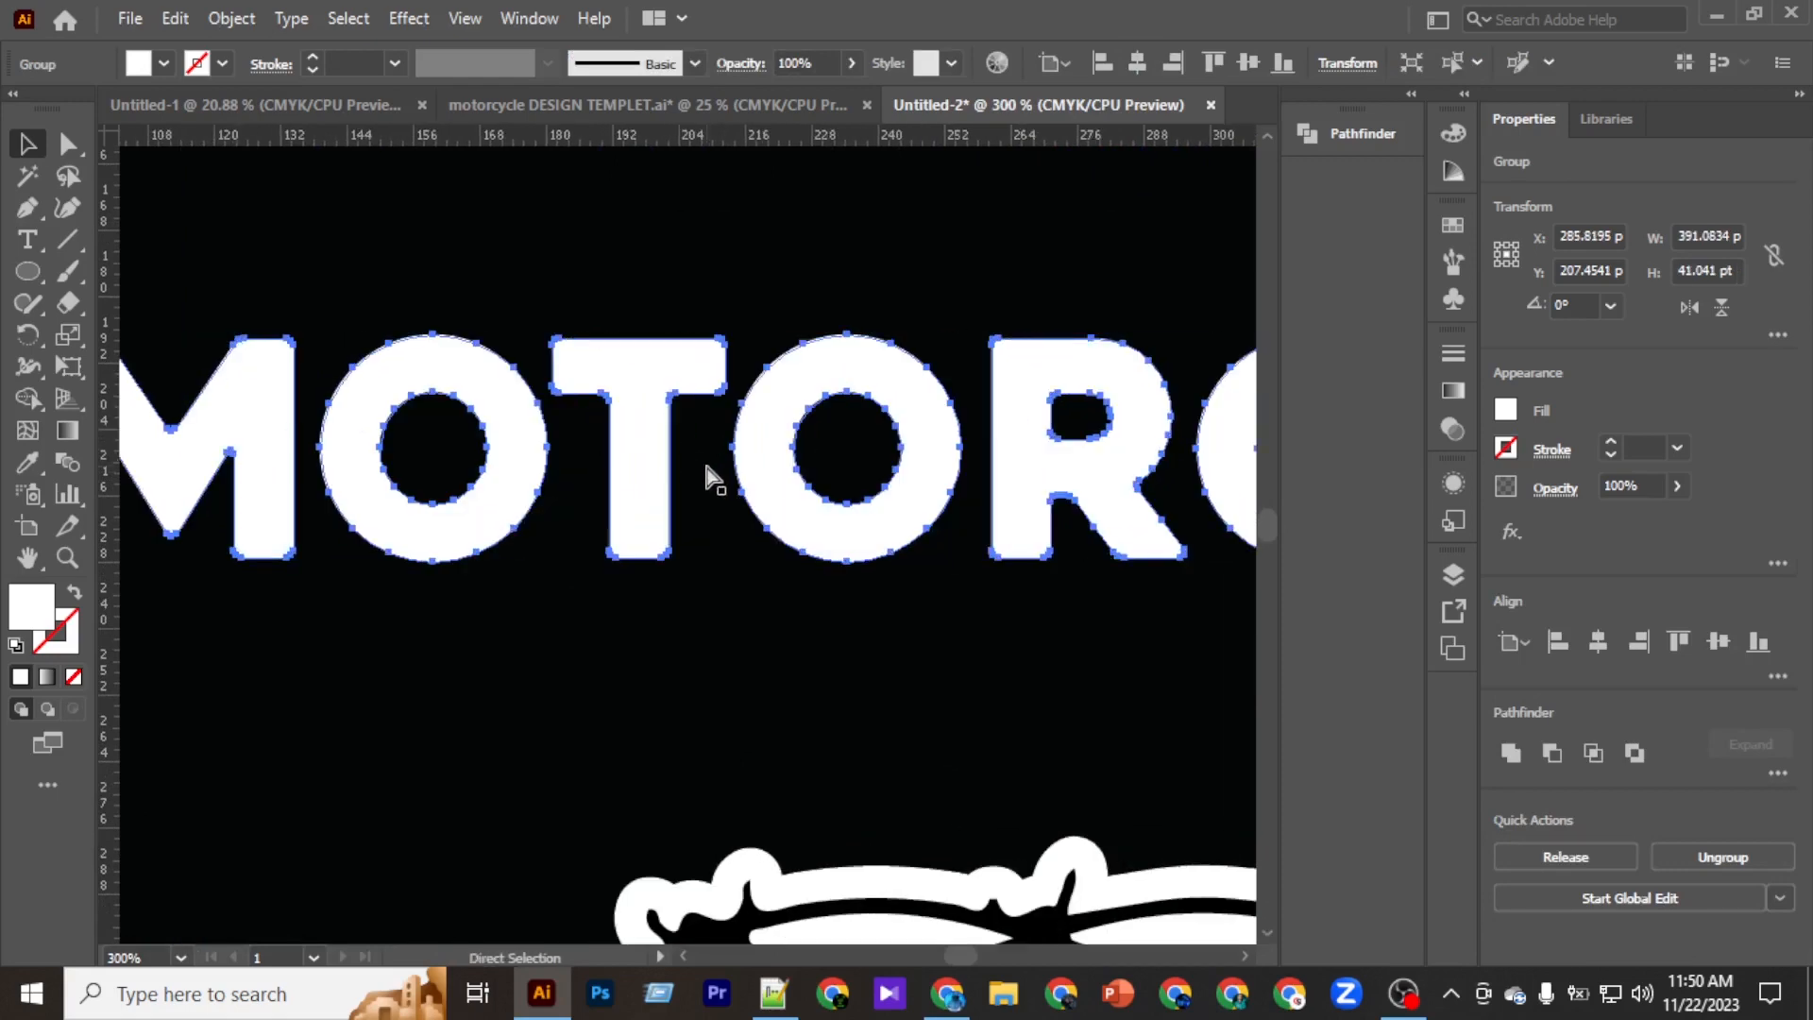
pyautogui.hscroll(7, 932, 499)
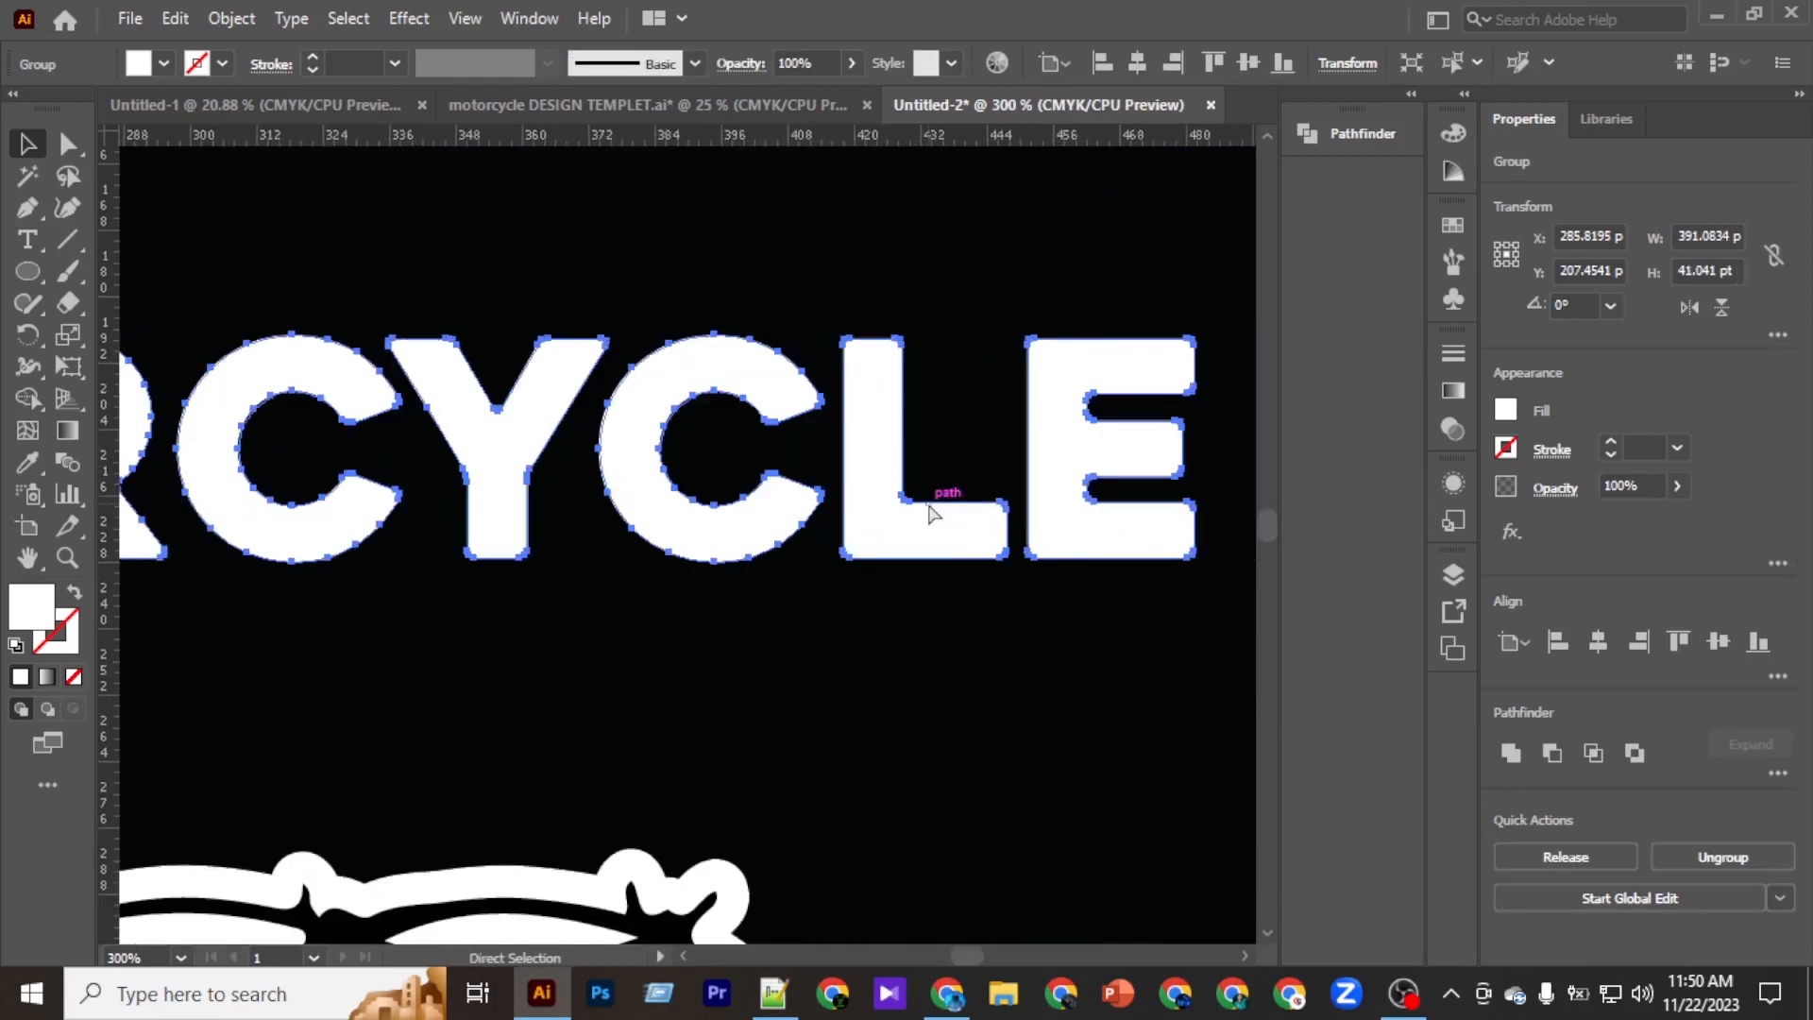
pyautogui.hscroll(1, 927, 517)
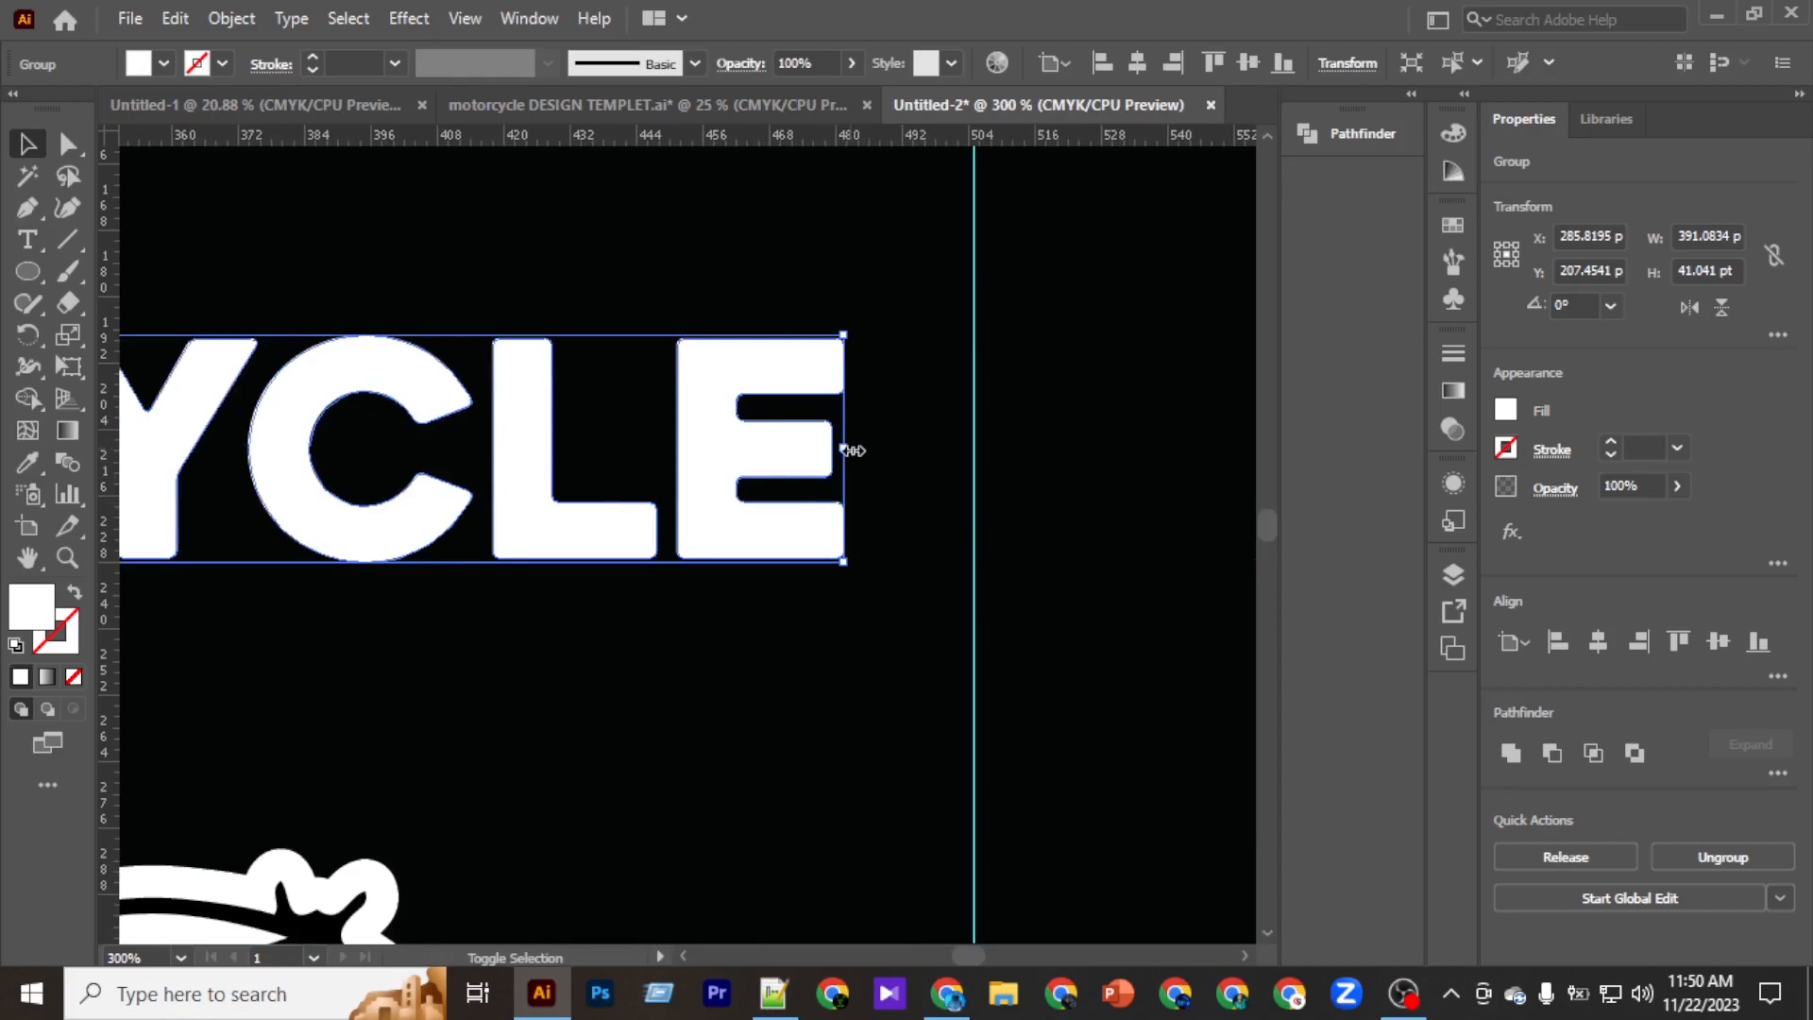
pyautogui.moveTo(853, 450); pyautogui.dragTo(976, 451)
pyautogui.click(999, 587)
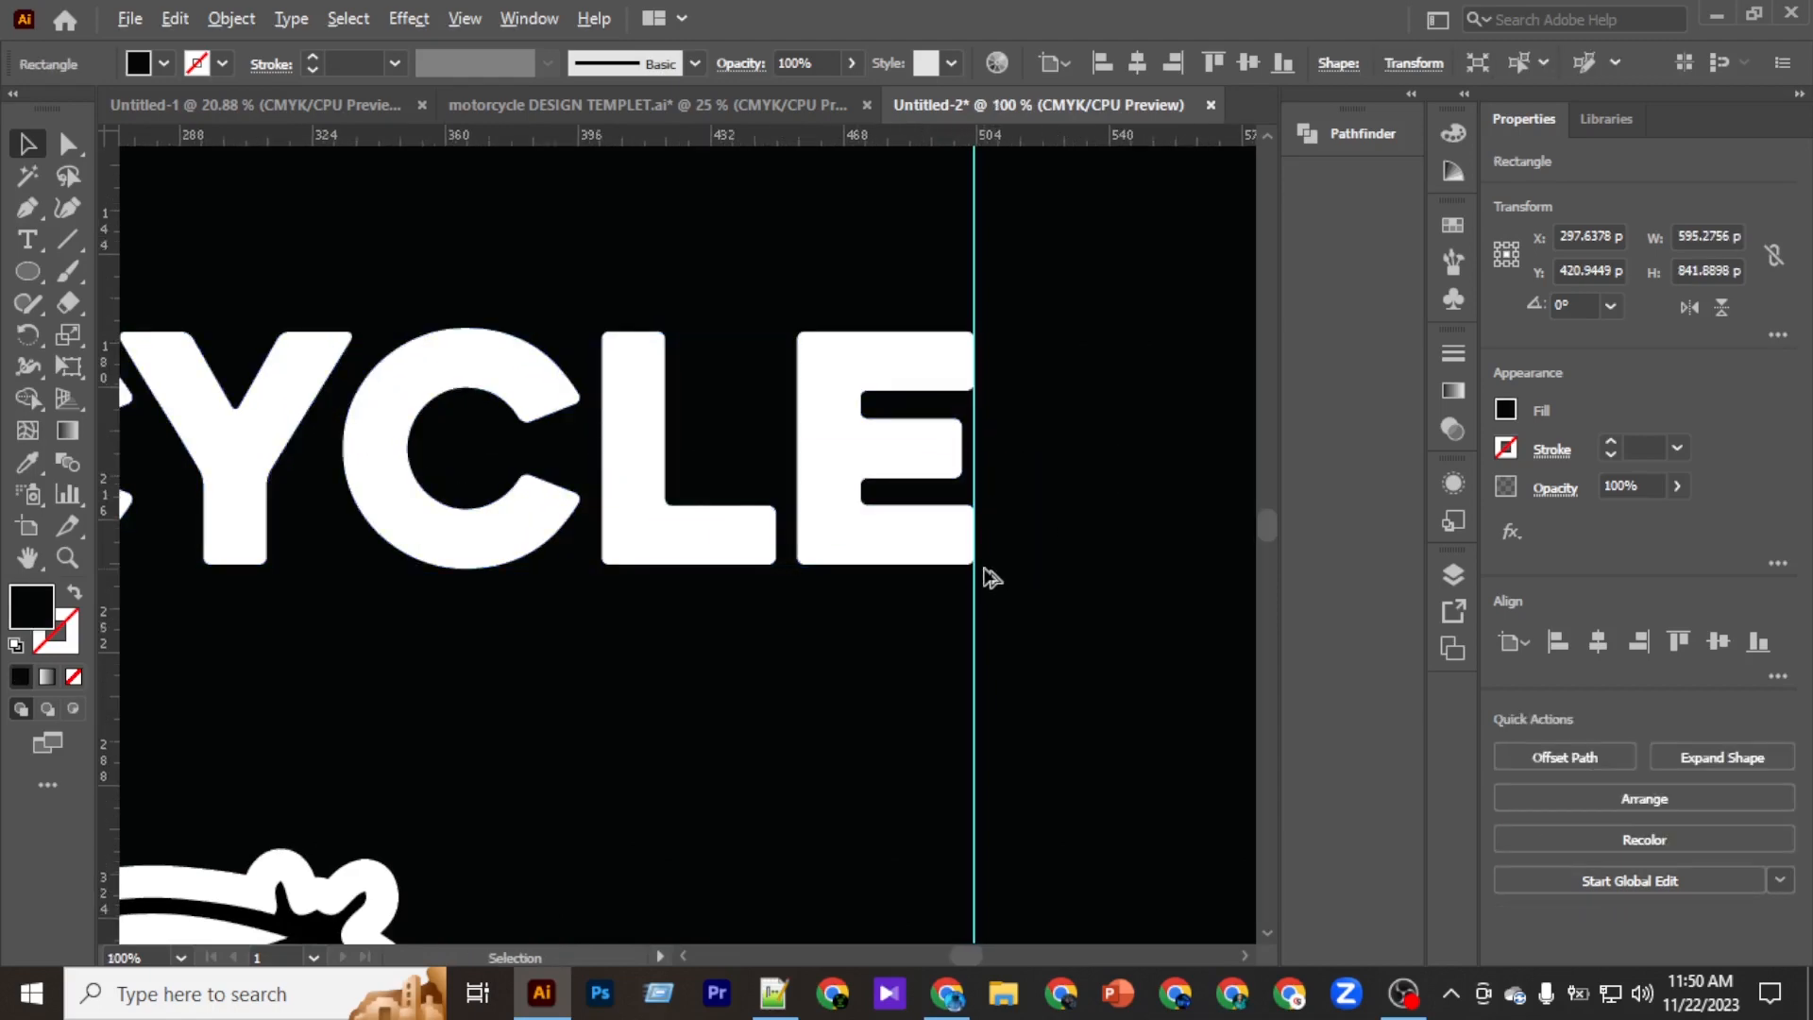
pyautogui.hotkey('ctrl', '1')
# Stretch the MOTORCYCLE lettering to about 73 pt high and nudge it down close above the barbed-wire frame.
pyautogui.click(791, 552)
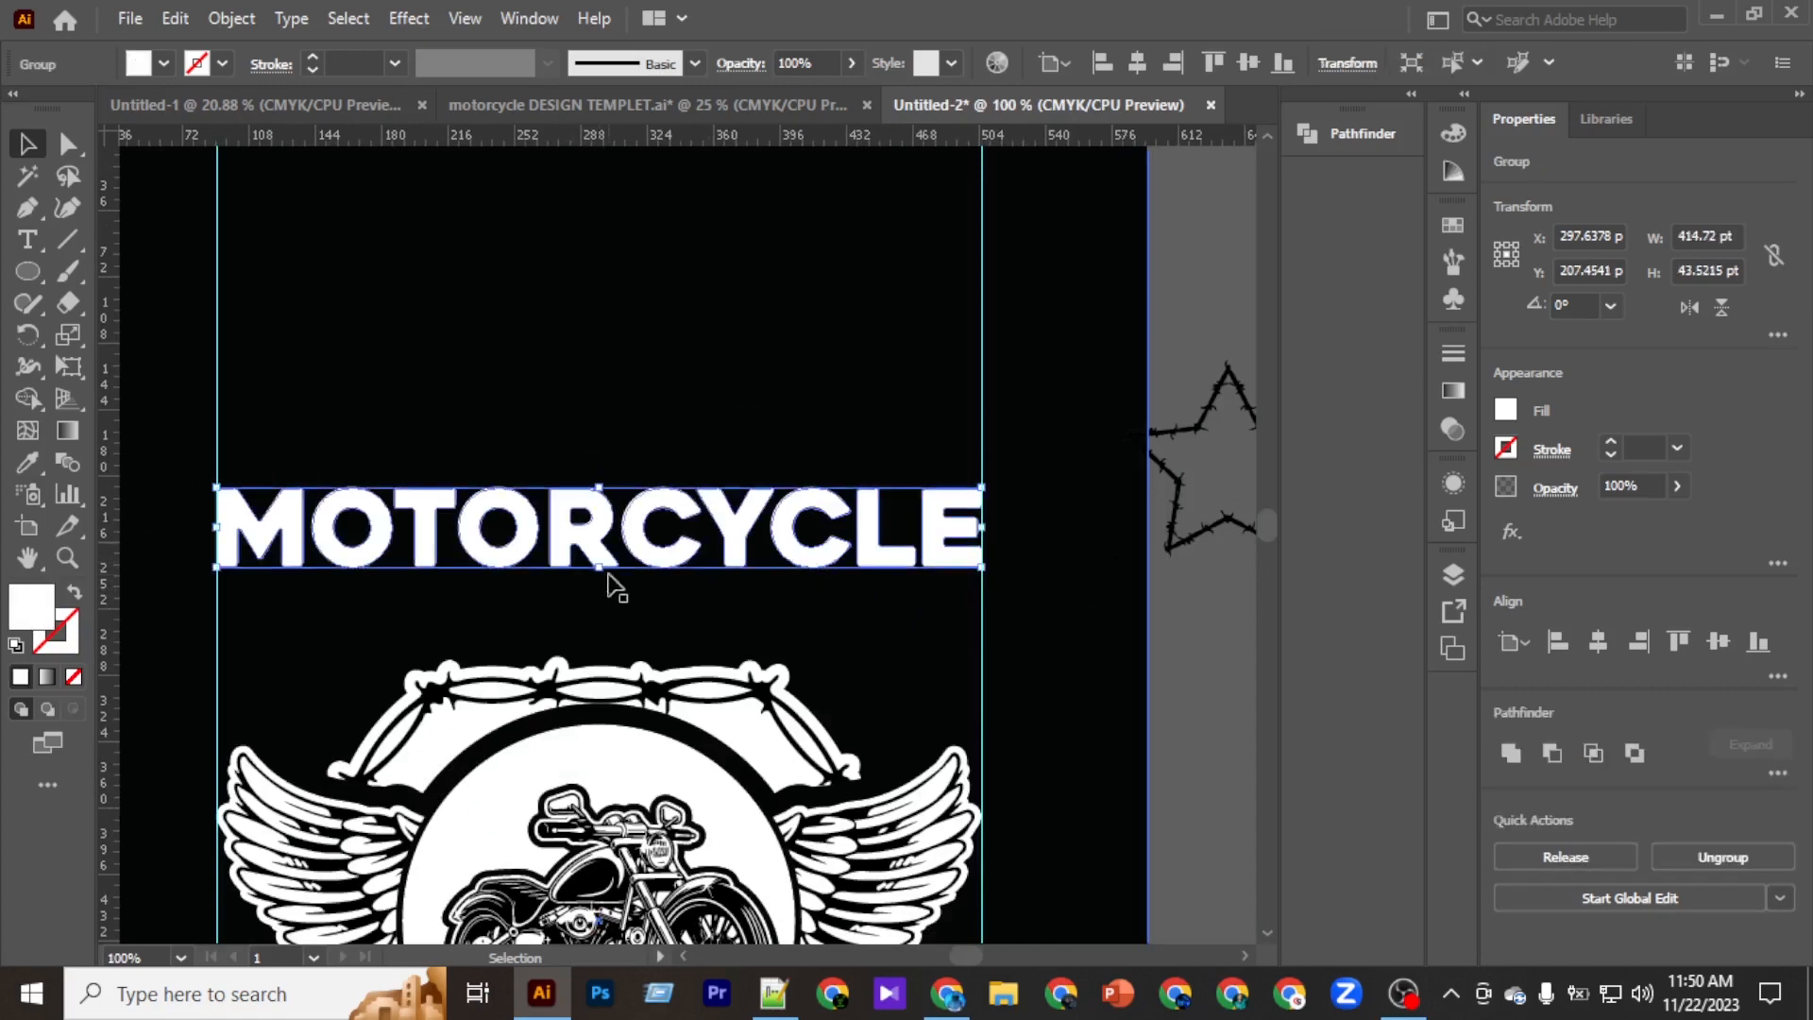
pyautogui.moveTo(601, 569); pyautogui.dragTo(600, 623)
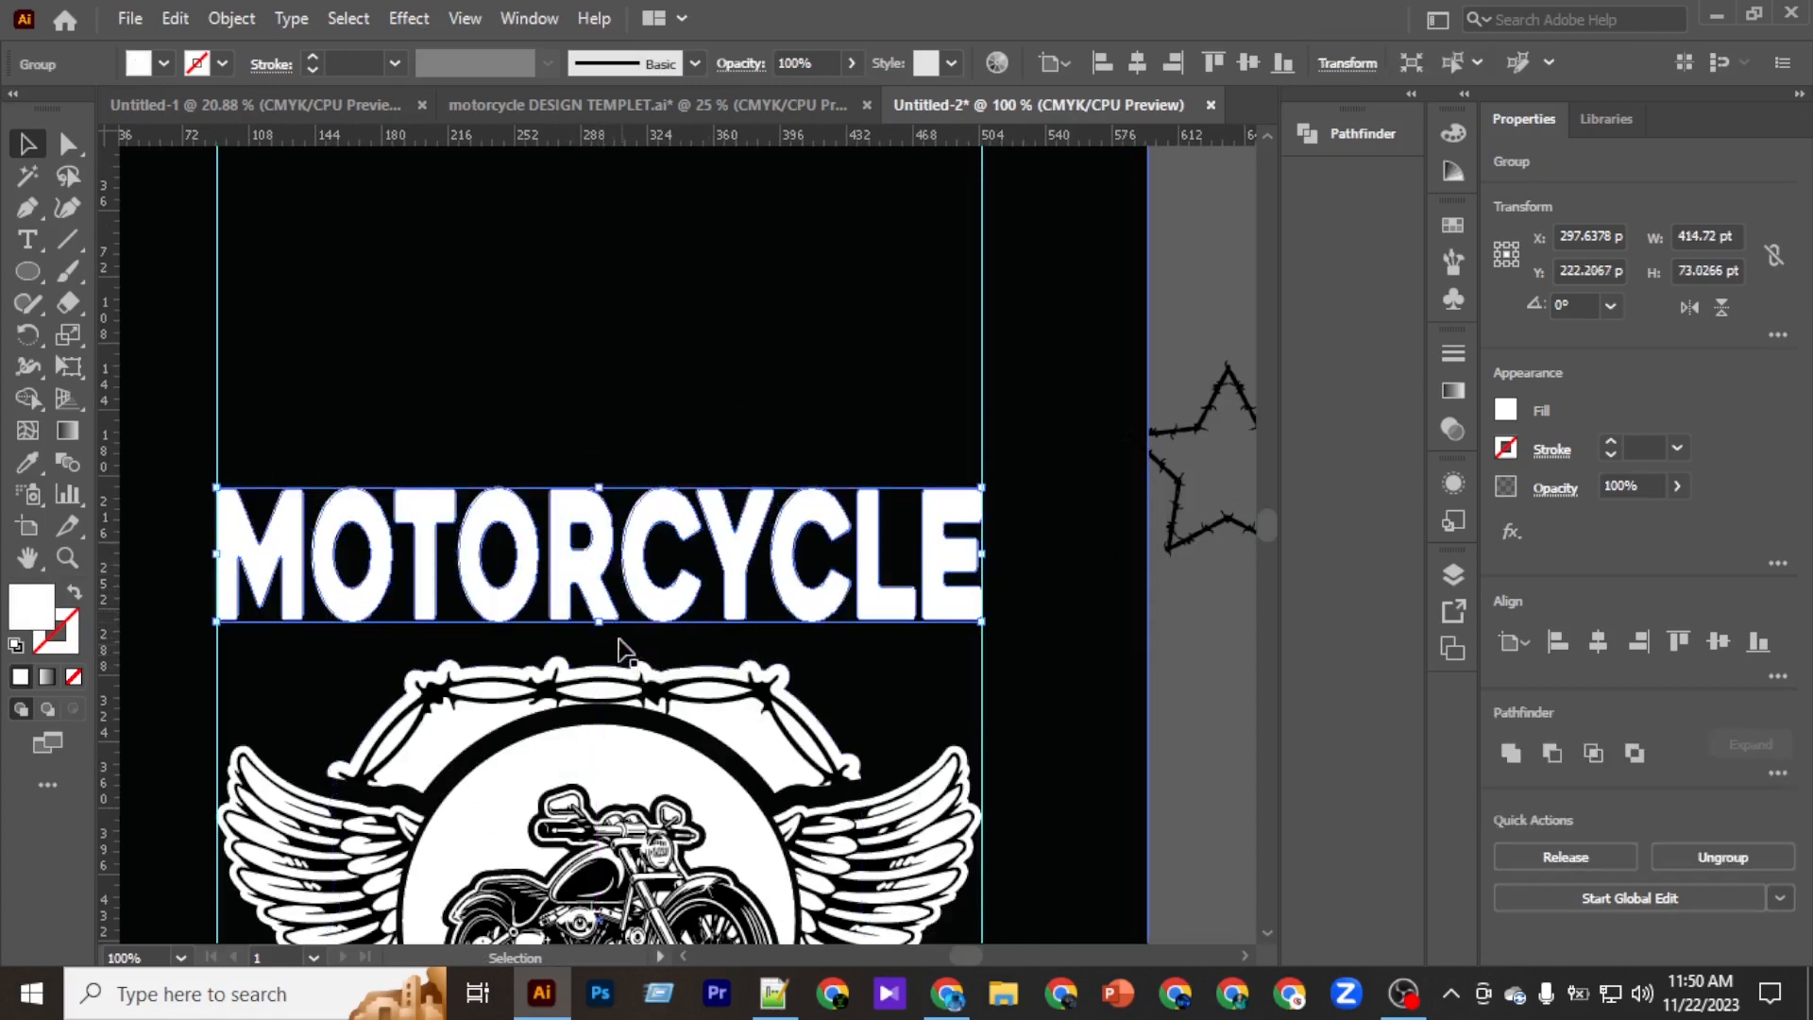
pyautogui.scroll(-2, 623, 652)
pyautogui.press('Down')
pyautogui.press('Down')
pyautogui.press('Down')
pyautogui.press('Down')
pyautogui.press('Down')
pyautogui.press('Down')
pyautogui.press('Down')
pyautogui.press('Down')
pyautogui.press('Down')
pyautogui.press('Down')
pyautogui.press('Down')
pyautogui.press('Down')
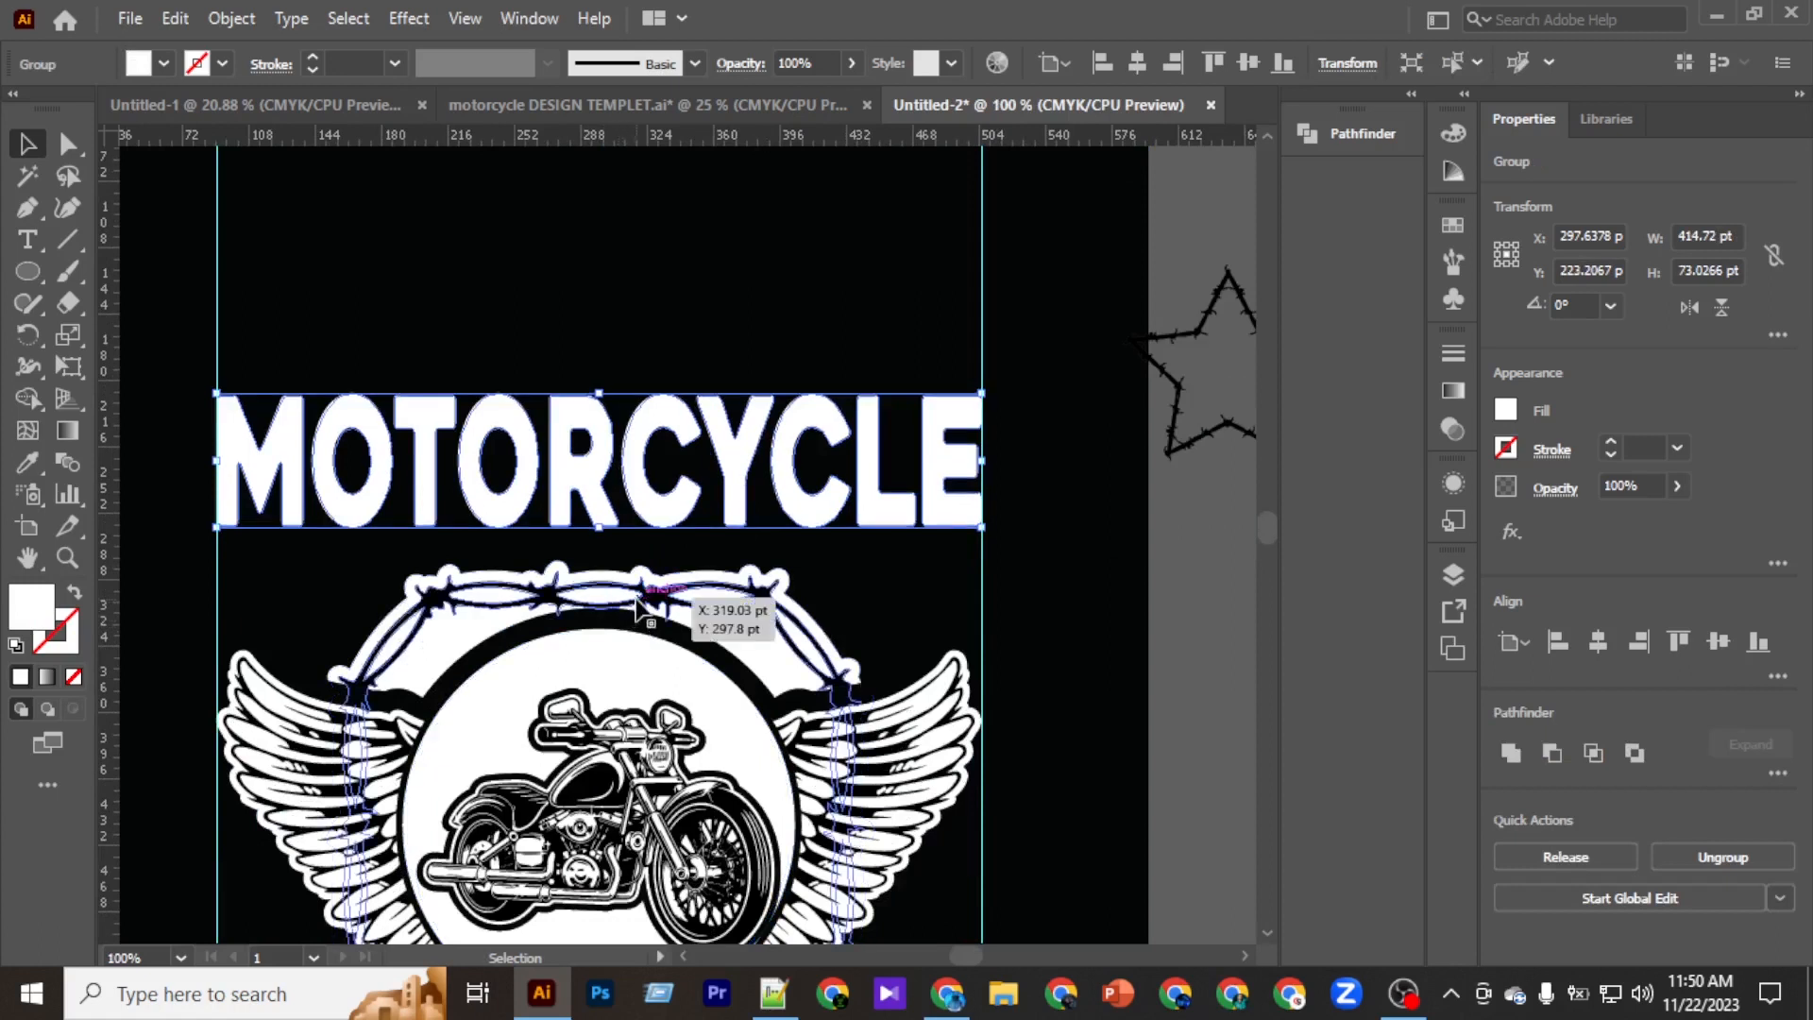
pyautogui.press('Down')
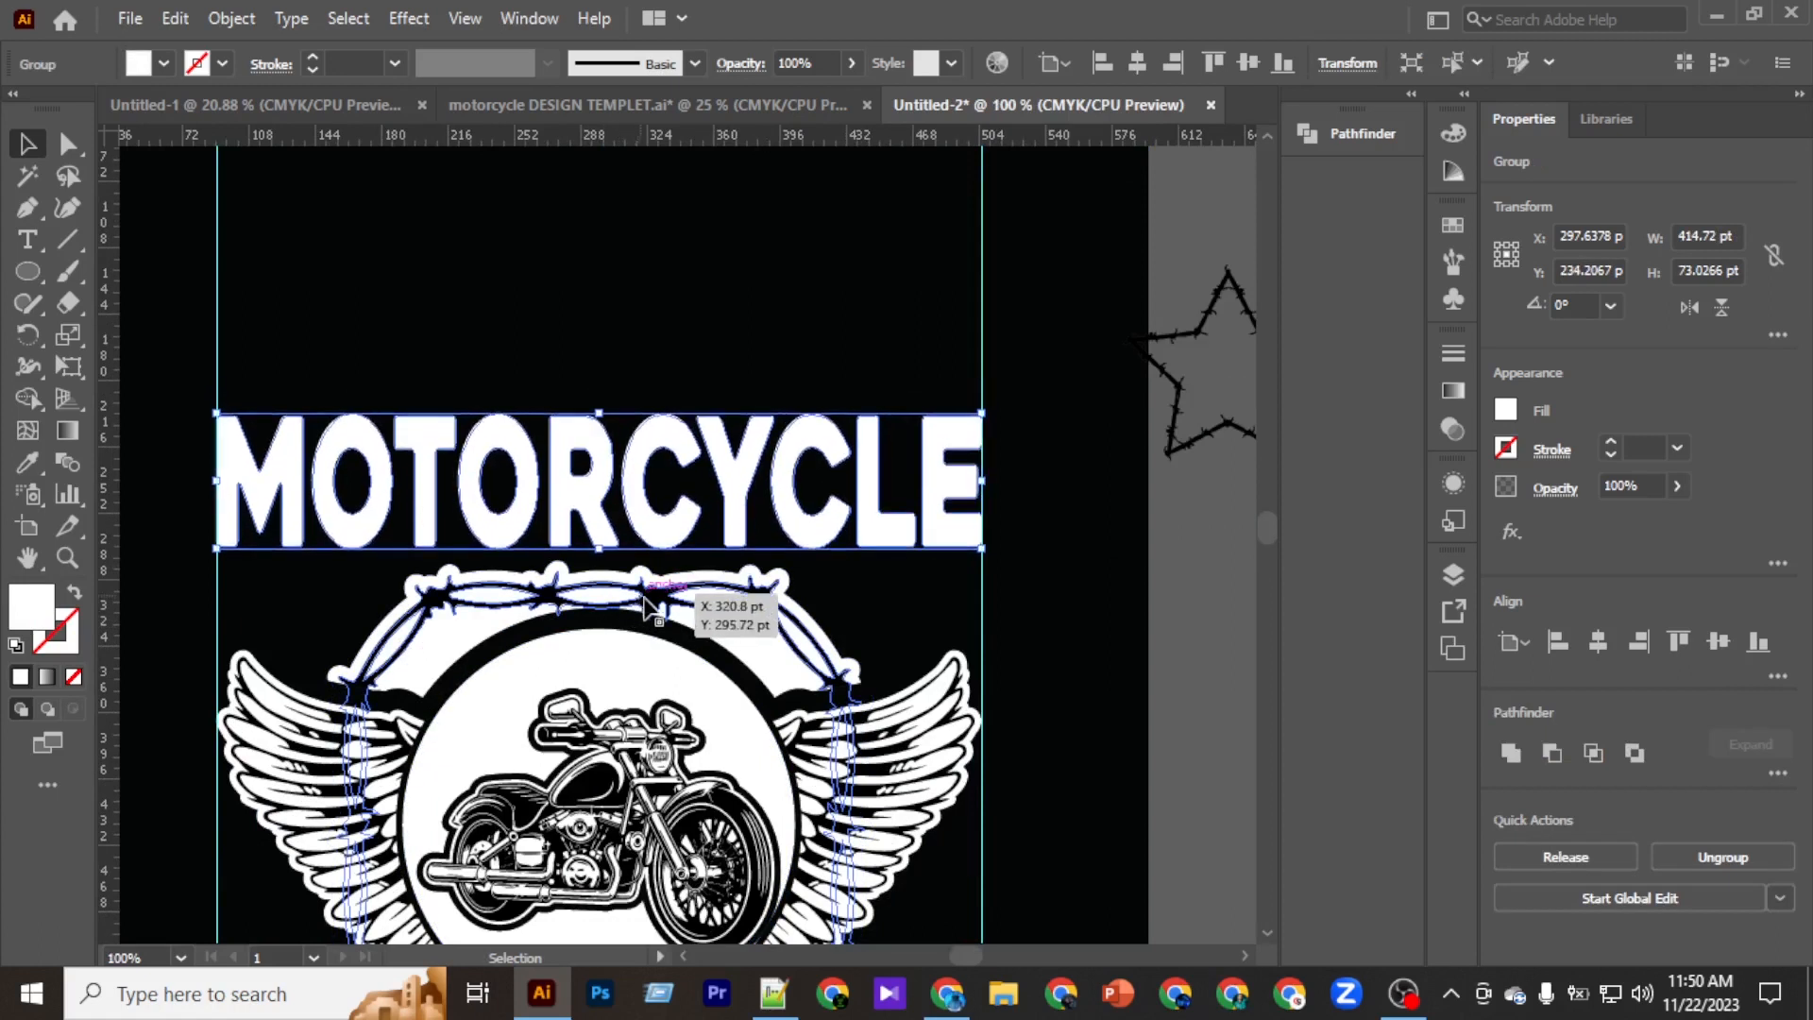
pyautogui.moveTo(1025, 655); pyautogui.dragTo(1025, 652)
# Place a copy of the CUSTOM 1988 text below the emblem and fill it with the emblem's white.
pyautogui.scroll(-3, 984, 628)
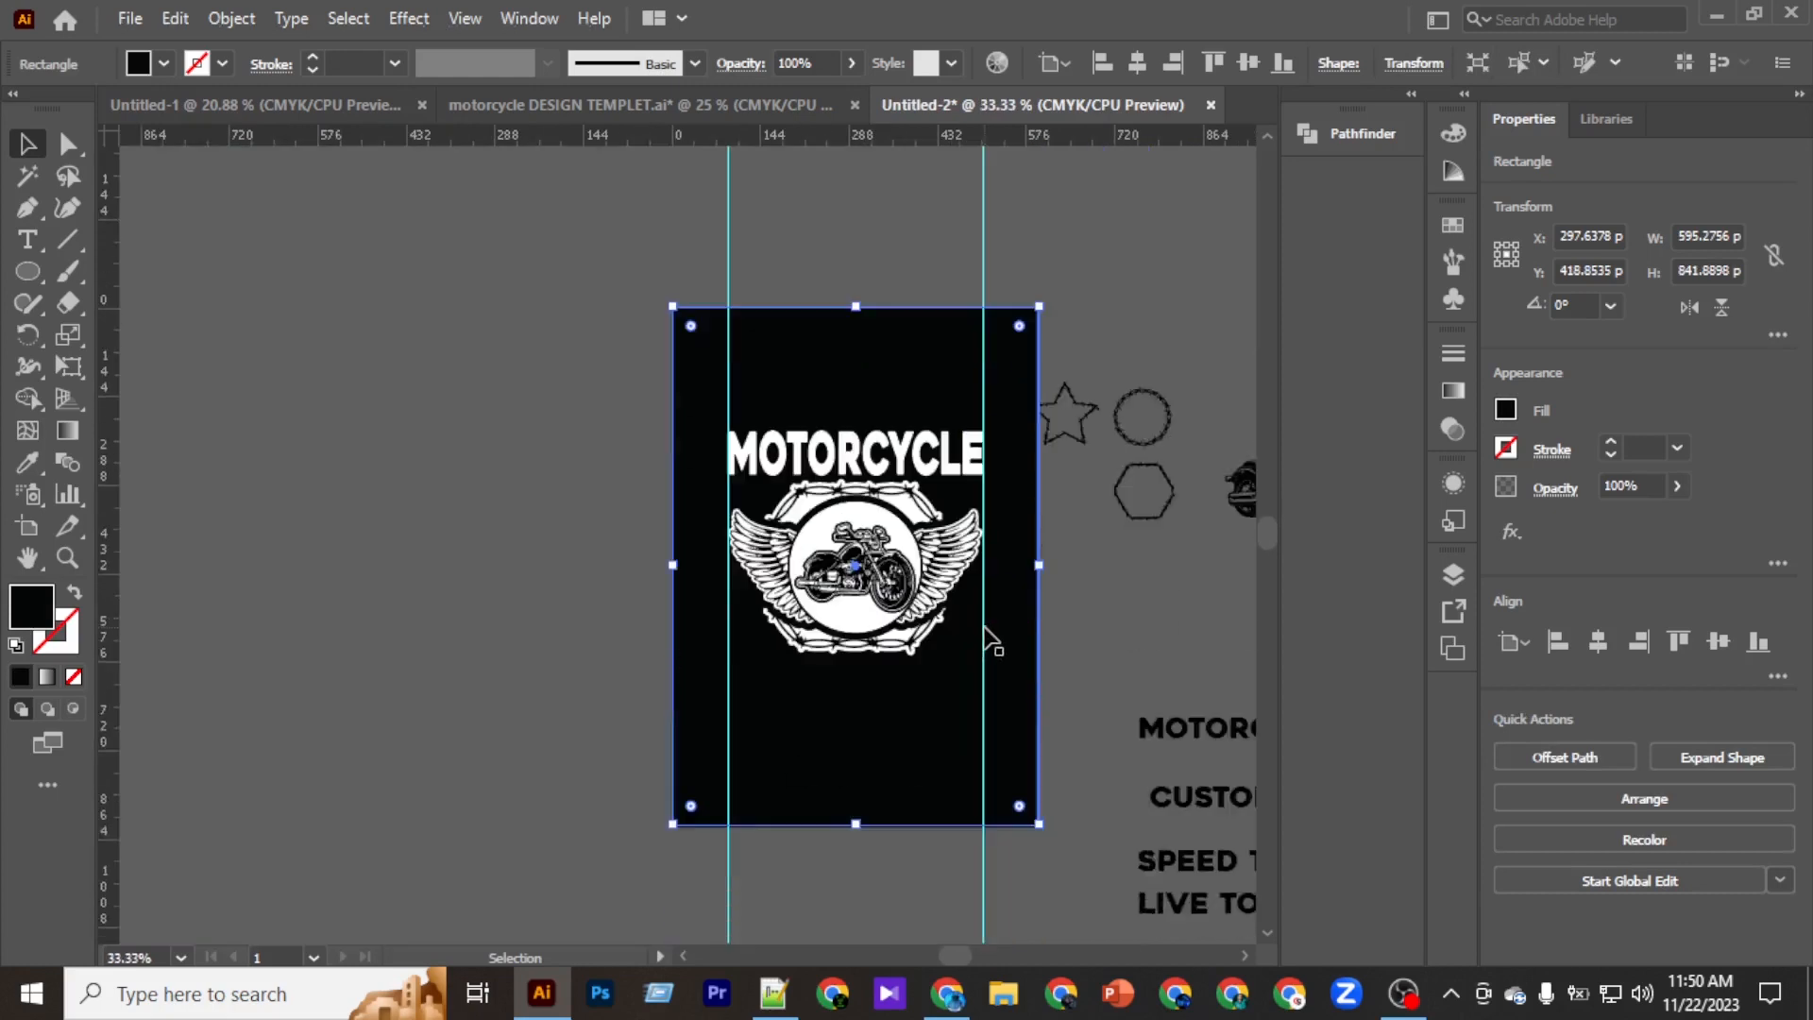
pyautogui.scroll(-1, 982, 625)
pyautogui.hscroll(3, 978, 621)
pyautogui.click(1095, 772)
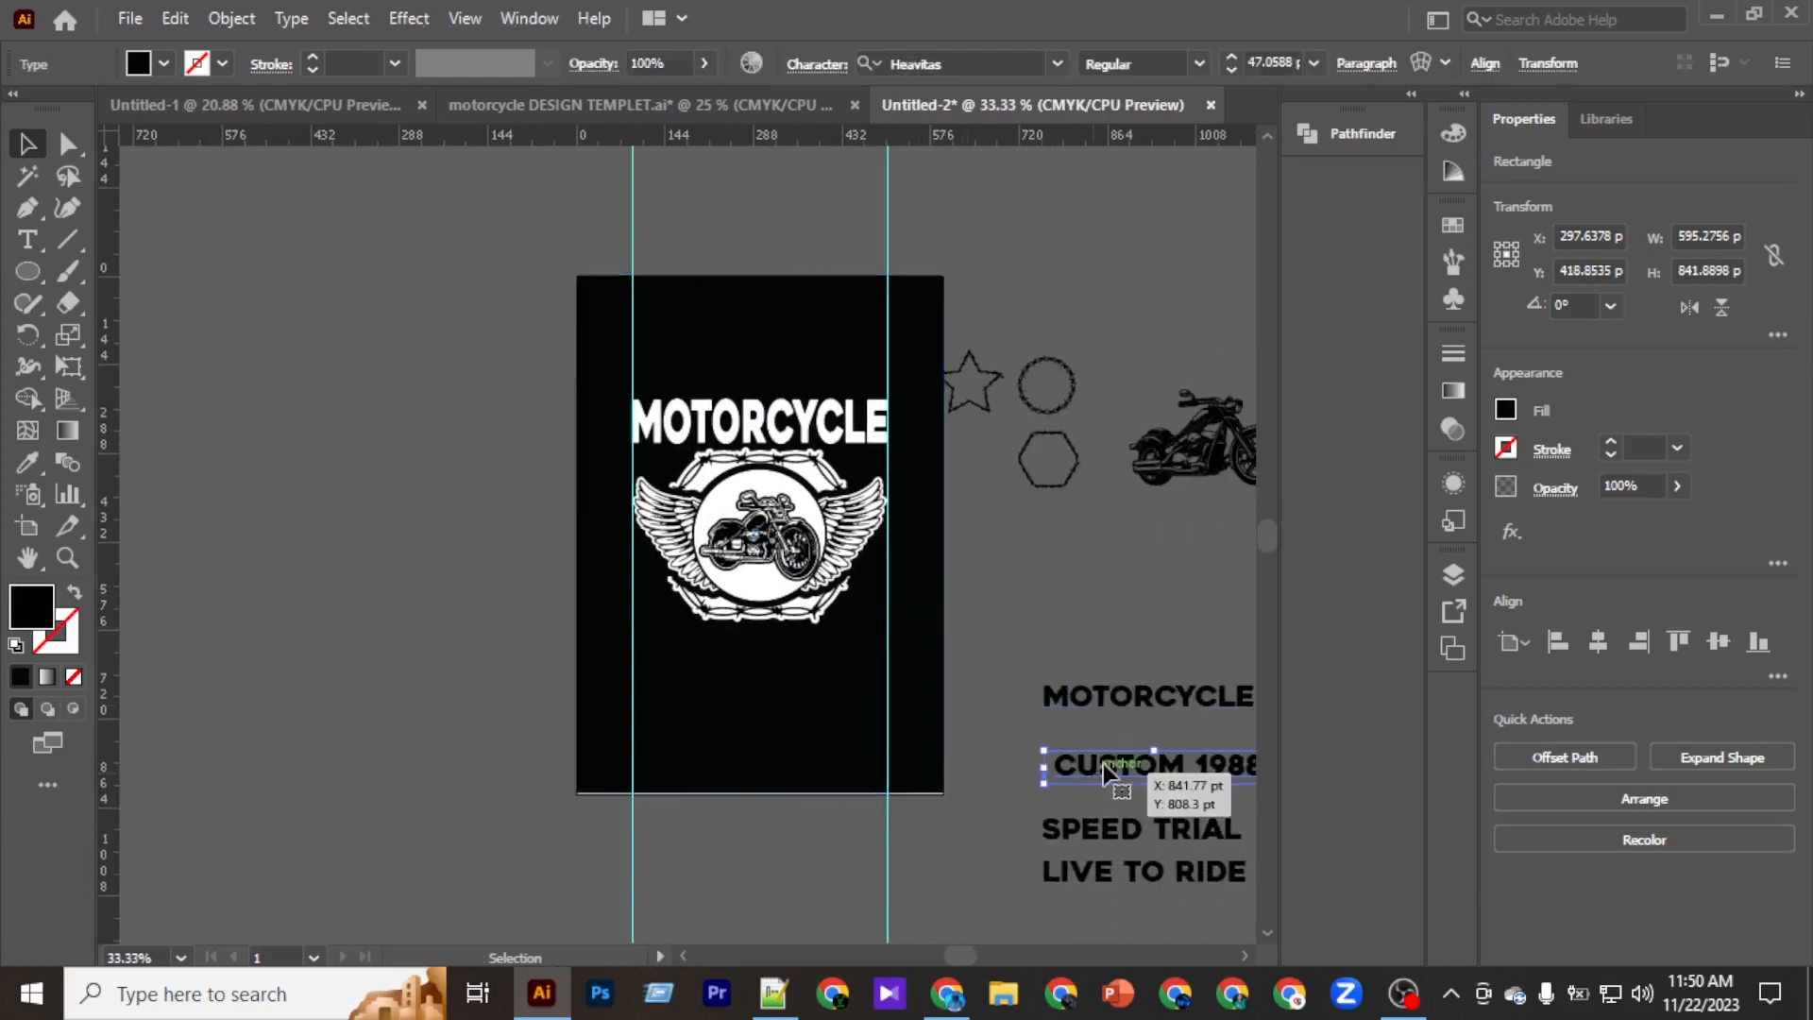
pyautogui.moveTo(1100, 770); pyautogui.dragTo(739, 664)
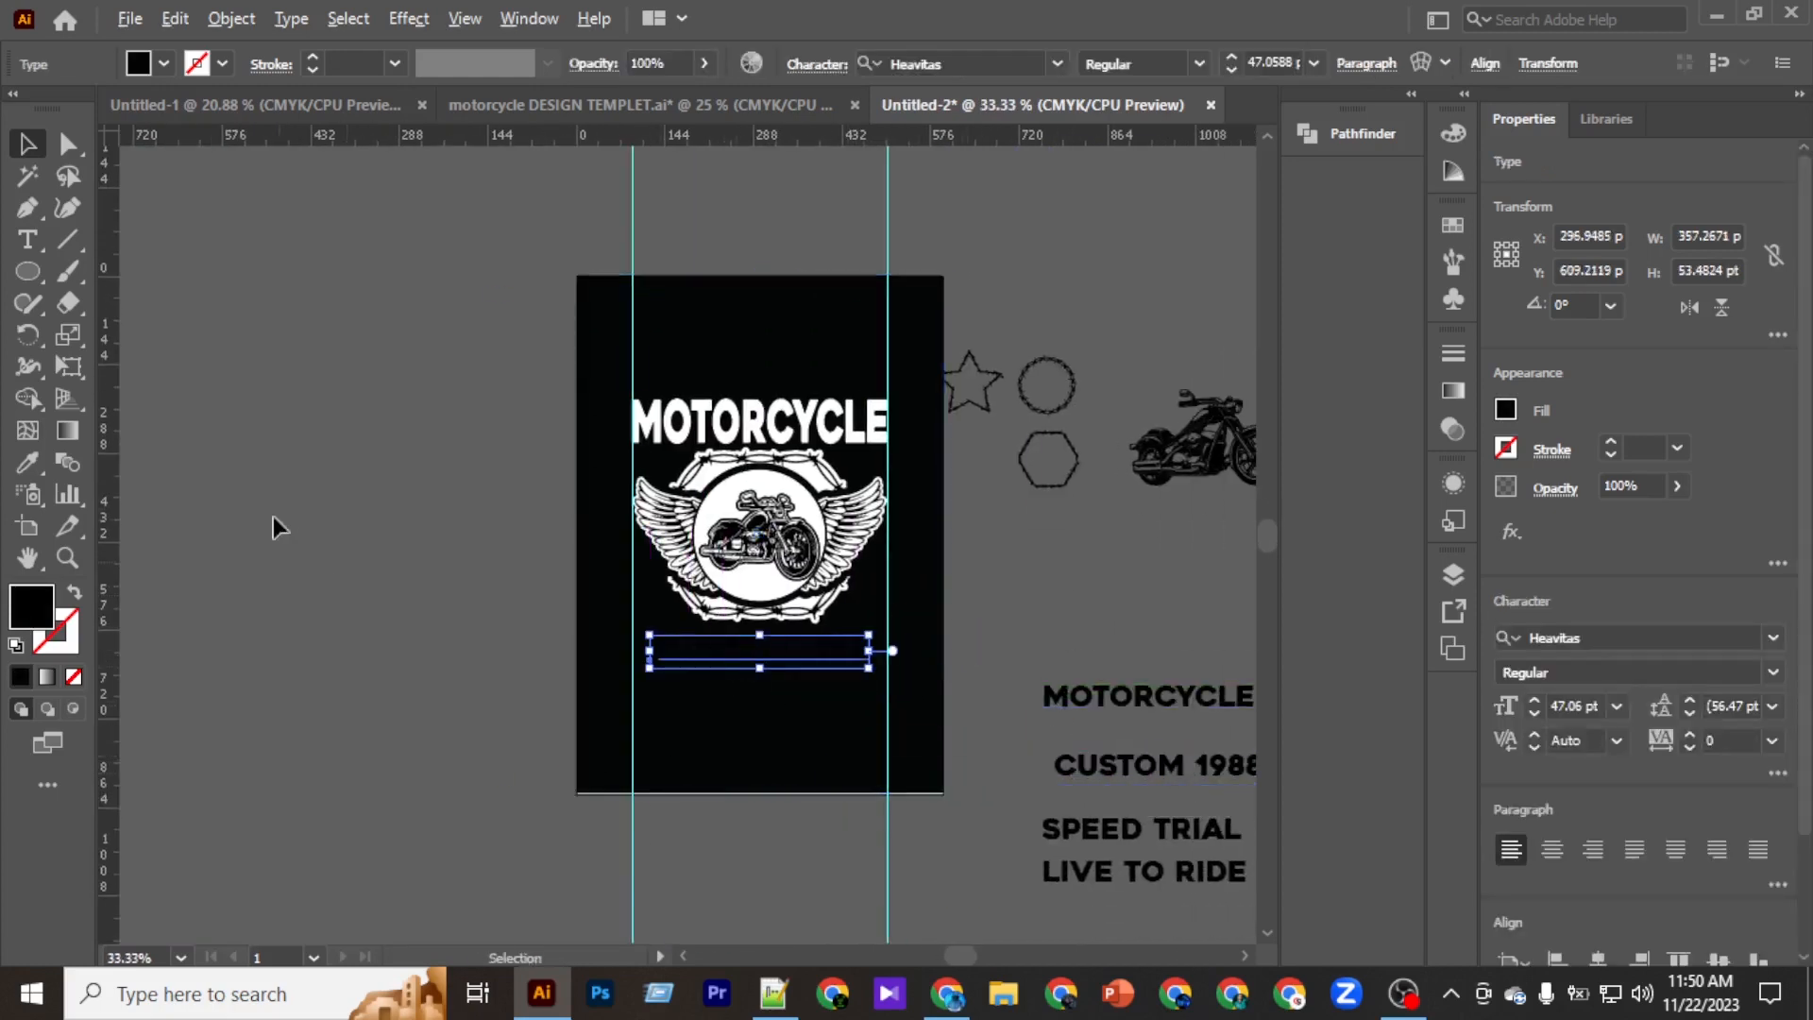
pyautogui.click(27, 462)
pyautogui.click(670, 475)
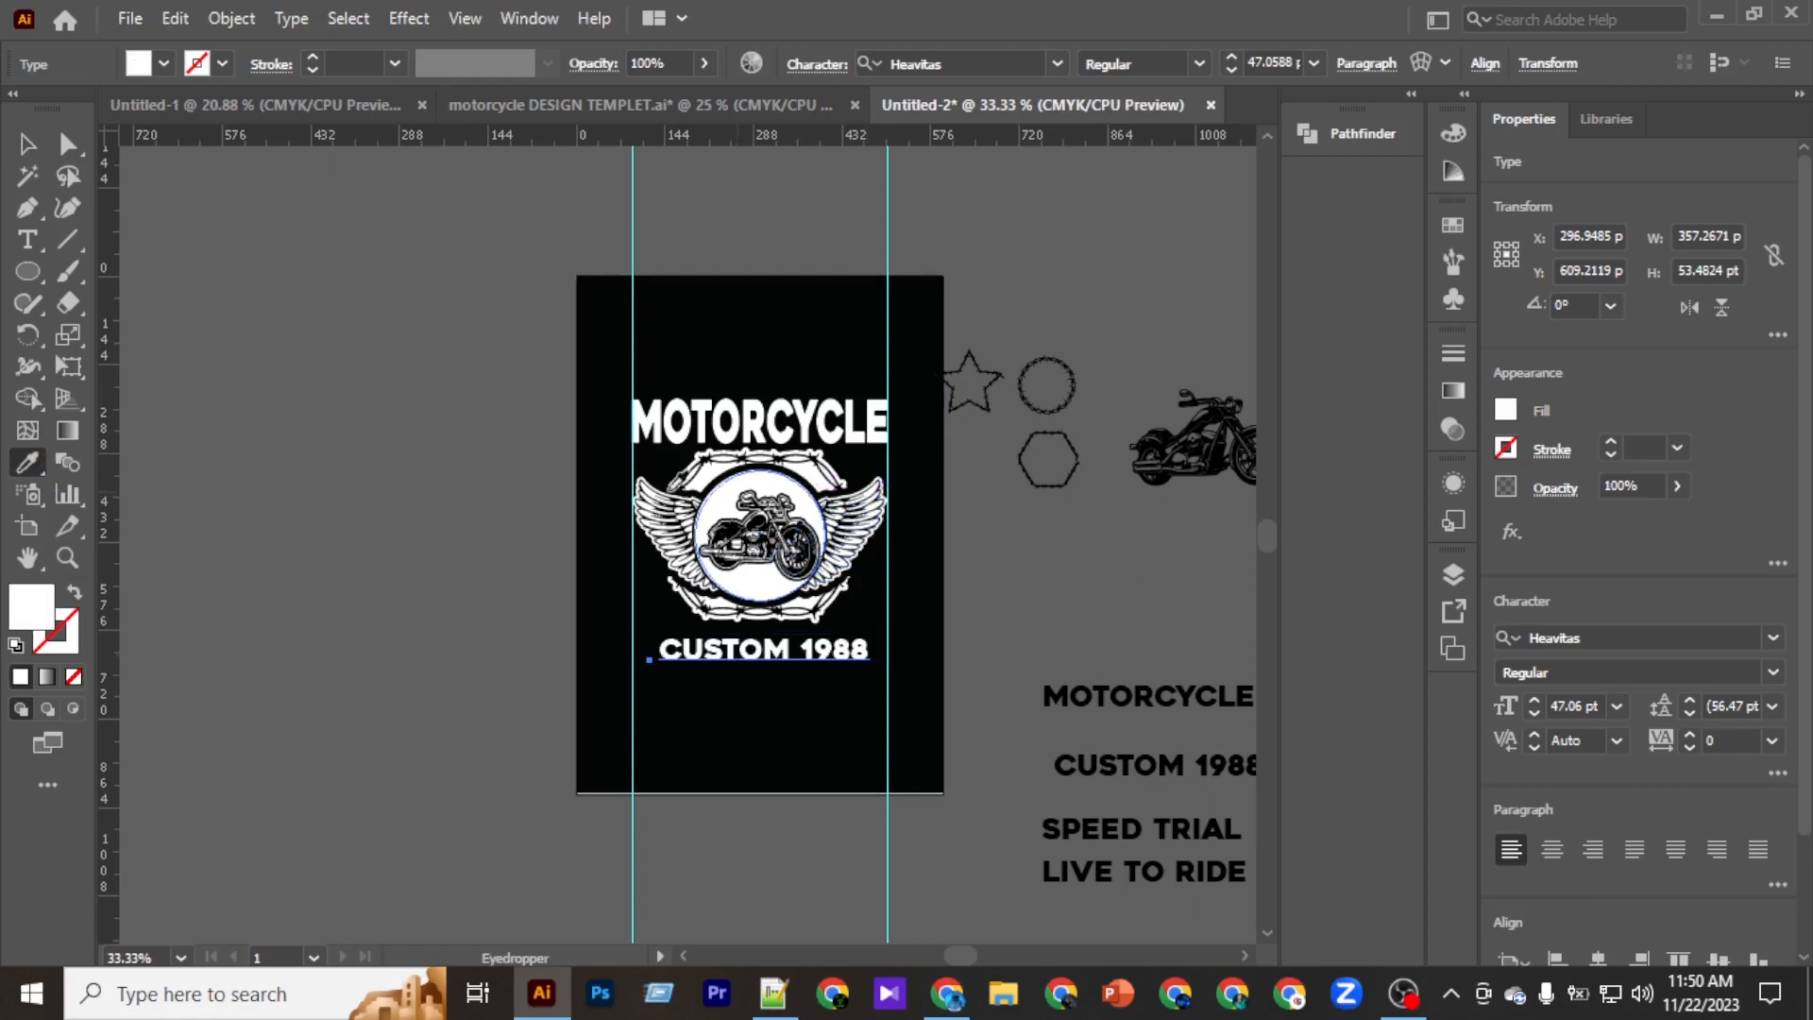
# Expand the white CUSTOM 1988 text into outlines and scale it proportionally to span both vertical guides.
pyautogui.click(232, 18)
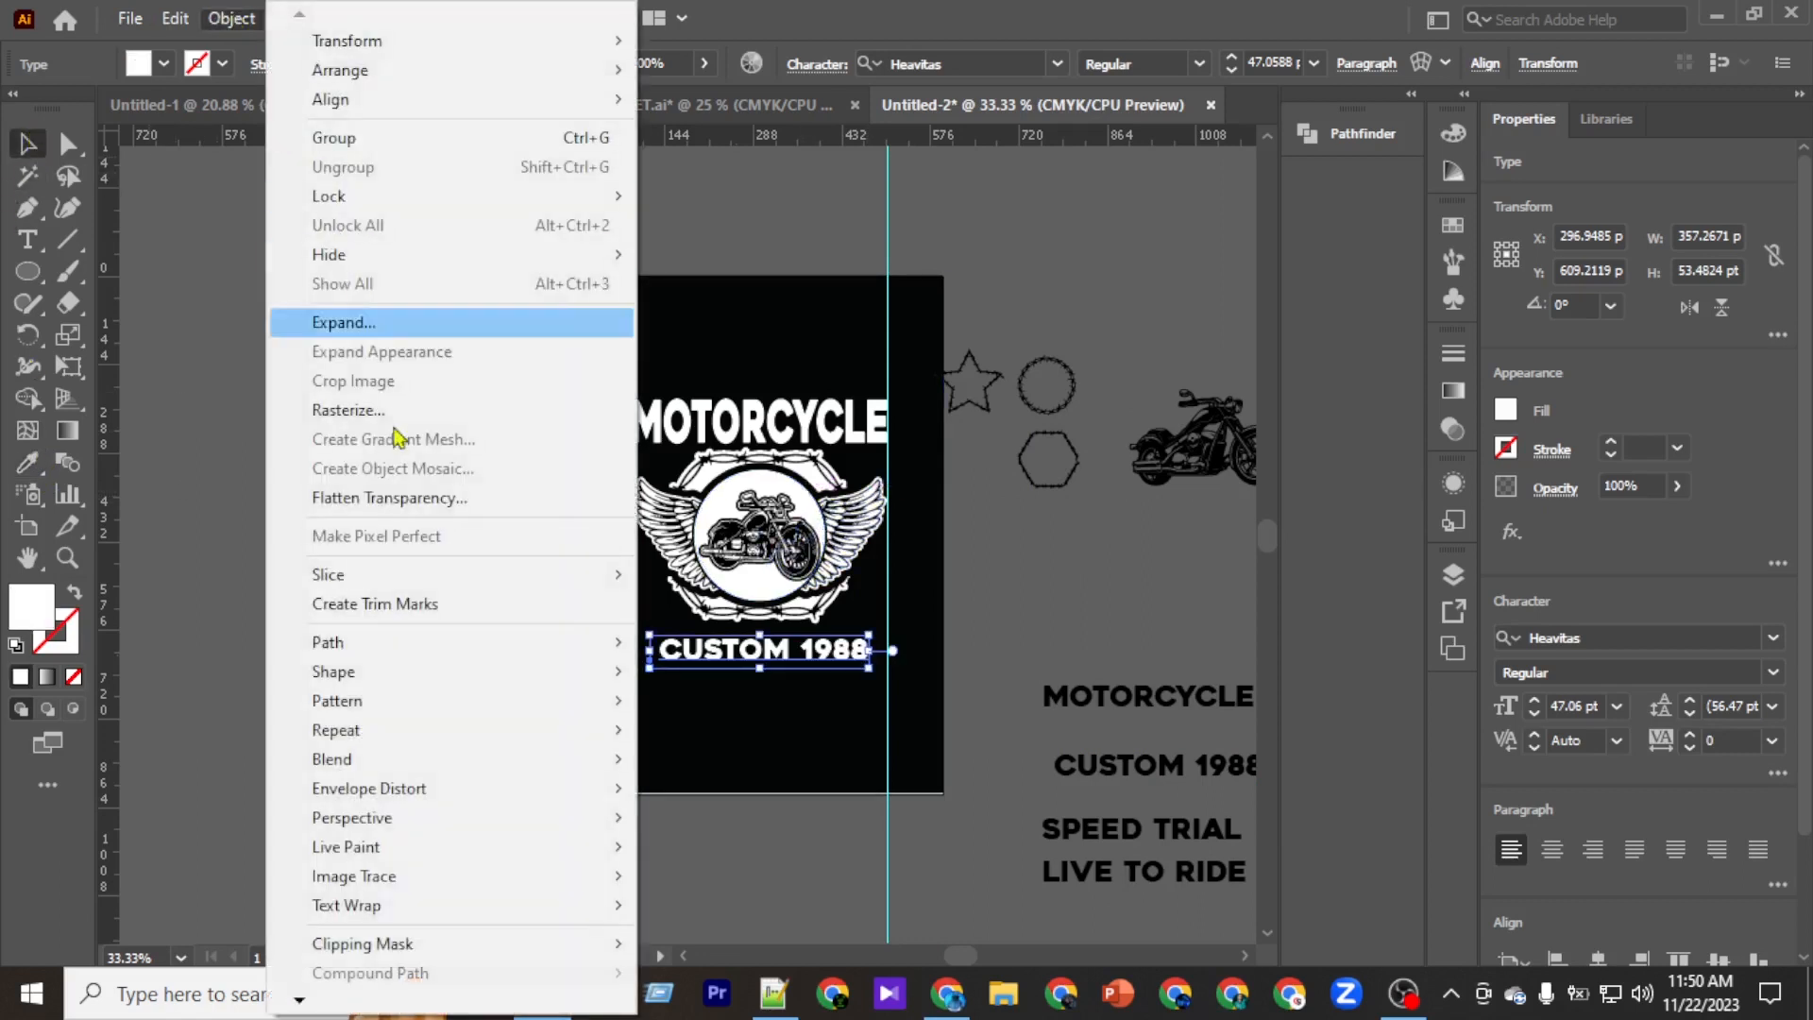
pyautogui.click(364, 323)
pyautogui.click(793, 650)
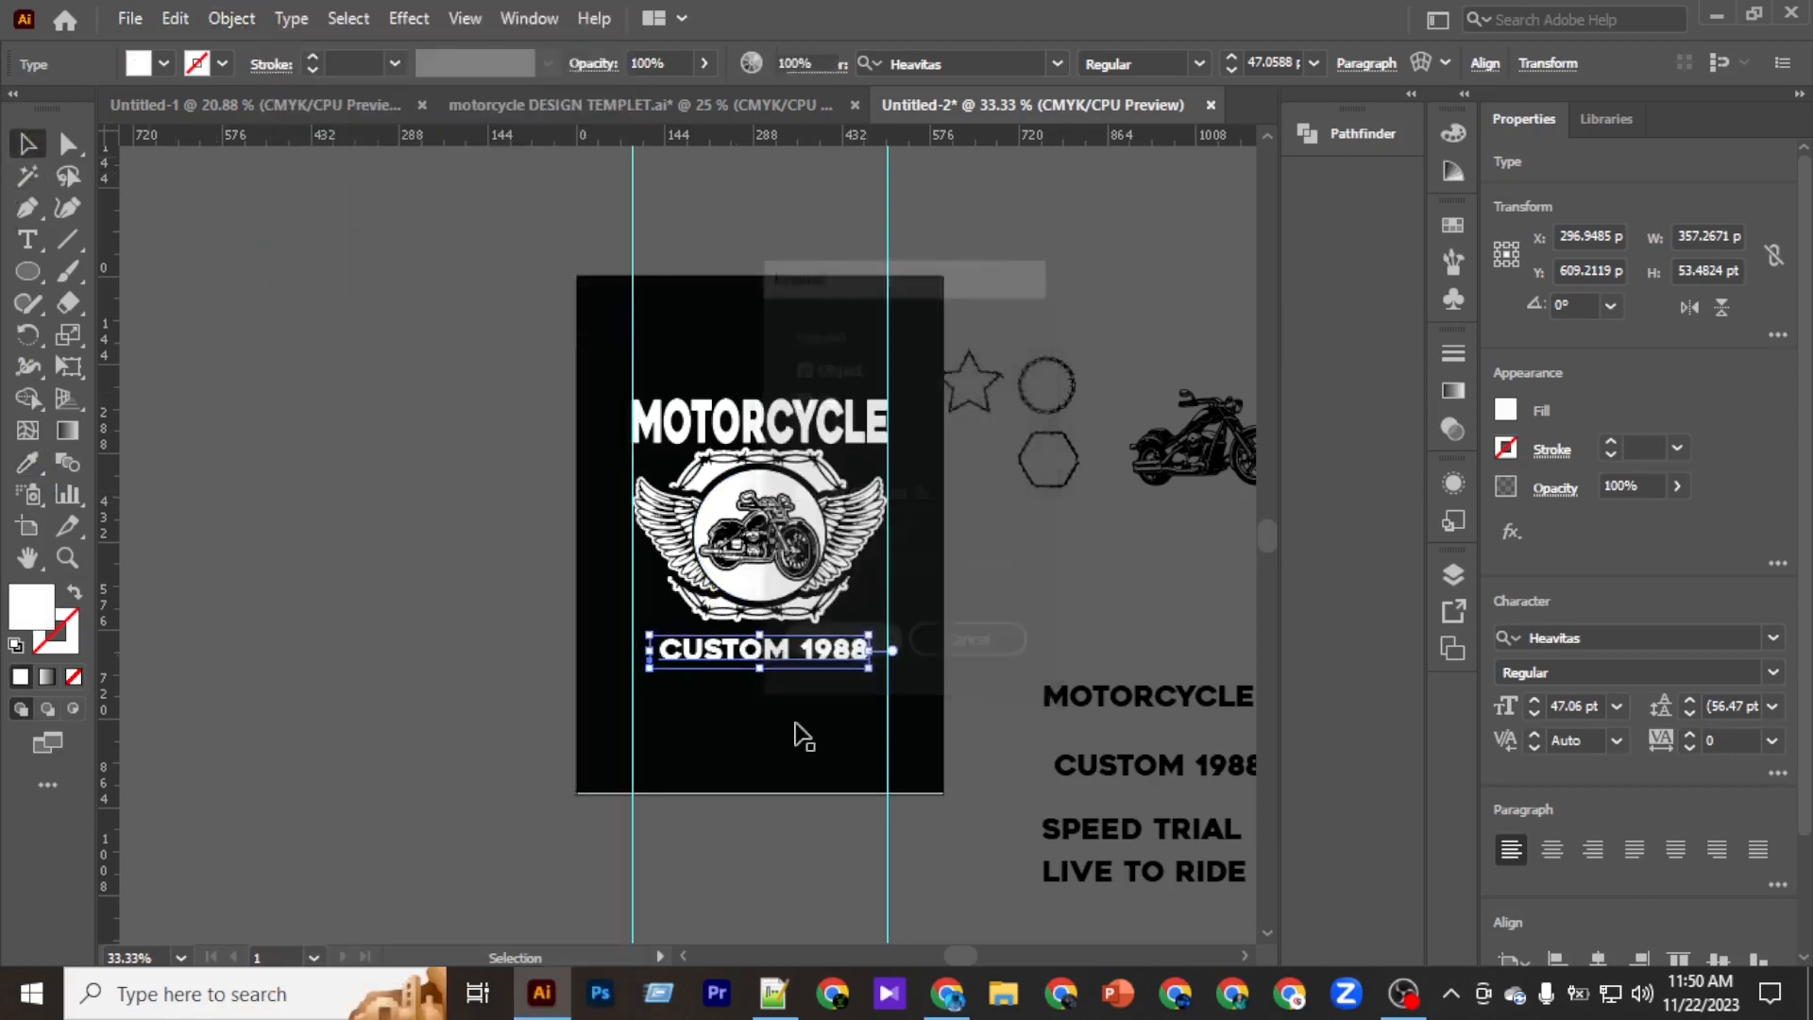
pyautogui.scroll(3, 769, 688)
pyautogui.moveTo(419, 557); pyautogui.dragTo(335, 546)
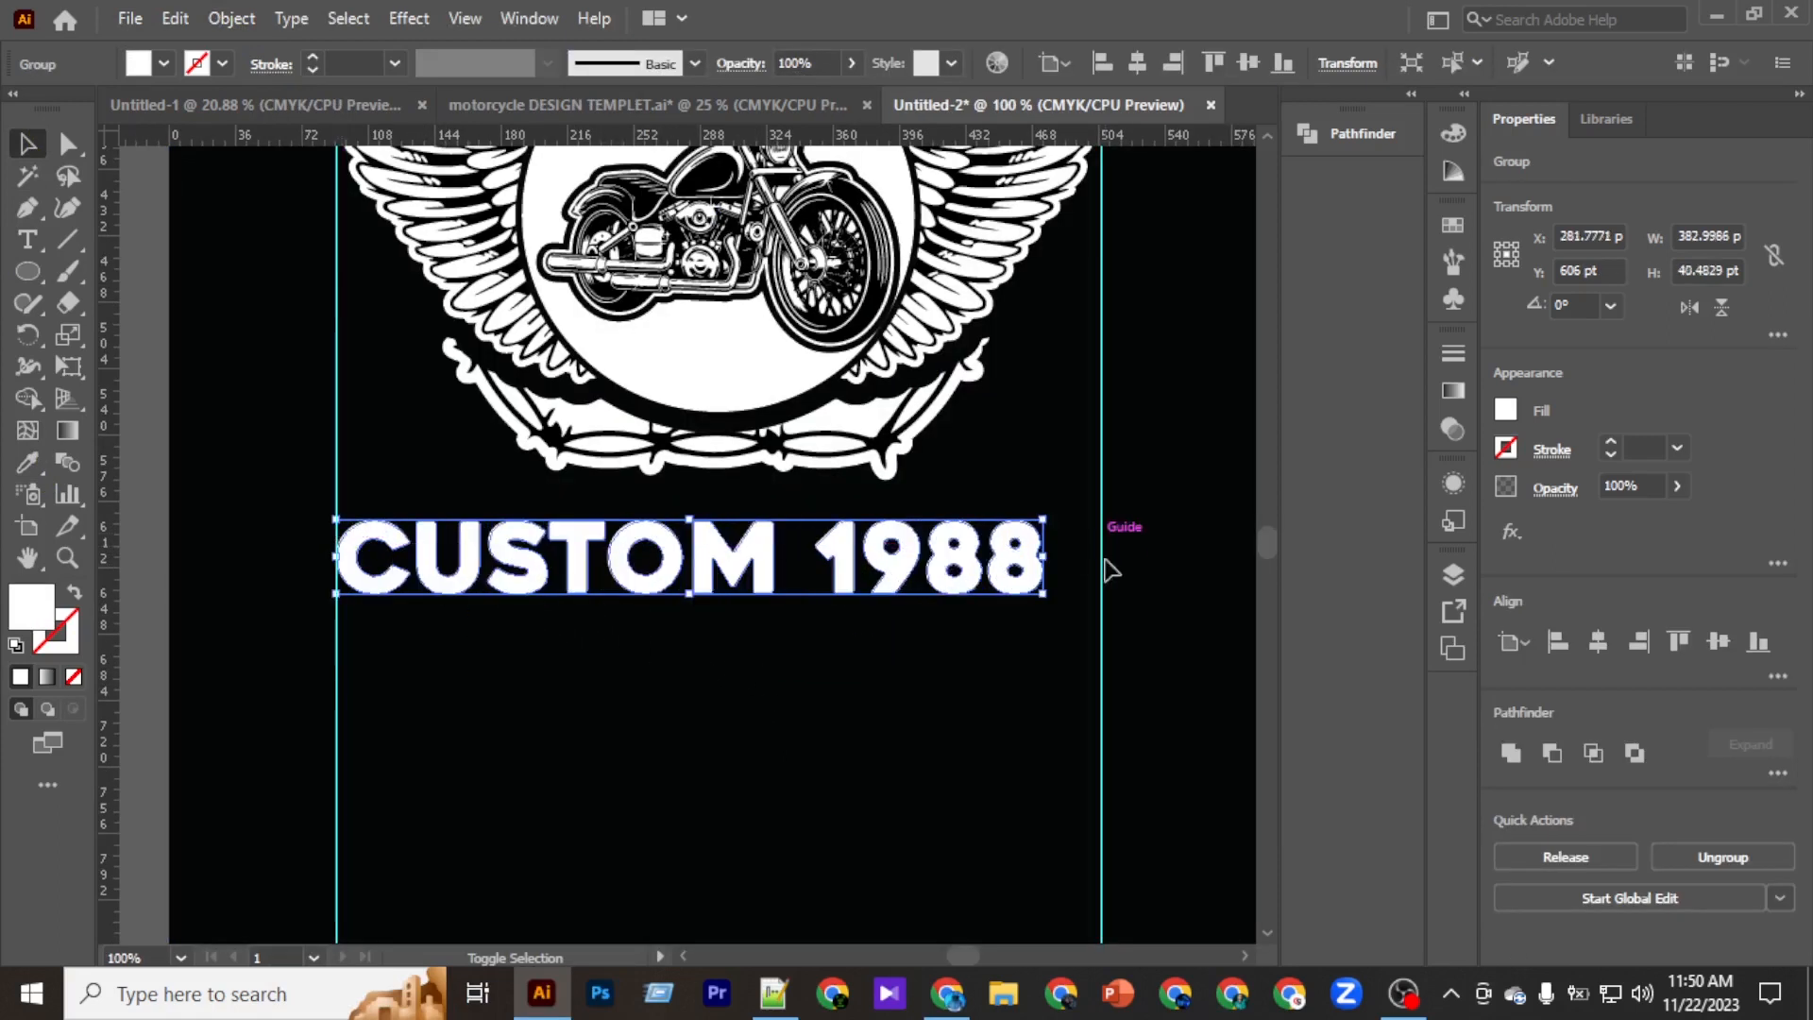
pyautogui.moveTo(1053, 558); pyautogui.dragTo(1101, 557)
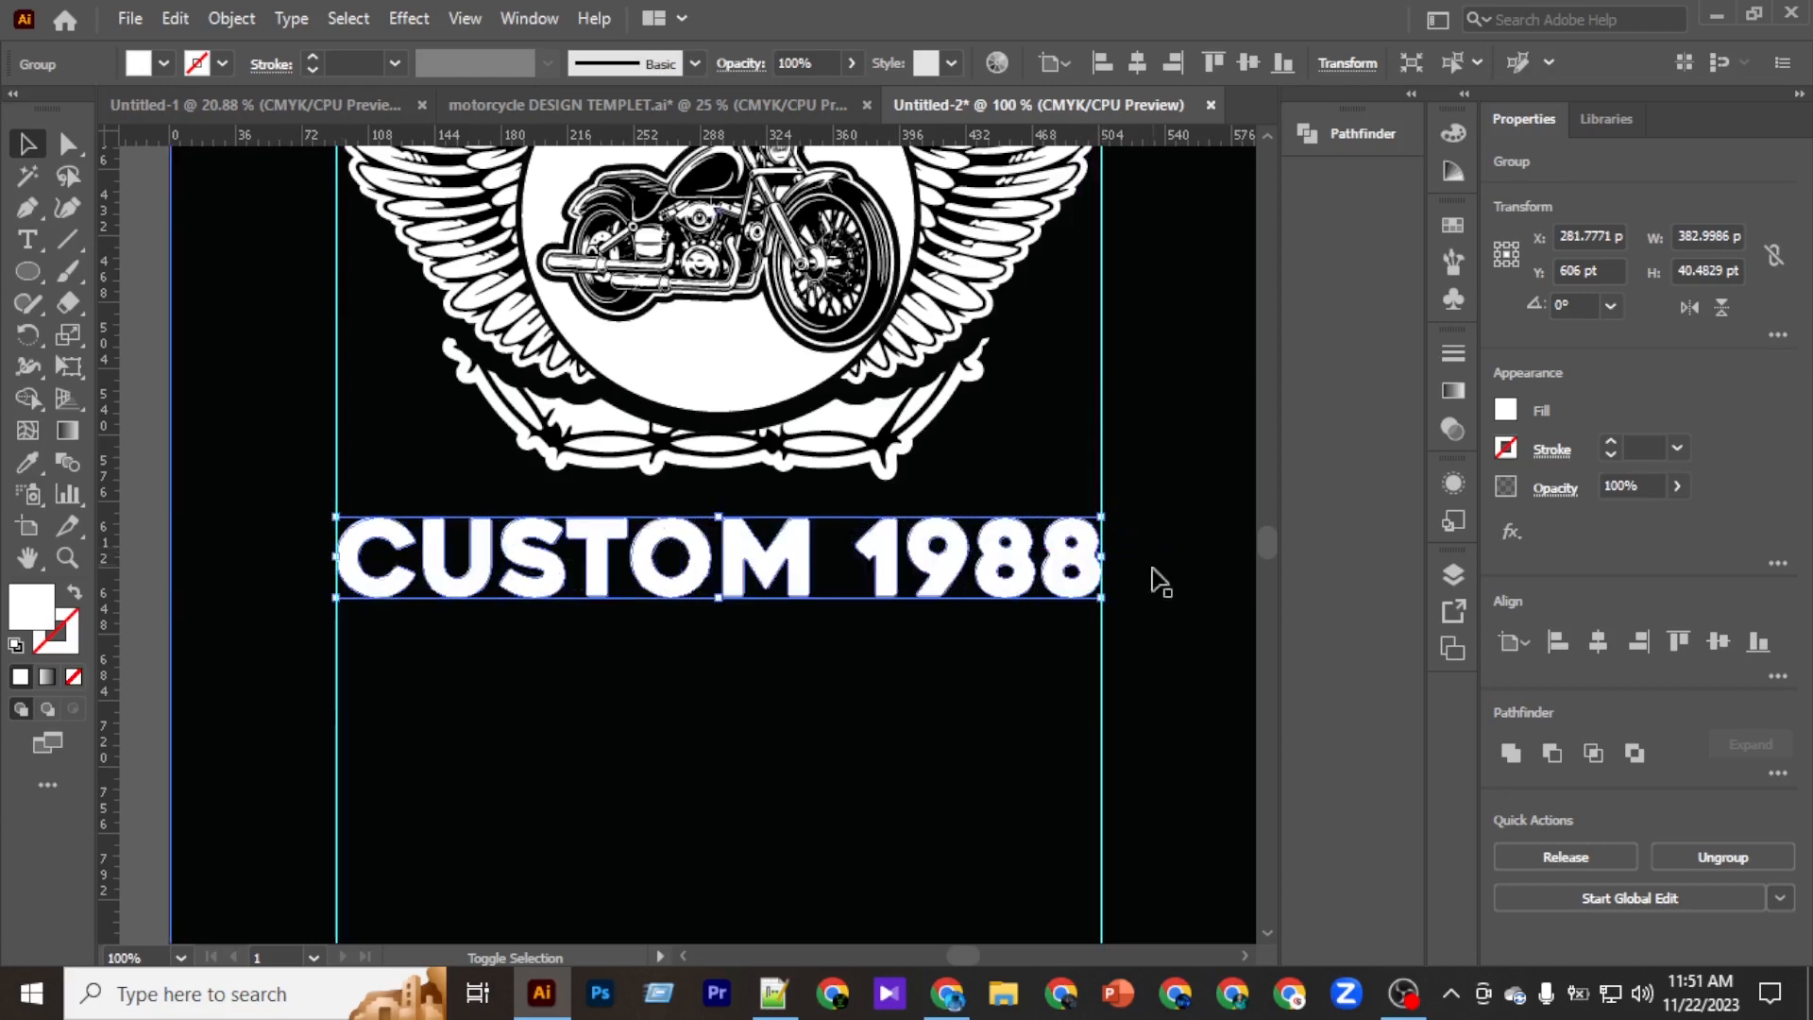
# Stretch the CUSTOM 1988 lettering to about 50 pt high and nudge it up close below the barbed-wire frame.
pyautogui.moveTo(724, 597); pyautogui.dragTo(725, 610)
pyautogui.hotkey('shift', 'Up')
pyautogui.hotkey('shift', 'Up')
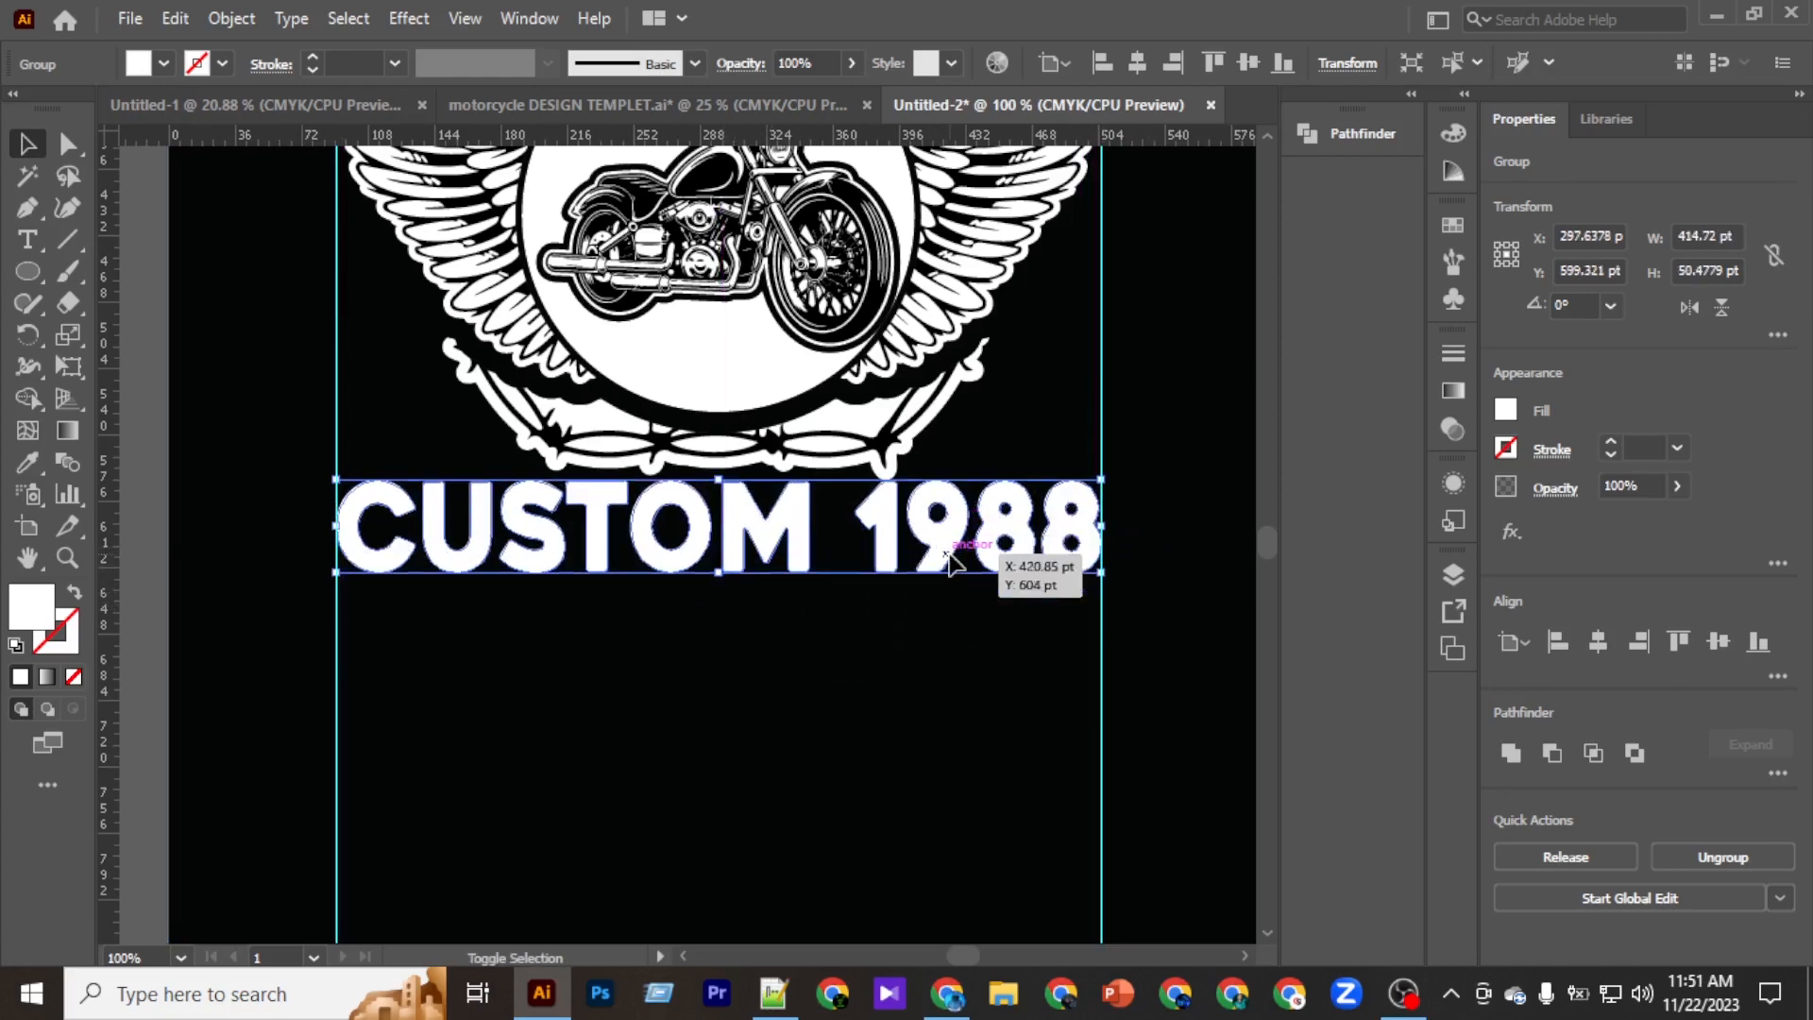
pyautogui.press('Up')
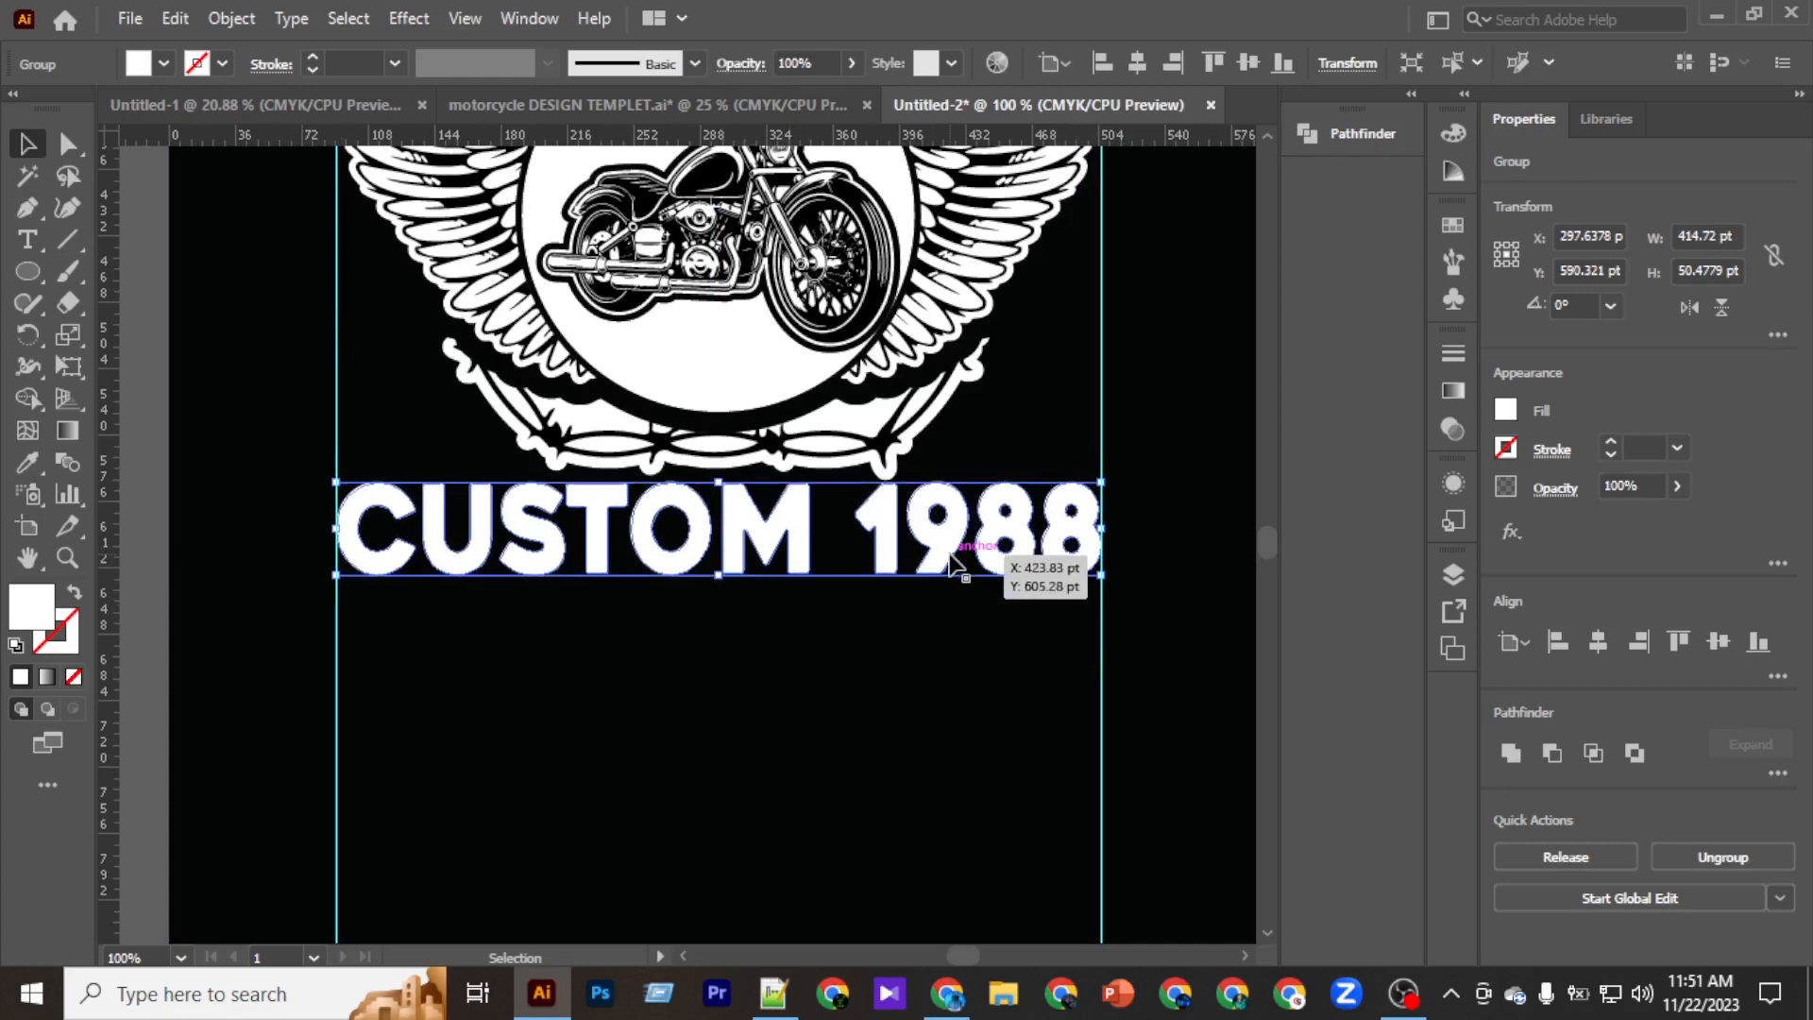
pyautogui.click(890, 680)
# Place a copy of the SPEED TRIAL text under CUSTOM 1988 and fill it with the white sampled from the MOTORCYCLE lettering.
pyautogui.scroll(-3, 890, 680)
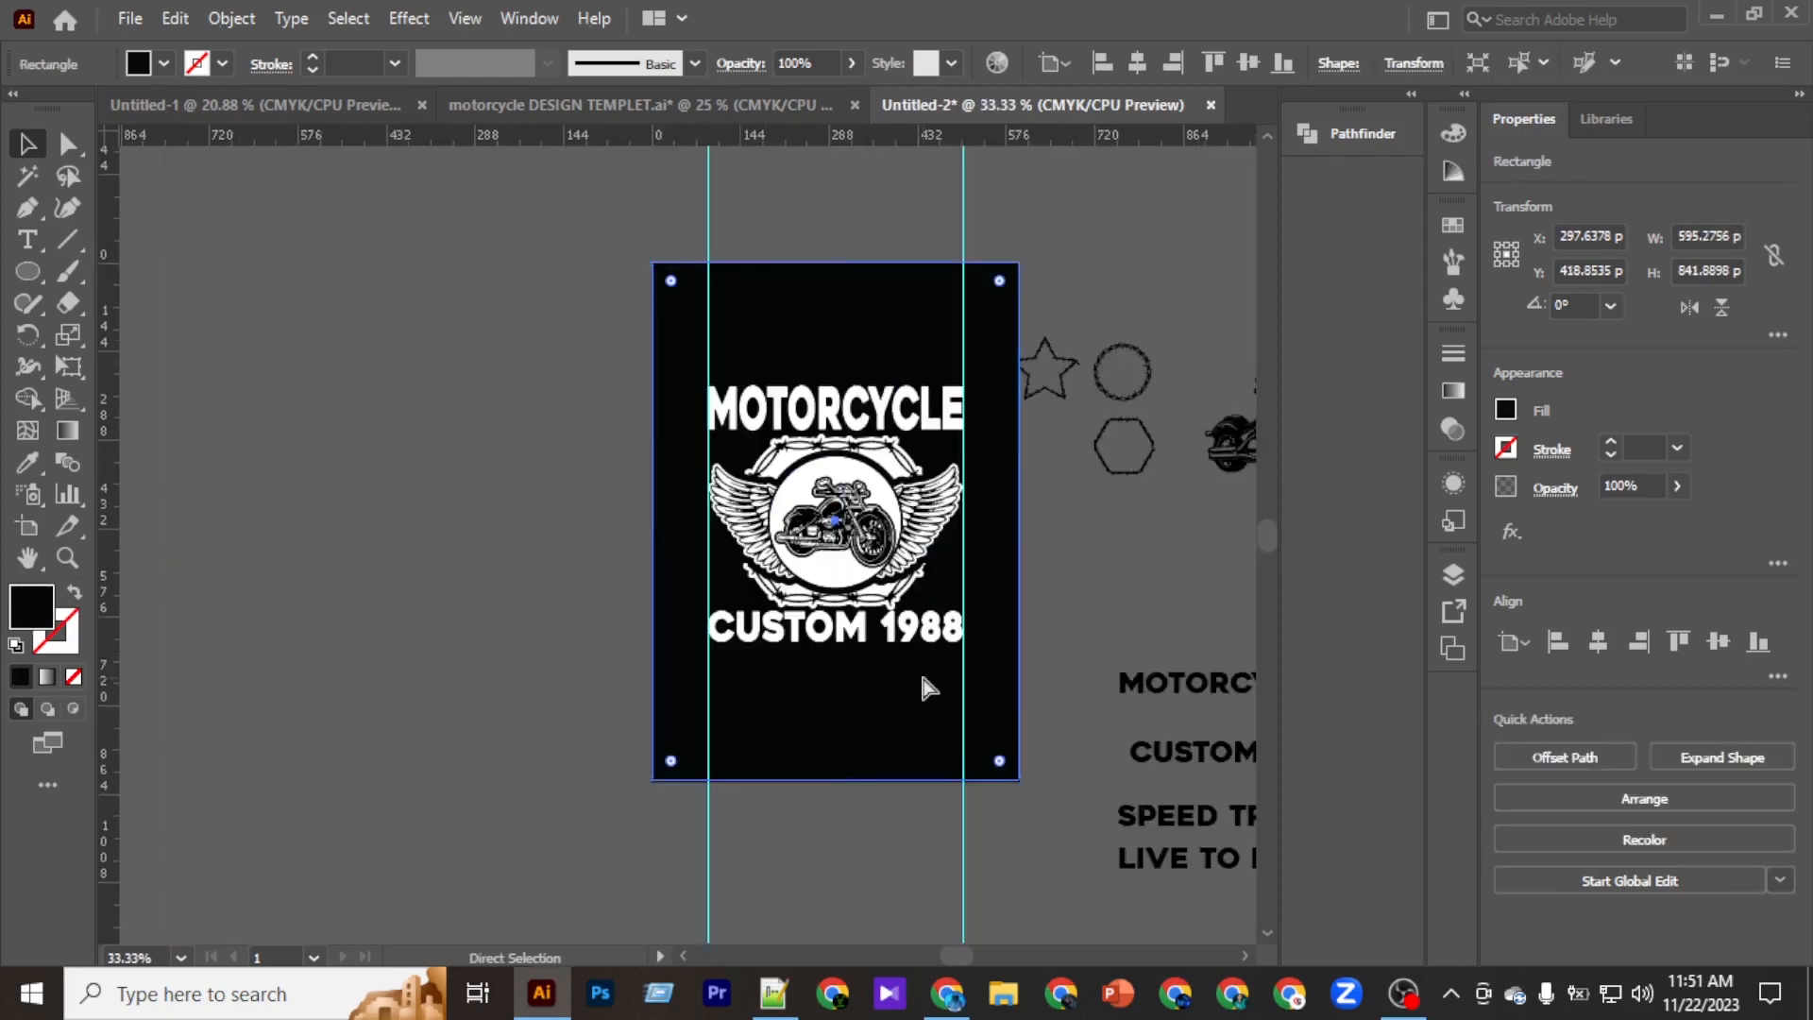
pyautogui.hscroll(2, 935, 703)
pyautogui.click(1114, 809)
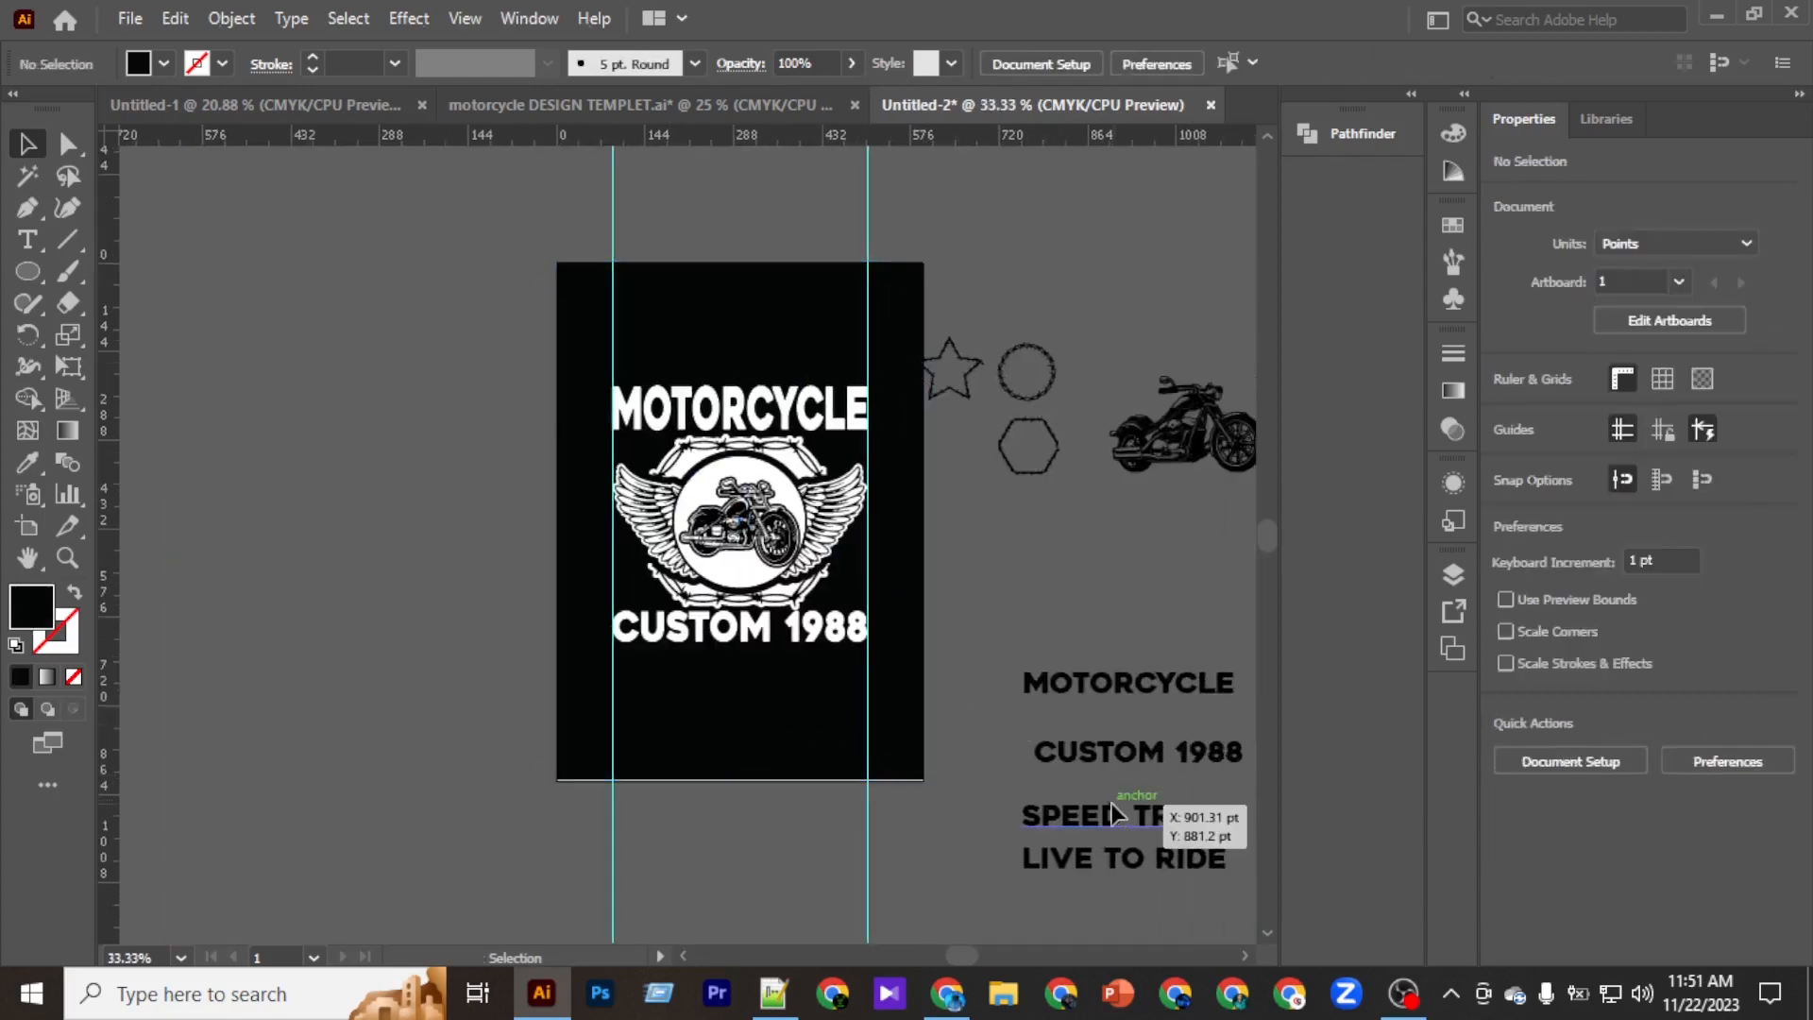
pyautogui.moveTo(1107, 808); pyautogui.dragTo(717, 673)
pyautogui.click(27, 461)
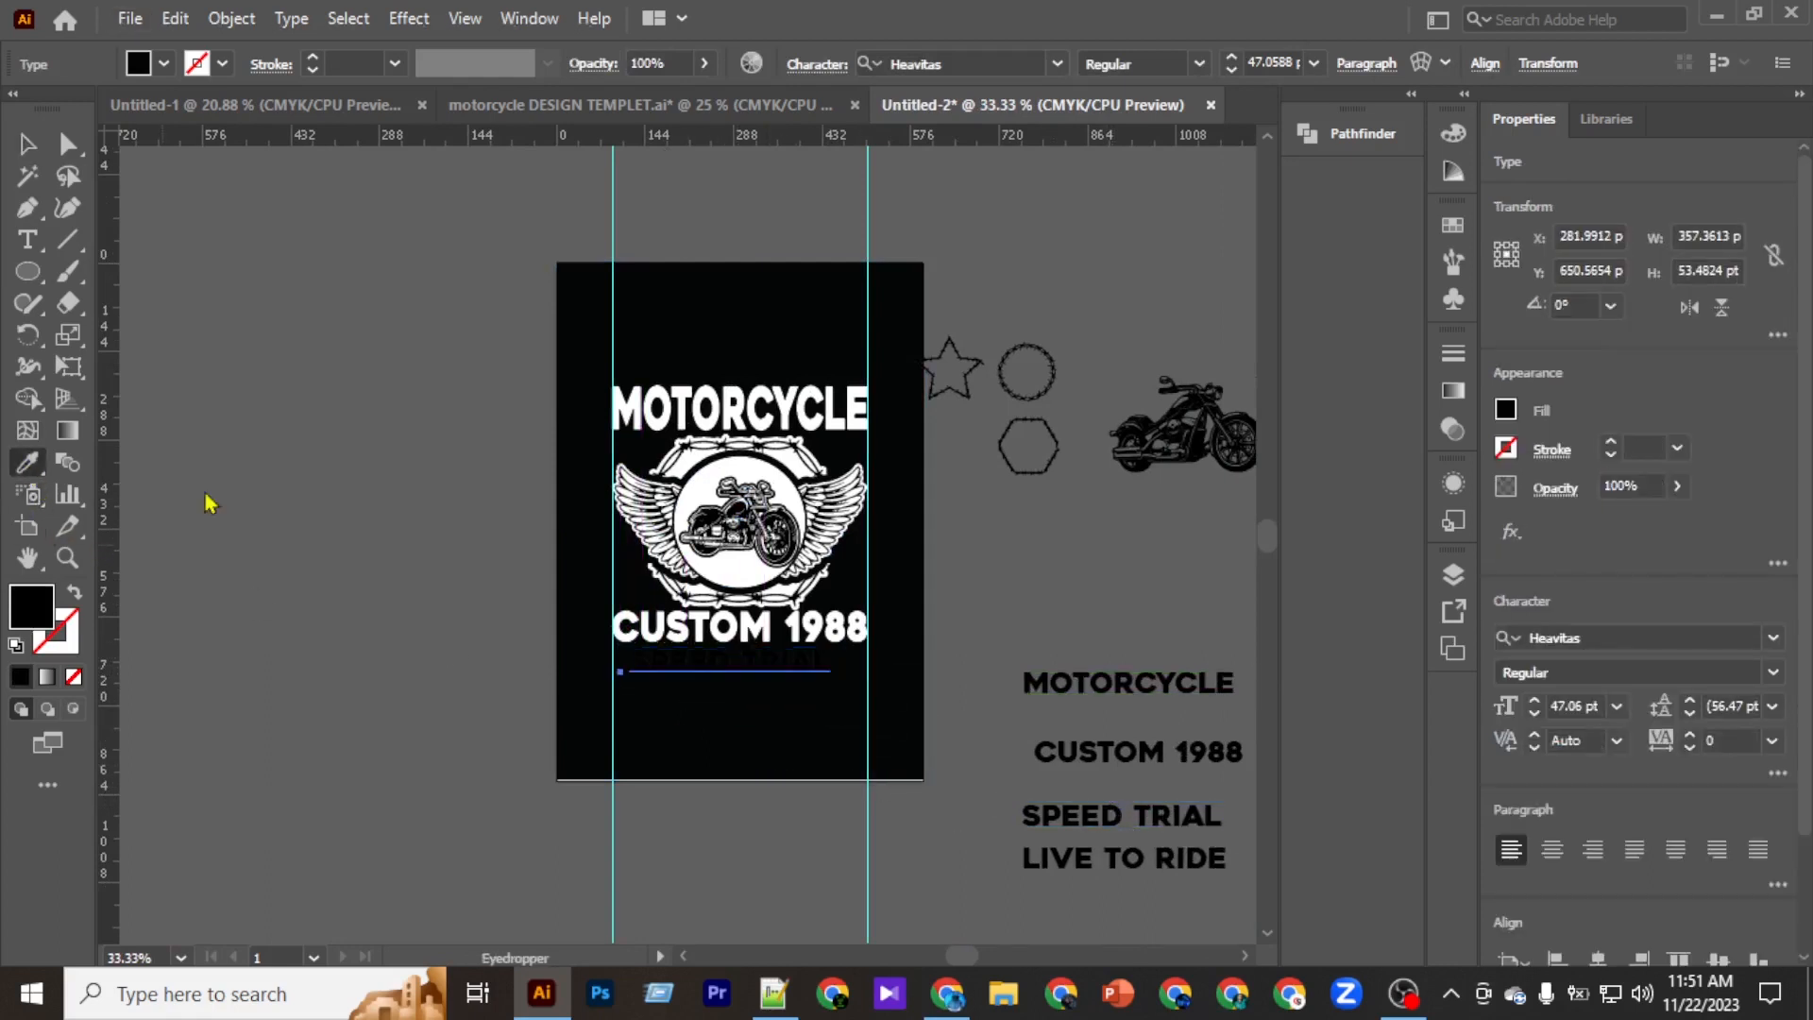
pyautogui.click(689, 401)
pyautogui.click(27, 144)
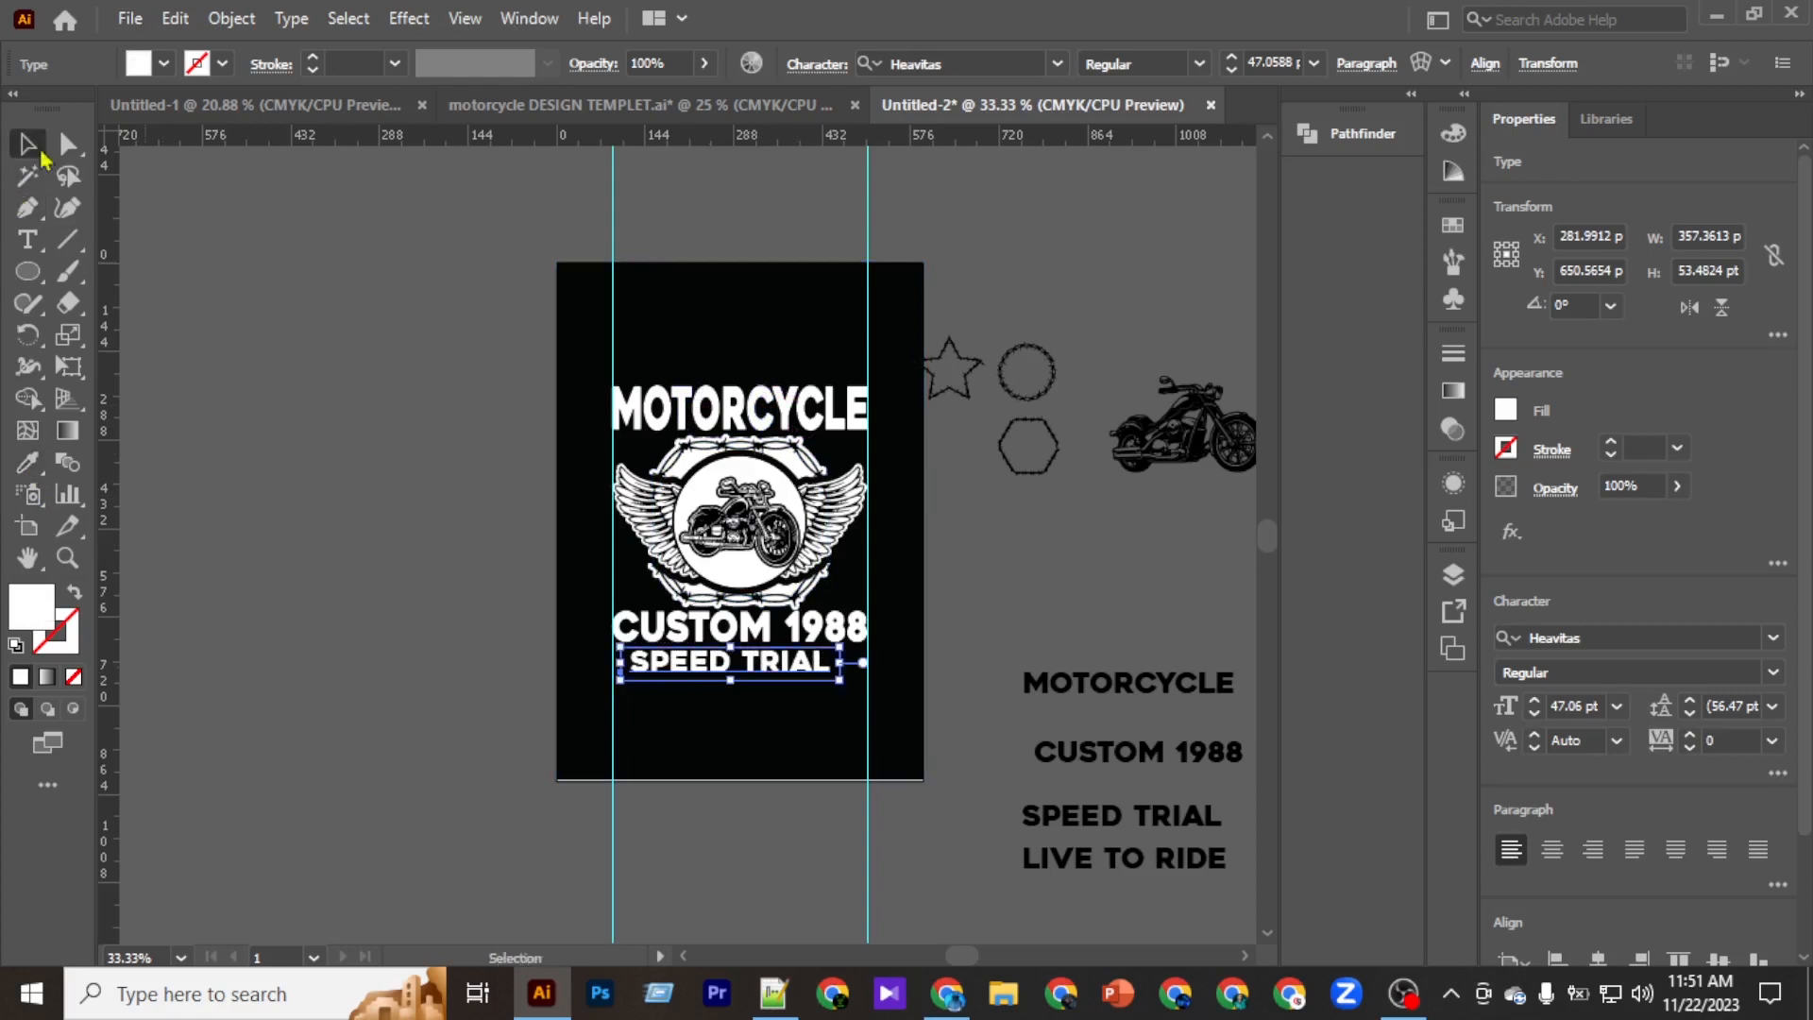
# Place a copy of the LIVE TO RIDE text below SPEED TRIAL and fill it with the emblem's white.
pyautogui.click(977, 812)
pyautogui.moveTo(1068, 860); pyautogui.dragTo(710, 710)
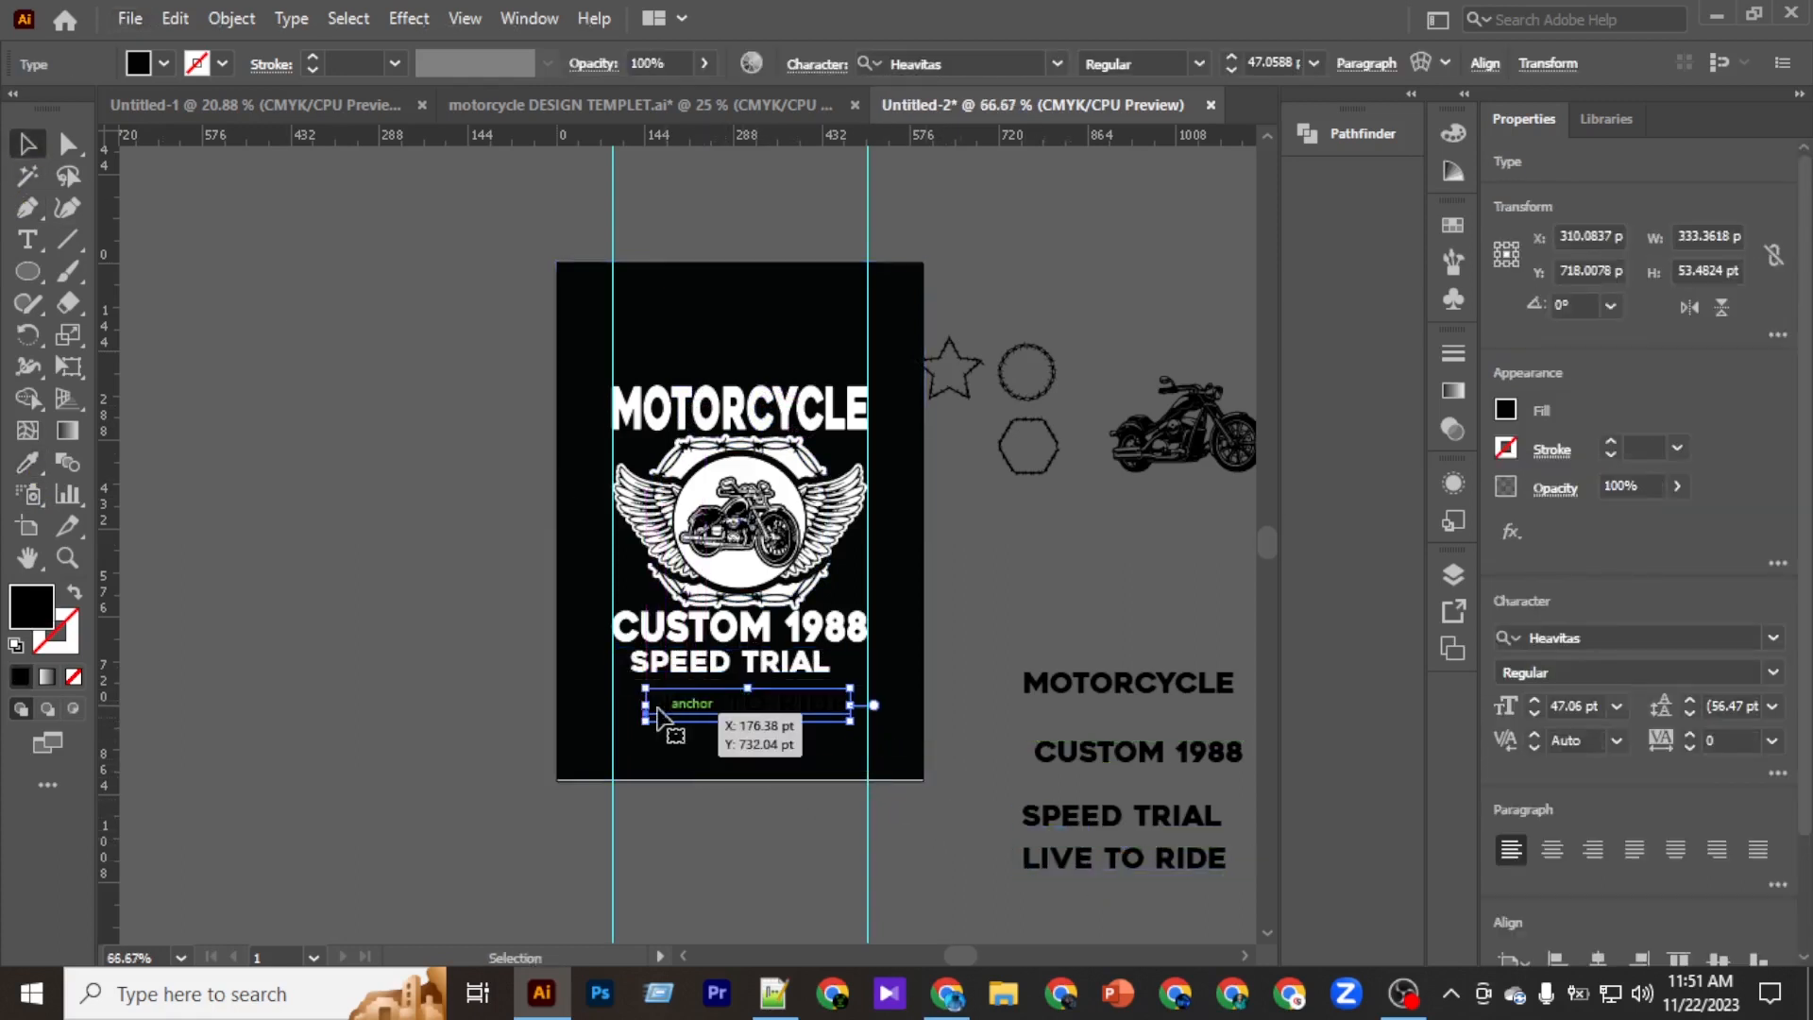
pyautogui.hotkey('ctrl', '=')
pyautogui.press('i')
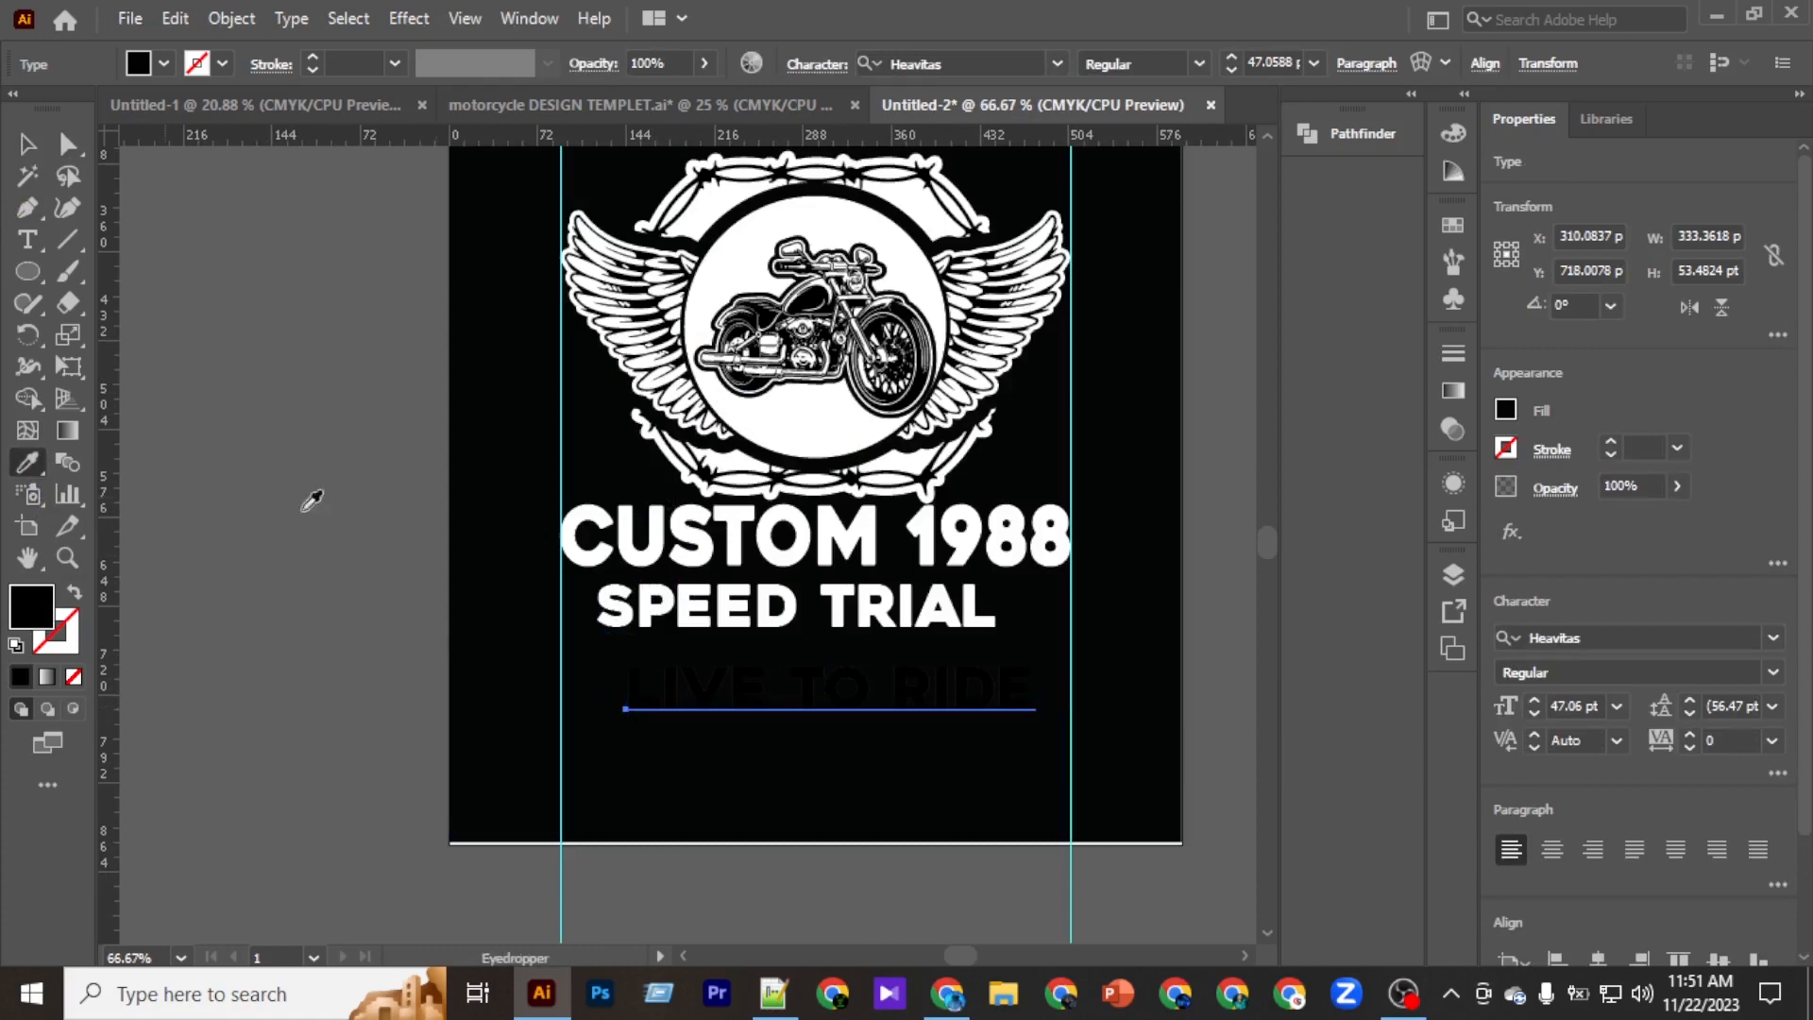
pyautogui.click(791, 417)
pyautogui.click(27, 144)
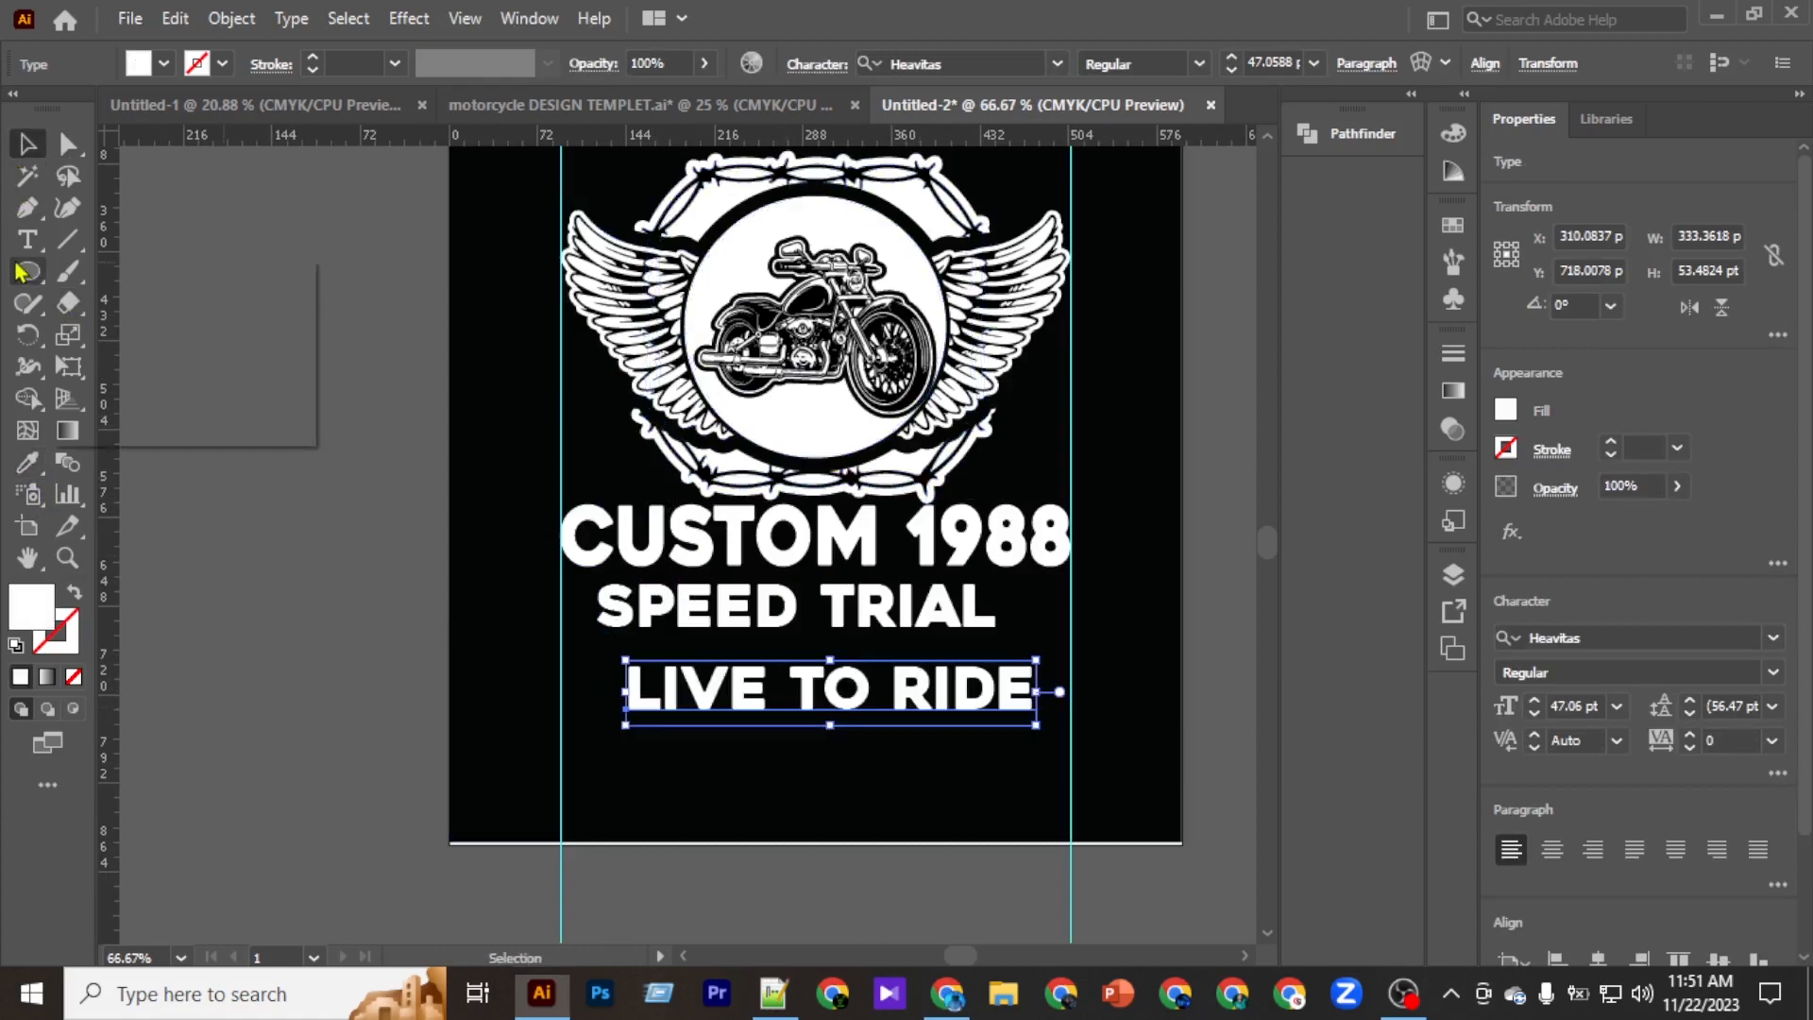
# Draw a white rectangle about 415 by 63 pt between the guides over LIVE TO RIDE and round its corners slightly.
pyautogui.moveTo(17, 271); pyautogui.dragTo(115, 274)
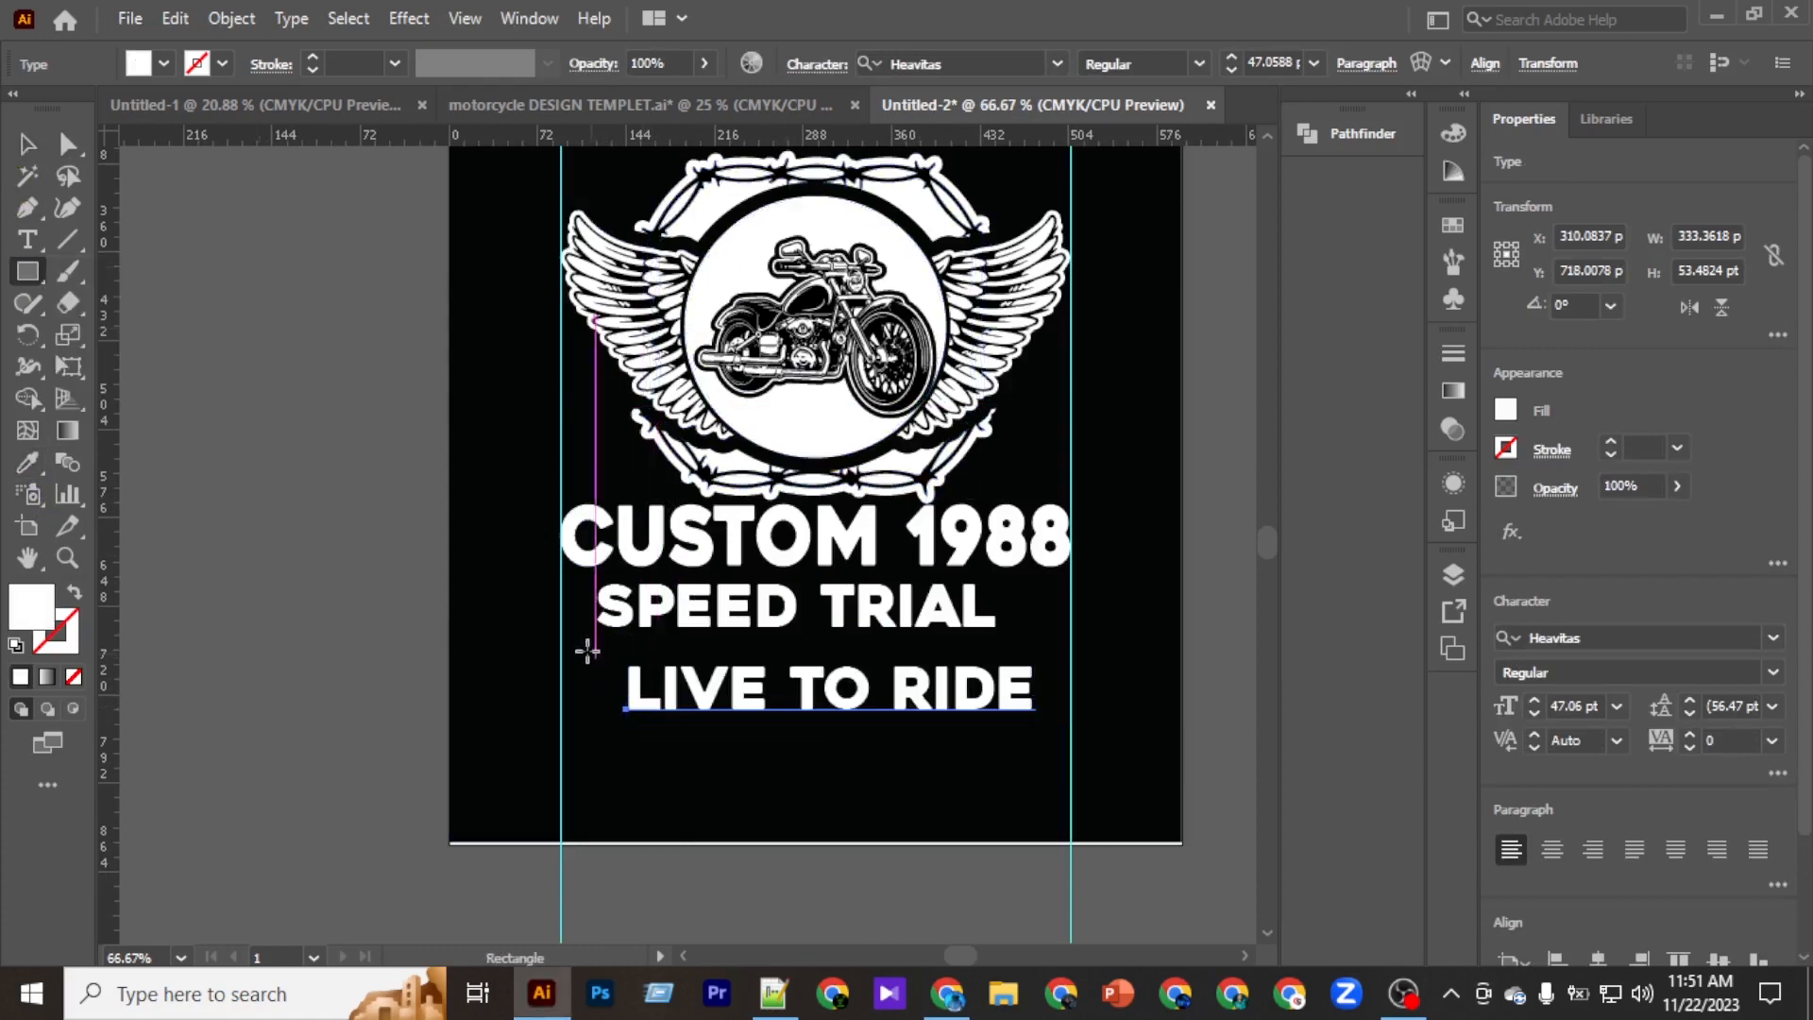
pyautogui.moveTo(560, 644); pyautogui.dragTo(1070, 721)
pyautogui.scroll(2, 639, 692)
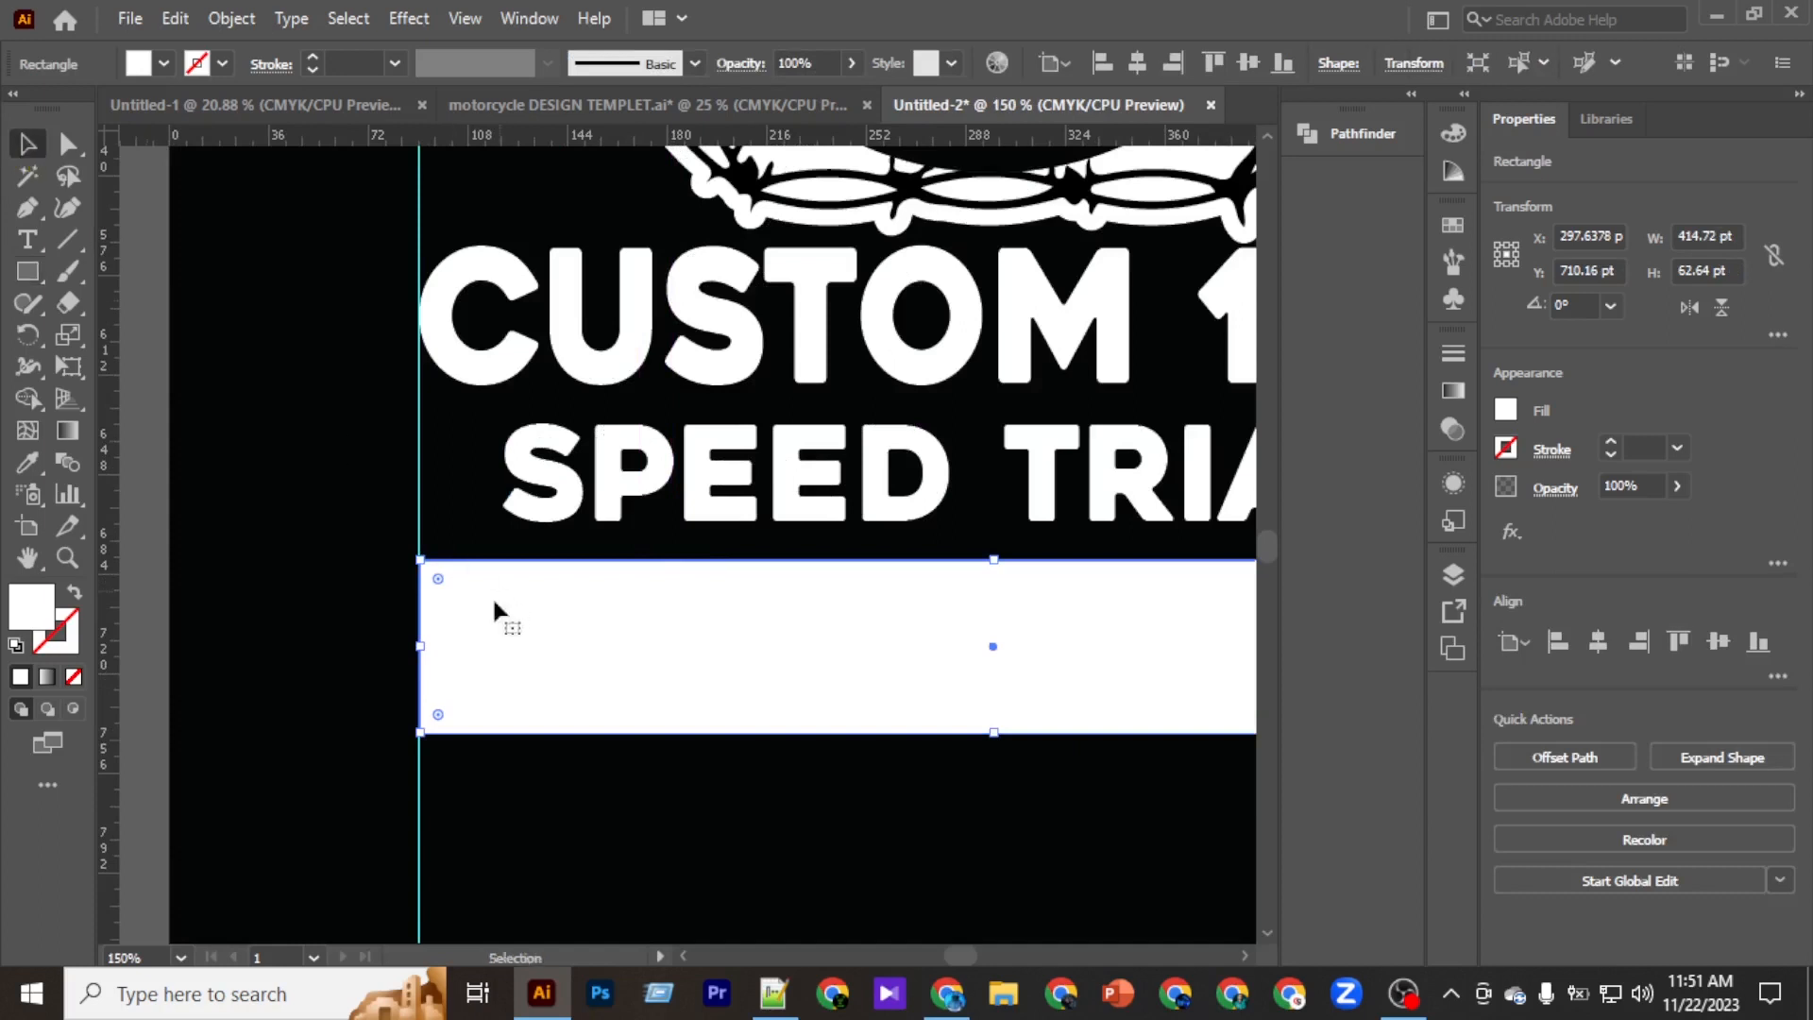
pyautogui.moveTo(465, 589); pyautogui.dragTo(472, 597)
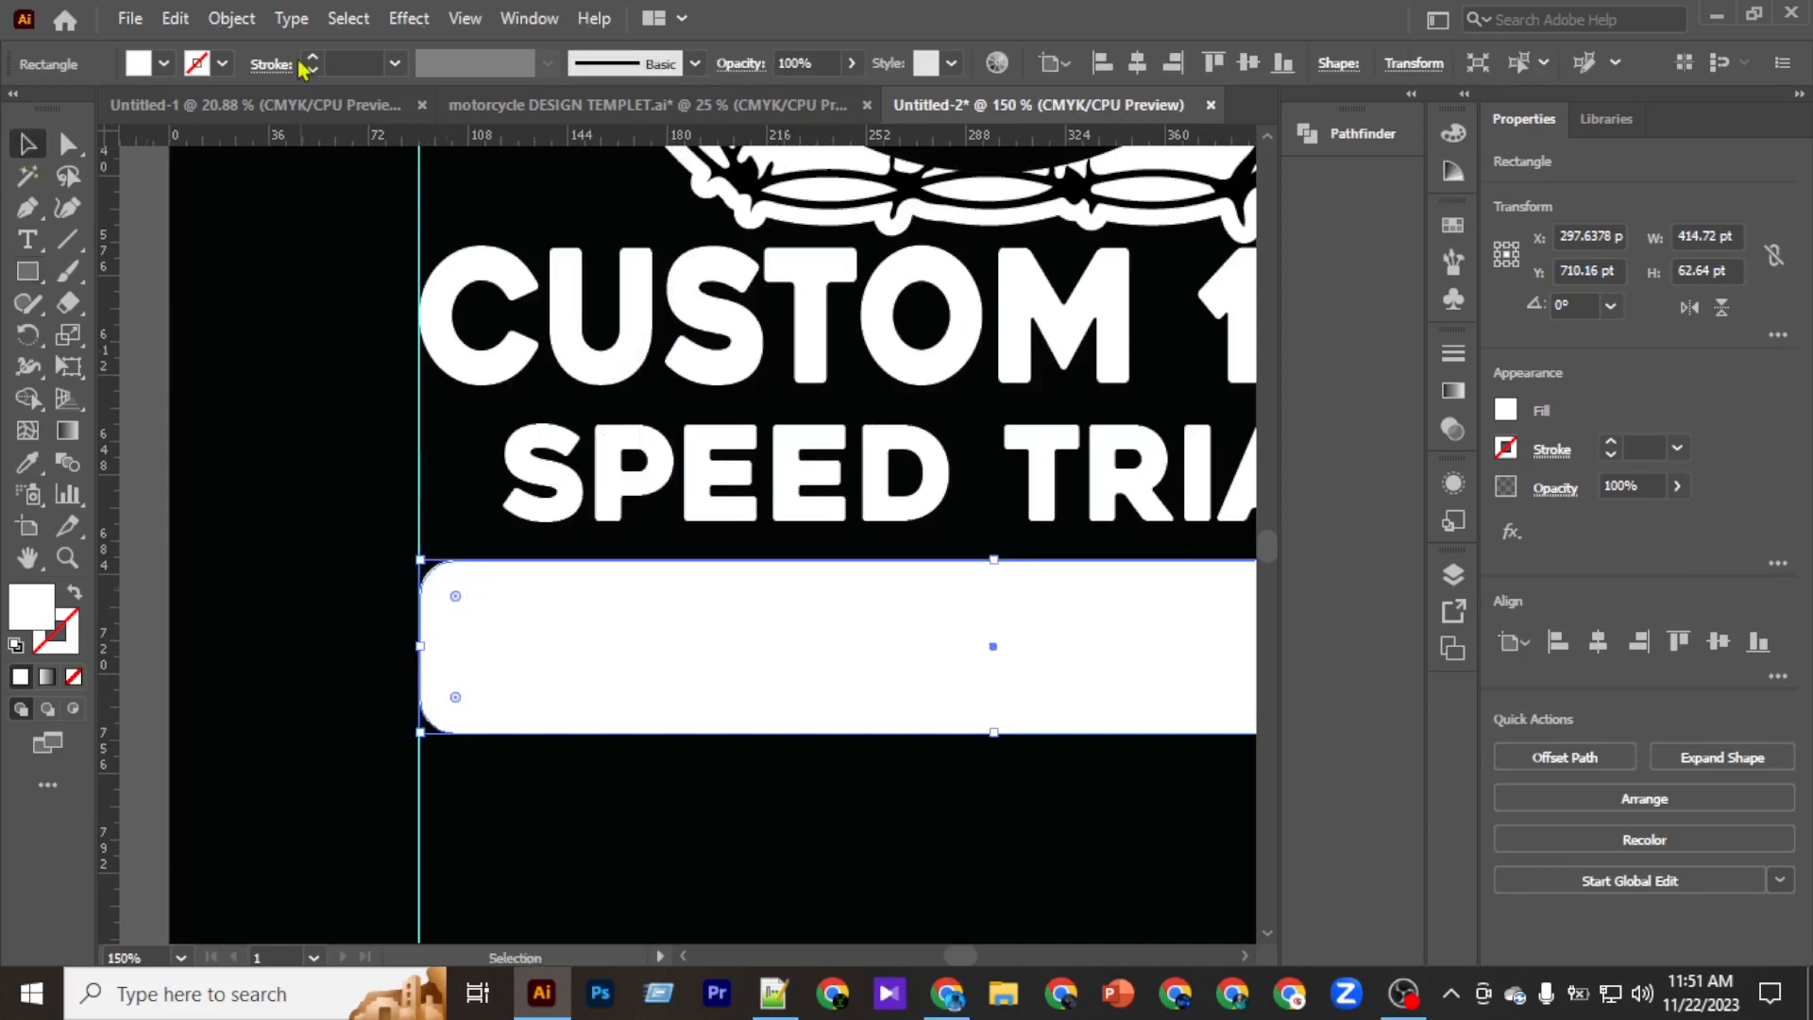
pyautogui.click(228, 21)
pyautogui.click(337, 327)
# Move the rounded white bar down off the LIVE TO RIDE text and fill the text with the background's black.
pyautogui.scroll(-5, 937, 643)
pyautogui.moveTo(840, 460); pyautogui.dragTo(852, 778)
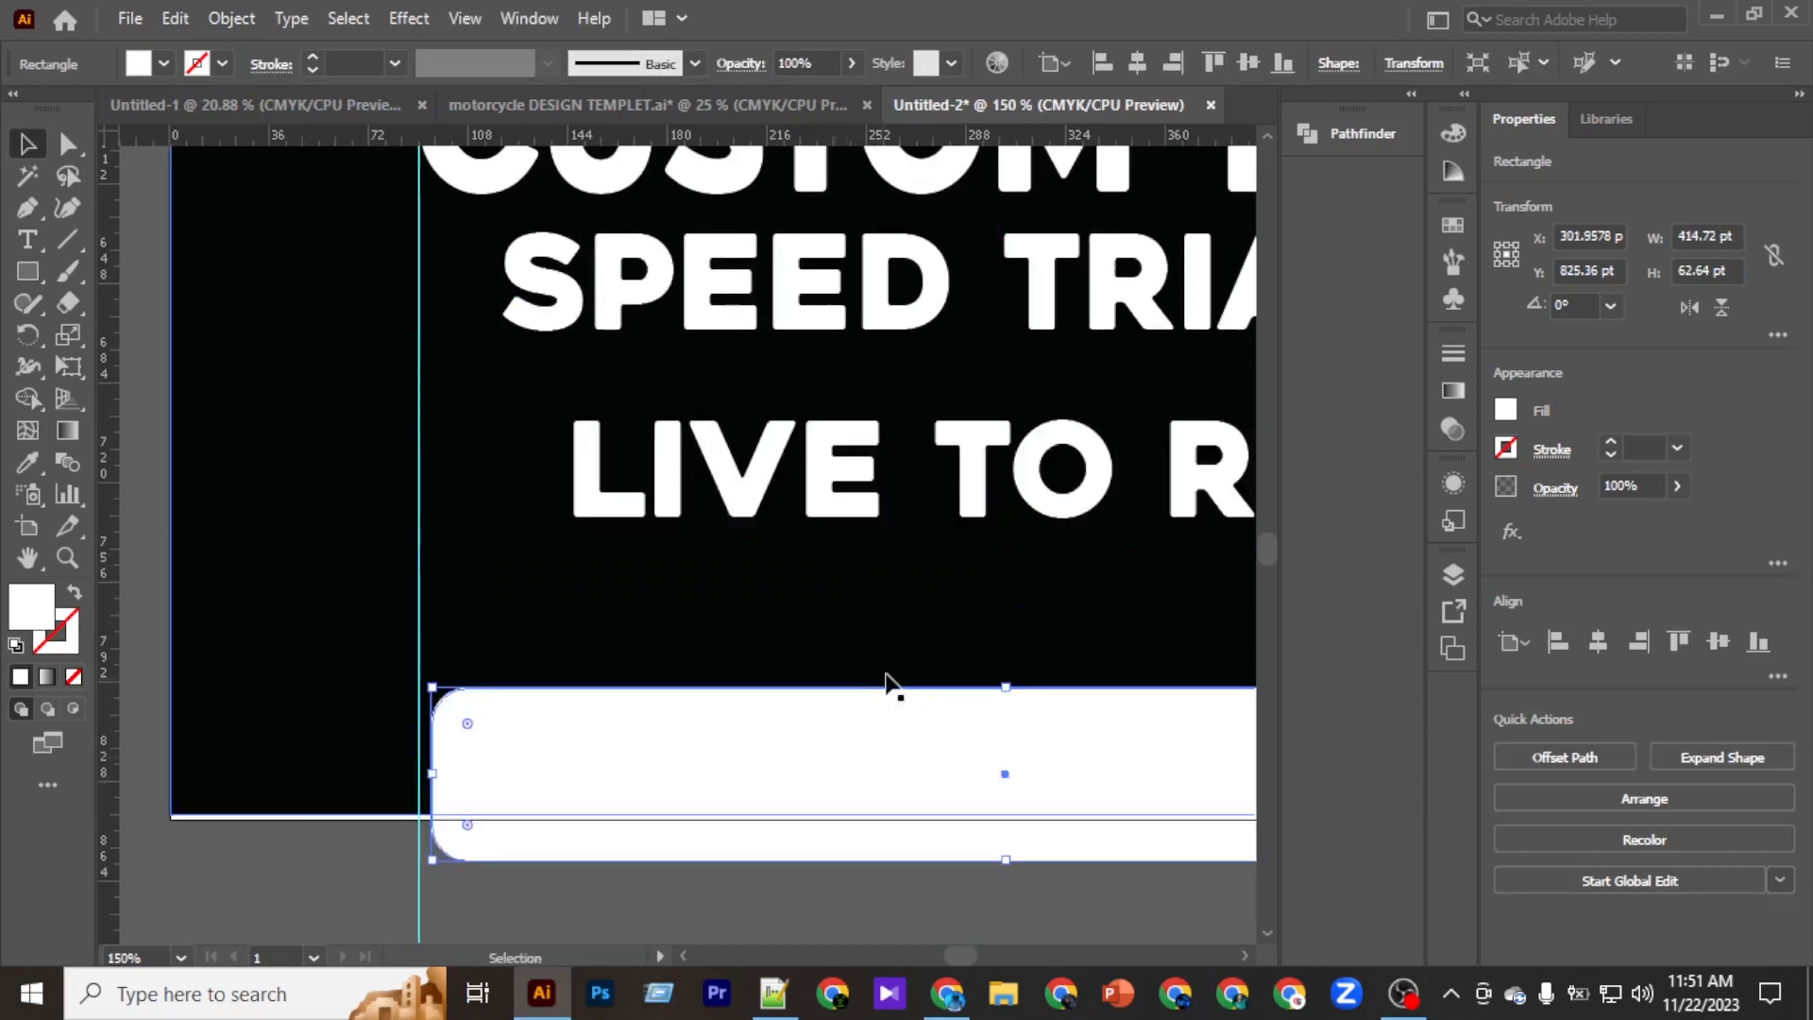
pyautogui.click(878, 515)
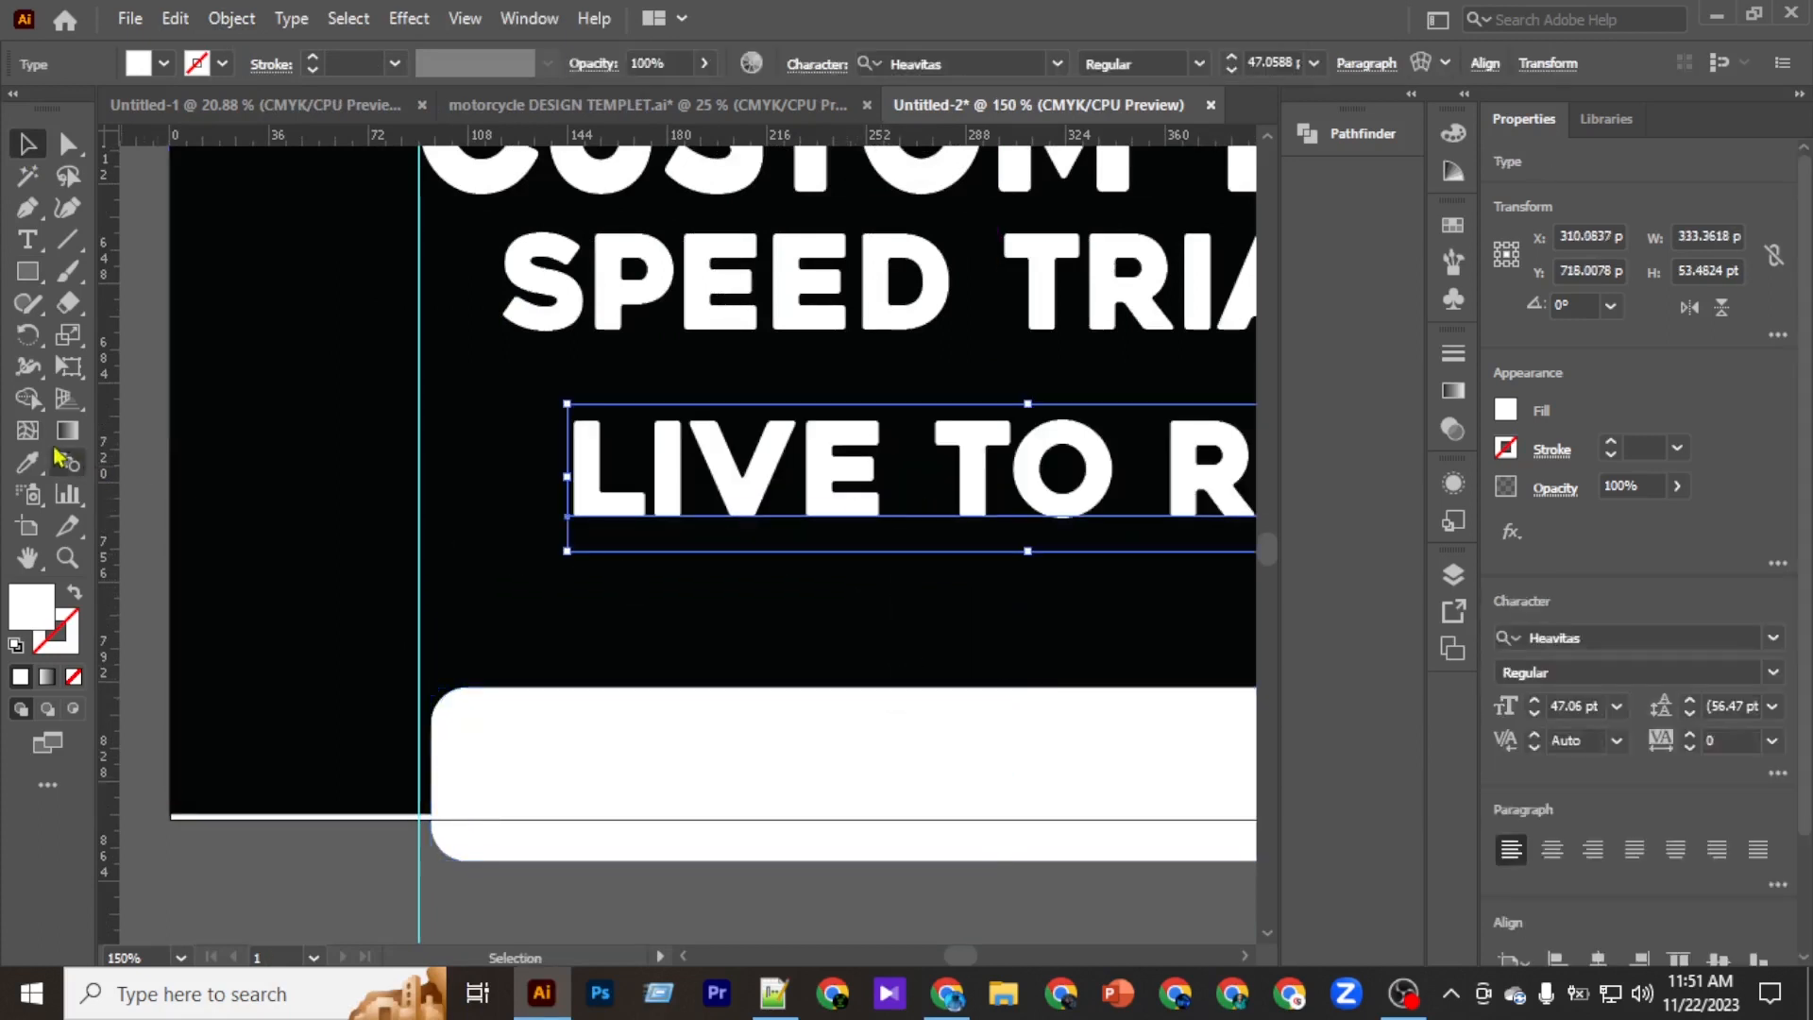
pyautogui.click(28, 463)
pyautogui.click(358, 458)
pyautogui.click(27, 144)
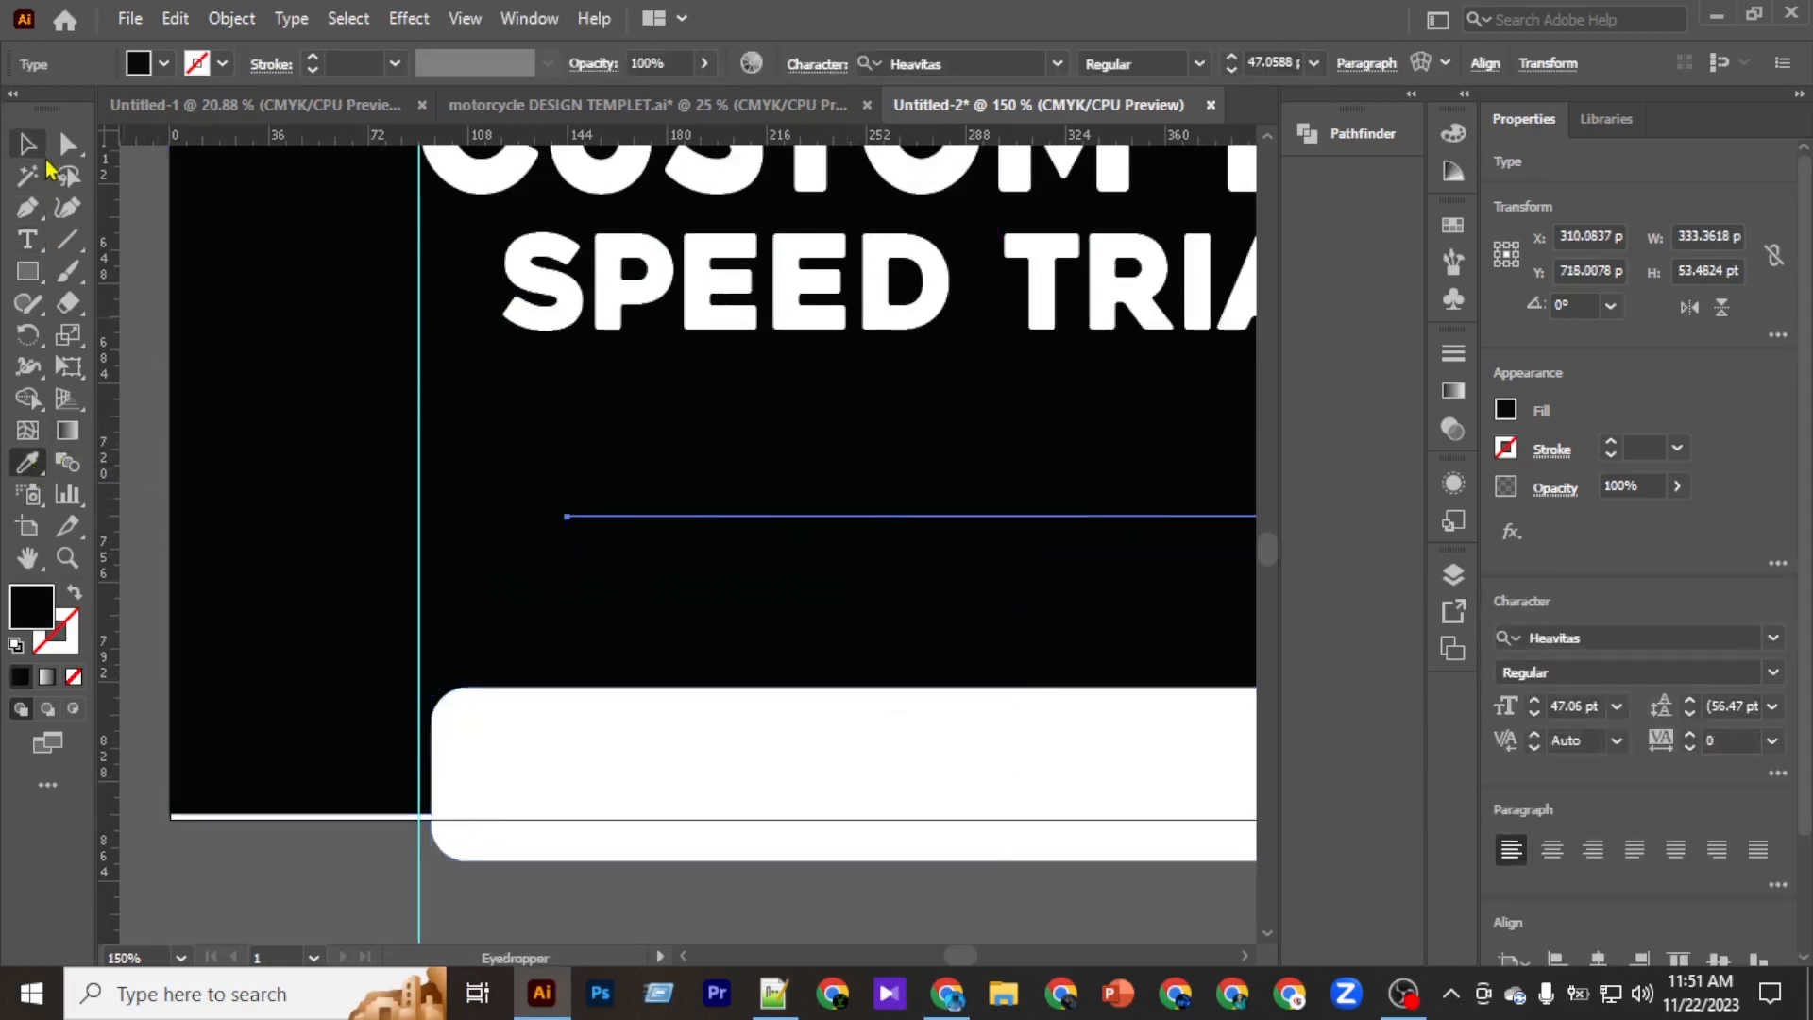
# Try to centre the black LIVE TO RIDE text and the white bar on each other horizontally and vertically.
pyautogui.keyDown('shift'); pyautogui.click(699, 728); pyautogui.keyUp('shift')
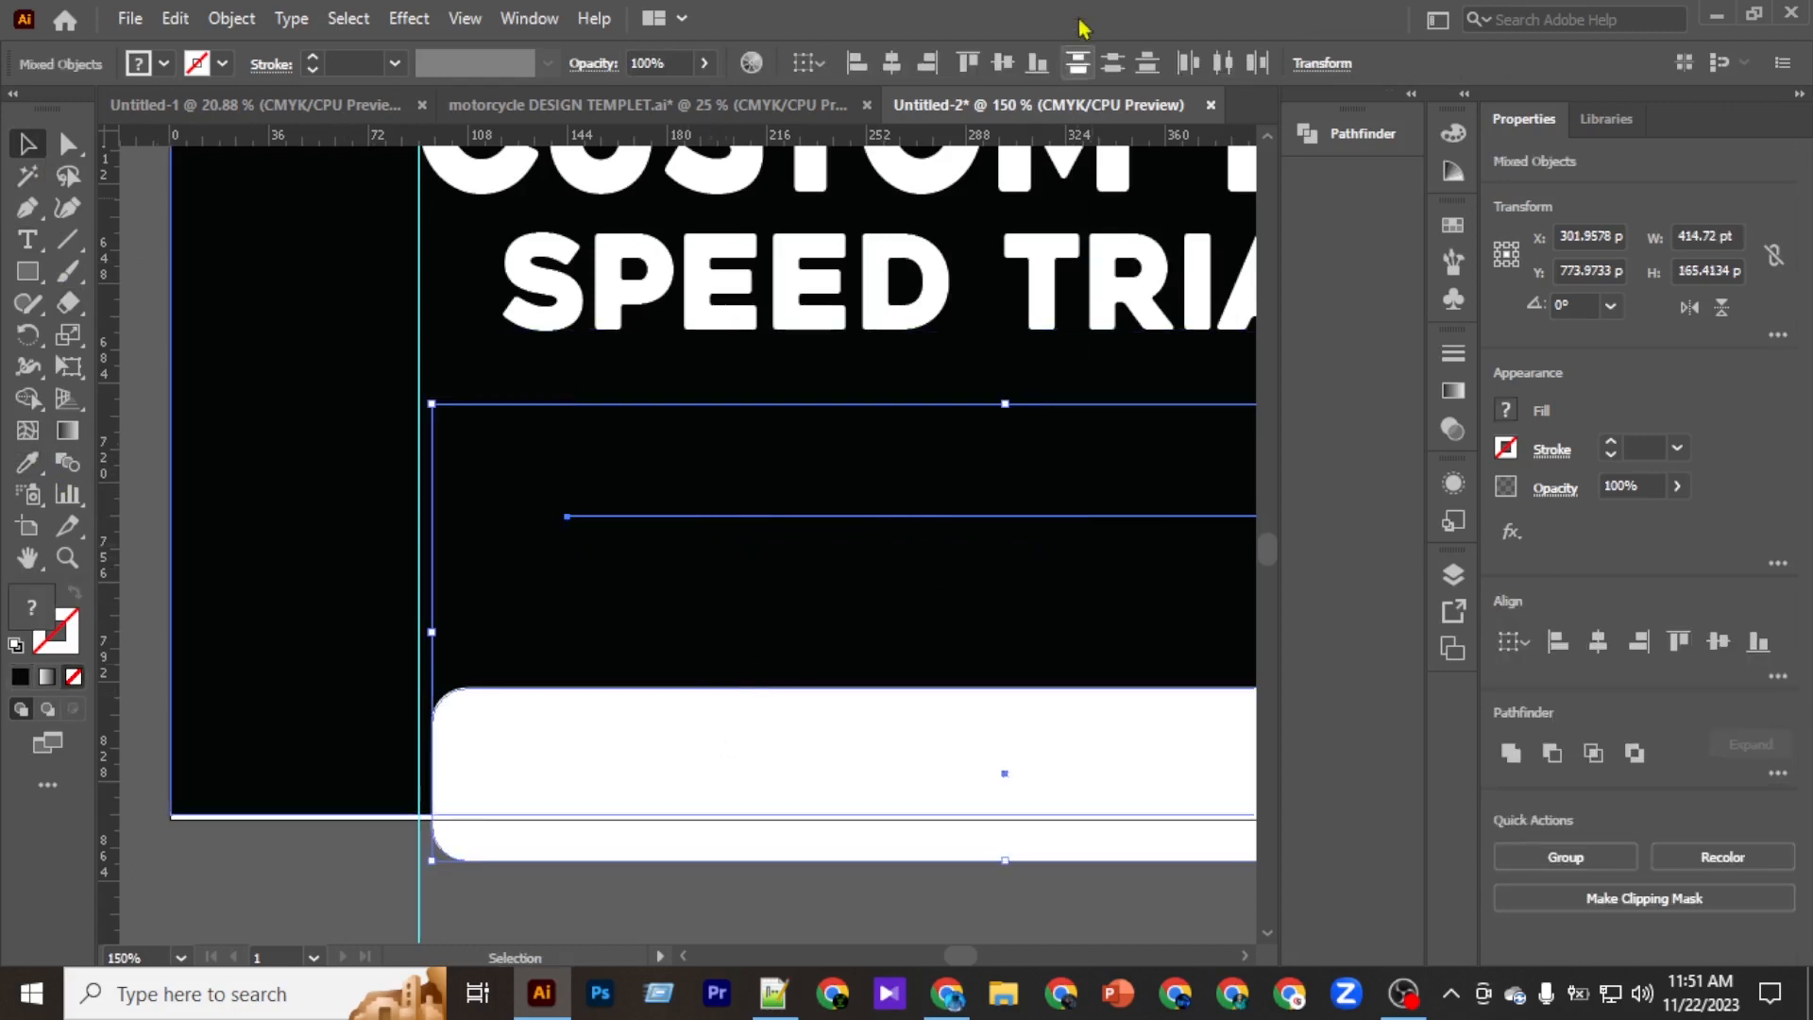
pyautogui.click(892, 62)
pyautogui.click(1003, 62)
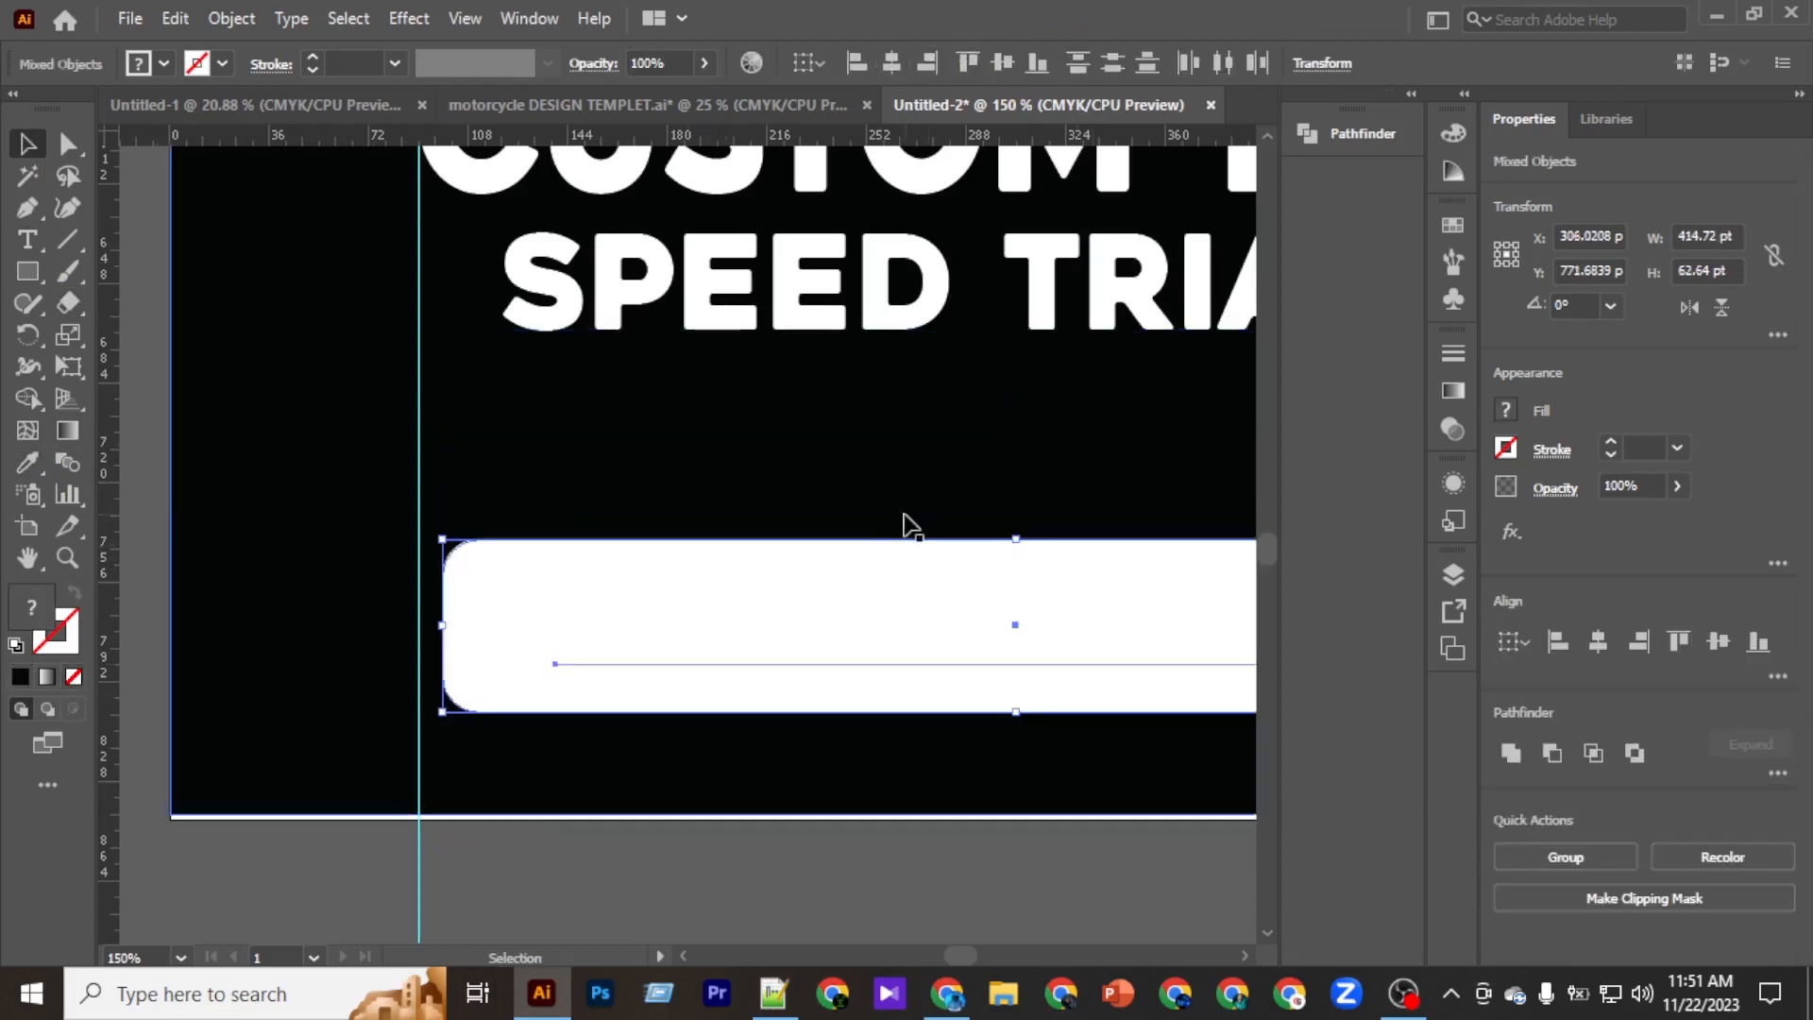
pyautogui.moveTo(891, 587); pyautogui.dragTo(868, 823)
pyautogui.scroll(-3, 878, 835)
pyautogui.click(878, 830)
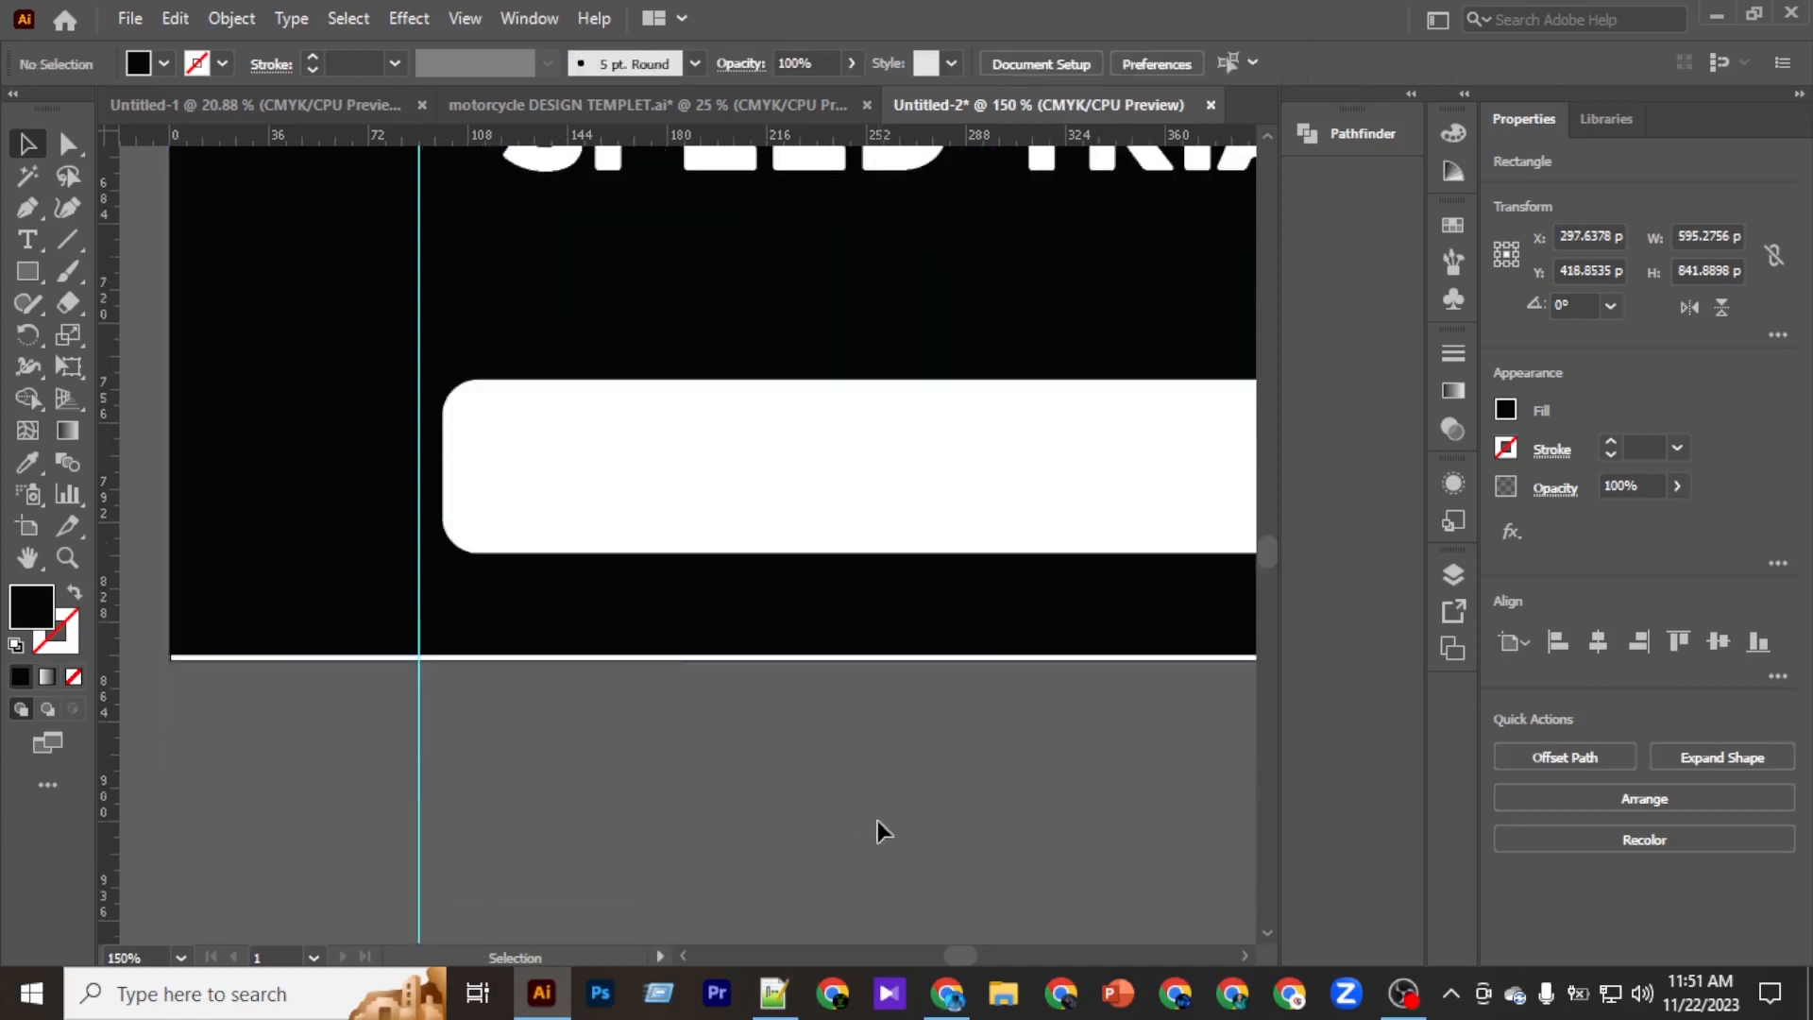
# Move the white bar and the black LIVE TO RIDE text below the artboard and bring the text to the front.
pyautogui.moveTo(935, 498); pyautogui.dragTo(922, 700)
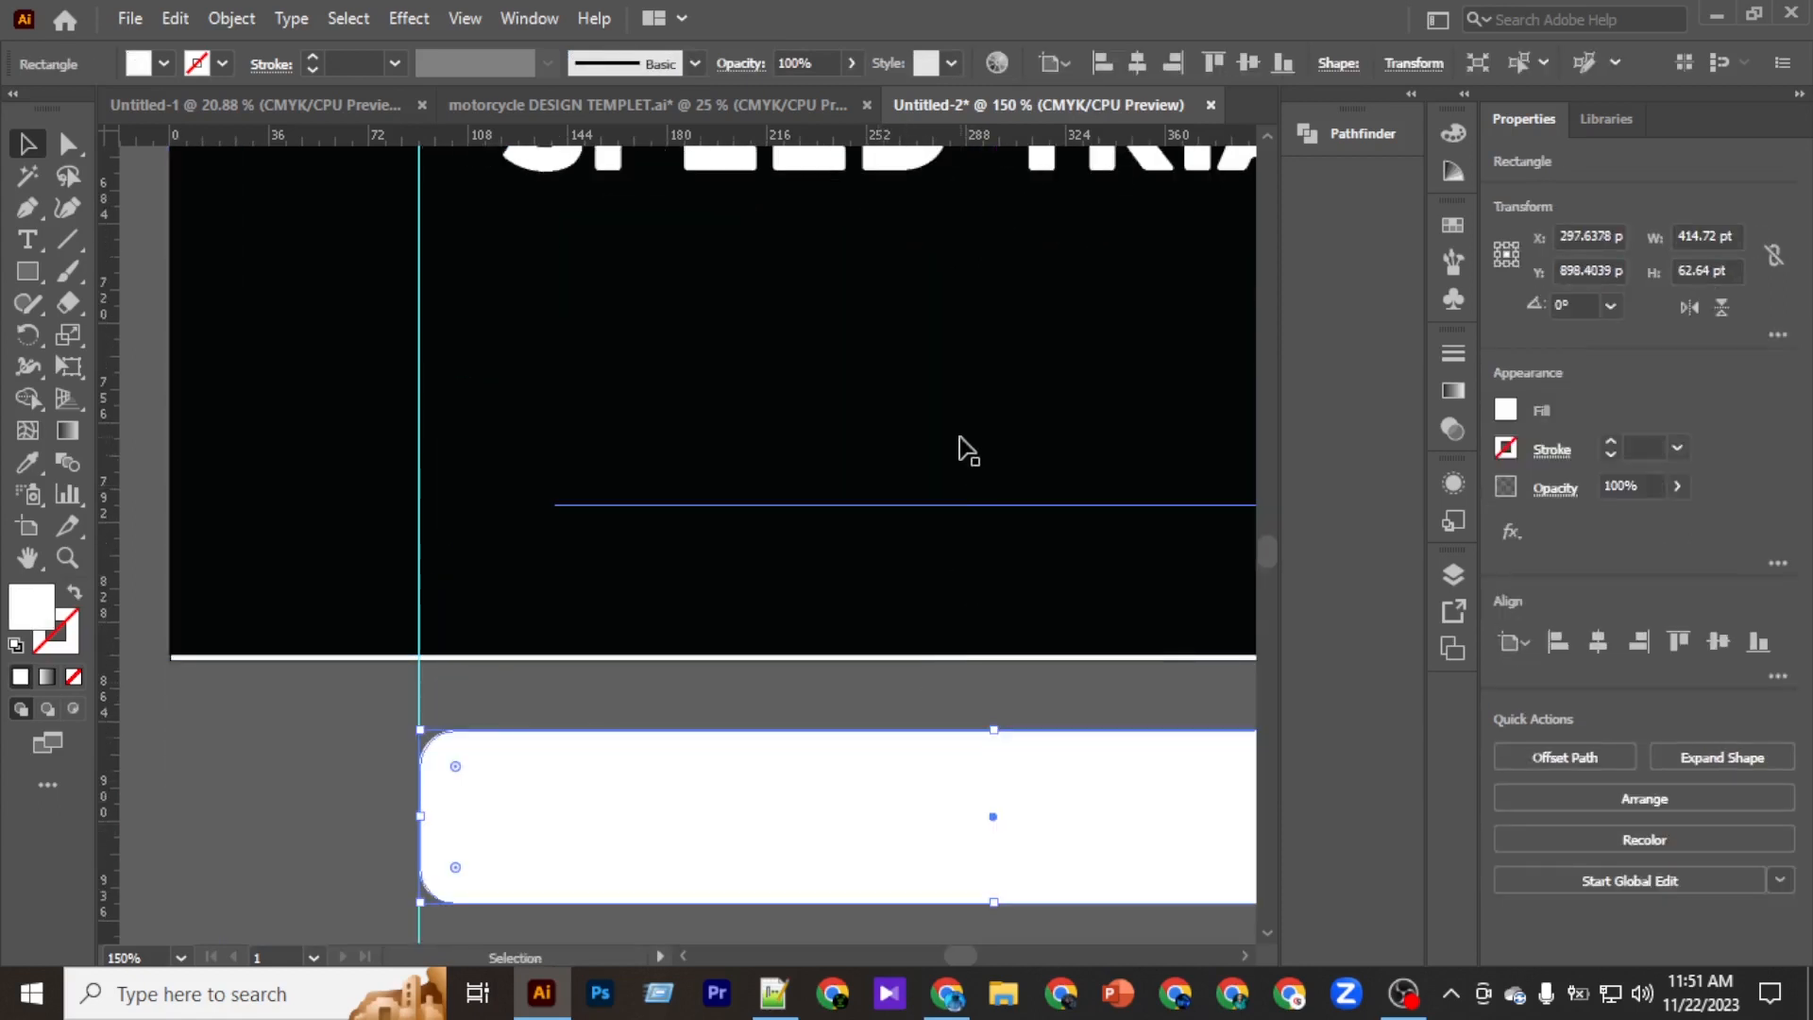
pyautogui.click(955, 437)
pyautogui.scroll(-3, 951, 437)
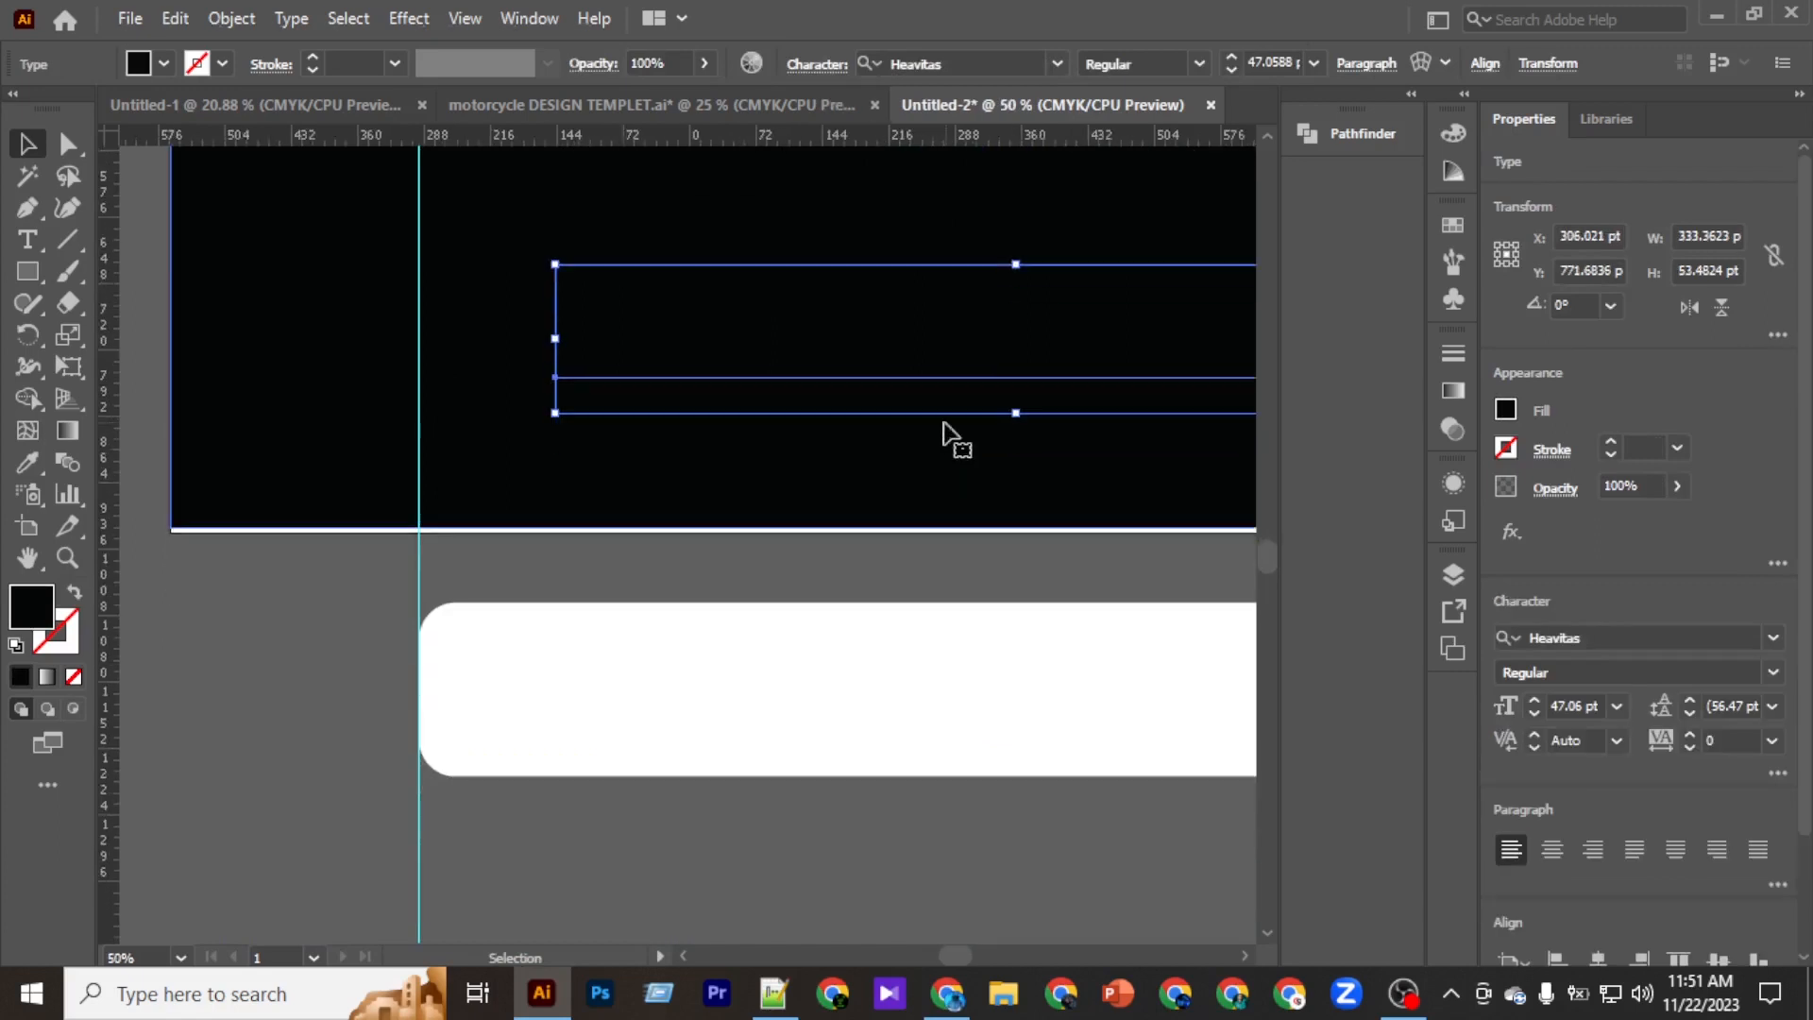
pyautogui.scroll(-3, 951, 437)
pyautogui.moveTo(944, 408); pyautogui.dragTo(981, 548)
pyautogui.scroll(2, 970, 602)
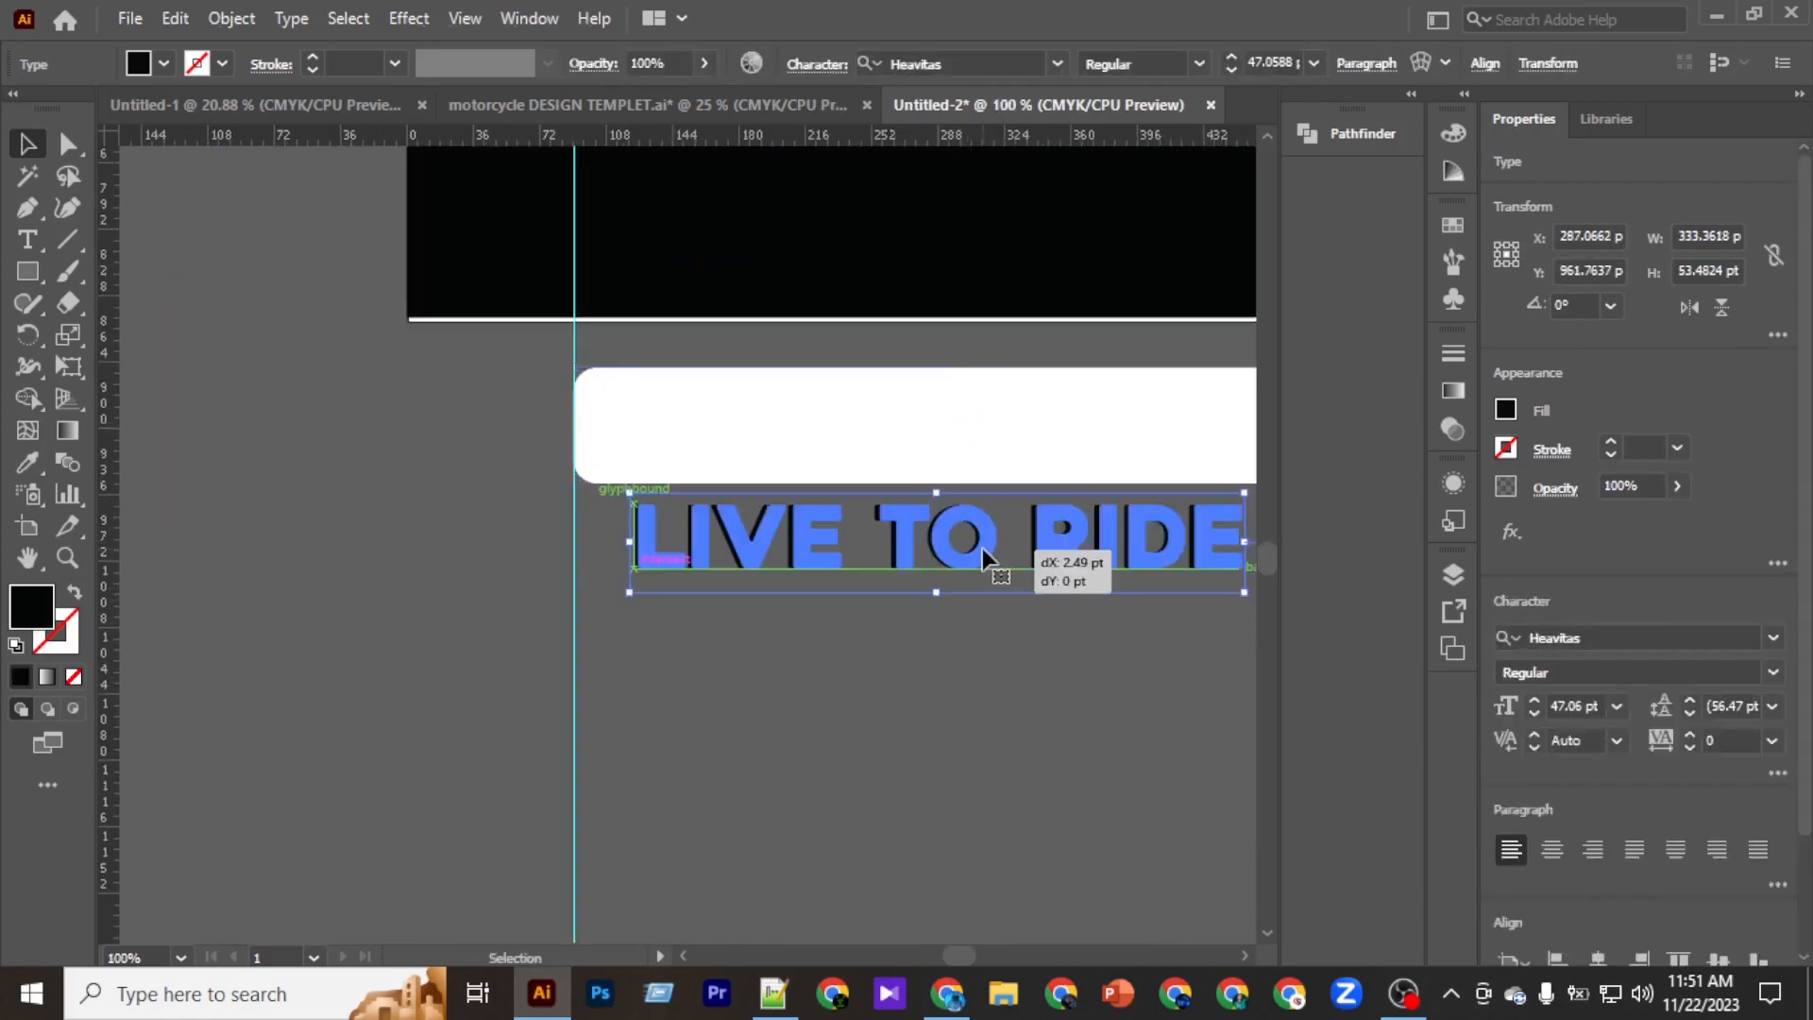
pyautogui.rightClick(982, 548)
pyautogui.moveTo(1101, 837)
pyautogui.click(1483, 854)
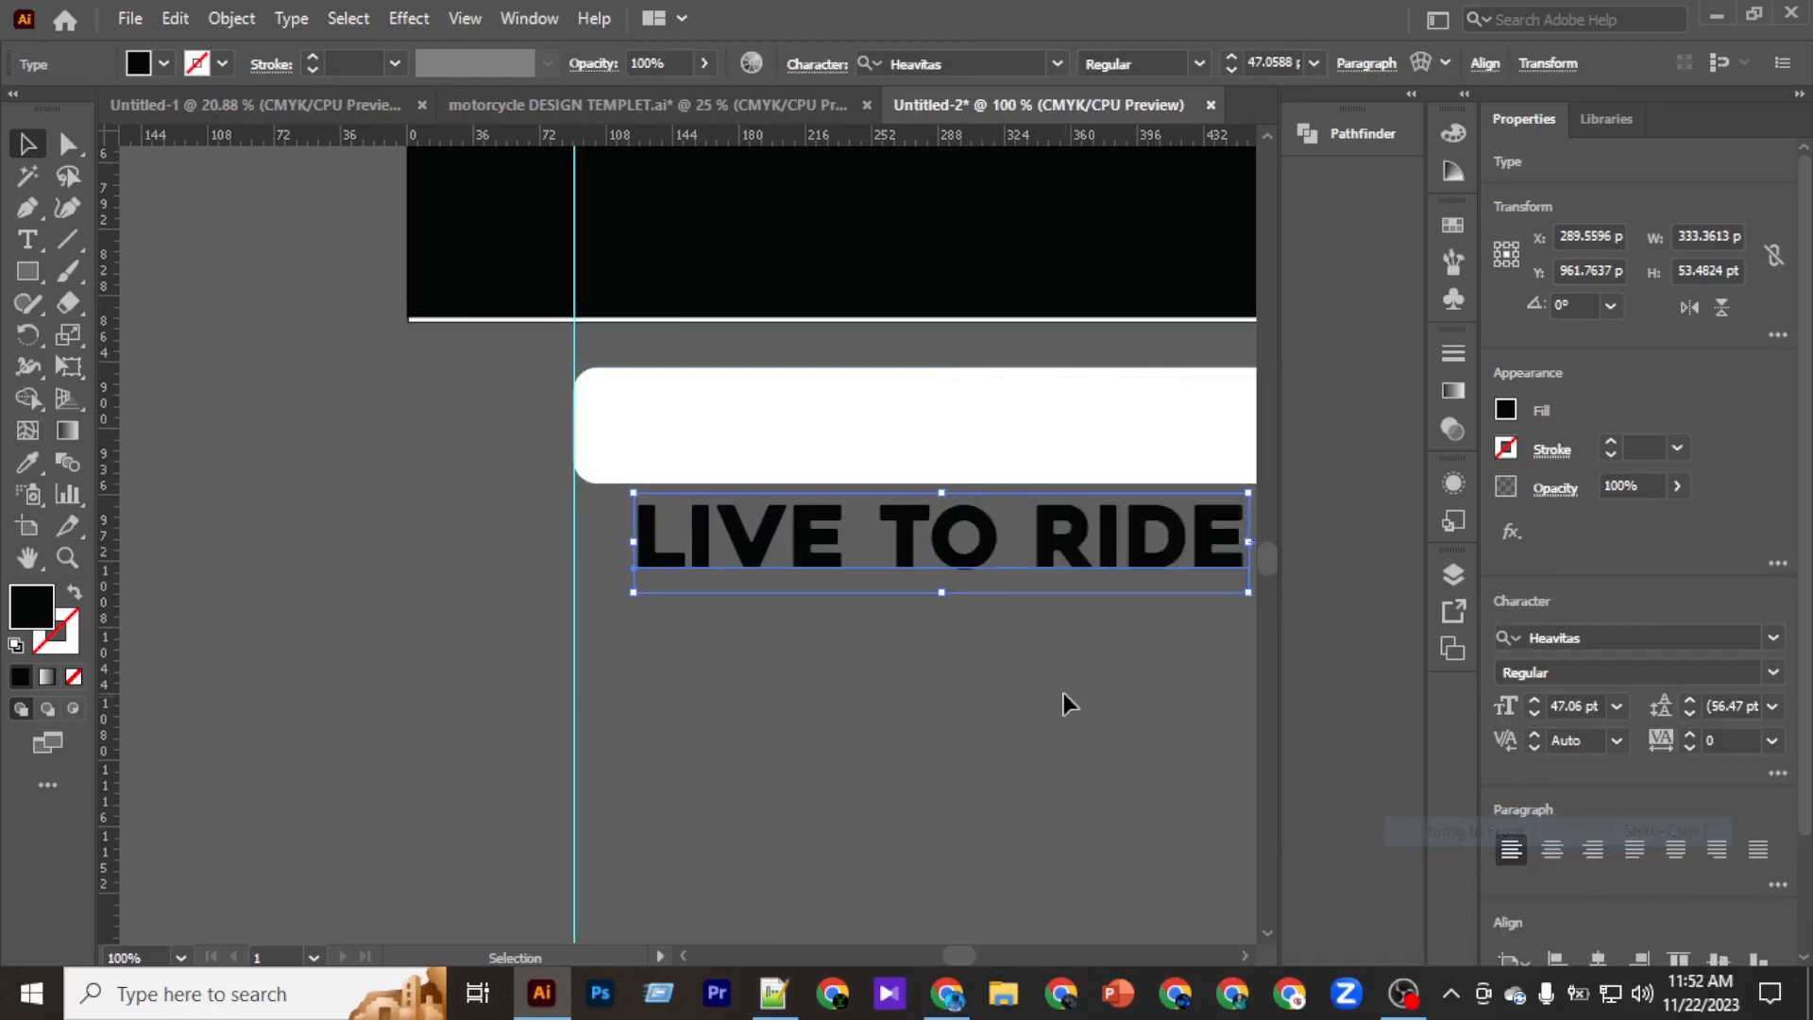
# Centre the LIVE TO RIDE text and the white bar on each other horizontally and vertically.
pyautogui.click(1063, 699)
pyautogui.click(1036, 566)
pyautogui.keyDown('shift'); pyautogui.click(1035, 476); pyautogui.keyUp('shift')
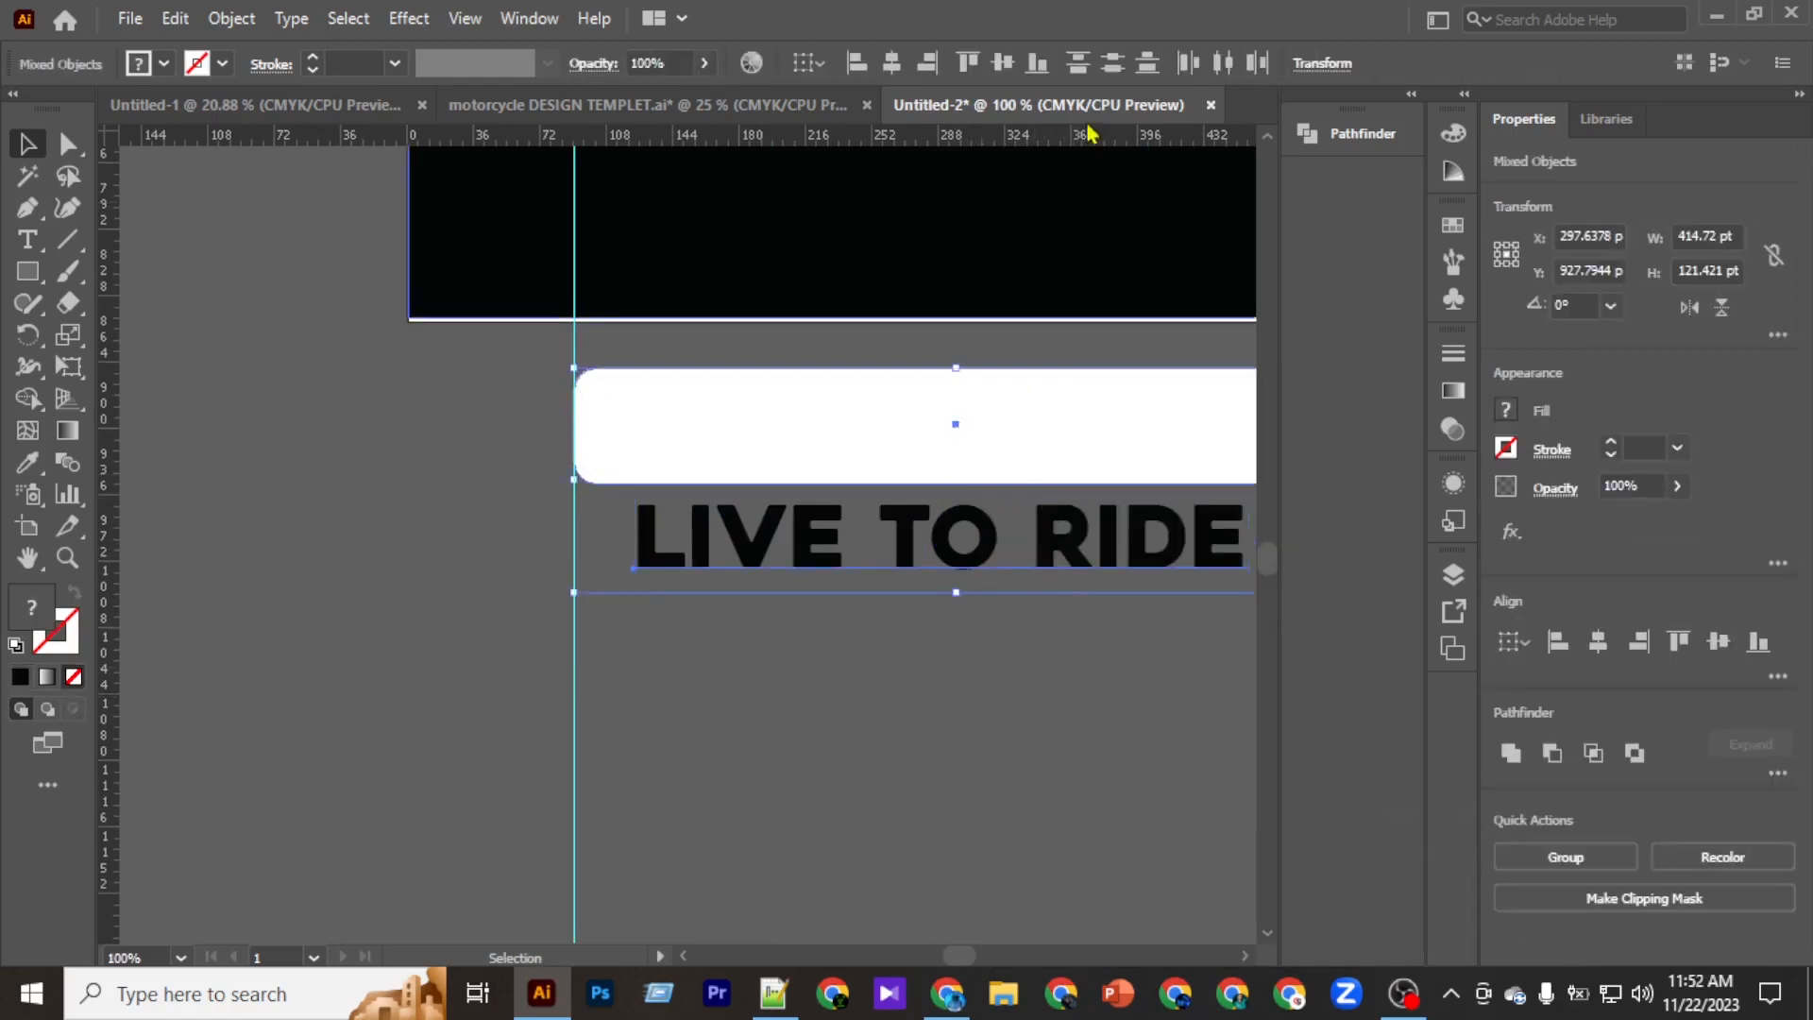
pyautogui.click(887, 68)
pyautogui.click(1003, 64)
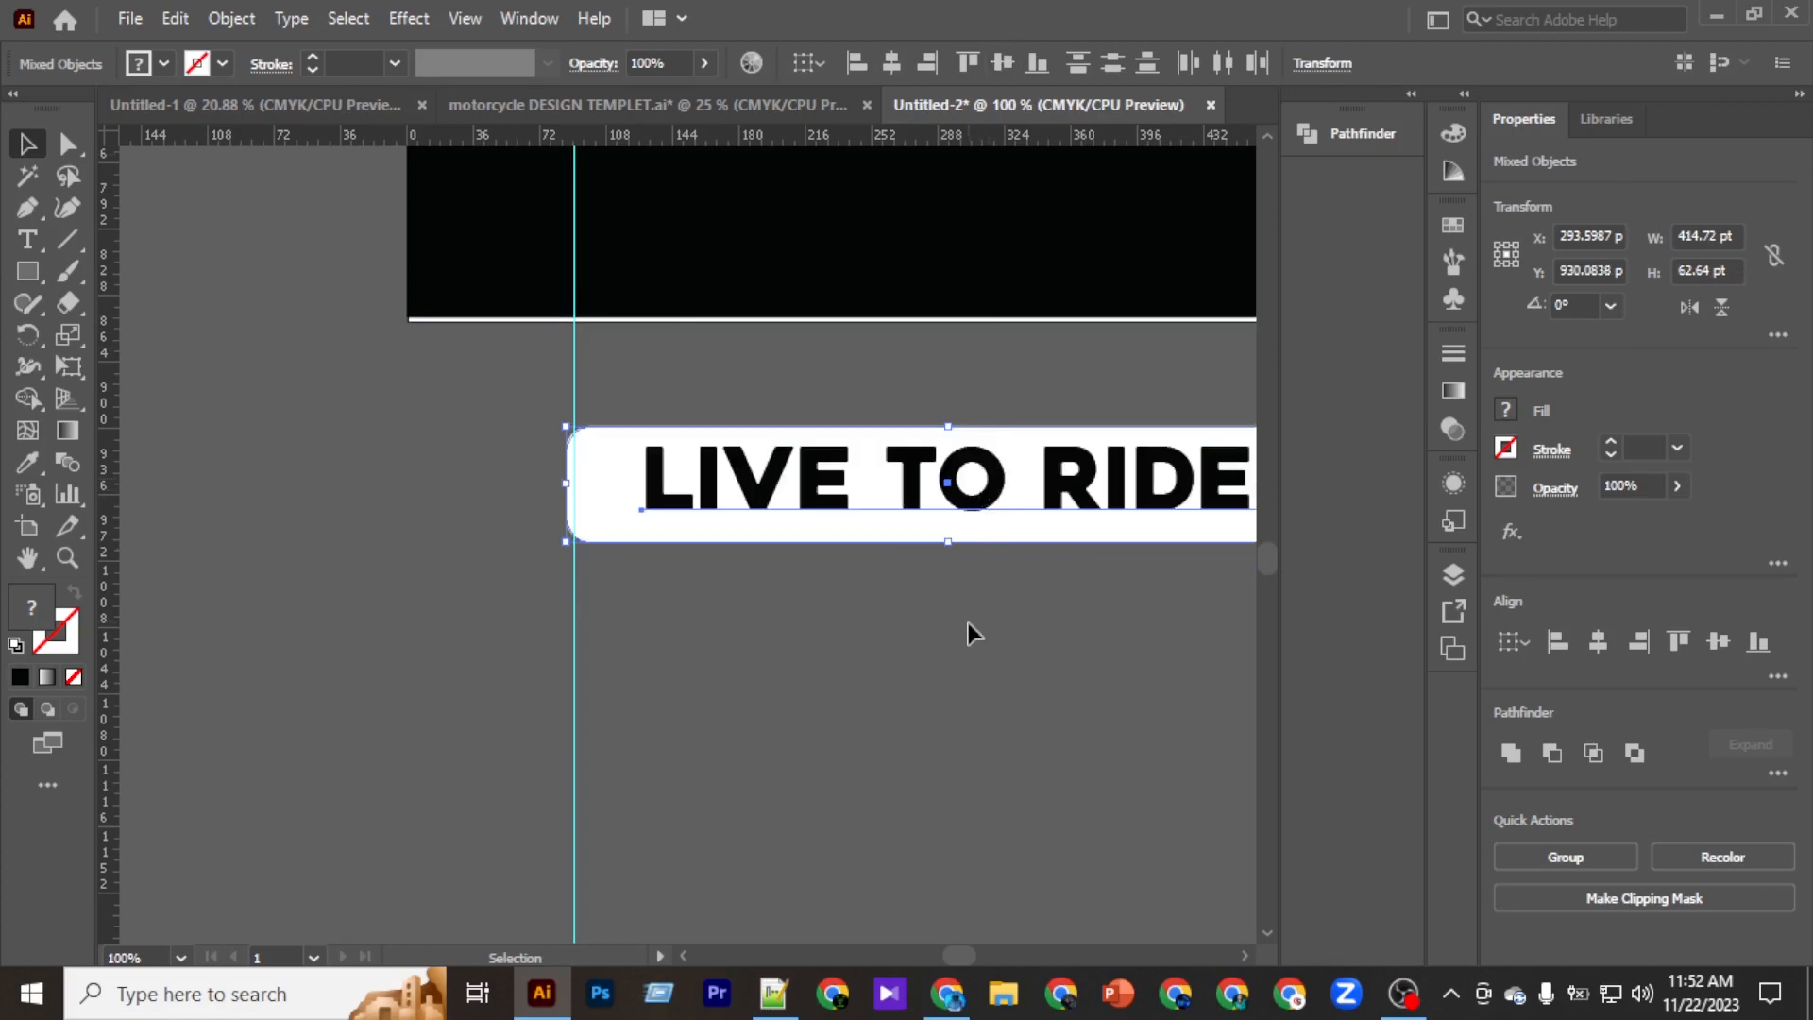
# Expand the object and fill of the LIVE TO RIDE text into outlines.
pyautogui.click(967, 623)
pyautogui.hscroll(3, 910, 587)
pyautogui.click(843, 482)
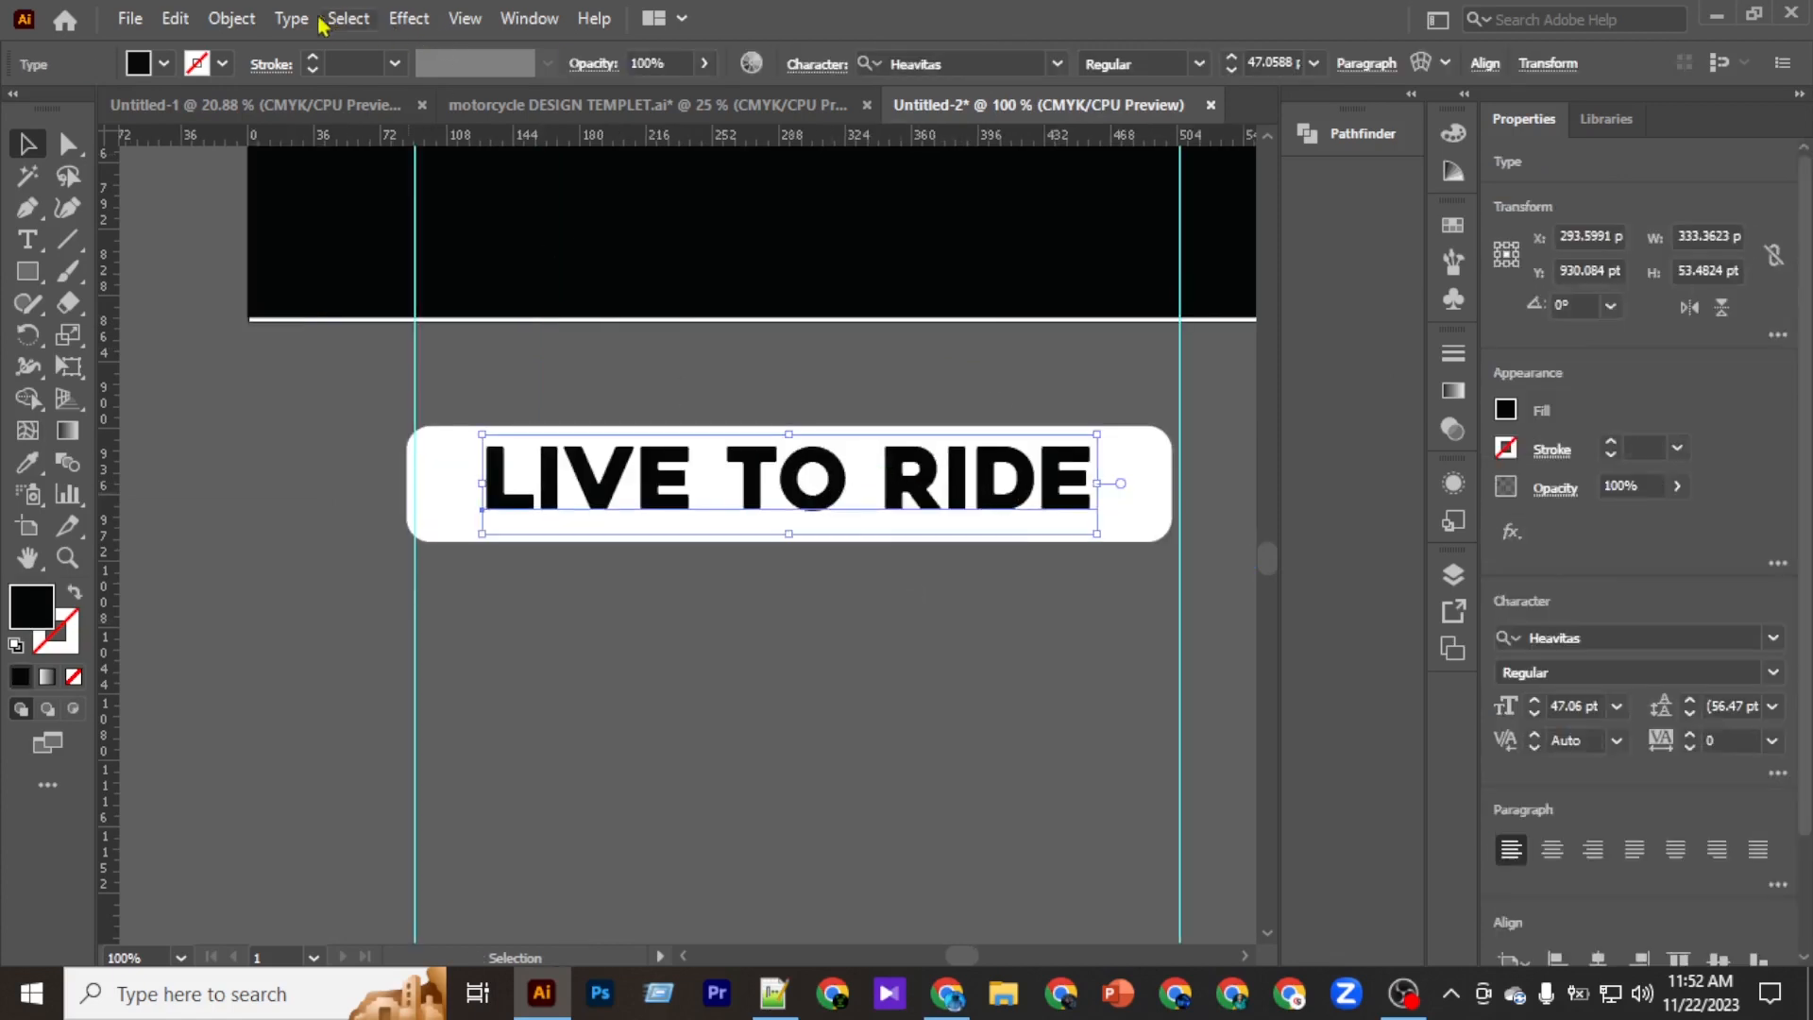
pyautogui.click(231, 18)
pyautogui.click(358, 323)
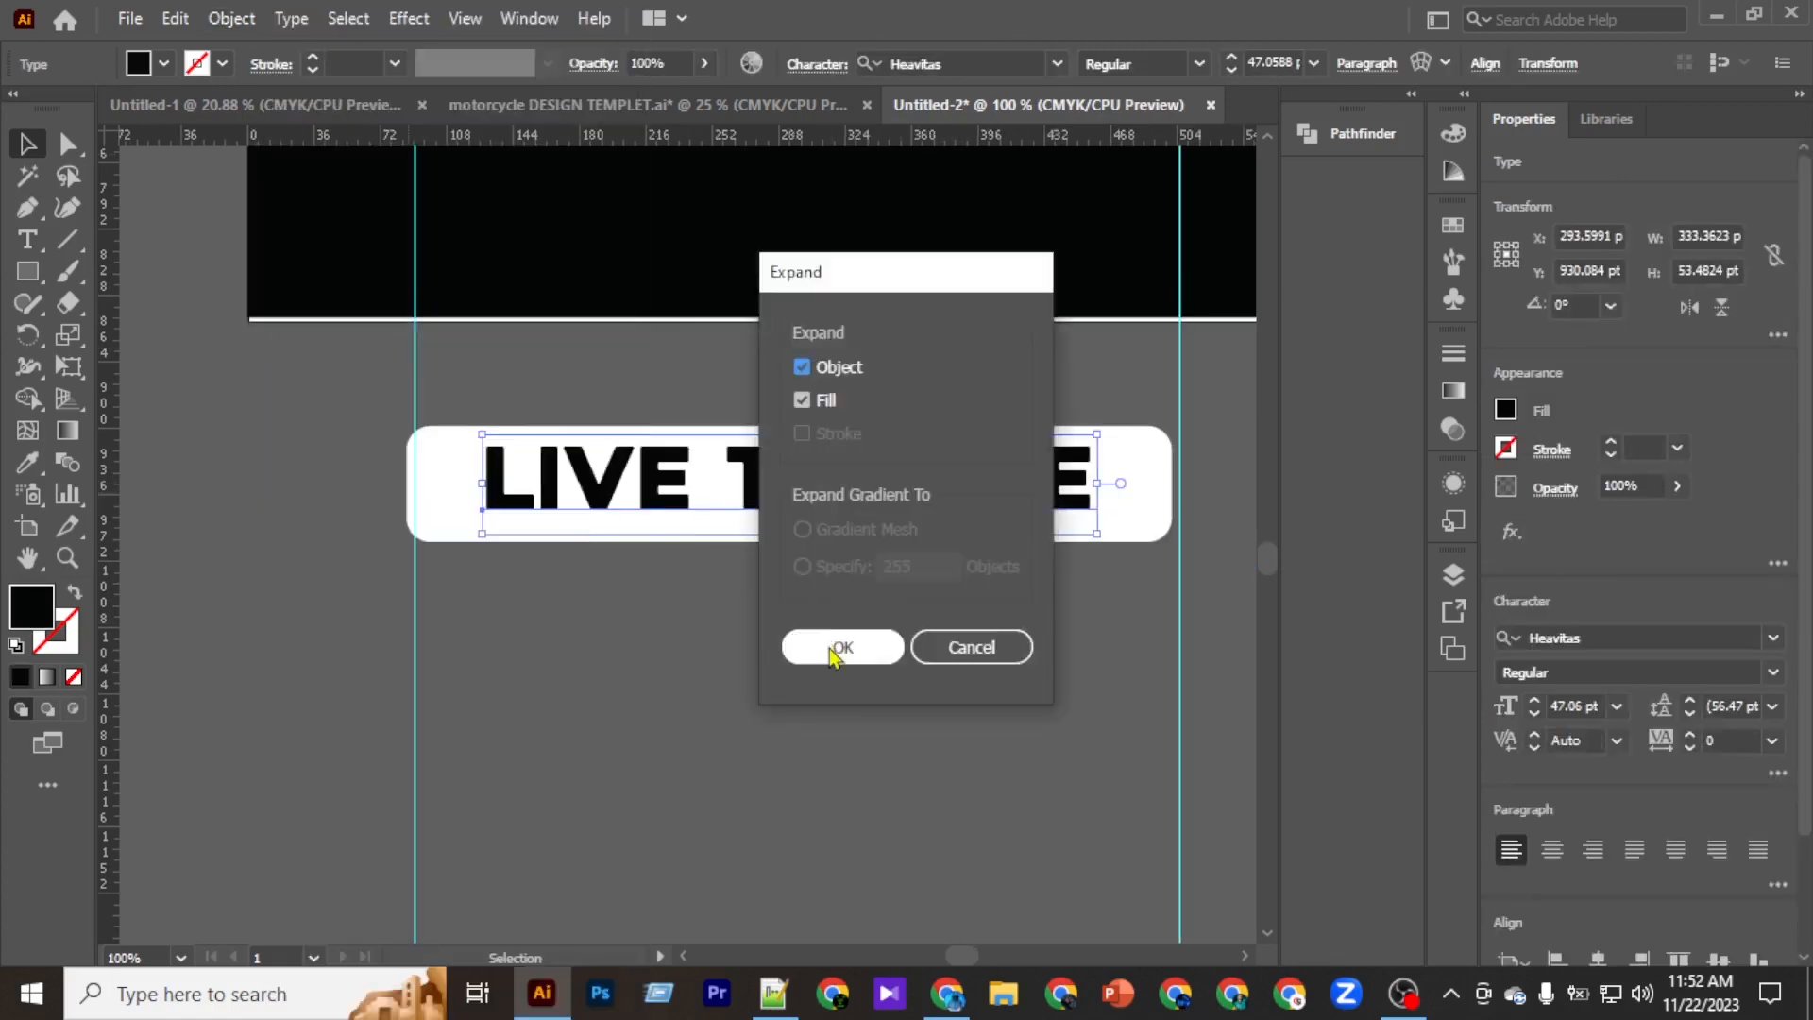
pyautogui.click(810, 649)
# Enlarge the LIVE TO RIDE lettering proportionally until it nearly spans the width of the white bar.
pyautogui.scroll(2, 803, 603)
pyautogui.hscroll(4, 887, 595)
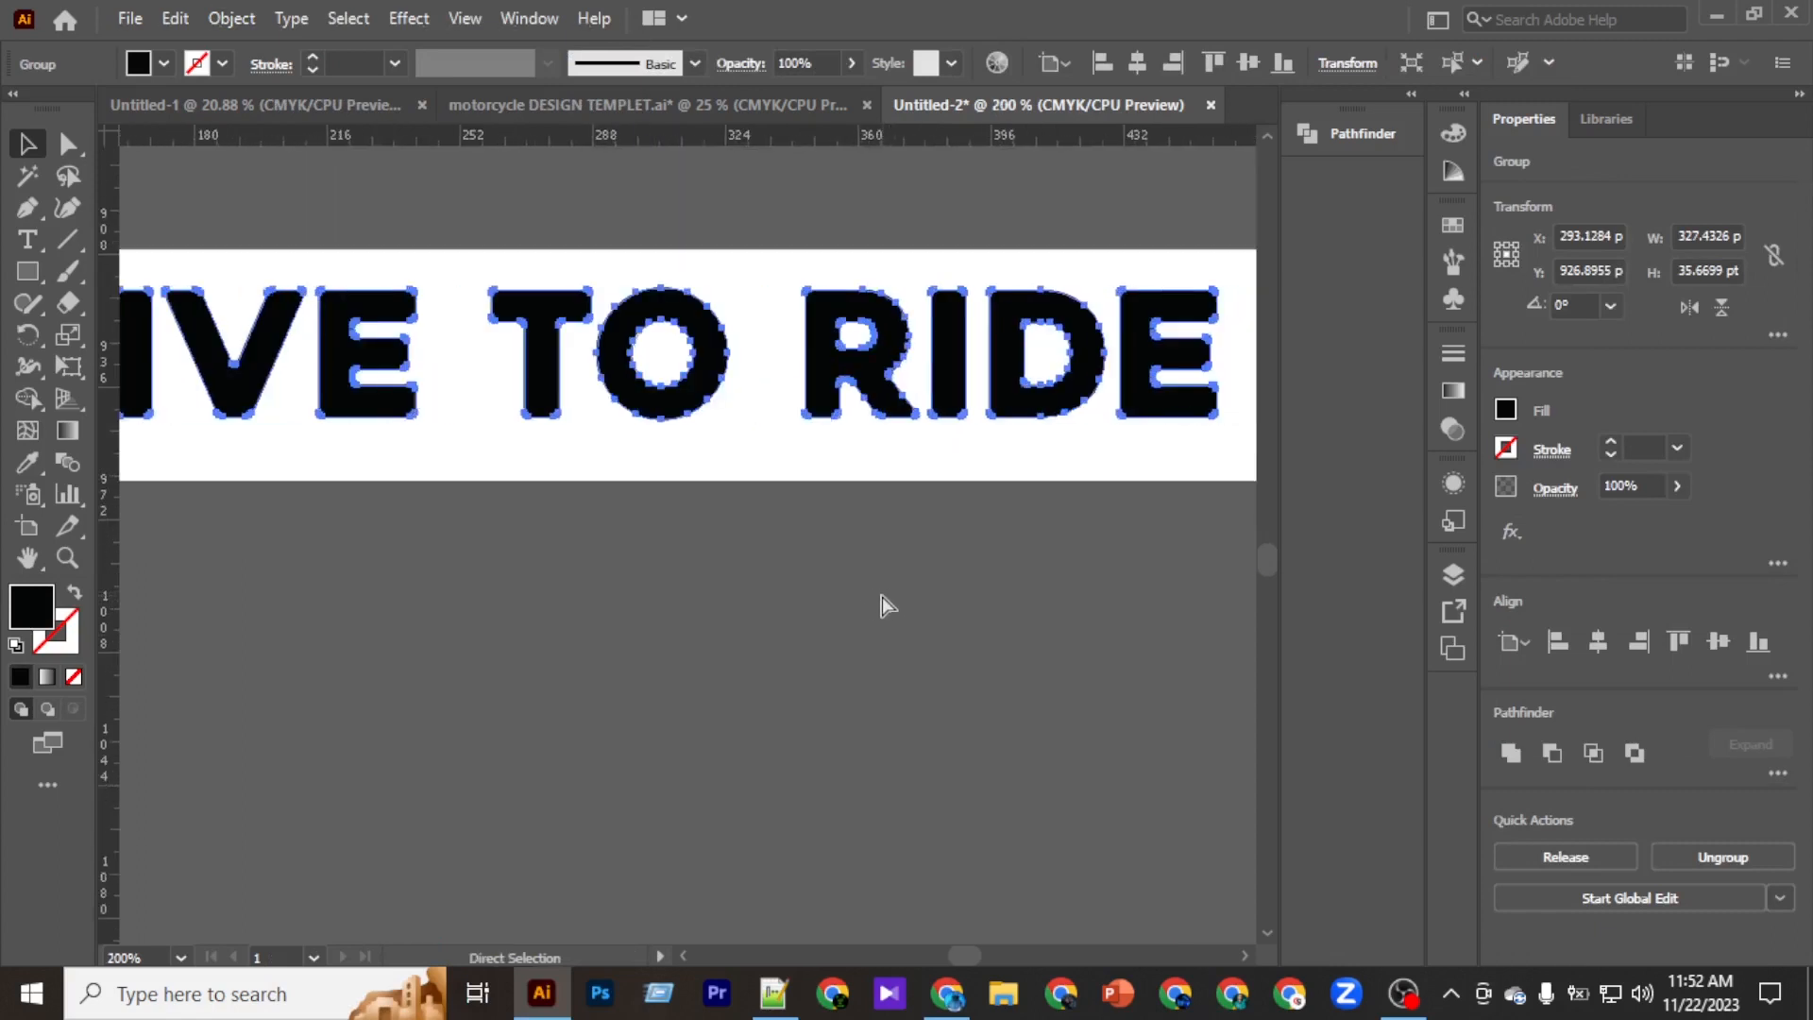
pyautogui.moveTo(1060, 422); pyautogui.dragTo(1170, 515)
pyautogui.hscroll(-10, 774, 575)
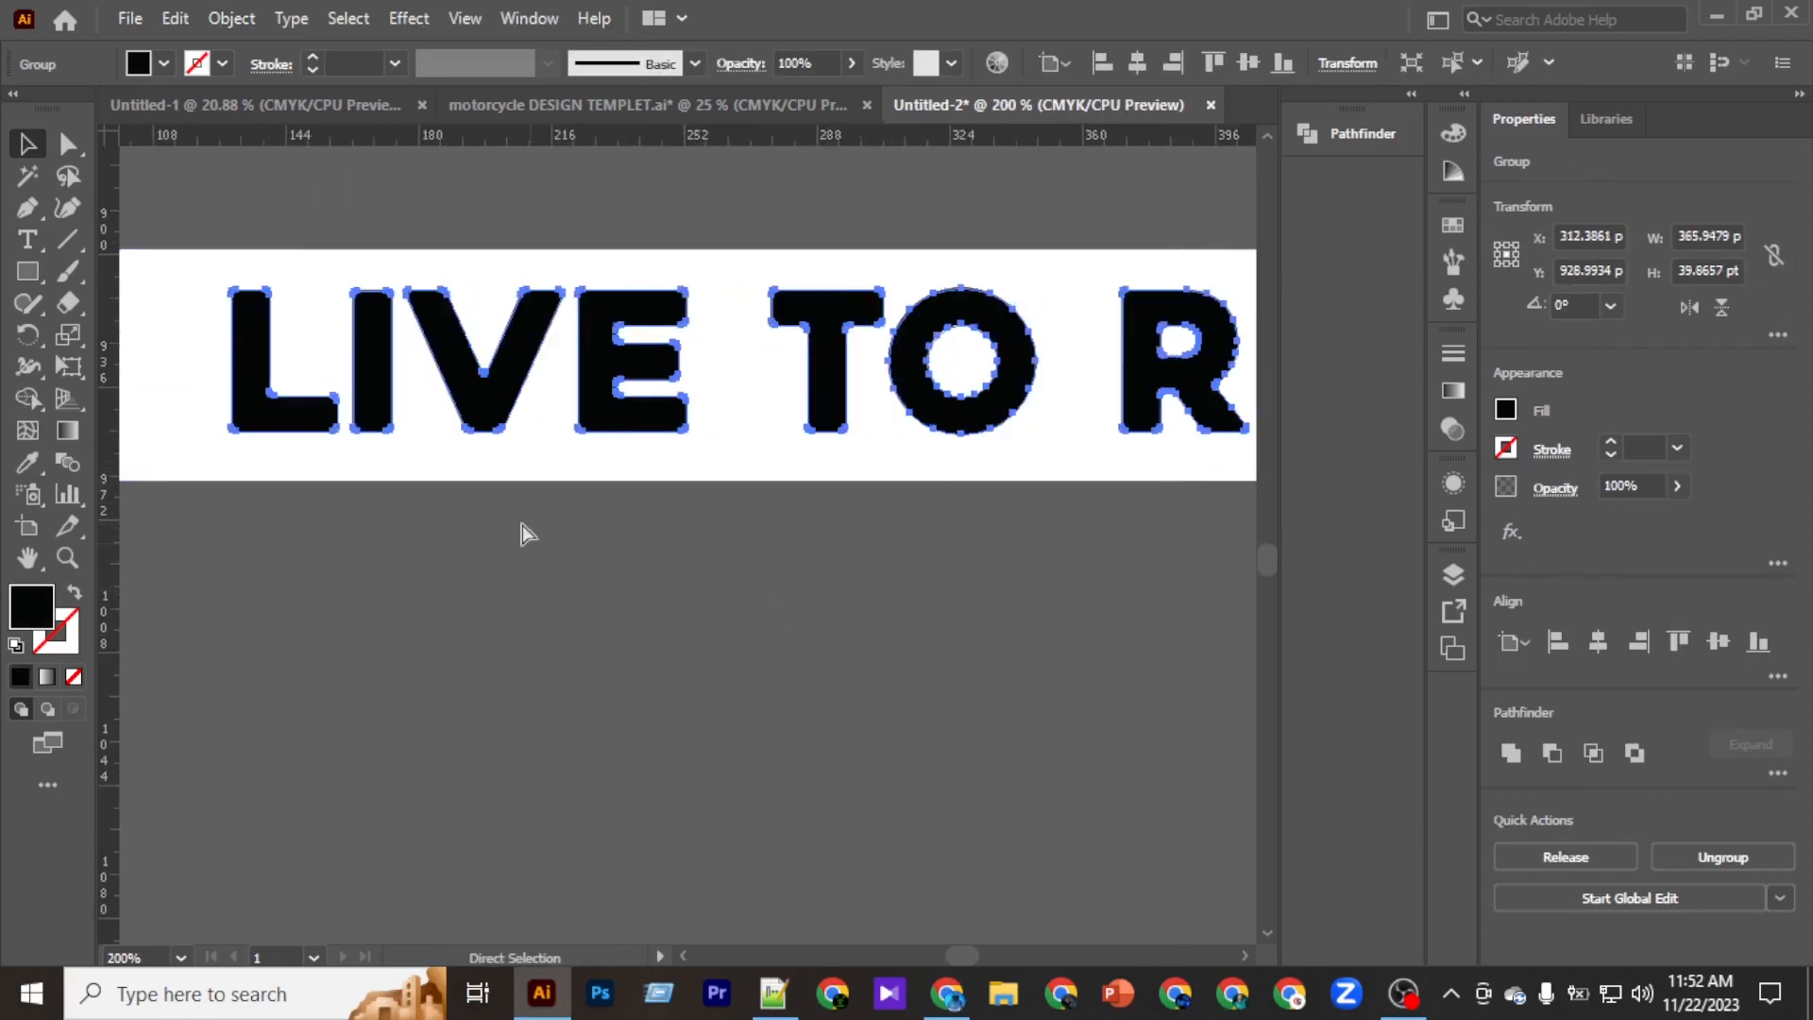
pyautogui.moveTo(585, 364); pyautogui.dragTo(445, 361)
# Reduce the white bar to about 55 pt high and centre the lettering and the bar on each other again.
pyautogui.click(1178, 481)
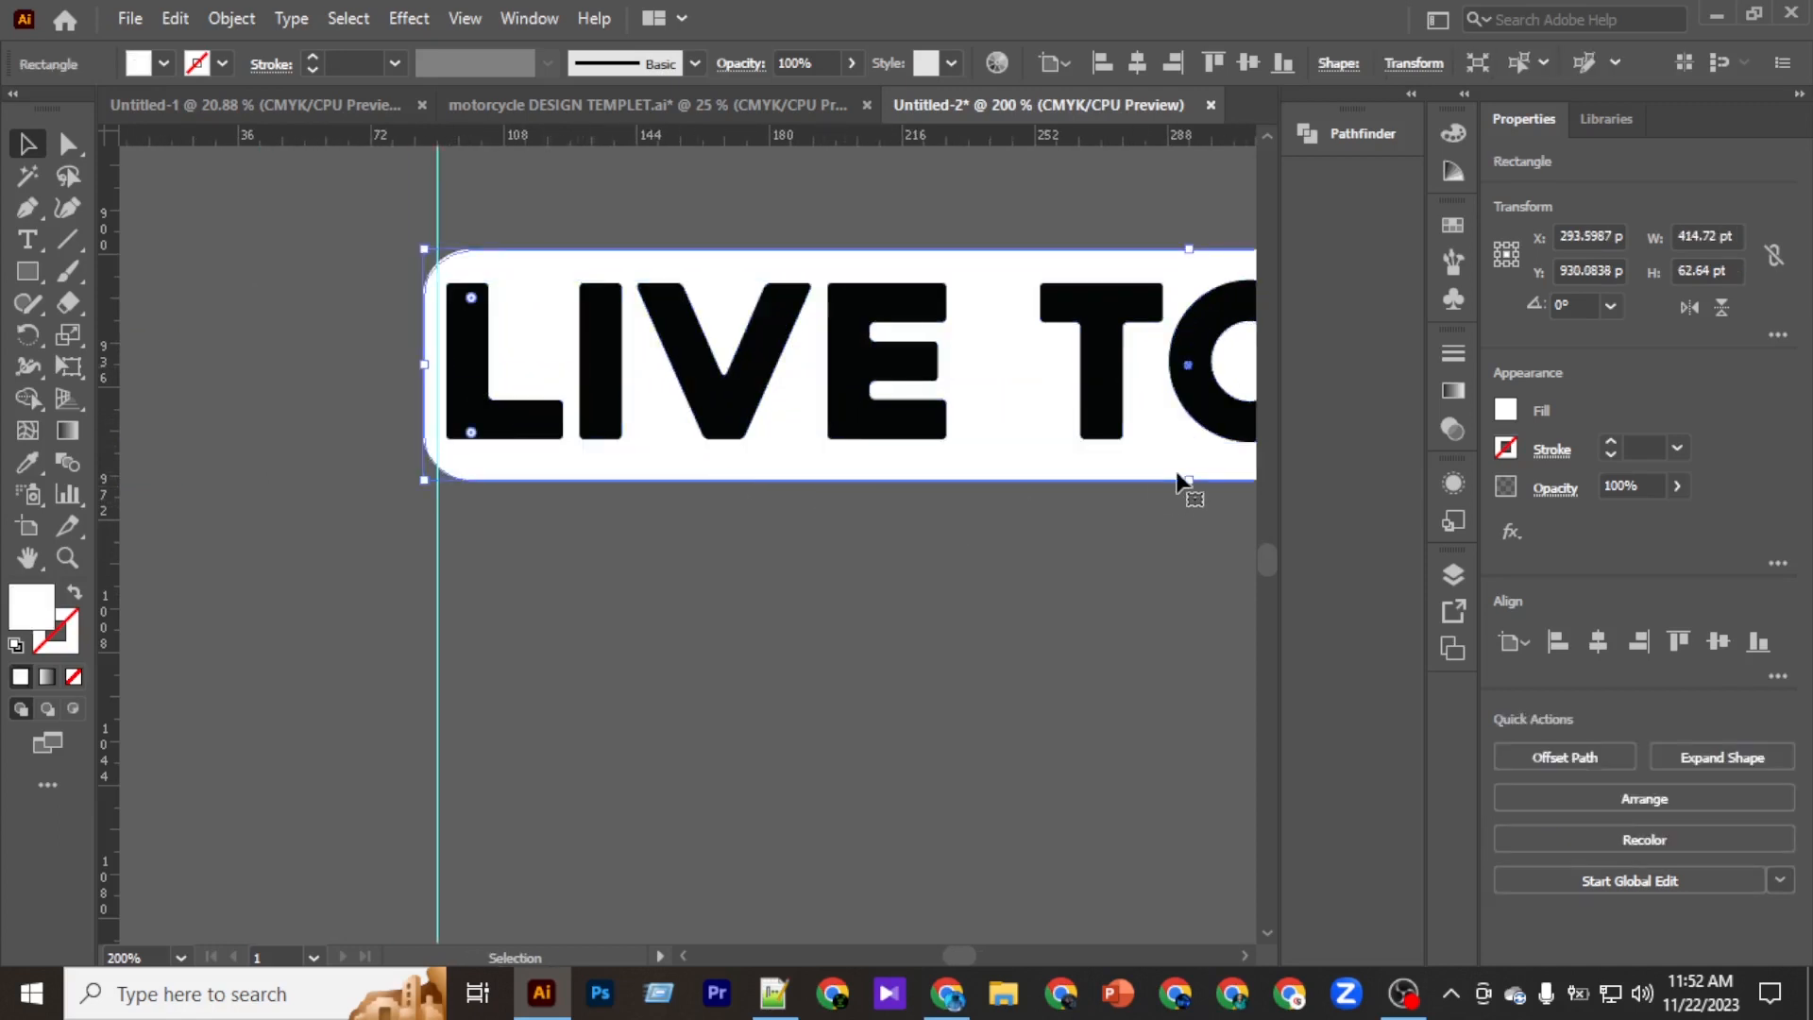
pyautogui.moveTo(1191, 483); pyautogui.dragTo(1177, 456)
pyautogui.scroll(3, 1029, 516)
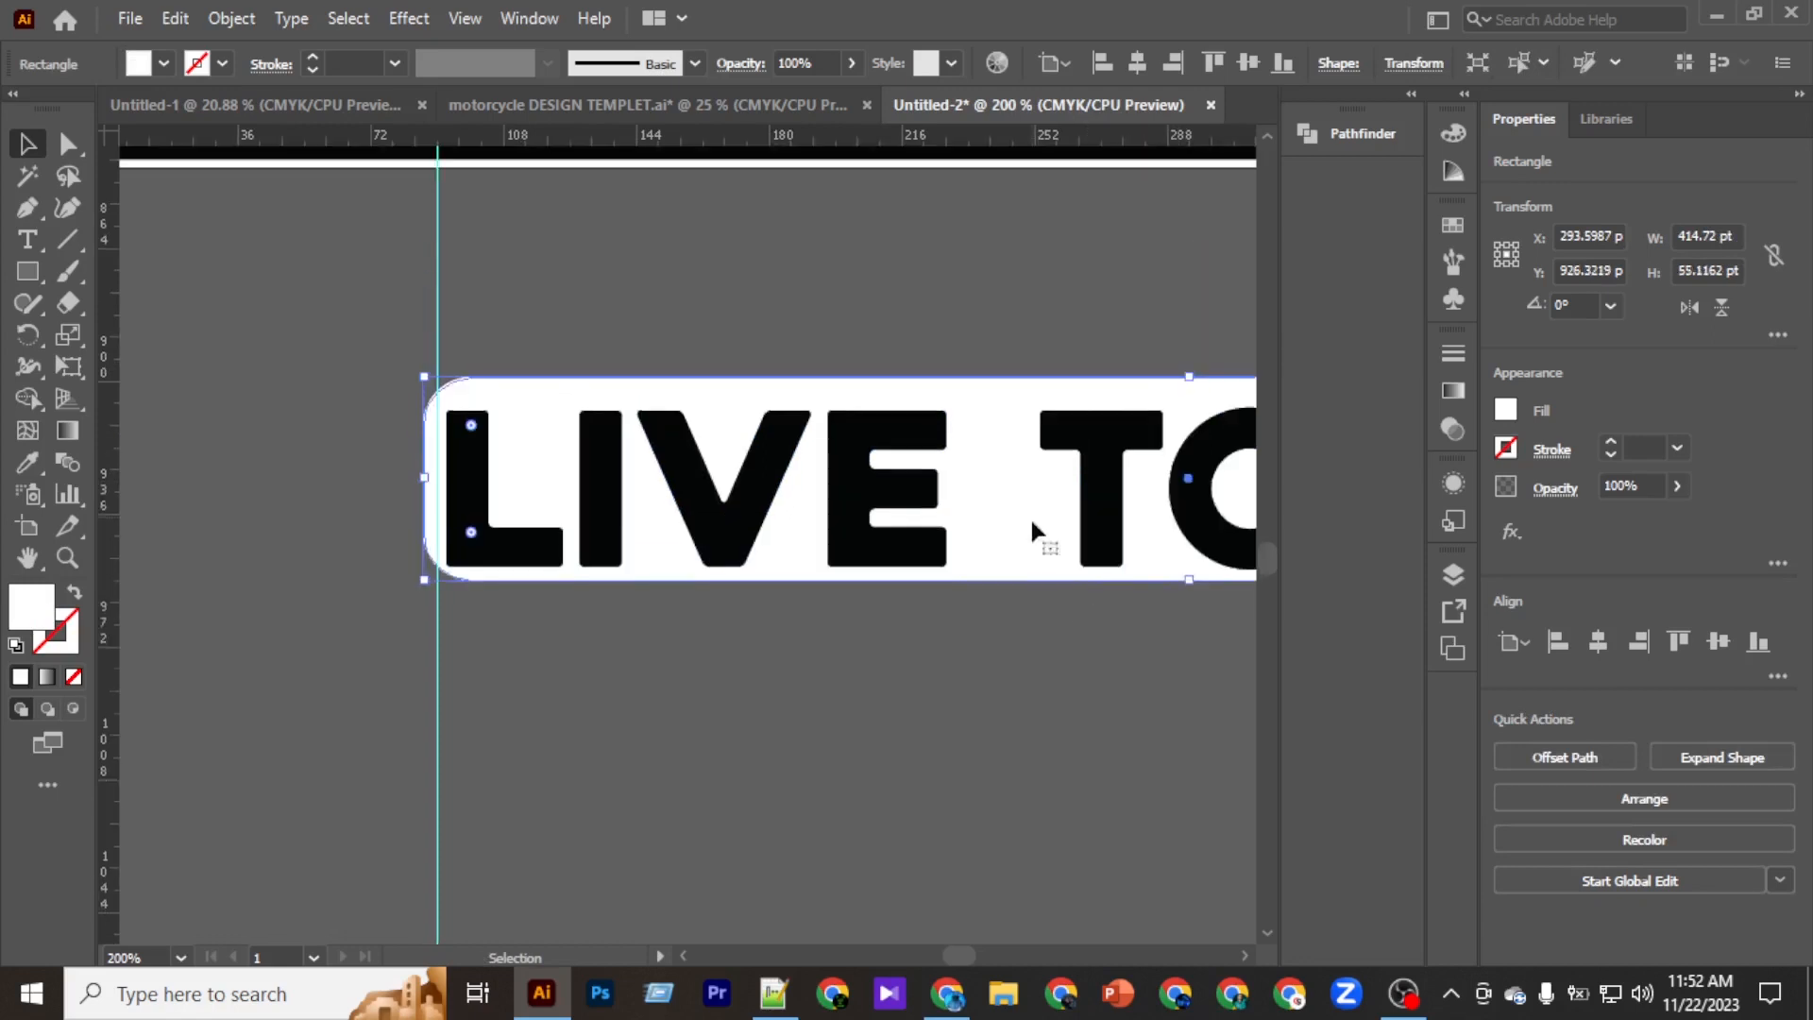
pyautogui.click(921, 503)
pyautogui.keyDown('shift'); pyautogui.click(929, 395); pyautogui.keyUp('shift')
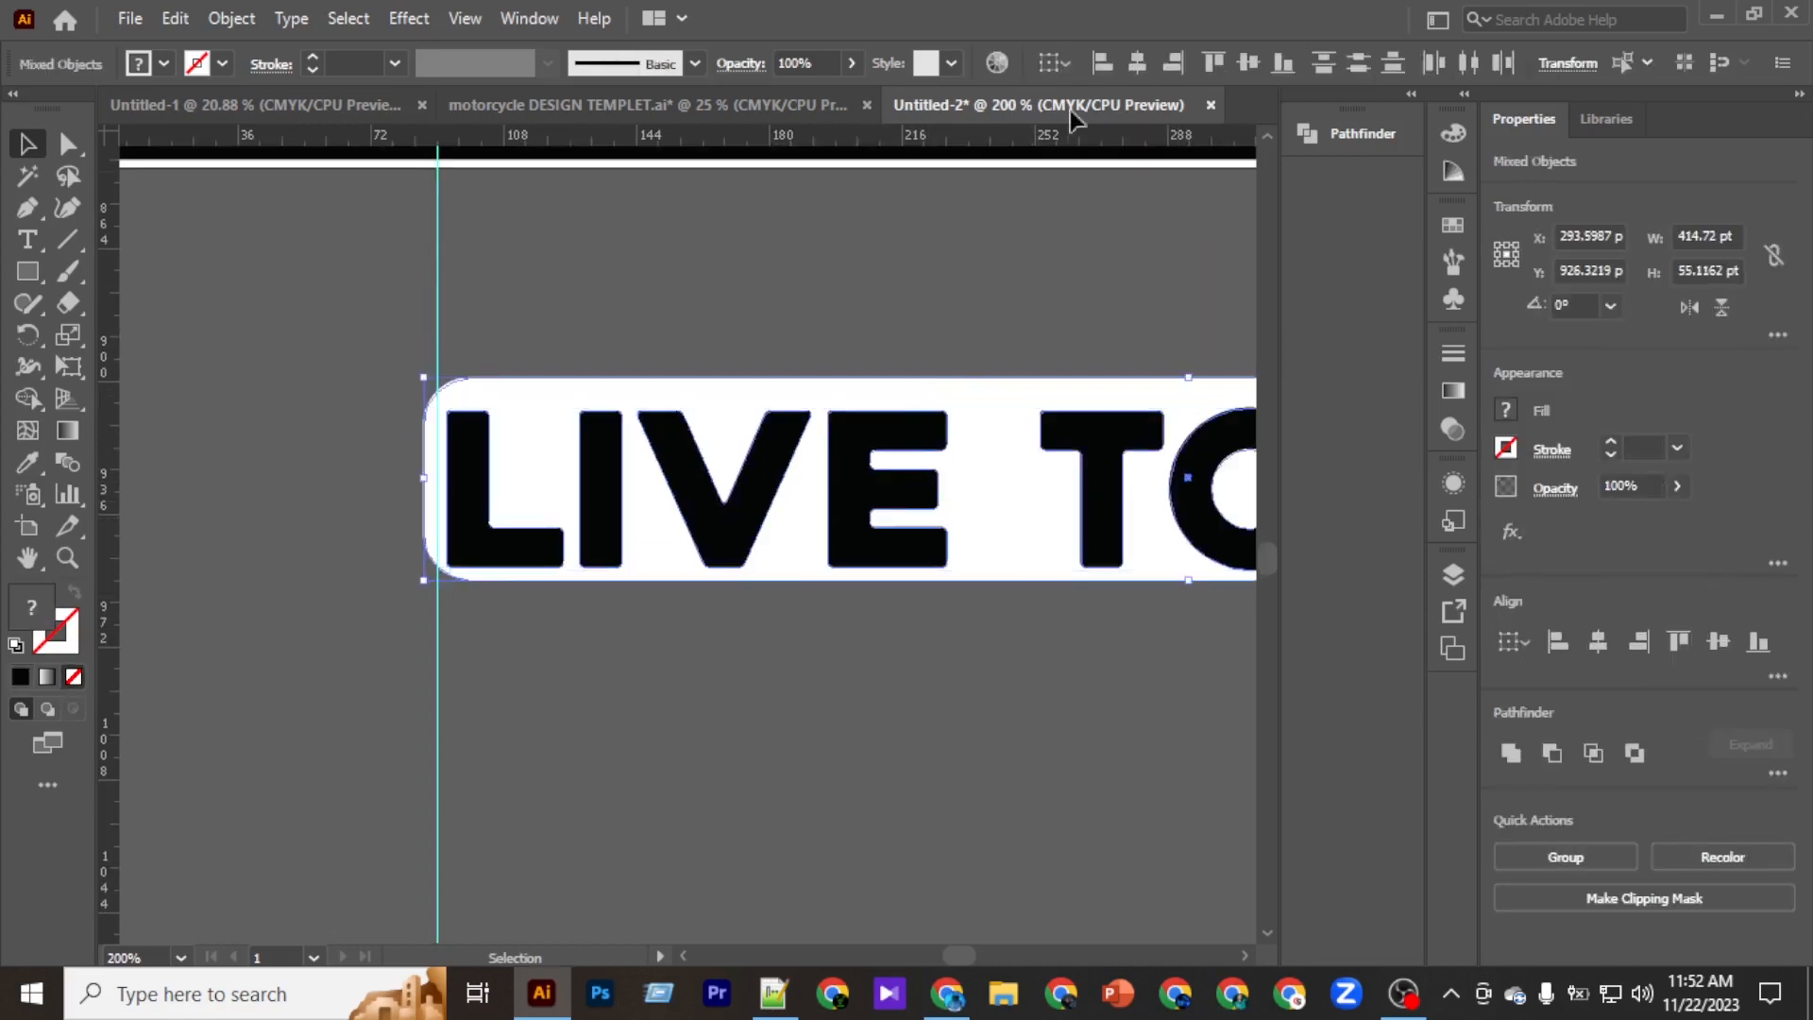
pyautogui.click(1248, 62)
pyautogui.hscroll(-3, 1133, 393)
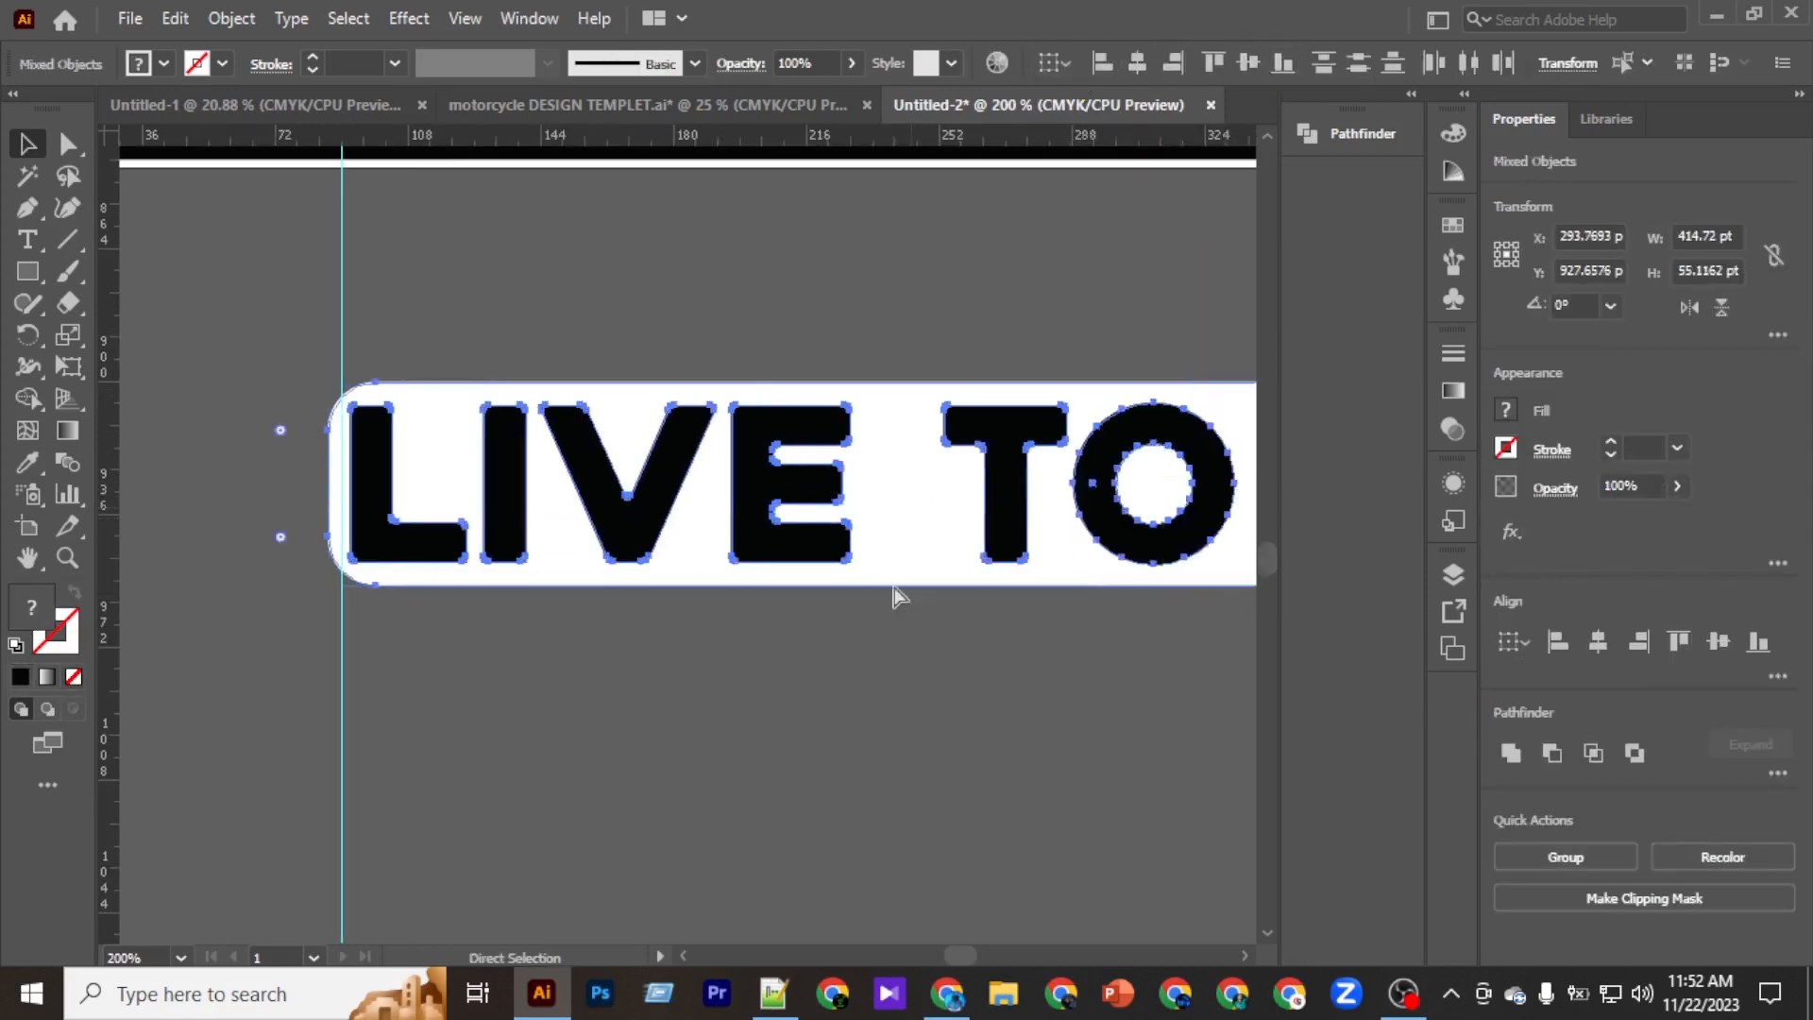
pyautogui.click(893, 694)
# Group the LIVE TO RIDE lettering with its white bar and centre the group horizontally on the artboard.
pyautogui.scroll(-3, 891, 675)
pyautogui.hscroll(3, 886, 651)
pyautogui.moveTo(803, 496); pyautogui.dragTo(887, 657)
pyautogui.hotkey('ctrl', 'z')
pyautogui.click(848, 540)
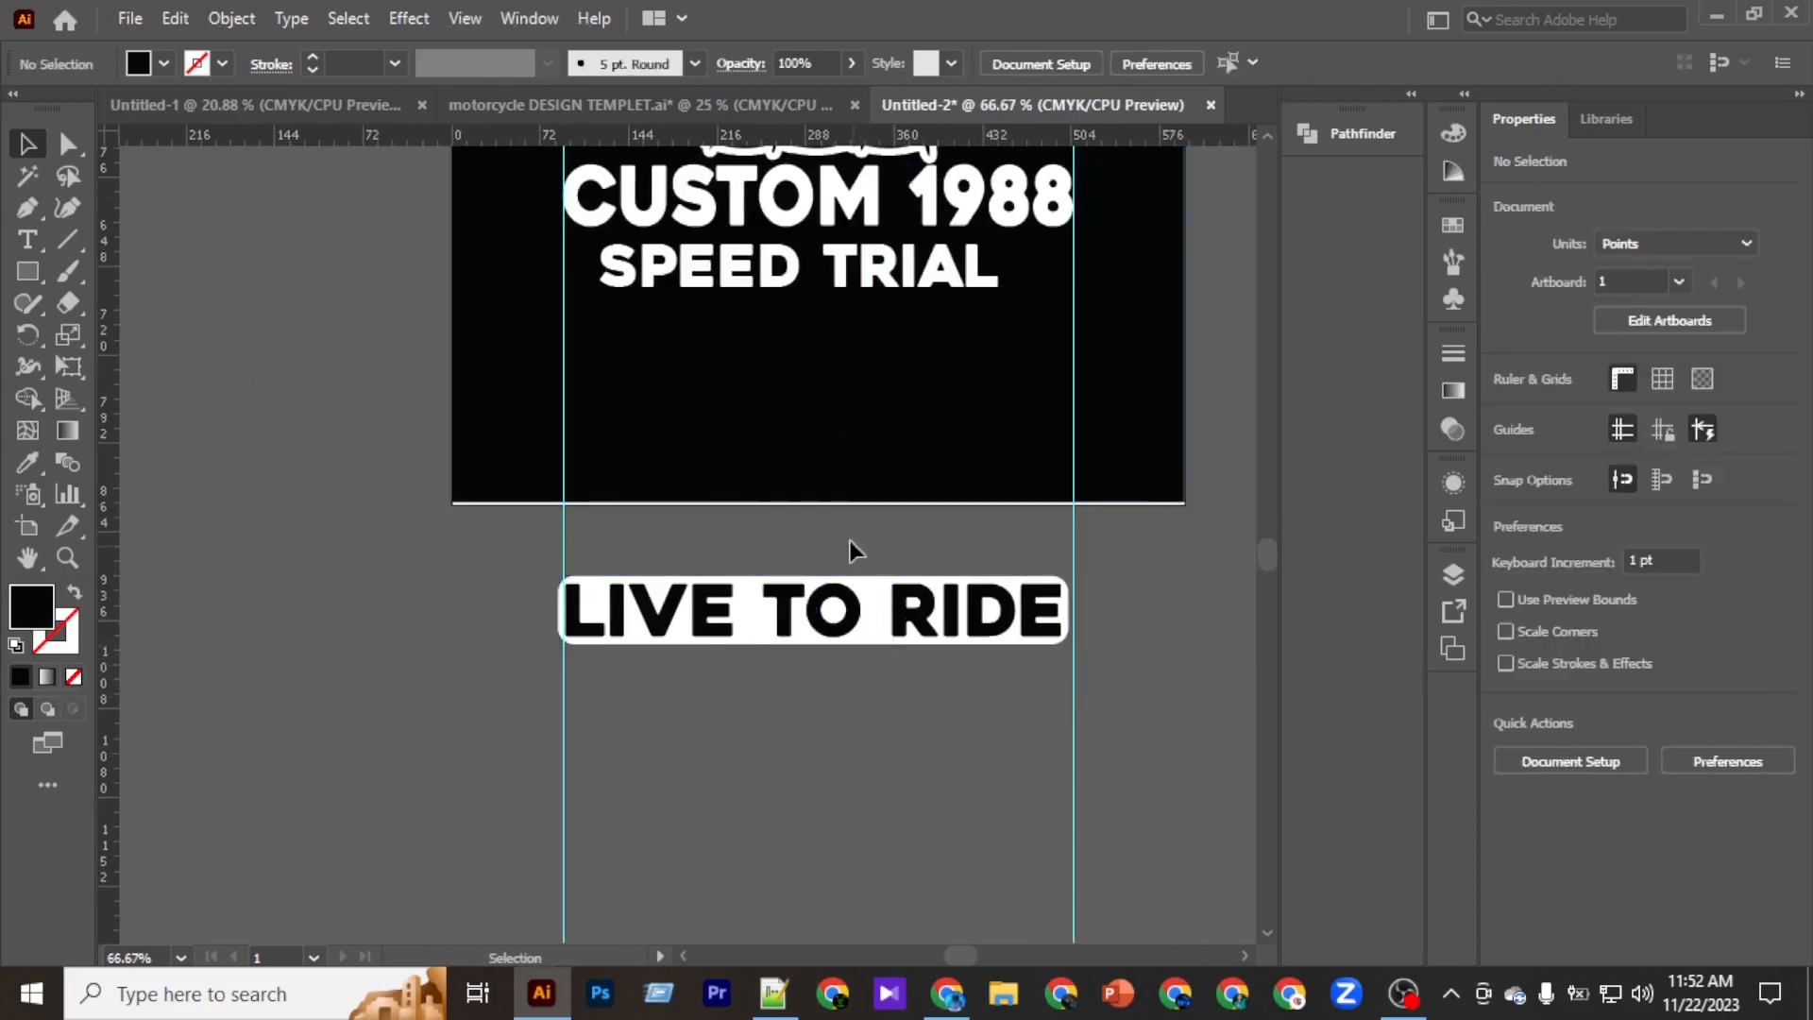
pyautogui.moveTo(901, 739); pyautogui.dragTo(903, 729)
pyautogui.moveTo(872, 531); pyautogui.dragTo(884, 572)
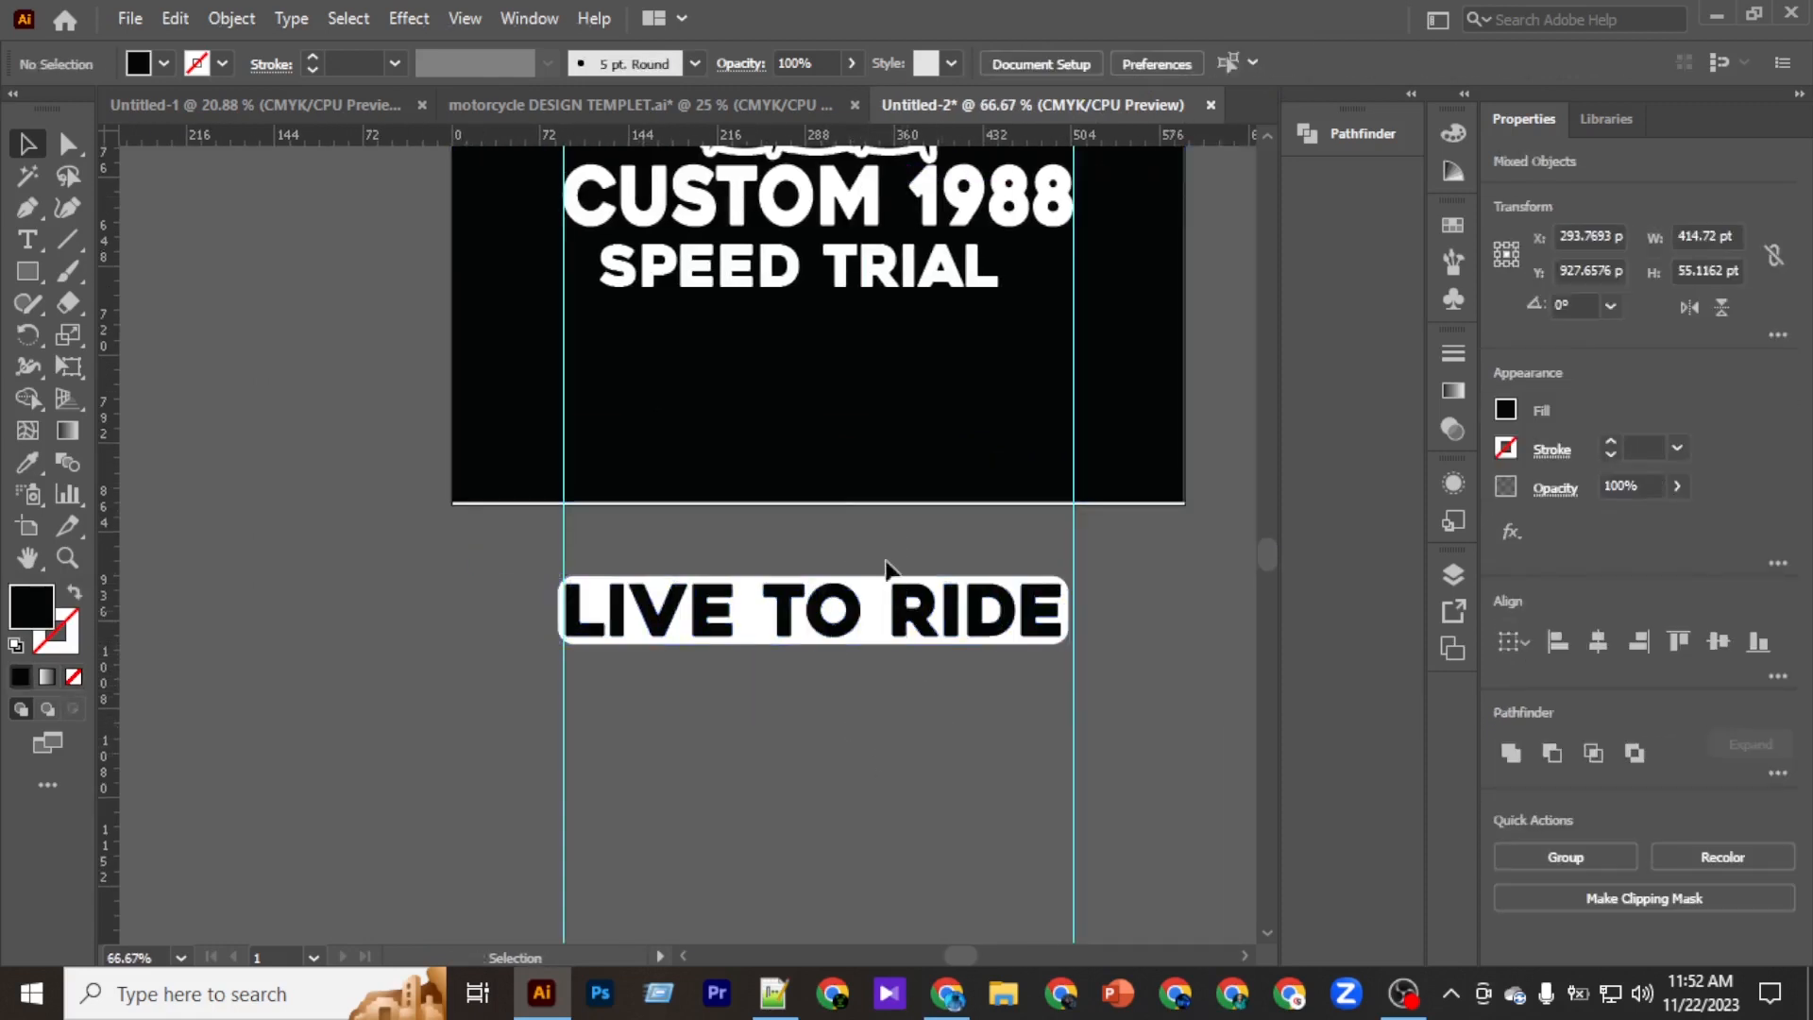
pyautogui.moveTo(910, 689); pyautogui.dragTo(910, 706)
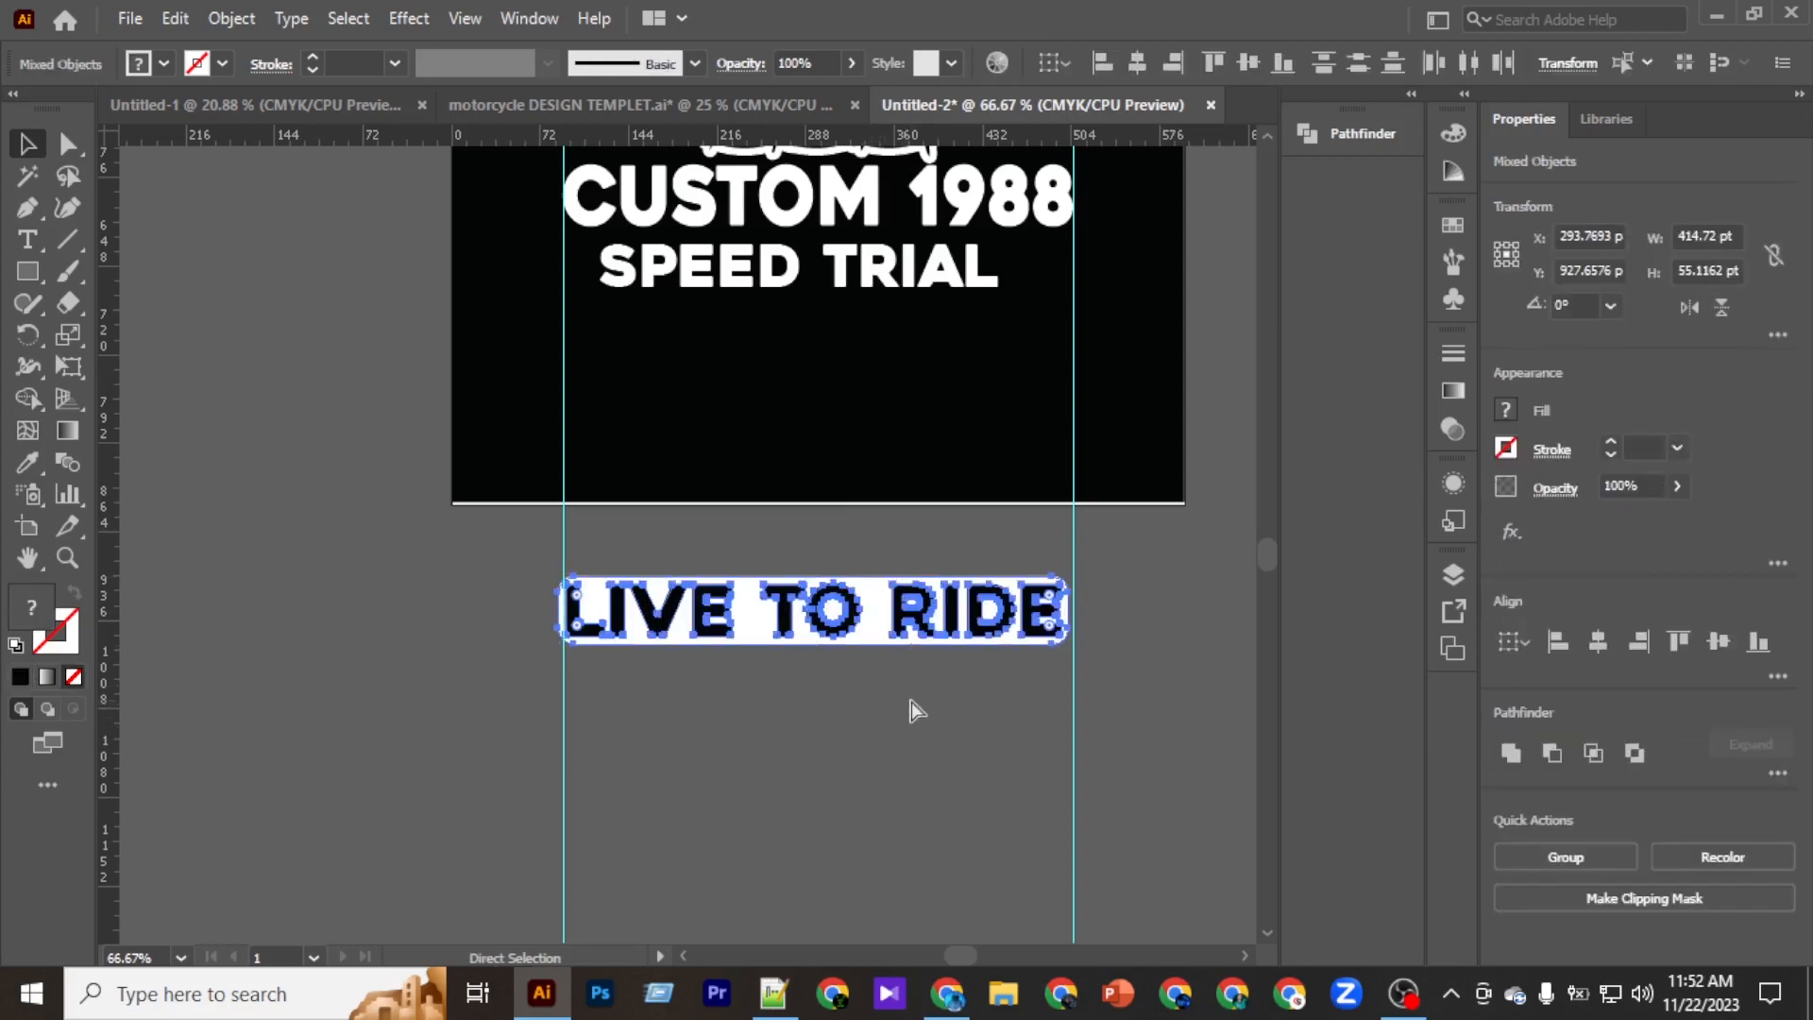
pyautogui.click(1170, 63)
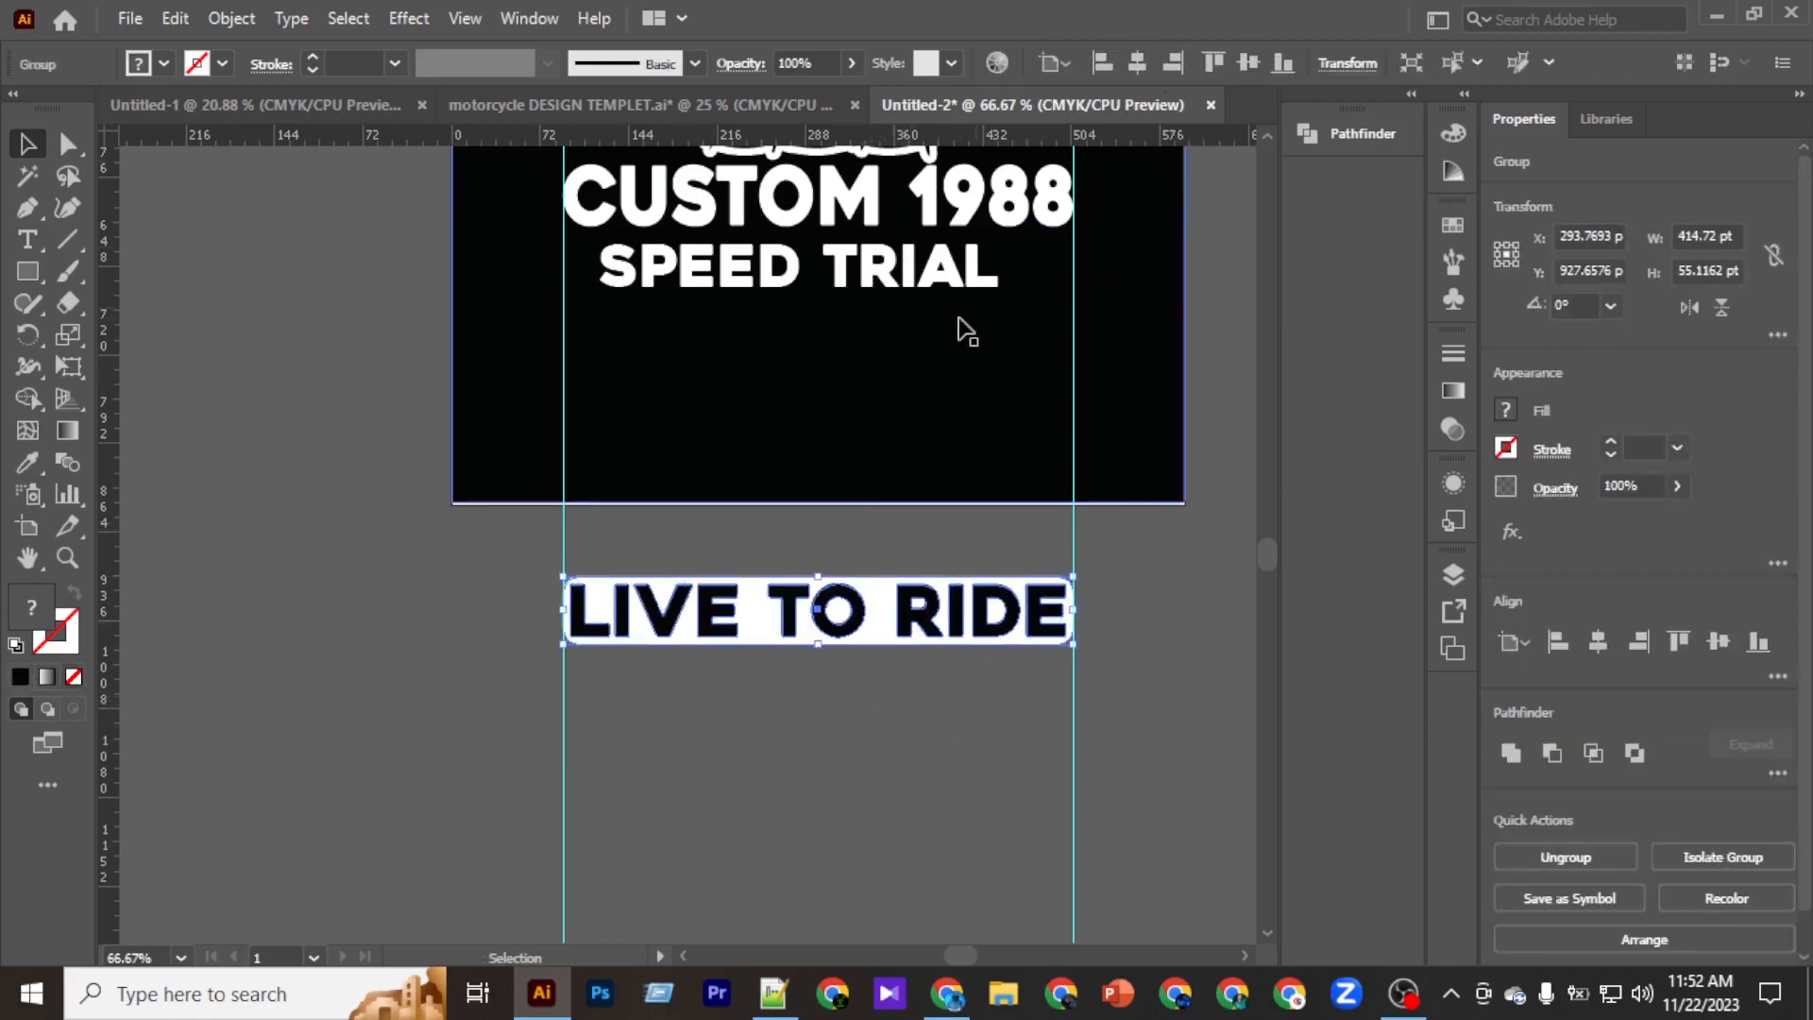
# Nudge the LIVE TO RIDE group up onto the artboard until it sits just below SPEED TRIAL.
pyautogui.hotkey('shift', 'Up')
pyautogui.hotkey('shift', 'Up')
pyautogui.hotkey('shift', 'Up')
pyautogui.hotkey('shift', 'Up')
pyautogui.hotkey('shift', 'Up')
pyautogui.hotkey('shift', 'Up')
pyautogui.hotkey('shift', 'Up')
pyautogui.hotkey('shift', 'Up')
pyautogui.hotkey('shift', 'Up')
pyautogui.hotkey('shift', 'Up')
pyautogui.hotkey('shift', 'Up')
pyautogui.hotkey('shift', 'Up')
pyautogui.hotkey('shift', 'Up')
pyautogui.hotkey('shift', 'Up')
pyautogui.hotkey('shift', 'Up')
pyautogui.hotkey('shift', 'Up')
pyautogui.hotkey('shift', 'Up')
pyautogui.hotkey('shift', 'Up')
pyautogui.hotkey('shift', 'Up')
pyautogui.hotkey('shift', 'Up')
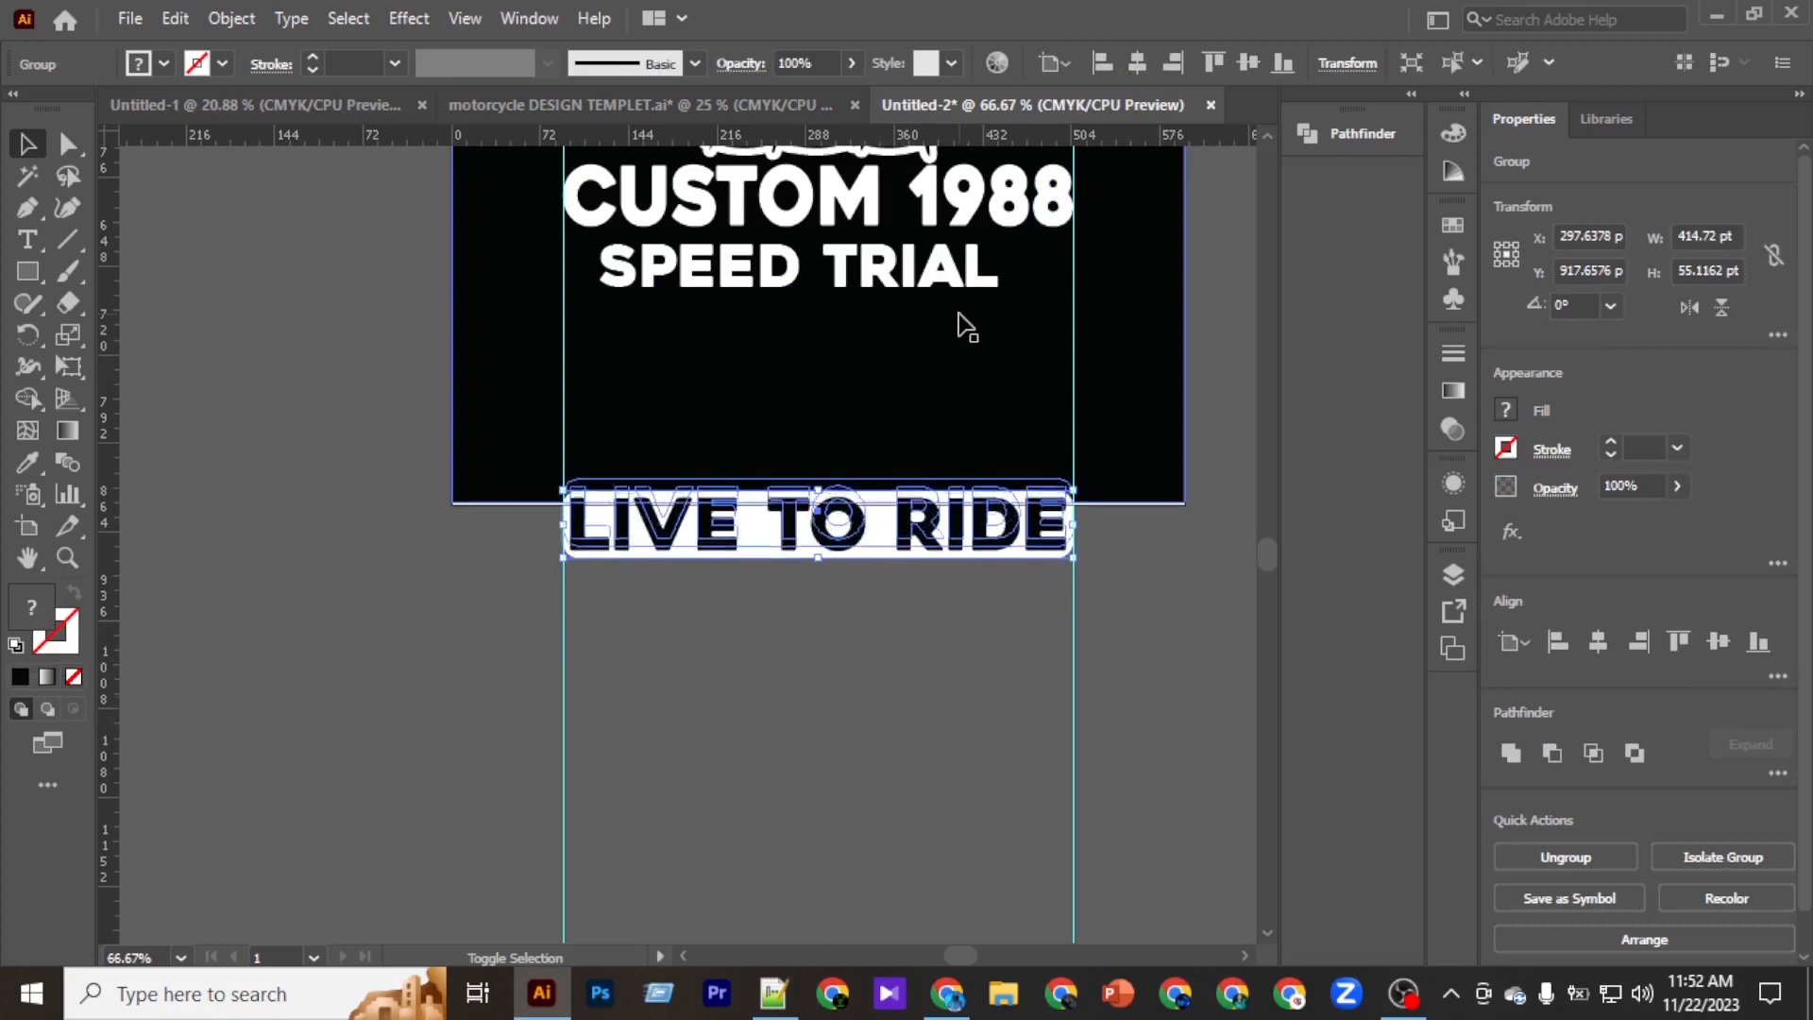
pyautogui.hotkey('shift', 'Down')
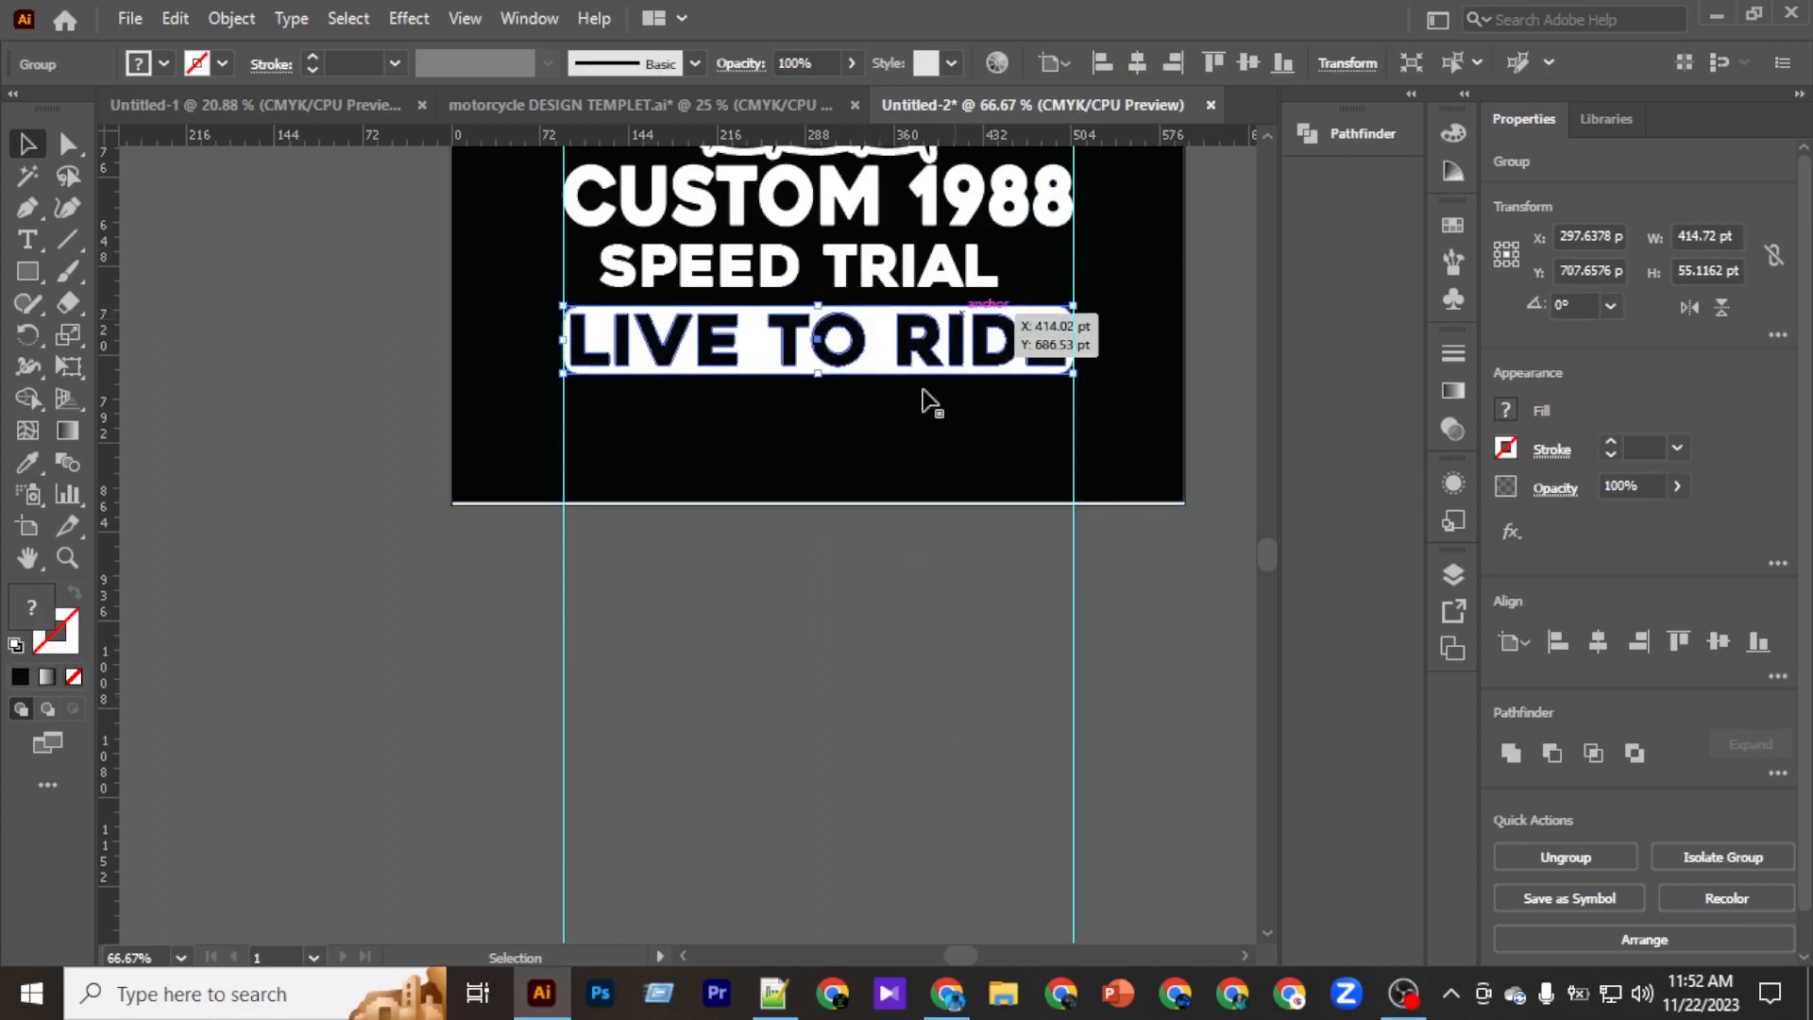
# Expand the object and fill of the SPEED TRIAL text into outlines.
pyautogui.scroll(3, 914, 404)
pyautogui.click(546, 292)
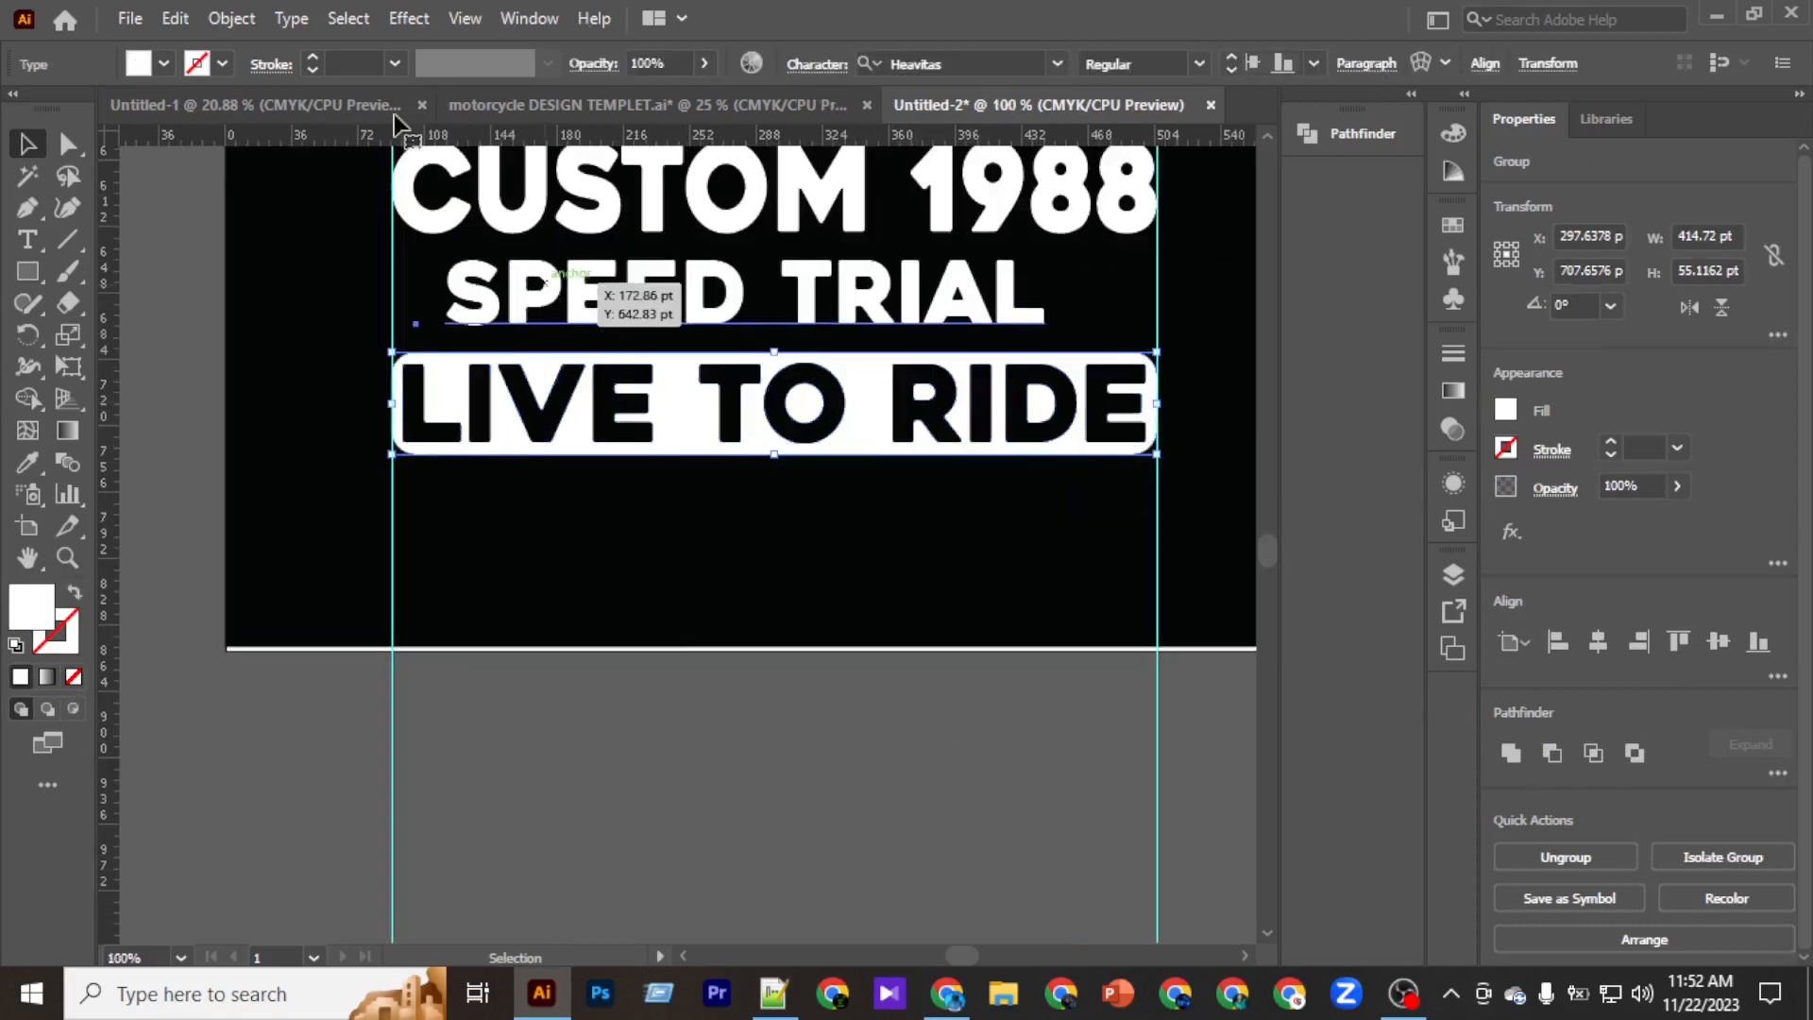
pyautogui.click(232, 18)
pyautogui.click(346, 323)
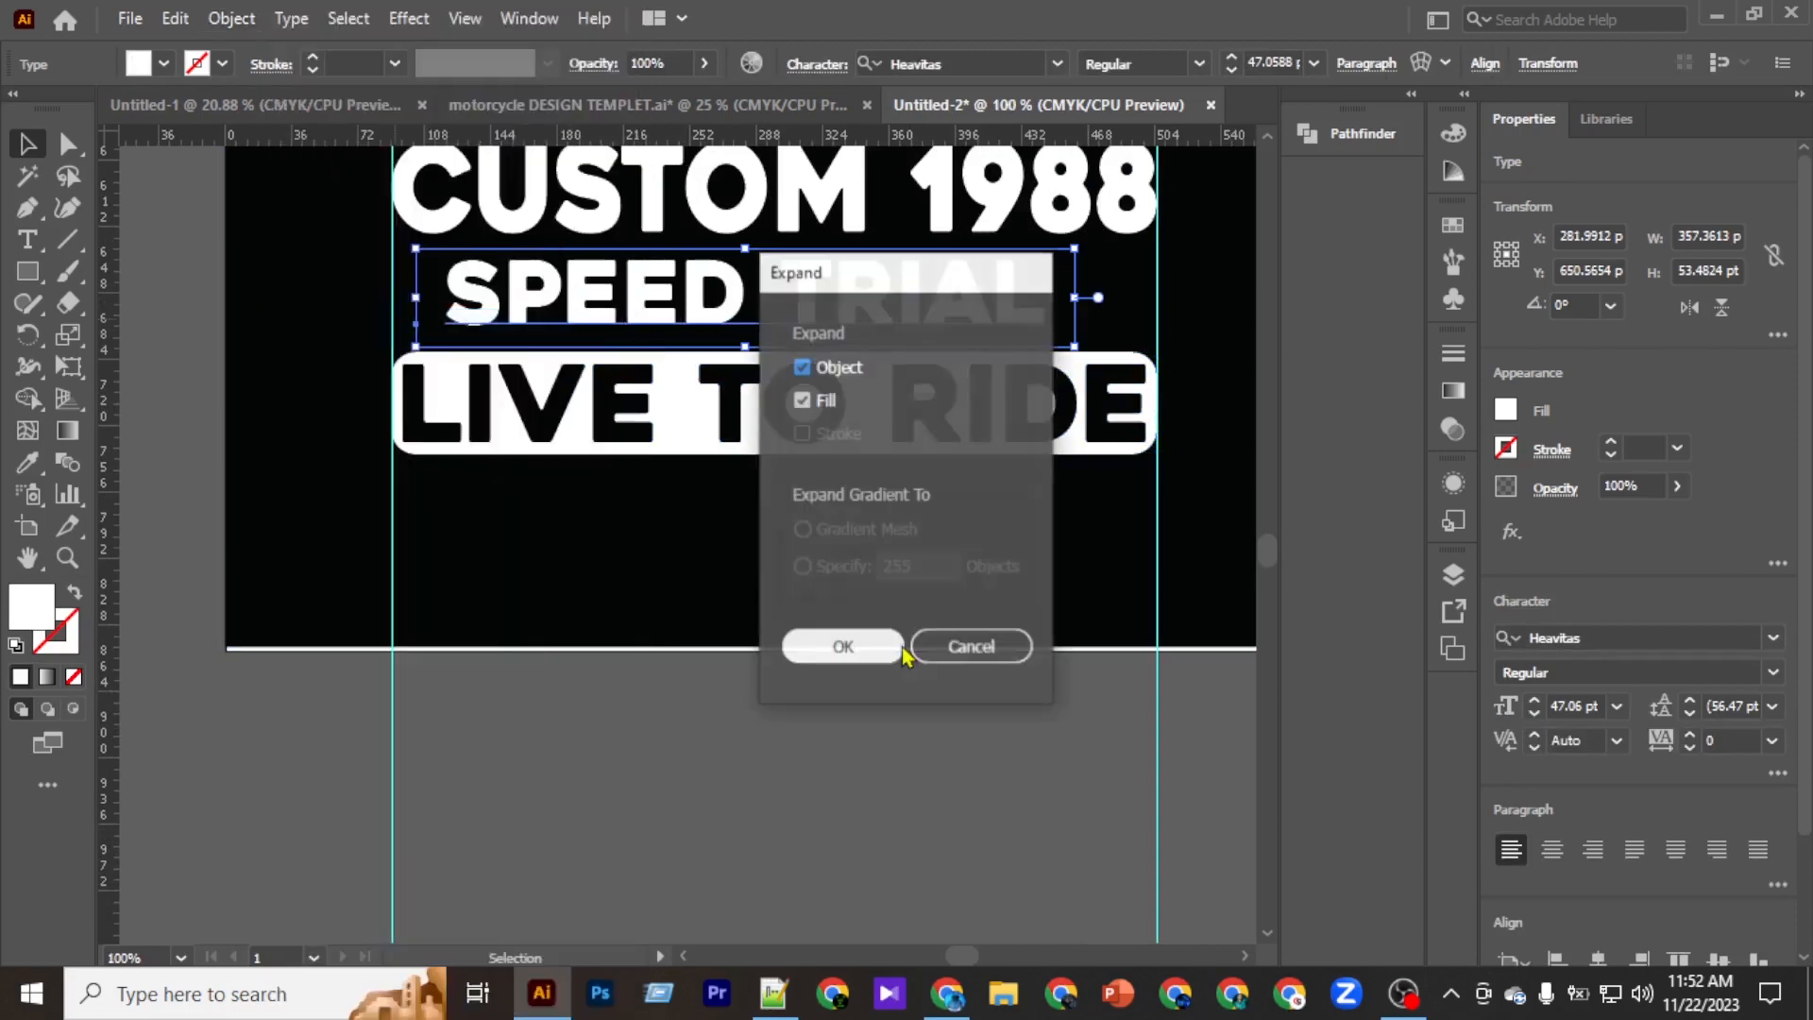
pyautogui.click(835, 642)
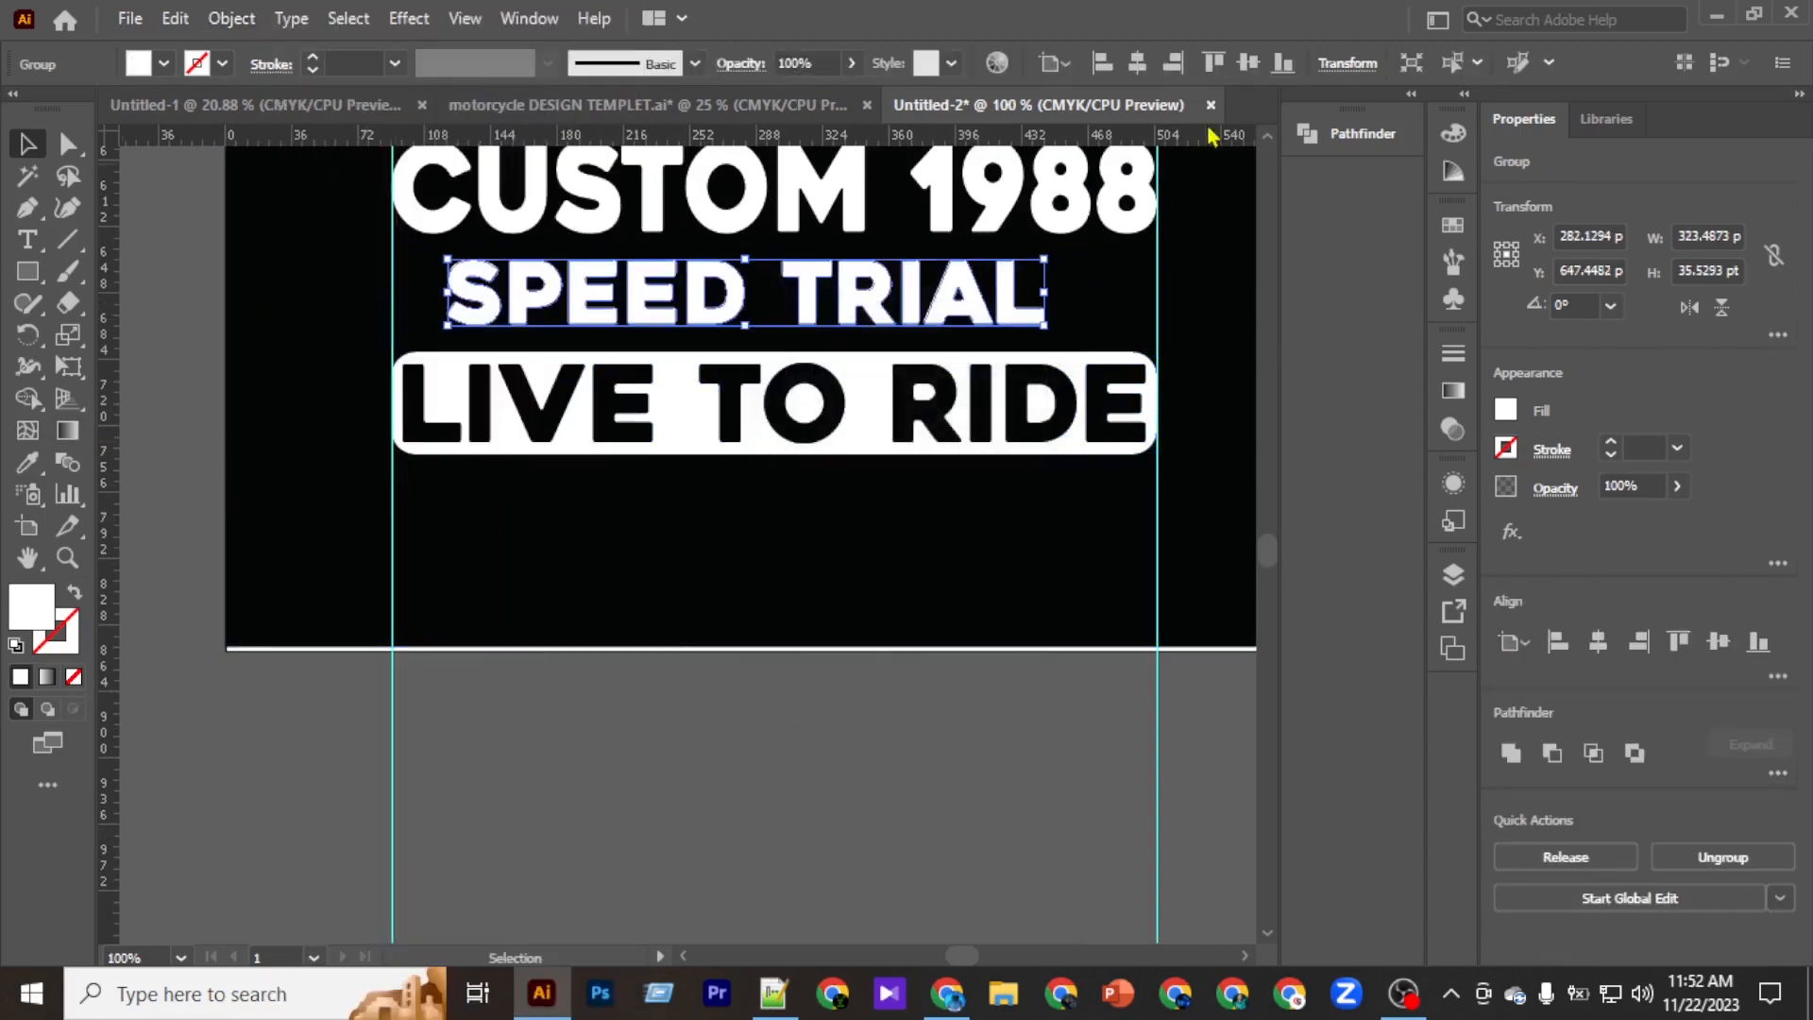
# Center SPEED TRIAL horizontally on the artboard and draw a white star about 37 pt wide just before its first letter.
pyautogui.click(1146, 66)
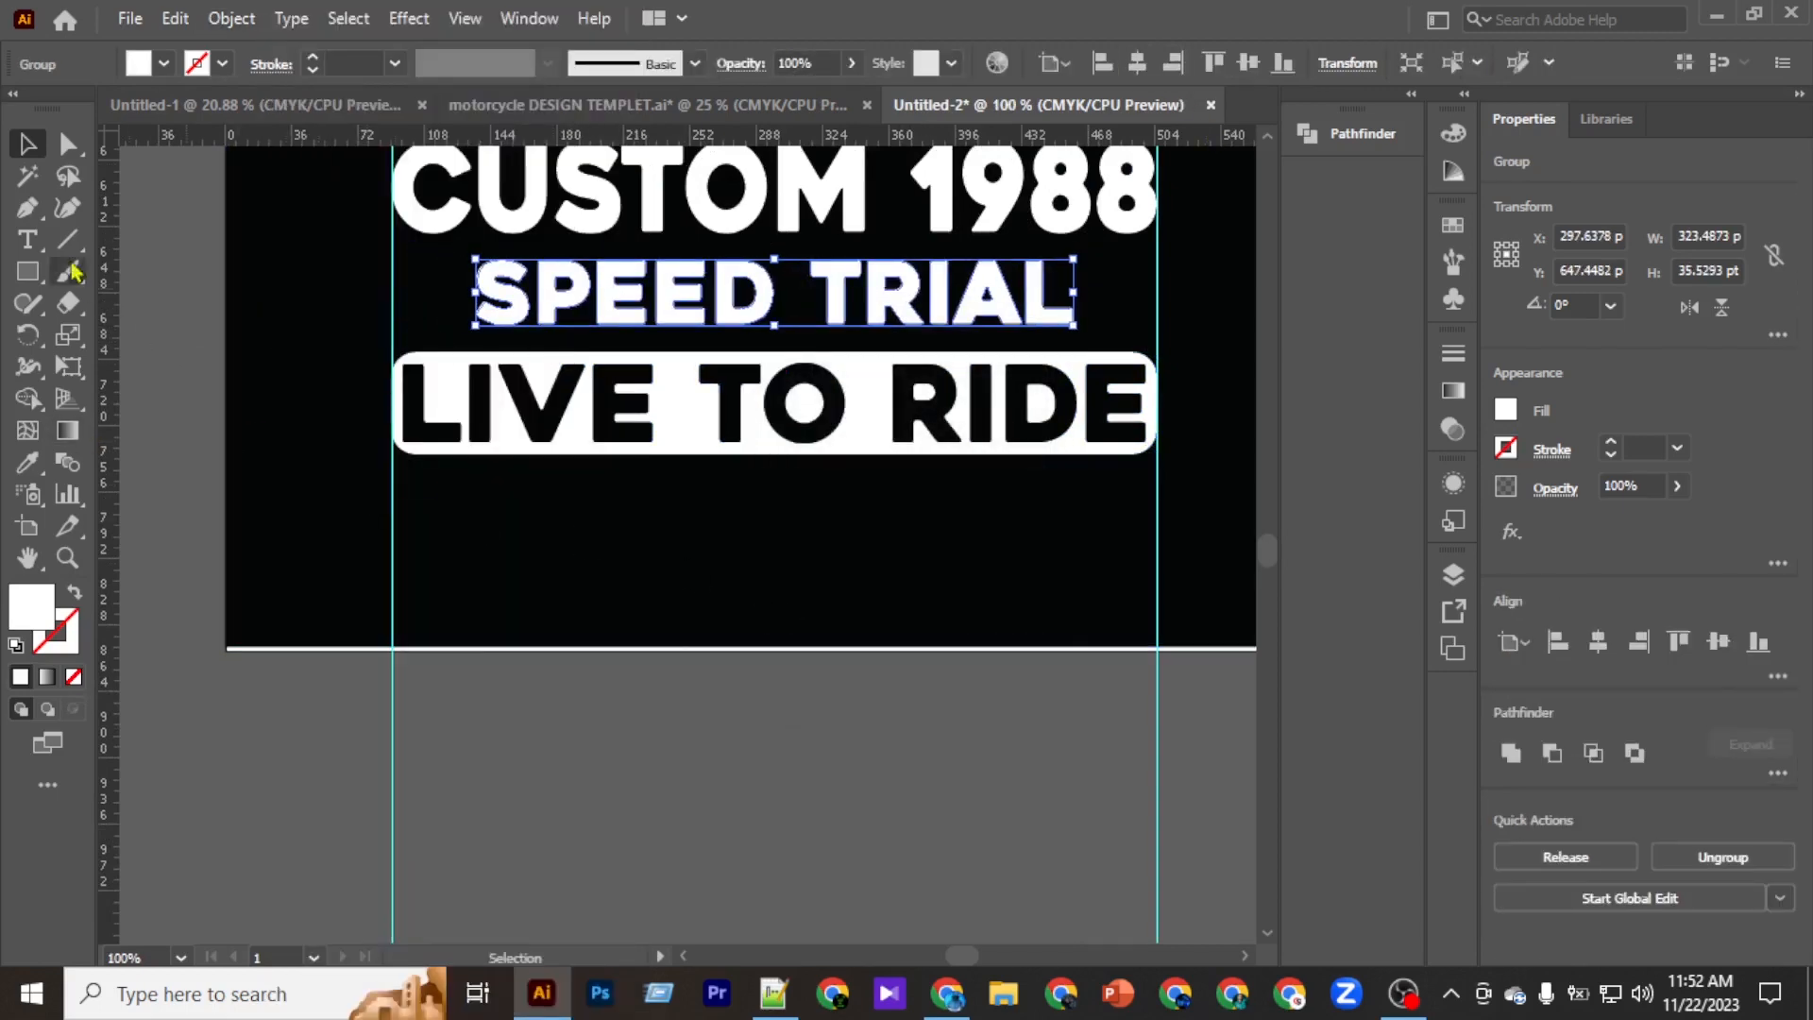
pyautogui.moveTo(43, 274); pyautogui.dragTo(225, 451)
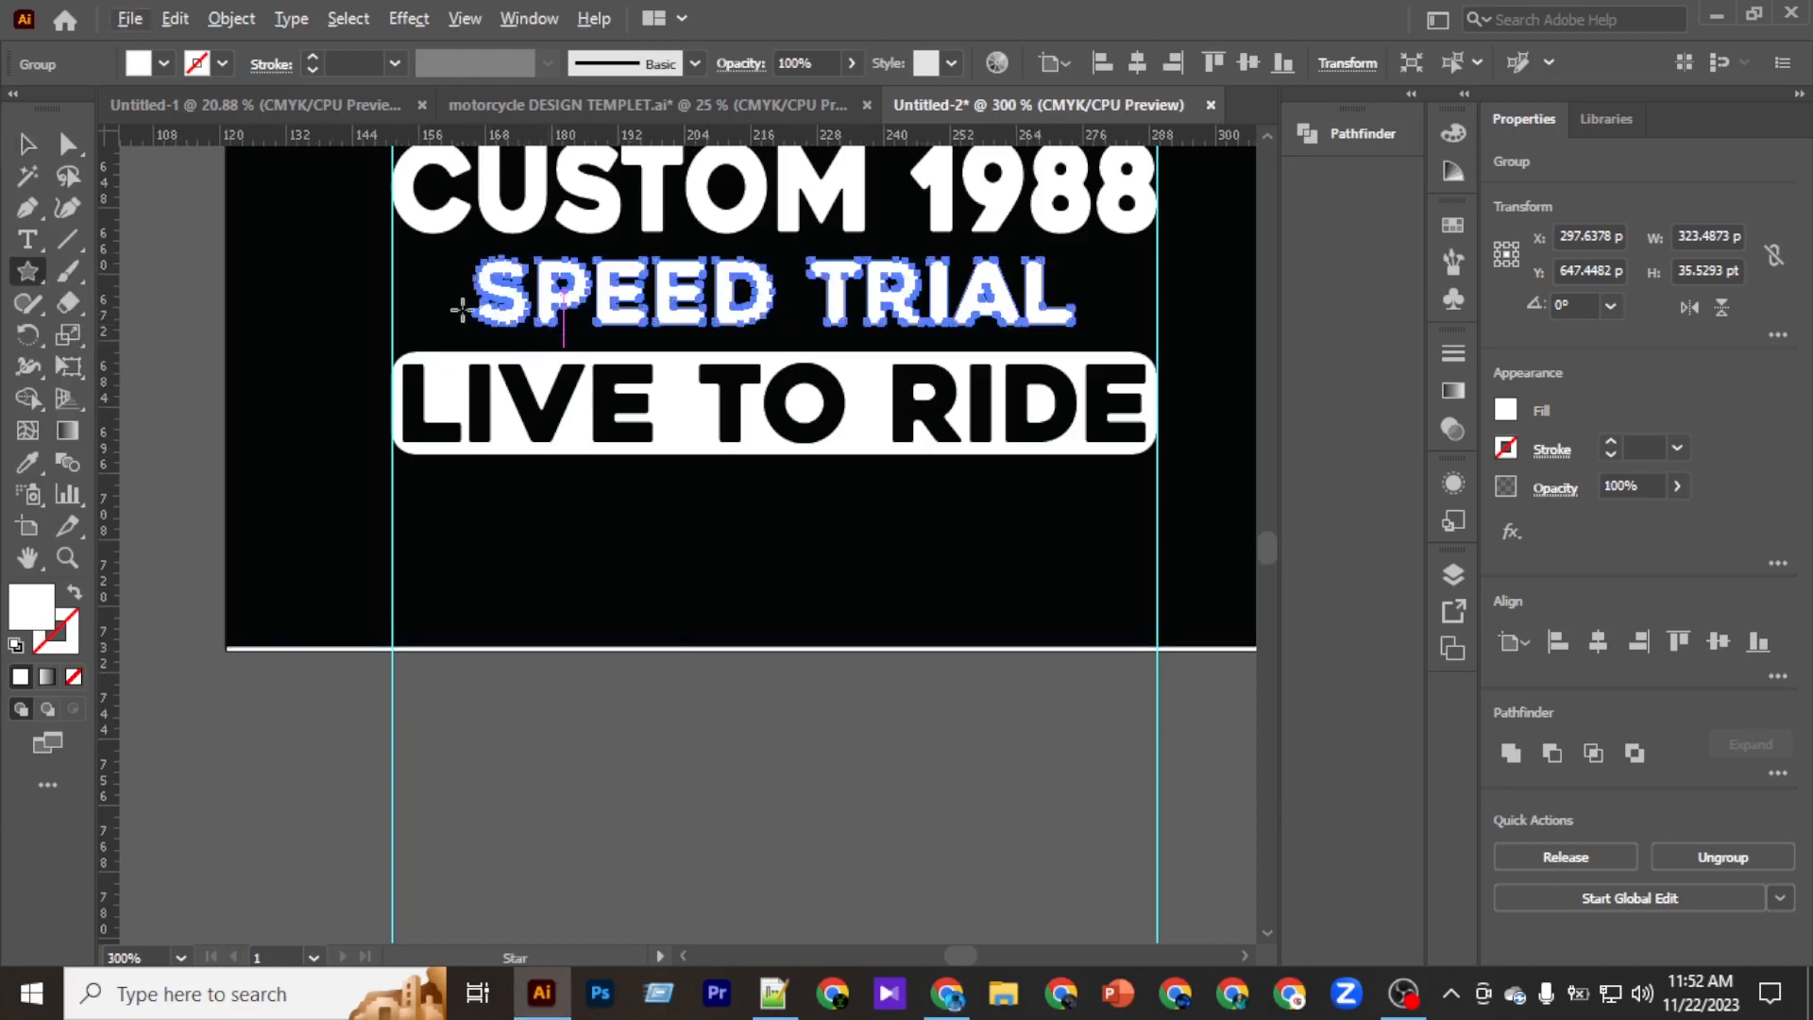
pyautogui.scroll(3, 472, 307)
pyautogui.hscroll(-3, 465, 384)
pyautogui.scroll(2, 445, 336)
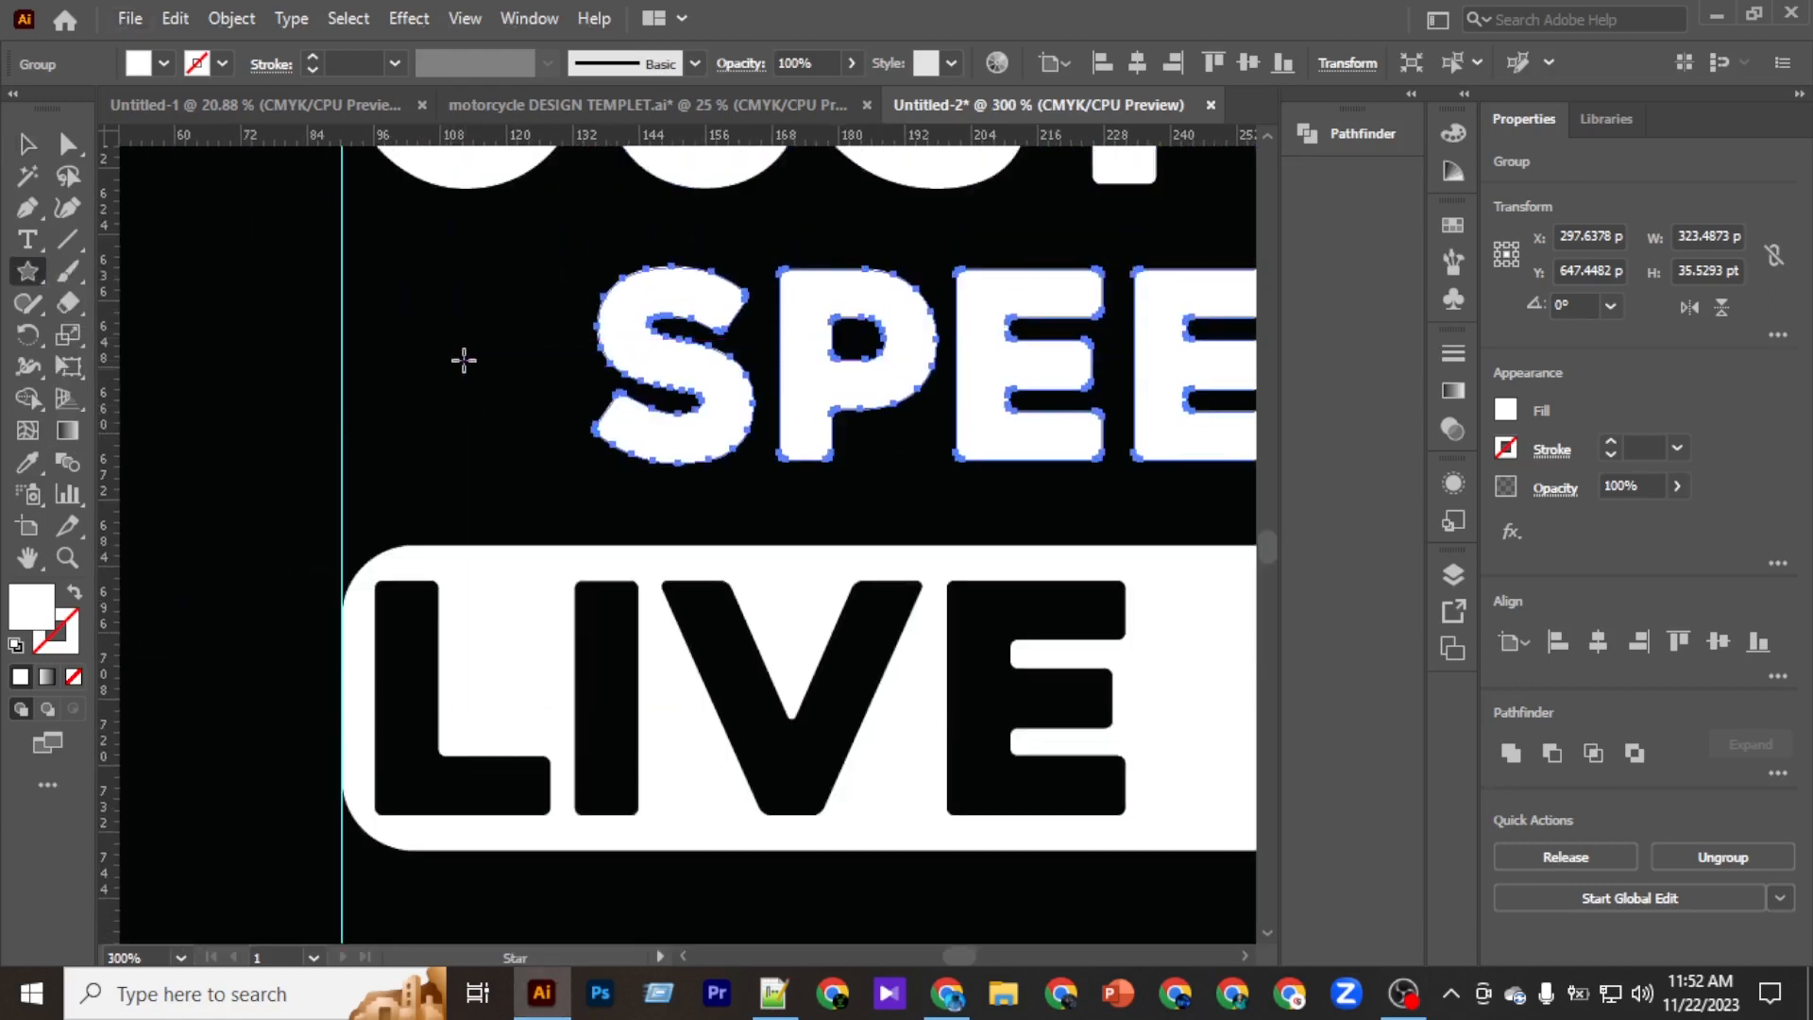
pyautogui.moveTo(461, 360); pyautogui.dragTo(522, 452)
# Draw a second white star about 35 pt wide just after the last letter of SPEED TRIAL.
pyautogui.scroll(-2, 802, 445)
pyautogui.hscroll(5, 862, 453)
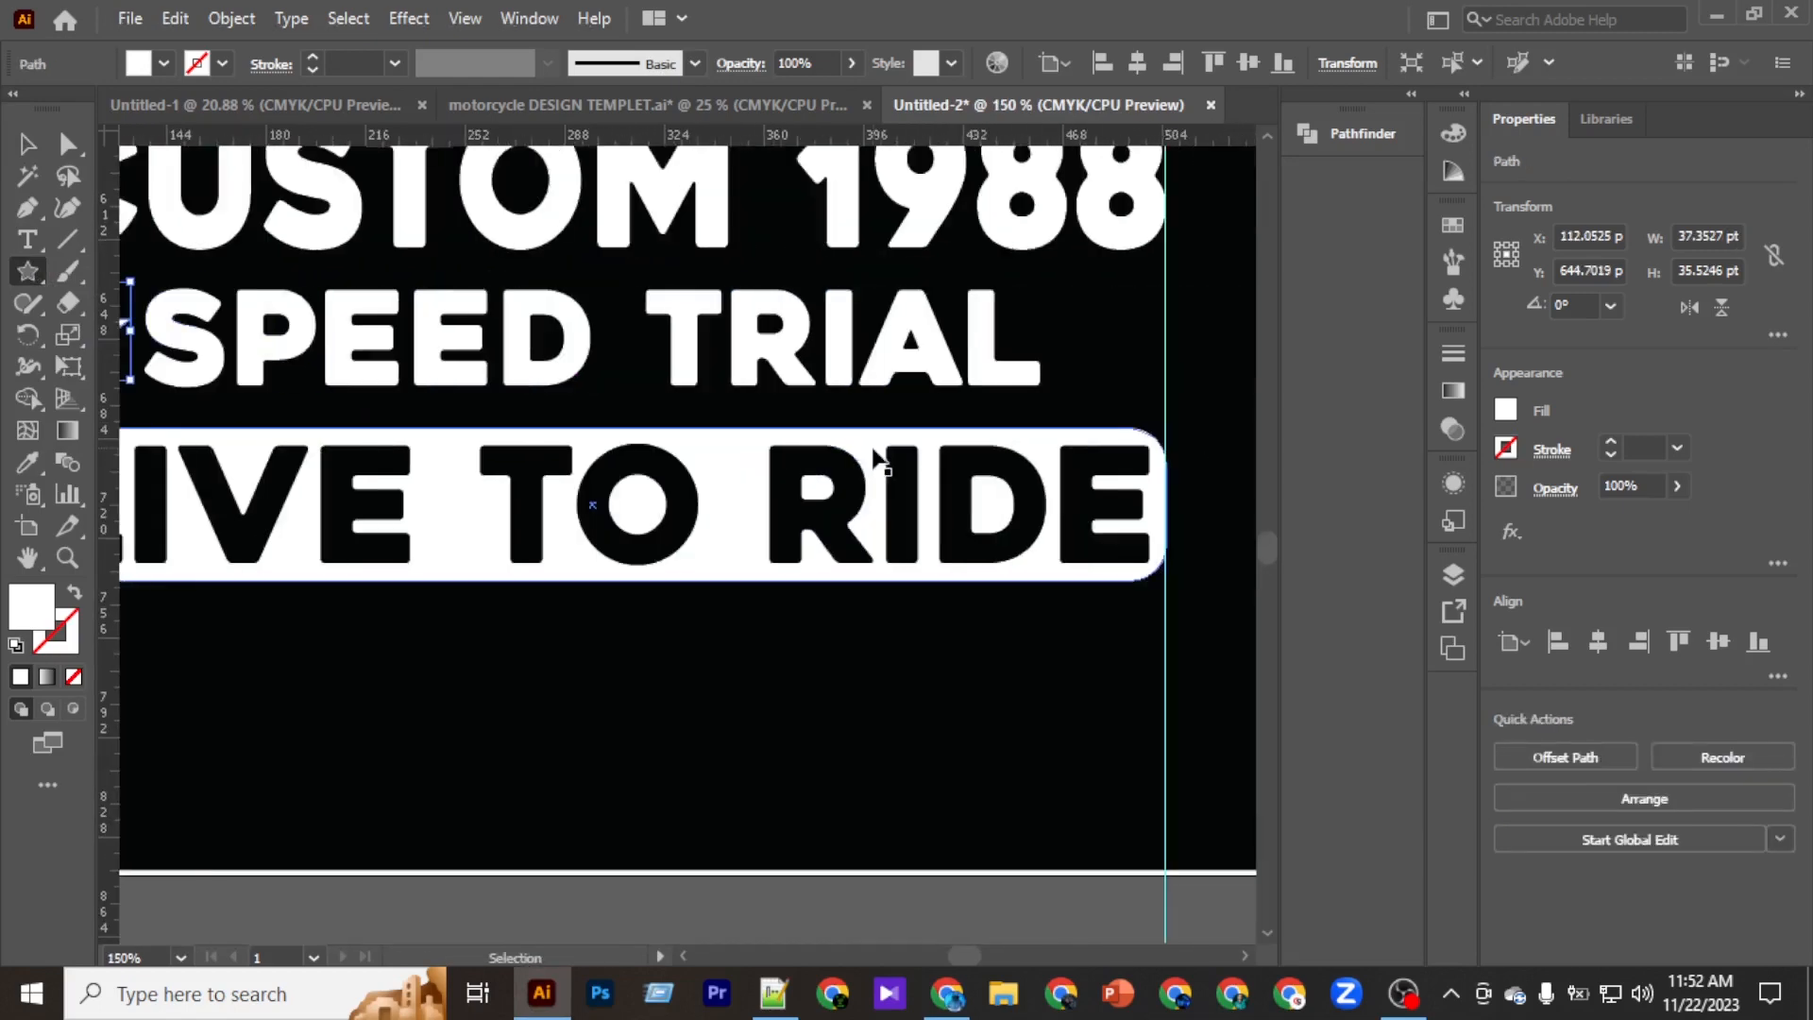
pyautogui.hscroll(3, 874, 460)
pyautogui.moveTo(898, 329); pyautogui.dragTo(902, 375)
pyautogui.scroll(-4, 902, 375)
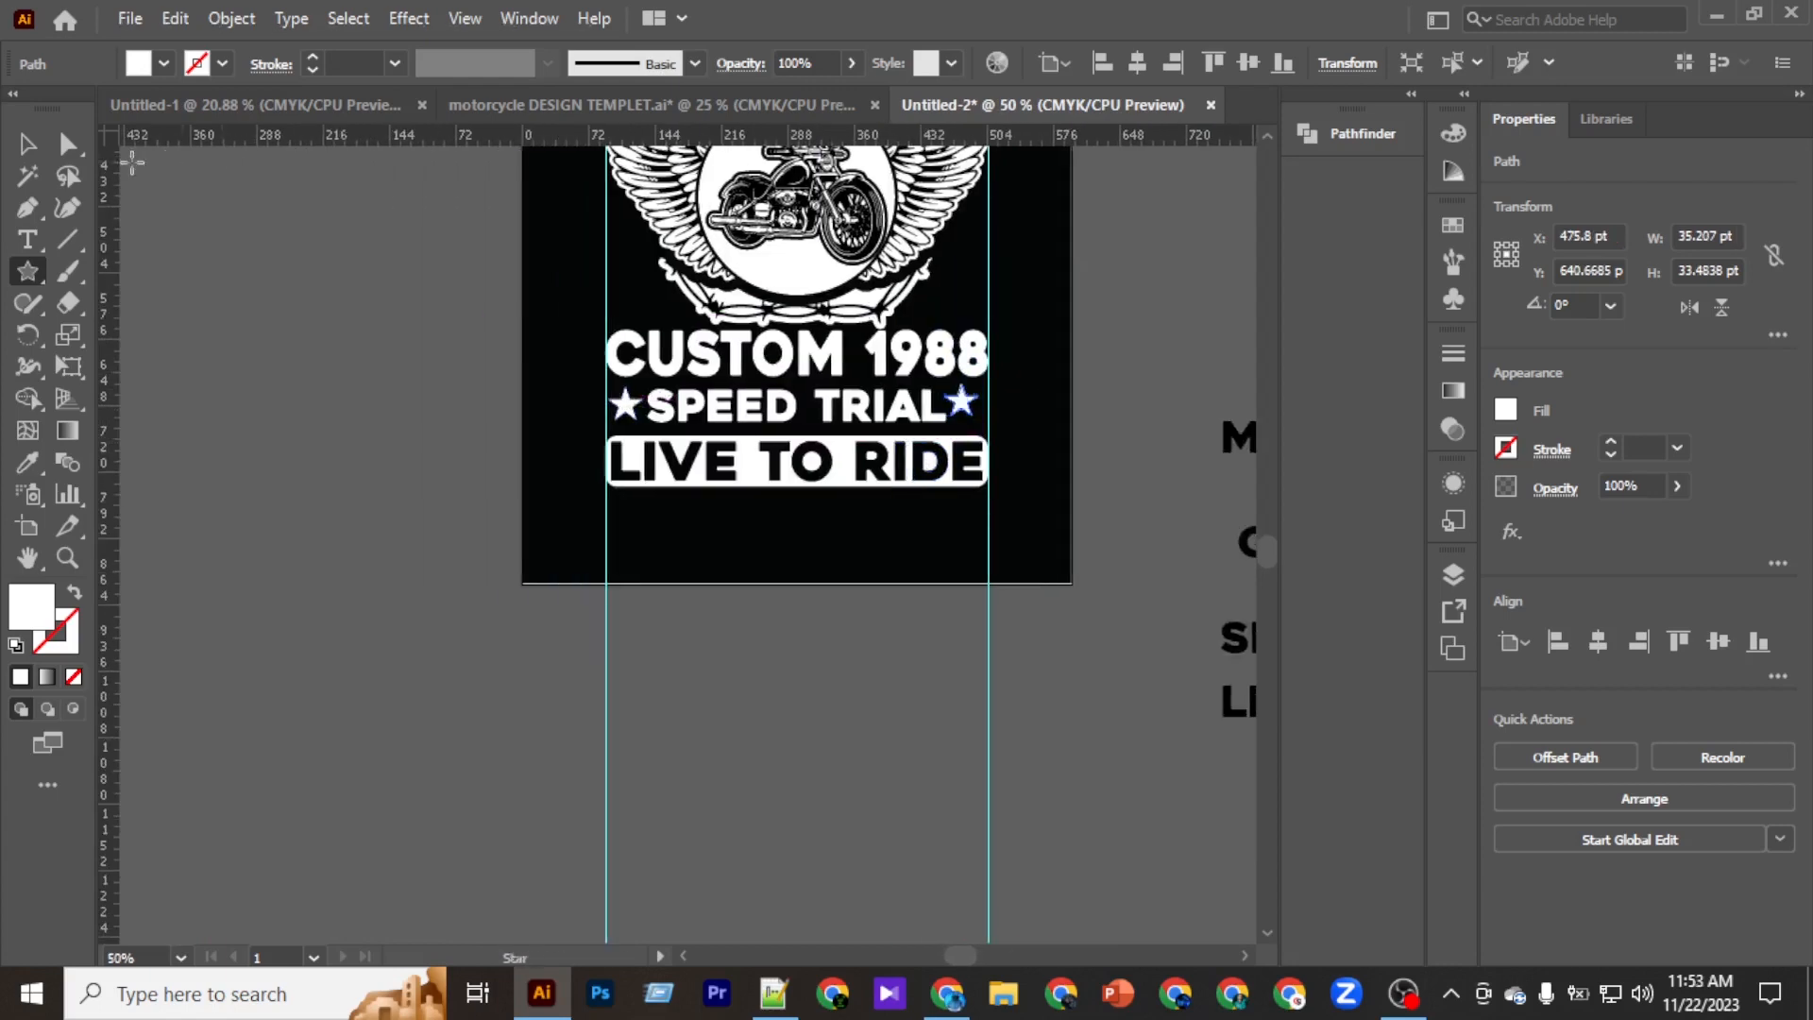
# Group the two stars beside SPEED TRIAL and center the group horizontally on the artboard.
pyautogui.scroll(1, 736, 449)
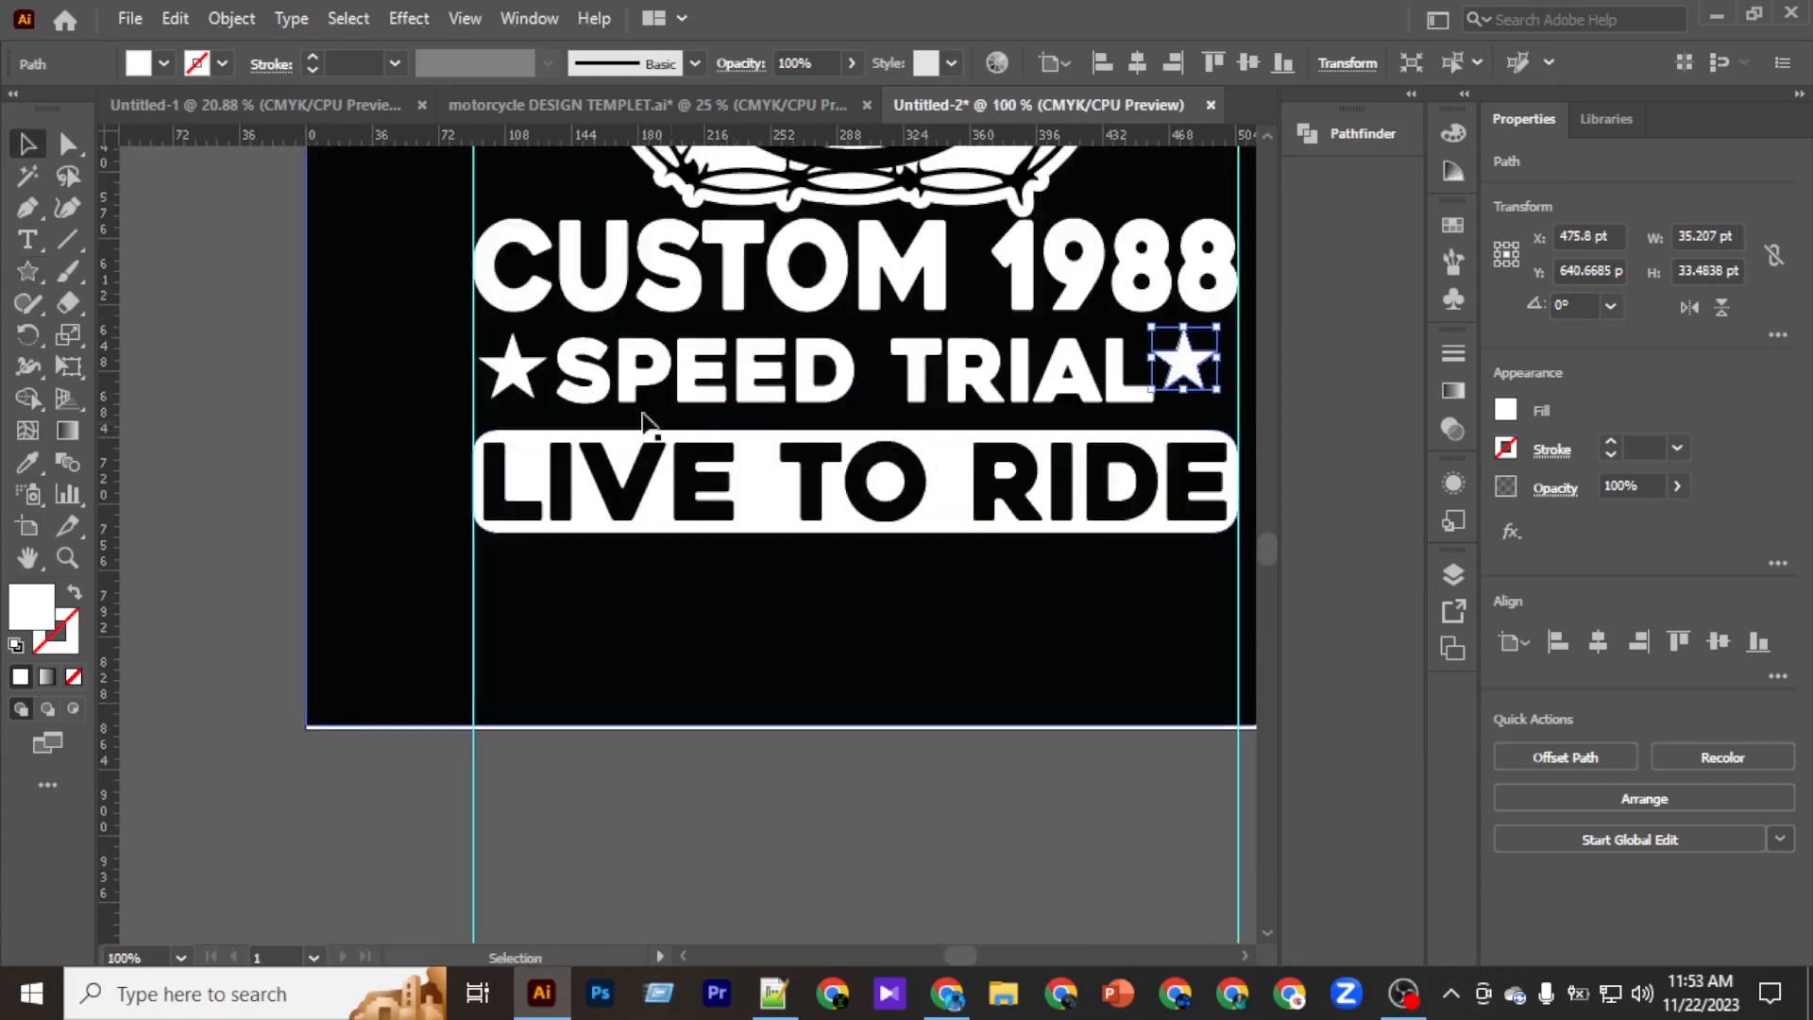
pyautogui.keyDown('shift'); pyautogui.click(512, 368); pyautogui.keyUp('shift')
pyautogui.hotkey('ctrl', 'g')
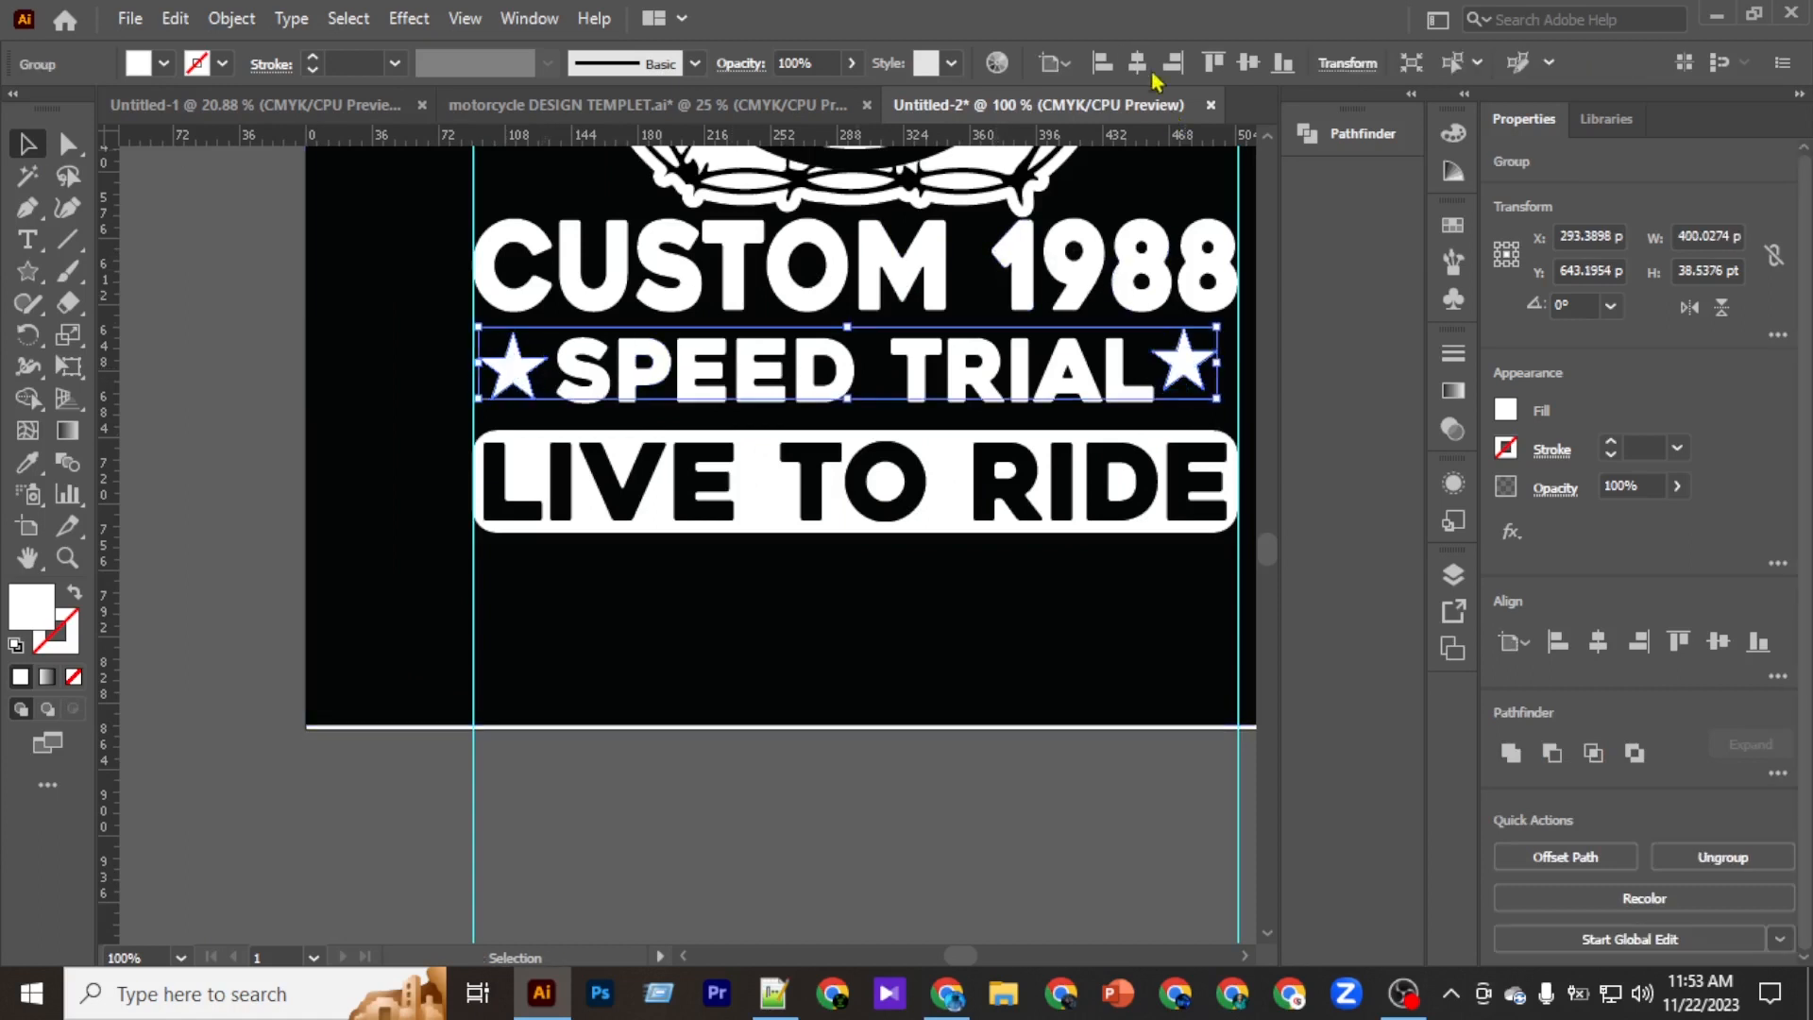
pyautogui.click(1059, 568)
# Enlarge the SPEED TRIAL lettering to about 329 pt wide and center it horizontally on the artboard.
pyautogui.click(1070, 363)
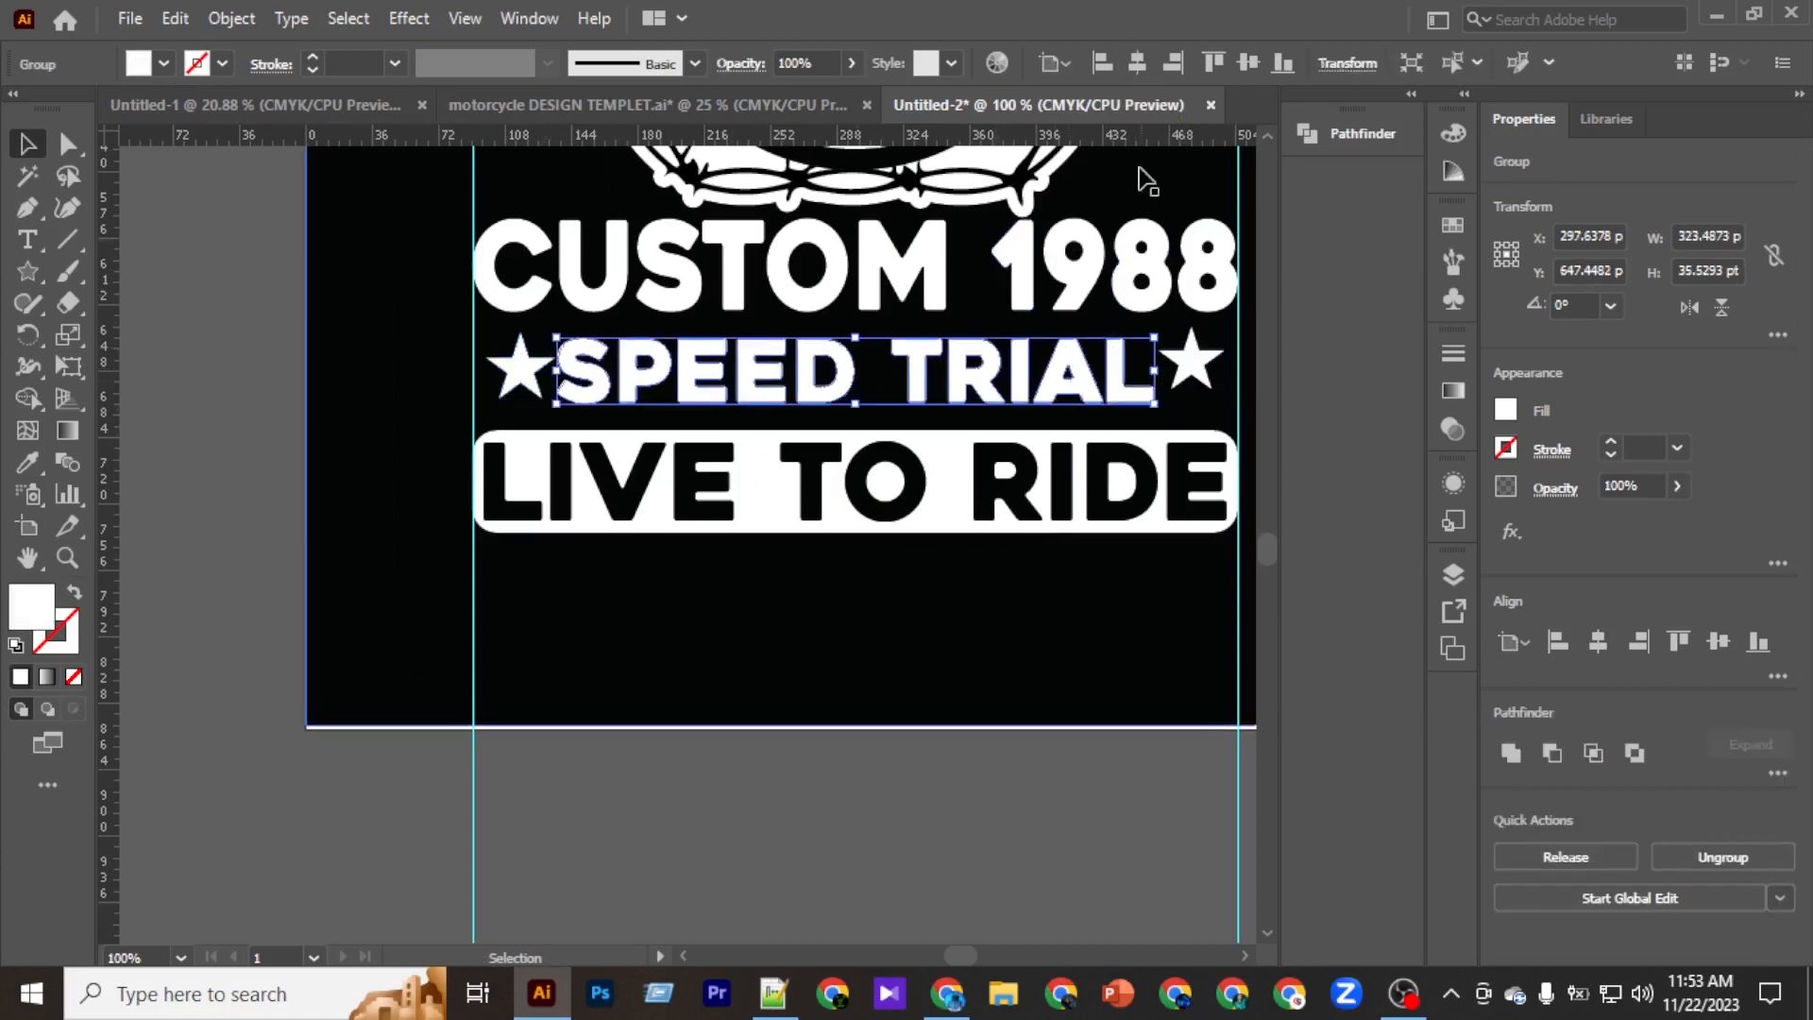
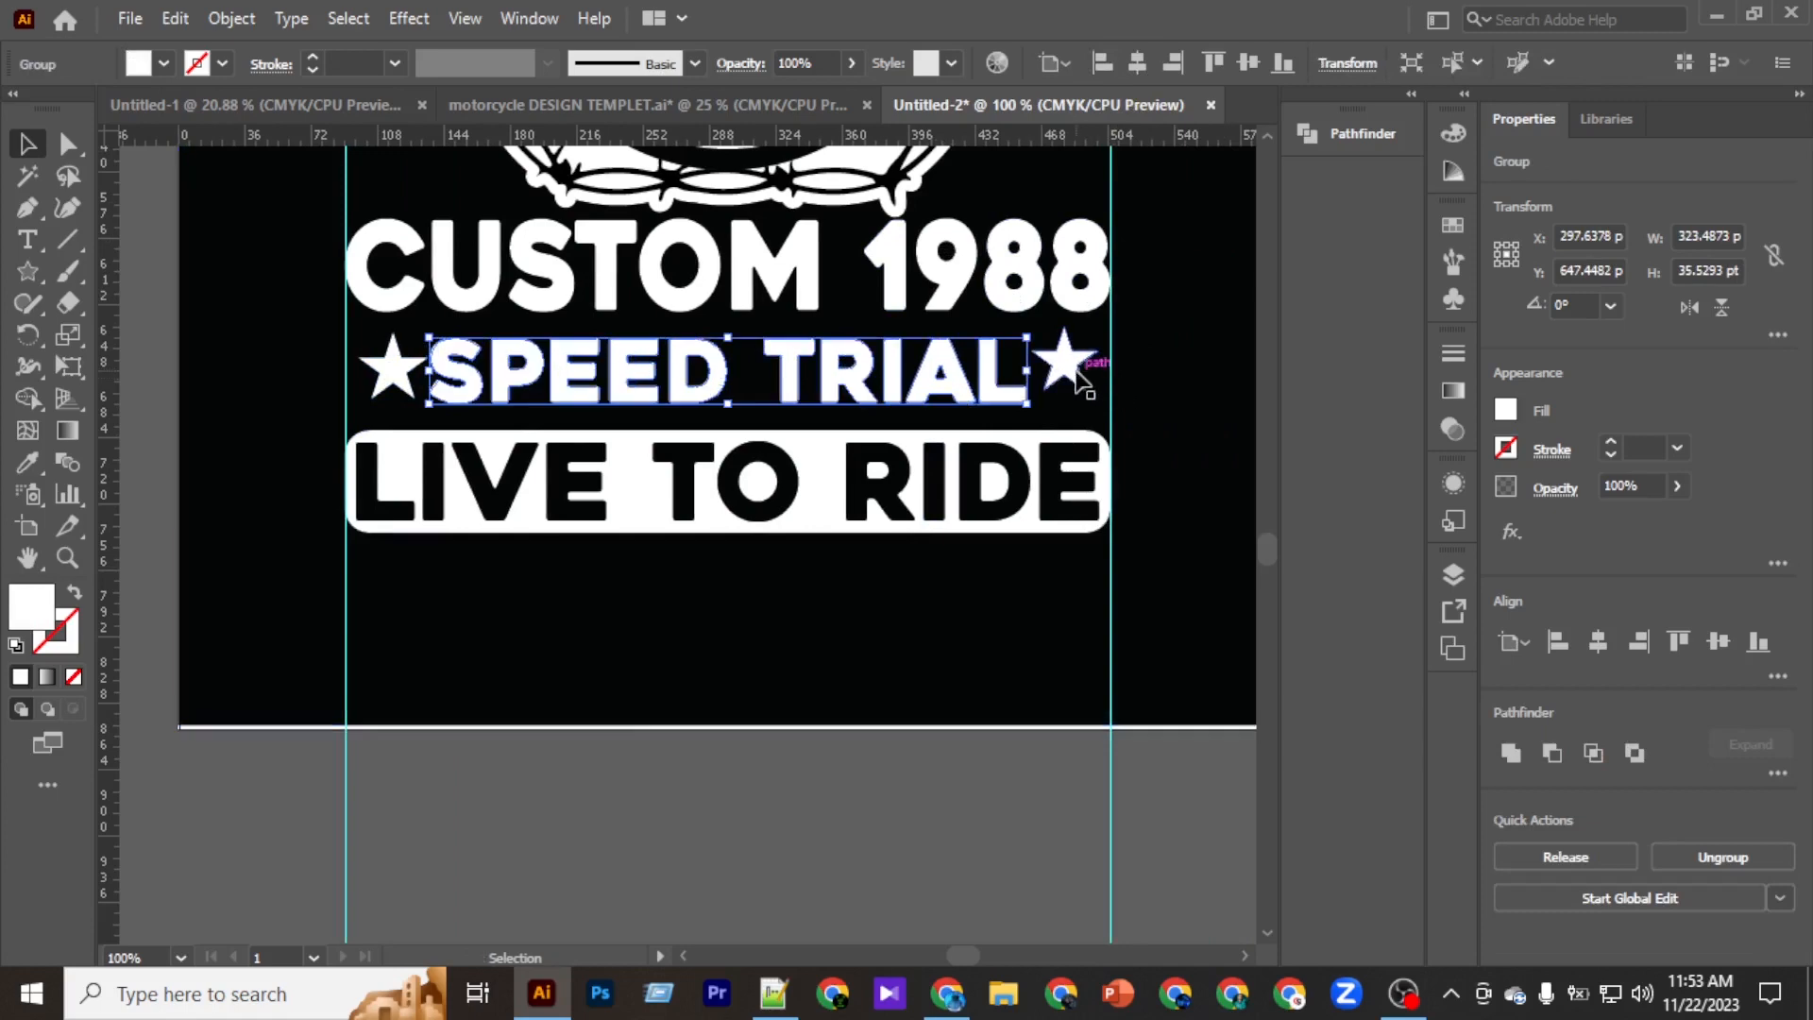
pyautogui.scroll(1, 1022, 377)
pyautogui.moveTo(978, 374); pyautogui.dragTo(999, 372)
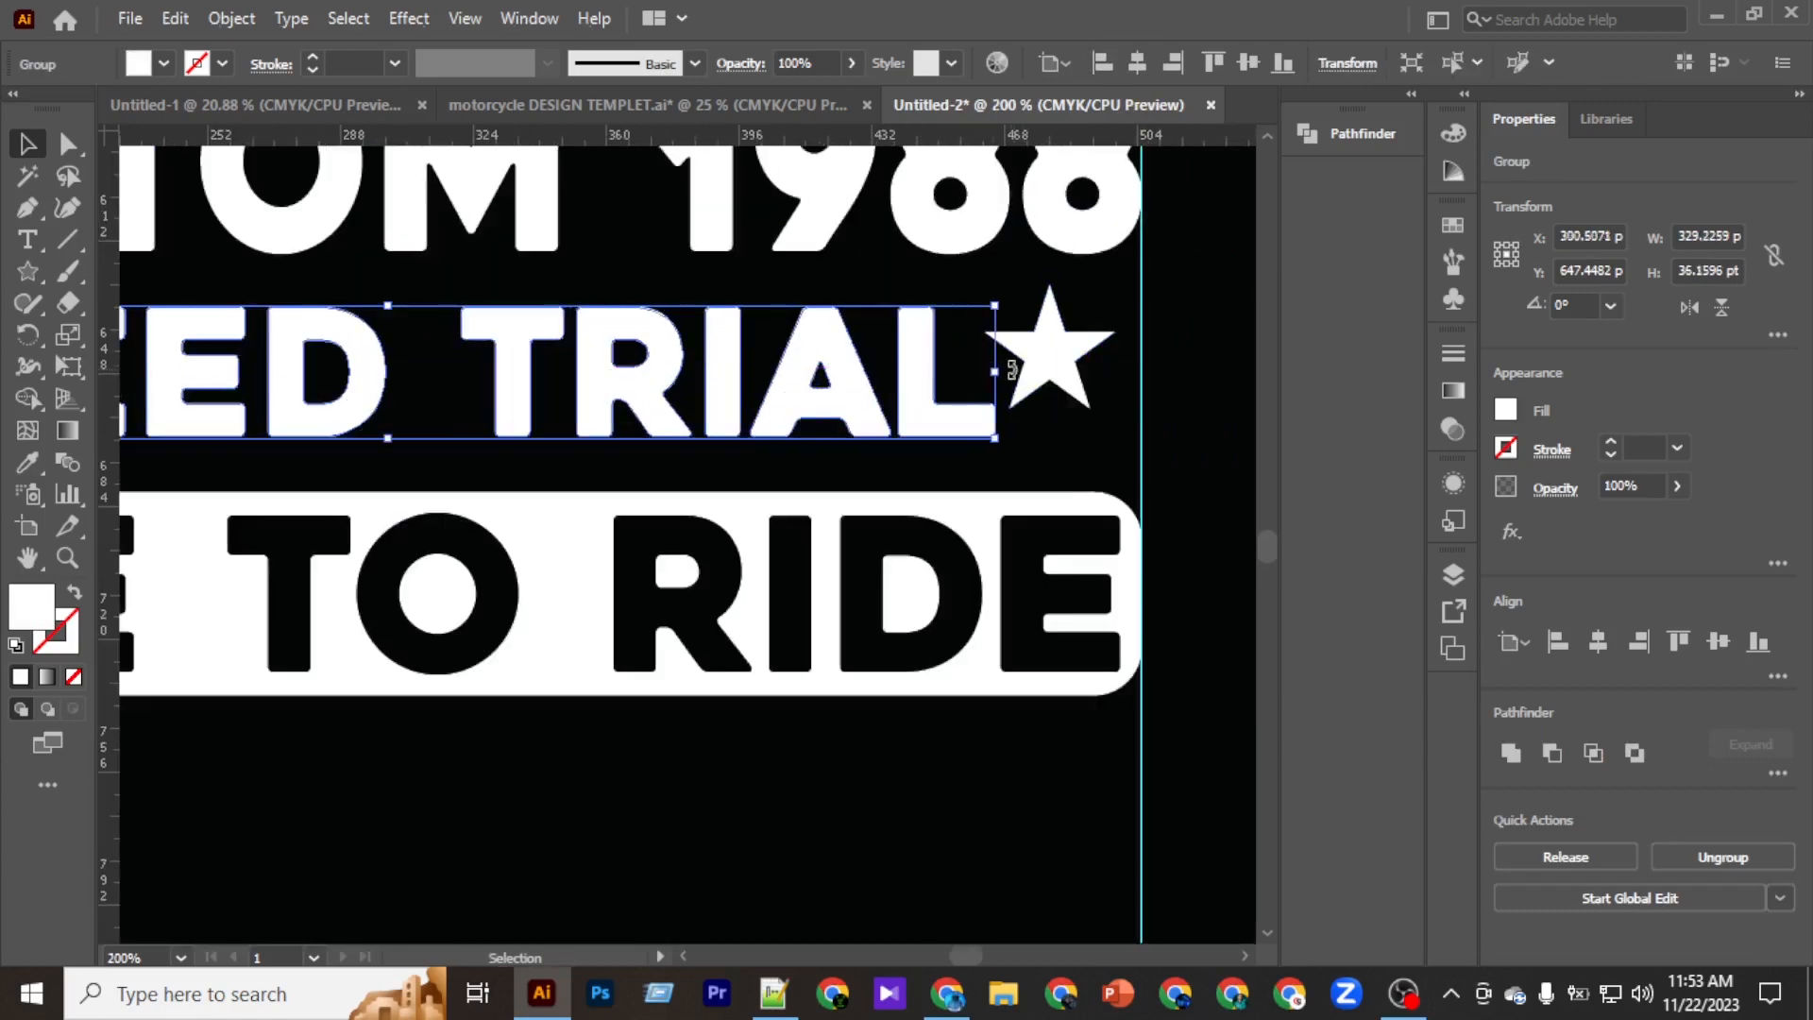
pyautogui.click(1137, 63)
pyautogui.click(1000, 727)
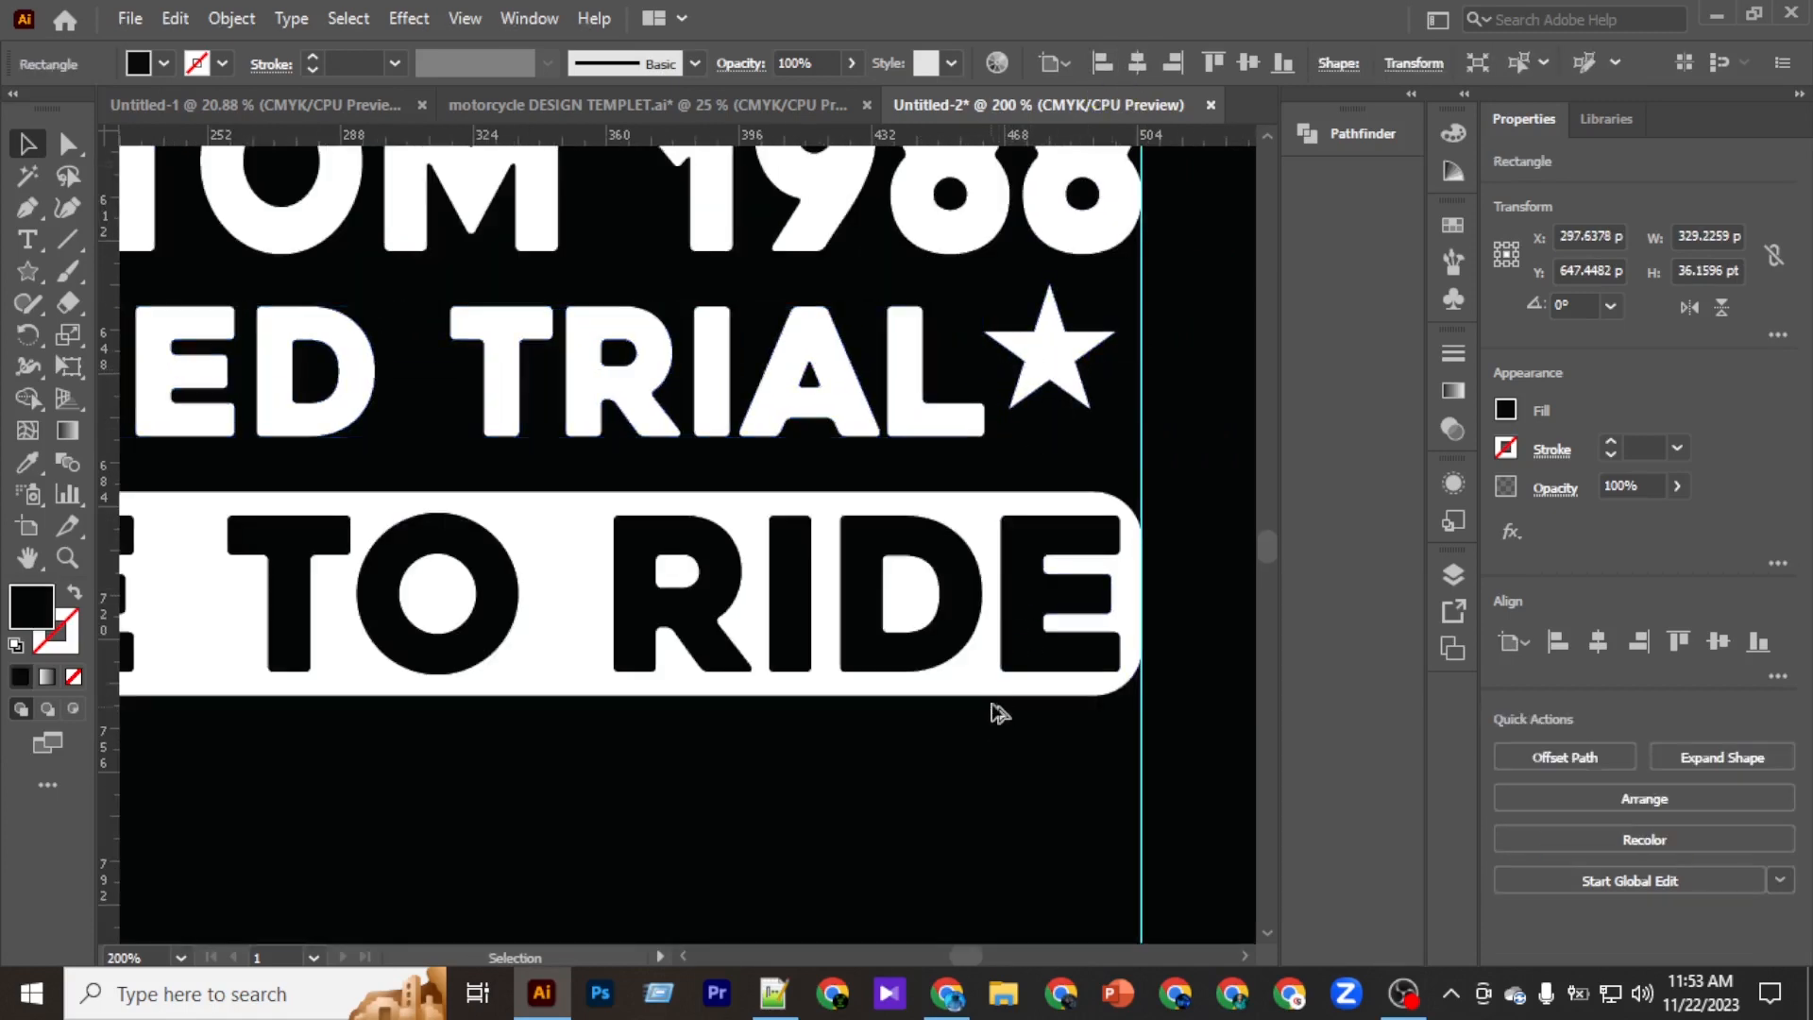
# Reduce the SPEED TRIAL lettering to about 320 pt wide and center it horizontally between the two stars.
pyautogui.scroll(-1, 1004, 694)
pyautogui.hscroll(-1, 605, 605)
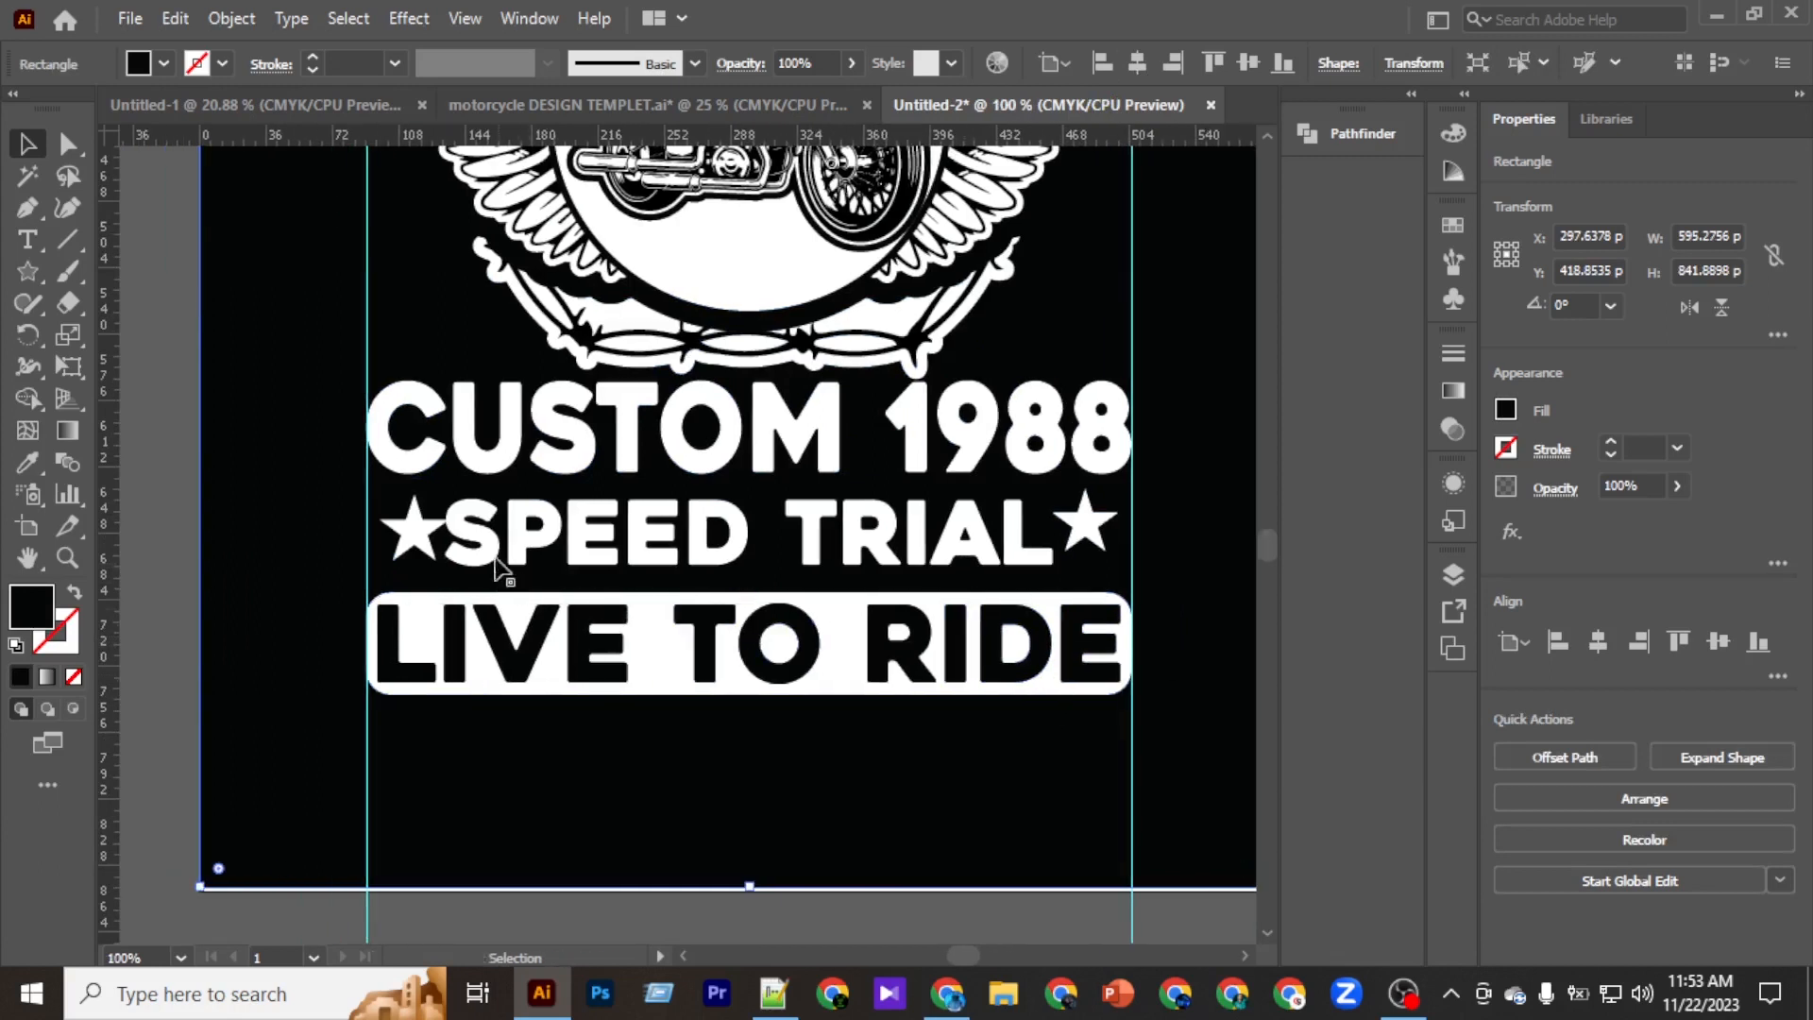
pyautogui.click(442, 539)
pyautogui.moveTo(444, 533); pyautogui.dragTo(464, 534)
pyautogui.hotkey('ctrl', 'z')
pyautogui.click(1136, 63)
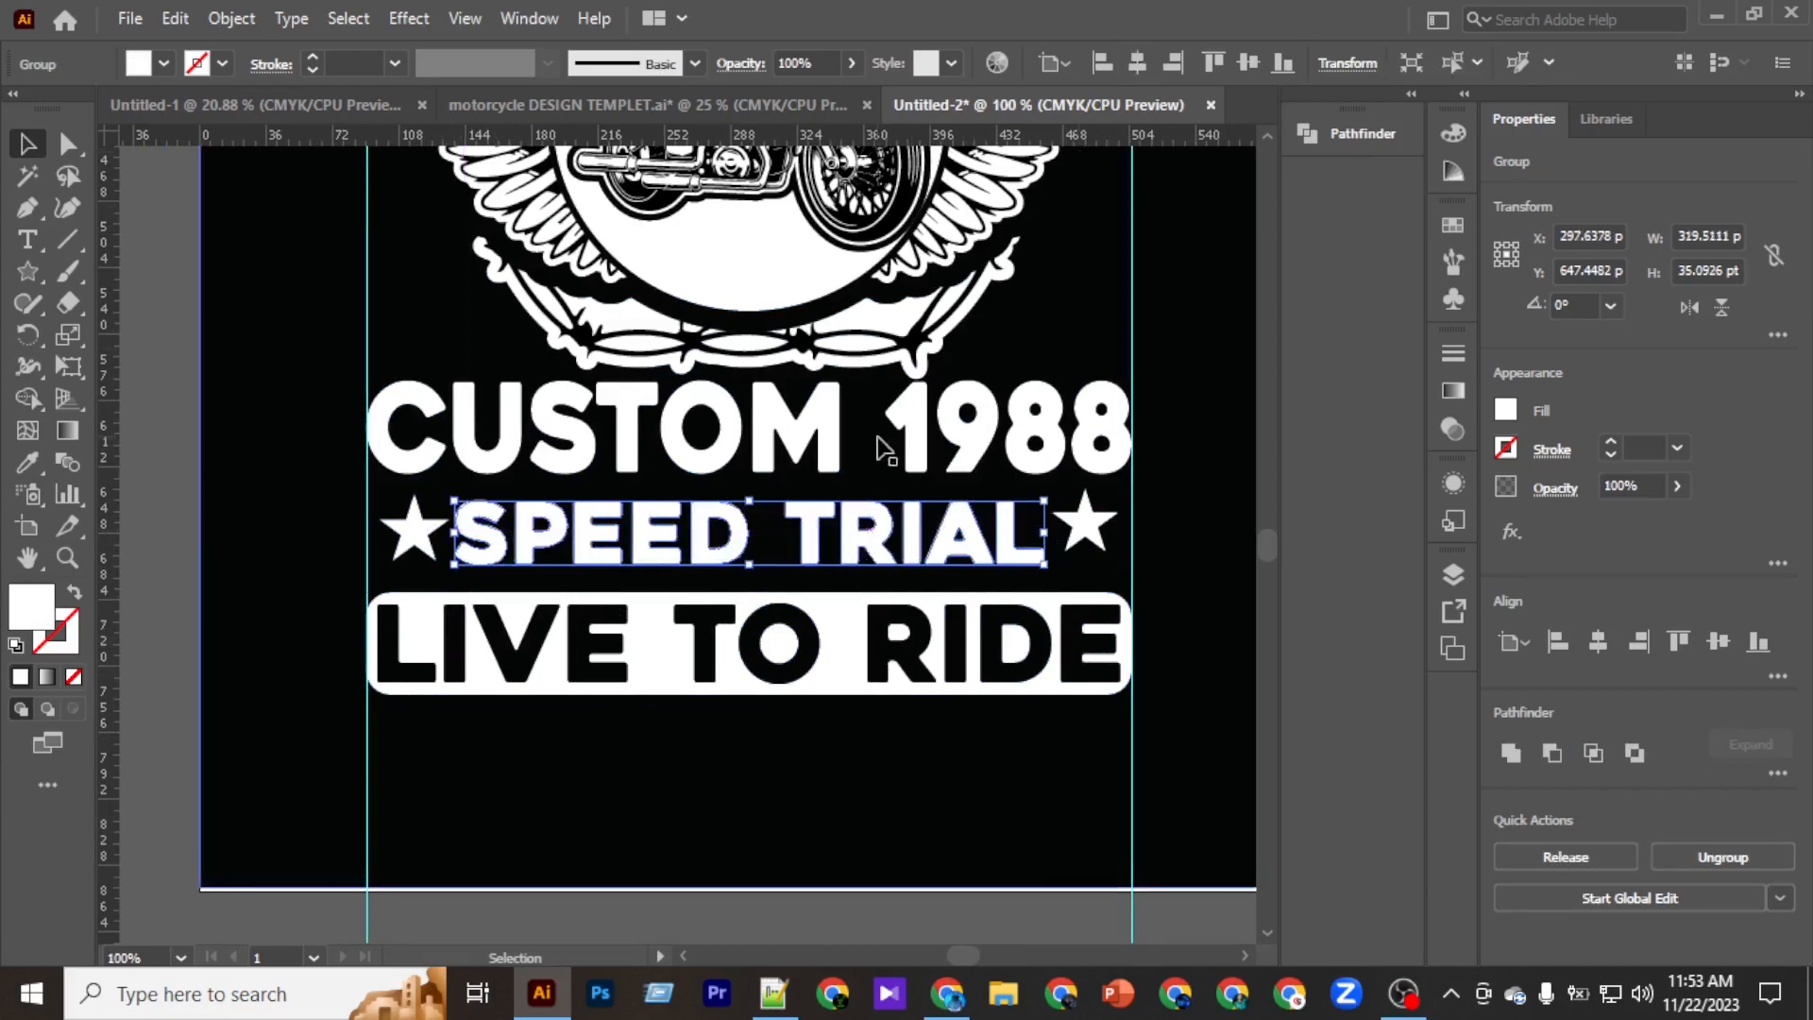
# Nudge the pair of stars down 2 pt to line them up with the SPEED TRIAL lettering.
pyautogui.click(955, 759)
pyautogui.click(1080, 550)
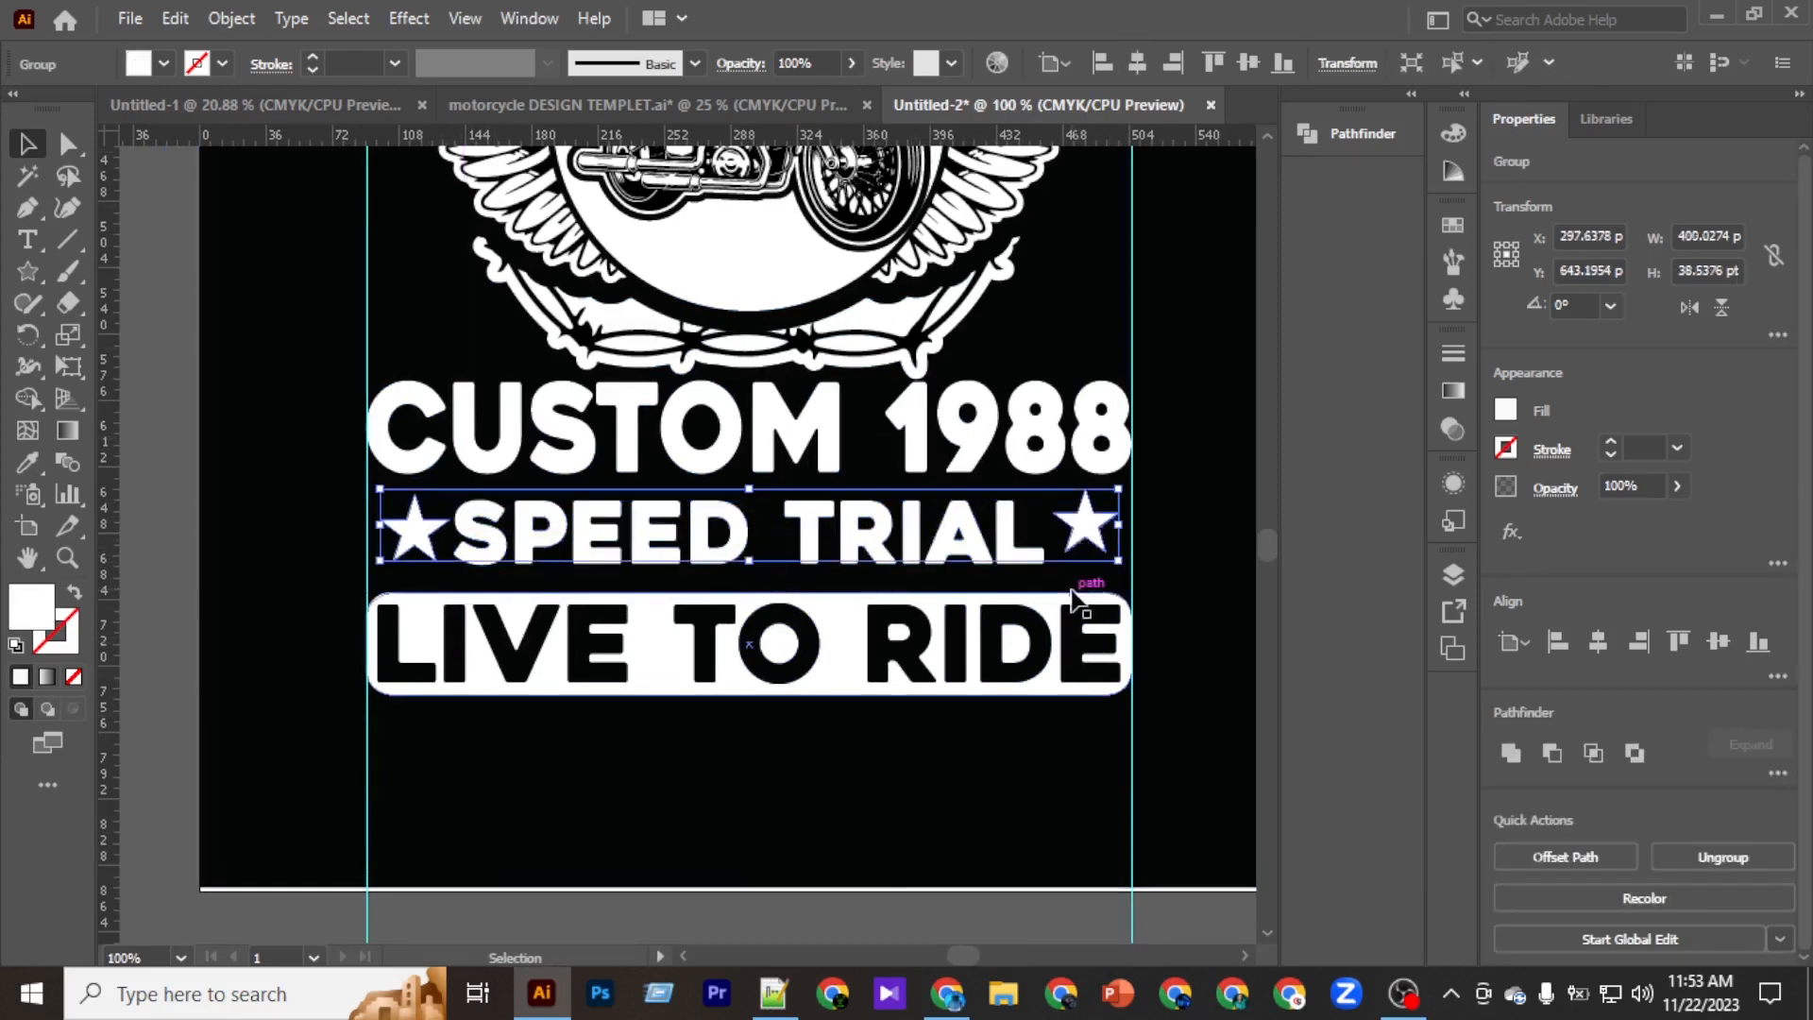
pyautogui.press('Down')
pyautogui.press('Down')
pyautogui.press('Down')
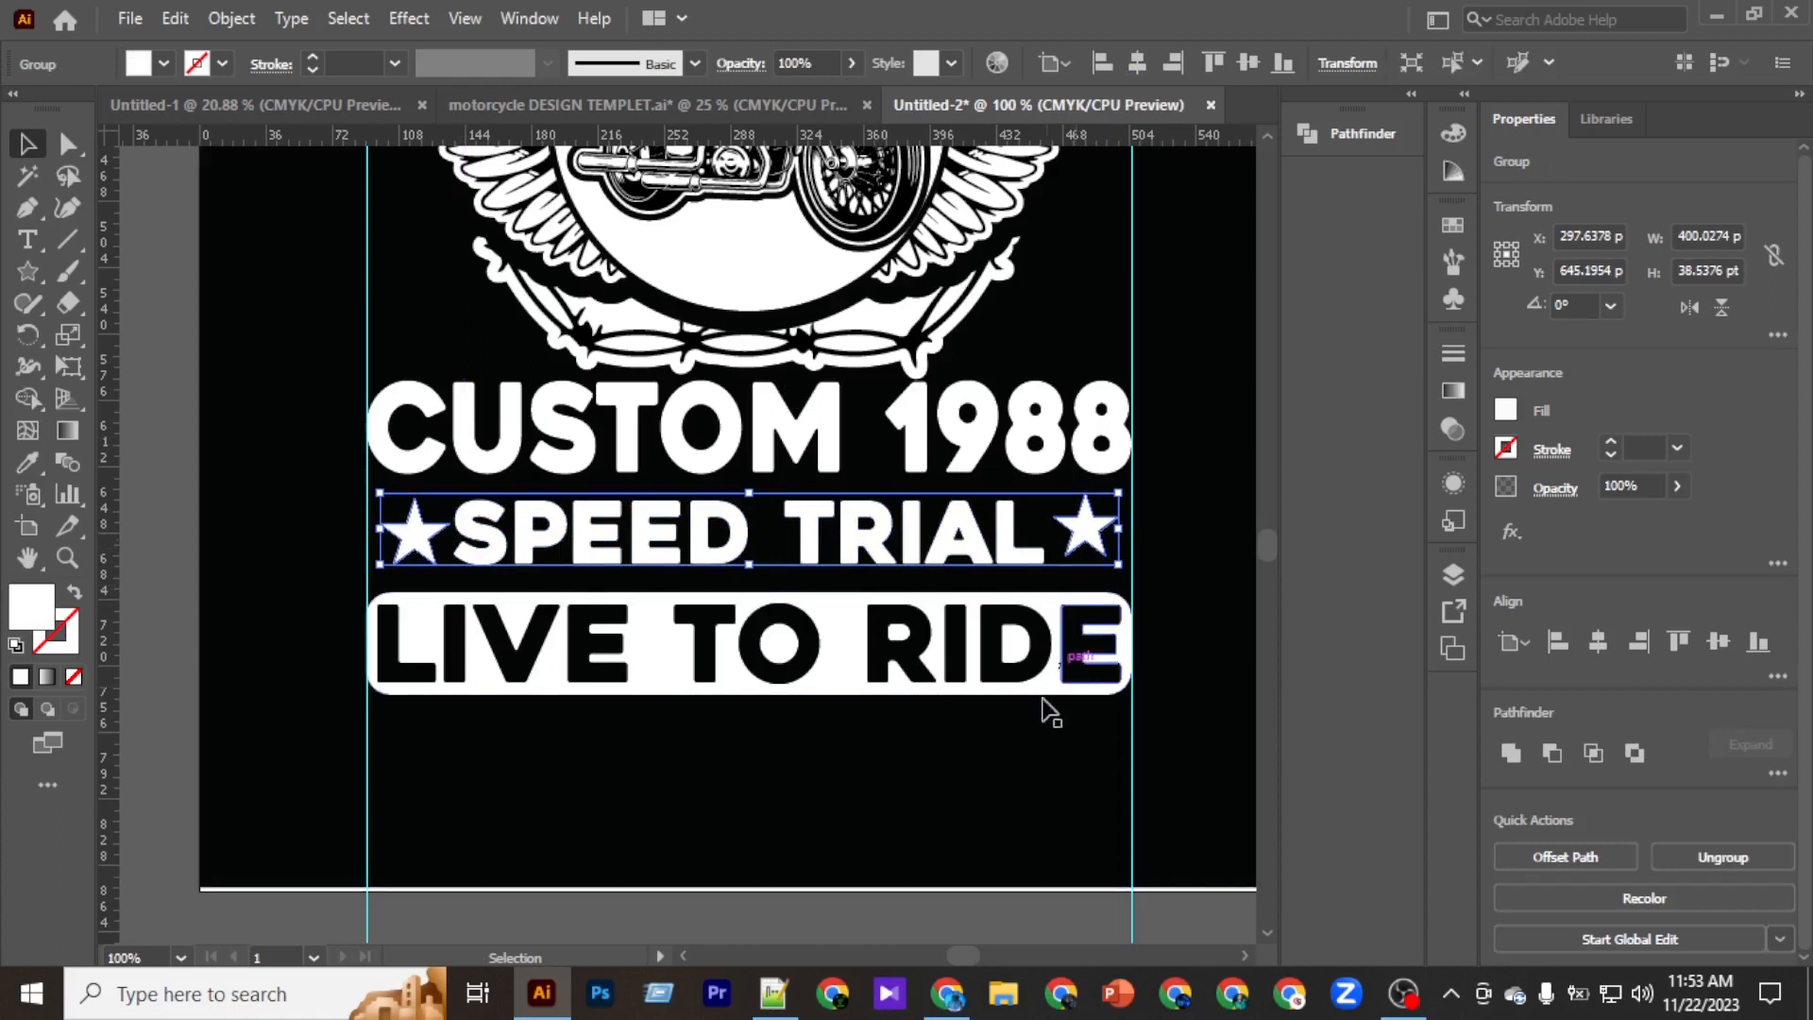
pyautogui.click(1032, 740)
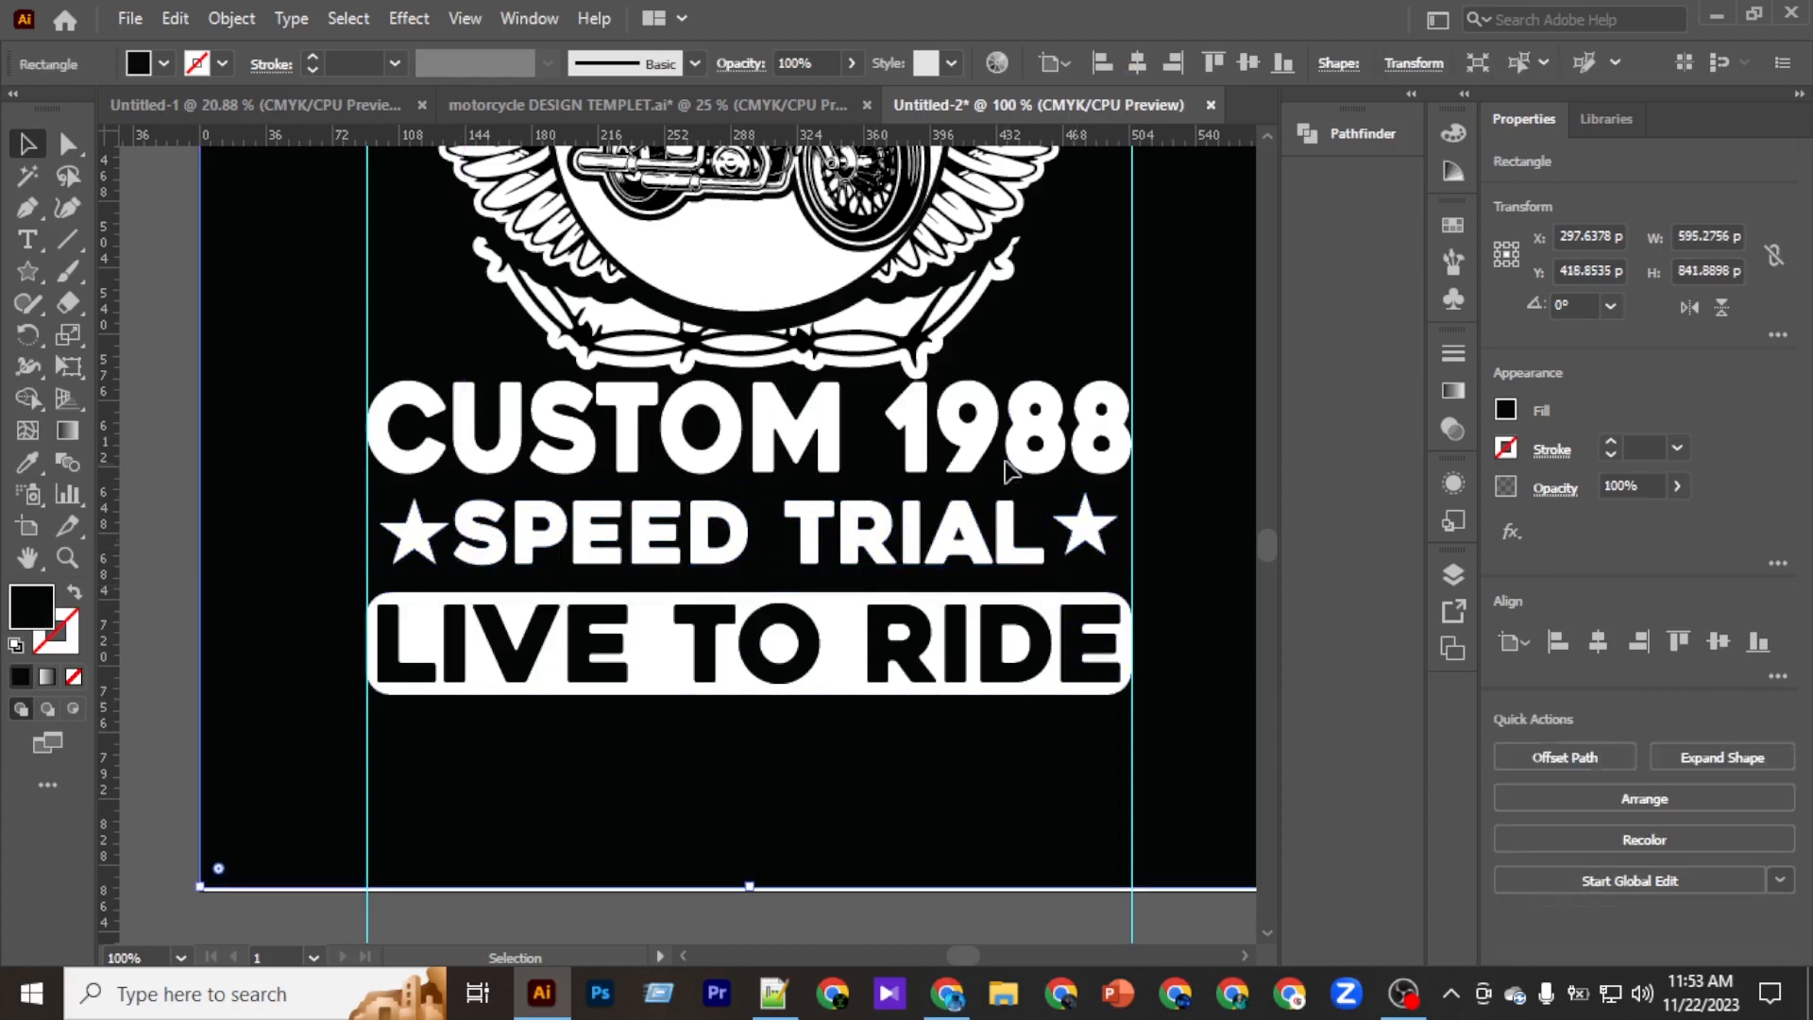
# Nudge the LIVE TO RIDE group up about 9 pt to tighten the gap below SPEED TRIAL.
pyautogui.click(1004, 661)
pyautogui.press('Up')
pyautogui.press('Up')
pyautogui.press('Up')
pyautogui.press('Up')
pyautogui.press('Up')
pyautogui.press('Up')
pyautogui.press('Up')
pyautogui.press('Up')
pyautogui.press('Up')
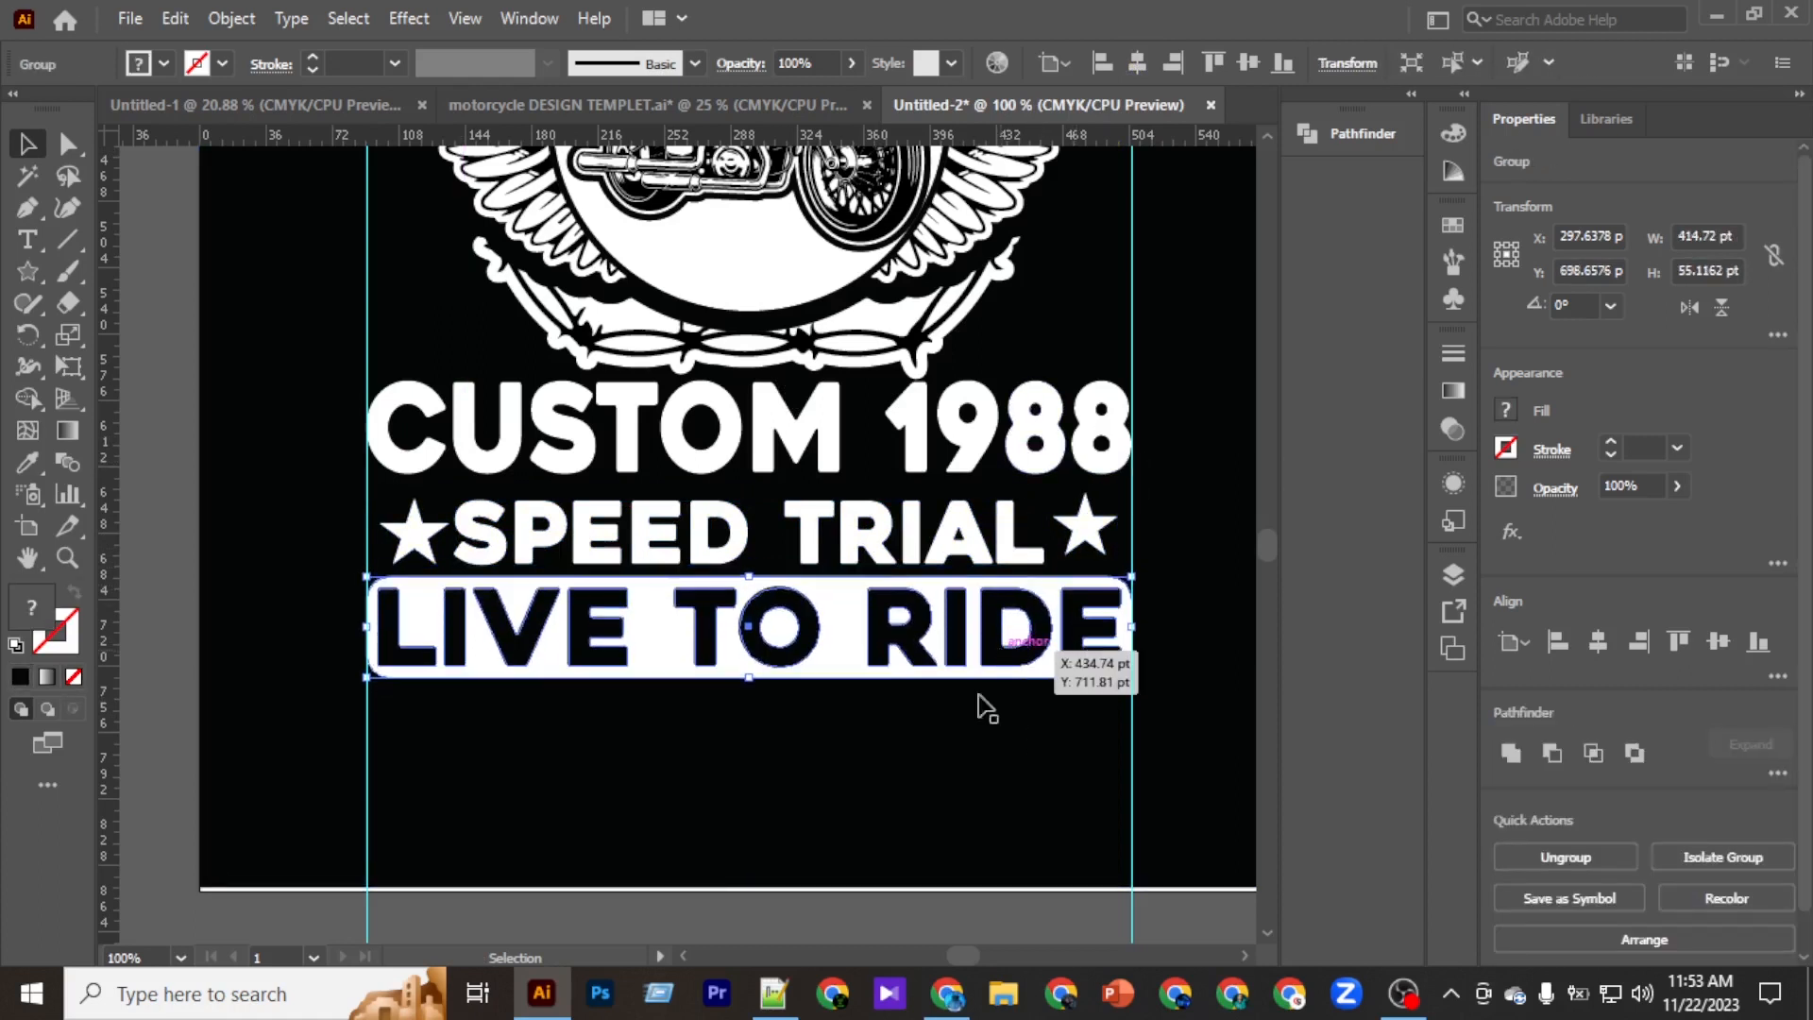
pyautogui.click(961, 700)
# Try to nudge SPEED TRIAL and LIVE TO RIDE up together, without the stars, closer to CUSTOM 1988.
pyautogui.moveTo(886, 741); pyautogui.dragTo(870, 609)
pyautogui.hotkey('ctrl', 'z')
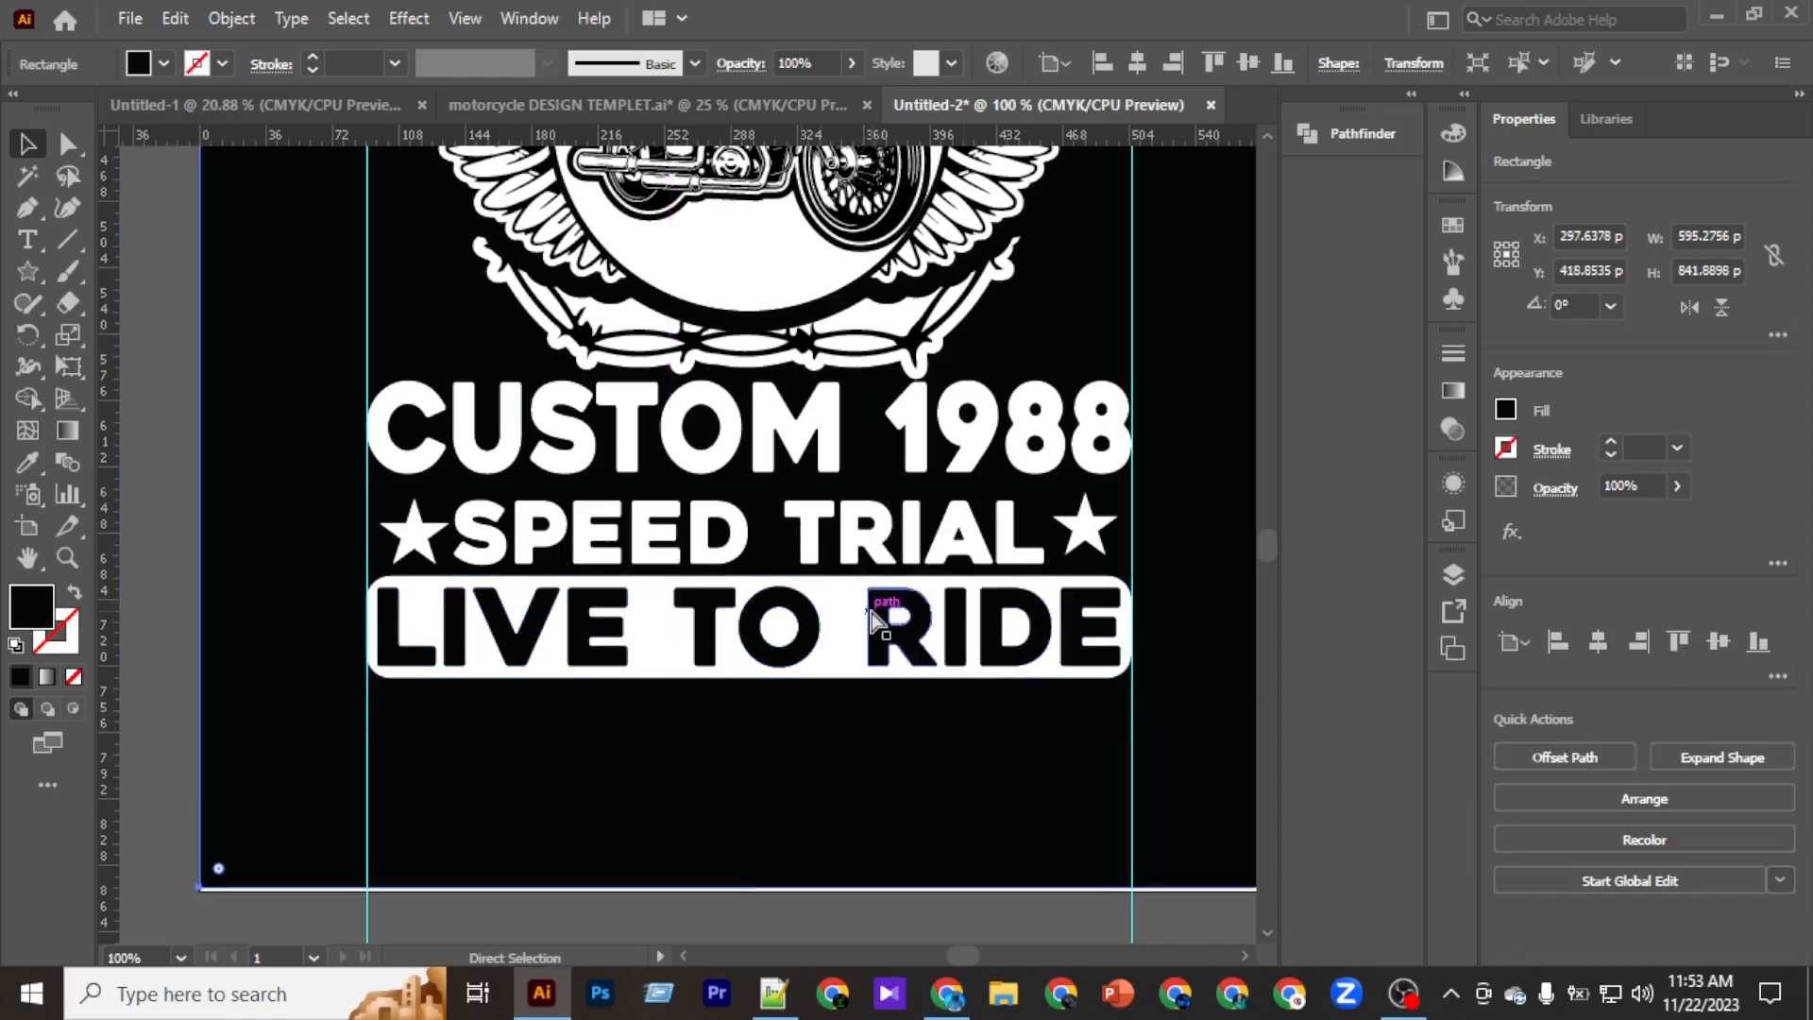
pyautogui.hotkey('ctrl', 'shift', 'a')
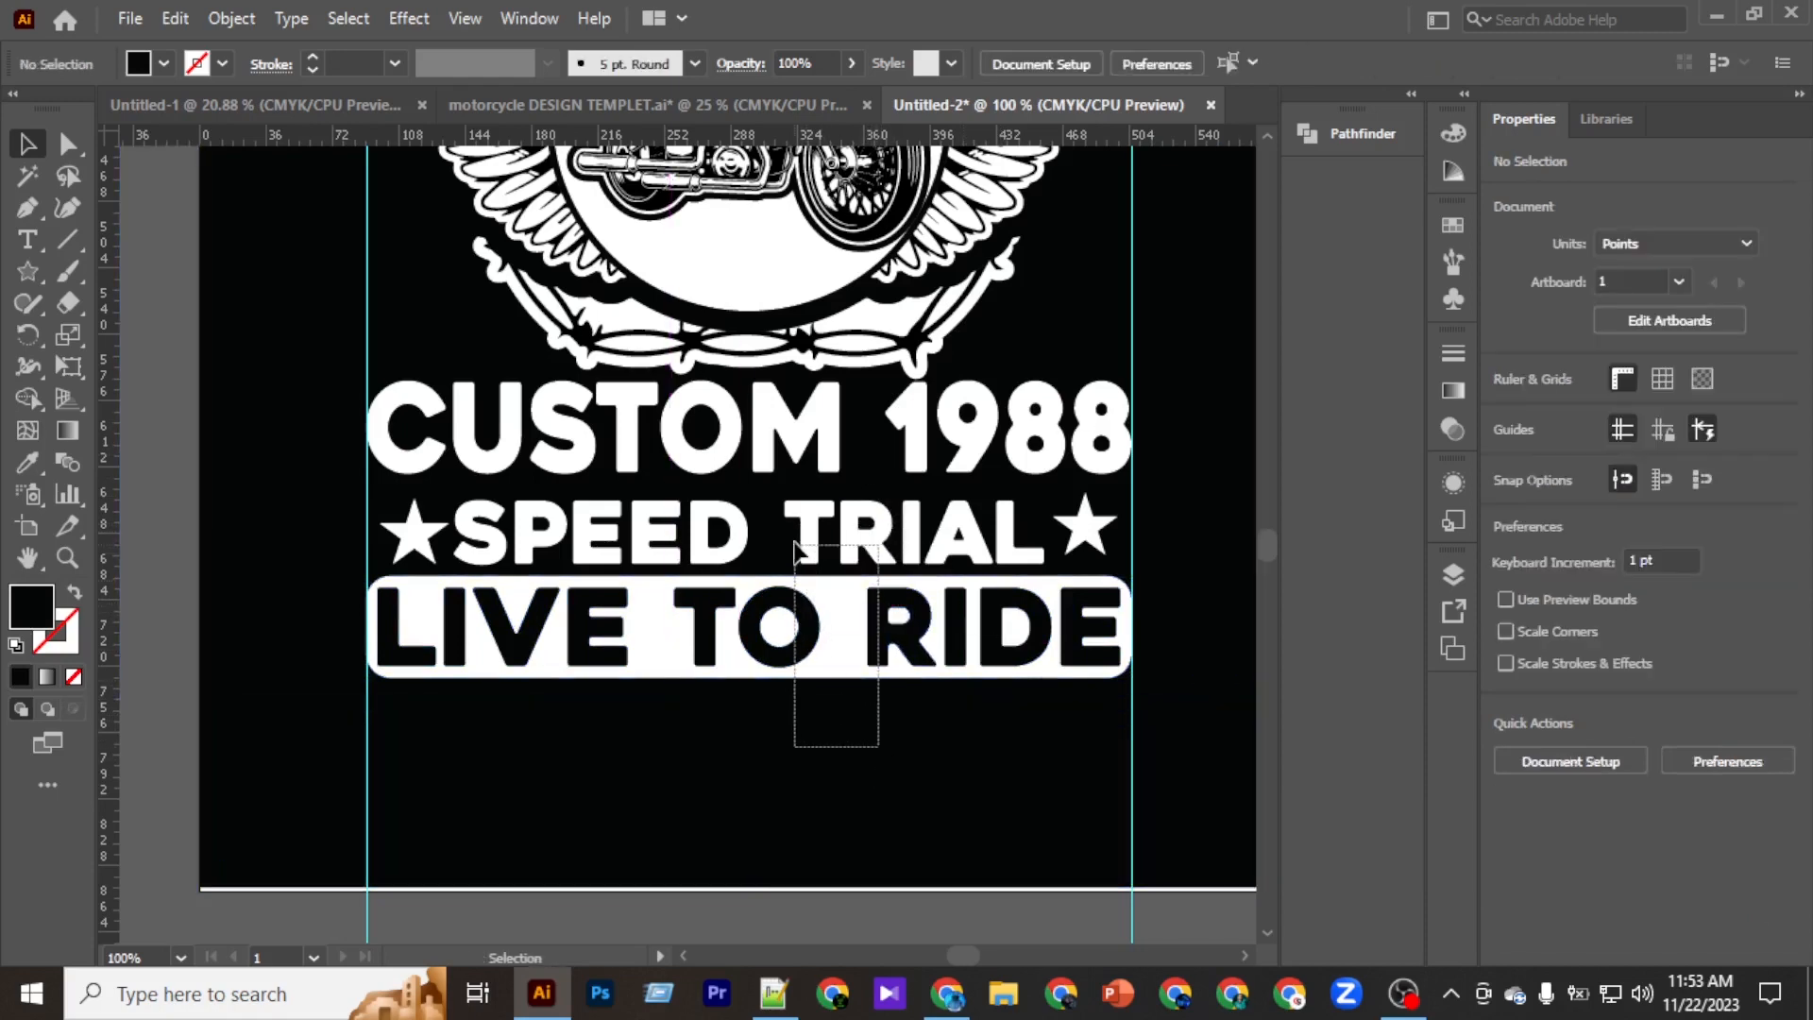
pyautogui.moveTo(795, 544); pyautogui.dragTo(795, 547)
pyautogui.hotkey('ctrl', 'g')
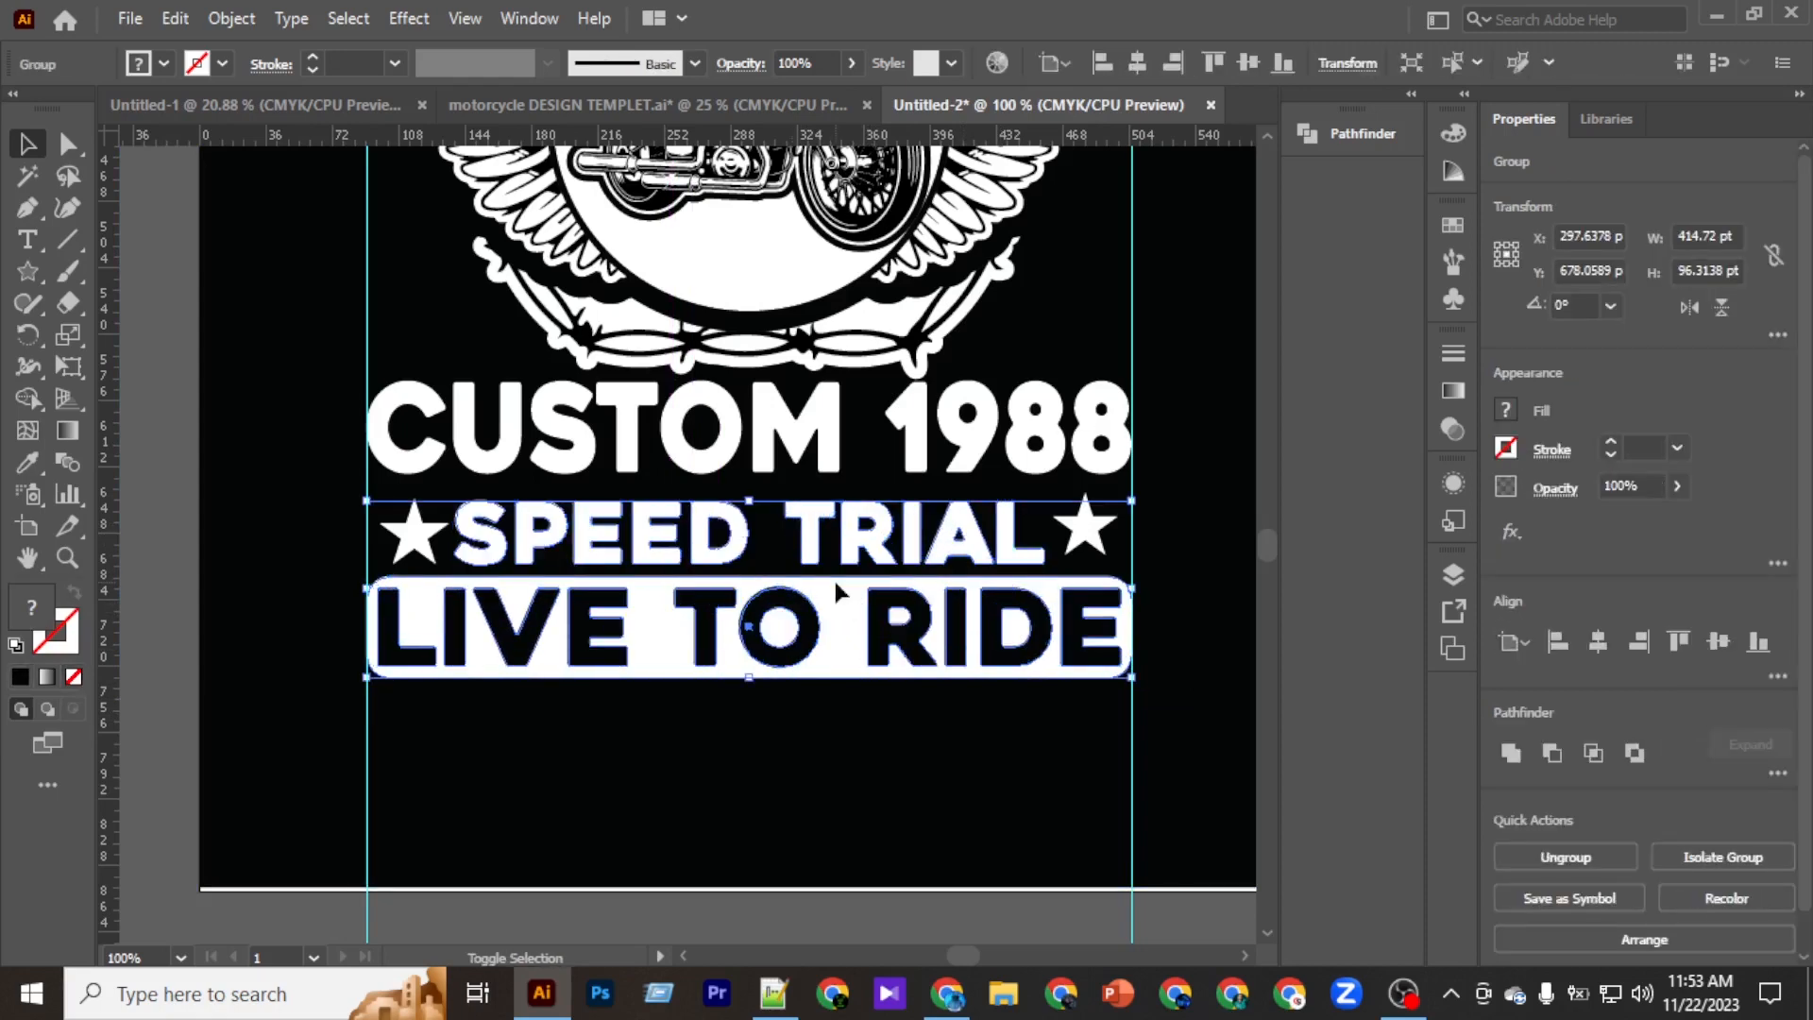
pyautogui.hotkey('shift', 'Up')
pyautogui.hotkey('shift', 'Up')
pyautogui.hotkey('shift', 'Down')
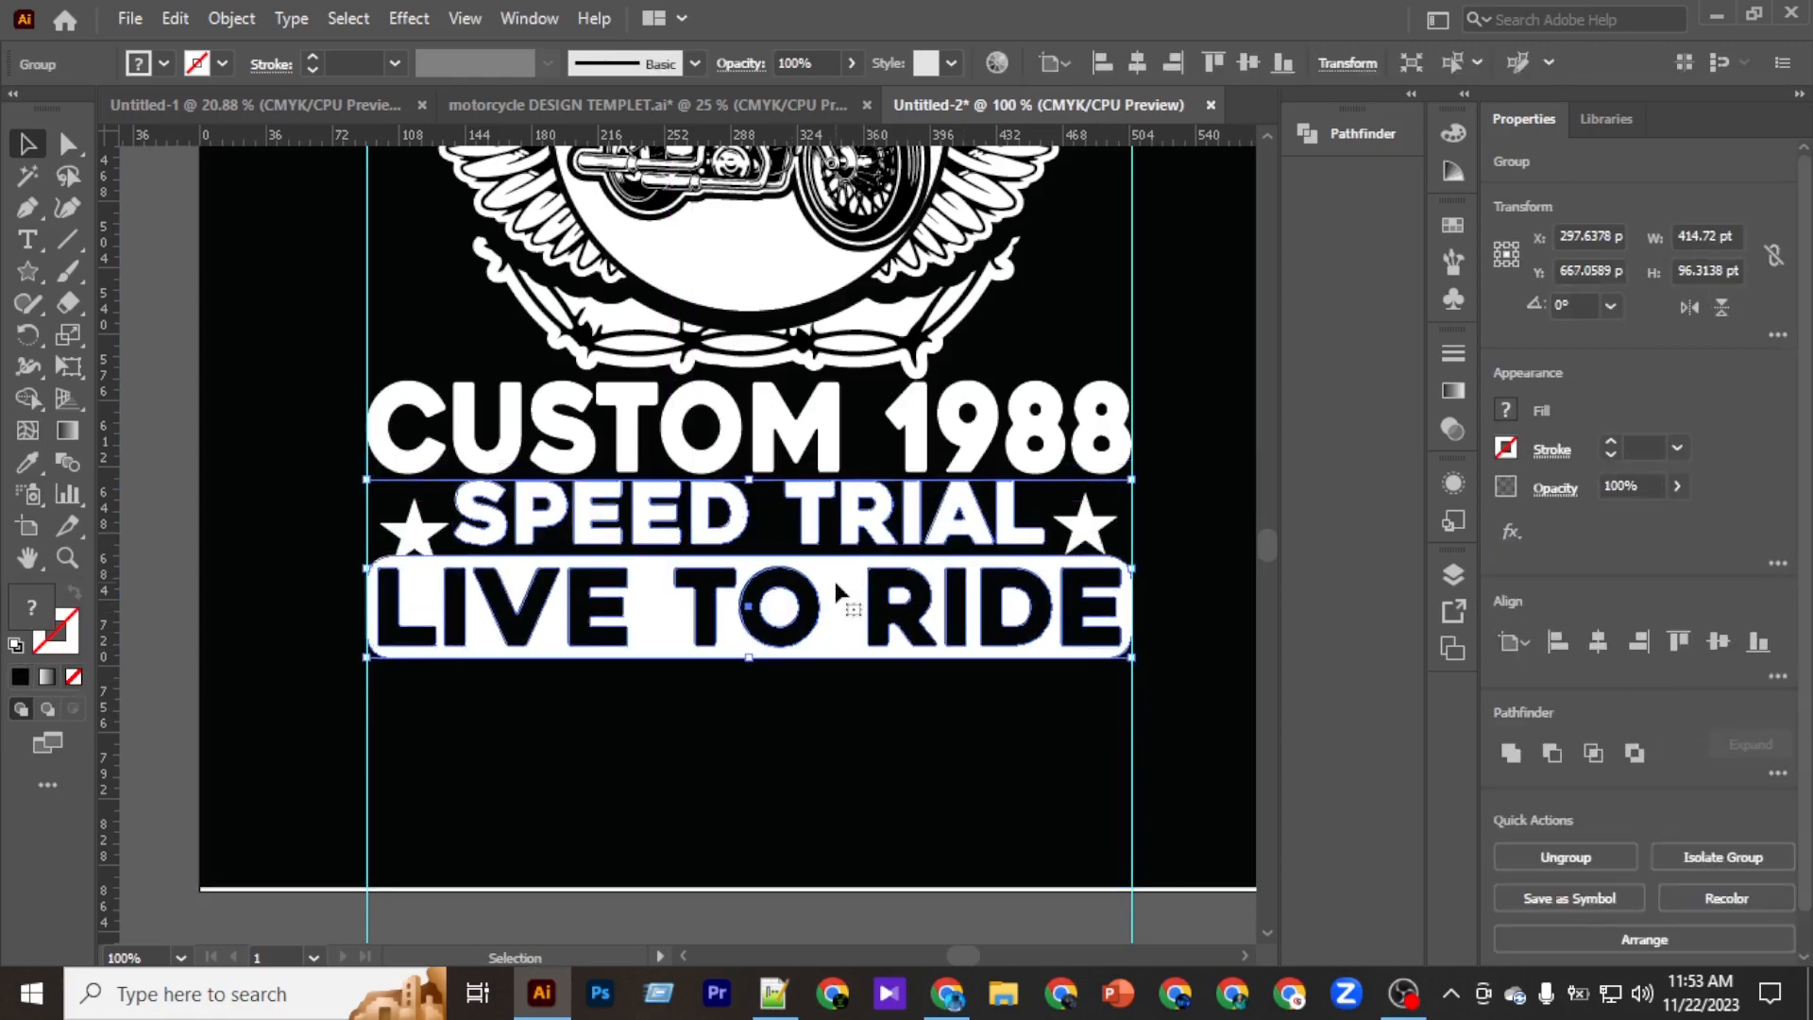
pyautogui.press('Down')
pyautogui.press('Up')
pyautogui.press('Down')
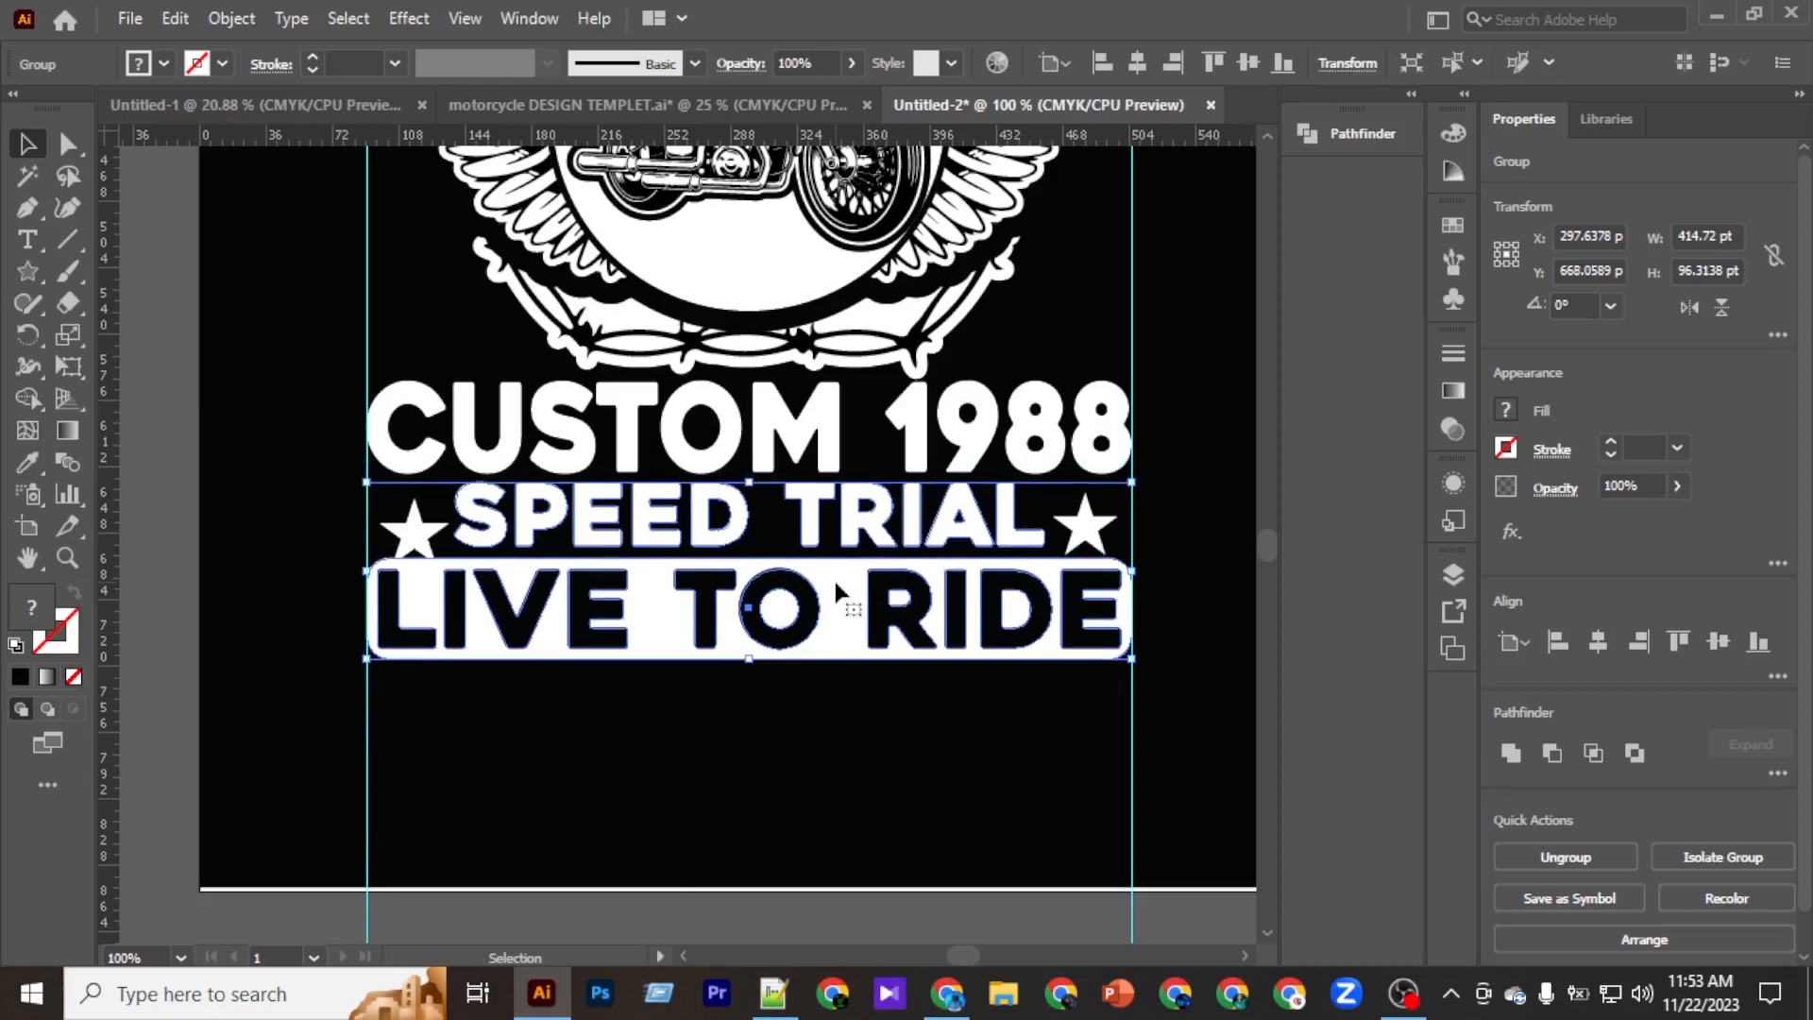
pyautogui.press('a')
pyautogui.press('Up')
pyautogui.press('Down')
pyautogui.press('Up')
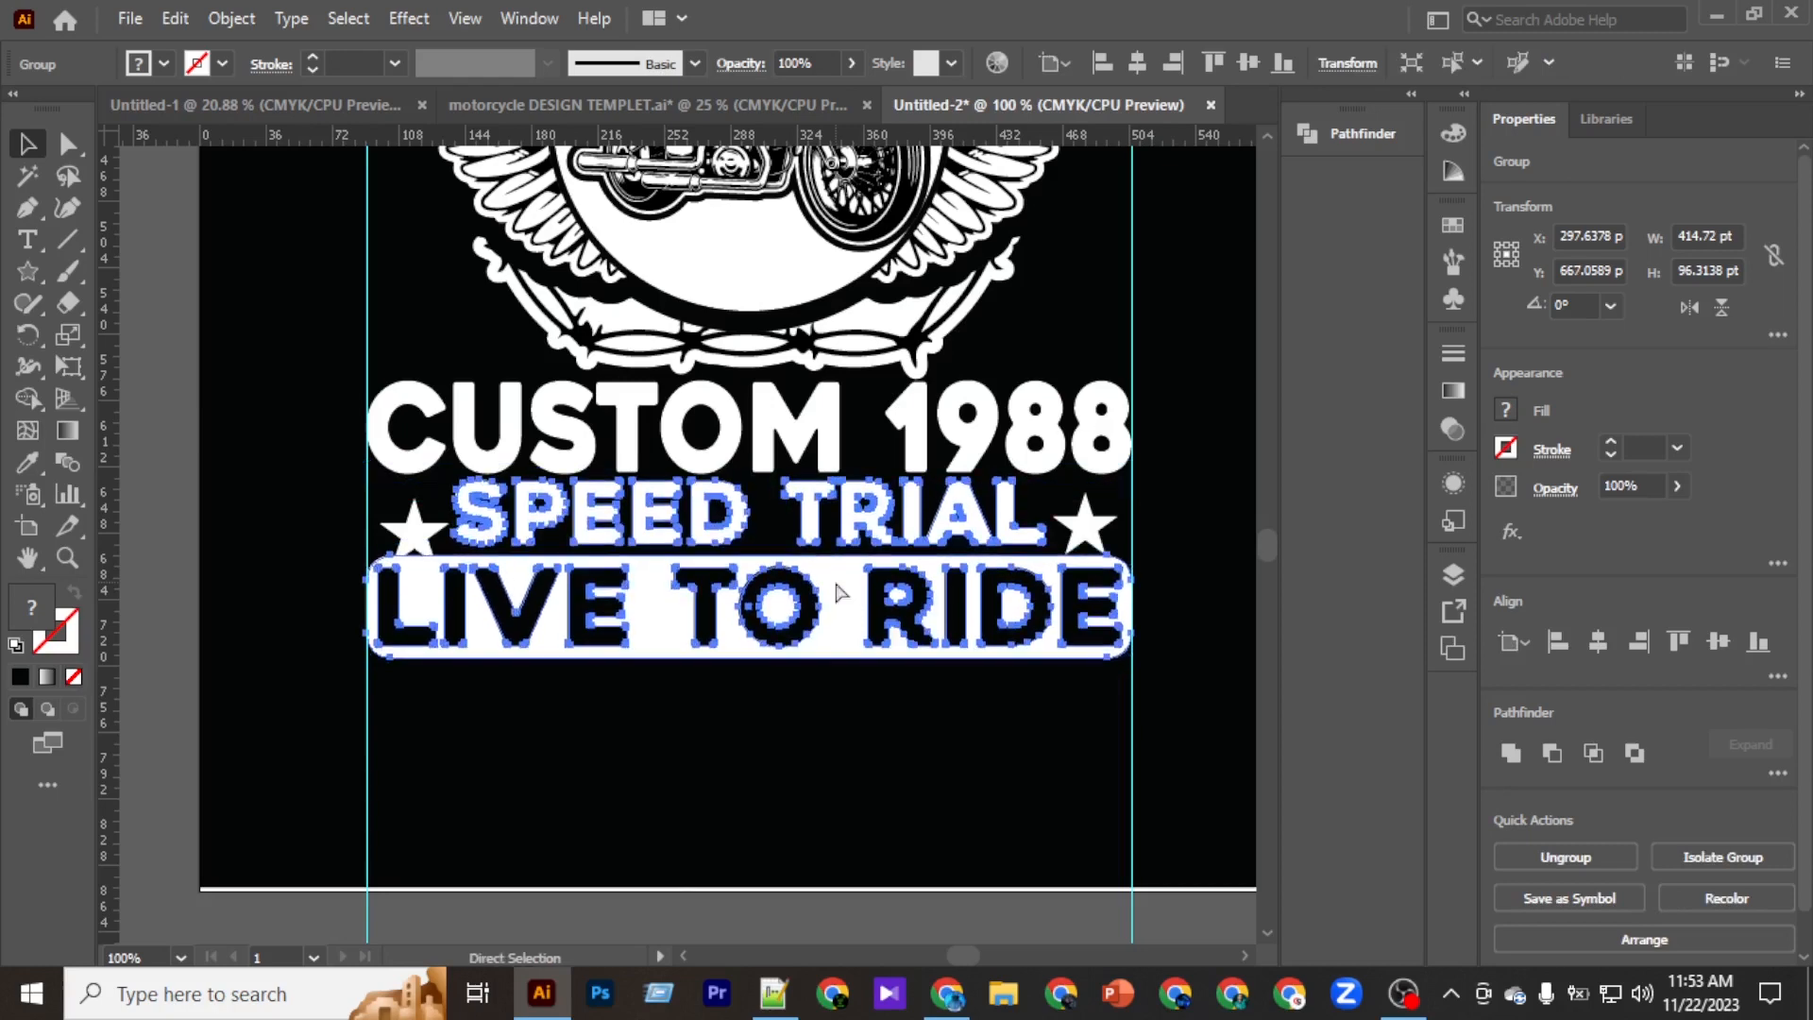
pyautogui.hotkey('shift', 'Down')
pyautogui.click(836, 590)
pyautogui.press('v')
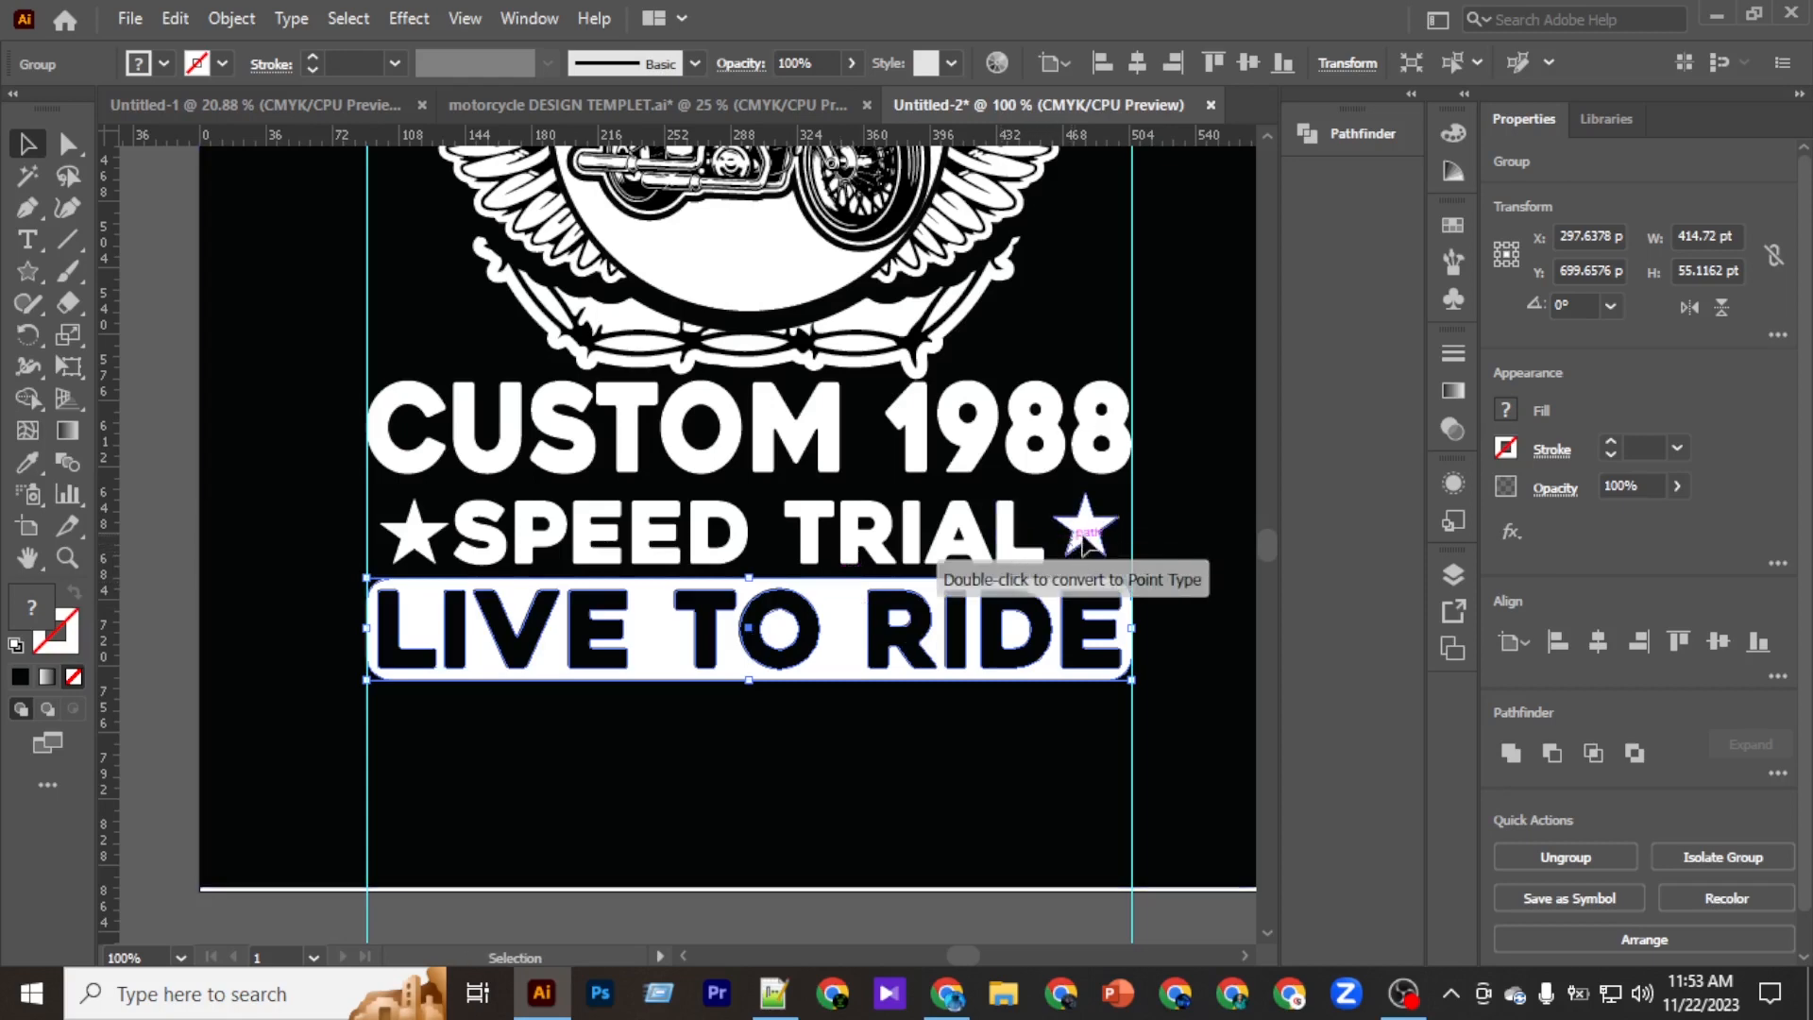
# Select the stars, SPEED TRIAL and LIVE TO RIDE together and nudge them up 11 pt, close below CUSTOM 1988.
pyautogui.click(1084, 538)
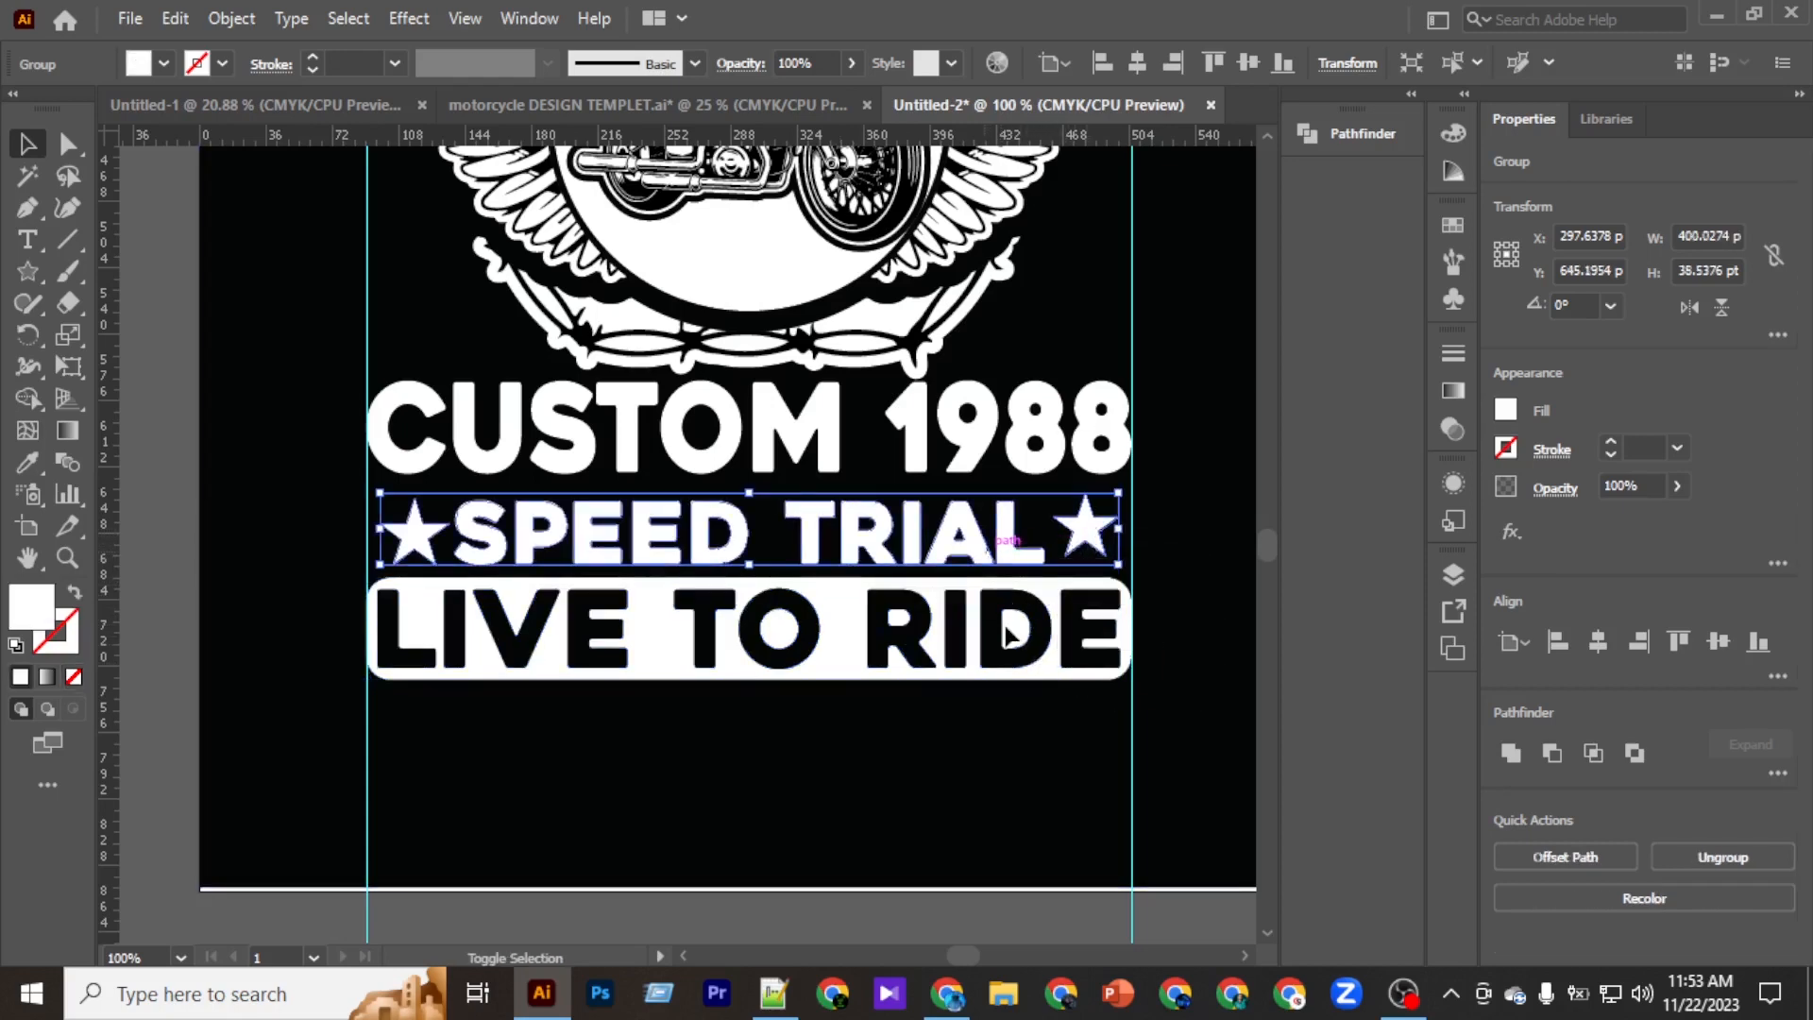
pyautogui.hotkey('ctrl', 'z')
pyautogui.hotkey('ctrl', 'z')
pyautogui.hotkey('ctrl', 'z')
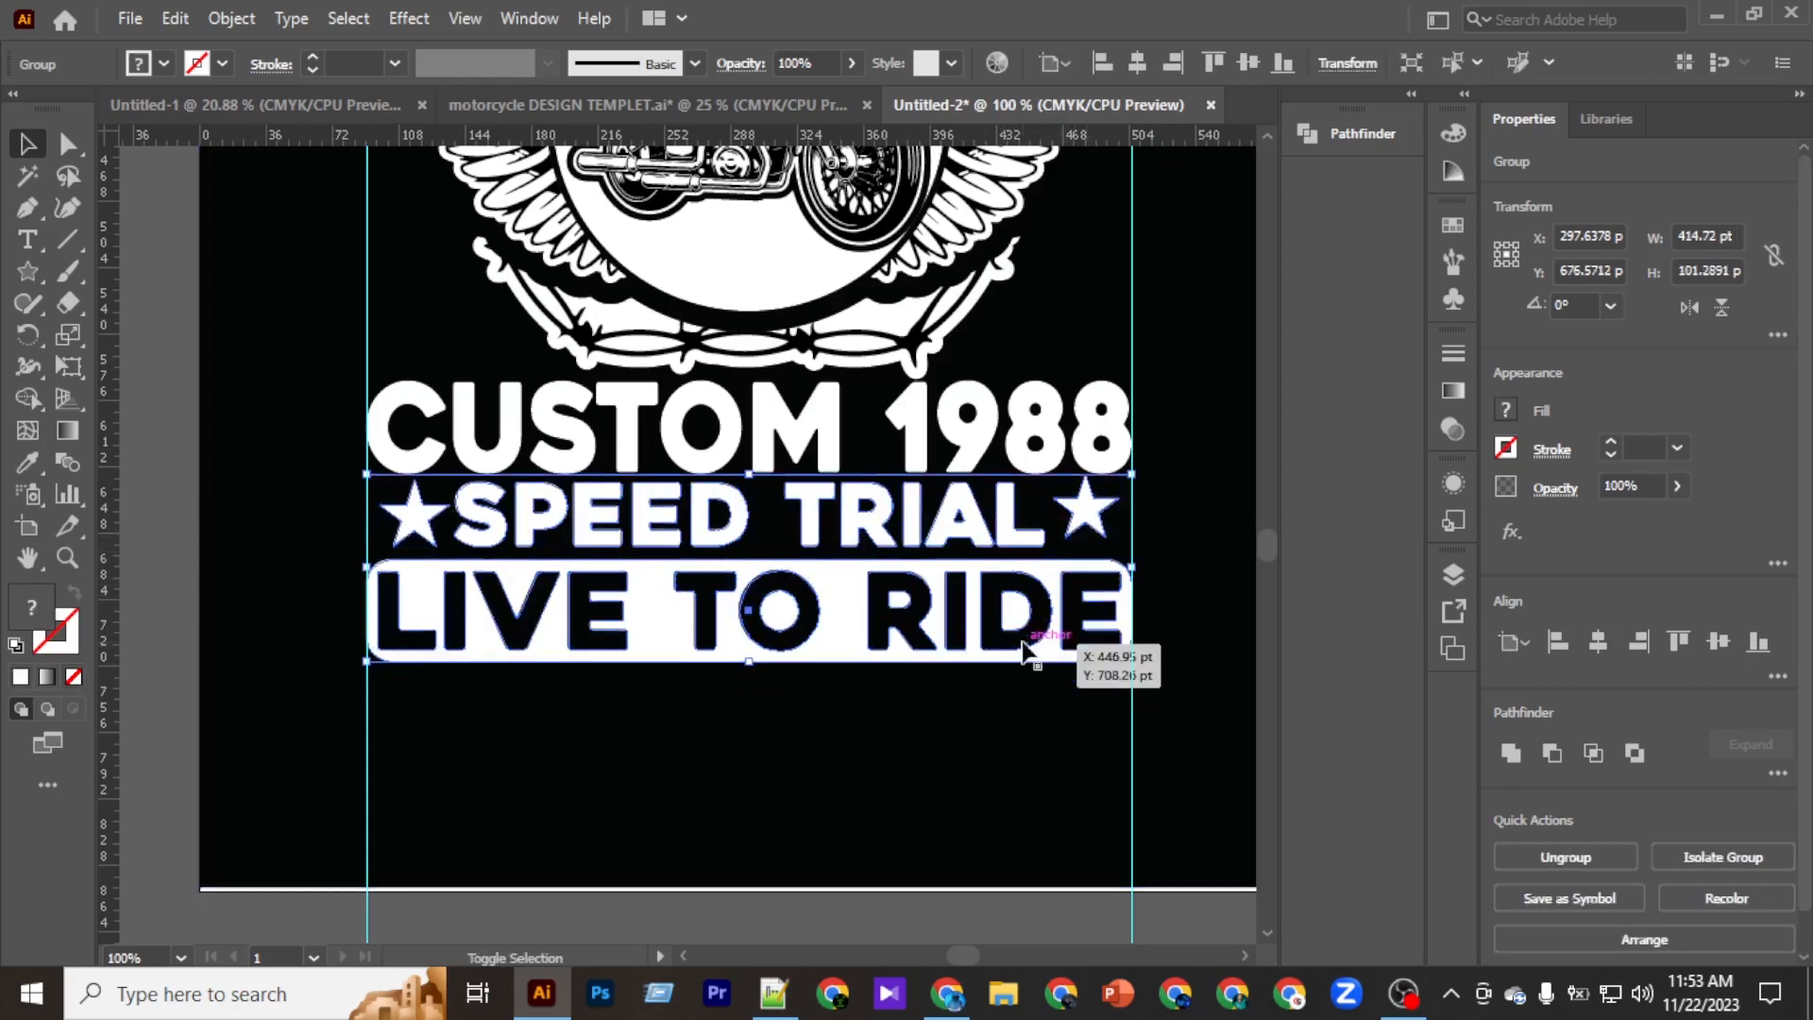
pyautogui.hotkey('shift', 'Up')
pyautogui.hotkey('shift', 'Down')
pyautogui.press('Up')
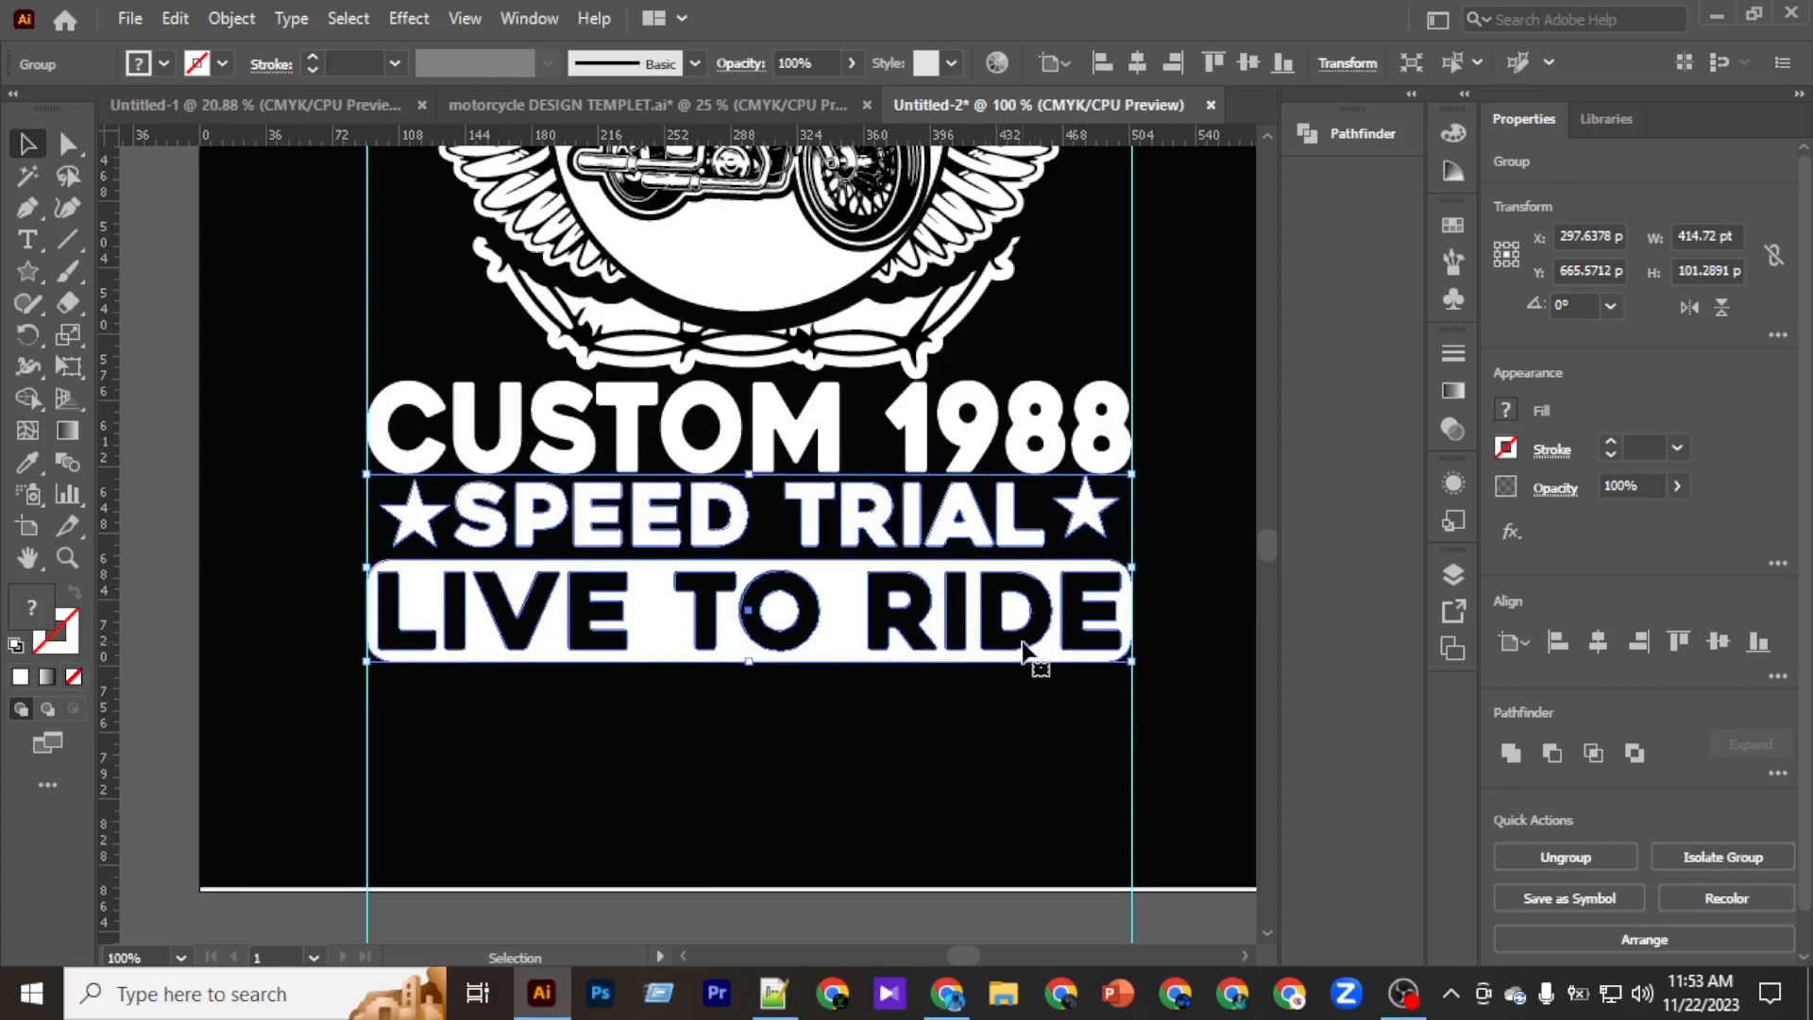
pyautogui.click(961, 745)
# Draw a star about 43 pt wide in the empty area below the left wing and sample white for its fill.
pyautogui.scroll(-3, 959, 741)
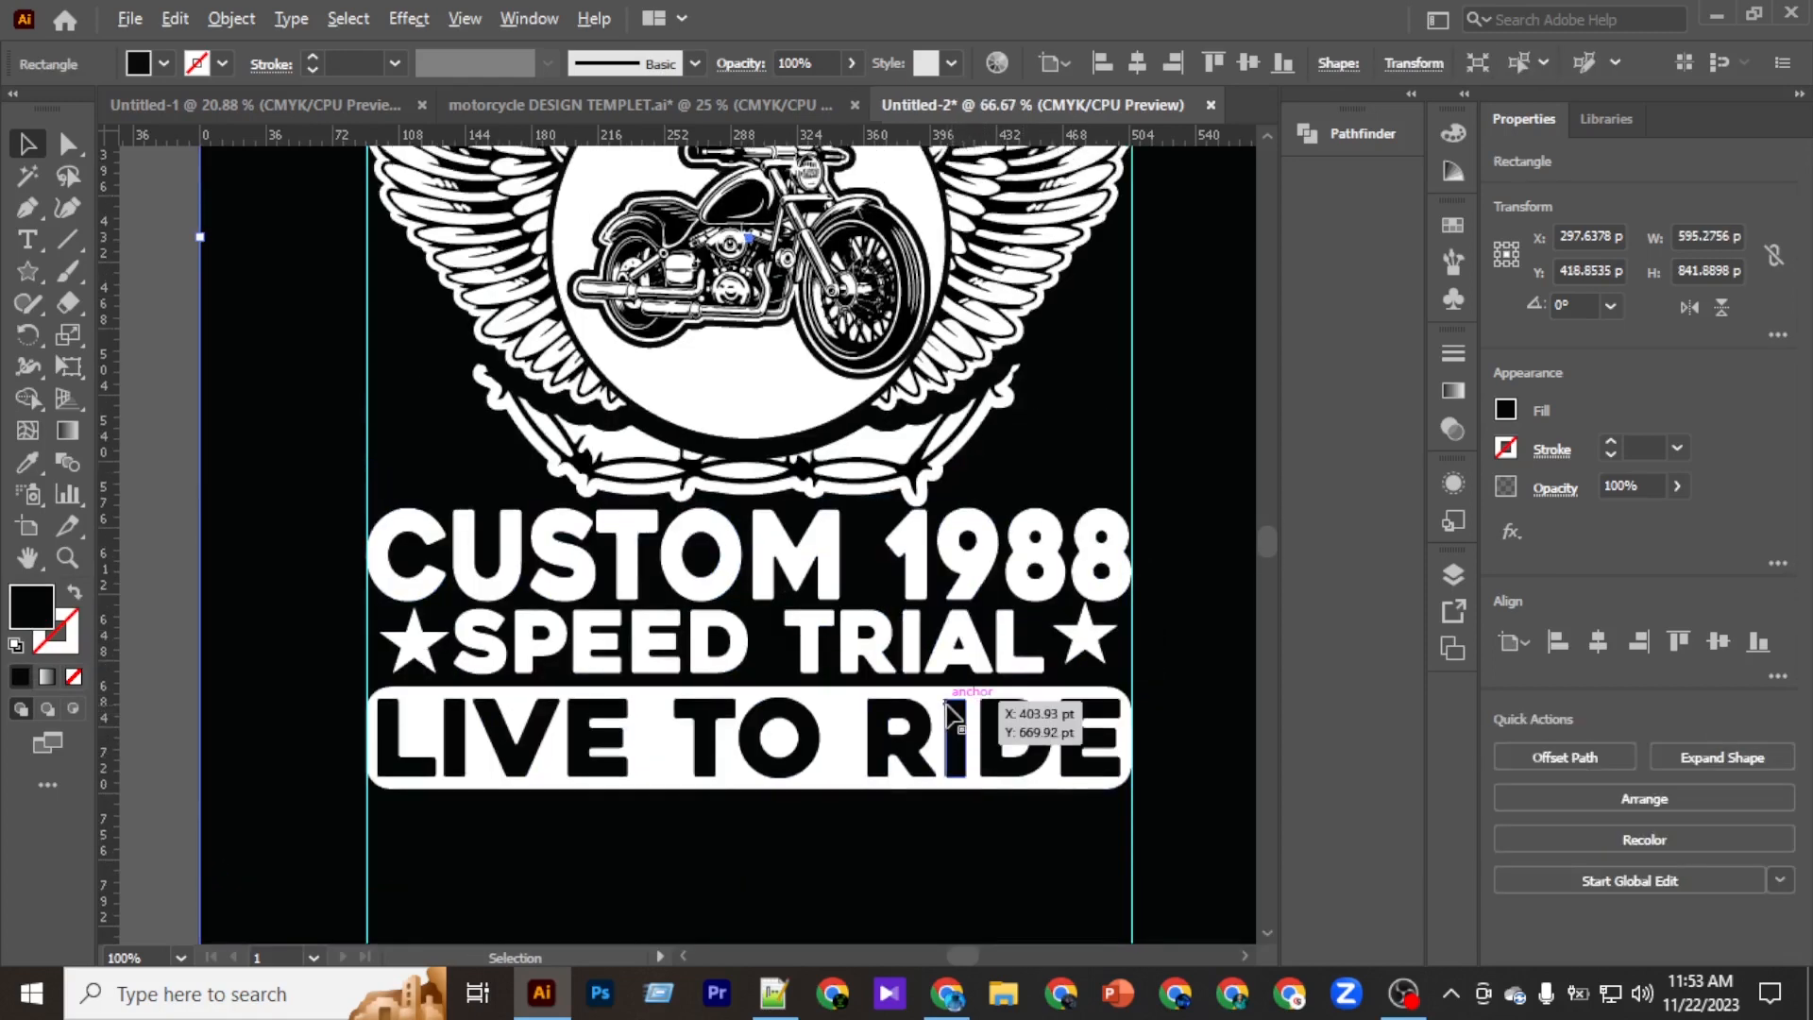
pyautogui.scroll(2, 908, 430)
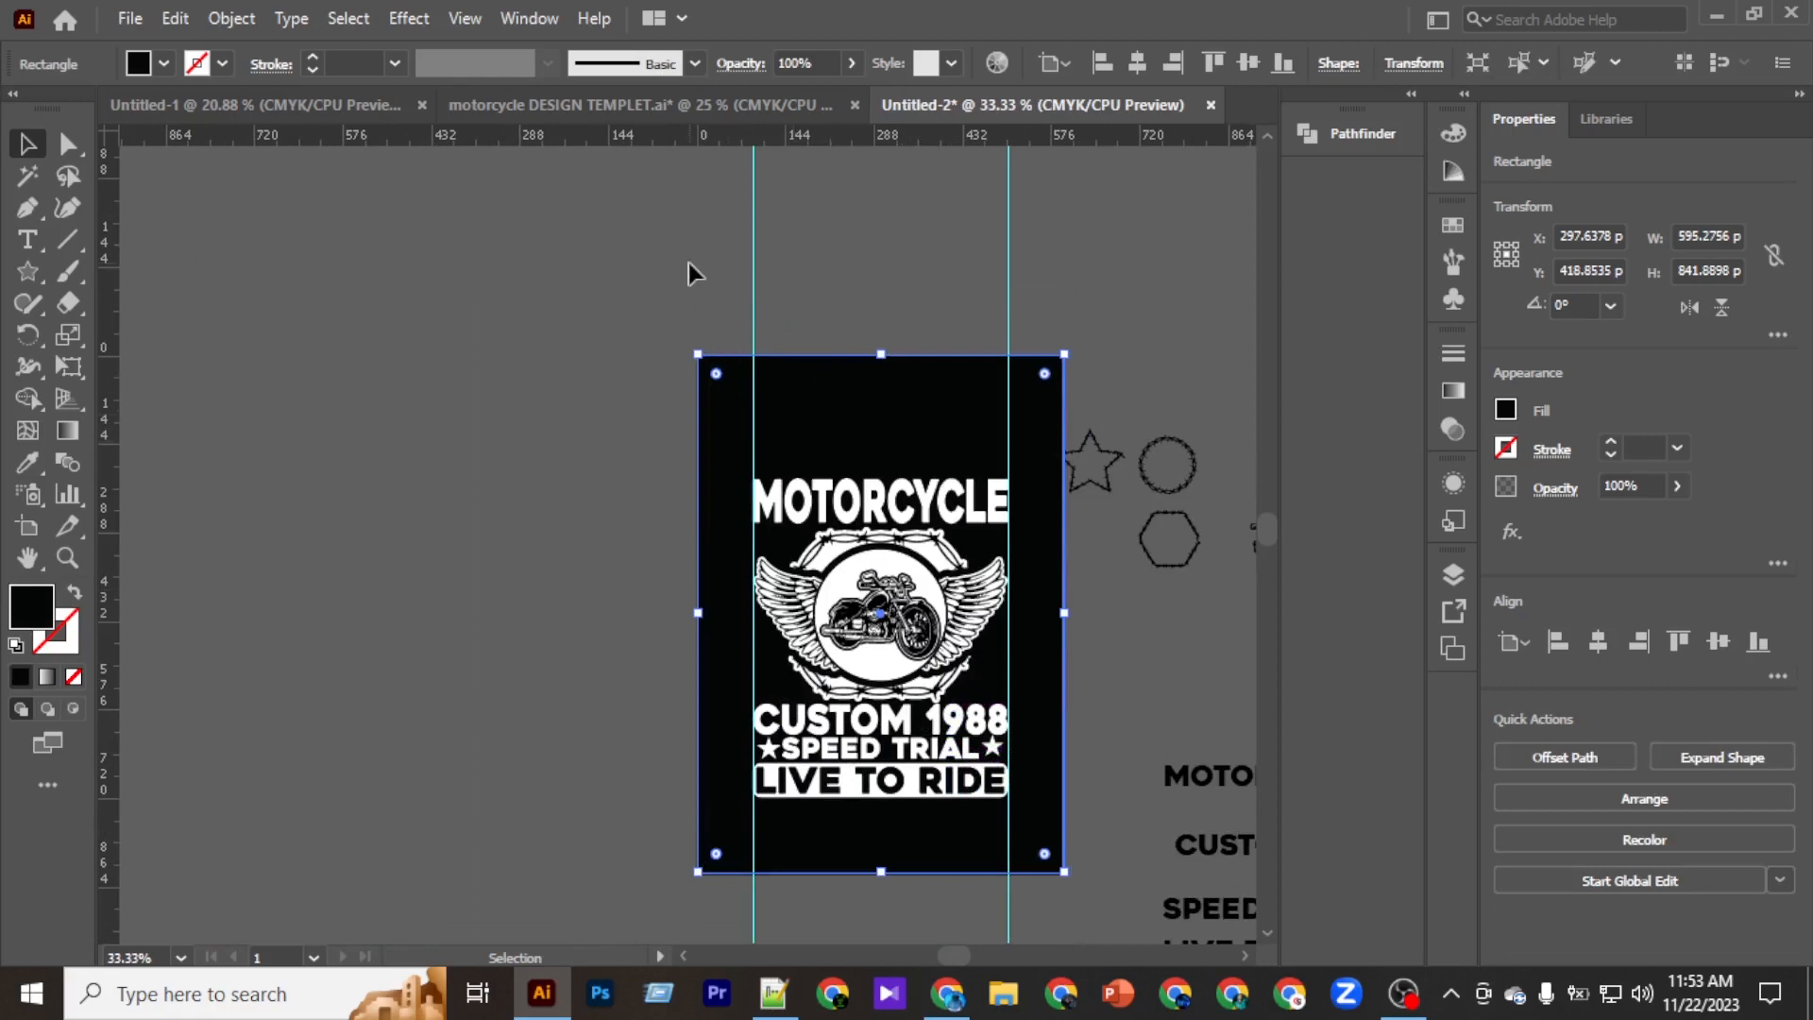
pyautogui.scroll(2, 784, 696)
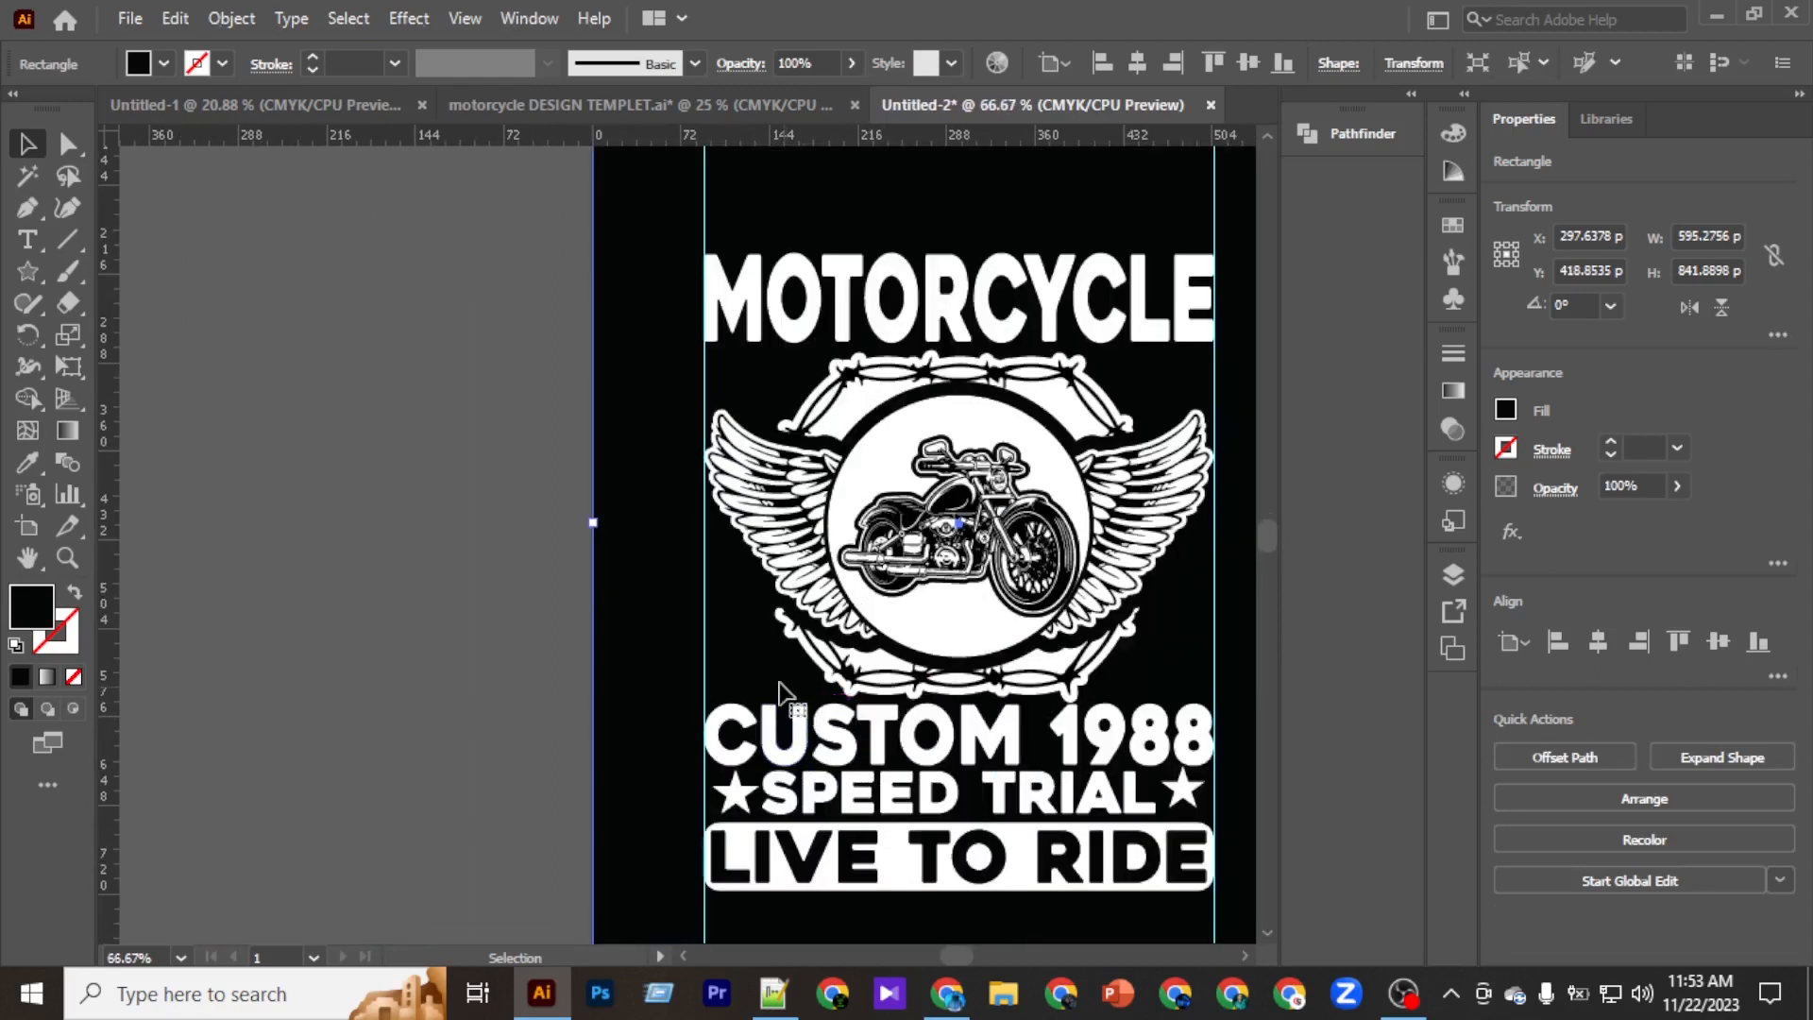
pyautogui.click(29, 276)
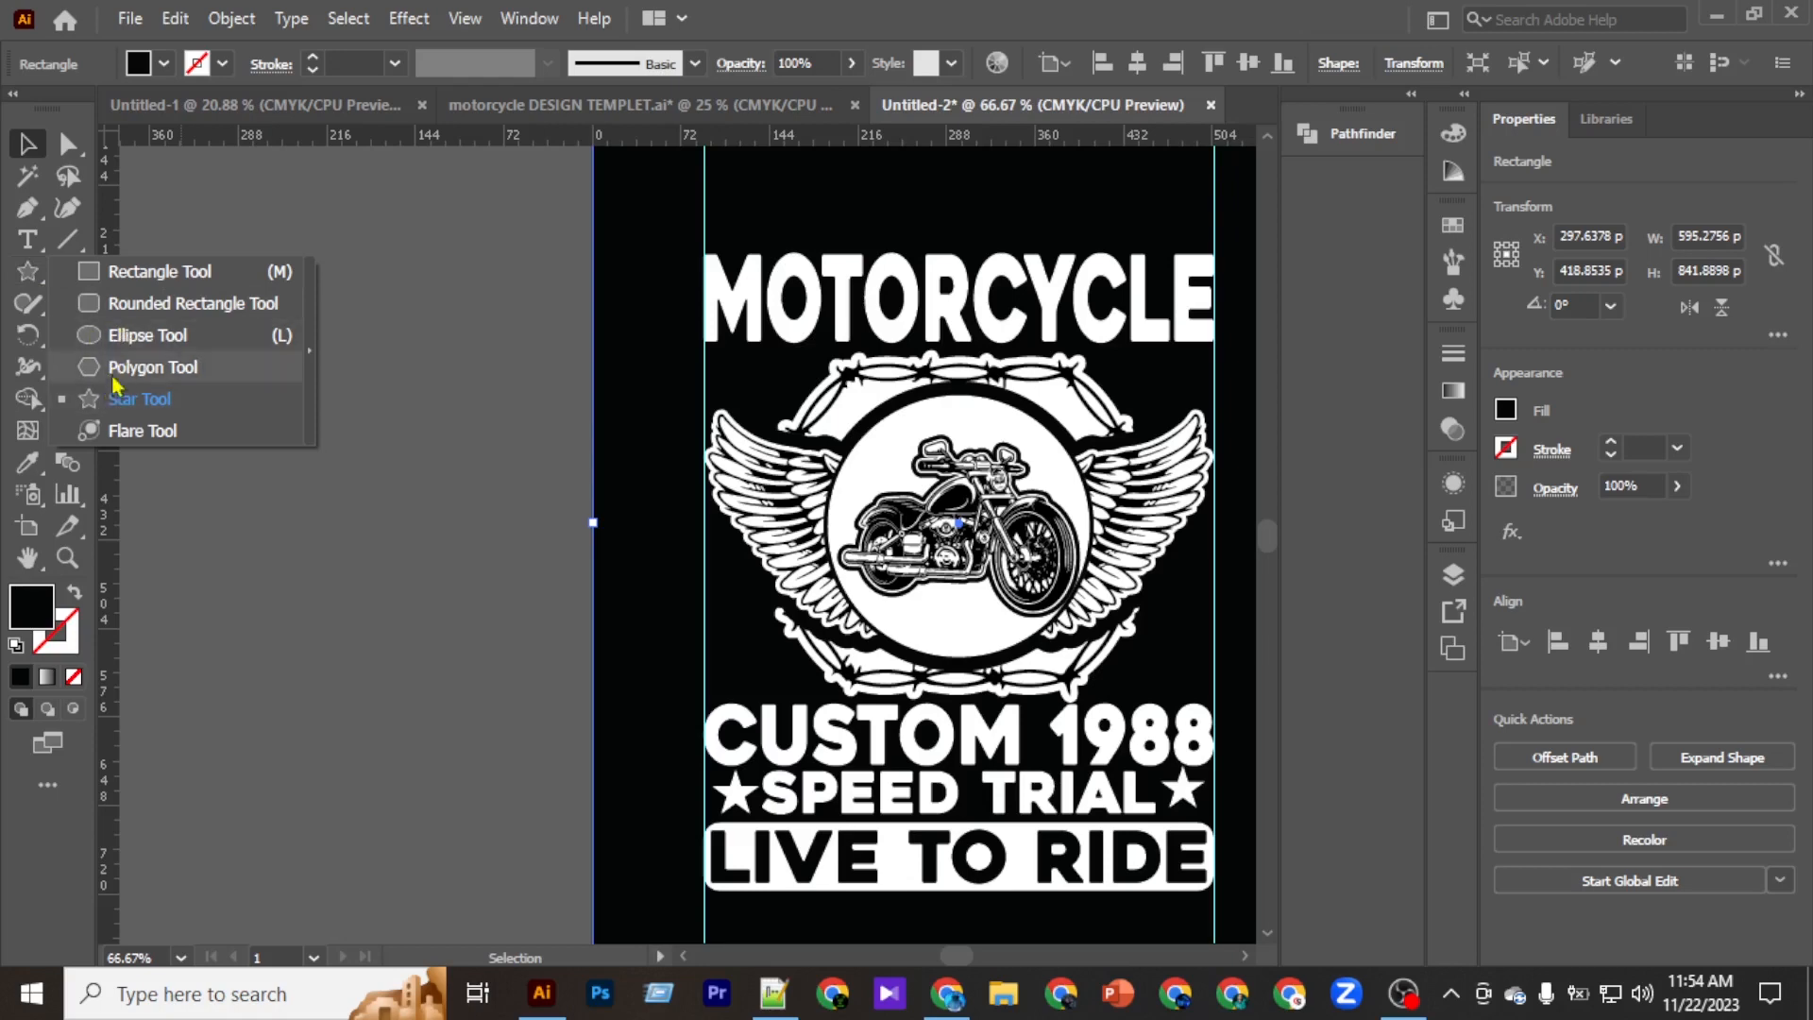
pyautogui.click(123, 399)
pyautogui.scroll(2, 760, 675)
pyautogui.moveTo(704, 474); pyautogui.dragTo(728, 524)
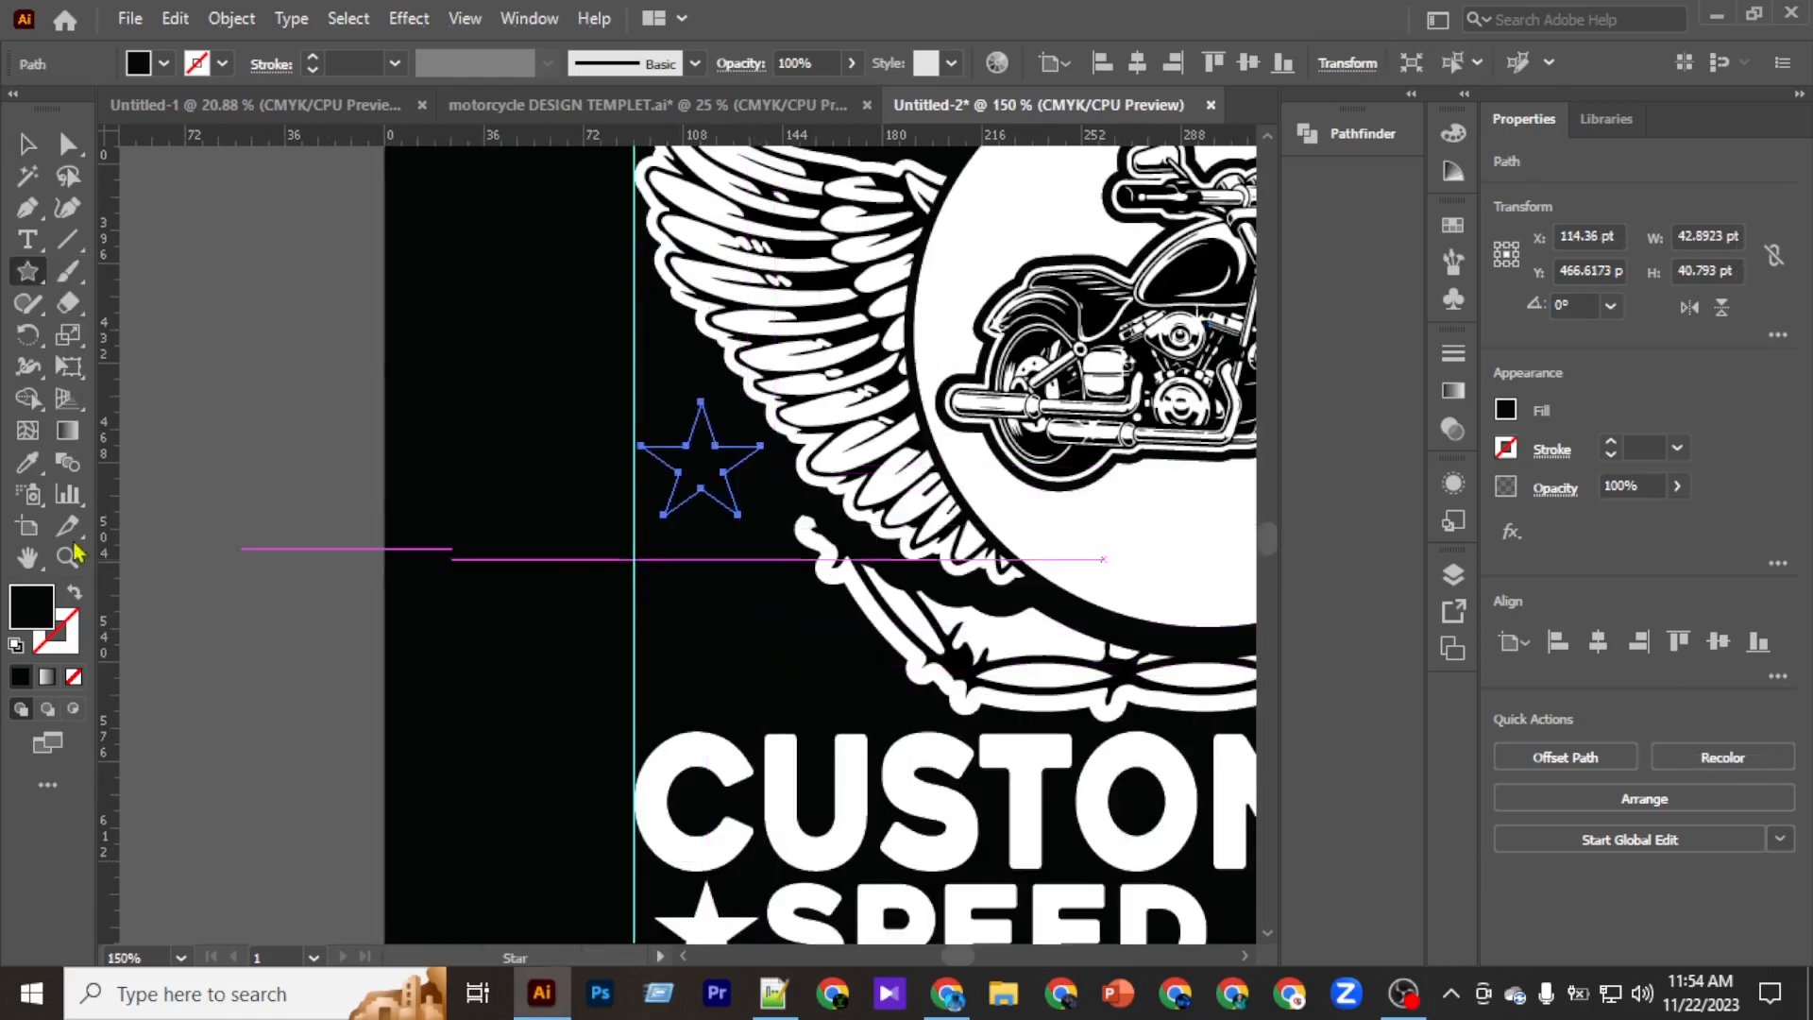
pyautogui.click(1179, 507)
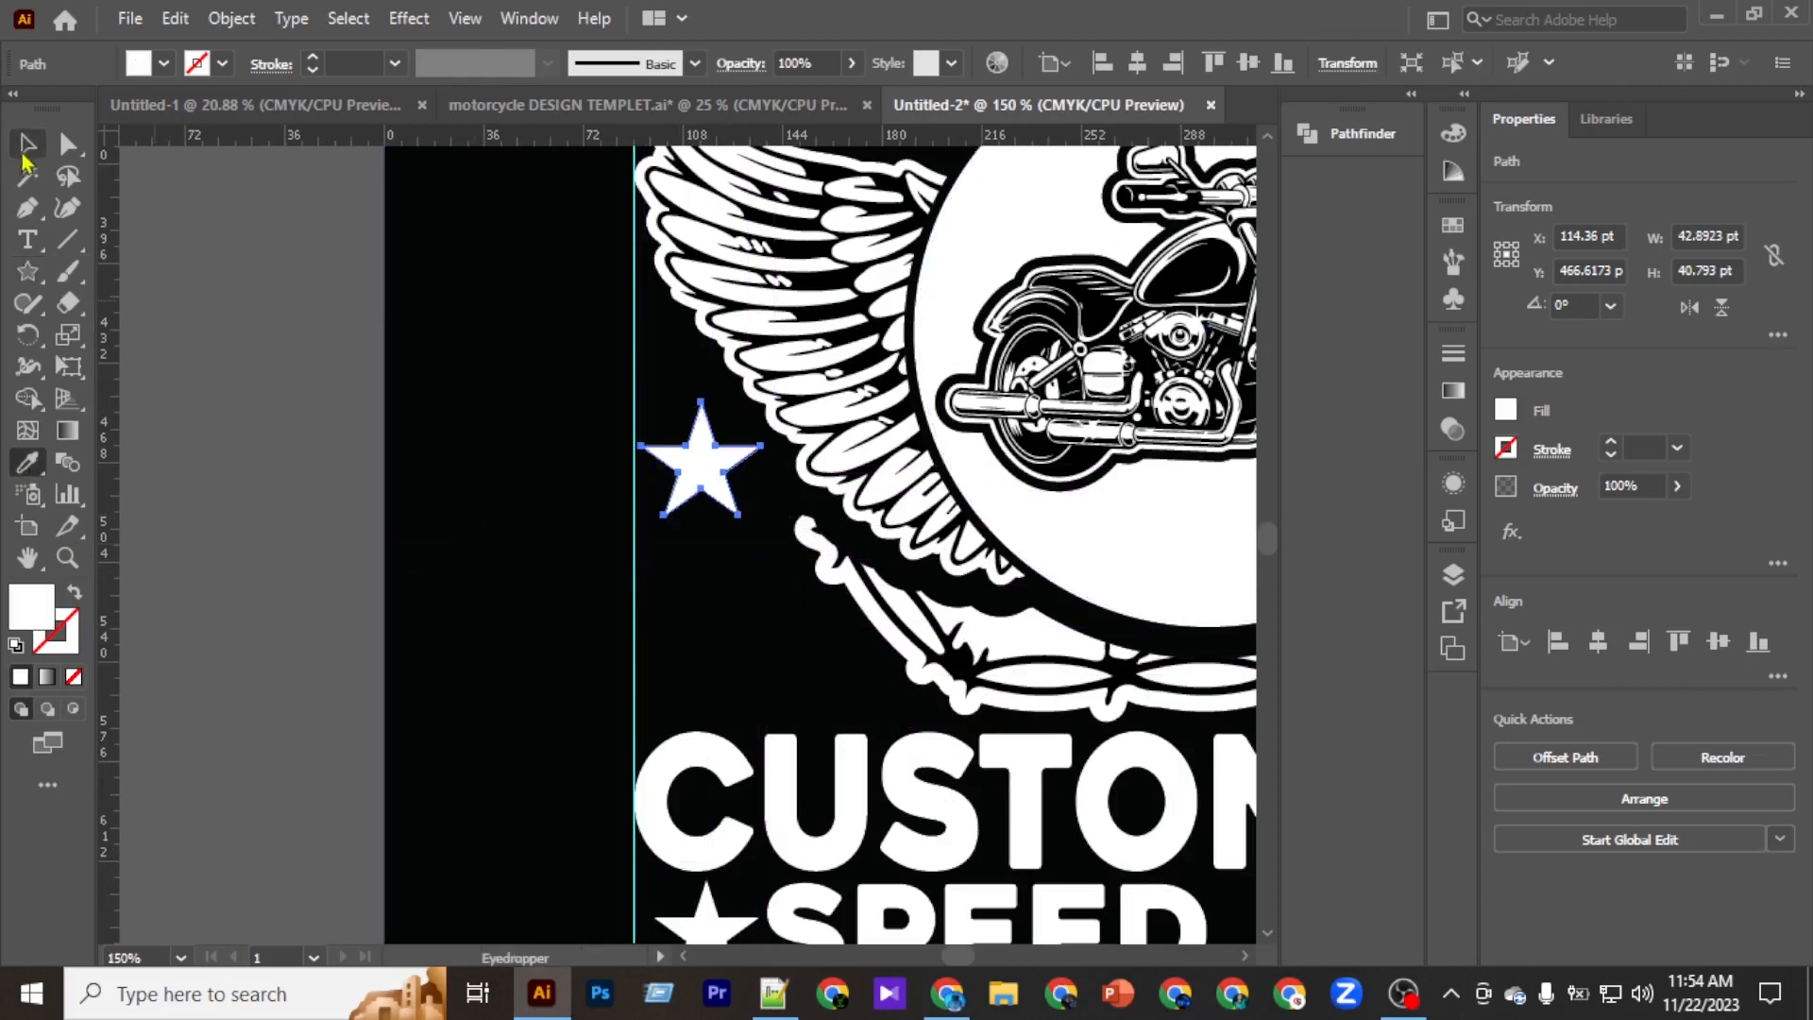
# Draw a white circle about 24 pt in diameter below the new star, above the start of CUSTOM 1988.
pyautogui.moveTo(27, 271); pyautogui.dragTo(160, 330)
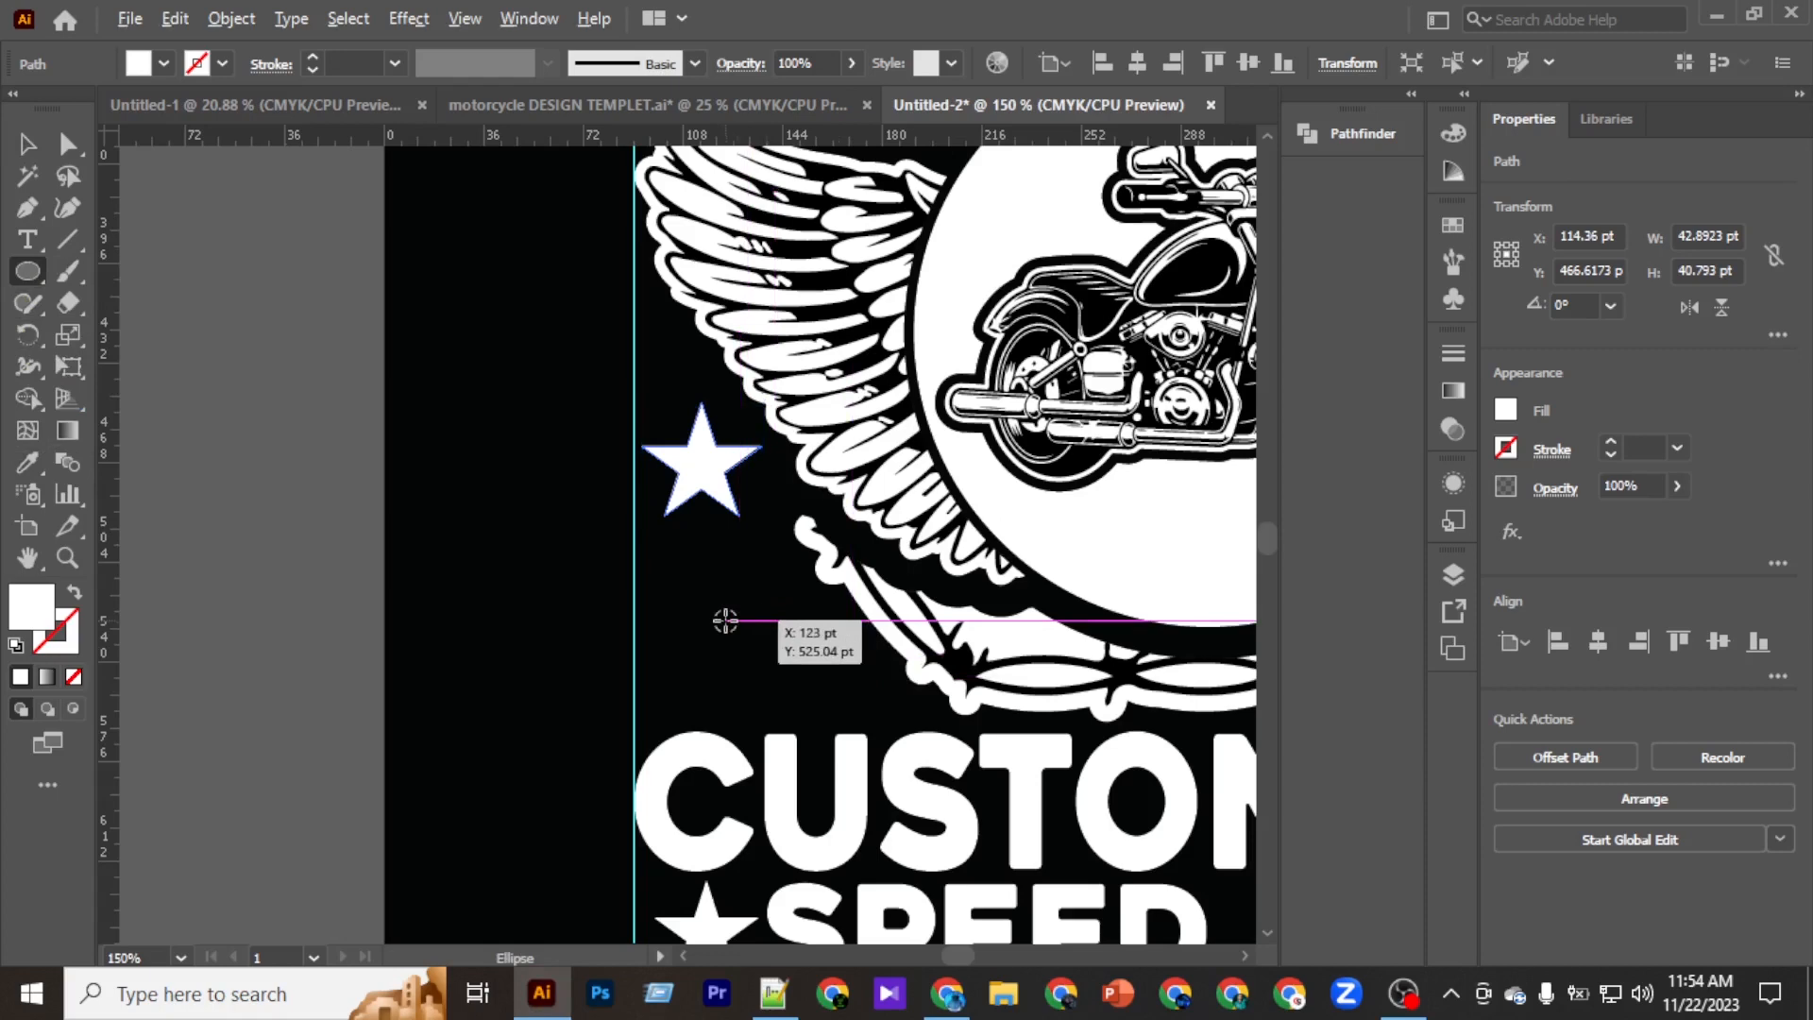
pyautogui.moveTo(725, 620); pyautogui.dragTo(735, 650)
pyautogui.moveTo(845, 650); pyautogui.dragTo(845, 650)
pyautogui.hscroll(3, 835, 656)
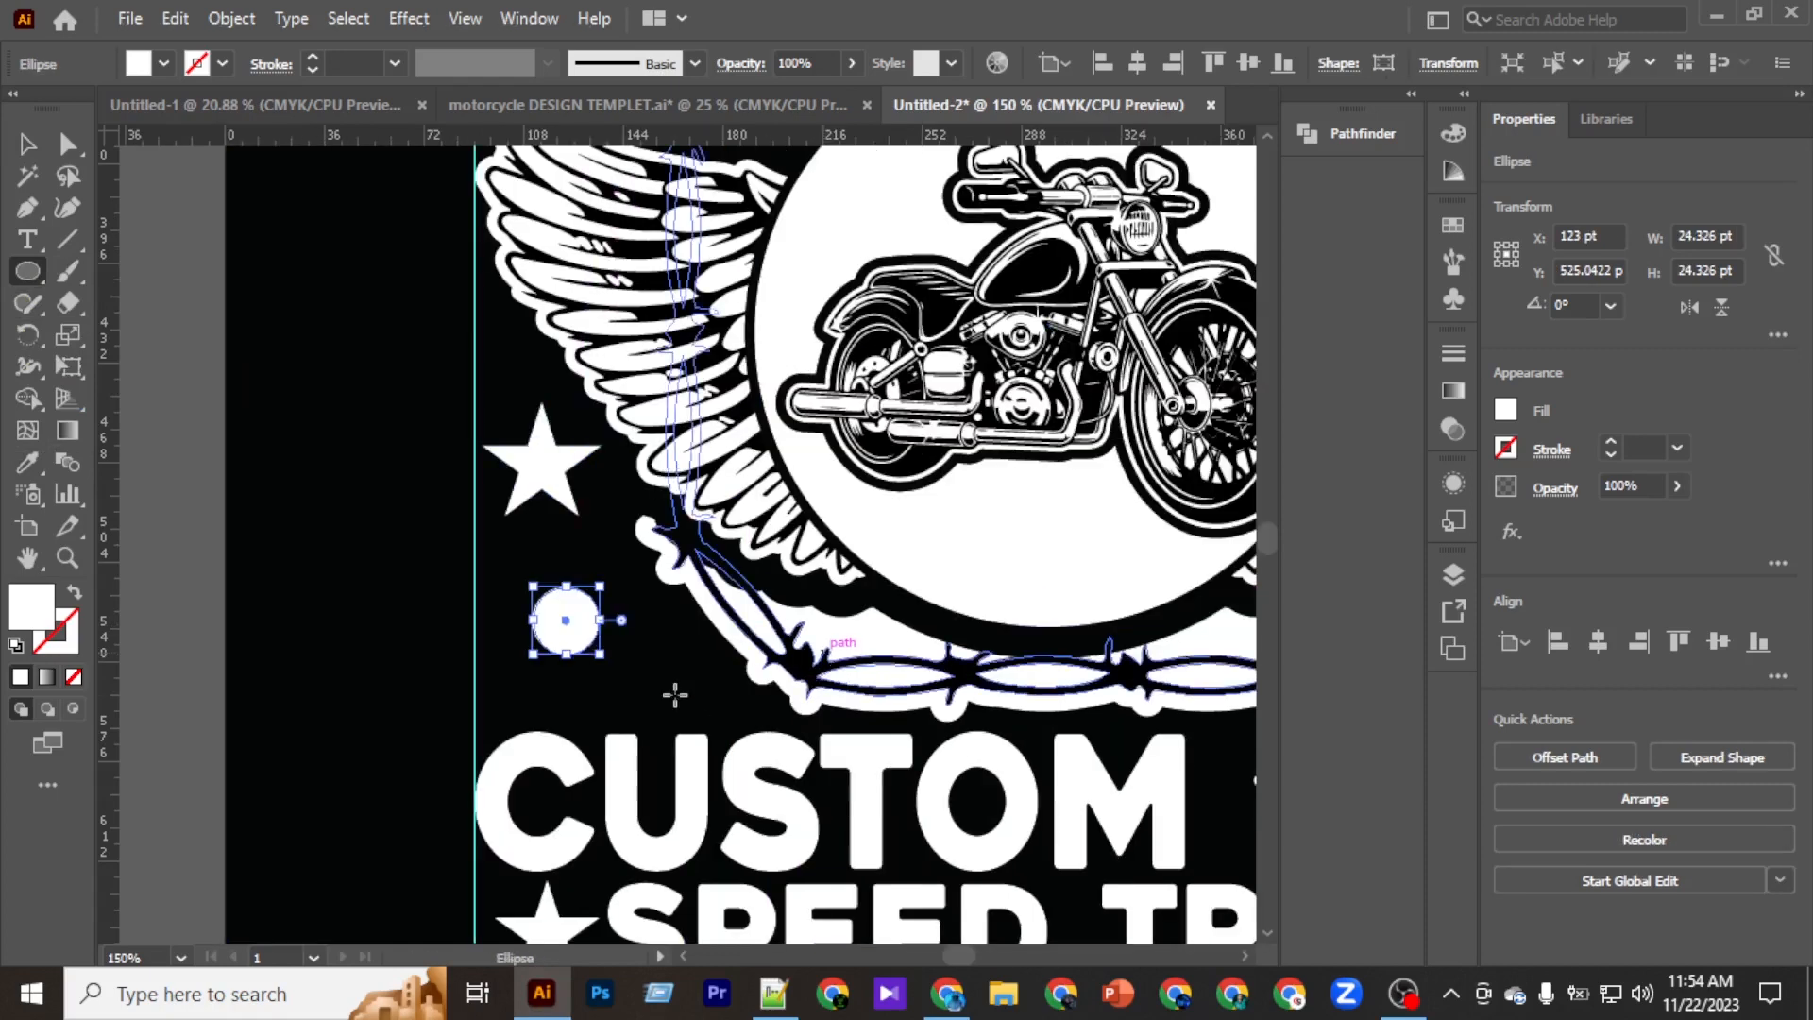
# Draw a second white circle about 22 pt wide beside the first, and move the first circle under the star.
pyautogui.moveTo(669, 681); pyautogui.dragTo(699, 695)
pyautogui.press('v')
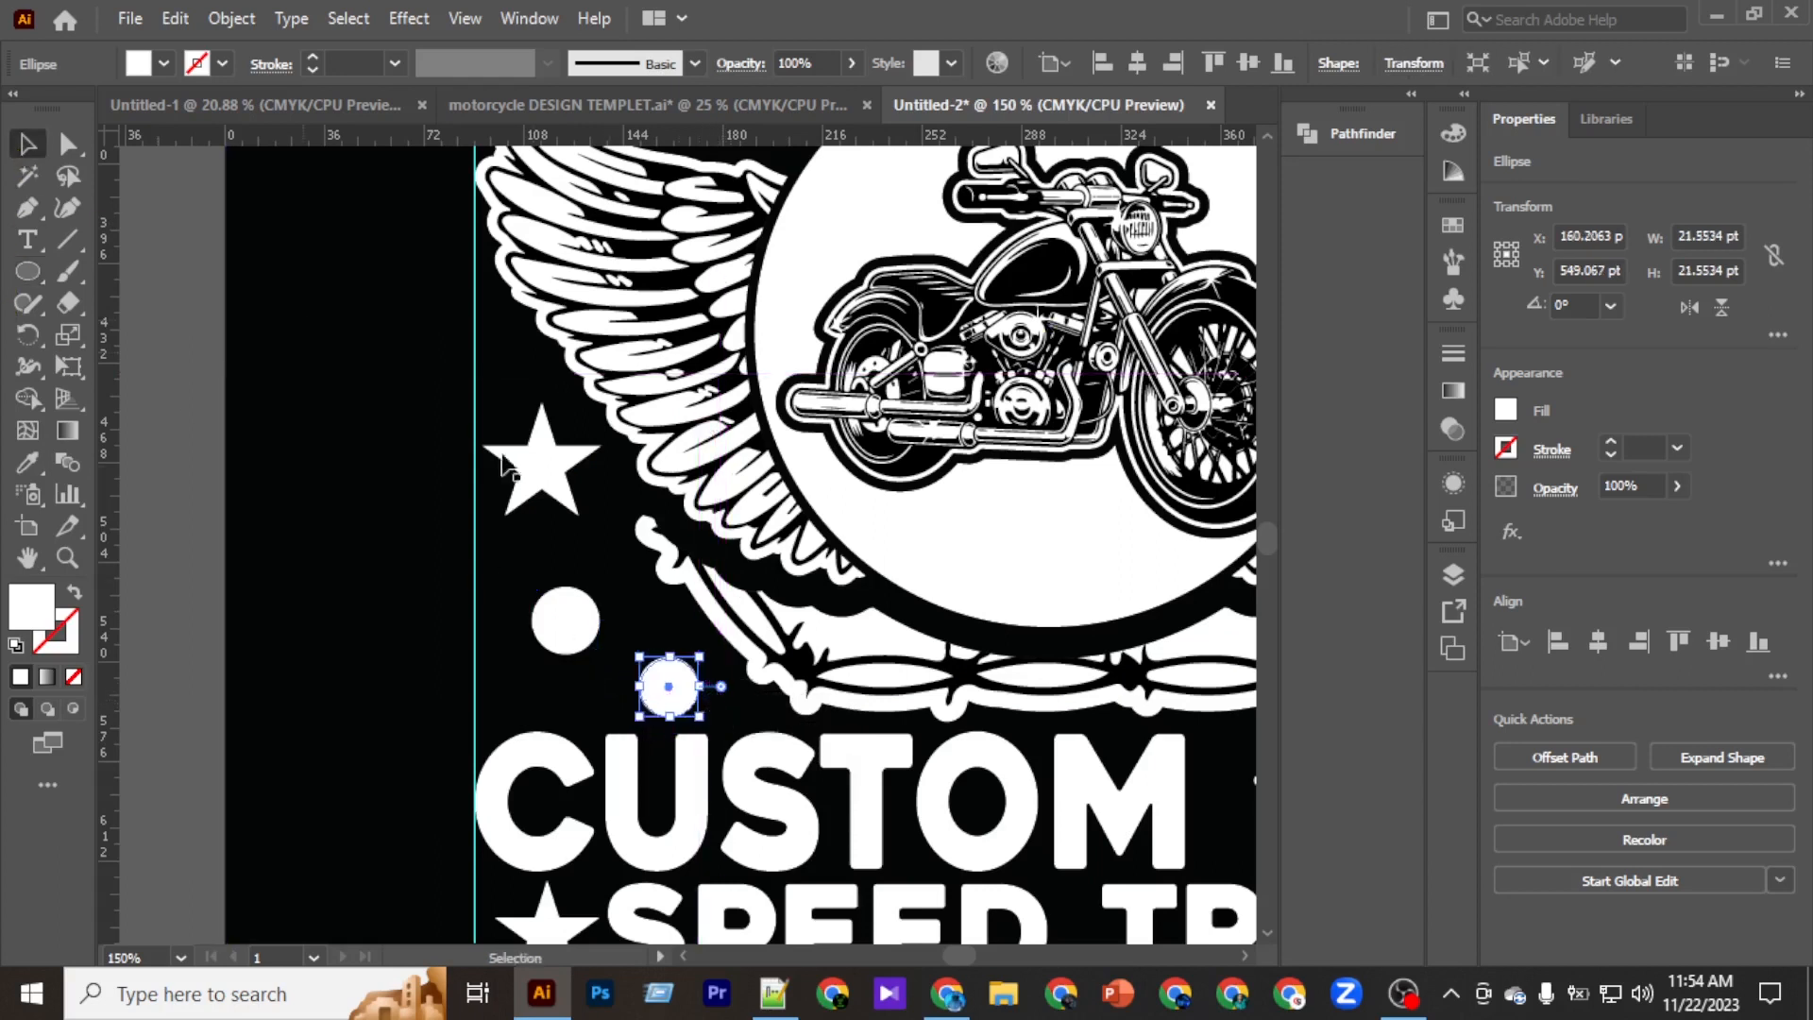
pyautogui.moveTo(563, 632); pyautogui.dragTo(534, 626)
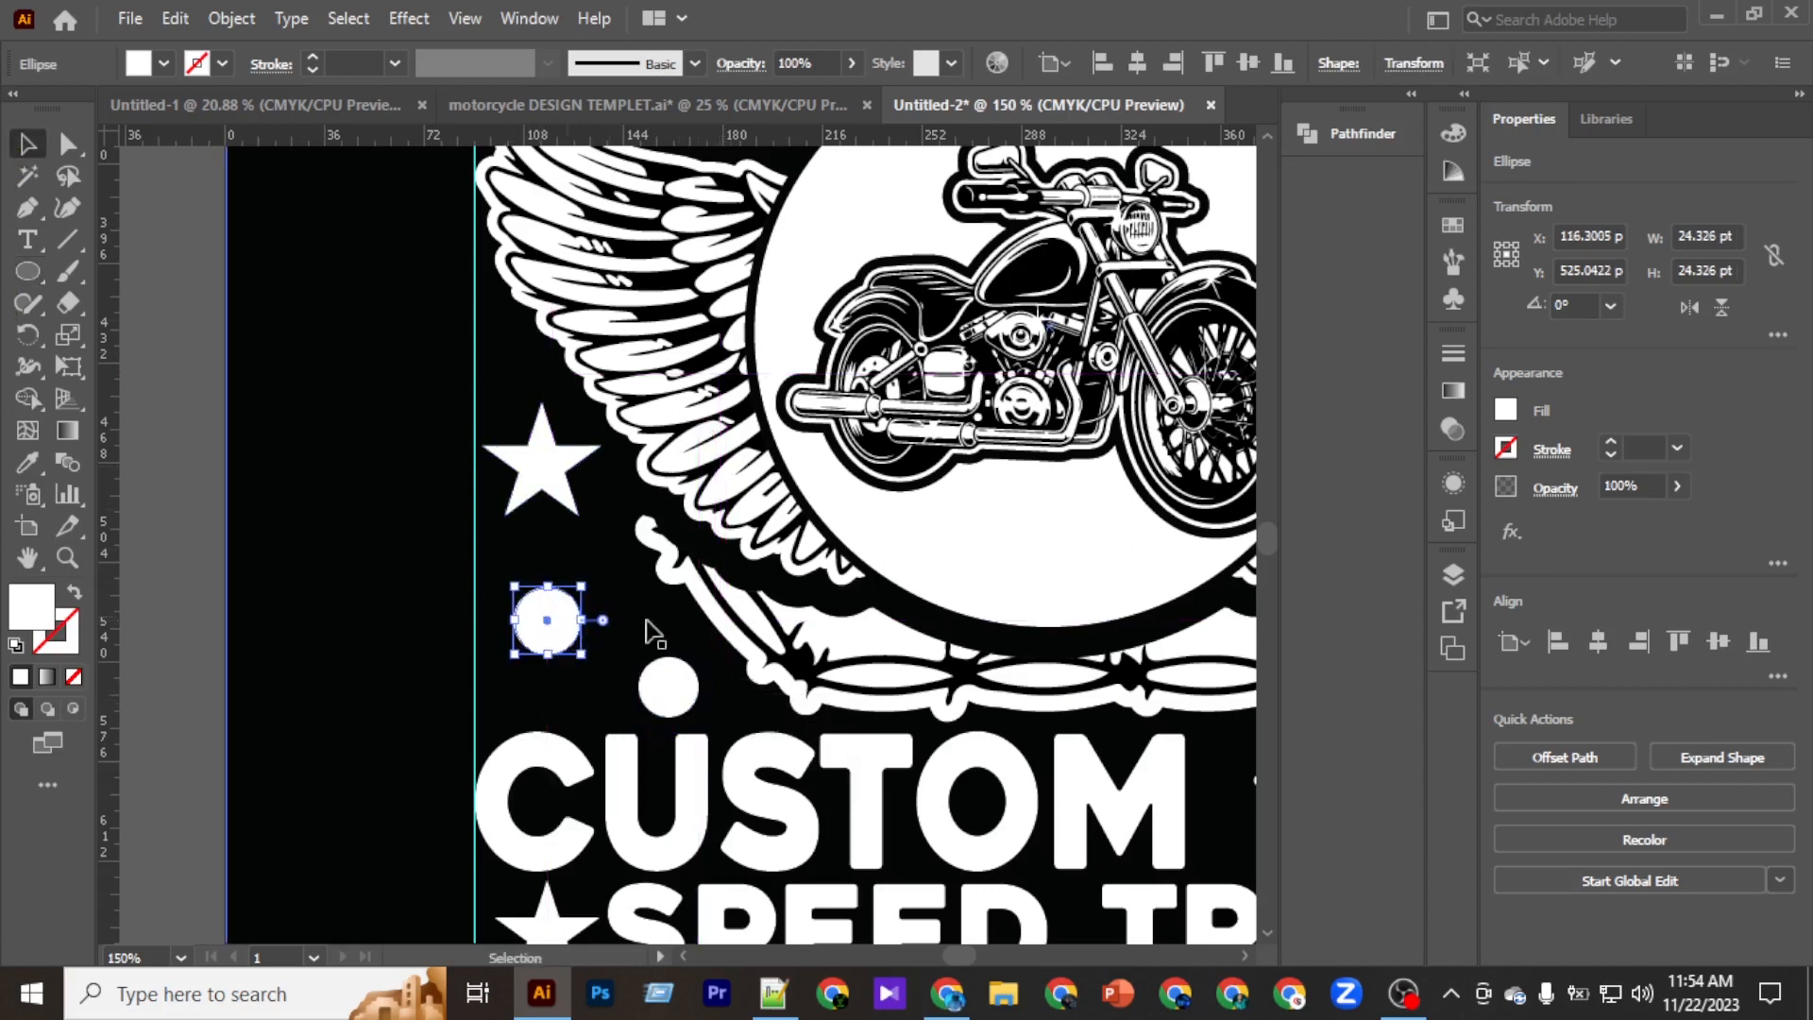
# Group the star and the two circles below the left wing.
pyautogui.hotkey('ctrl', '-')
pyautogui.hotkey('ctrl', '-')
pyautogui.click(343, 467)
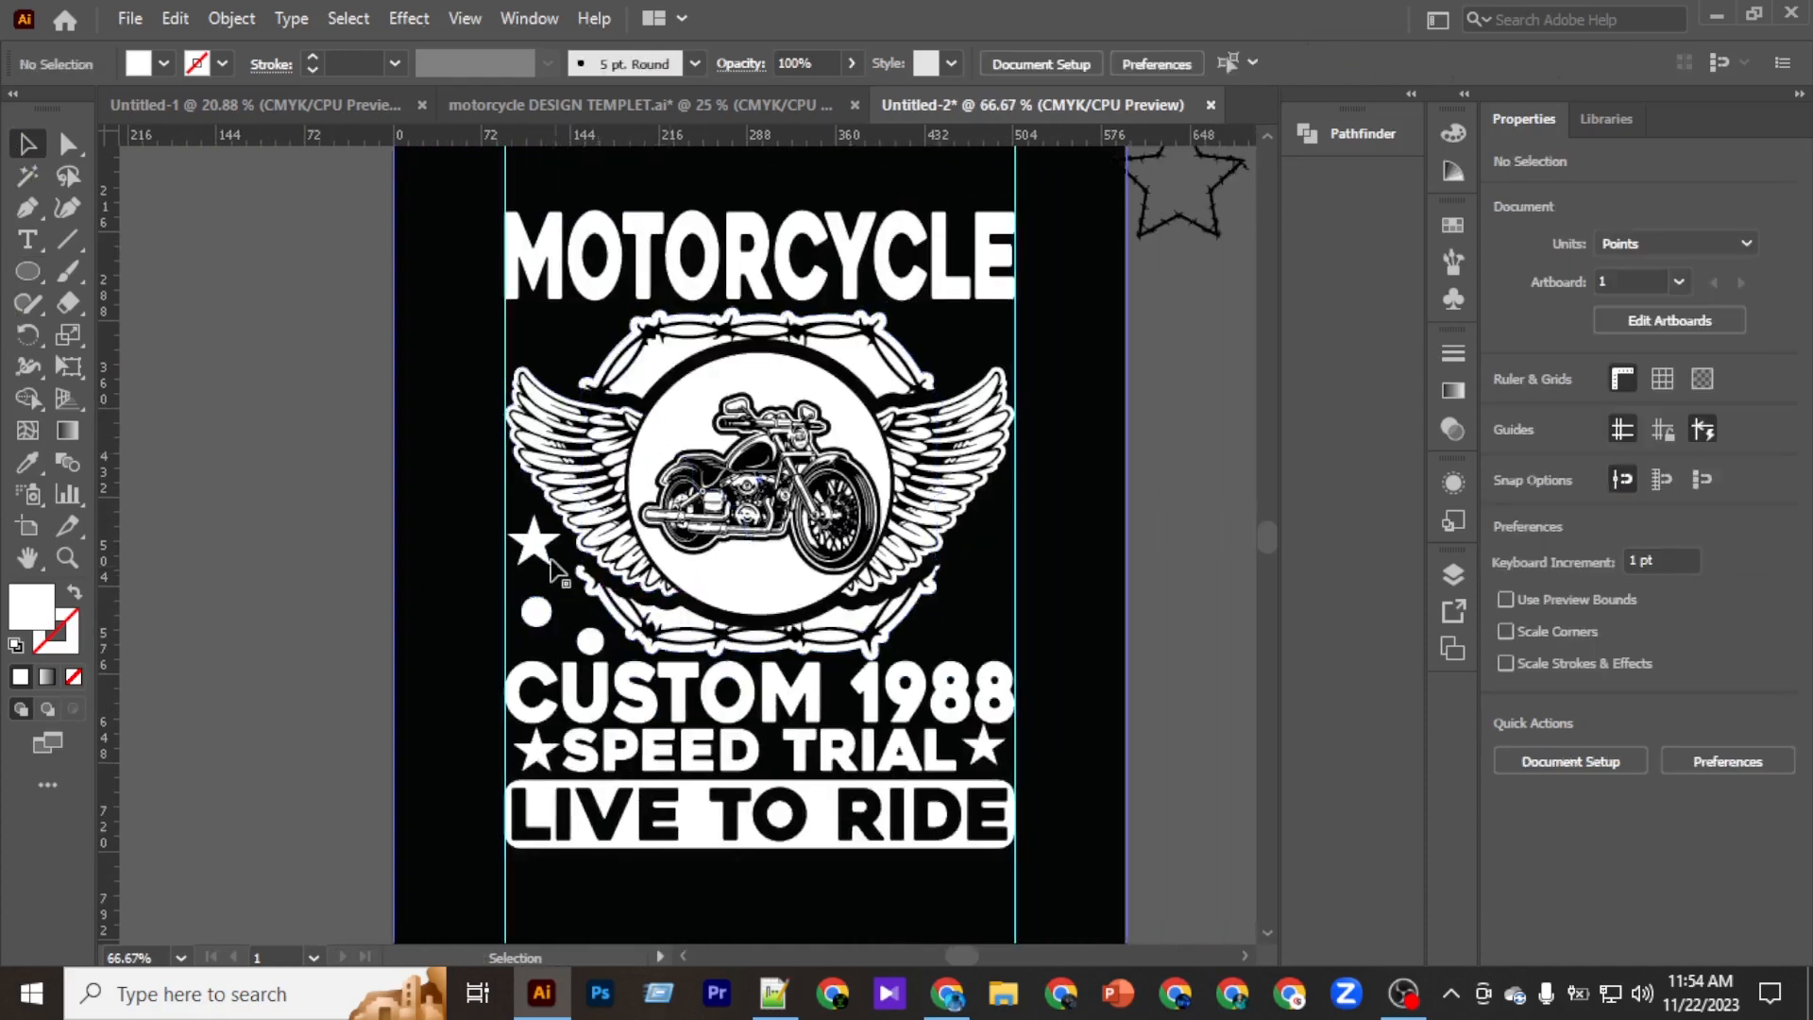
pyautogui.click(534, 541)
pyautogui.keyDown('shift'); pyautogui.click(537, 611); pyautogui.keyUp('shift')
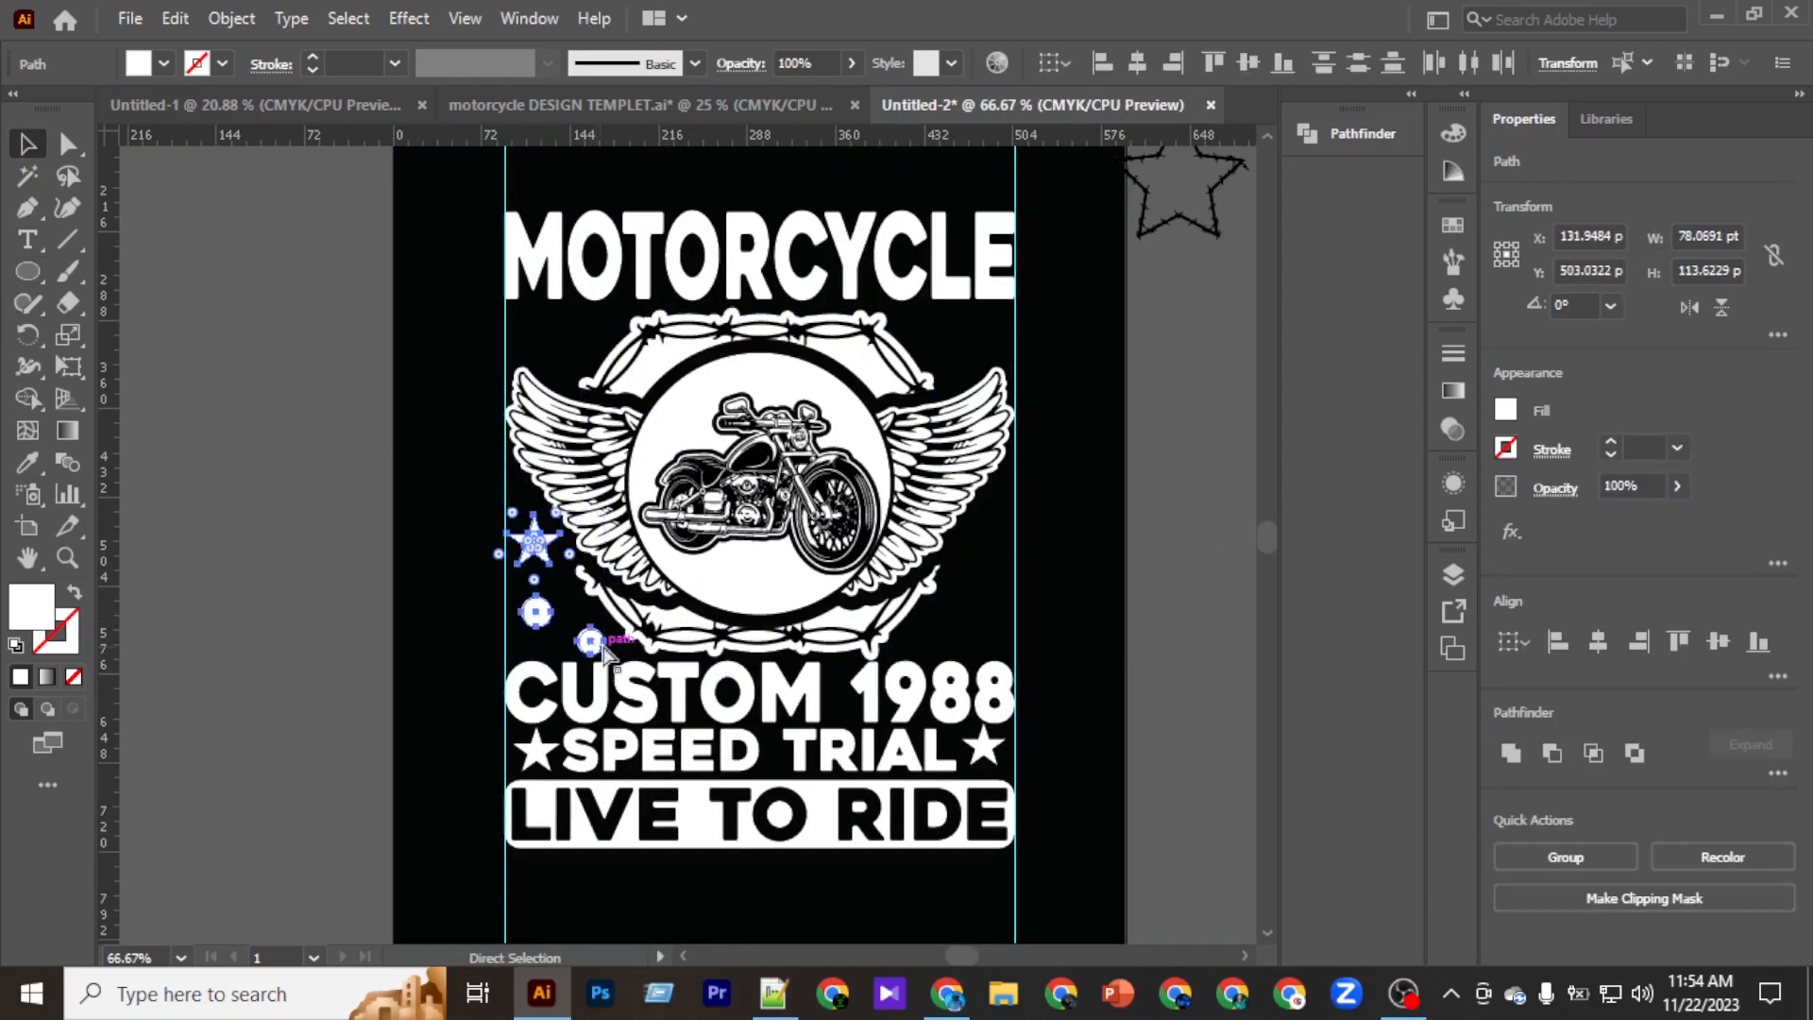
pyautogui.hotkey('ctrl', 'g')
# Create a copy of the star-and-circle group reflected across the vertical axis.
pyautogui.rightClick(543, 560)
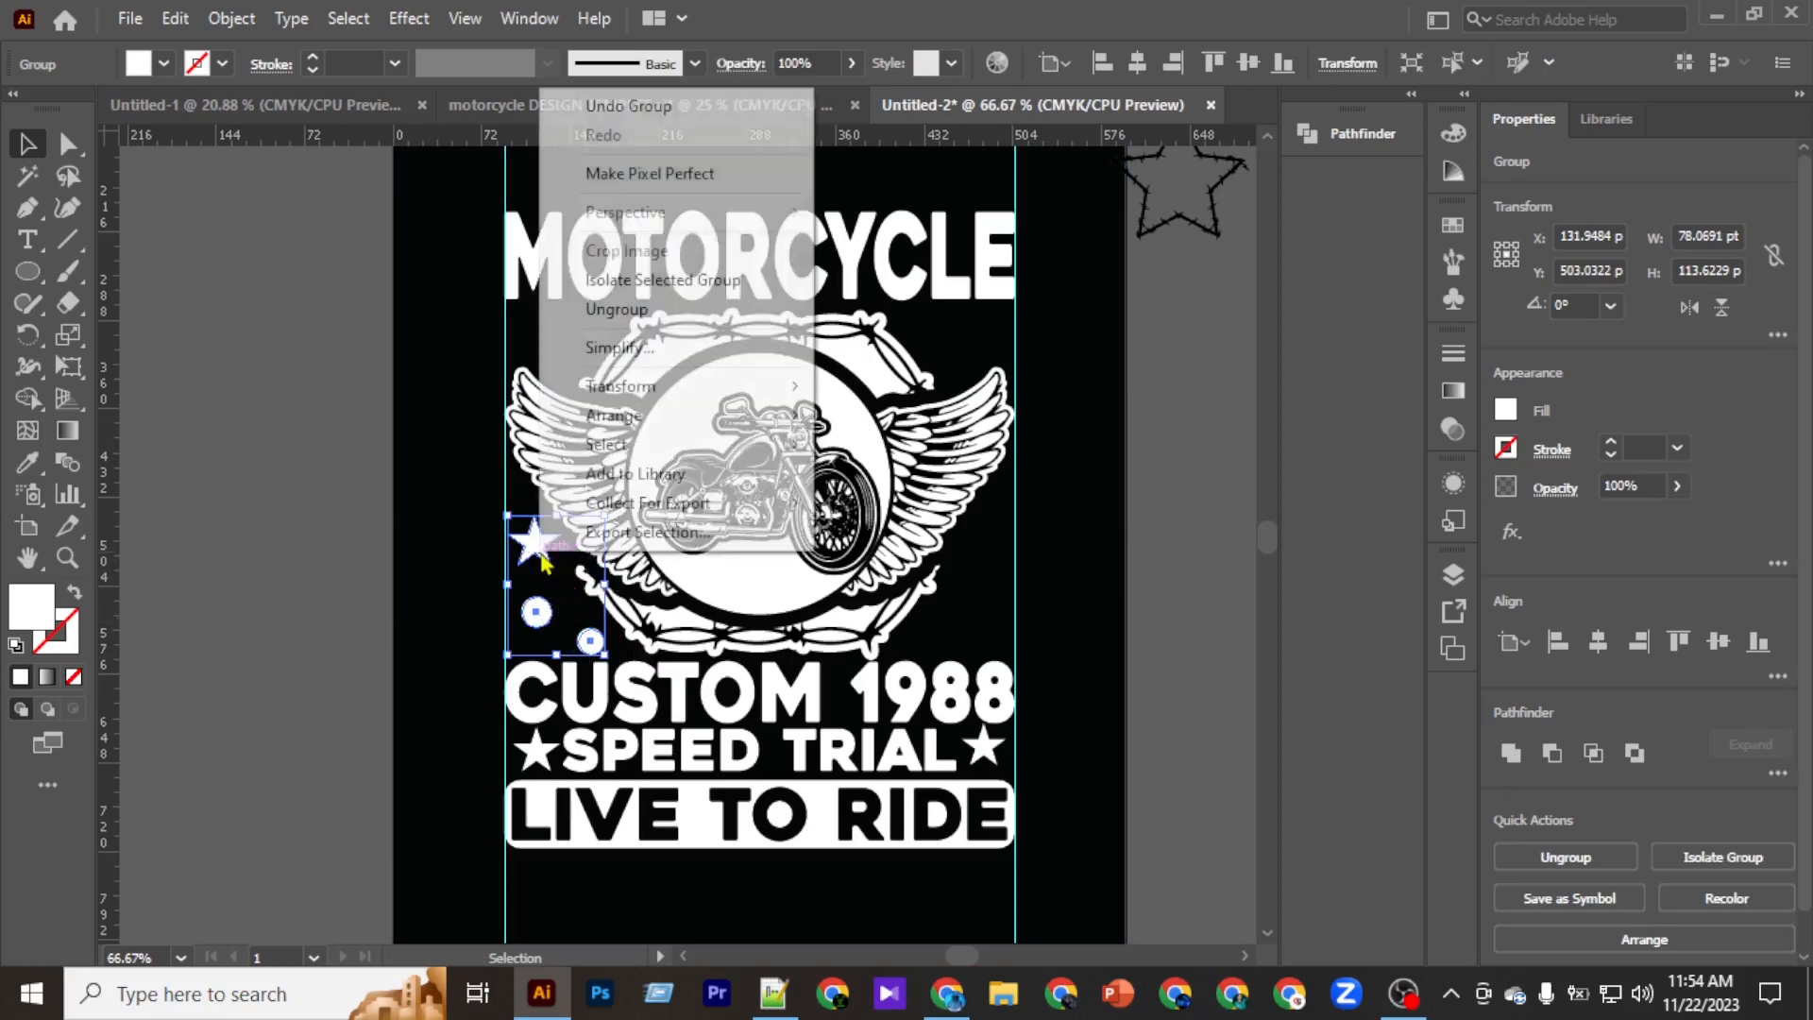
pyautogui.moveTo(609, 387)
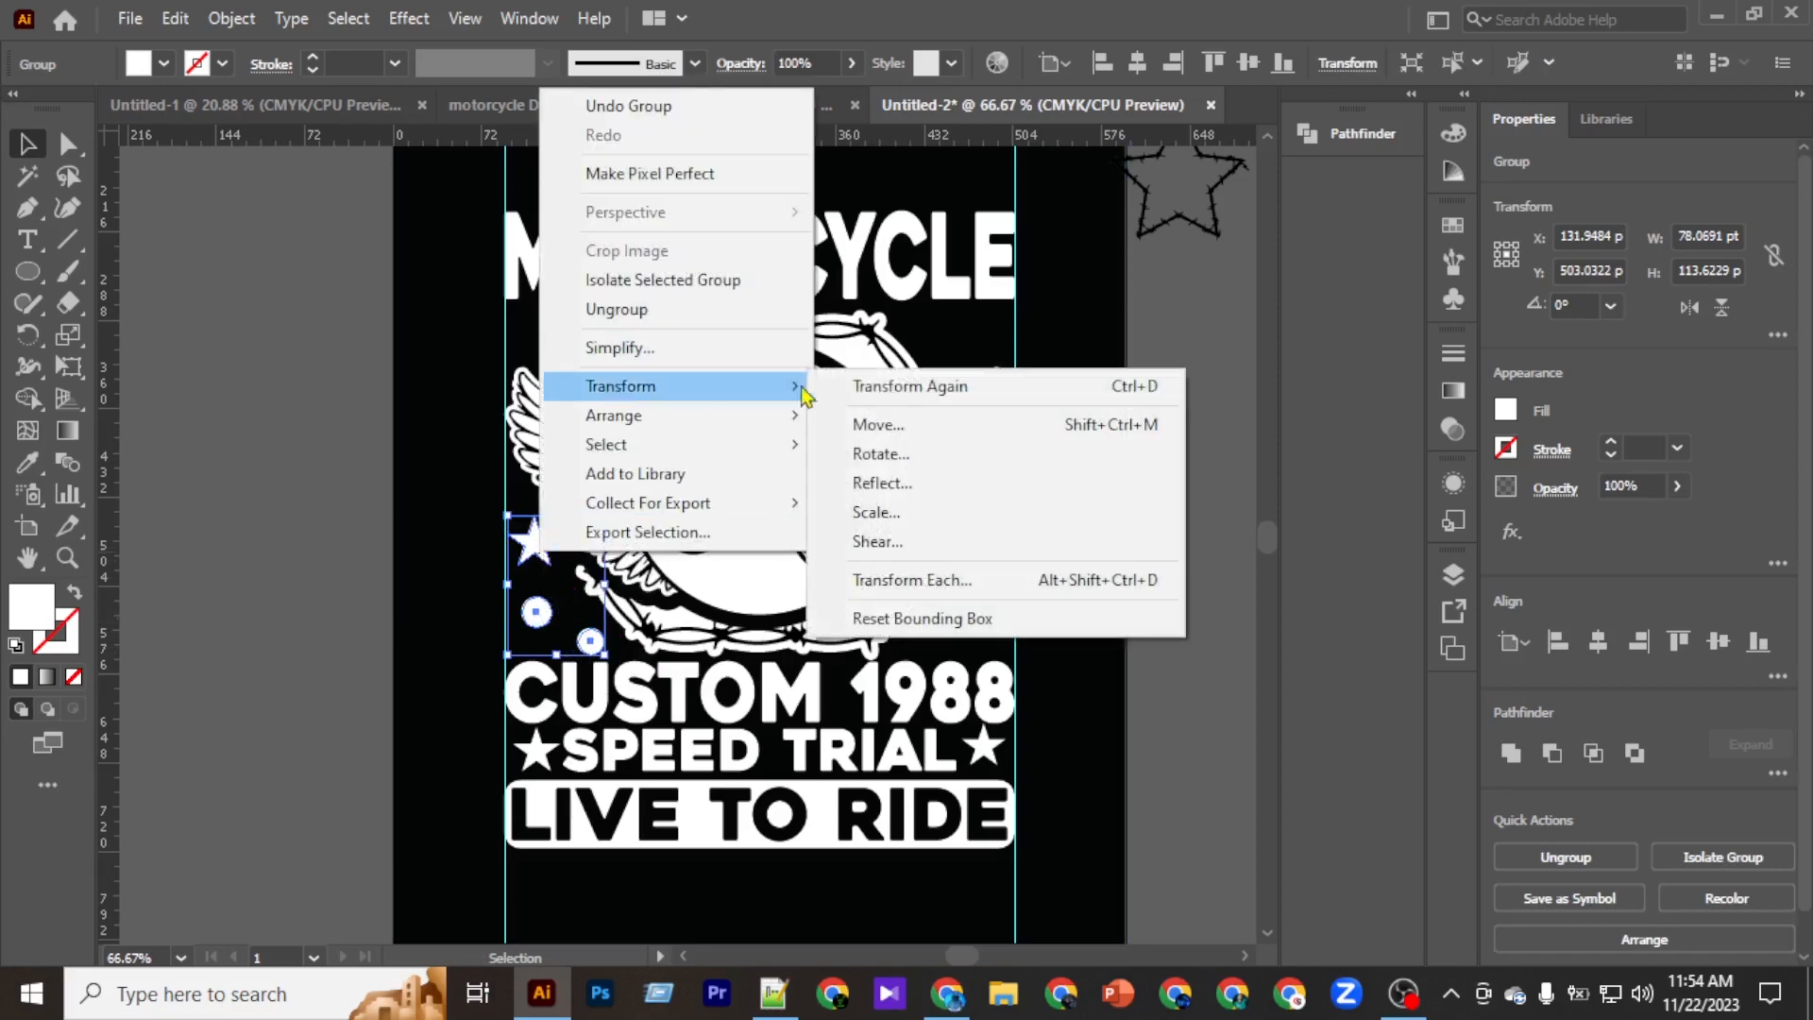
pyautogui.click(893, 485)
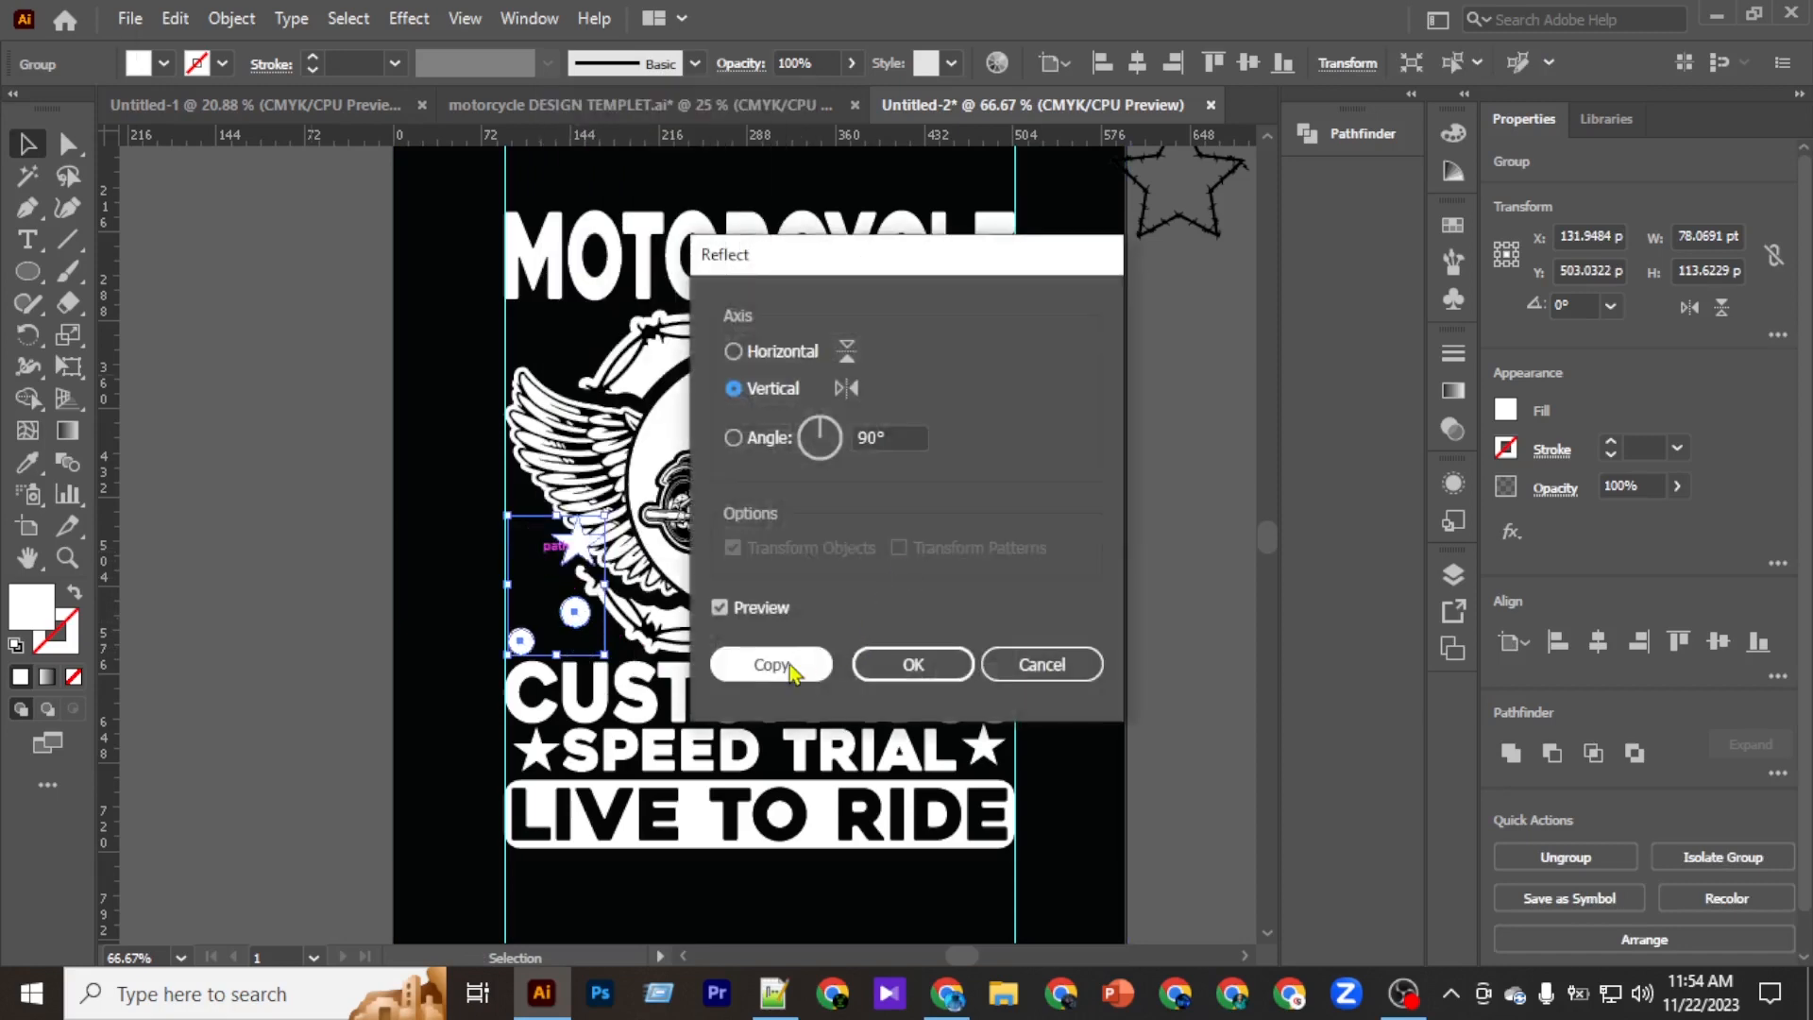
pyautogui.click(770, 665)
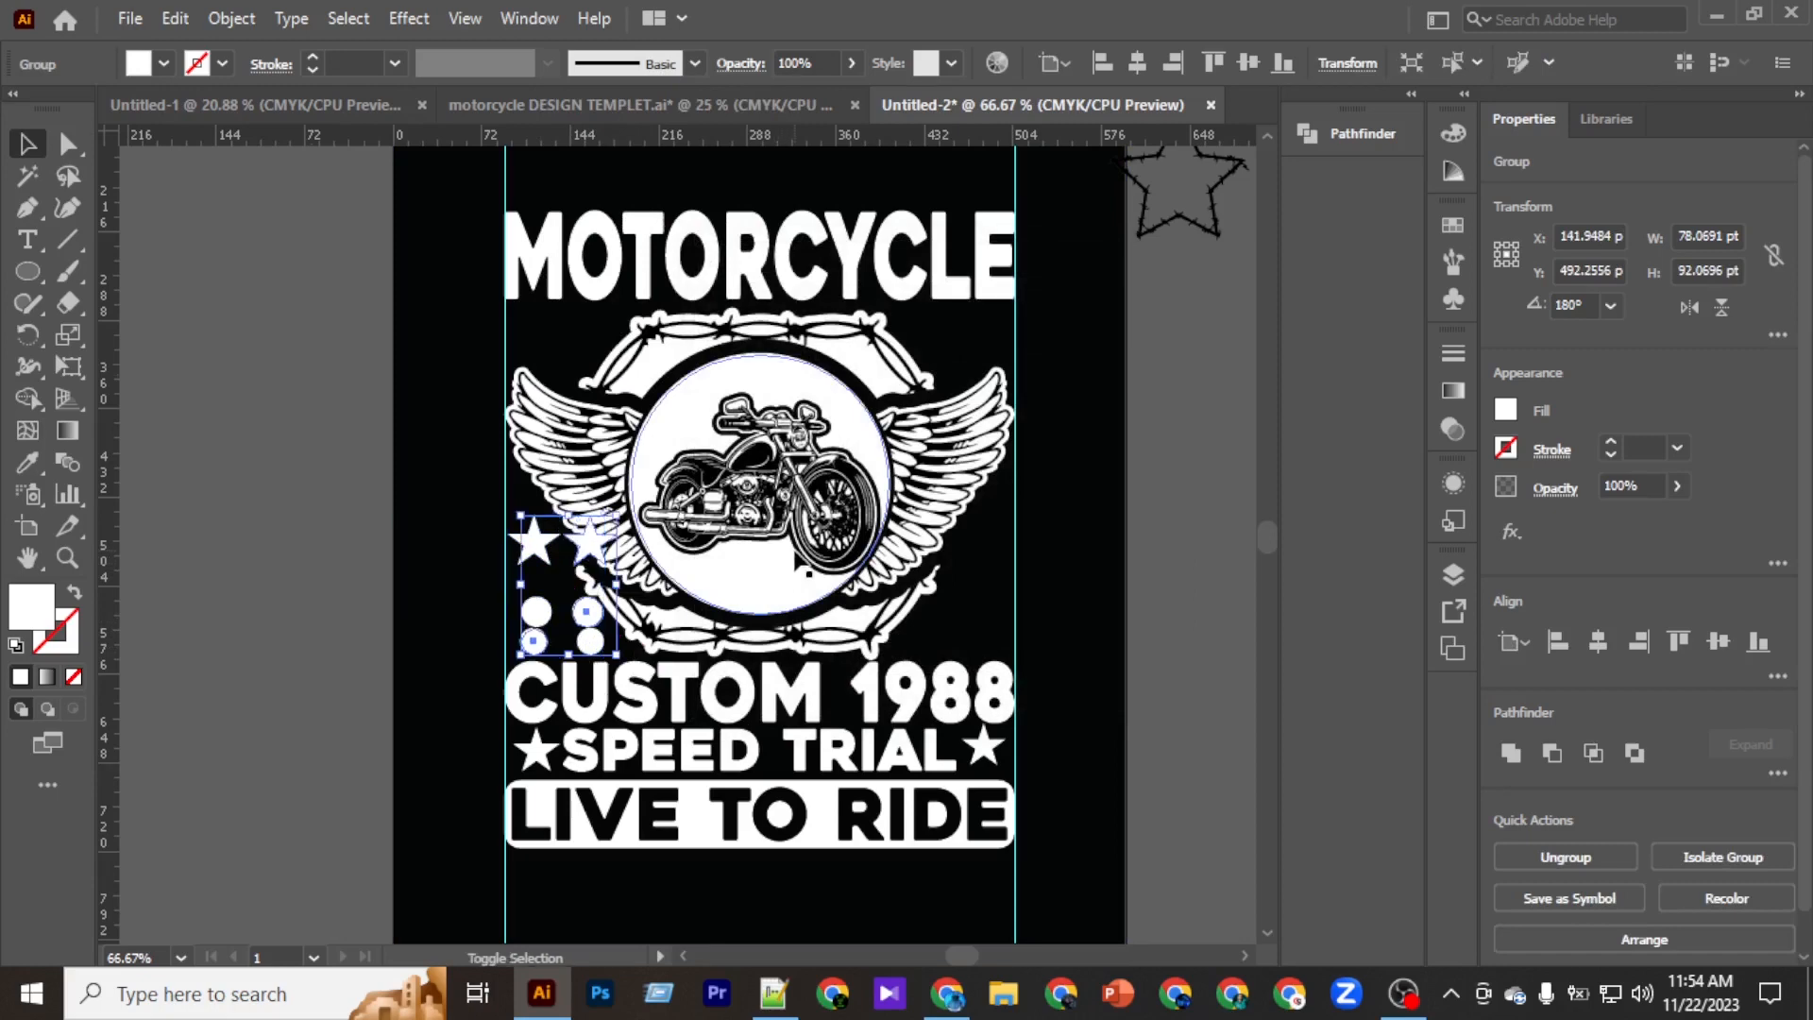
# Move the reflected group horizontally to an X position of about 462 pt, below the right wing.
pyautogui.hotkey('shift', 'Right')
pyautogui.hotkey('shift', 'Right')
pyautogui.hotkey('shift', 'Right')
pyautogui.hotkey('shift', 'Right')
pyautogui.hotkey('shift', 'Right')
pyautogui.hotkey('shift', 'Right')
pyautogui.hotkey('shift', 'Right')
pyautogui.hotkey('shift', 'Right')
pyautogui.hotkey('shift', 'Right')
pyautogui.hotkey('shift', 'Right')
pyautogui.hotkey('shift', 'Right')
pyautogui.hotkey('shift', 'Right')
pyautogui.hotkey('shift', 'Right')
pyautogui.hotkey('shift', 'Right')
pyautogui.hotkey('shift', 'Right')
pyautogui.hotkey('shift', 'Right')
pyautogui.hotkey('shift', 'Right')
pyautogui.hotkey('shift', 'Right')
pyautogui.hotkey('shift', 'Right')
pyautogui.hotkey('shift', 'Right')
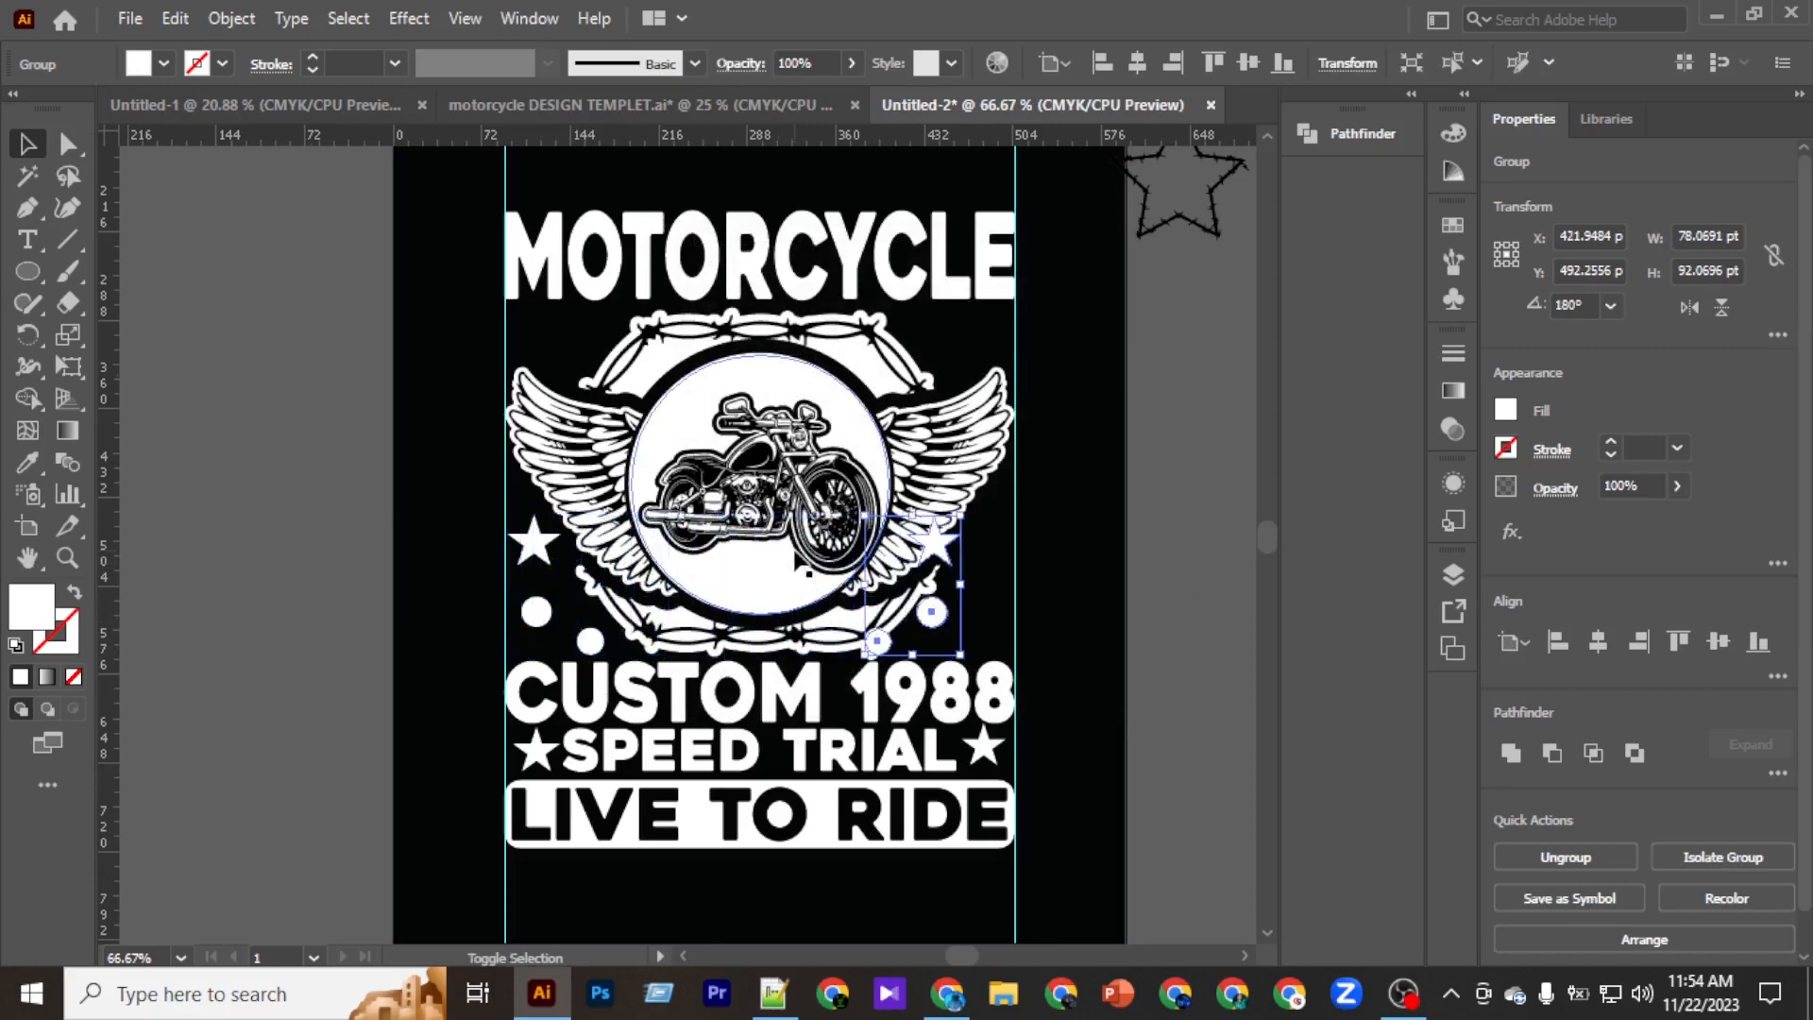
pyautogui.hotkey('shift', 'Right')
pyautogui.hotkey('shift', 'Right')
pyautogui.hotkey('shift', 'Right')
pyautogui.hotkey('shift', 'Right')
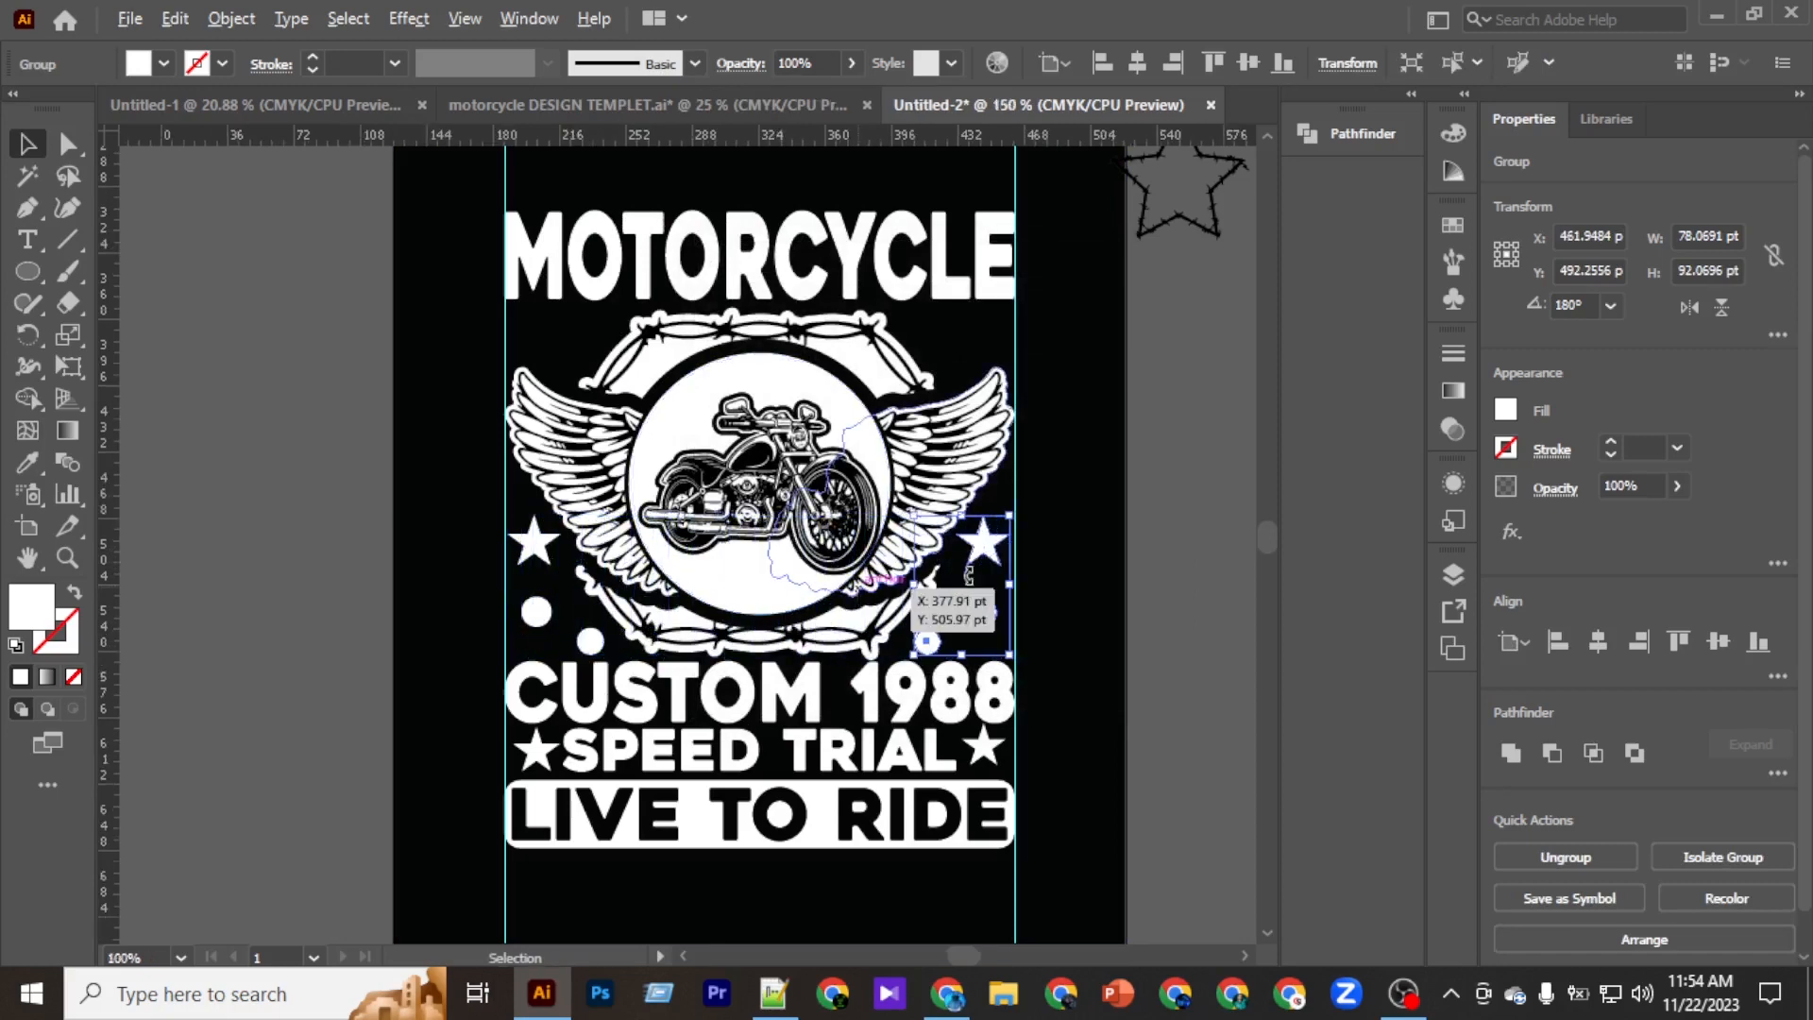
pyautogui.scroll(2, 858, 586)
pyautogui.scroll(-2, 557, 580)
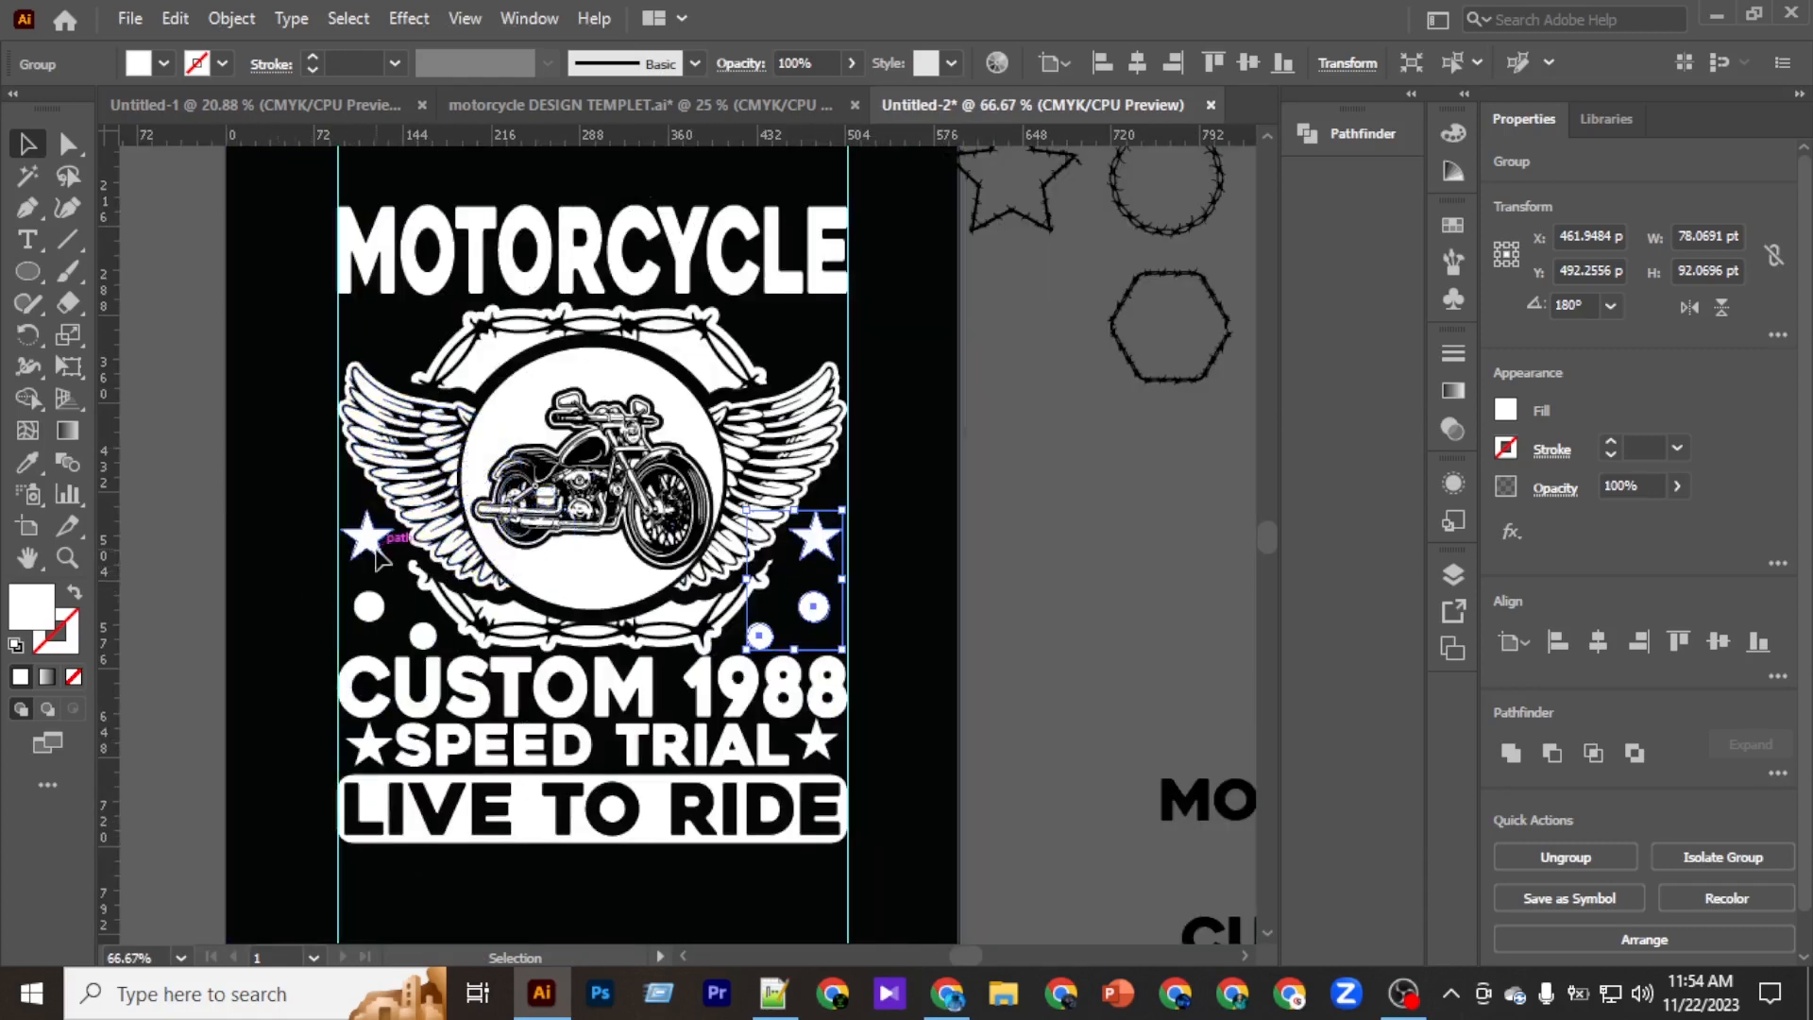
# Group the left and right star-and-circle sets together and centre them horizontally on the artboard.
pyautogui.keyDown('shift'); pyautogui.click(369, 606); pyautogui.keyUp('shift')
pyautogui.hotkey('ctrl', 'g')
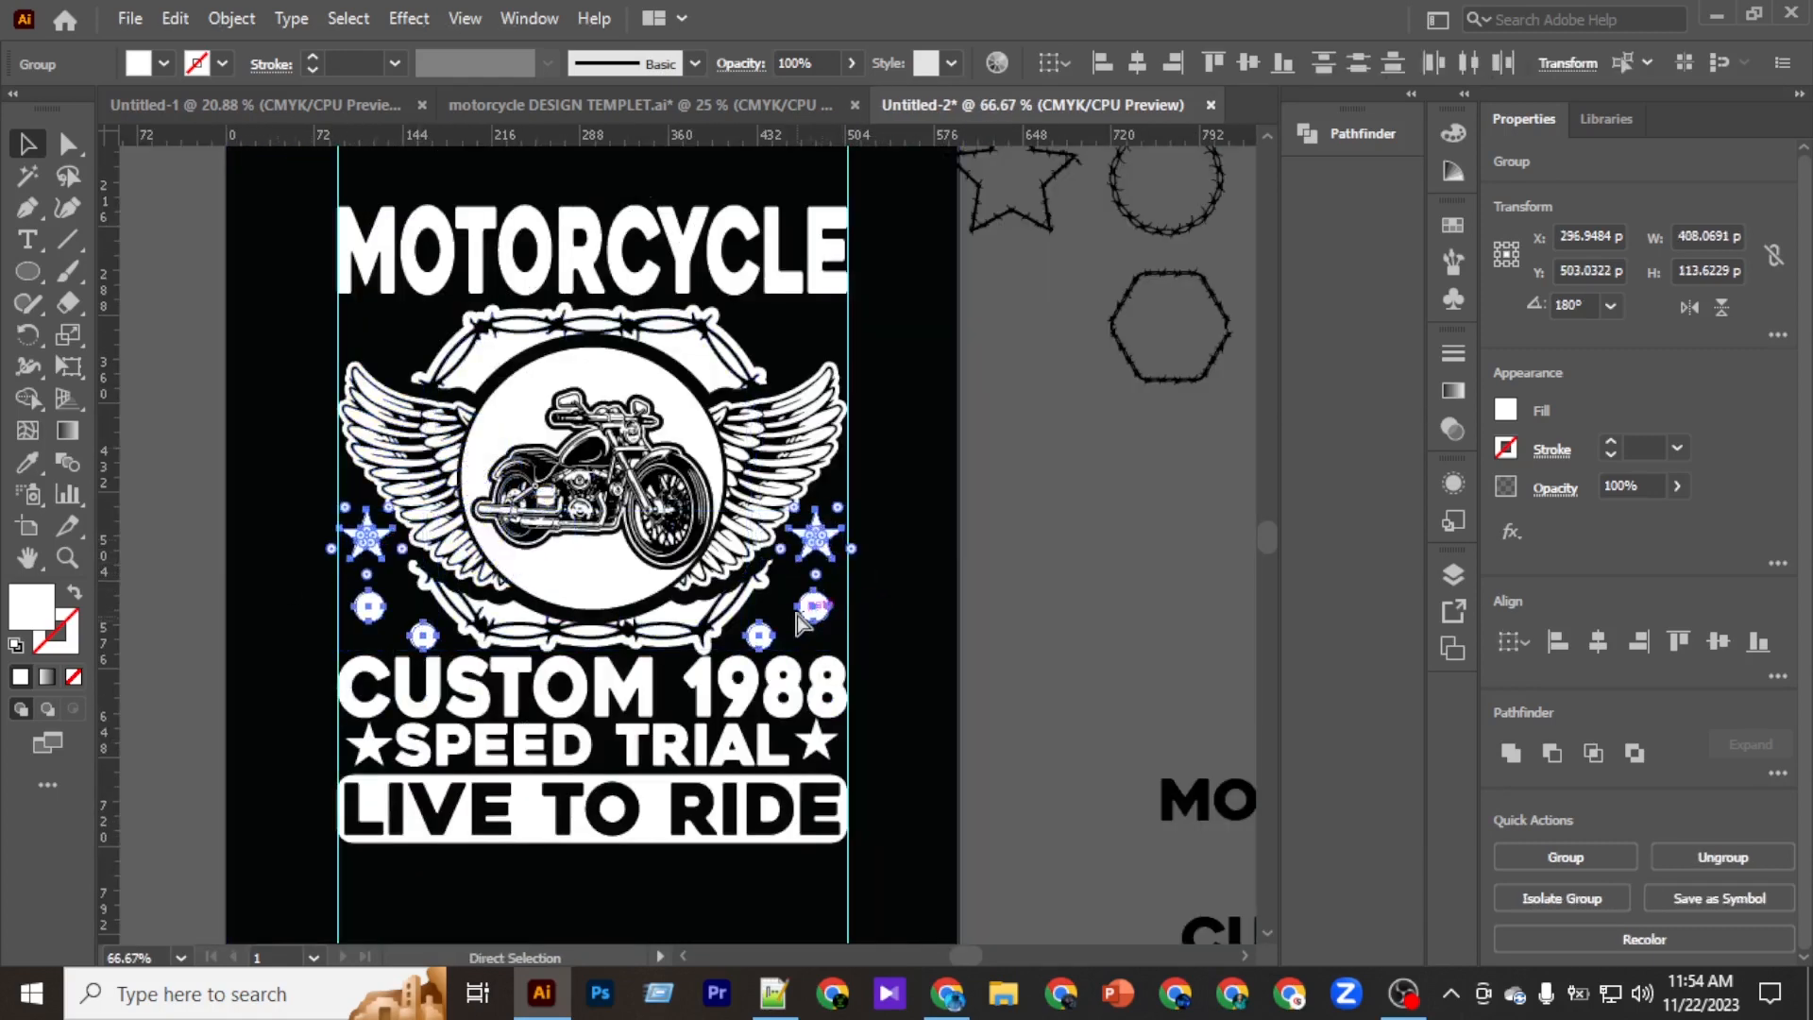
pyautogui.click(976, 416)
pyautogui.scroll(1, 850, 579)
# Try to place a smaller copy of the star-and-circle group, about 351 pt wide, above the wings and nudge it up about 15 pt.
pyautogui.click(819, 592)
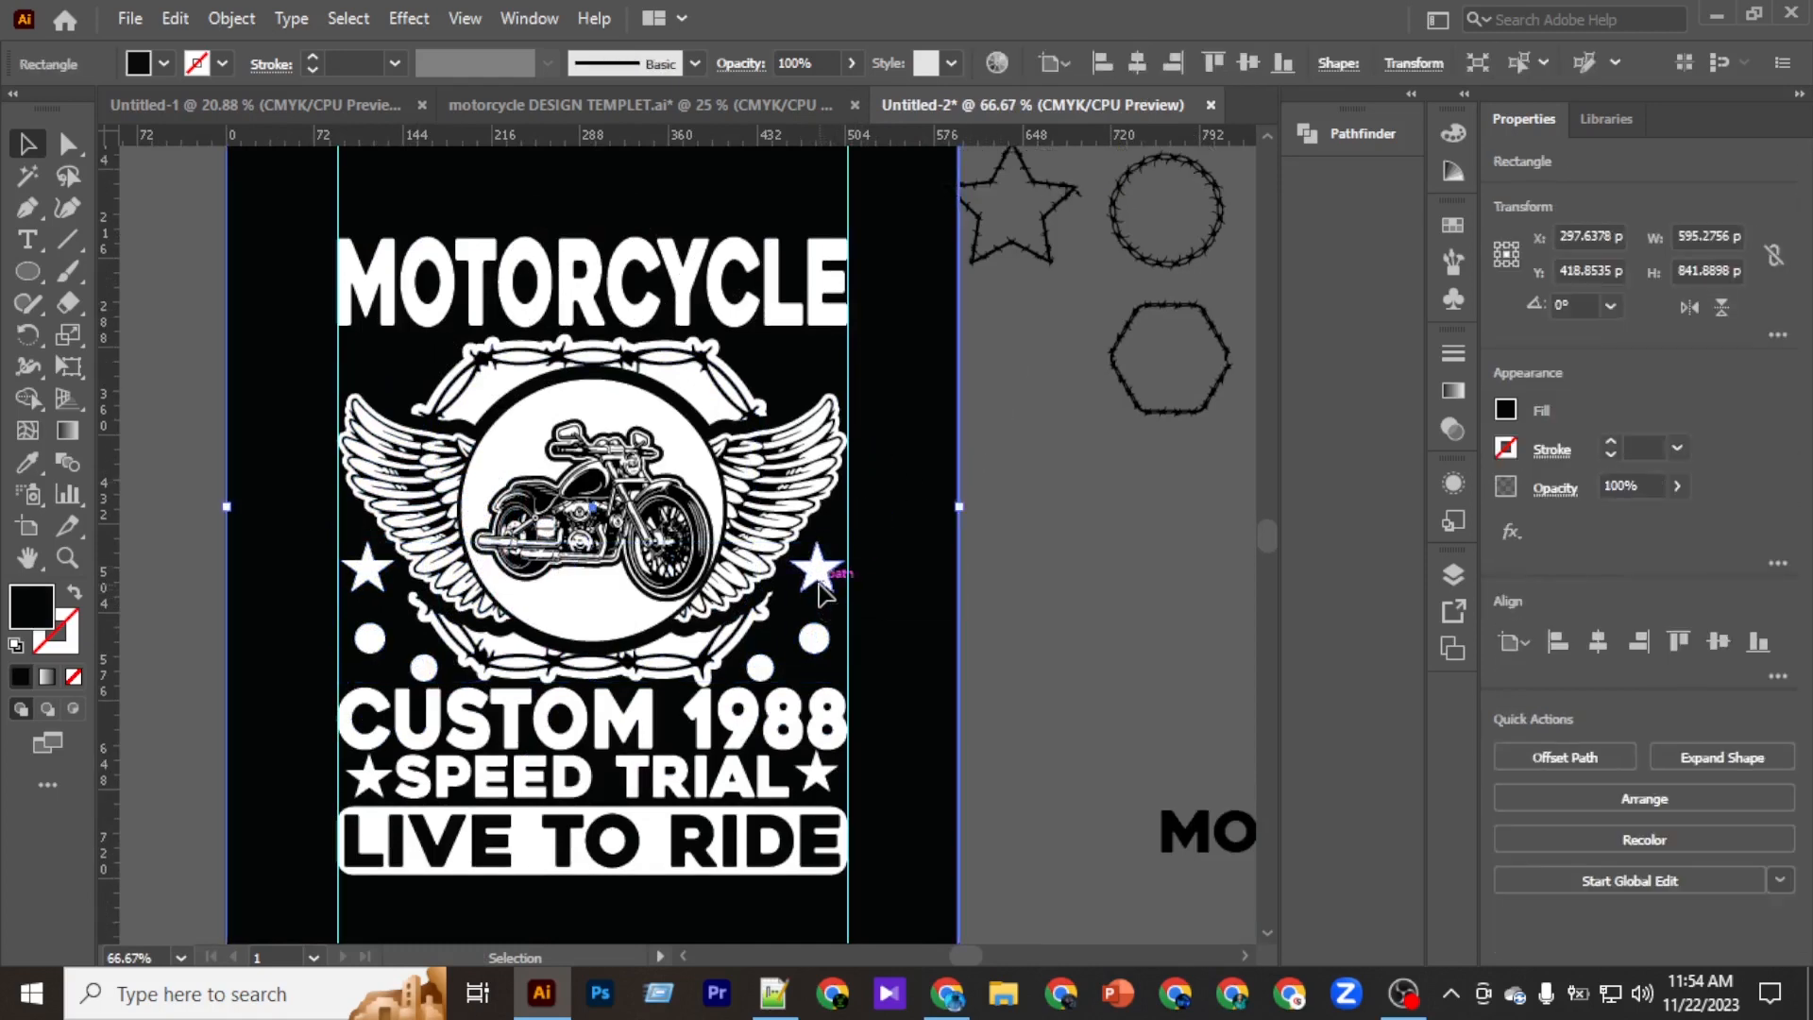
pyautogui.moveTo(819, 590); pyautogui.dragTo(807, 396)
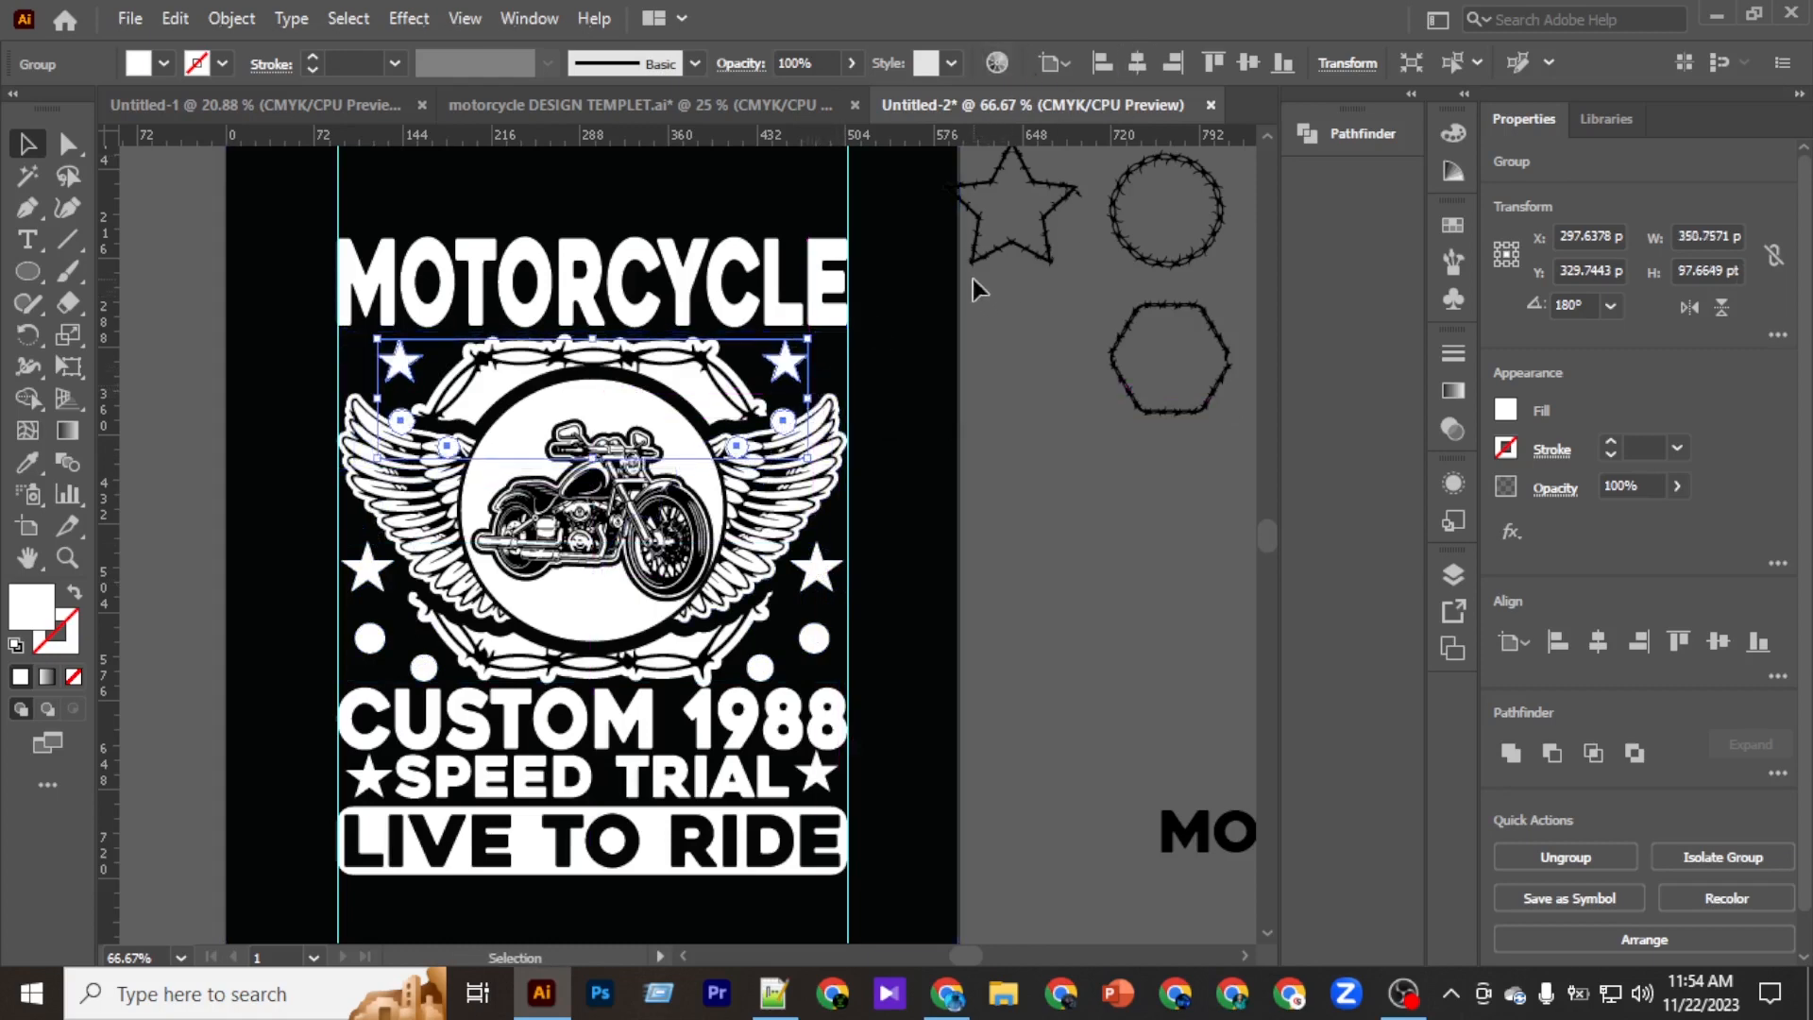
pyautogui.press('Up')
pyautogui.press('Up')
pyautogui.press('Up')
pyautogui.press('Up')
pyautogui.press('Up')
pyautogui.press('Up')
pyautogui.press('Up')
pyautogui.press('Up')
pyautogui.press('Up')
pyautogui.press('Up')
pyautogui.press('Up')
pyautogui.press('Up')
pyautogui.press('Up')
pyautogui.press('Up')
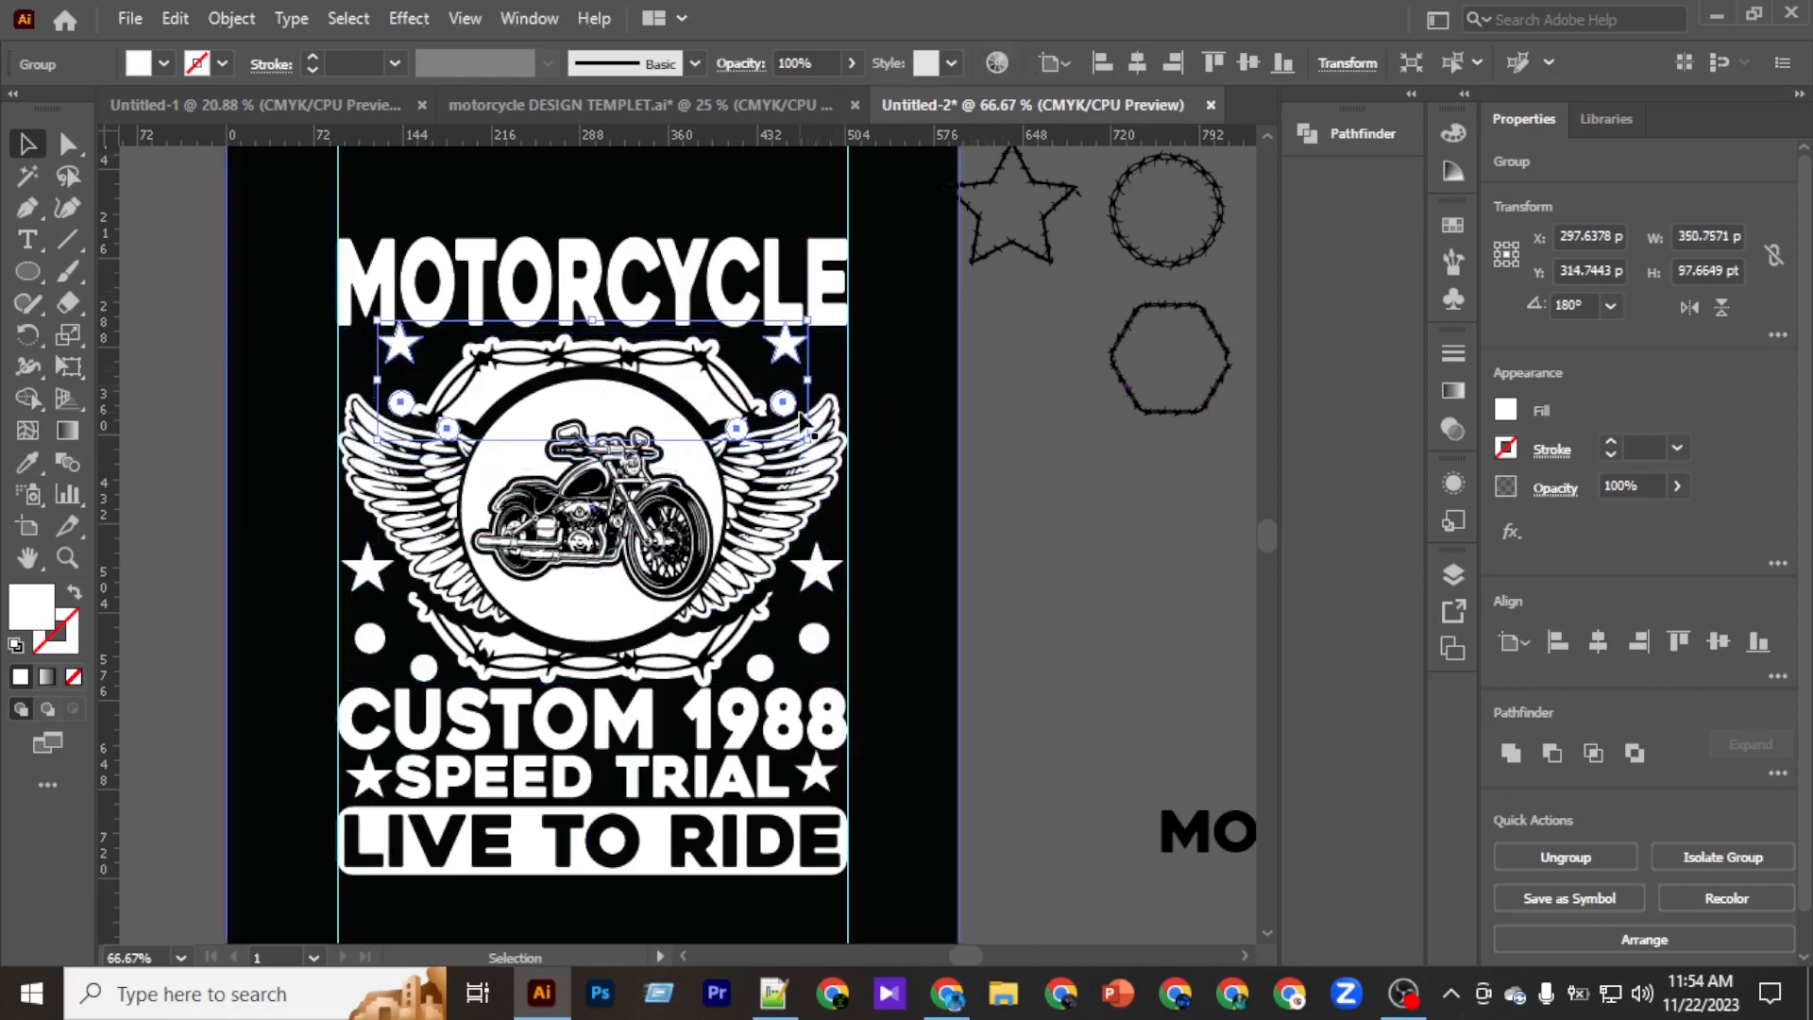
# Isolate the upper star-and-circle copy and try to nudge its right set up 1 pt.
pyautogui.doubleClick(789, 412)
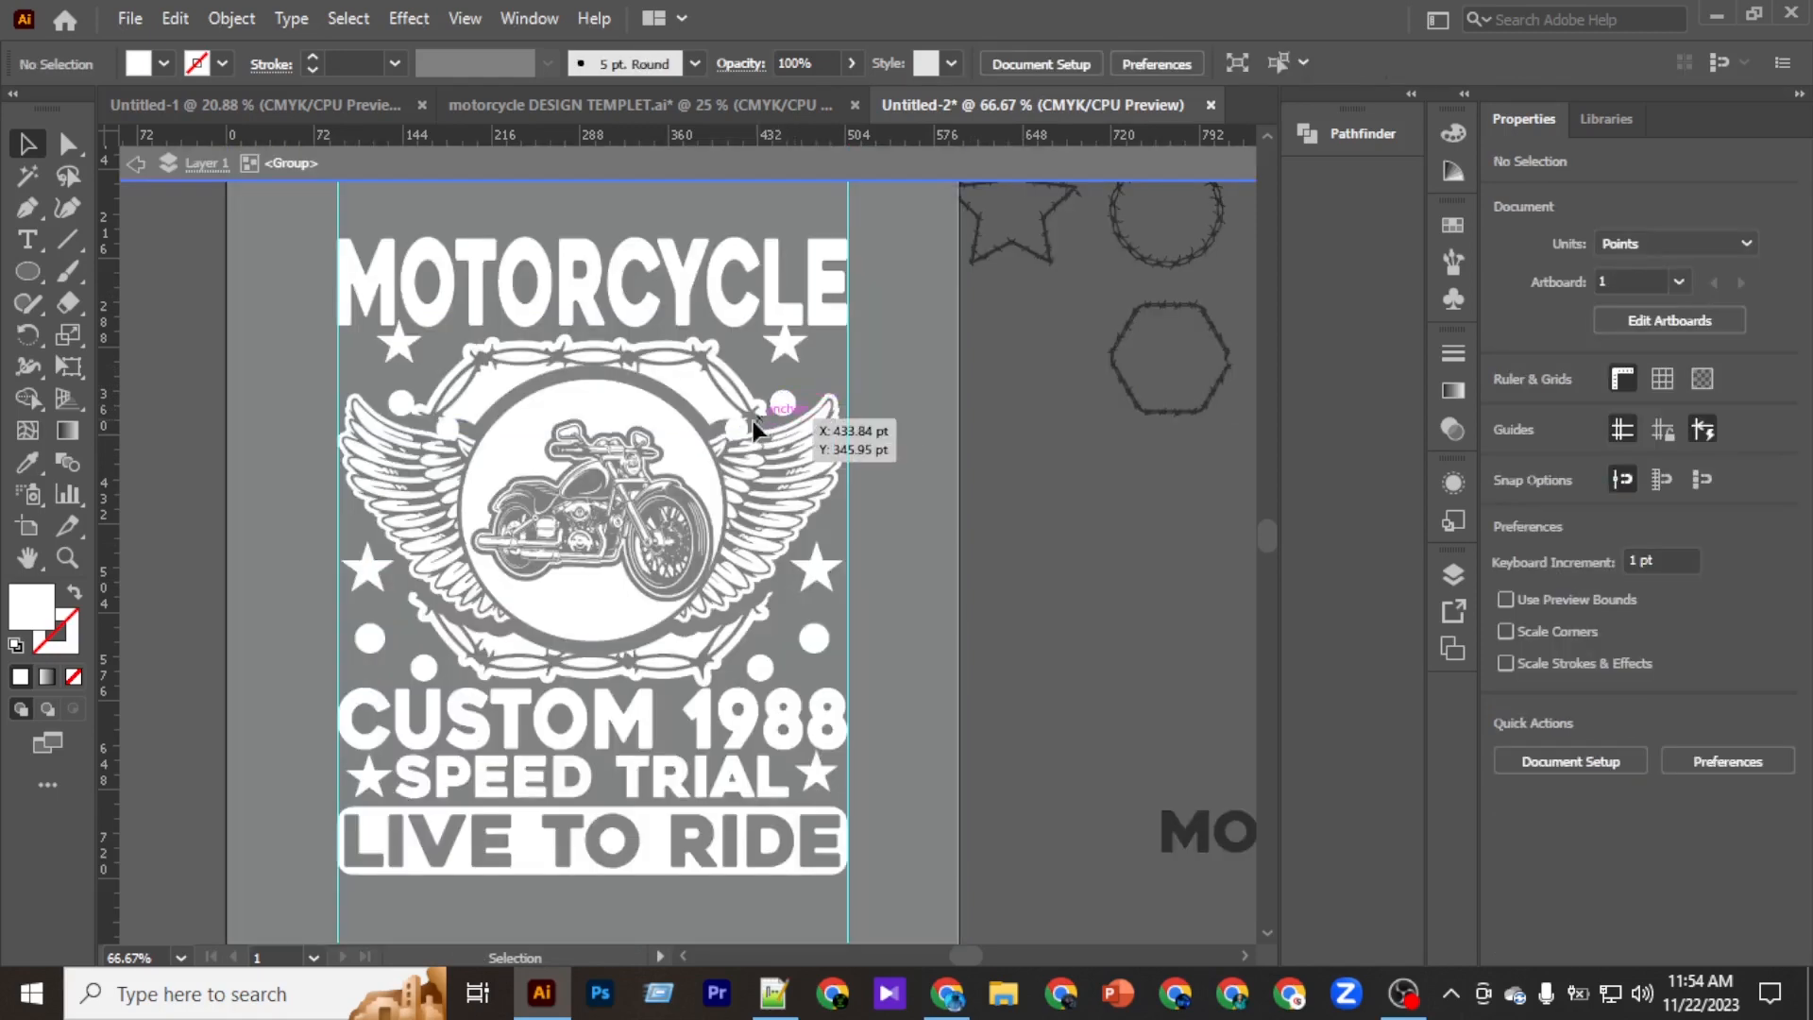
pyautogui.click(755, 429)
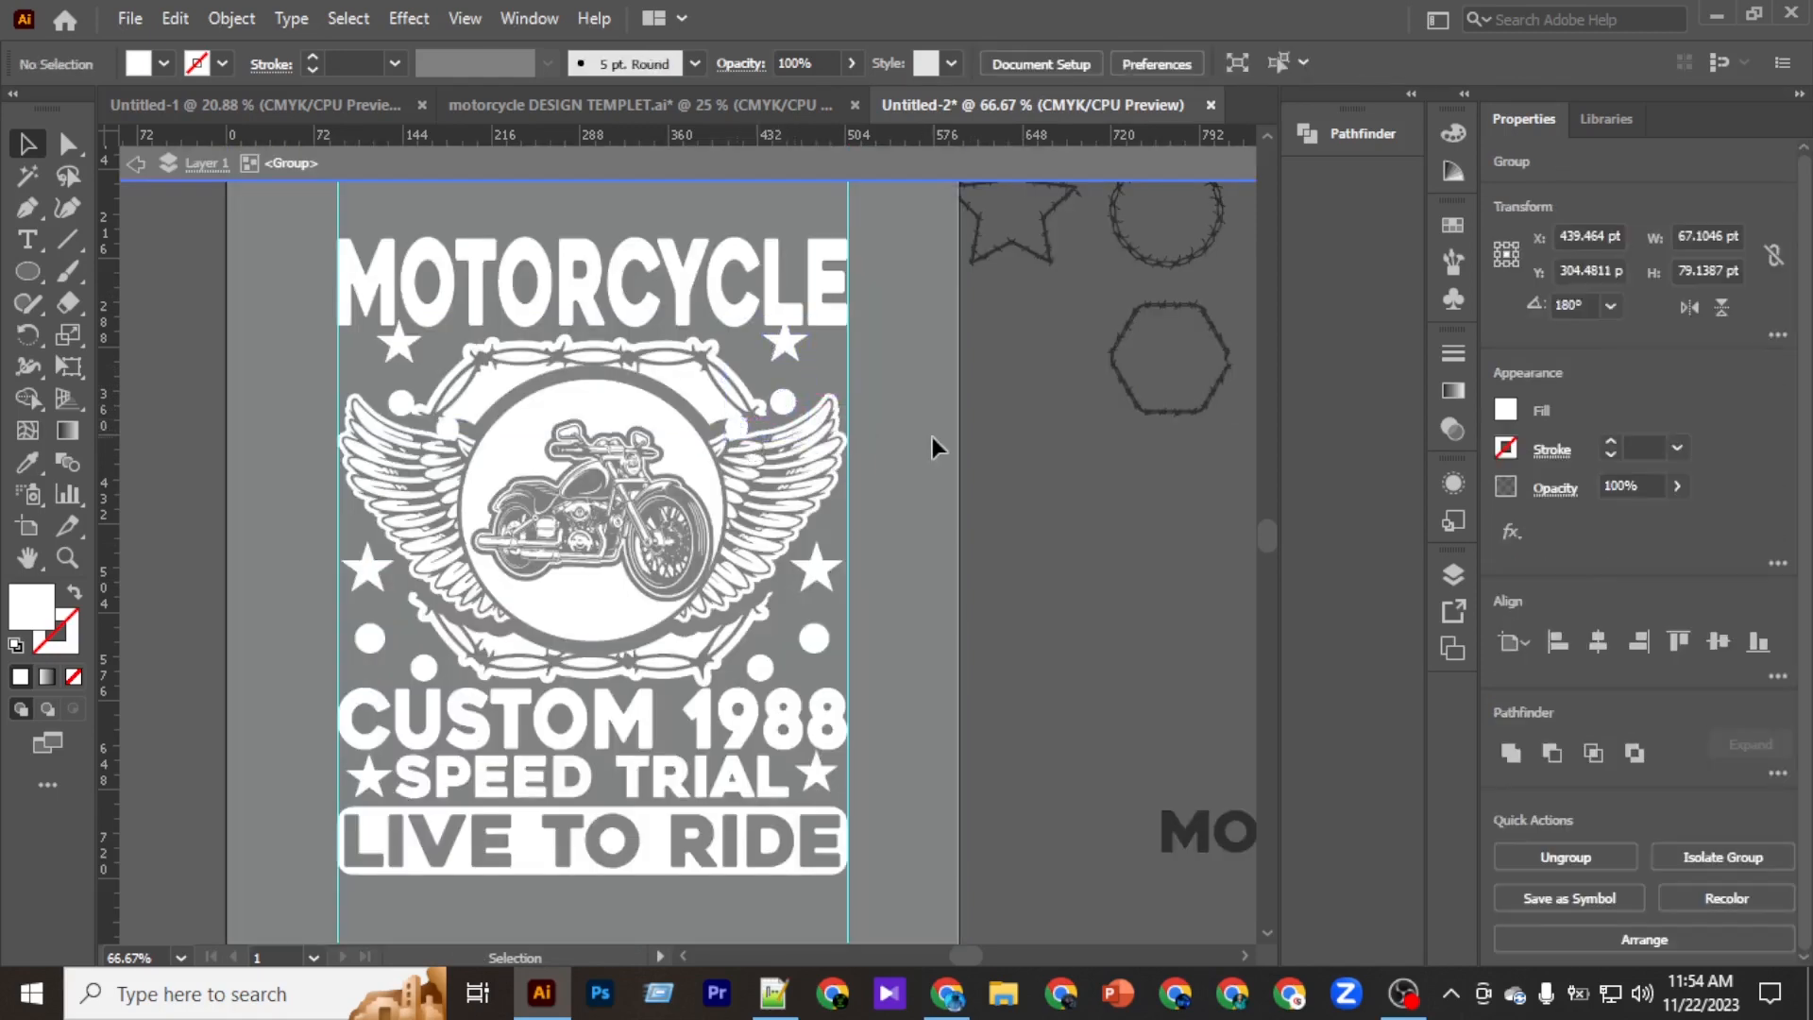
pyautogui.doubleClick(932, 436)
pyautogui.click(898, 449)
pyautogui.hscroll(-1, 566, 362)
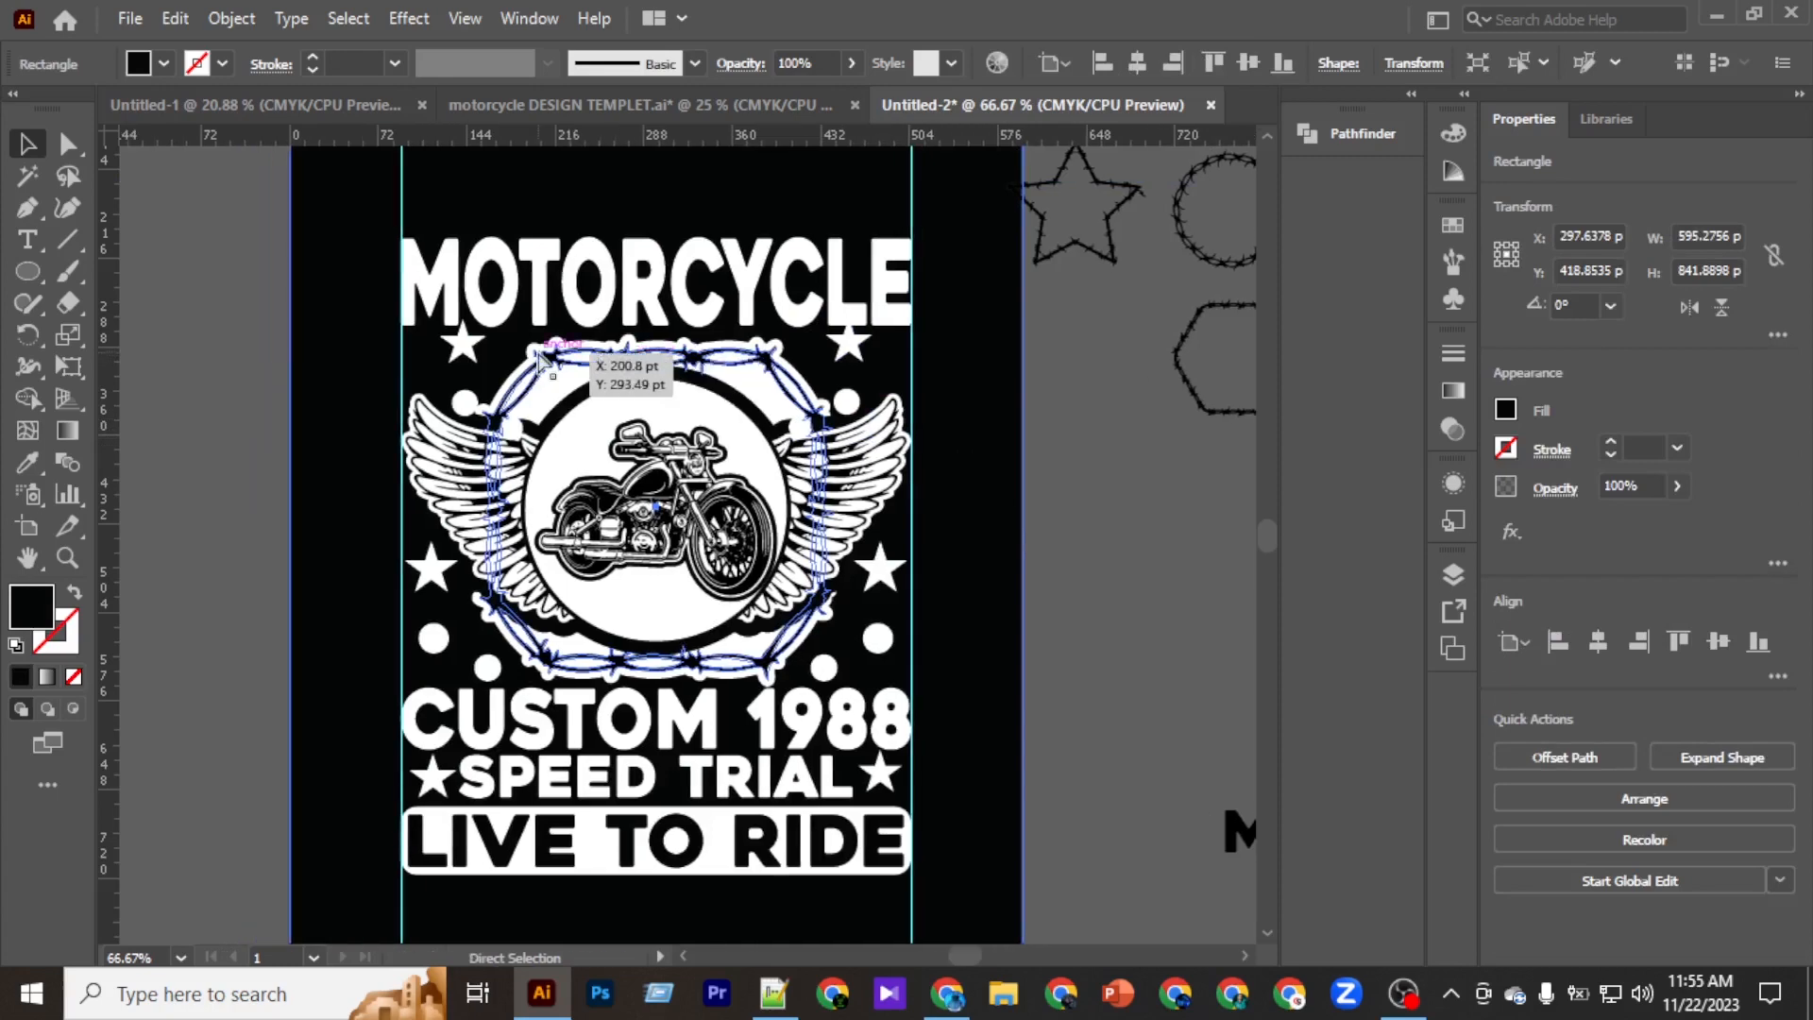
# Delete the smaller star-and-circle copy above the wings.
pyautogui.scroll(1, 534, 353)
pyautogui.hscroll(-1, 525, 359)
pyautogui.click(508, 343)
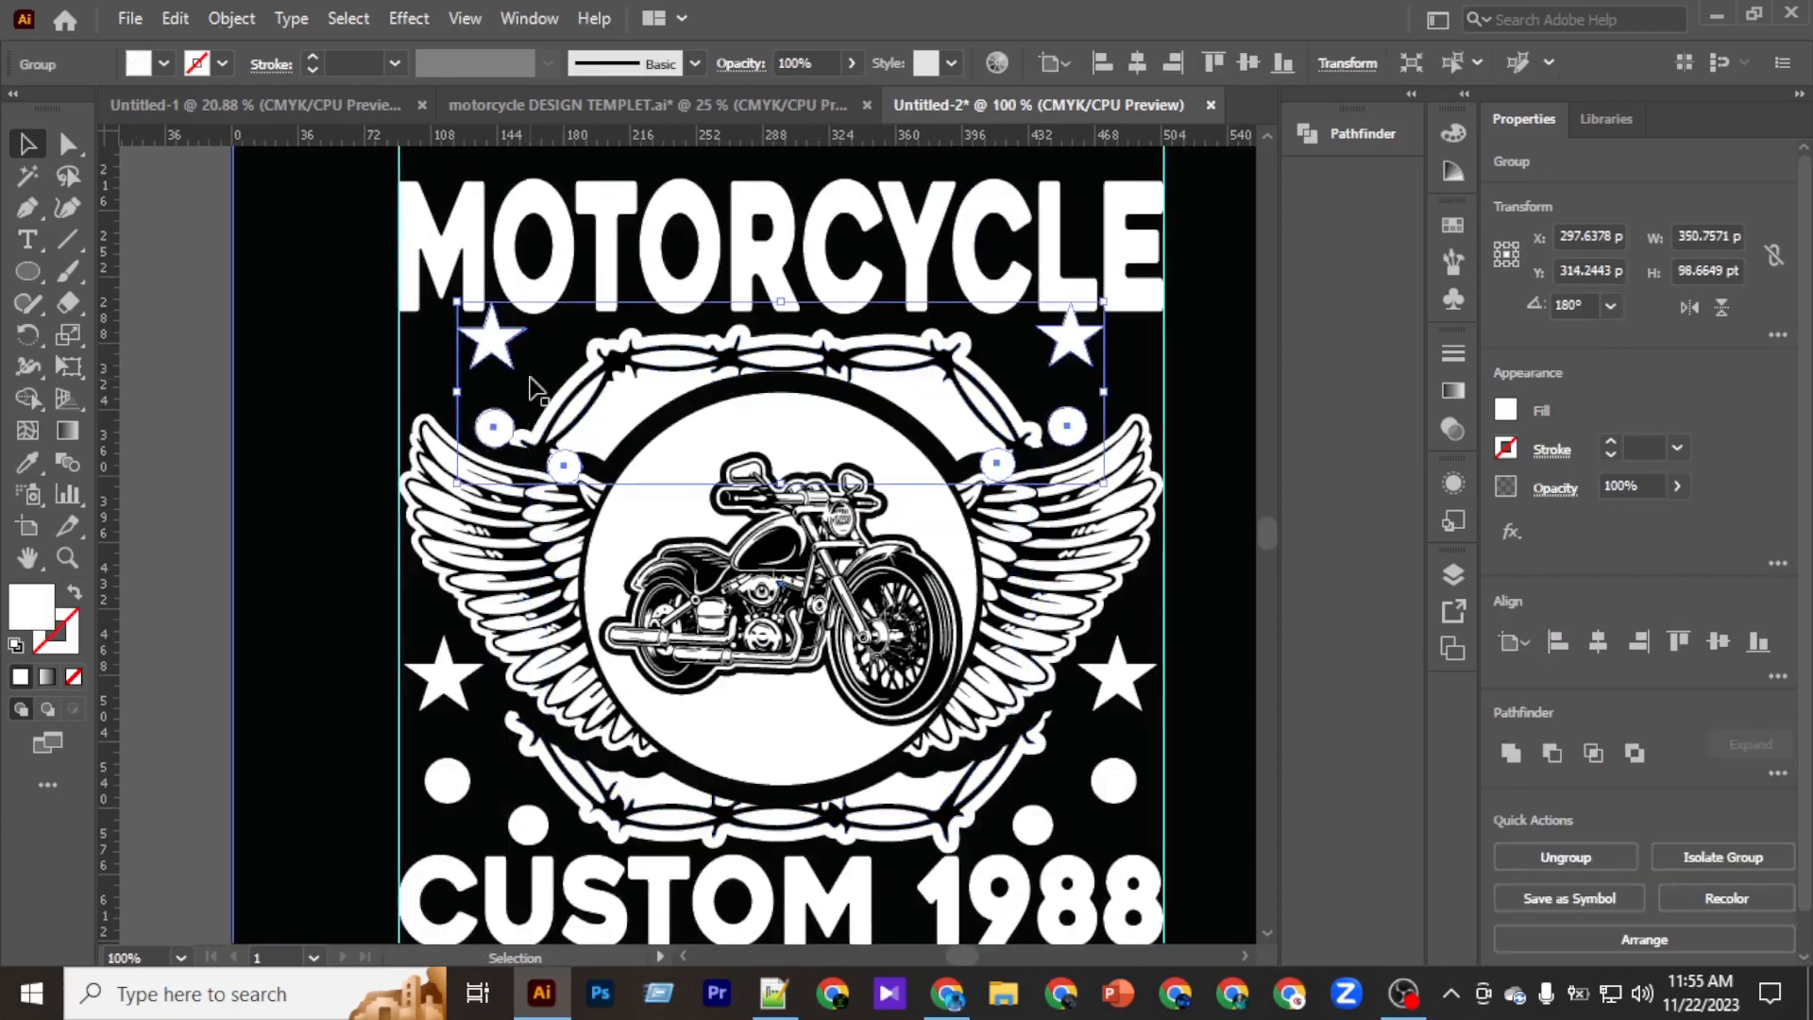
pyautogui.click(554, 337)
# Draw a white star about 47 pt wide above the left wing and one about 46 pt wide above the right wing.
pyautogui.moveTo(28, 271); pyautogui.dragTo(135, 406)
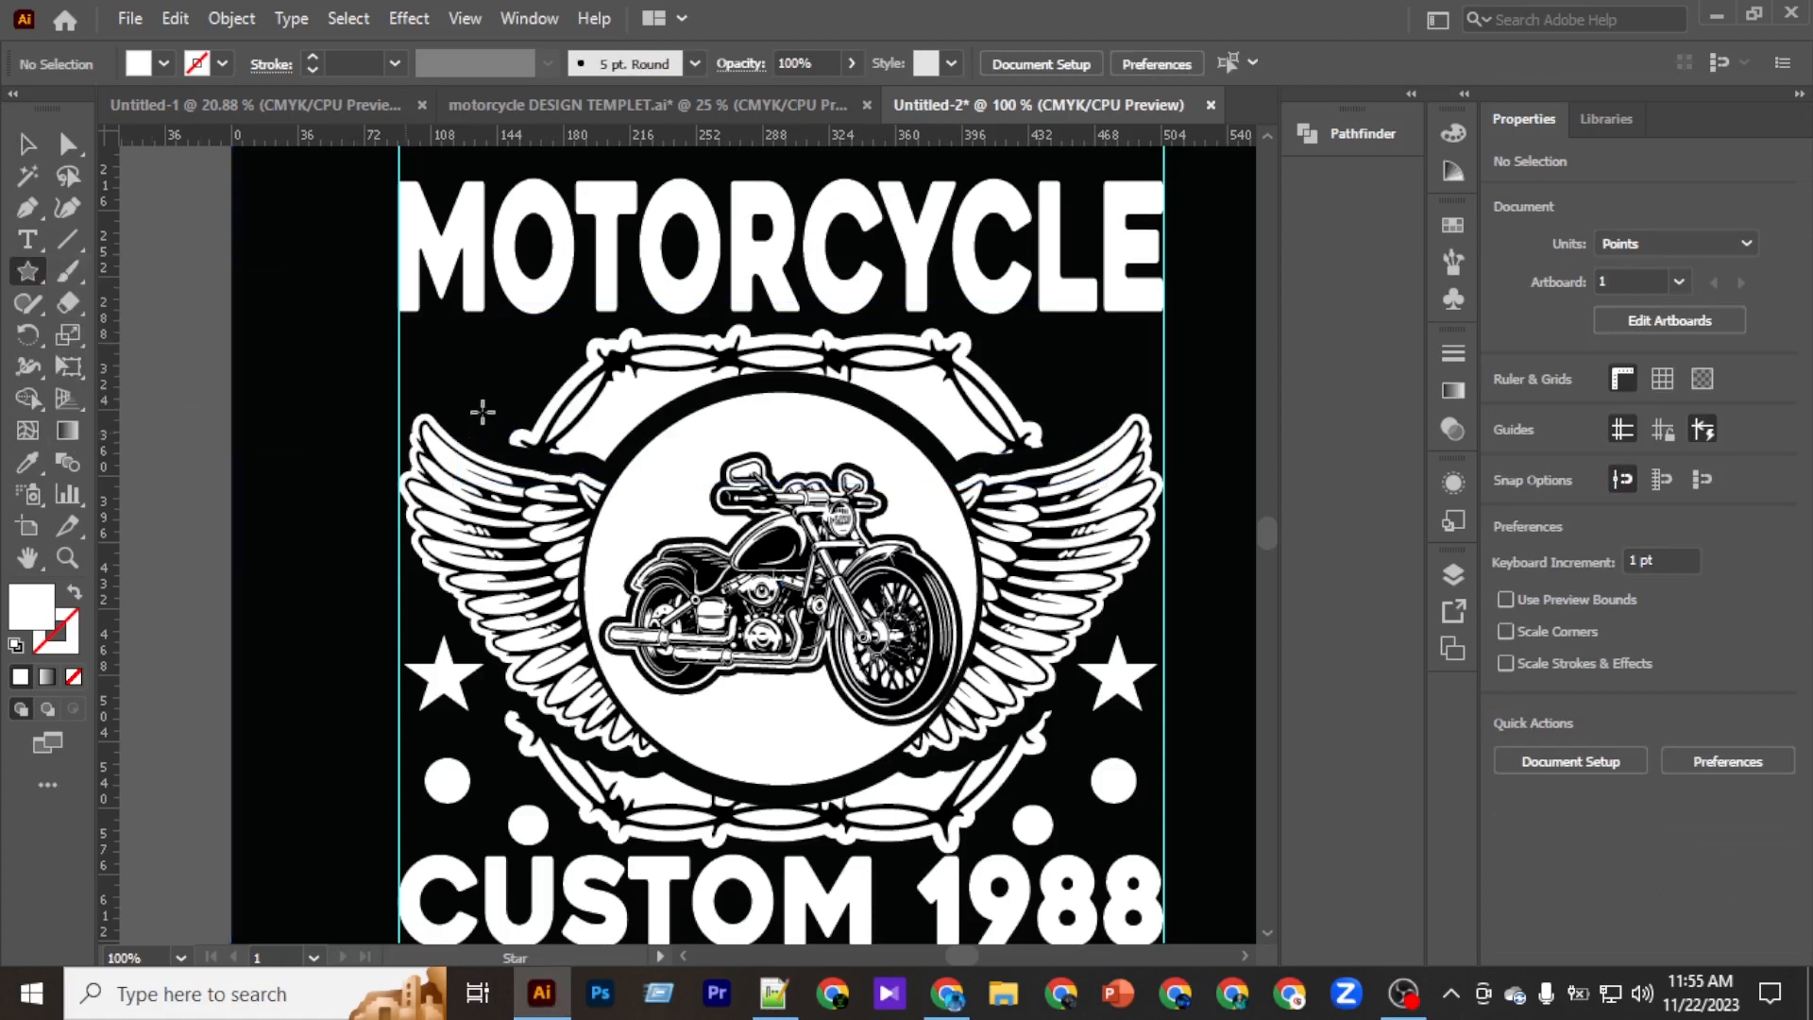
pyautogui.moveTo(483, 369); pyautogui.dragTo(497, 413)
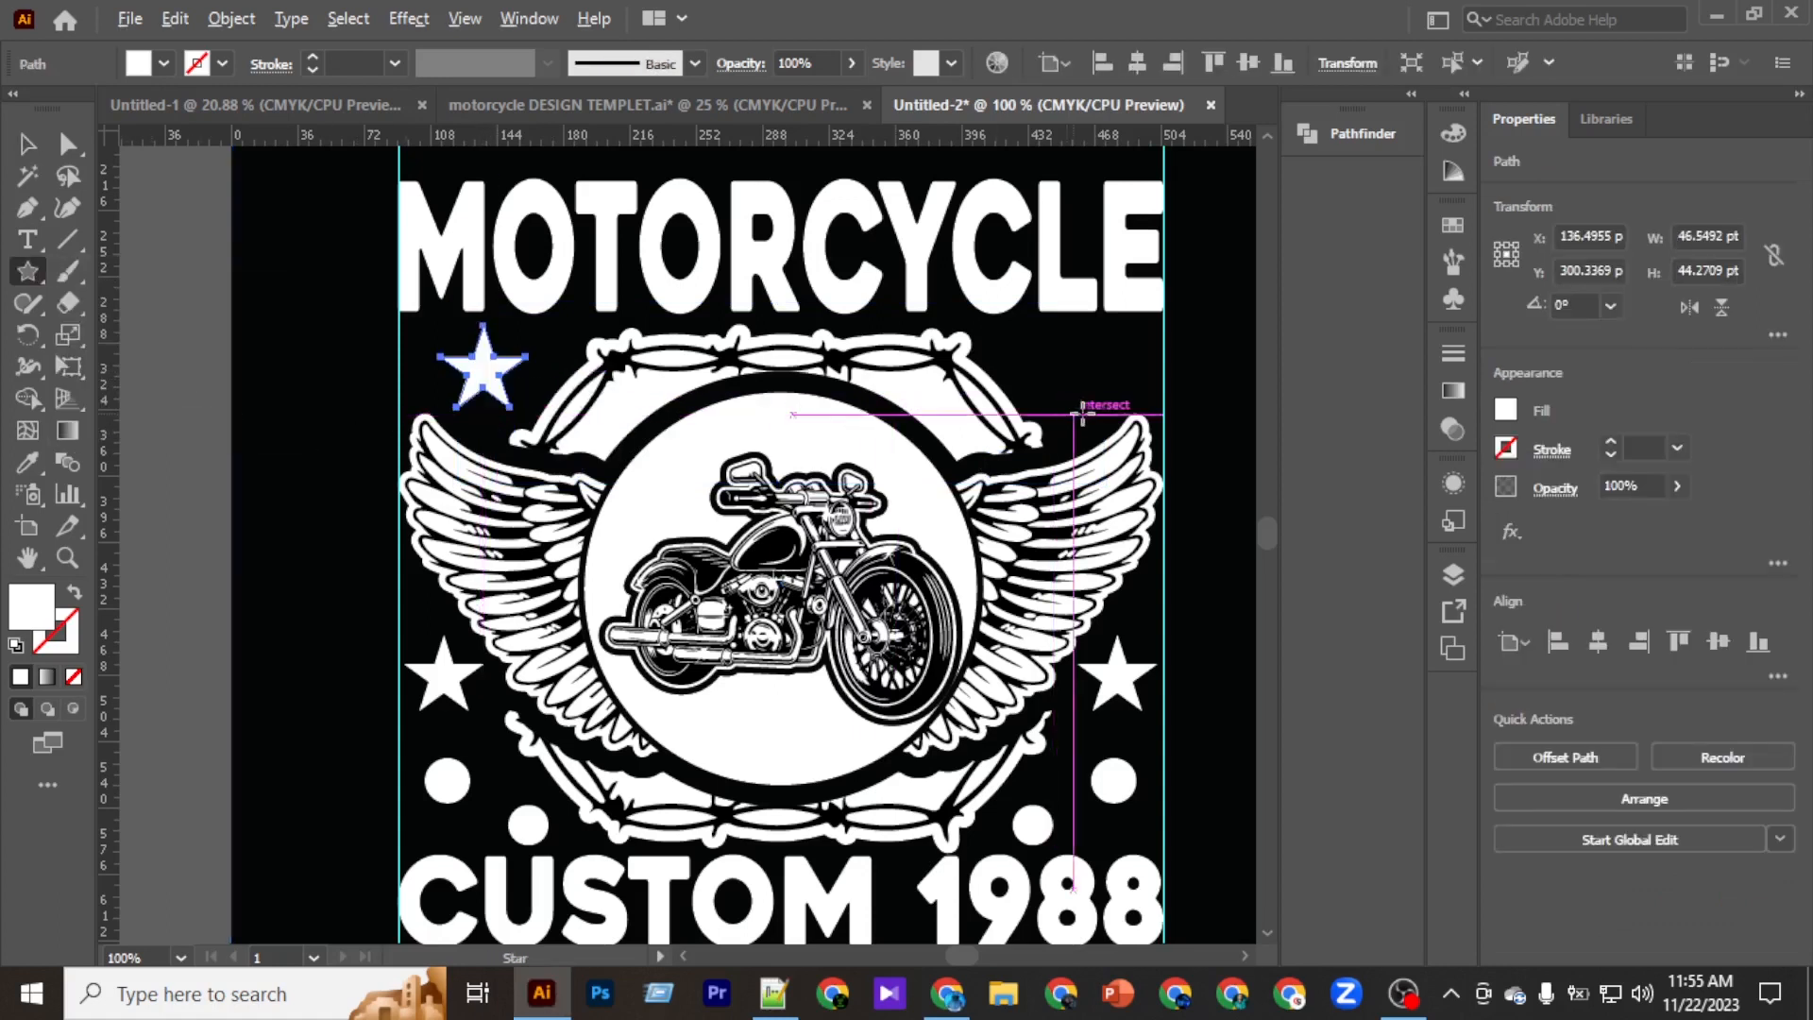
pyautogui.moveTo(1076, 364); pyautogui.dragTo(1098, 416)
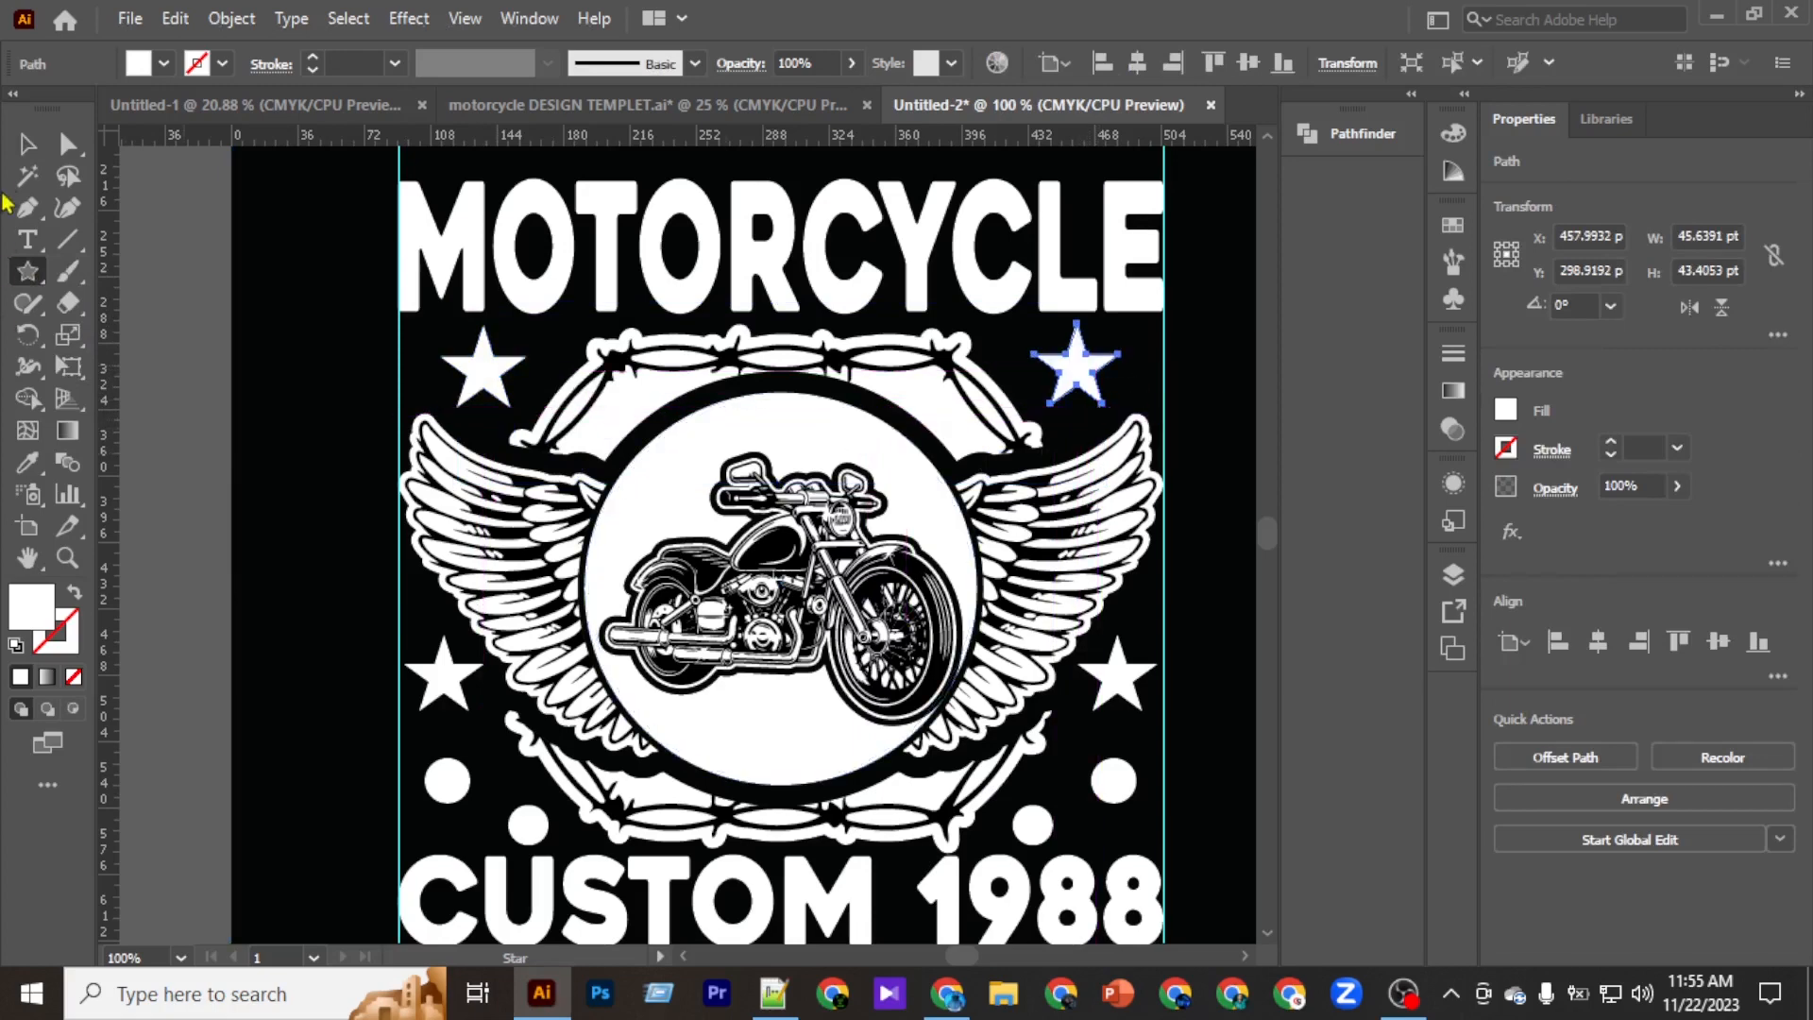
pyautogui.press('v')
# Group the two new stars above the wings and centre them horizontally on the artboard.
pyautogui.click(483, 373)
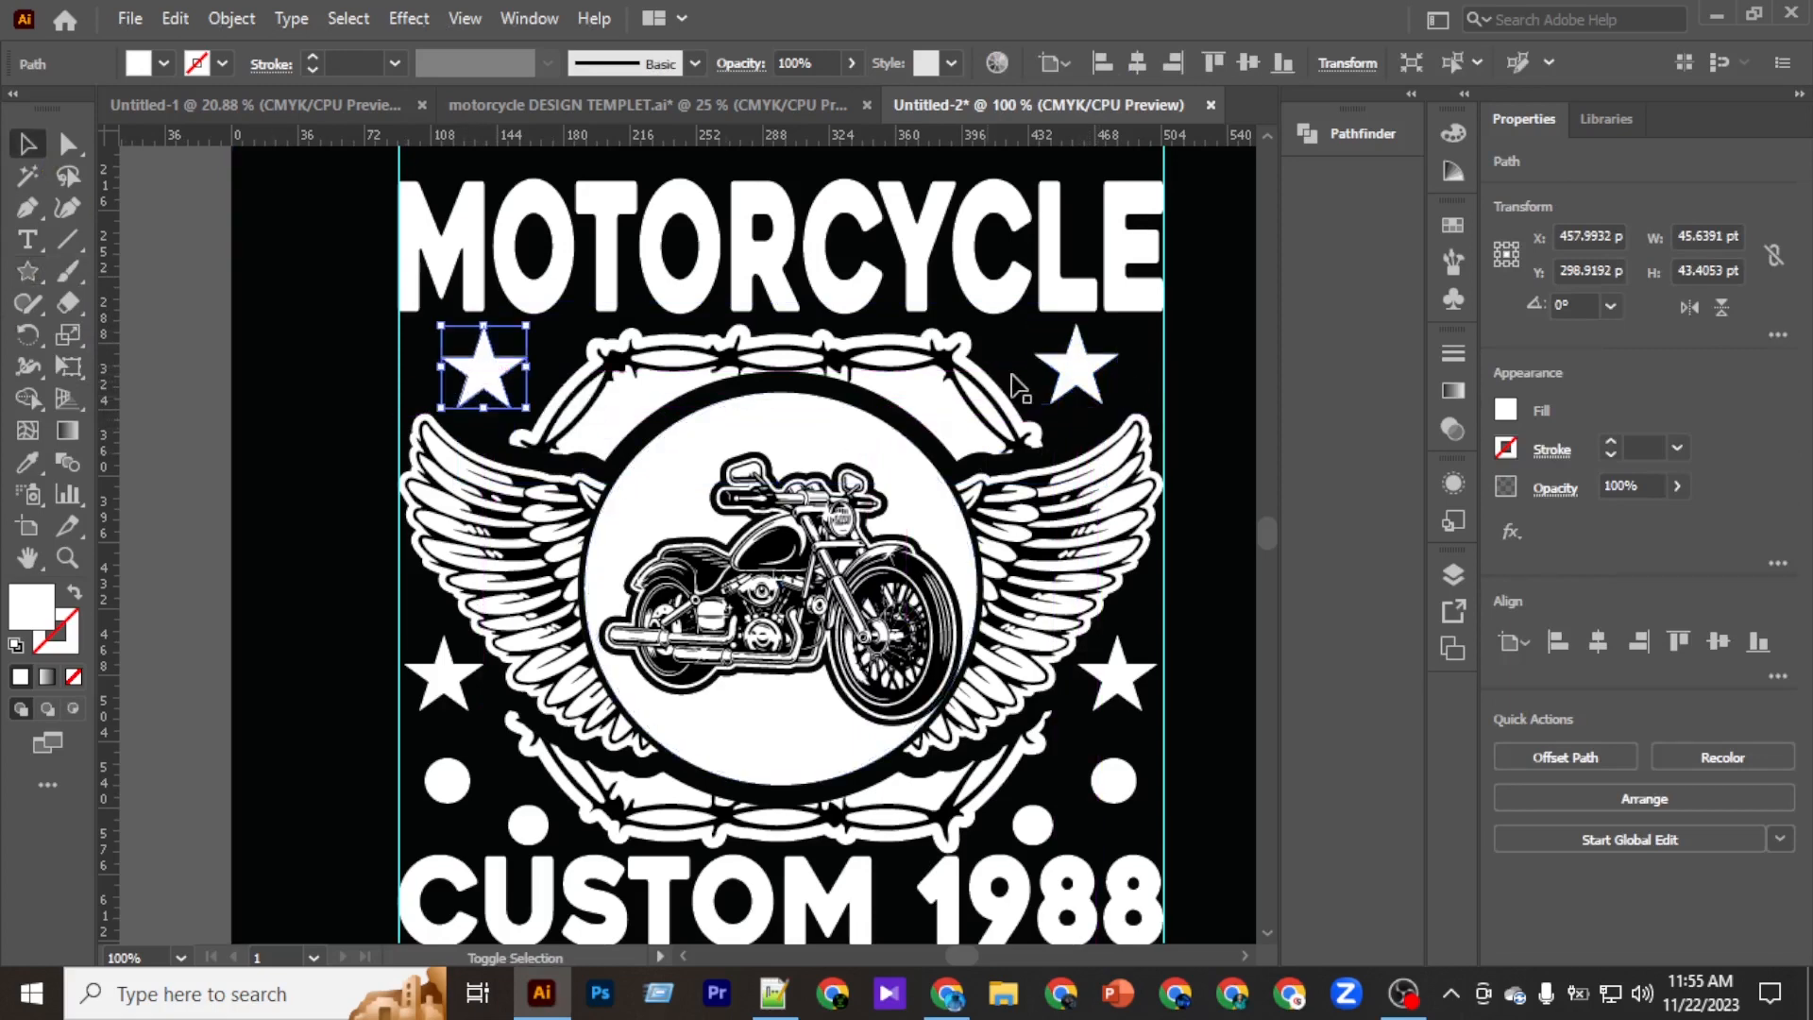
pyautogui.keyDown('shift'); pyautogui.click(1076, 368); pyautogui.keyUp('shift')
pyautogui.hotkey('ctrl', 'g')
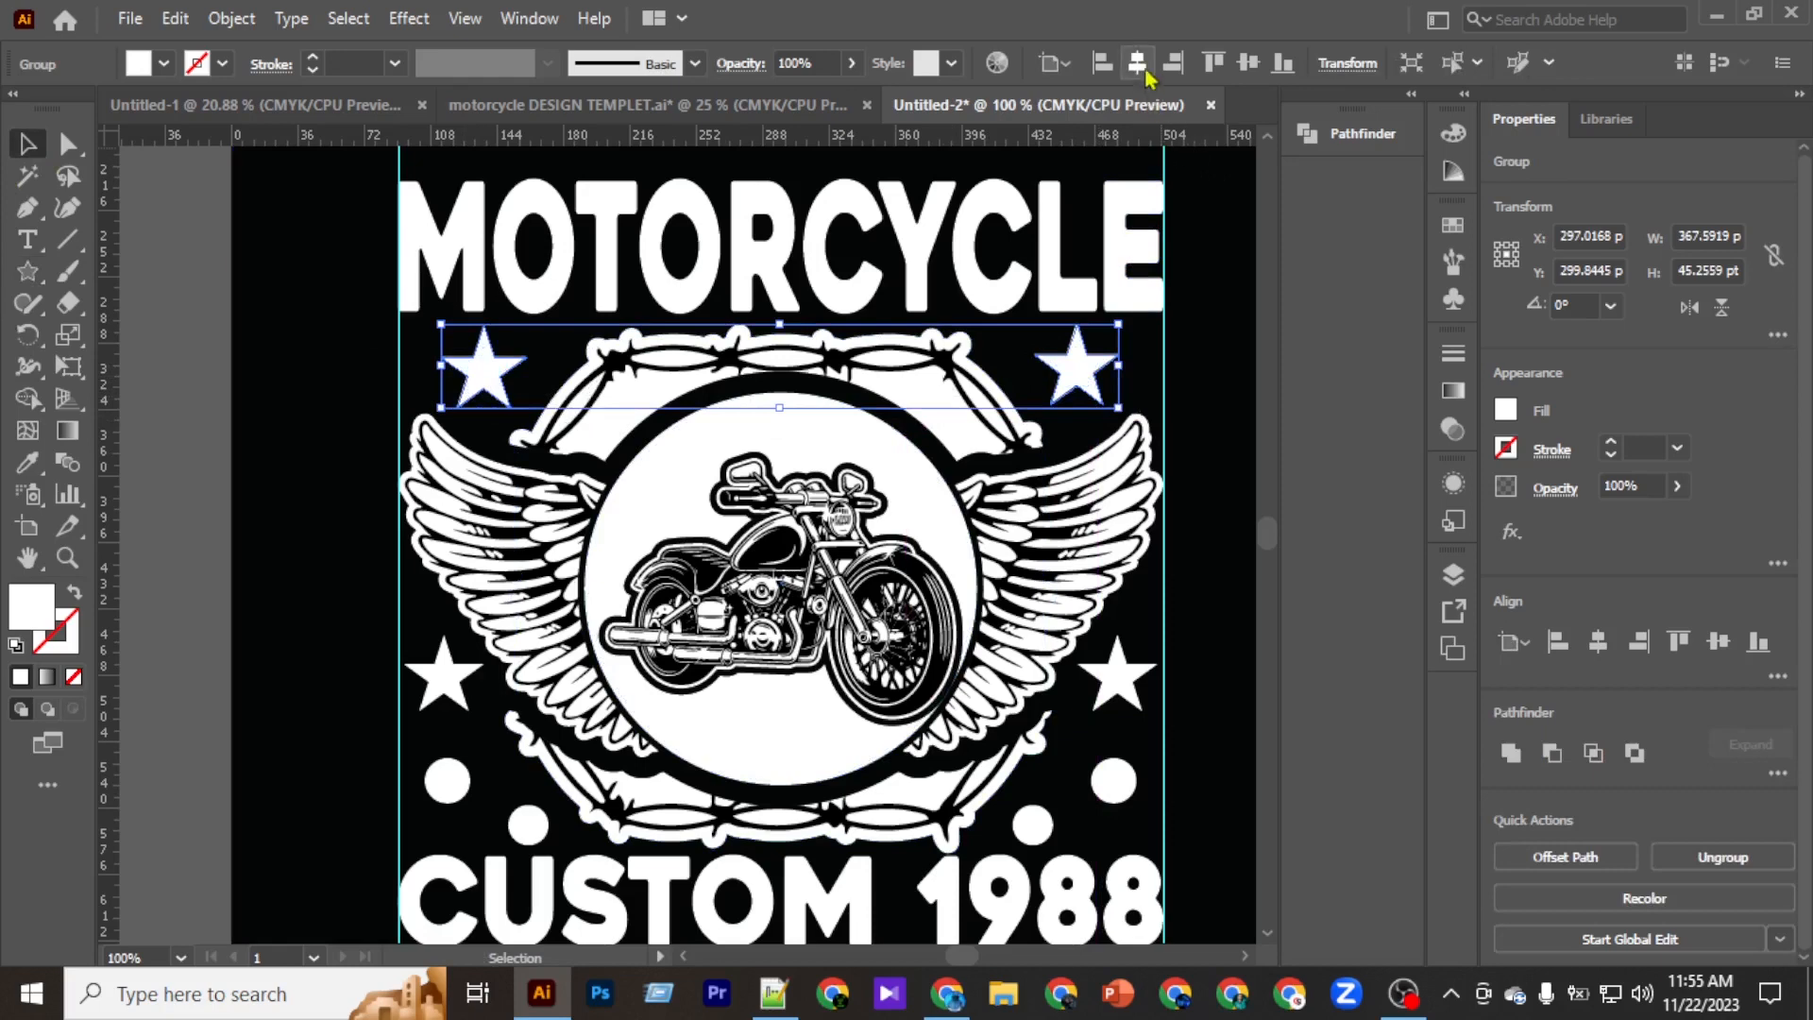
pyautogui.scroll(2, 1227, 373)
pyautogui.click(1227, 373)
pyautogui.scroll(-2, 1112, 384)
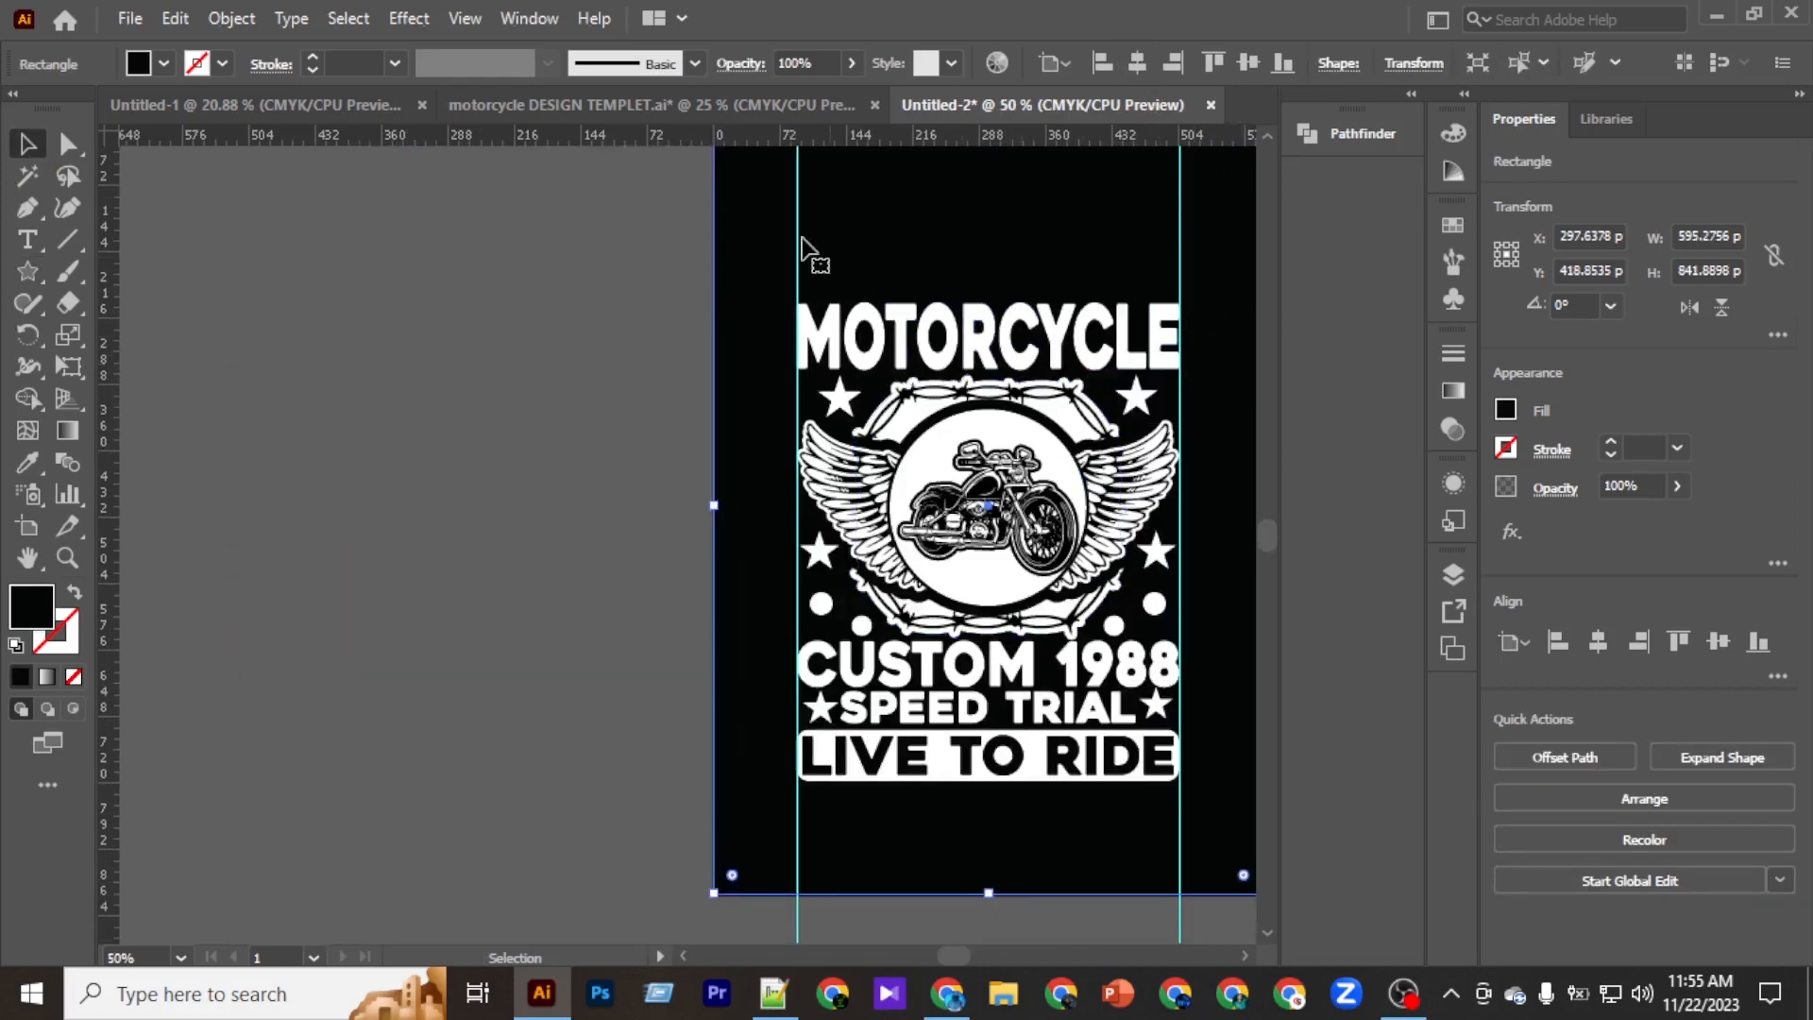
# Delete the two vertical guides beside the design.
pyautogui.hscroll(-5, 839, 397)
pyautogui.scroll(-4, 890, 364)
pyautogui.hscroll(4, 883, 367)
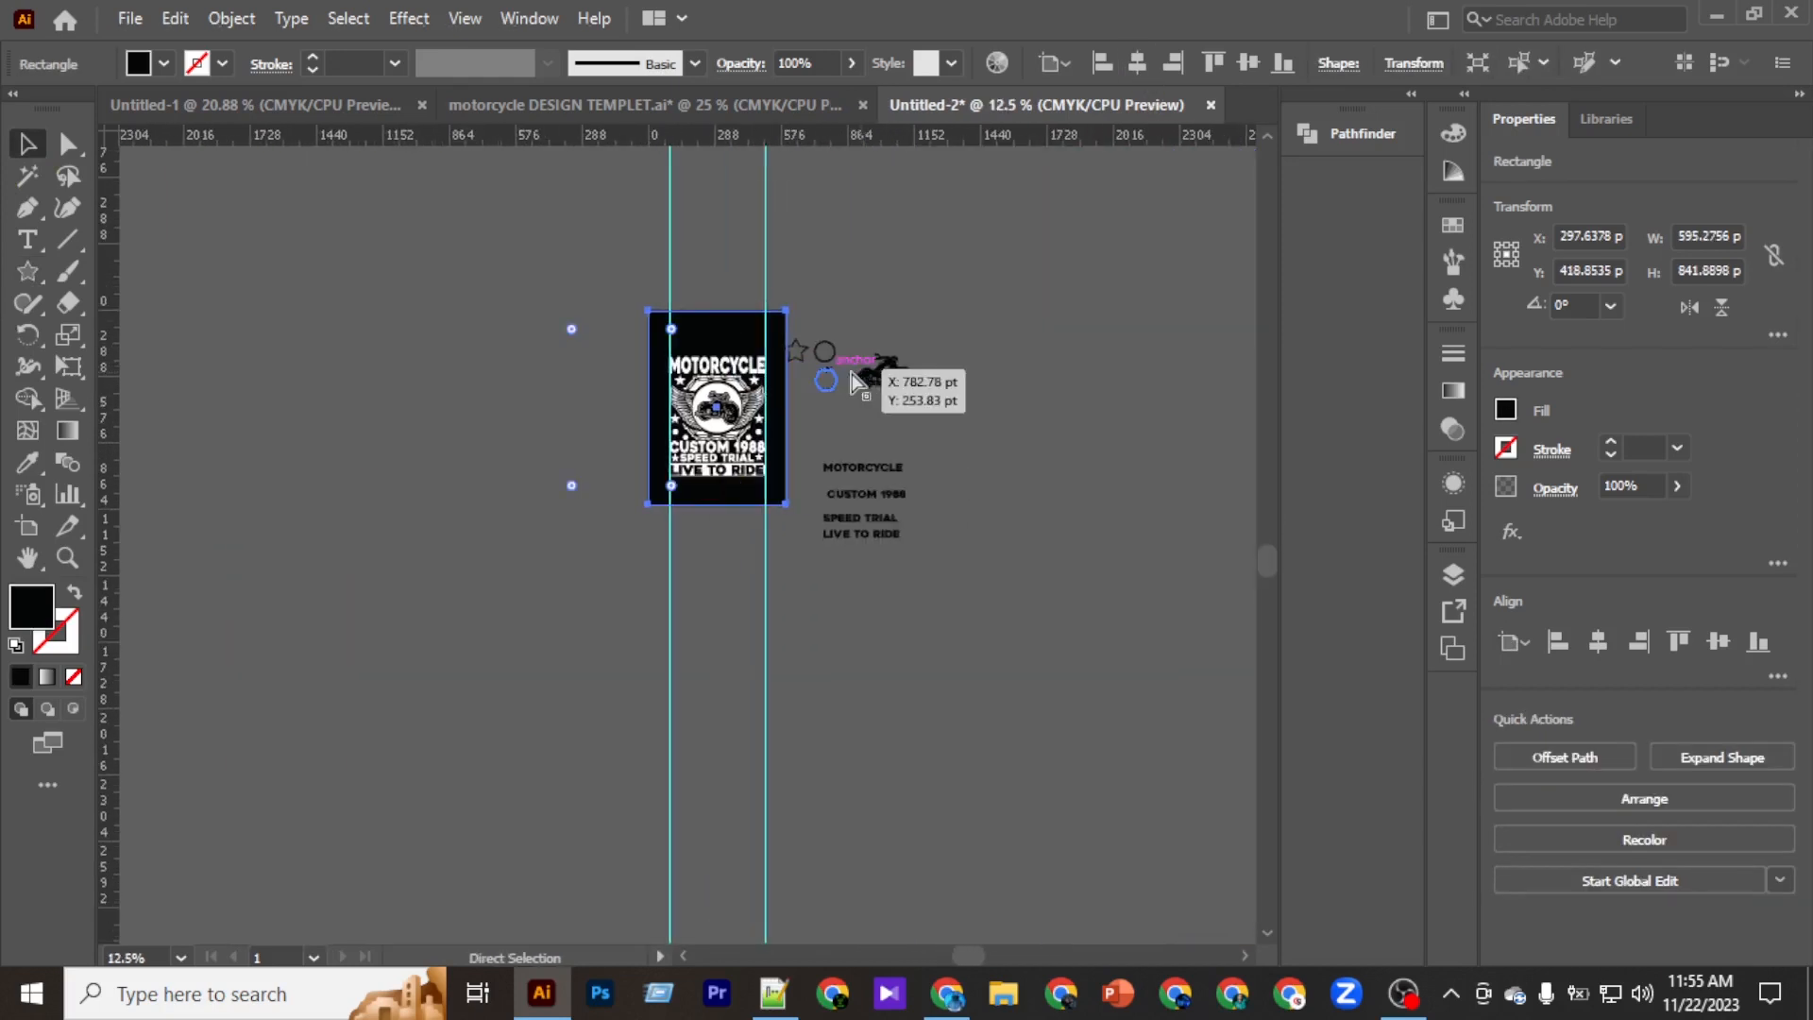
pyautogui.moveTo(563, 240); pyautogui.dragTo(842, 237)
pyautogui.press('Delete')
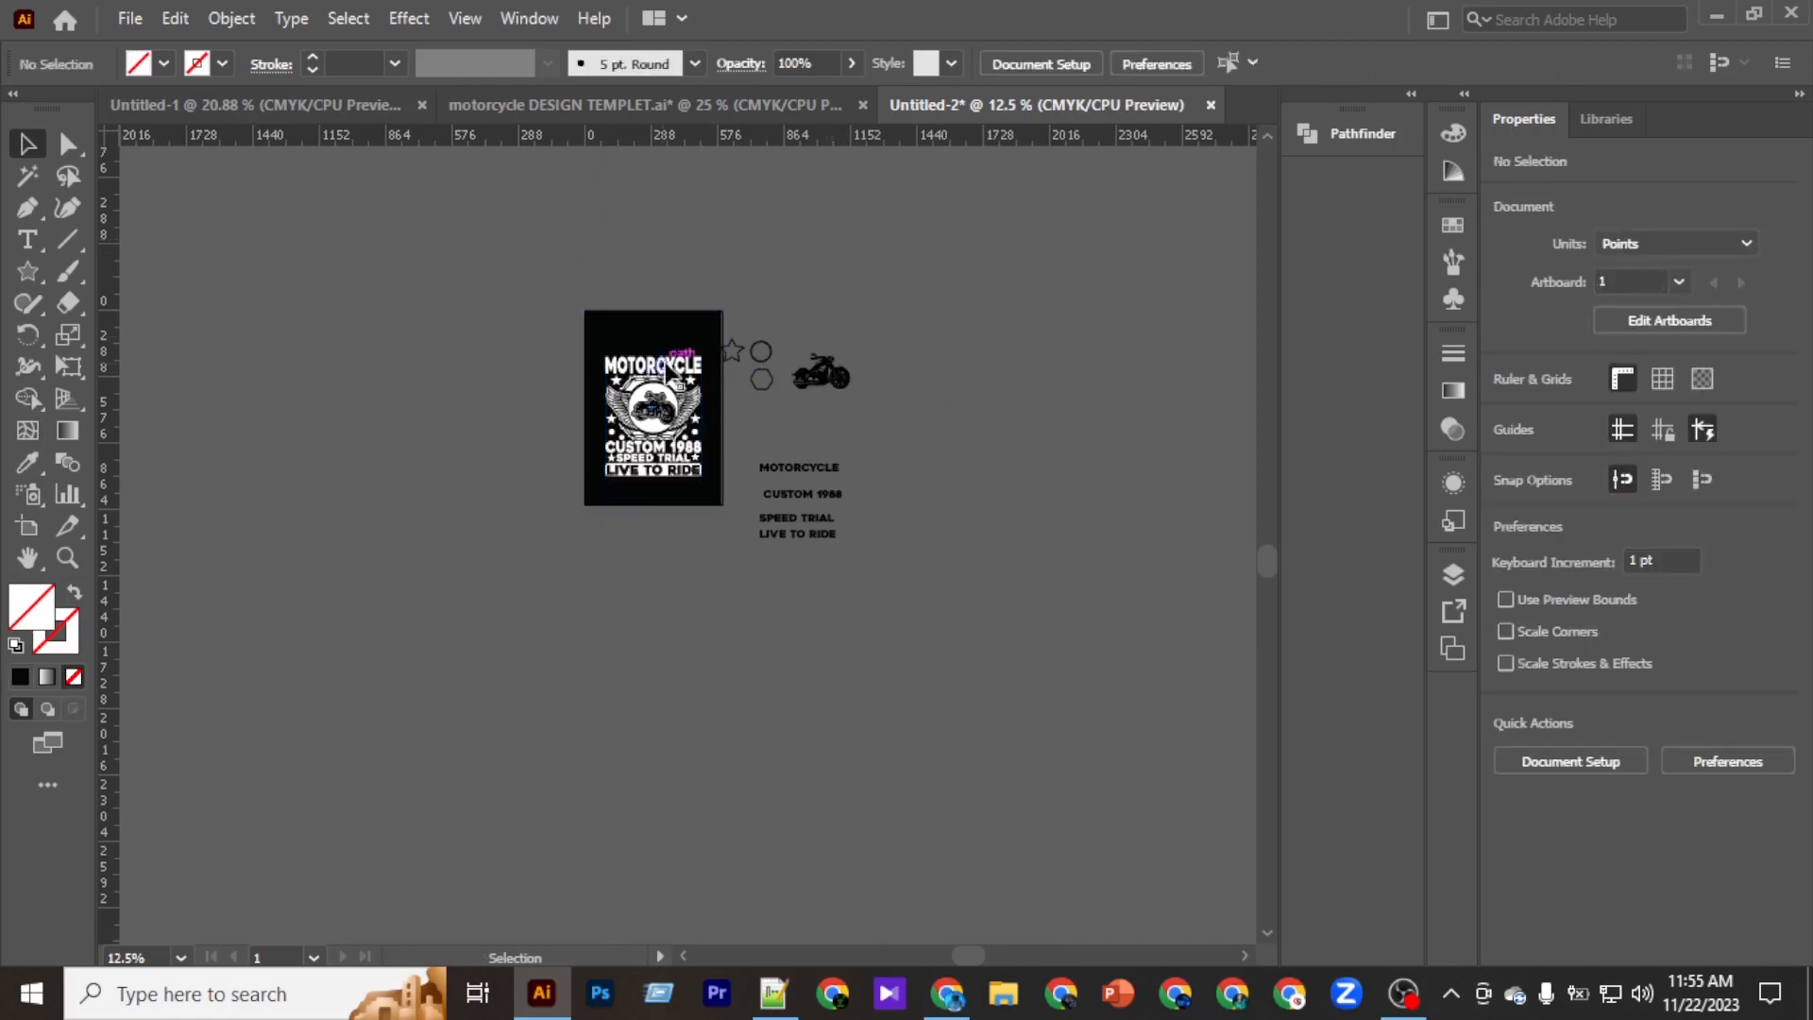
# Lock the black background rectangle.
pyautogui.scroll(1, 664, 364)
pyautogui.click(666, 296)
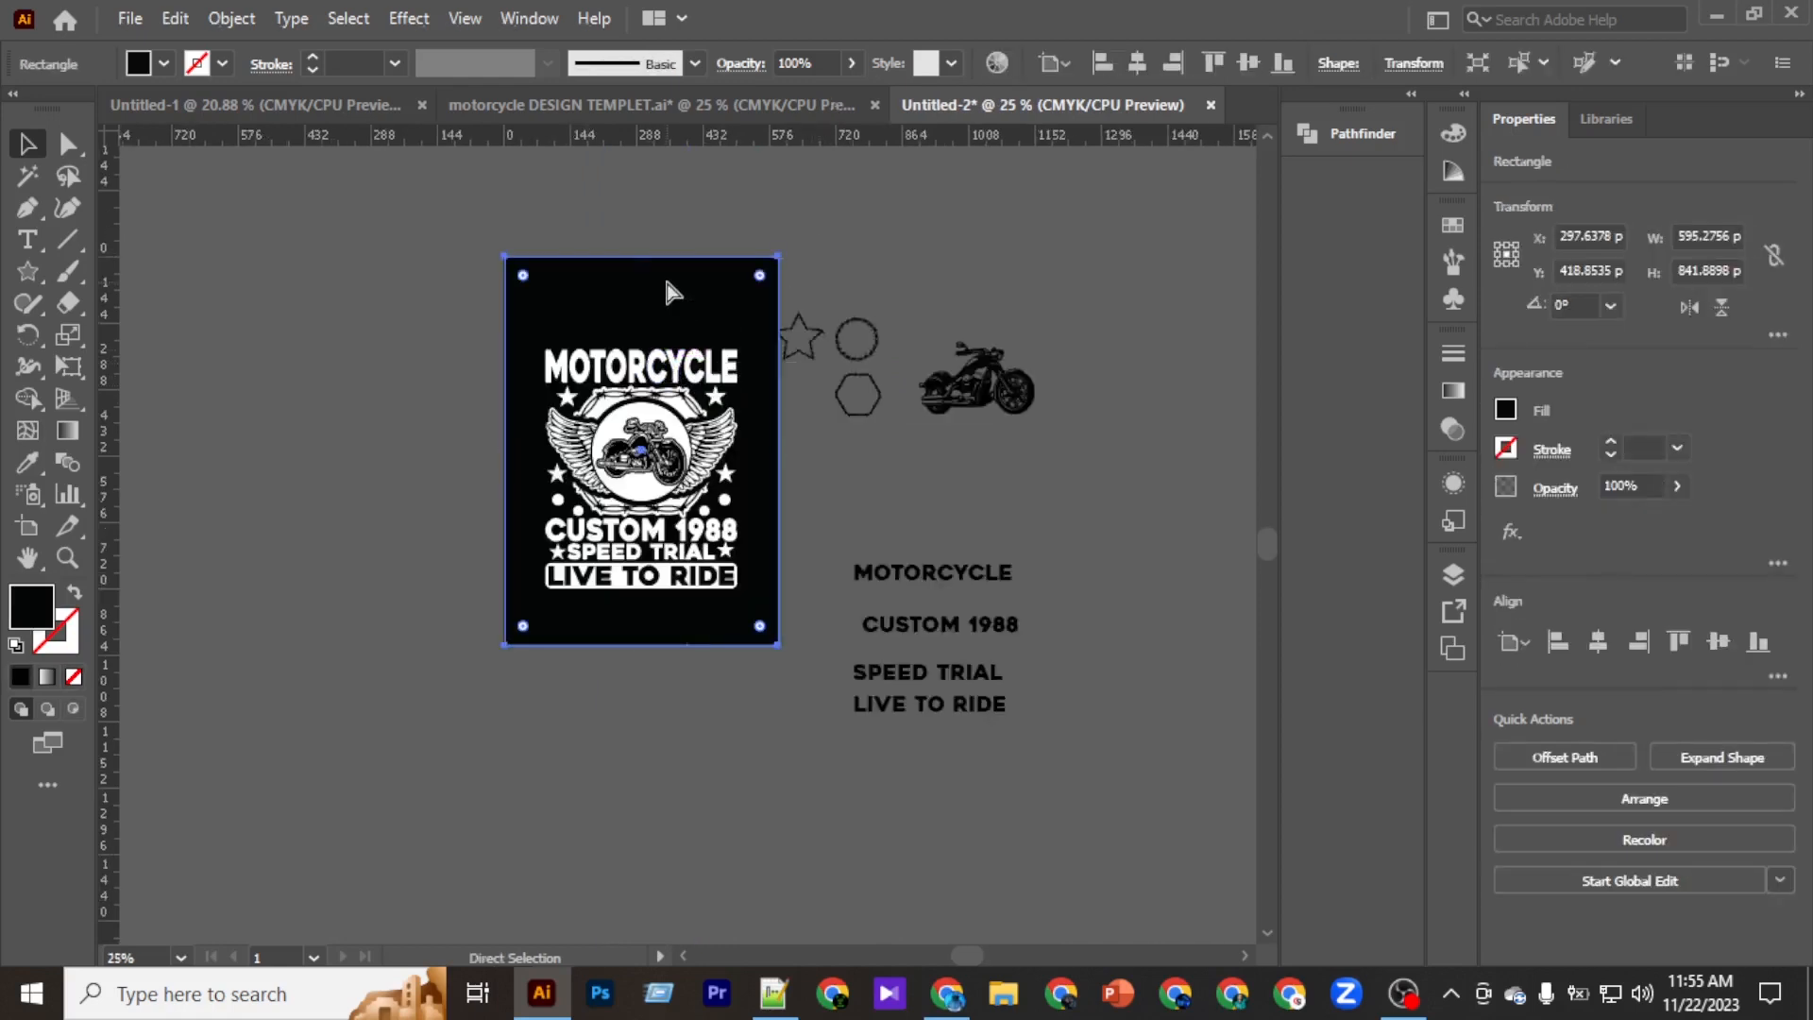
pyautogui.hotkey('ctrl', '2')
# Select all the artwork on the black background, expand it and keep it as one group.
pyautogui.moveTo(516, 282); pyautogui.dragTo(766, 614)
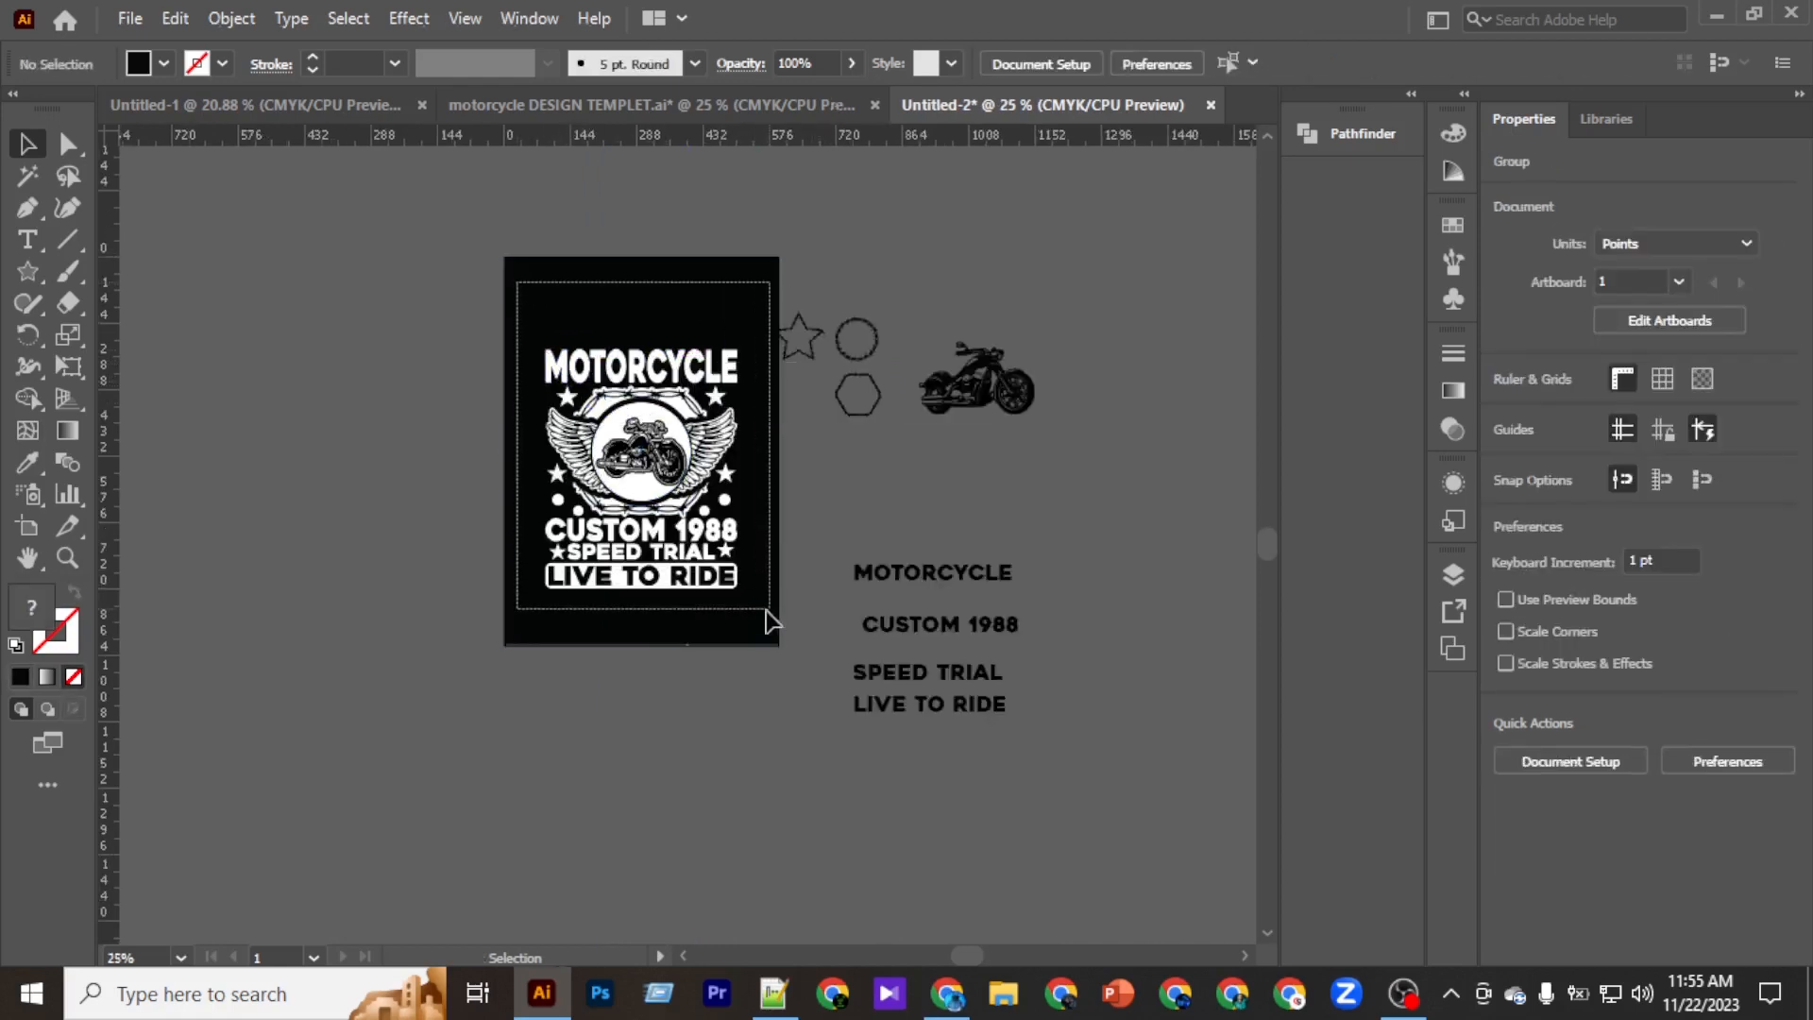
pyautogui.click(231, 18)
pyautogui.click(343, 323)
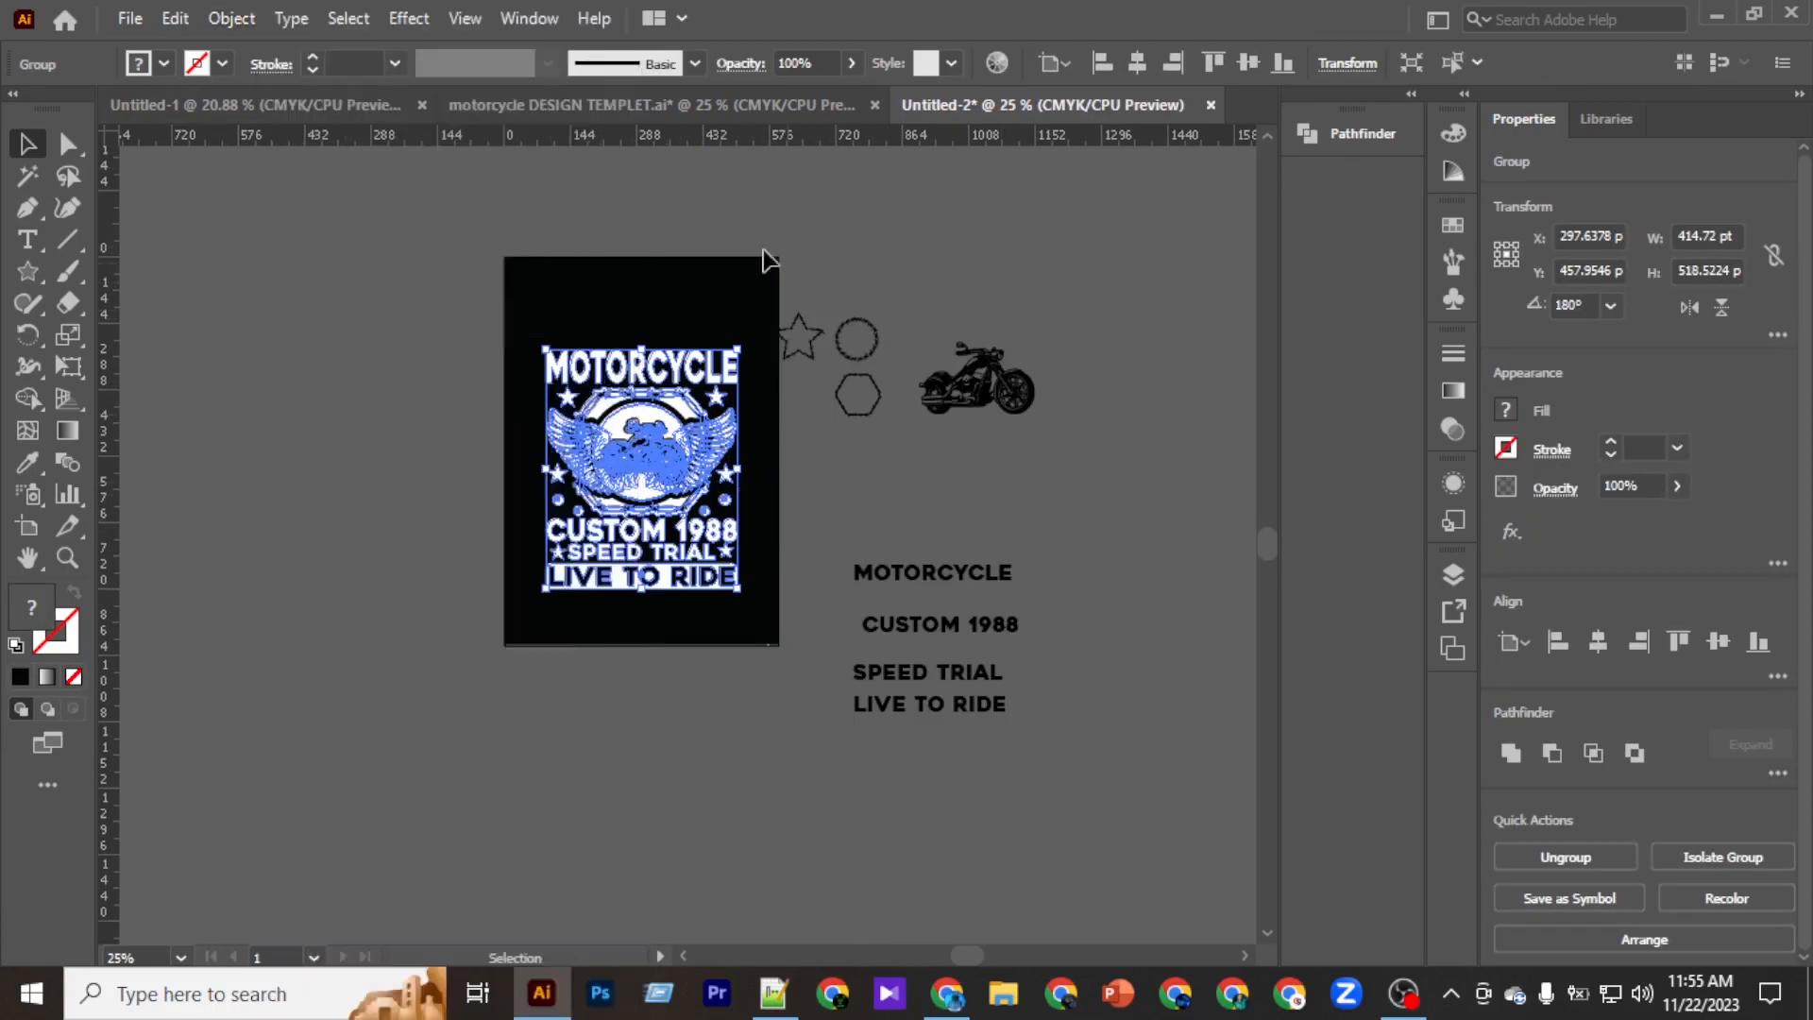
# Delete the leftover barbed-wire shapes, motorcycle and text lines outside the artboard.
pyautogui.moveTo(751, 247); pyautogui.dragTo(993, 577)
pyautogui.moveTo(1057, 710); pyautogui.dragTo(1067, 718)
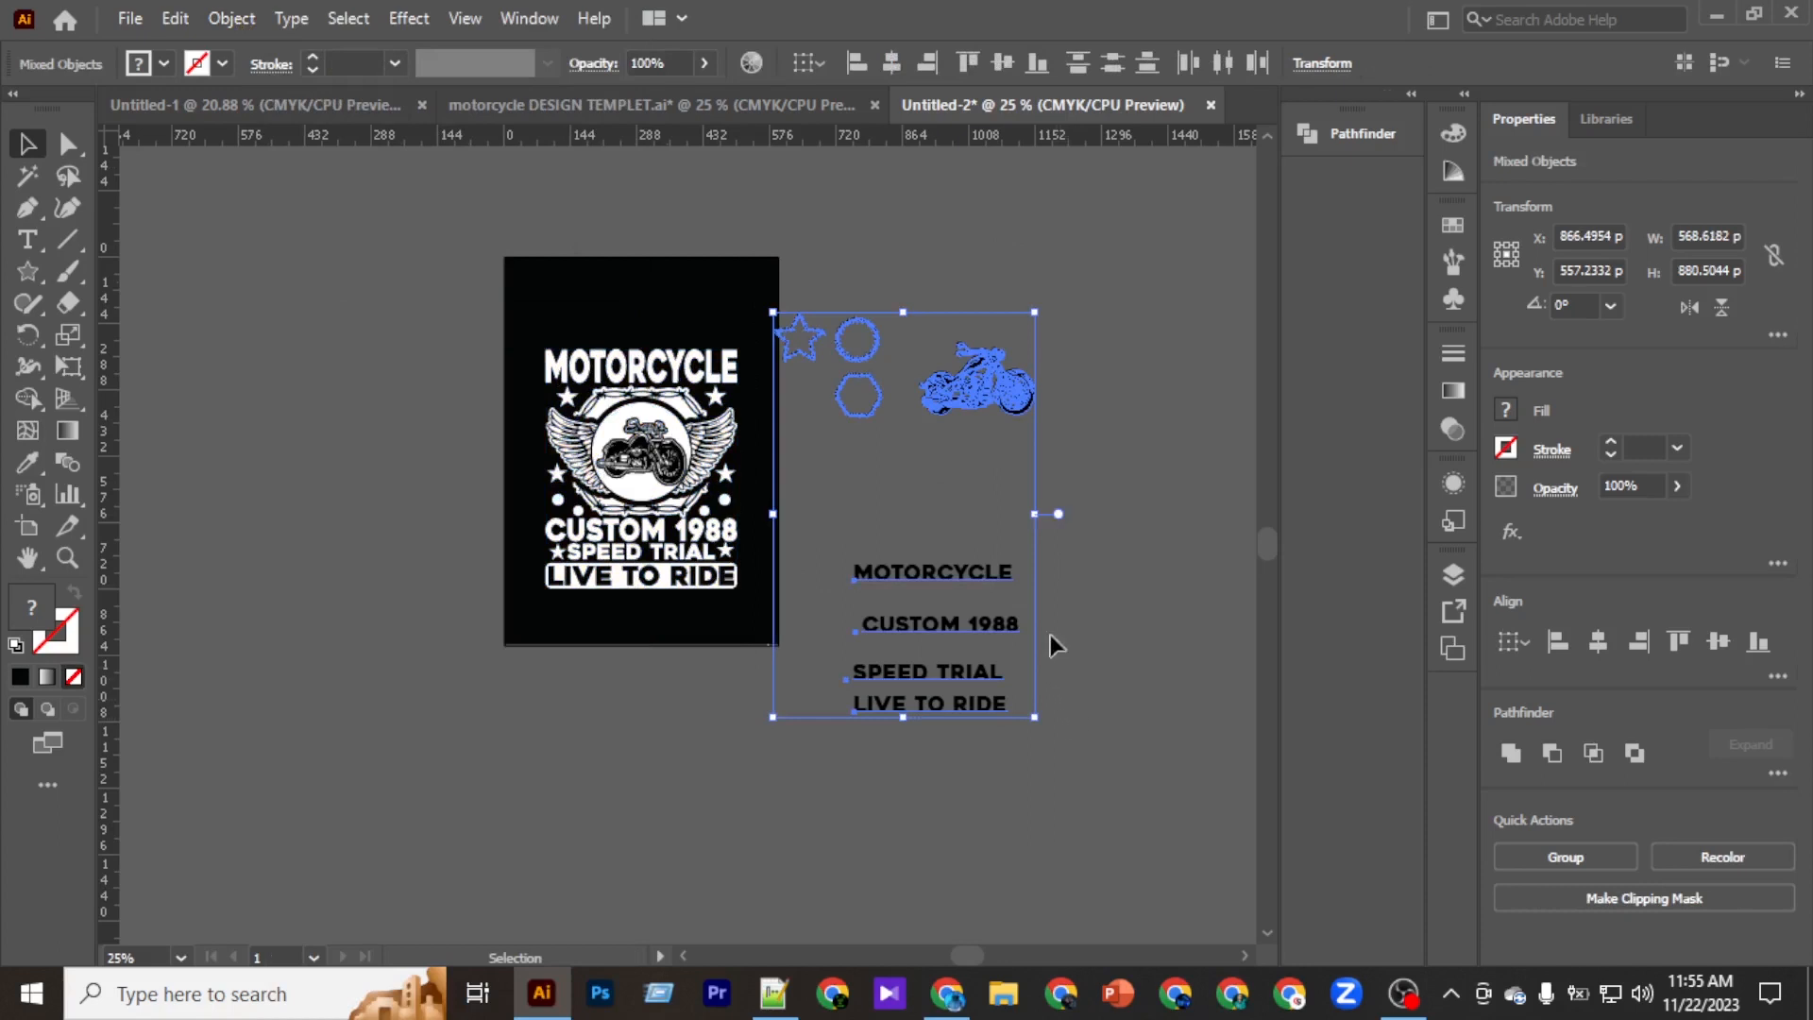
pyautogui.click(1078, 478)
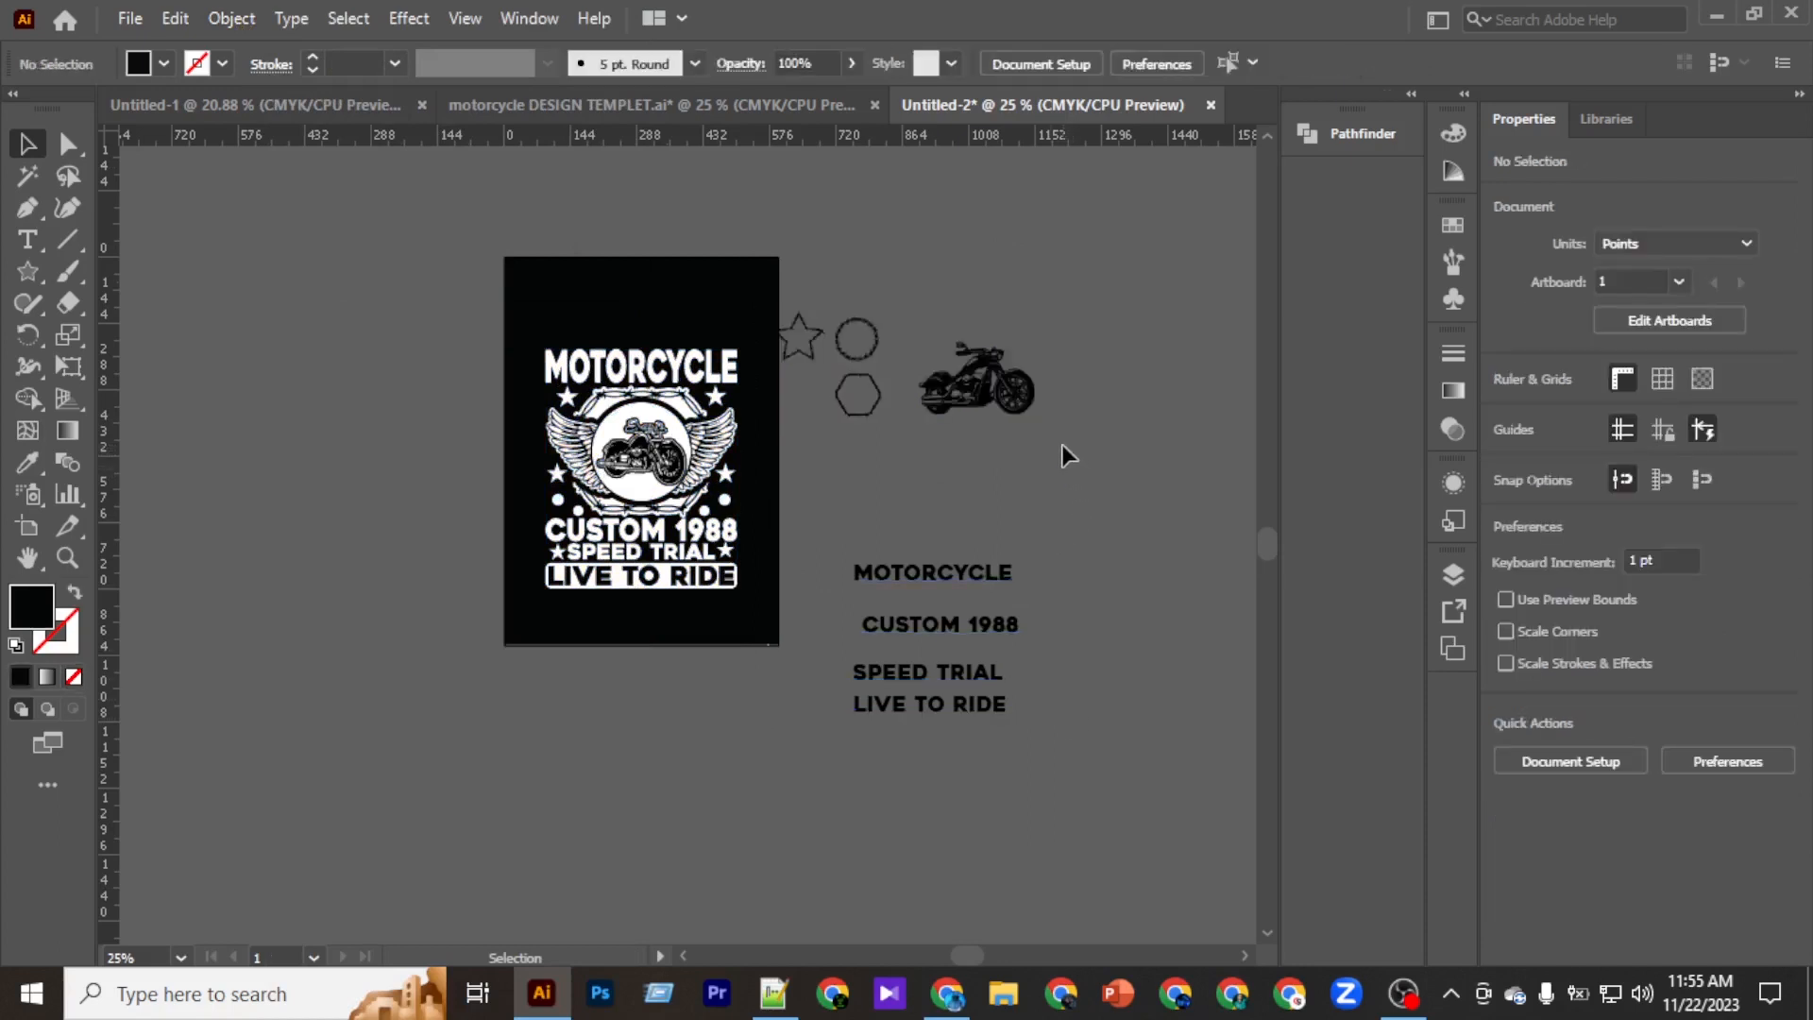
pyautogui.moveTo(744, 247); pyautogui.dragTo(1043, 710)
pyautogui.press('Delete')
# Scale the grouped design up from its centre to about 475 × 594 pt and expand it.
pyautogui.moveTo(462, 252); pyautogui.dragTo(740, 627)
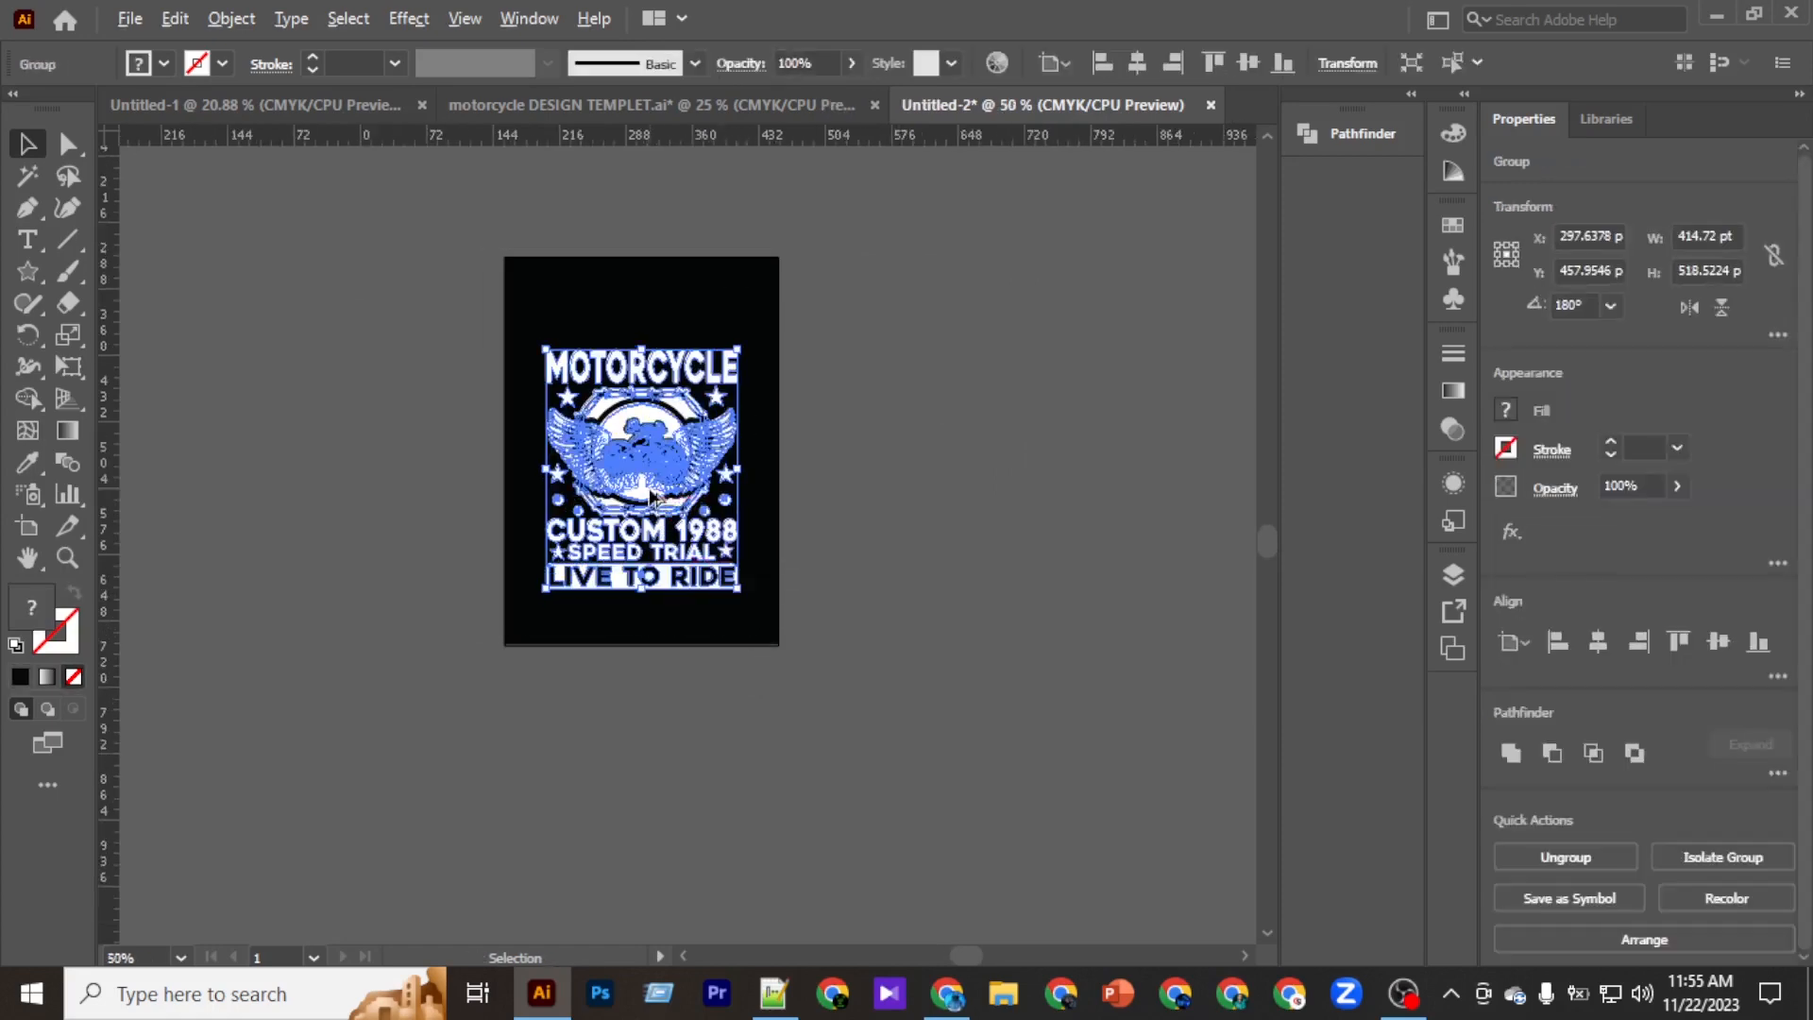
pyautogui.hotkey('ctrl', '=')
pyautogui.moveTo(833, 692); pyautogui.dragTo(854, 722)
pyautogui.click(231, 18)
pyautogui.click(399, 327)
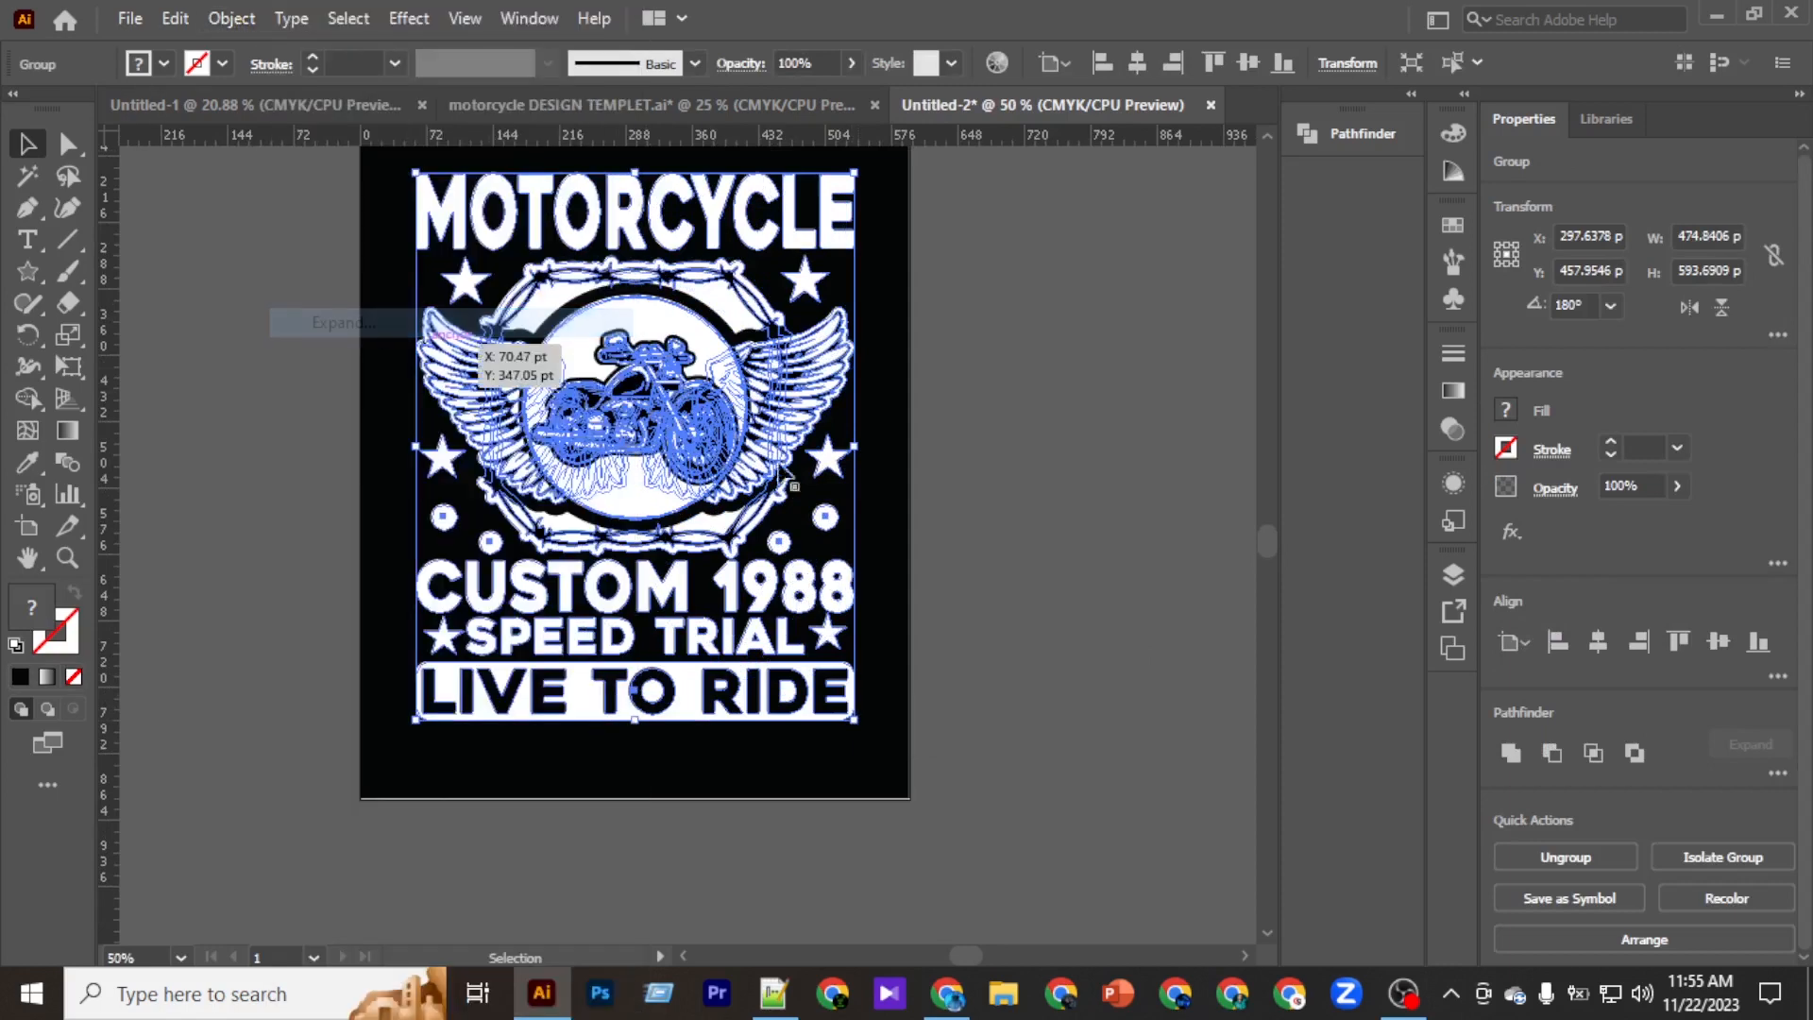
# Check the enlarged design without a selection and select its group again.
pyautogui.click(938, 536)
pyautogui.scroll(2, 831, 557)
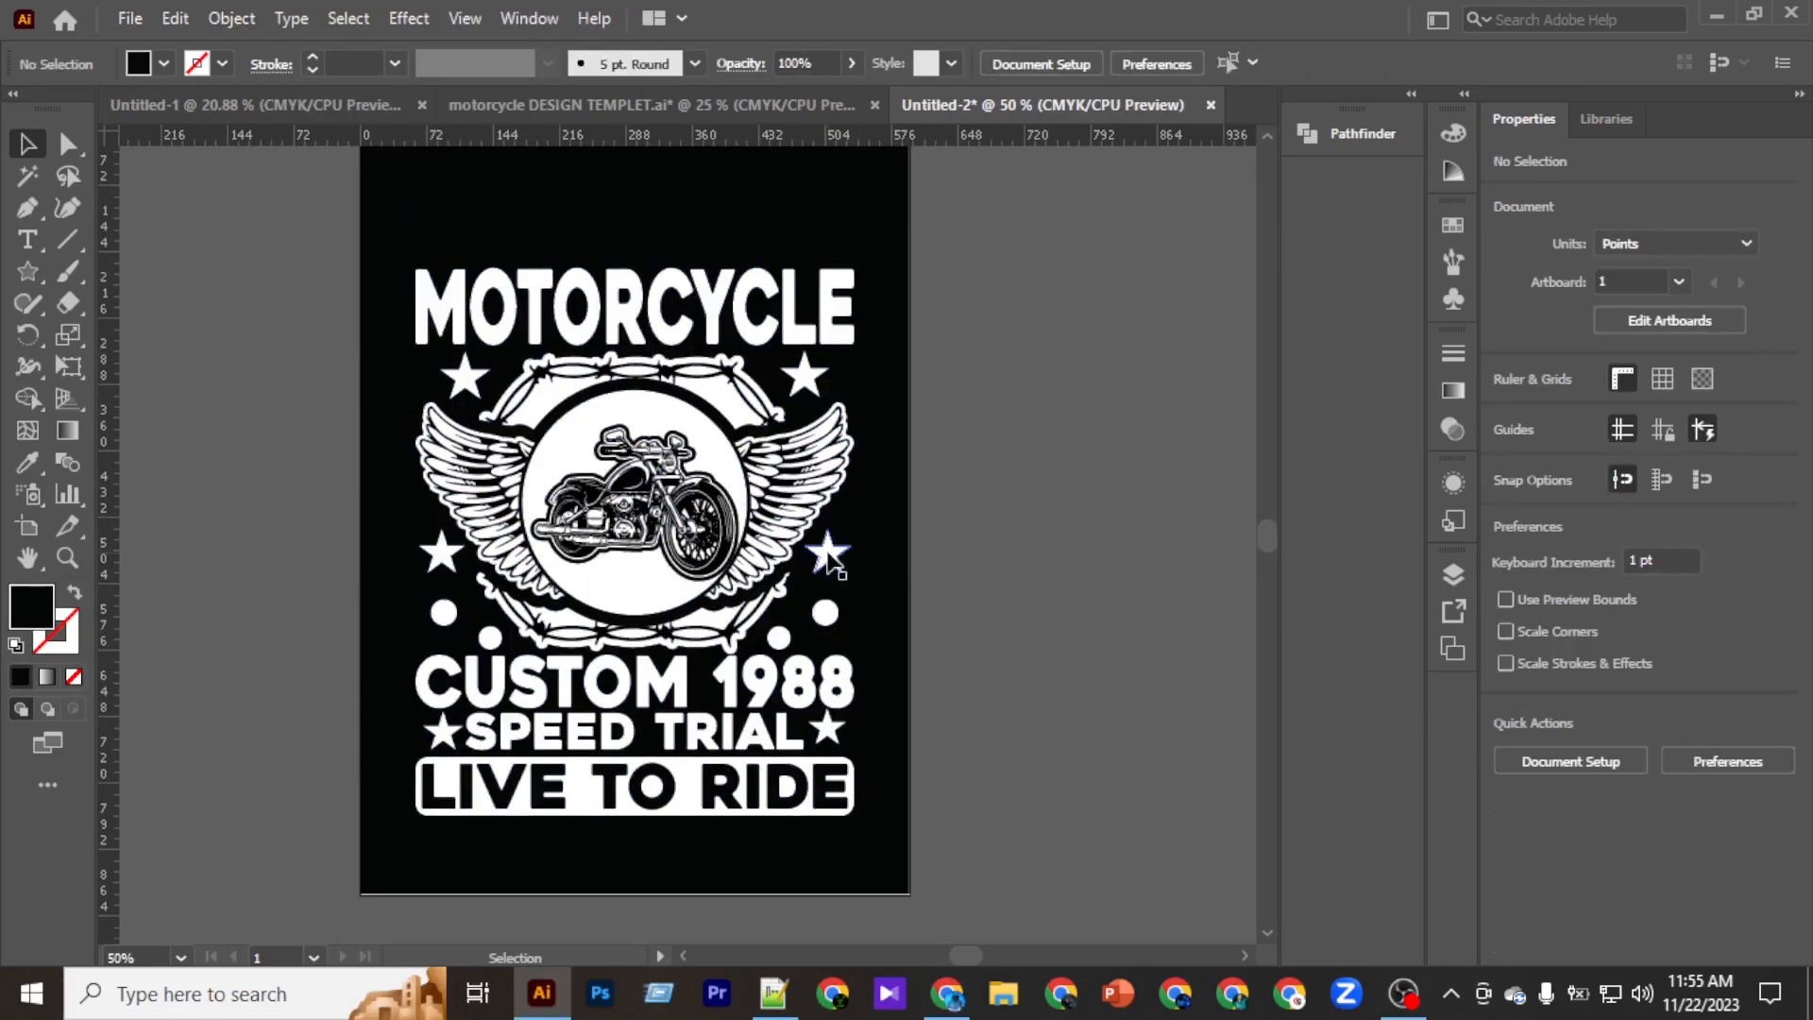
pyautogui.click(853, 652)
pyautogui.scroll(-1, 854, 651)
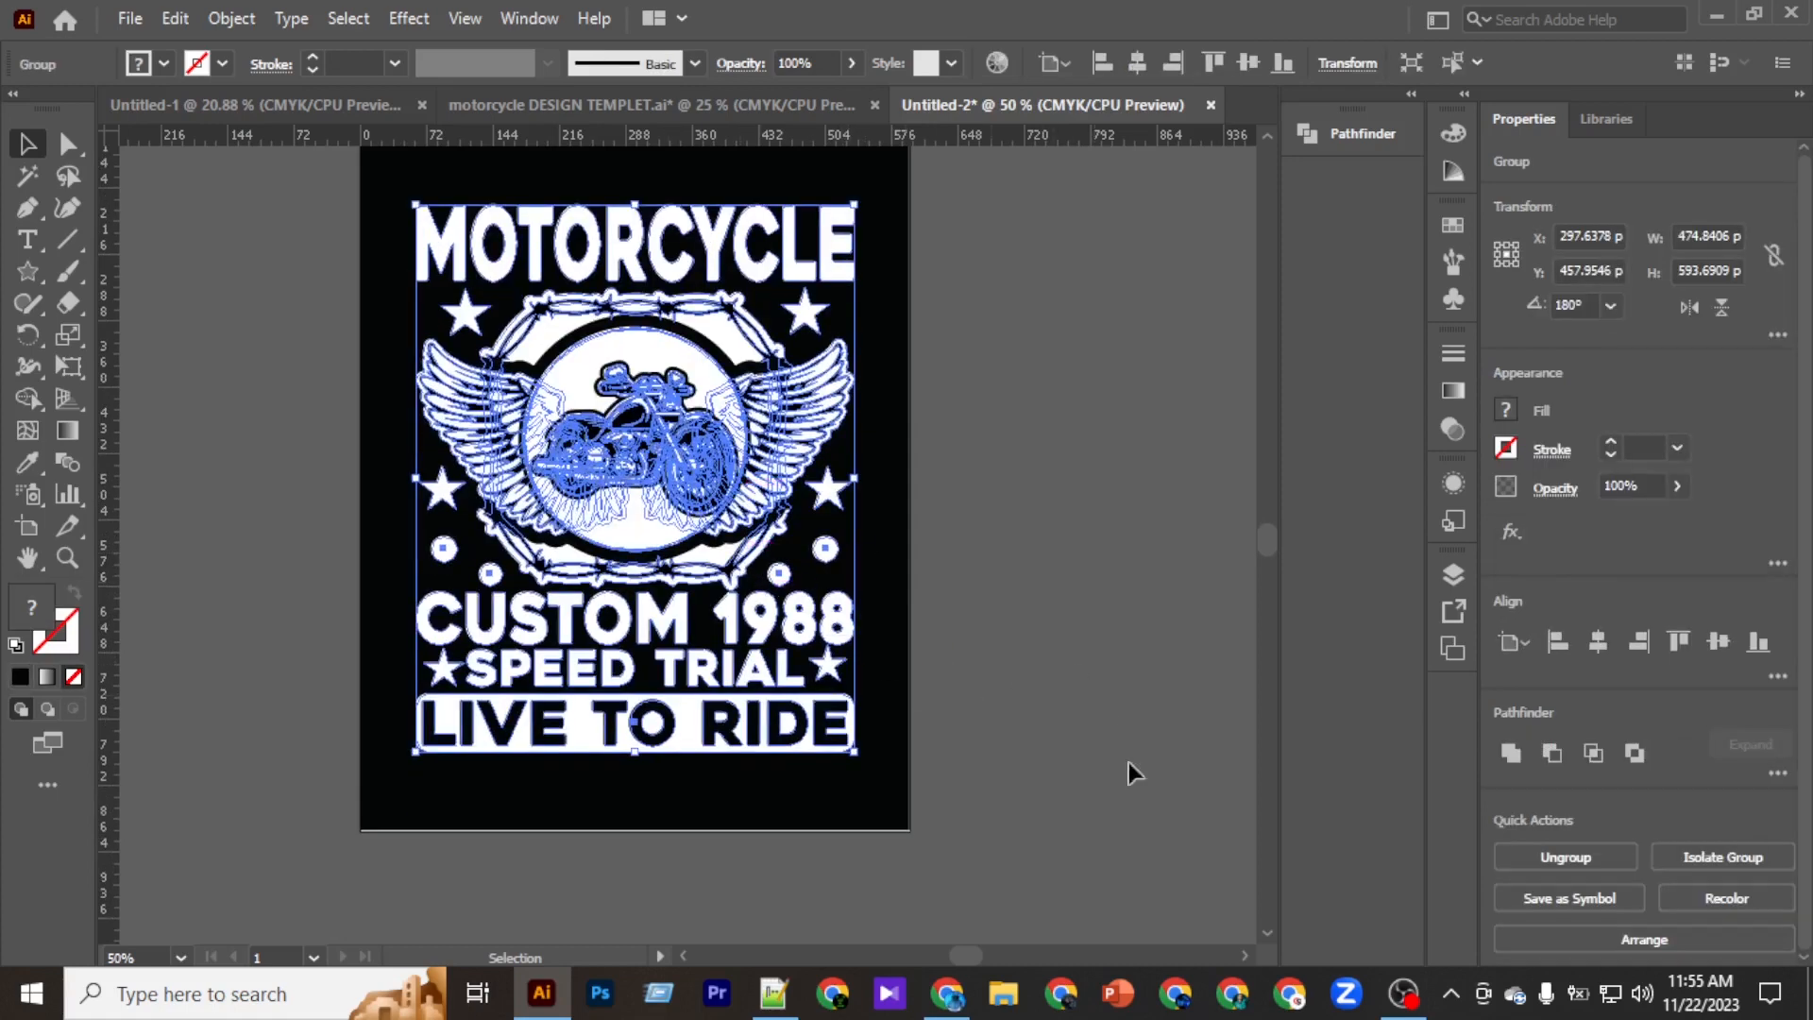